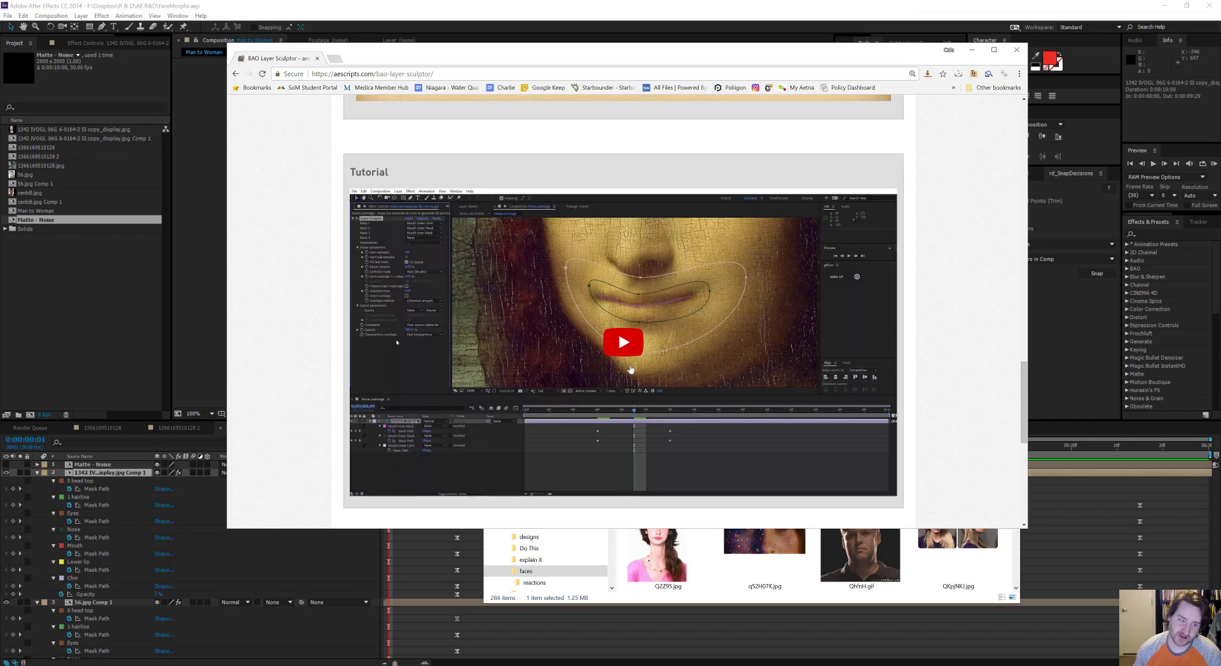
Step: Play the Layer Sculptor tutorial video from about 13:08 and pause it on the banknote face example
{"action": "scroll", "coordinate": [630, 369], "scroll_direction": "down", "scroll_amount": 2}
{"action": "left_click", "coordinate": [503, 274]}
{"action": "scroll", "coordinate": [483, 381], "scroll_direction": "up", "scroll_amount": 1}
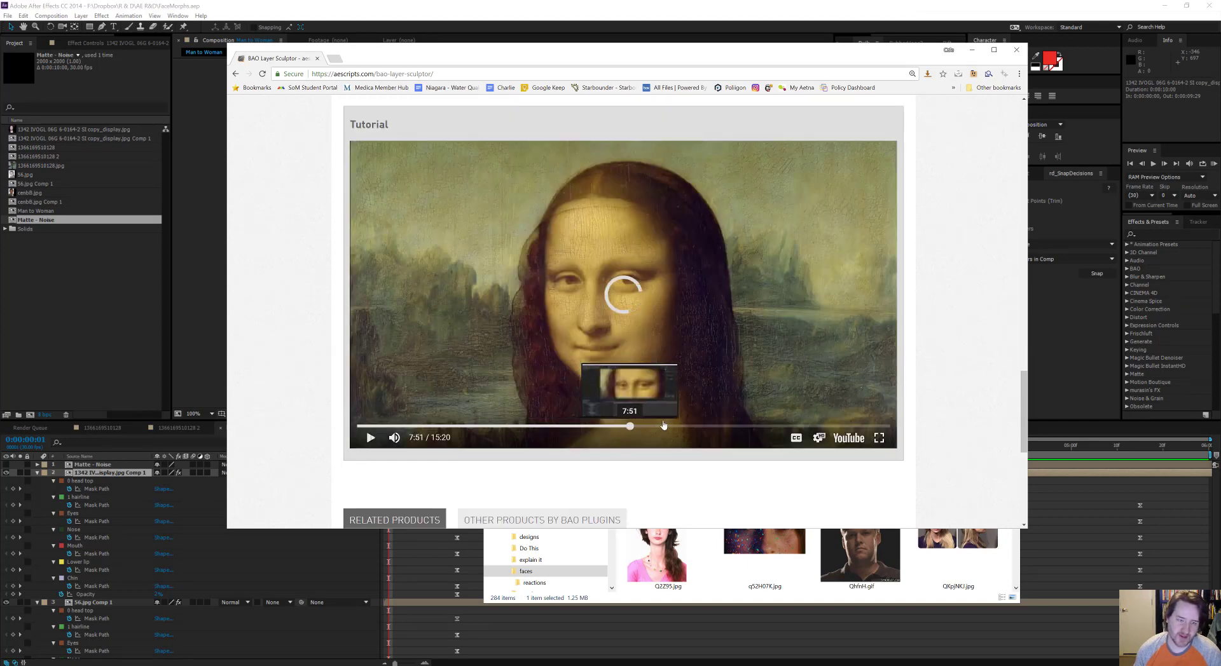
{"action": "left_click_drag", "start_coordinate": [649, 427], "coordinate": [815, 428]}
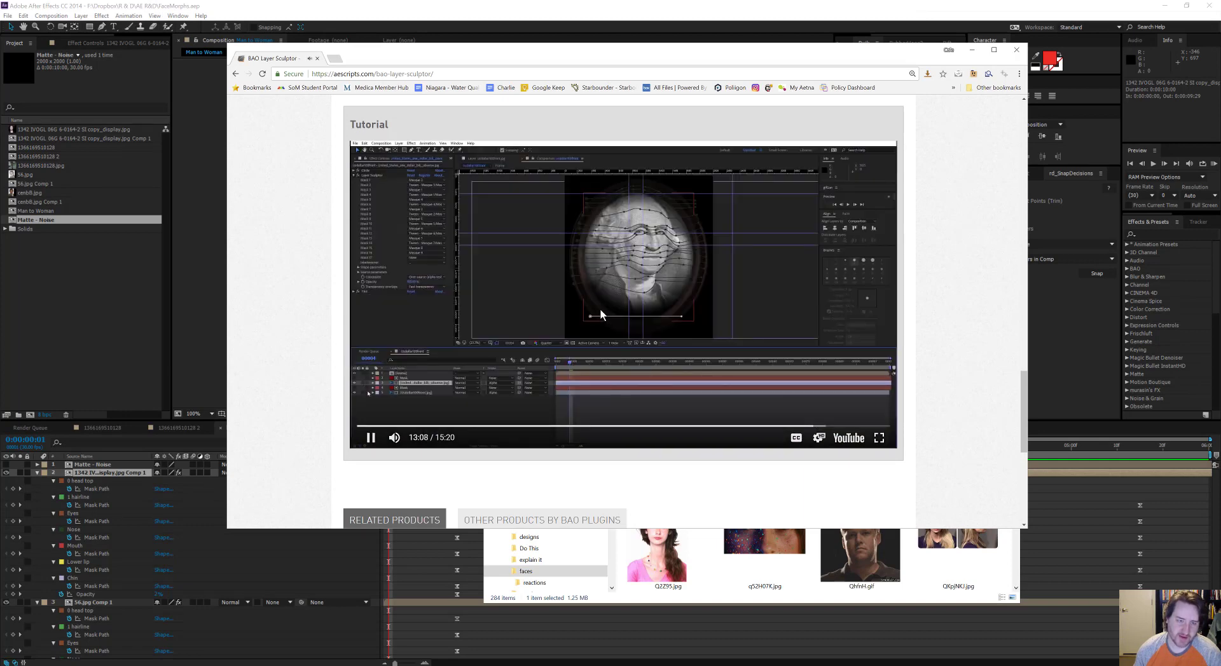
{"action": "left_click", "coordinate": [675, 333]}
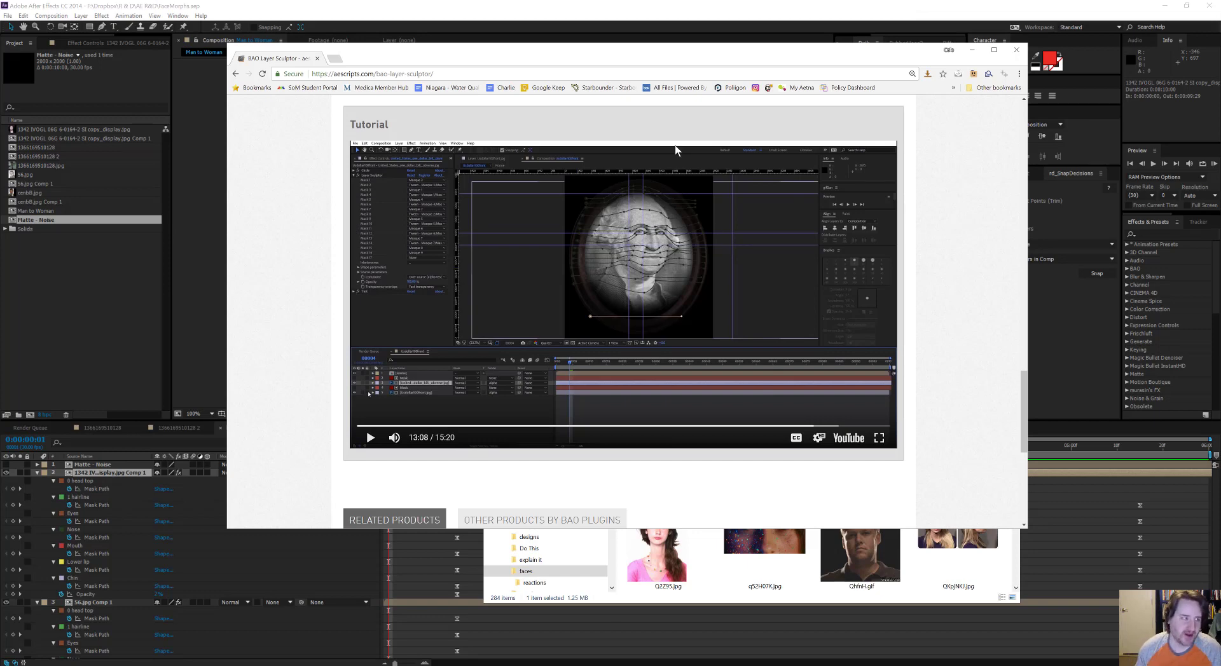
Step: Switch to After Effects, preview the Man to Woman morph, and compare it with the paused tutorial frame in the browser
{"action": "left_click", "coordinate": [399, 5]}
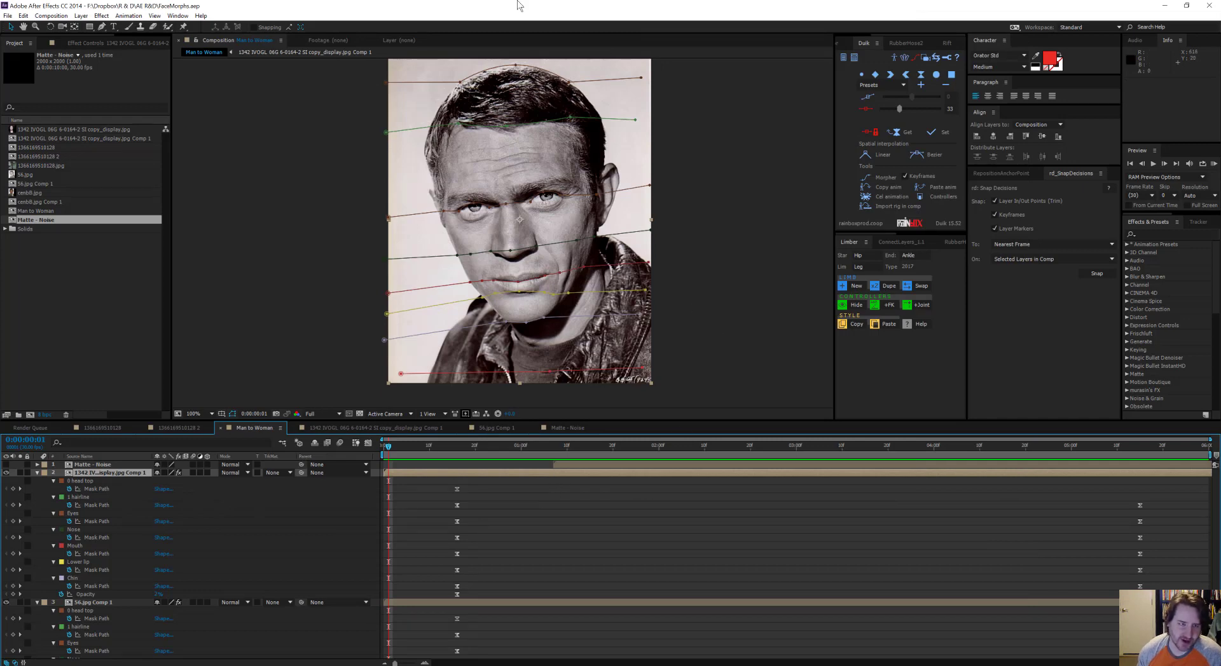
{"action": "key", "text": "KP_0"}
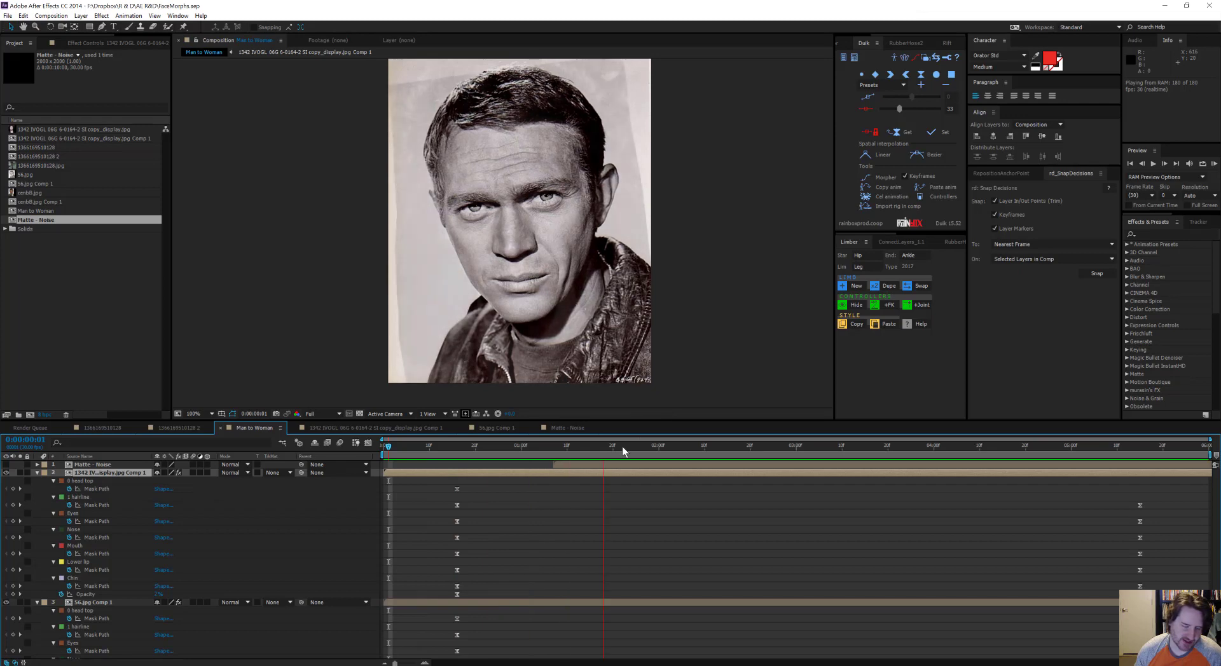
{"action": "key", "text": "space"}
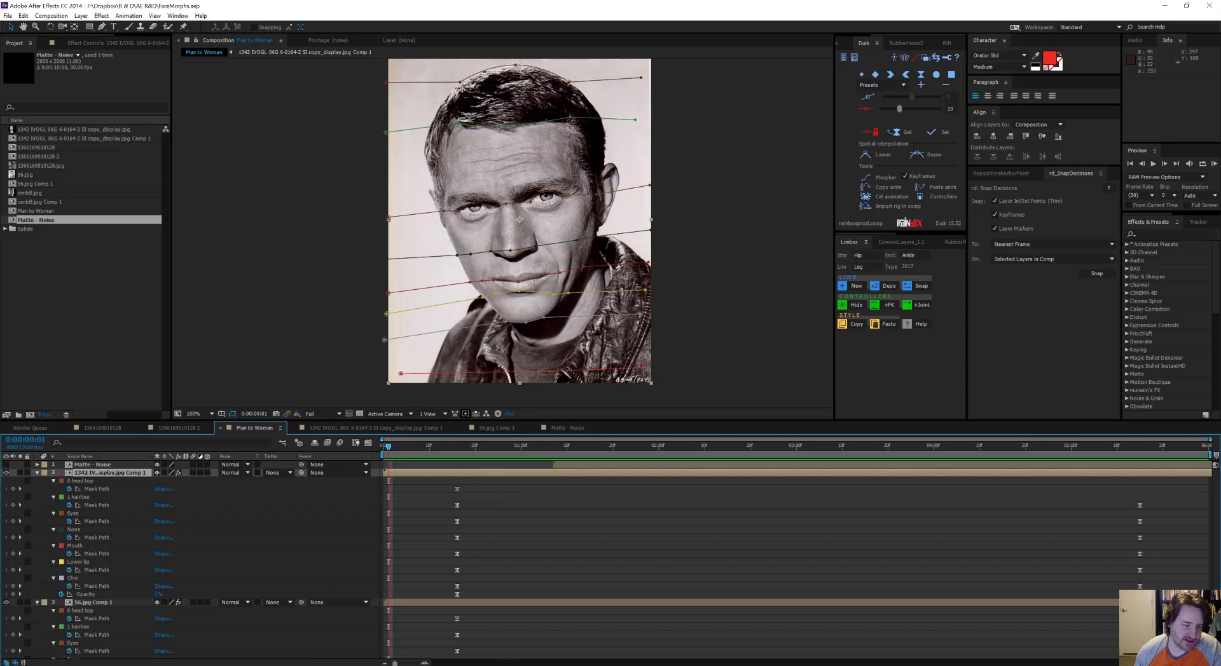
{"action": "key", "text": "alt+Tab"}
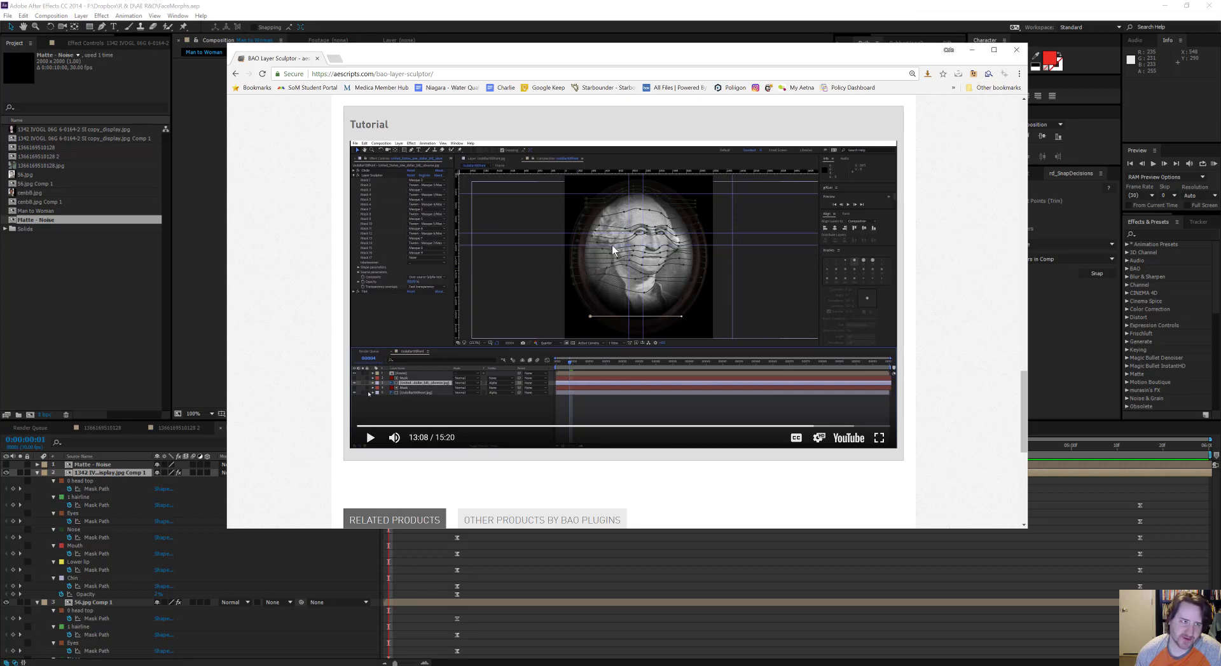
{"action": "left_click", "coordinate": [584, 7]}
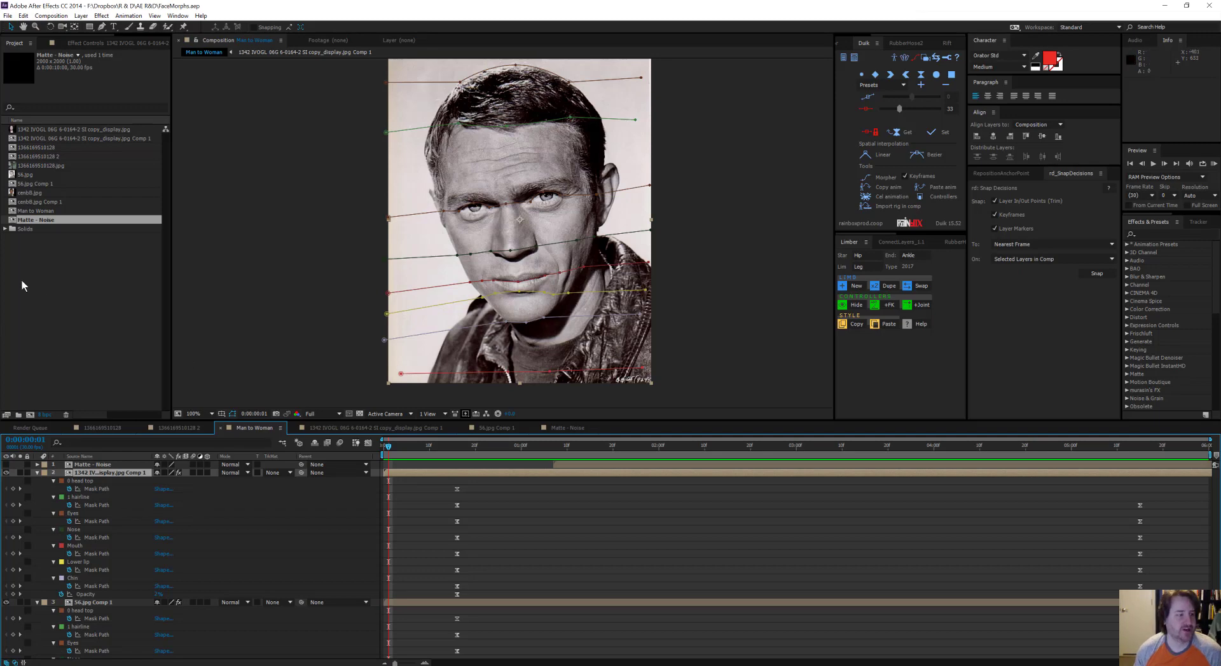
Step: Import pitt-dicaprio.jpg from the faces folder into the project
{"action": "left_click", "coordinate": [42, 289]}
{"action": "mouse_move", "coordinate": [102, 665]}
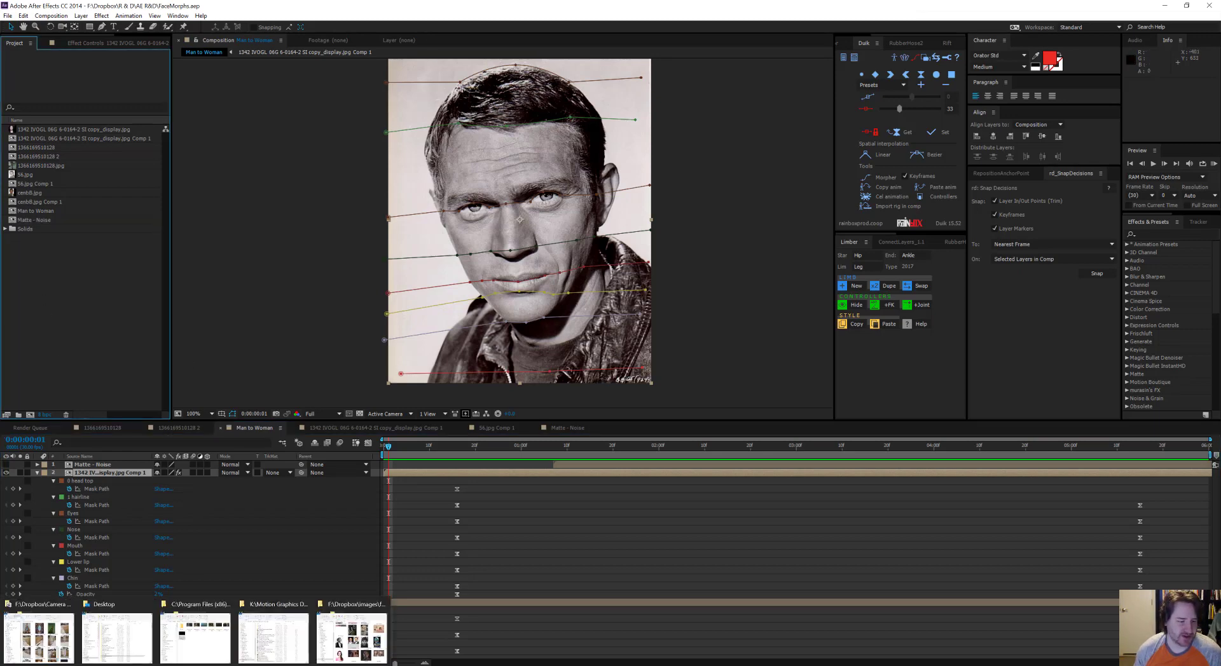
{"action": "left_click", "coordinate": [352, 638]}
{"action": "left_click_drag", "start_coordinate": [765, 445], "coordinate": [53, 294]}
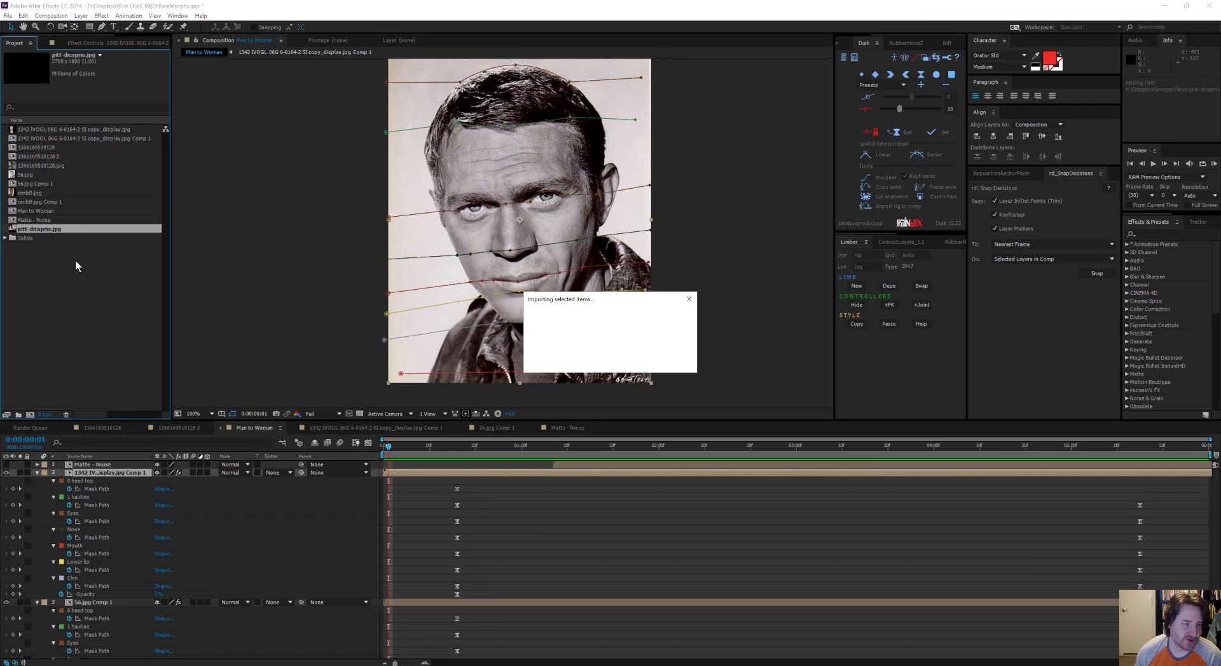
Step: Open the pitt-dicaprio.jpg footage and examine the two portraits side by side
{"action": "double_click", "coordinate": [39, 229]}
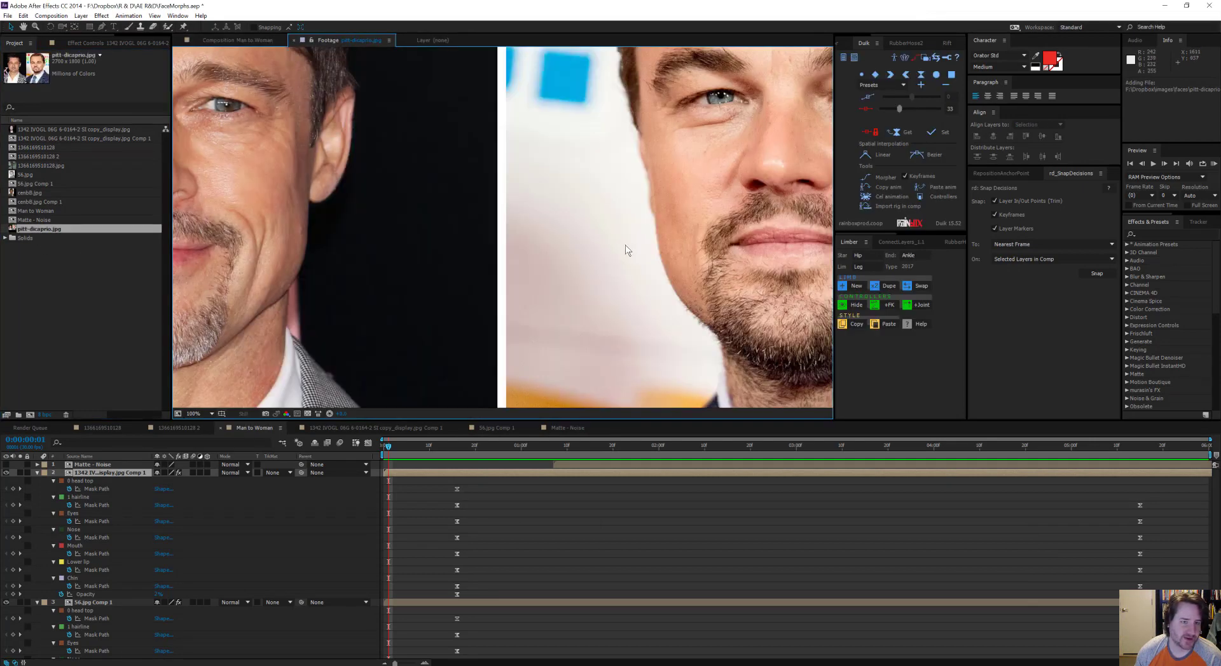
{"action": "scroll", "coordinate": [587, 232], "scroll_direction": "down", "scroll_amount": 2}
{"action": "left_click_drag", "start_coordinate": [588, 231], "coordinate": [602, 293]}
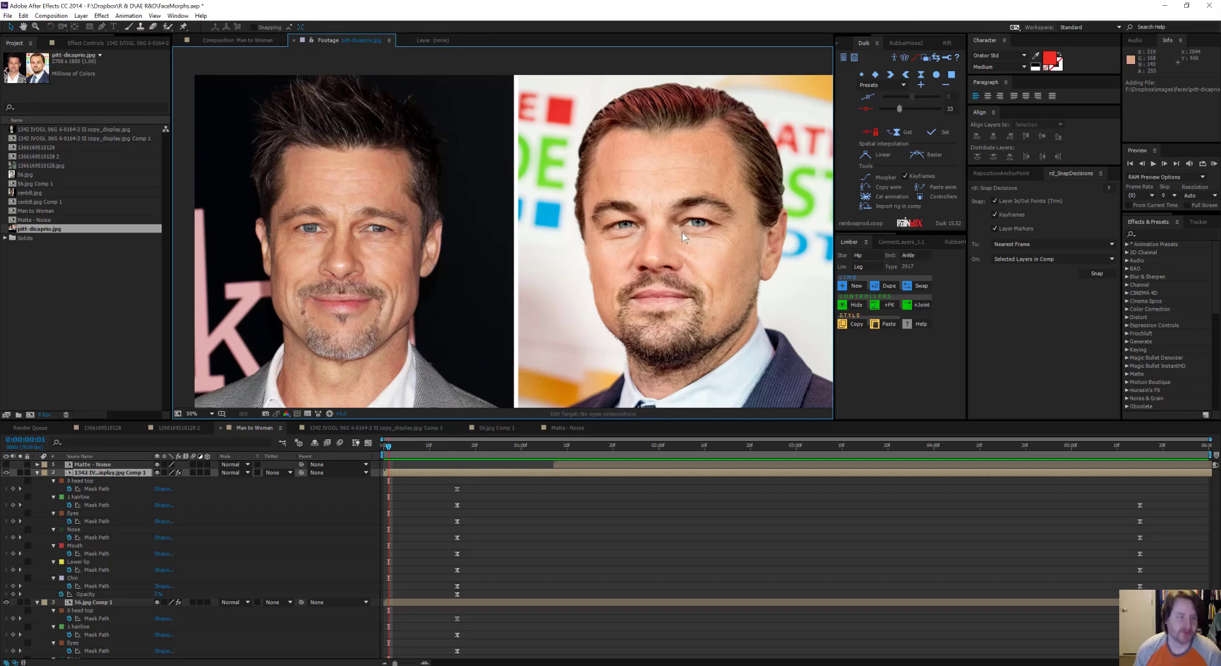
{"action": "left_click", "coordinate": [72, 277]}
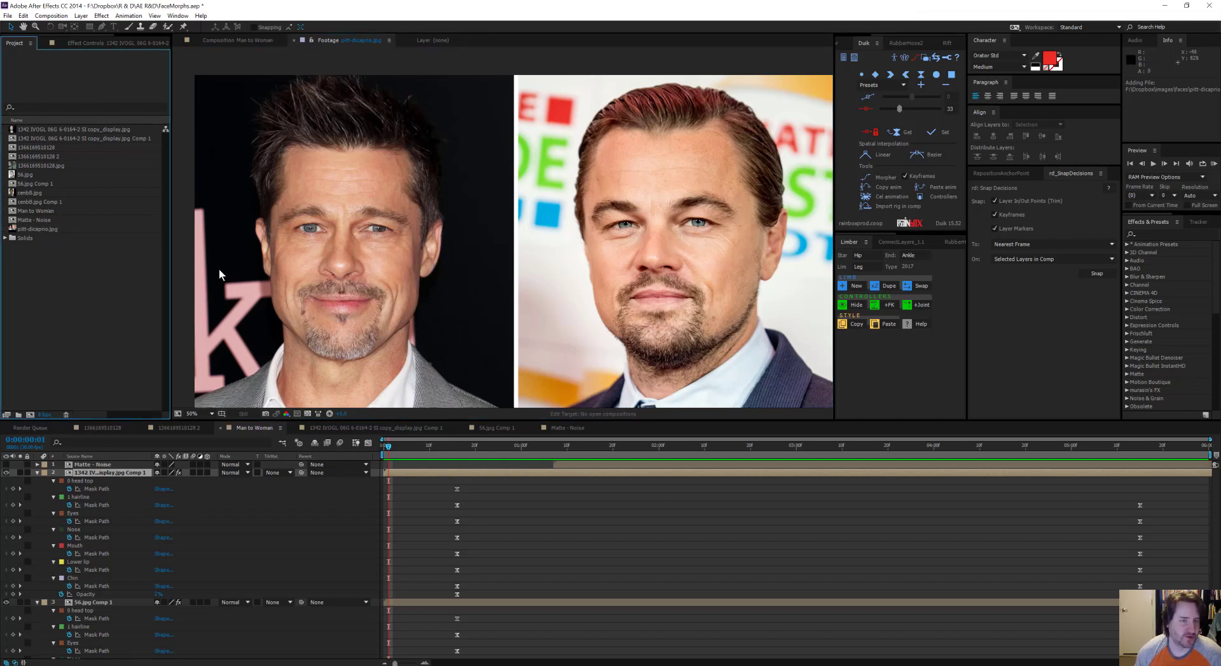
{"action": "left_click", "coordinate": [46, 229]}
{"action": "key", "text": "comma"}
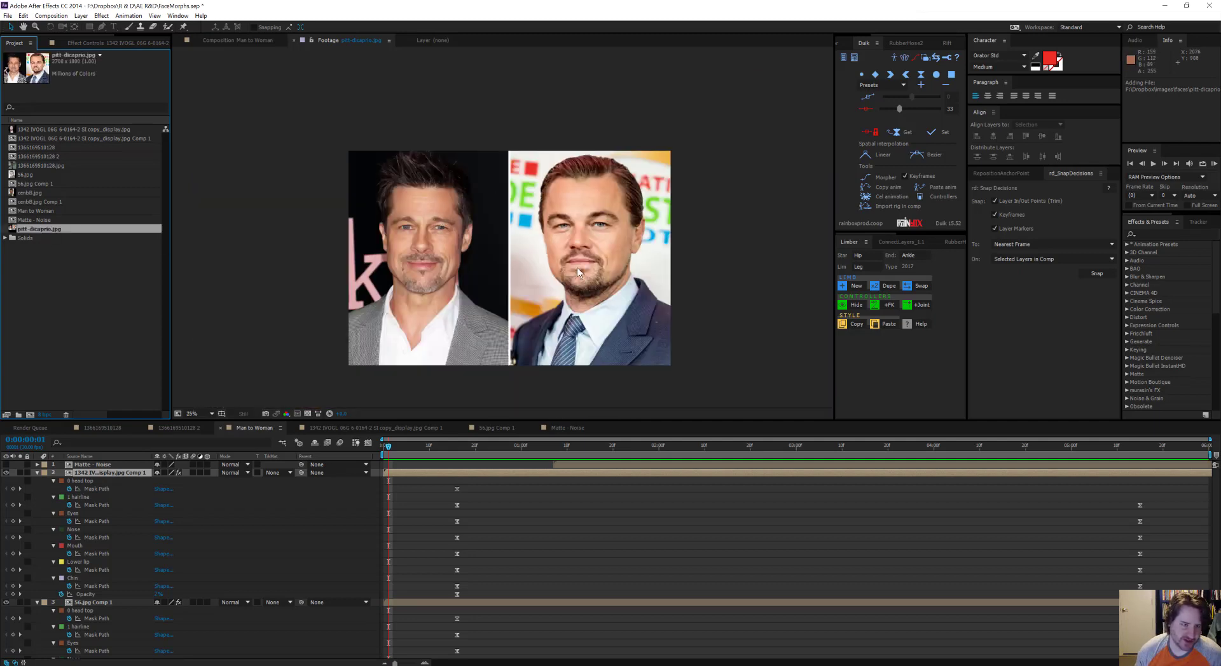
{"action": "key", "text": "period"}
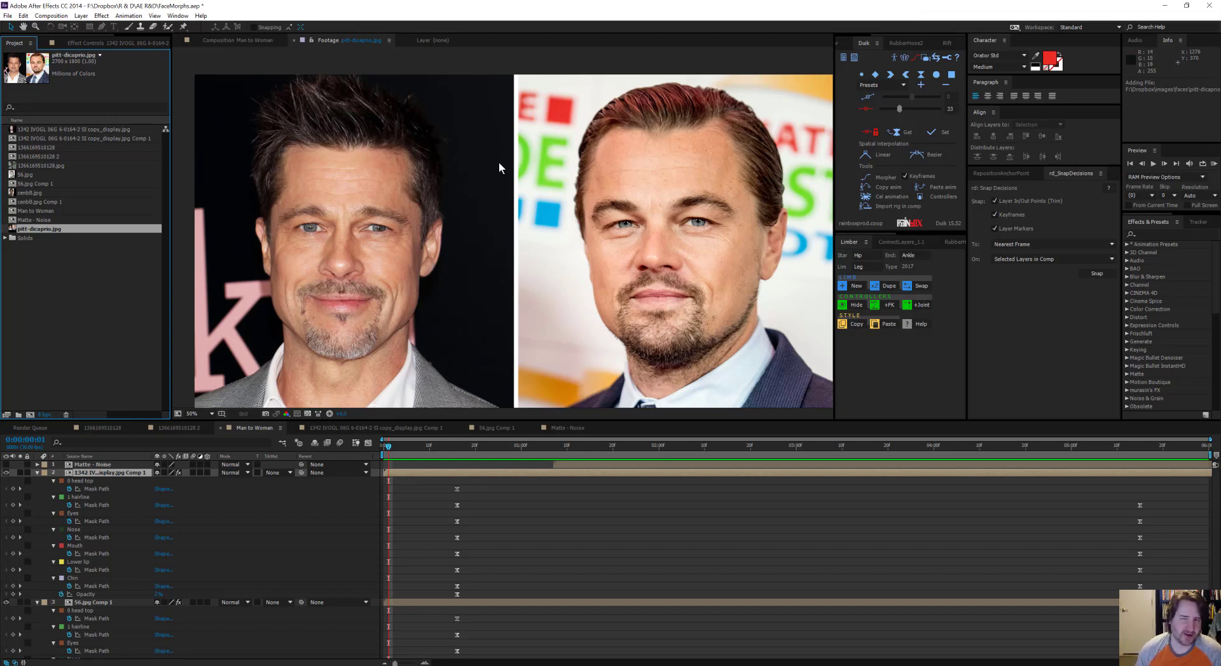
Step: Create a composition from pitt-dicaprio.jpg and name it Pitt
{"action": "left_click", "coordinate": [76, 273]}
{"action": "left_click_drag", "start_coordinate": [38, 229], "coordinate": [30, 415]}
{"action": "scroll", "coordinate": [598, 271], "scroll_direction": "down", "scroll_amount": 4}
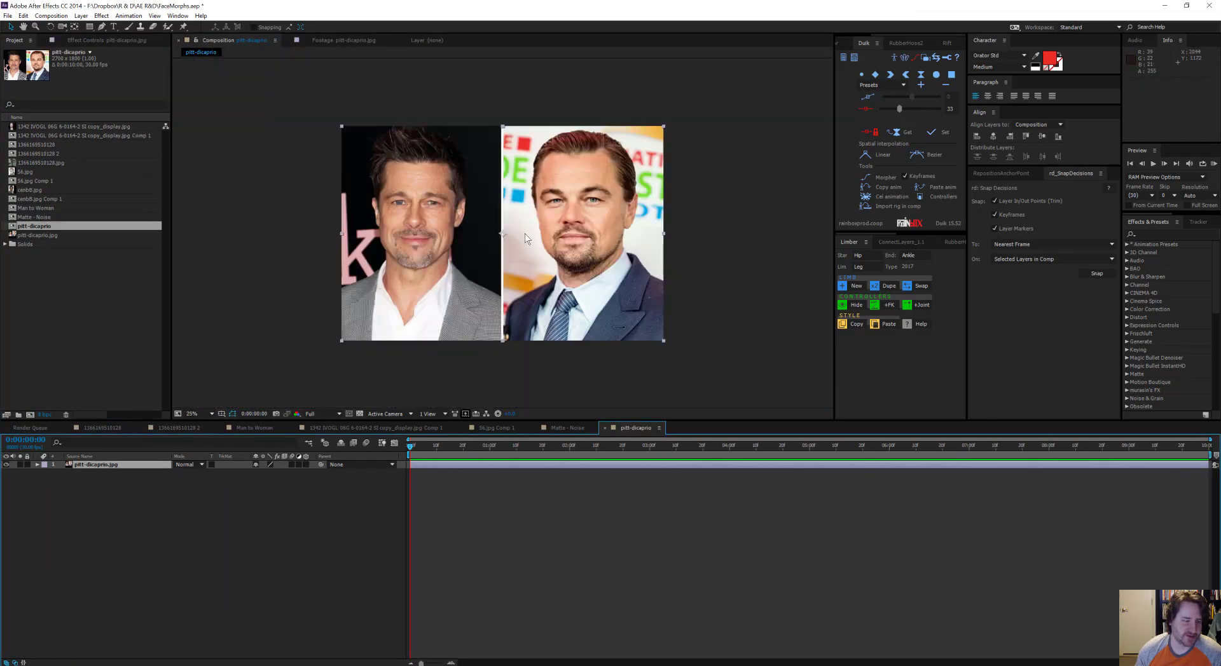
{"action": "left_click", "coordinate": [262, 517]}
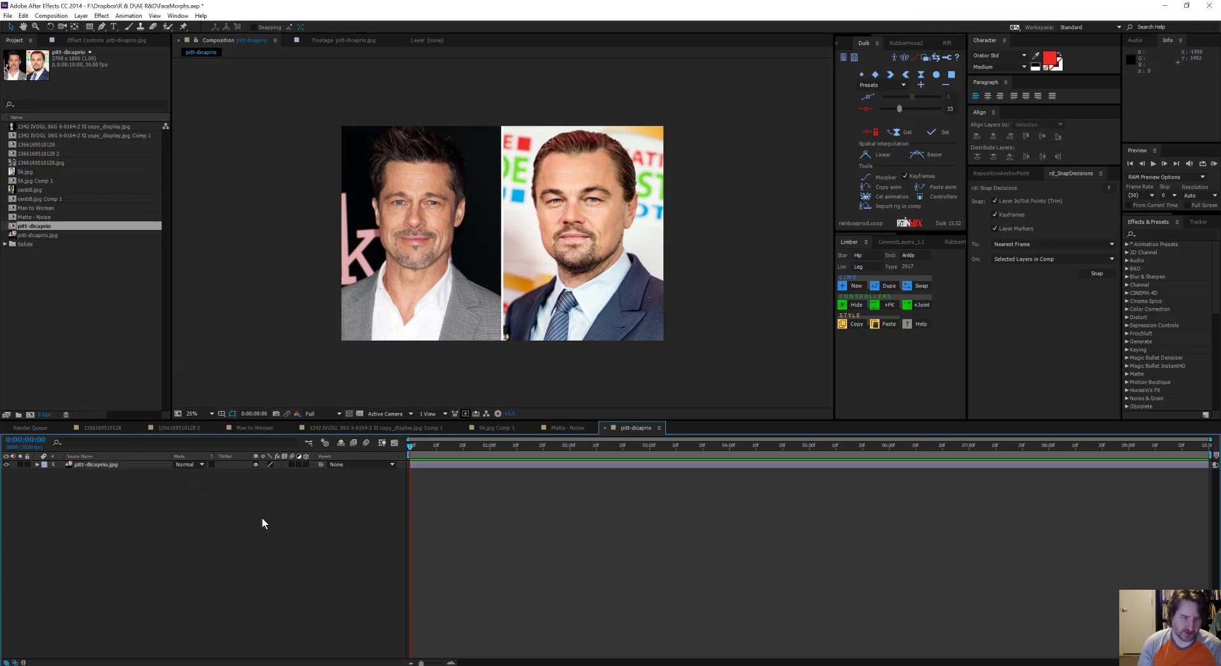
{"action": "key", "text": "ctrl+k"}
{"action": "type", "text": "Pitt"}
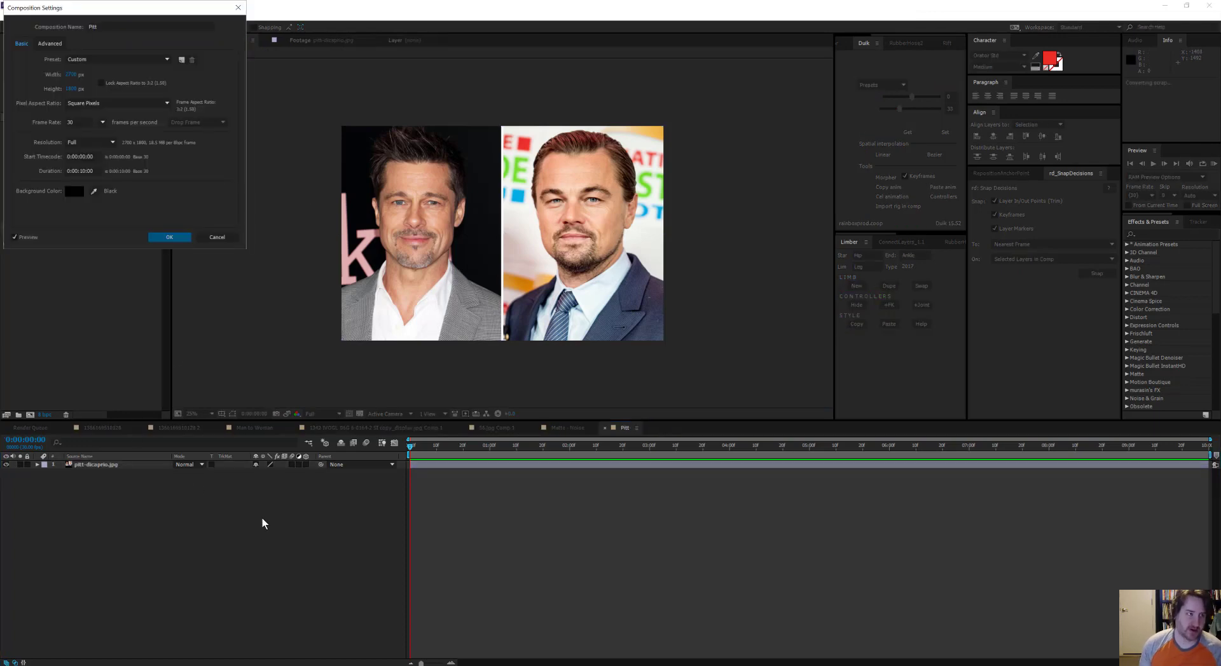
{"action": "key", "text": "Return"}
Step: Try to halve the Pitt composition's width with the aspect ratio locked
{"action": "left_click", "coordinate": [51, 17]}
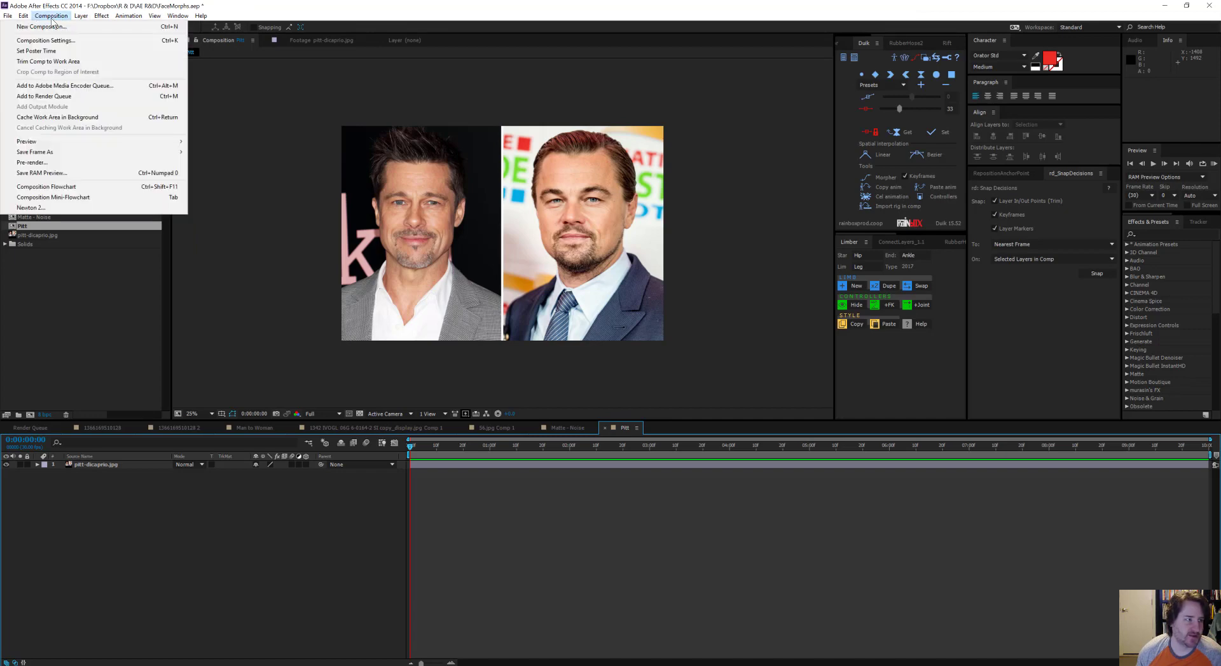
{"action": "left_click", "coordinate": [43, 40]}
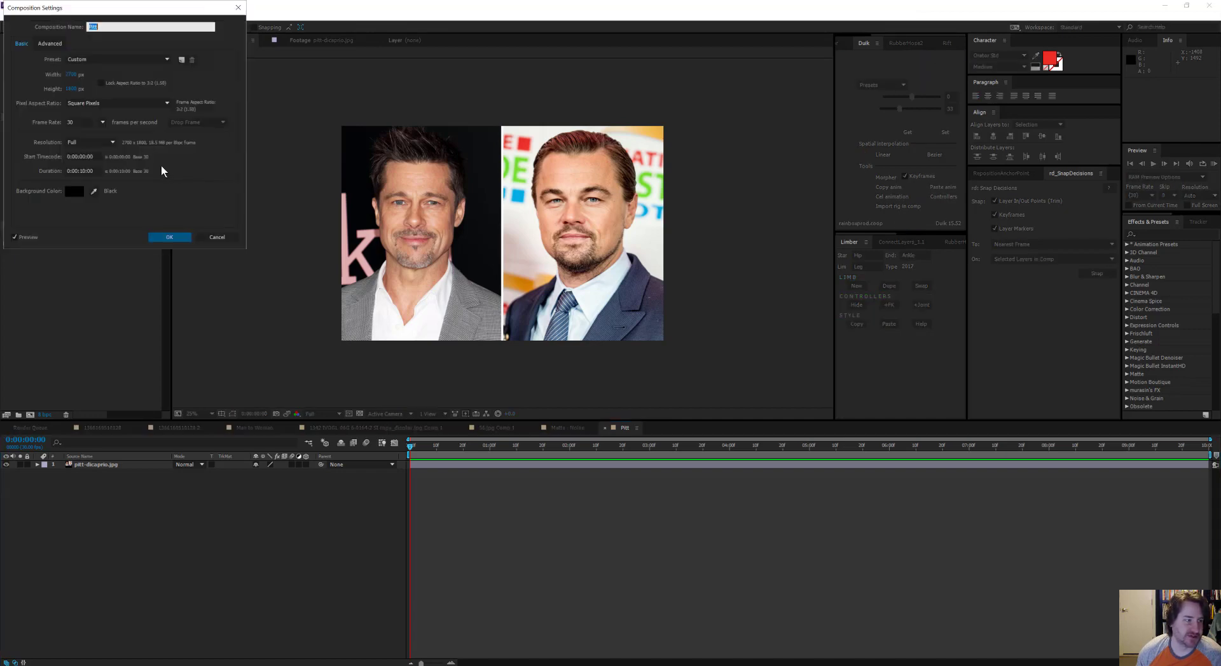
{"action": "left_click", "coordinate": [71, 74]}
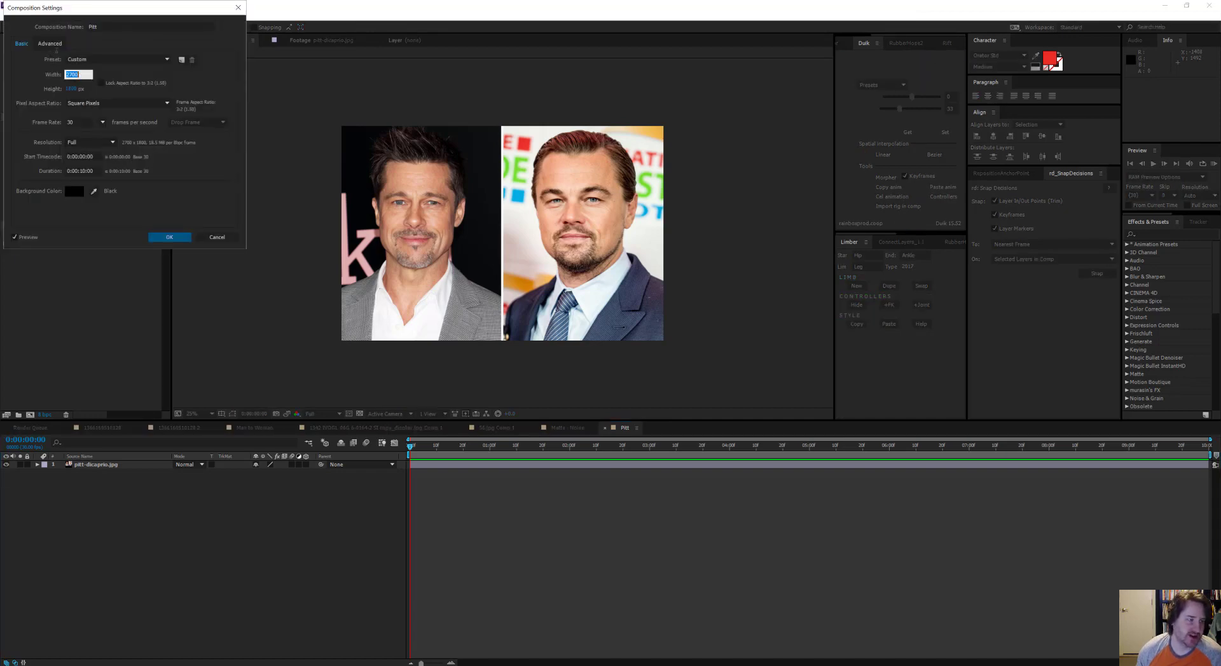
{"action": "left_click", "coordinate": [108, 82]}
{"action": "left_click", "coordinate": [71, 74]}
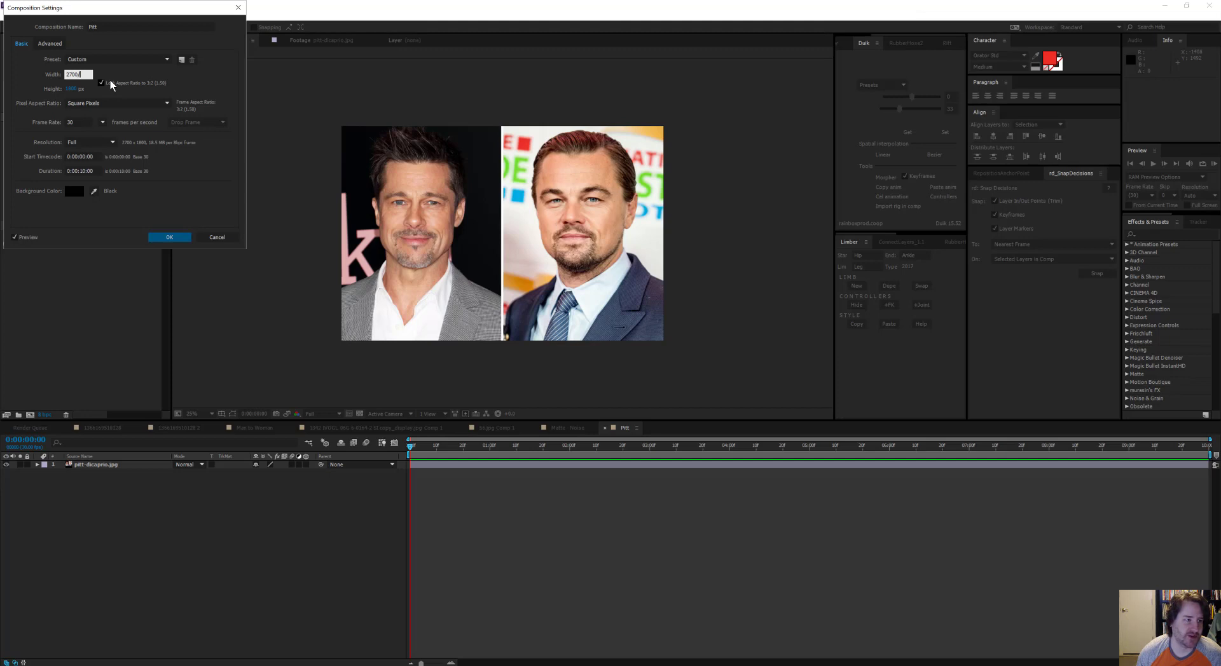
{"action": "key", "text": "Return"}
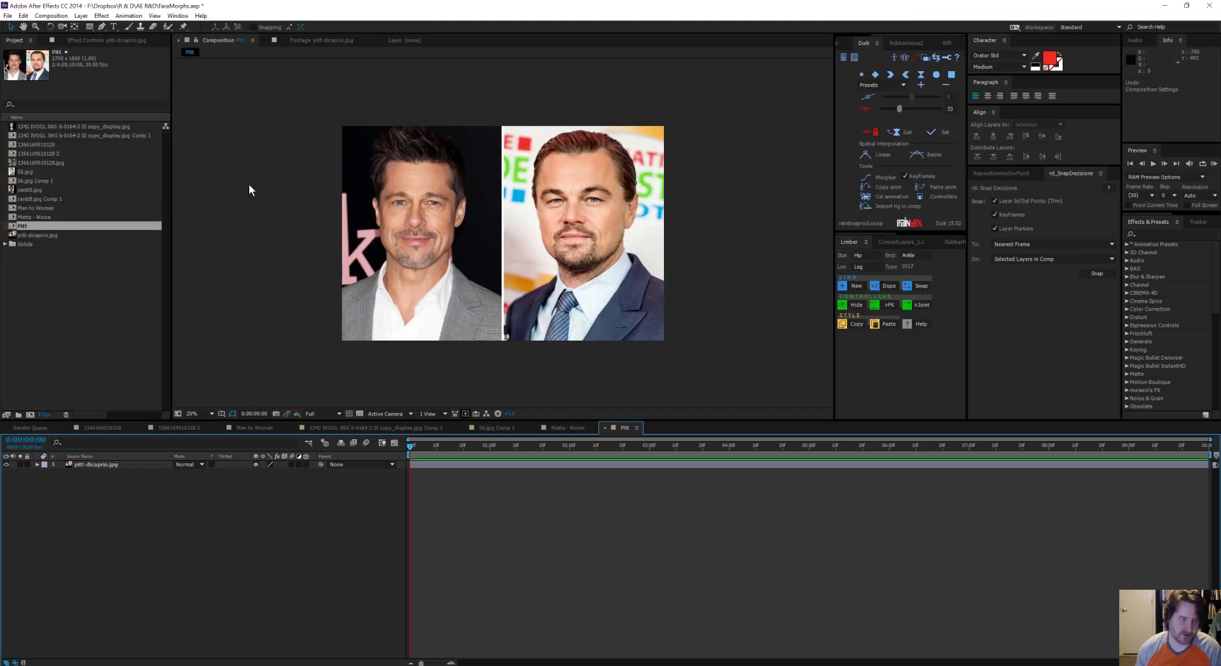
Step: Set the Pitt composition's width to 2700/2 with the aspect ratio unlocked
{"action": "key", "text": "ctrl+k"}
{"action": "left_click", "coordinate": [102, 83]}
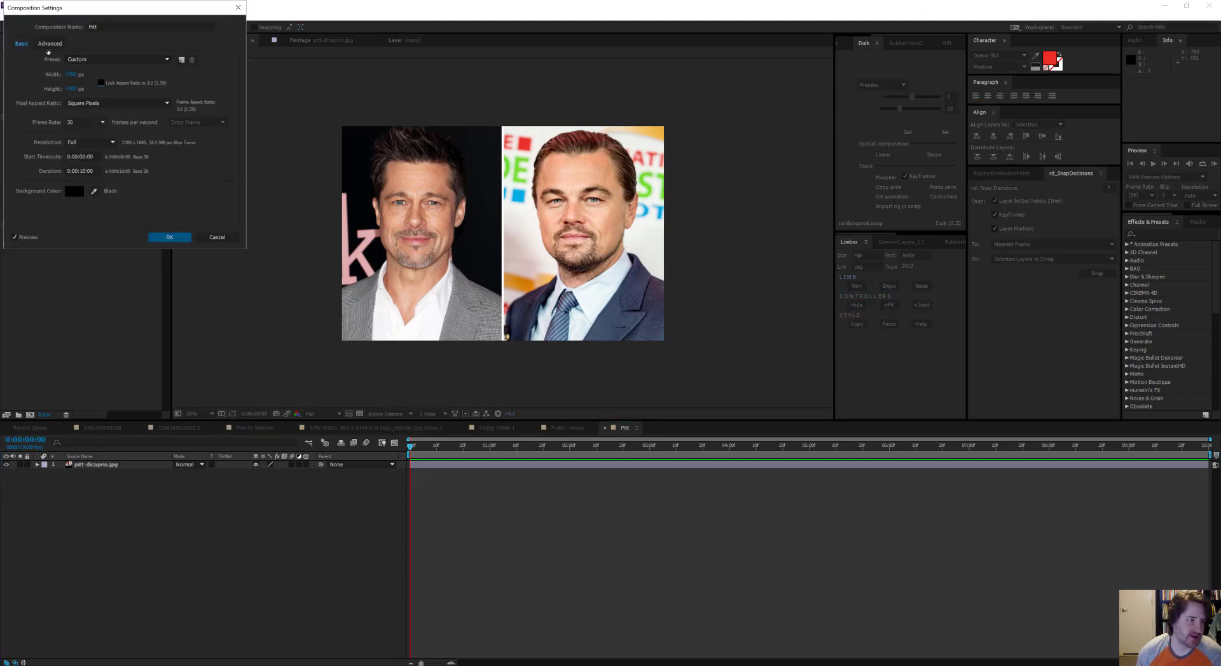
{"action": "left_click", "coordinate": [71, 74]}
{"action": "key", "text": "Right"}
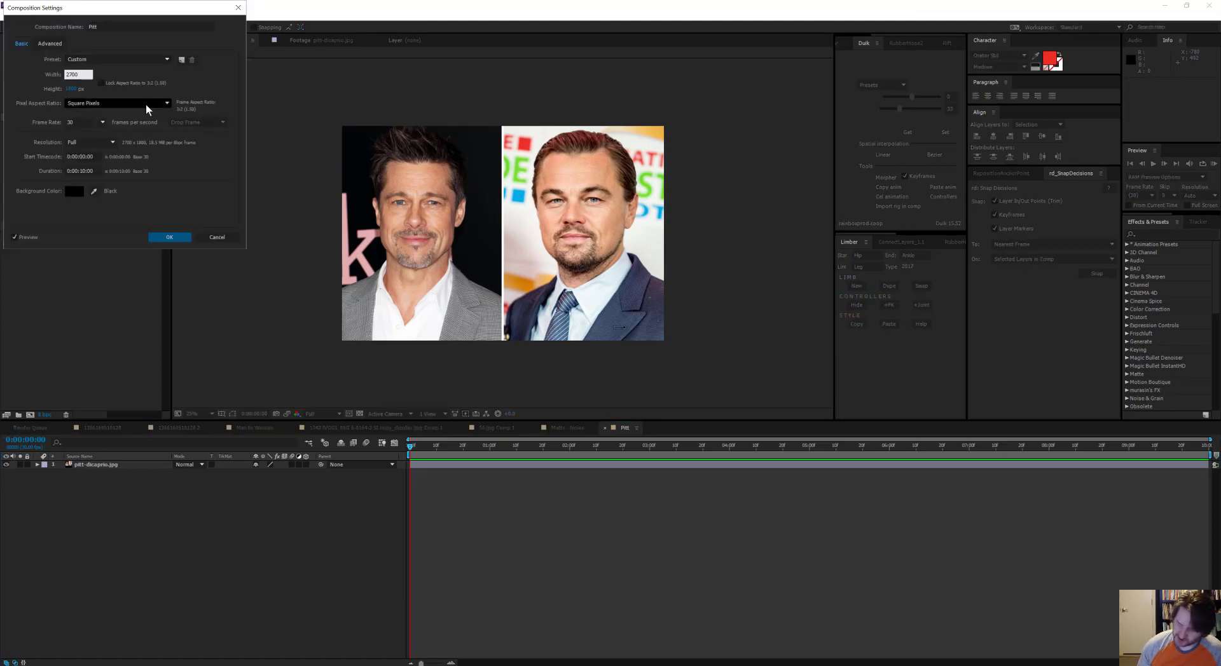
{"action": "type", "text": "/2"}
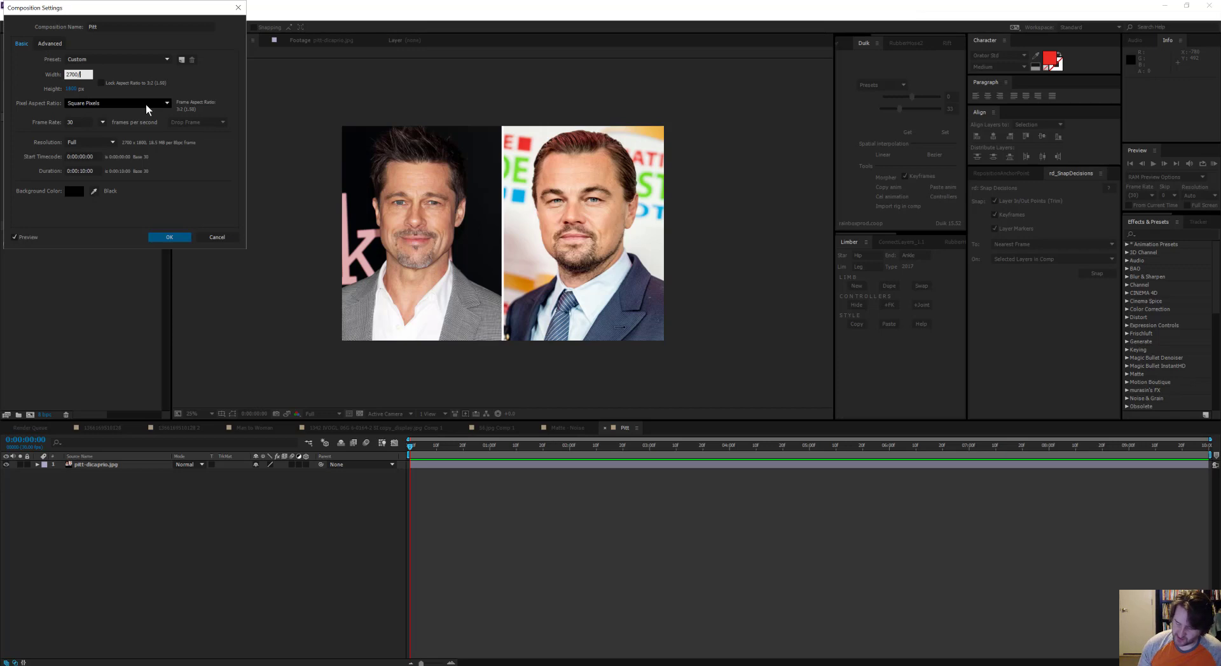
{"action": "key", "text": "Tab"}
{"action": "key", "text": "Return"}
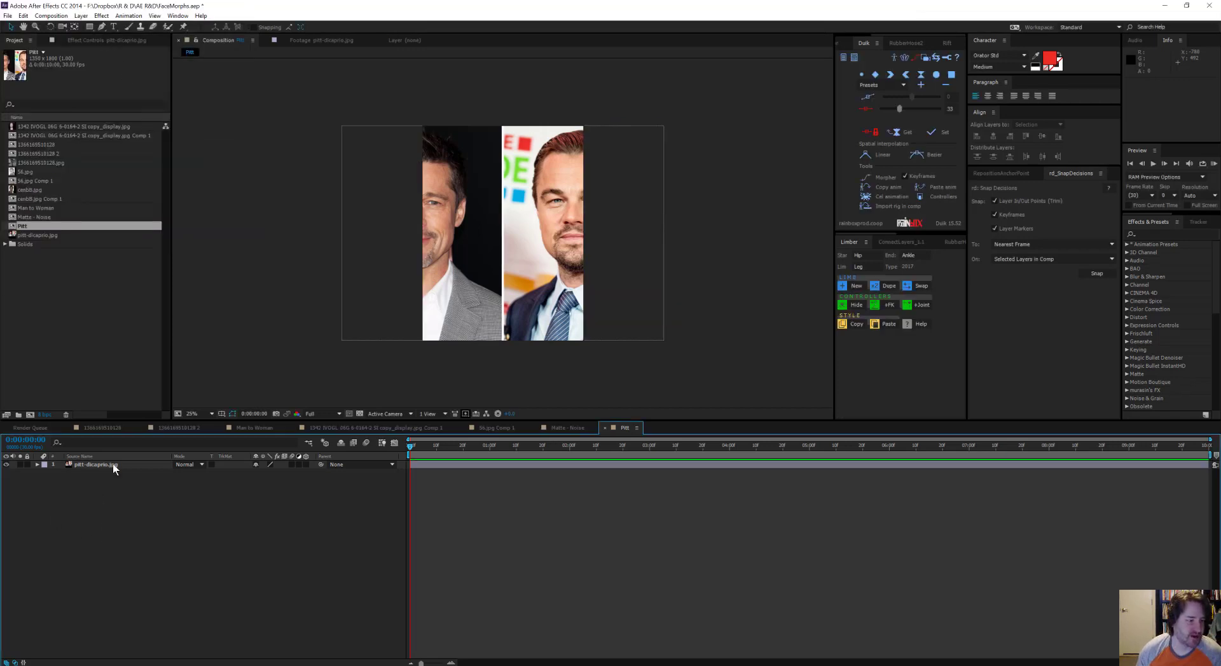
Step: Move the pitt-dicaprio.jpg layer to position 1350, 900 so the dark-background portrait fills the composition
{"action": "left_click", "coordinate": [113, 464]}
{"action": "left_click_drag", "start_coordinate": [561, 255], "coordinate": [642, 253]}
{"action": "scroll", "coordinate": [513, 223], "scroll_direction": "up", "scroll_amount": 2}
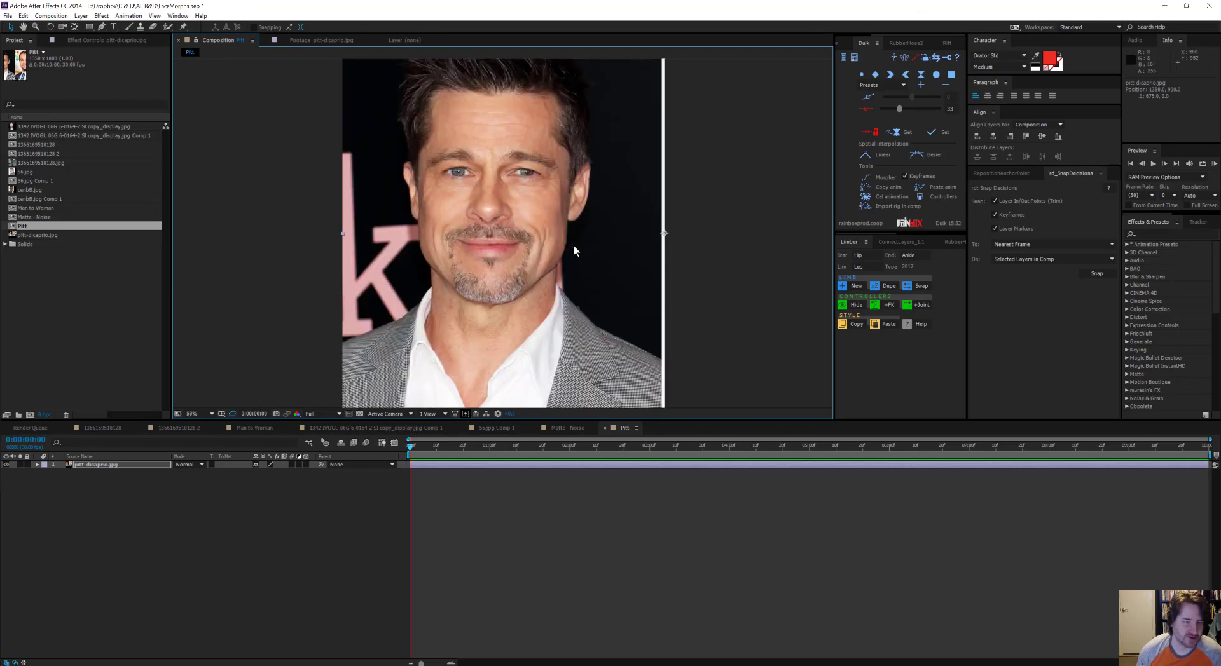
{"action": "left_click_drag", "start_coordinate": [606, 235], "coordinate": [580, 285]}
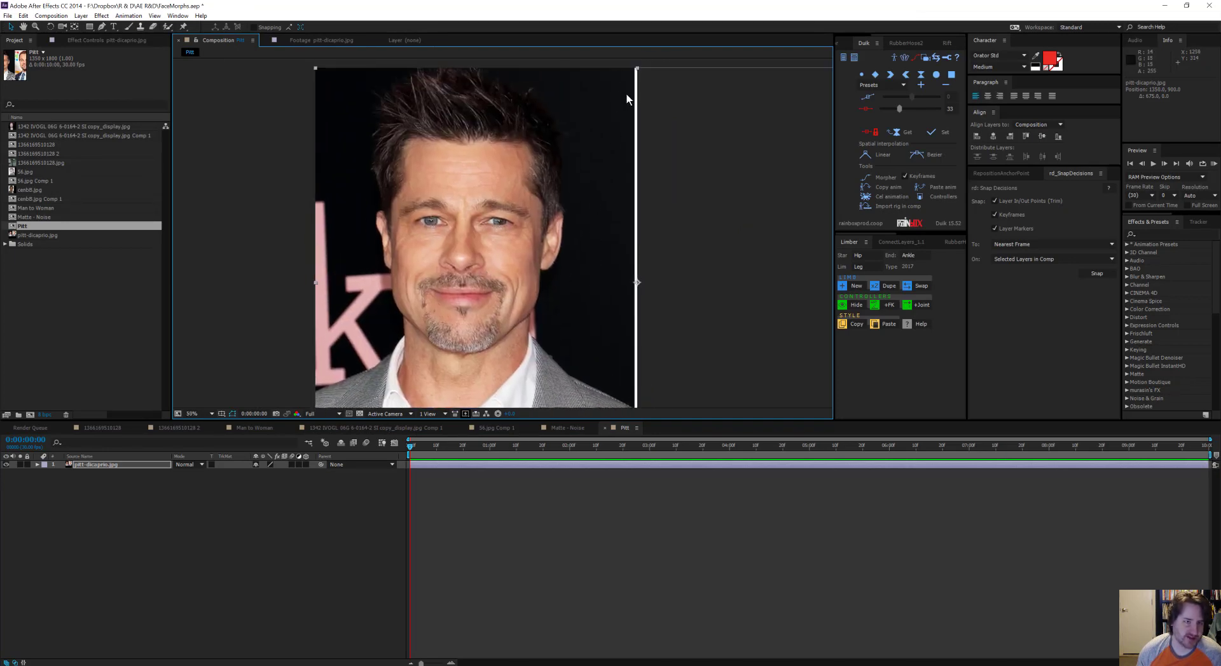
Step: Reduce the Pitt composition's width to 1325 px to crop out the white divider, and deselect the layer
{"action": "key", "text": "ctrl+k"}
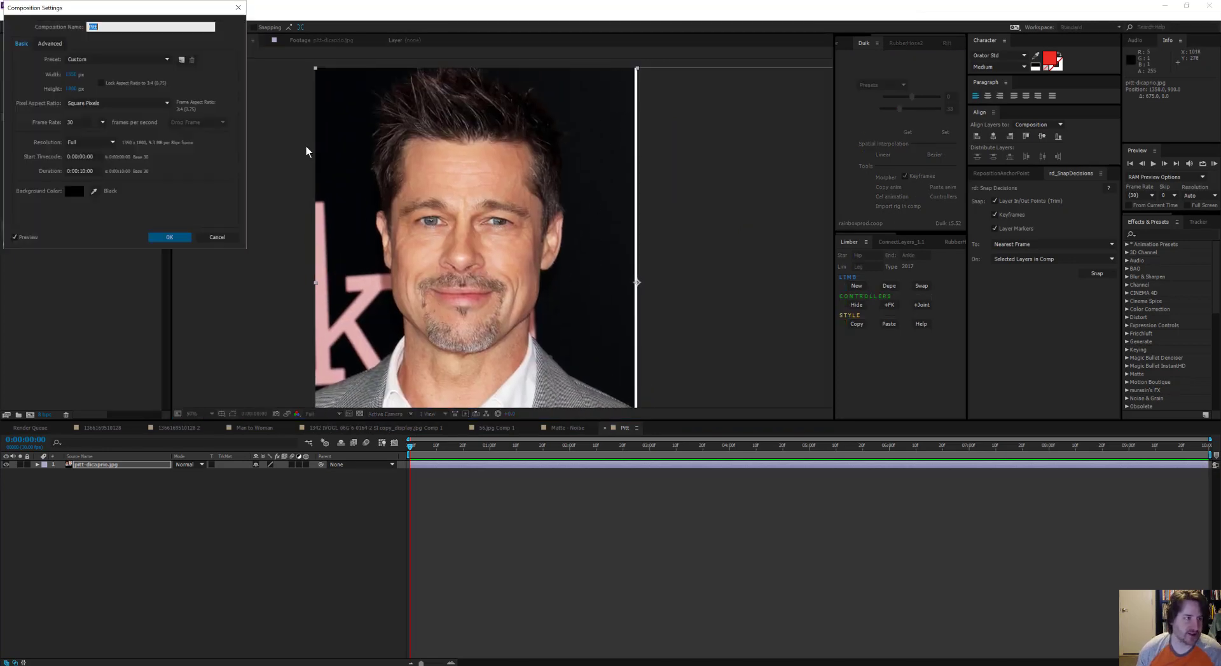
{"action": "left_click", "coordinate": [72, 77]}
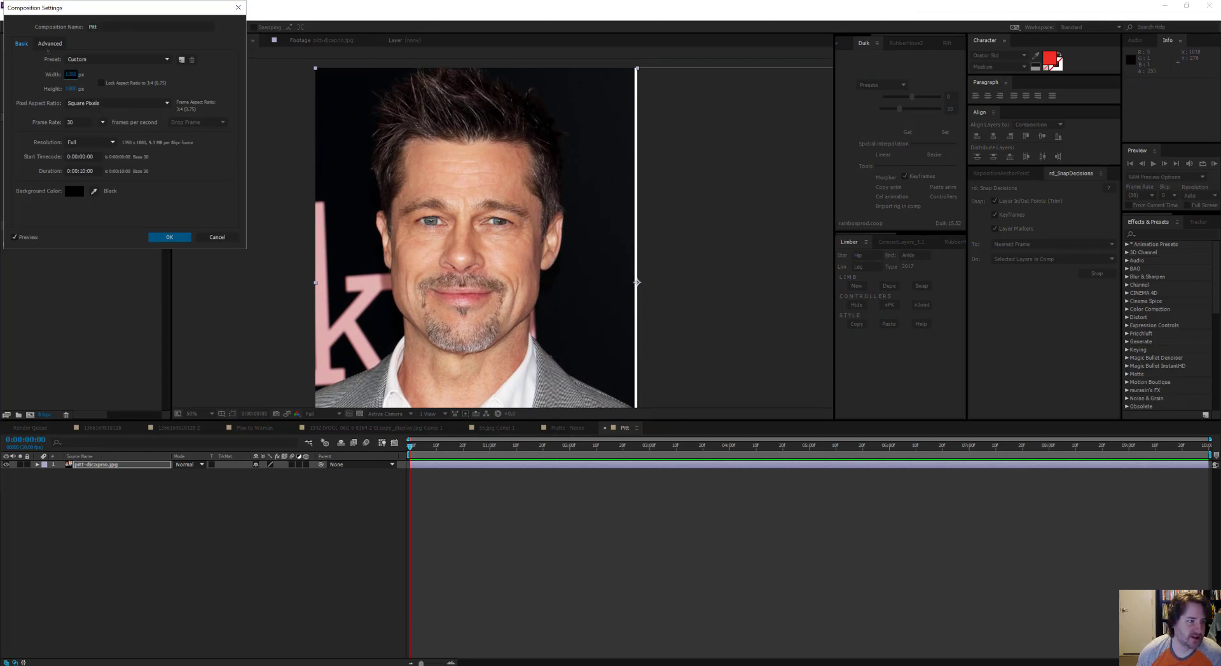
{"action": "left_click_drag", "start_coordinate": [80, 75], "coordinate": [74, 74]}
{"action": "type", "text": "25"}
{"action": "key", "text": "Return"}
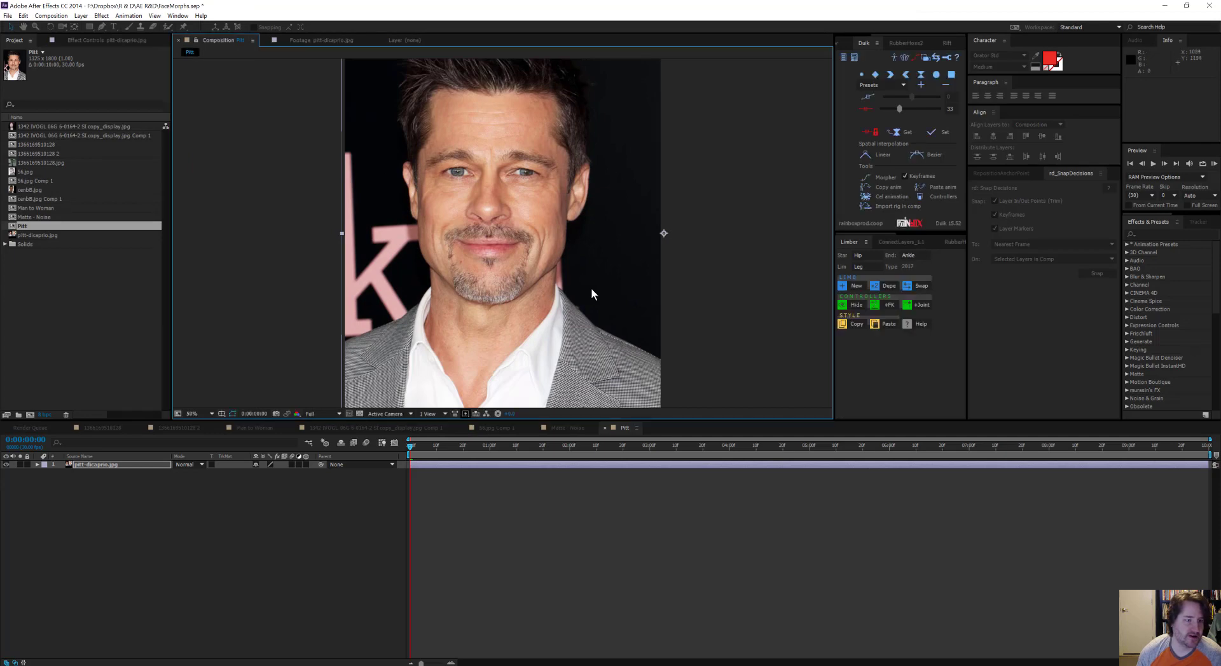
{"action": "key", "text": "comma"}
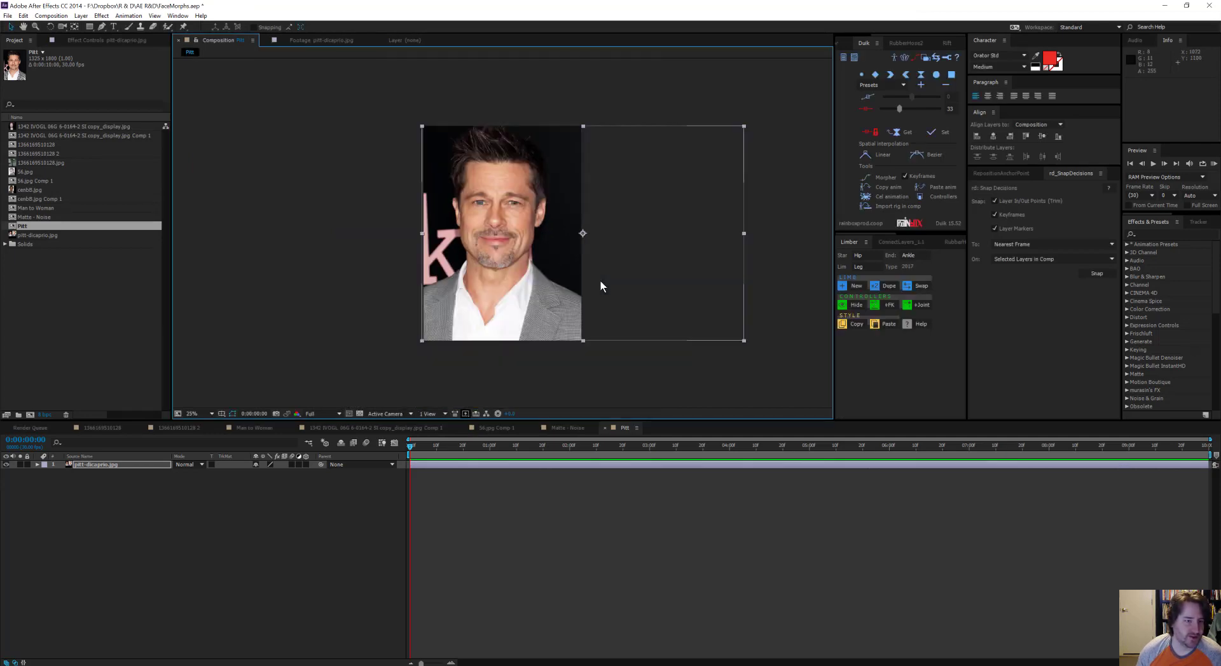
{"action": "left_click", "coordinate": [346, 254]}
{"action": "left_click", "coordinate": [222, 512]}
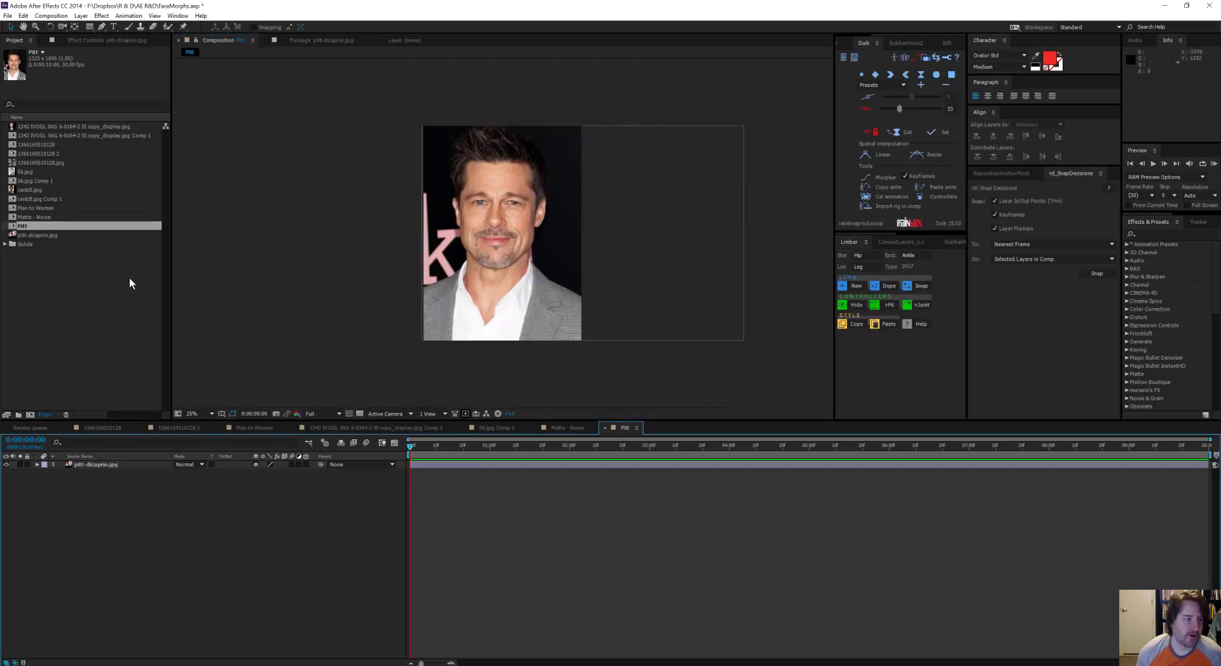
Step: Rename the Pitt composition as "Face - Pitt"
{"action": "left_click", "coordinate": [62, 279]}
{"action": "left_click", "coordinate": [25, 227]}
{"action": "key", "text": "Return"}
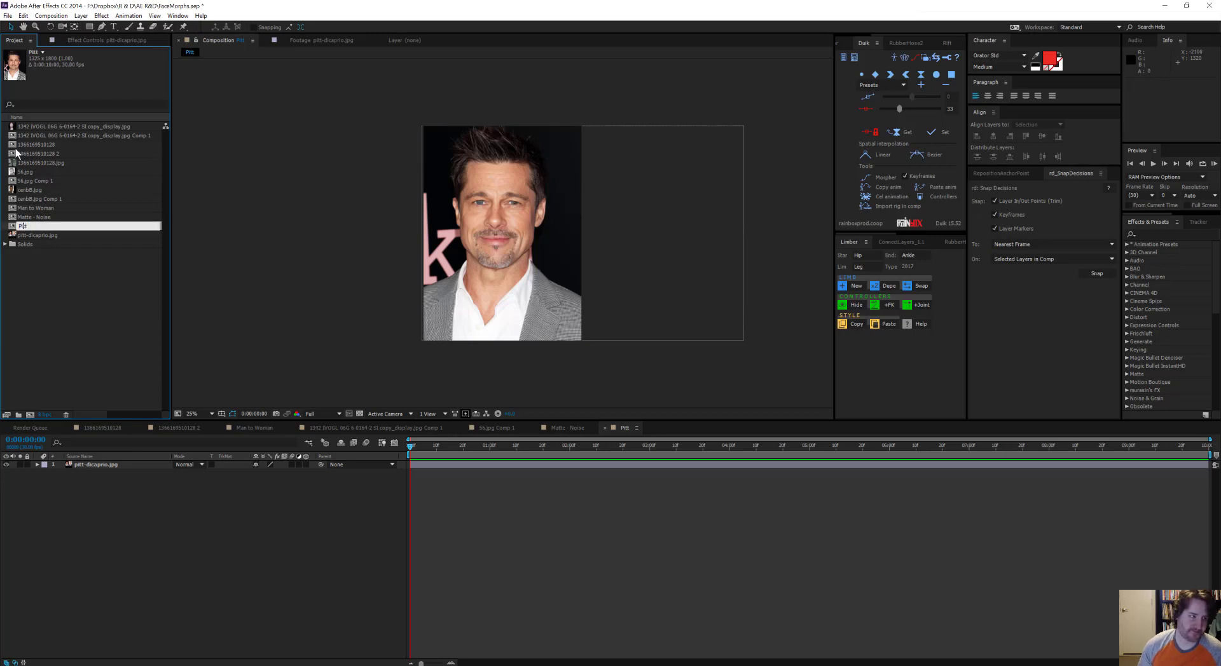
{"action": "type", "text": "Face -"}
{"action": "key", "text": "Return"}
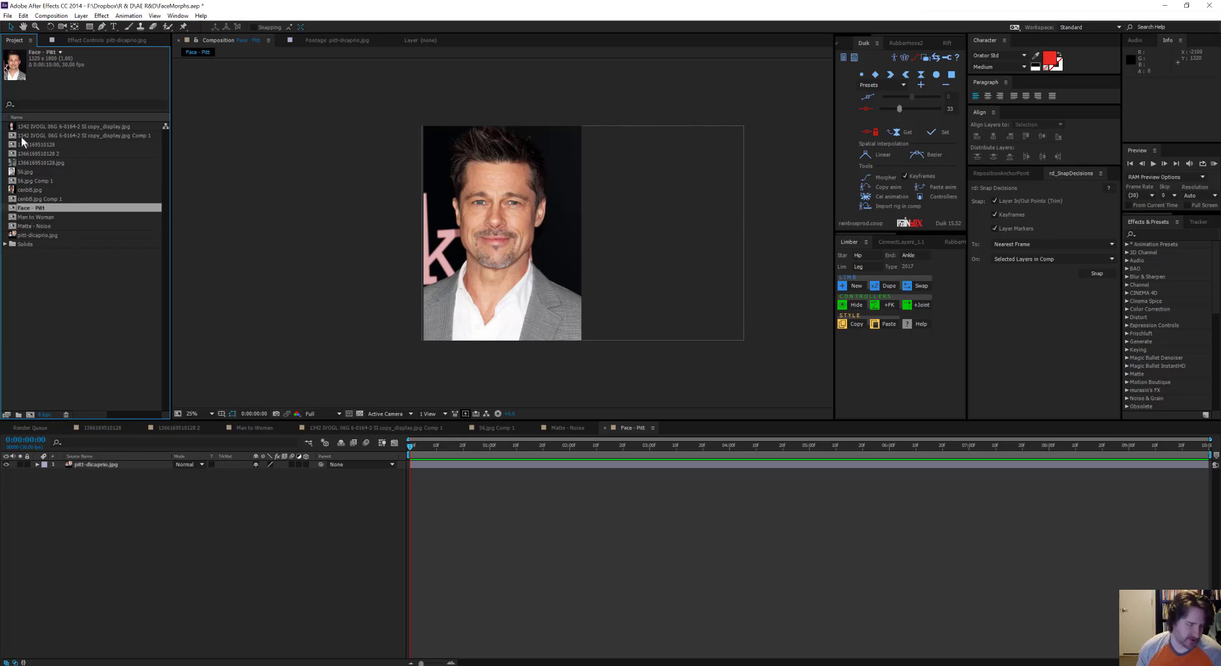
Step: Duplicate the Face - Pitt composition and name the copy "Face - Leo"
{"action": "key", "text": "ctrl+d"}
{"action": "key", "text": "Return"}
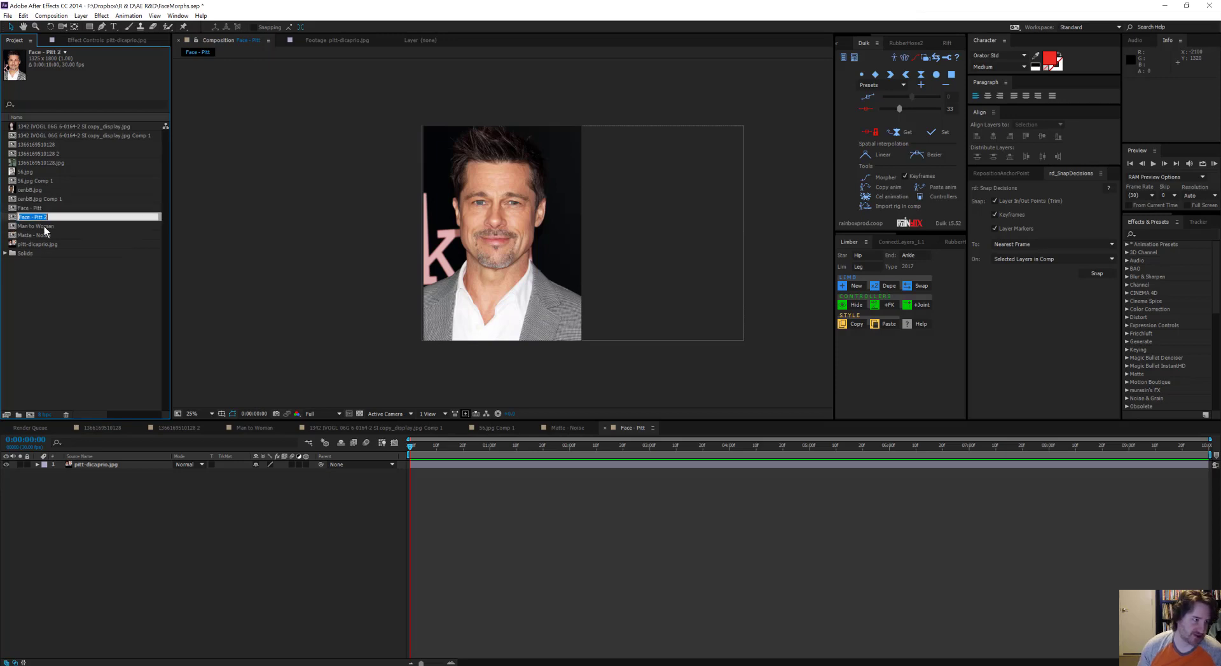
{"action": "key", "text": "BackSpace"}
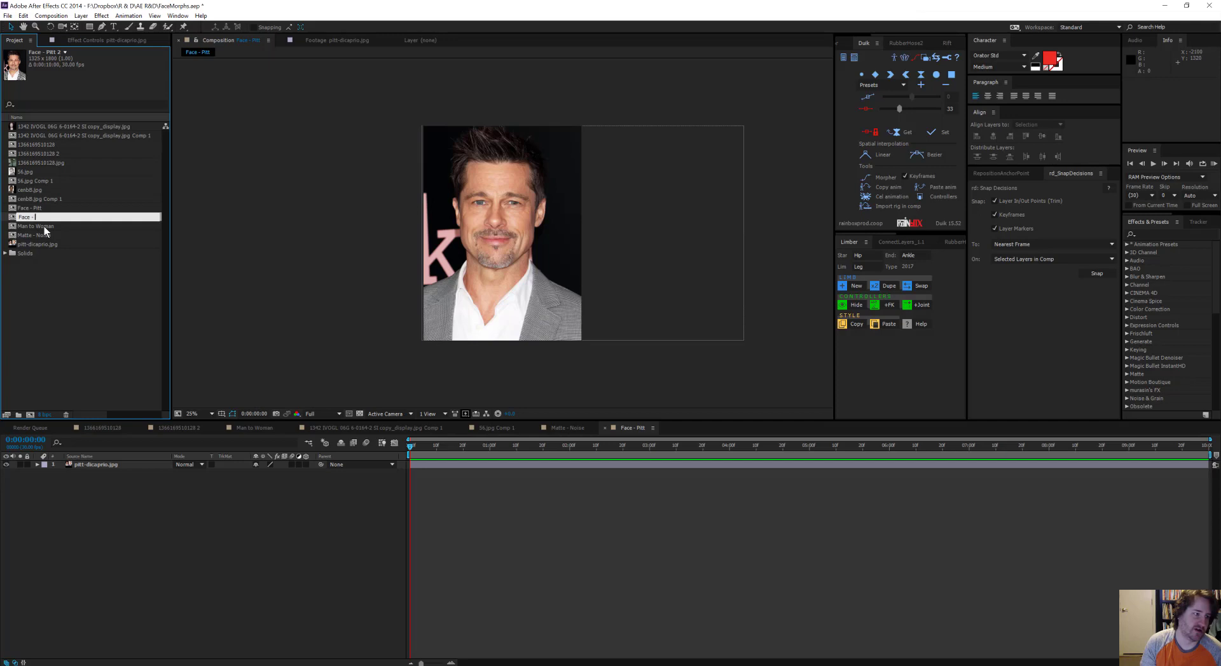
{"action": "type", "text": "Leo"}
{"action": "key", "text": "Return"}
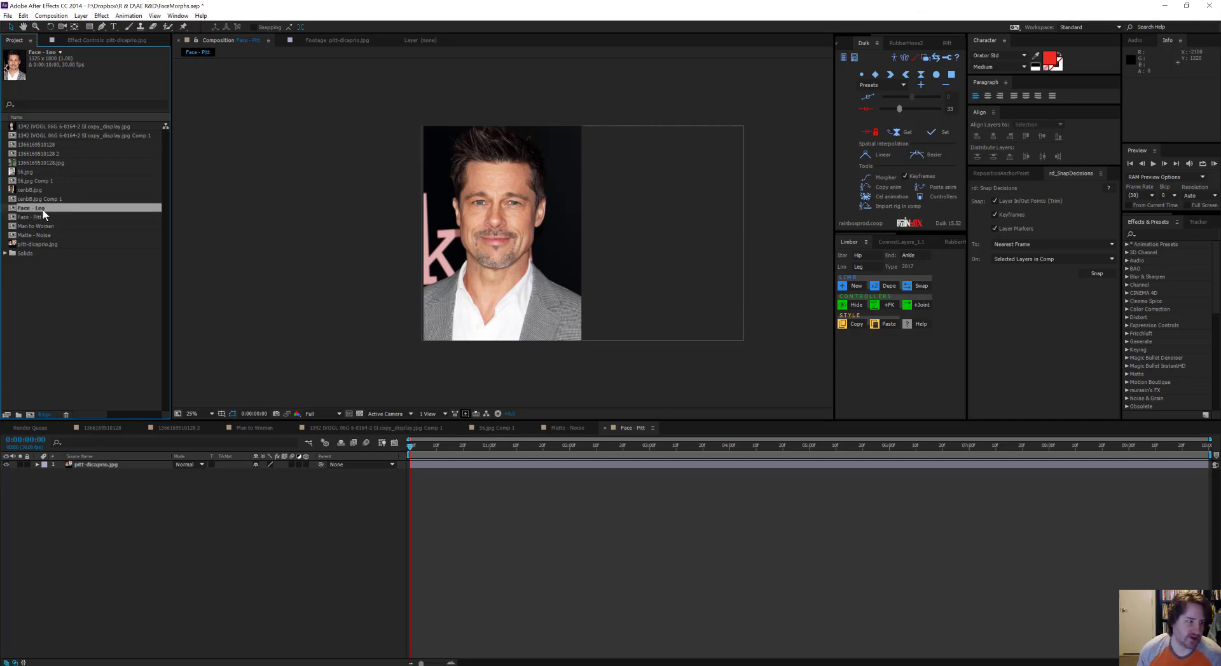
Step: In the Face - Leo composition, duplicate the pitt-dicaprio.jpg layer and shift the copy horizontally until the DiCaprio portrait fills the frame
{"action": "double_click", "coordinate": [44, 209]}
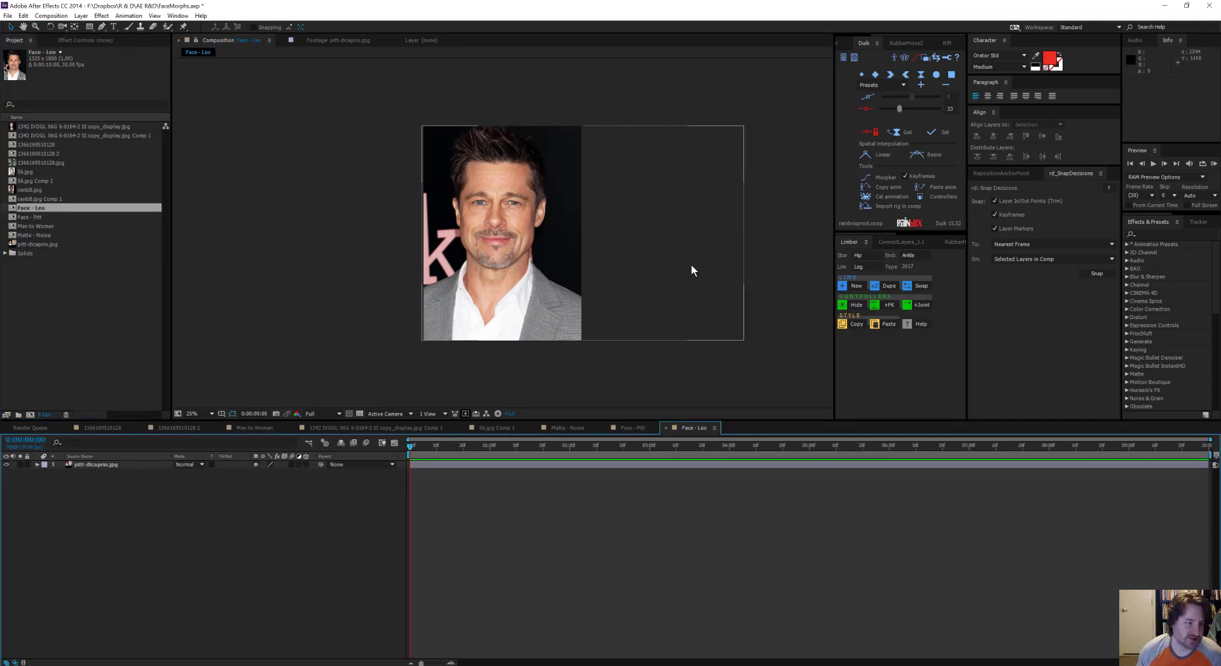
{"action": "left_click_drag", "start_coordinate": [724, 271], "coordinate": [641, 275]}
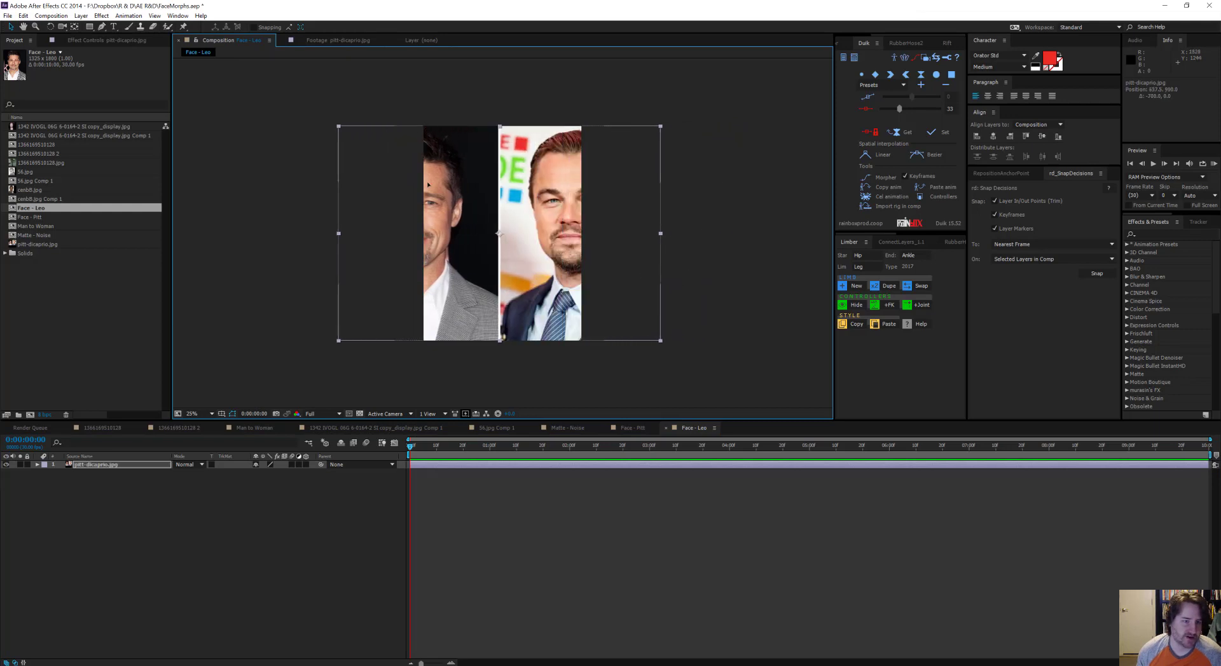
{"action": "key", "text": "ctrl+z"}
{"action": "key", "text": "ctrl+d"}
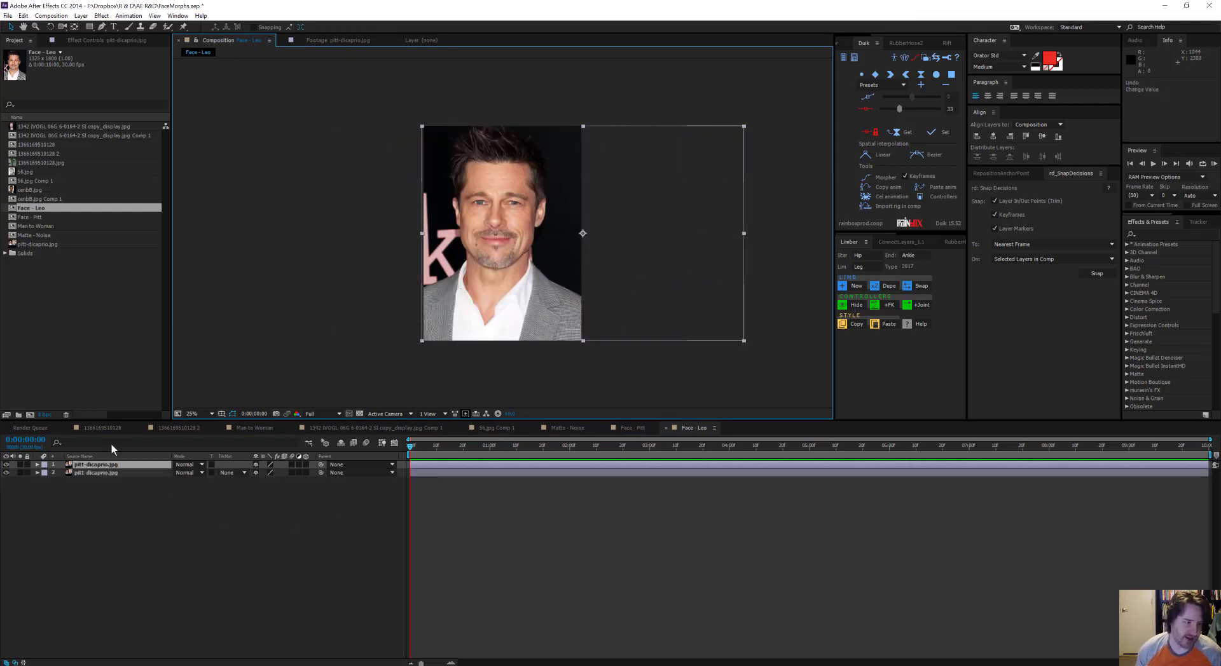
{"action": "left_click_drag", "start_coordinate": [725, 254], "coordinate": [559, 255]}
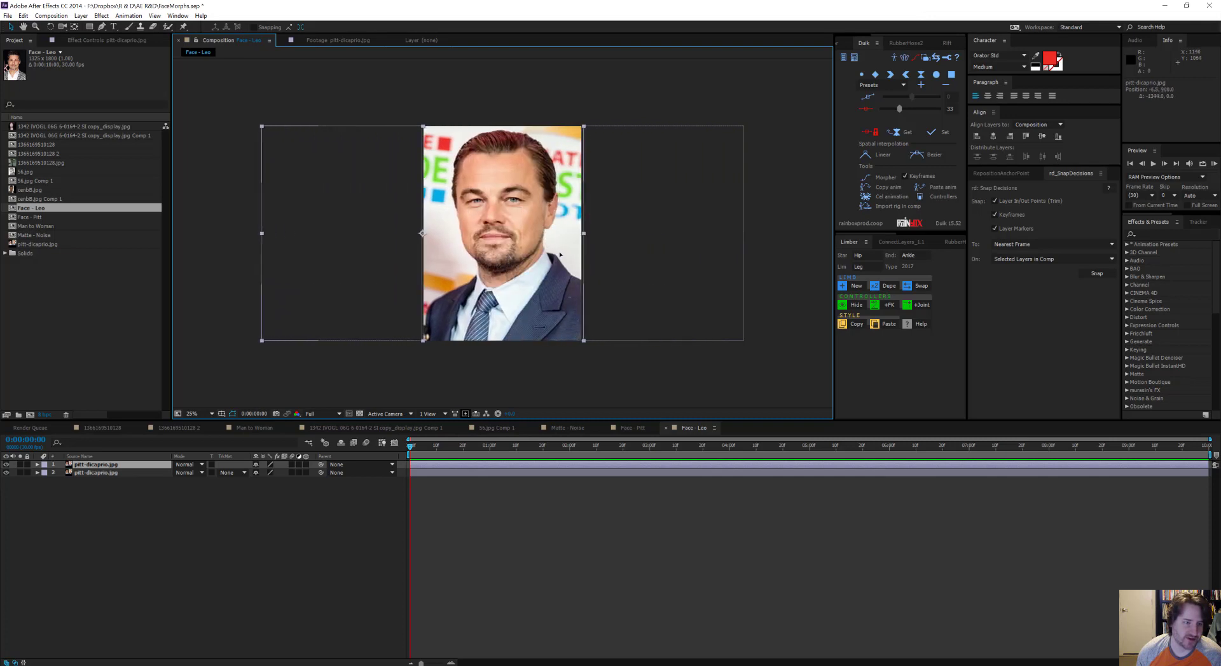
Step: Move the upper layer's anchor point onto the pupil of DiCaprio's eye on the right side of the picture
{"action": "scroll", "coordinate": [501, 224], "scroll_direction": "up", "scroll_amount": 2}
{"action": "left_click_drag", "start_coordinate": [501, 226], "coordinate": [544, 268]}
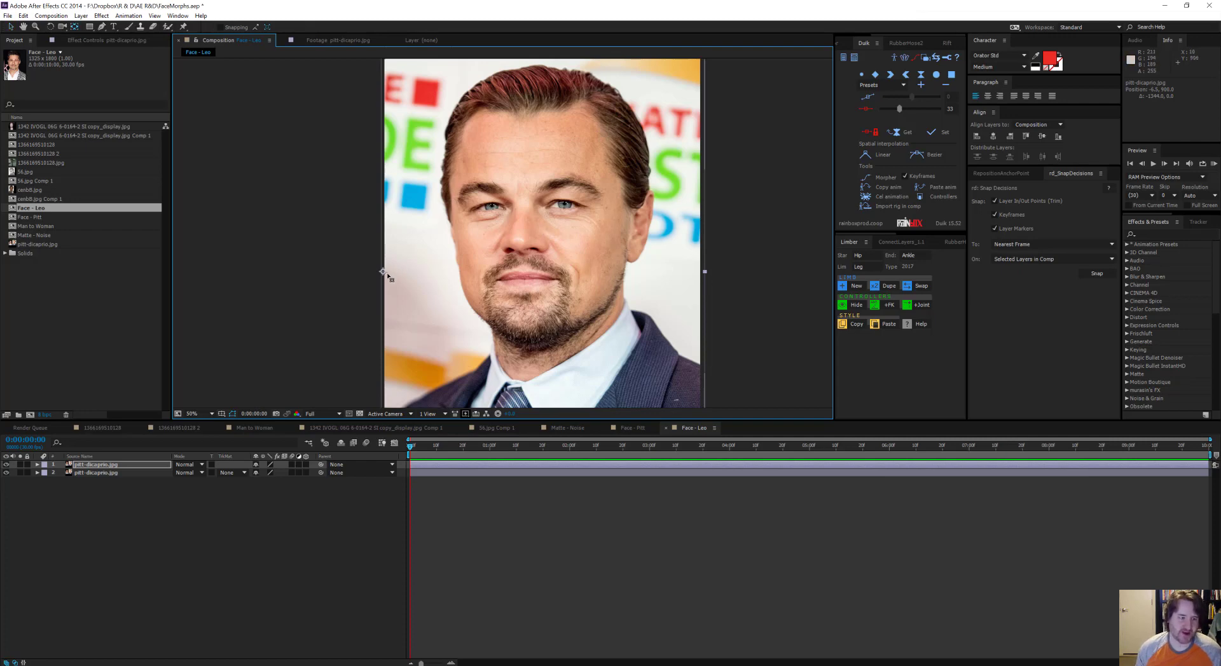
{"action": "scroll", "coordinate": [559, 210], "scroll_direction": "up", "scroll_amount": 3}
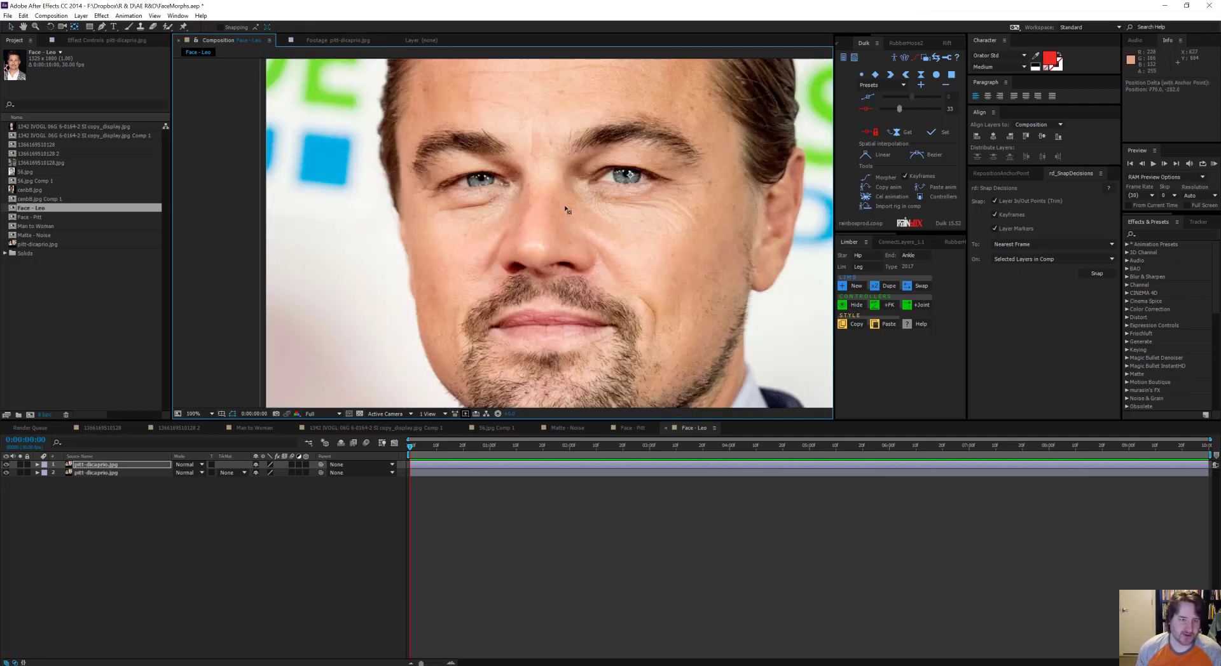
{"action": "left_click_drag", "start_coordinate": [781, 152], "coordinate": [482, 326]}
{"action": "scroll", "coordinate": [477, 294], "scroll_direction": "up", "scroll_amount": 1}
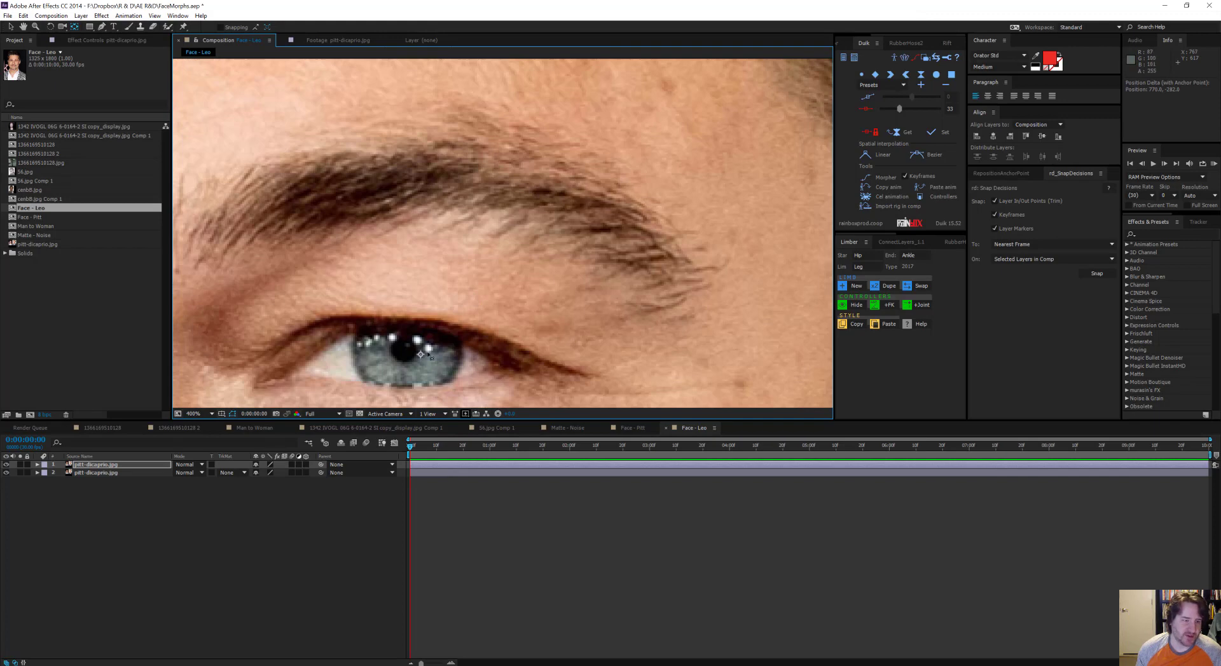
{"action": "left_click_drag", "start_coordinate": [421, 358], "coordinate": [405, 350]}
{"action": "left_click_drag", "start_coordinate": [405, 351], "coordinate": [523, 307]}
Step: Lower the upper layer's opacity so the Pitt portrait shows through underneath
{"action": "scroll", "coordinate": [411, 352], "scroll_direction": "down", "scroll_amount": 2}
{"action": "key", "text": "t"}
{"action": "left_click_drag", "start_coordinate": [257, 473], "coordinate": [214, 473]}
Step: Move the upper layer to about 759, 643 so DiCaprio's anchored pupil lines up with Pitt's pupil
{"action": "scroll", "coordinate": [586, 246], "scroll_direction": "up", "scroll_amount": 1}
{"action": "scroll", "coordinate": [586, 246], "scroll_direction": "up", "scroll_amount": 1}
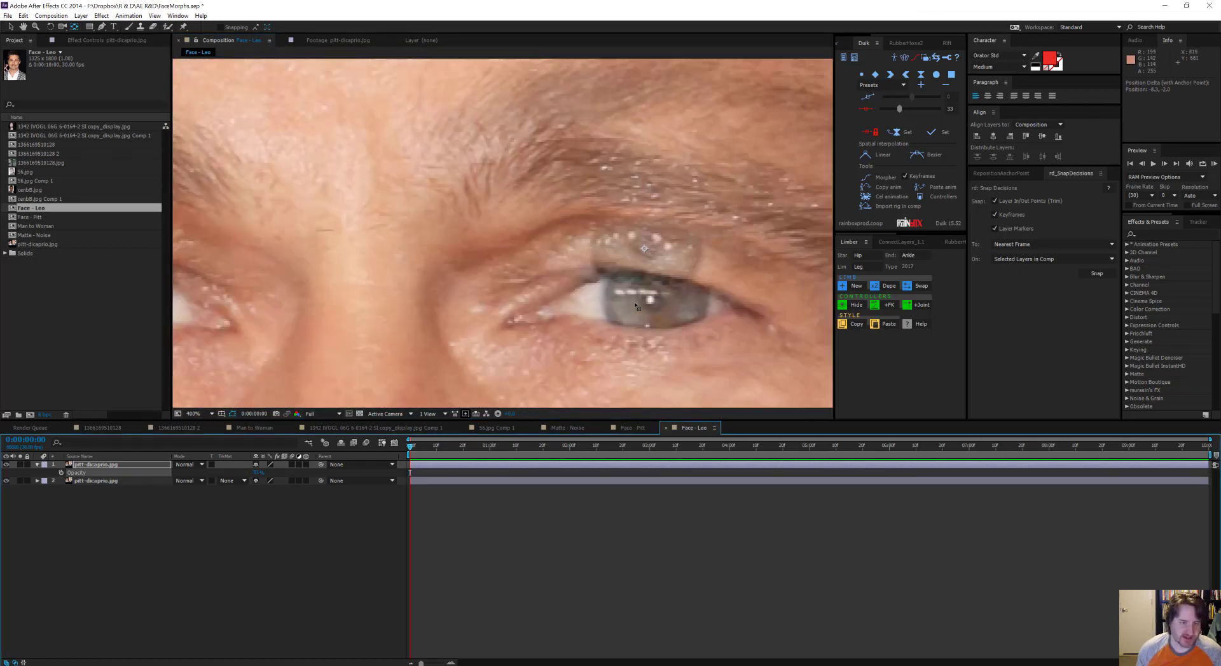
{"action": "key", "text": "v"}
{"action": "left_click_drag", "start_coordinate": [710, 312], "coordinate": [716, 364]}
{"action": "scroll", "coordinate": [578, 283], "scroll_direction": "down", "scroll_amount": 2}
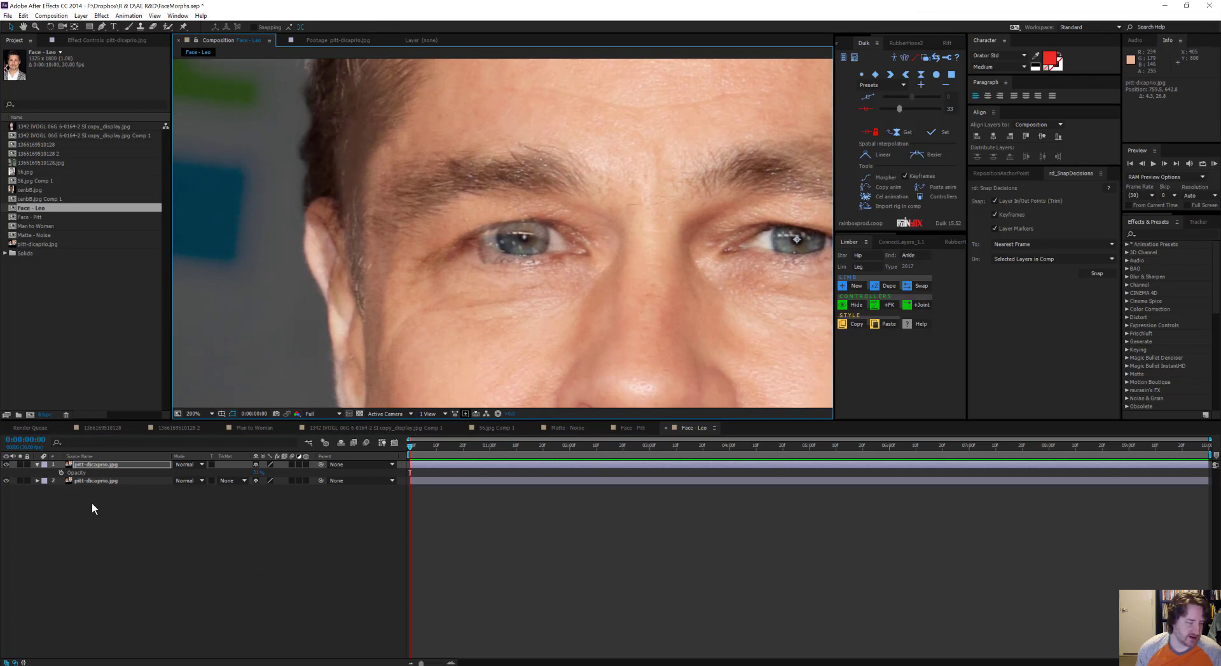
Step: Rotate the upper layer about 2° and scale it to about 94% so both of DiCaprio's eyes match Pitt's
{"action": "key", "text": "shift+r"}
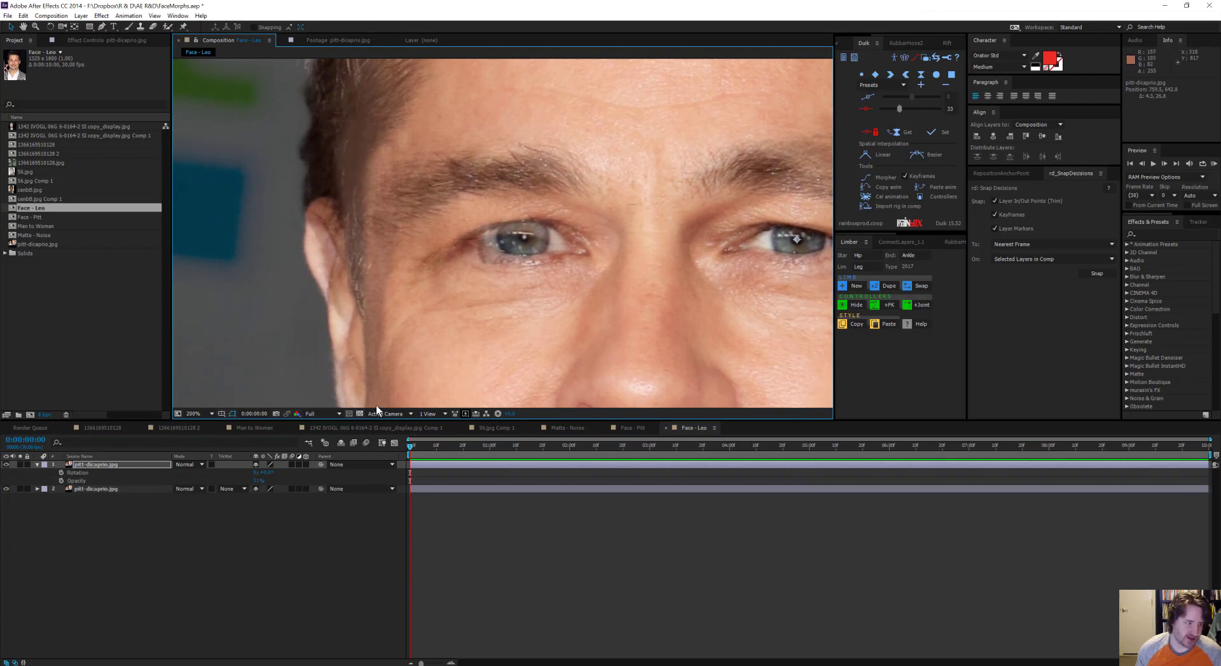
{"action": "key", "text": "shift+s"}
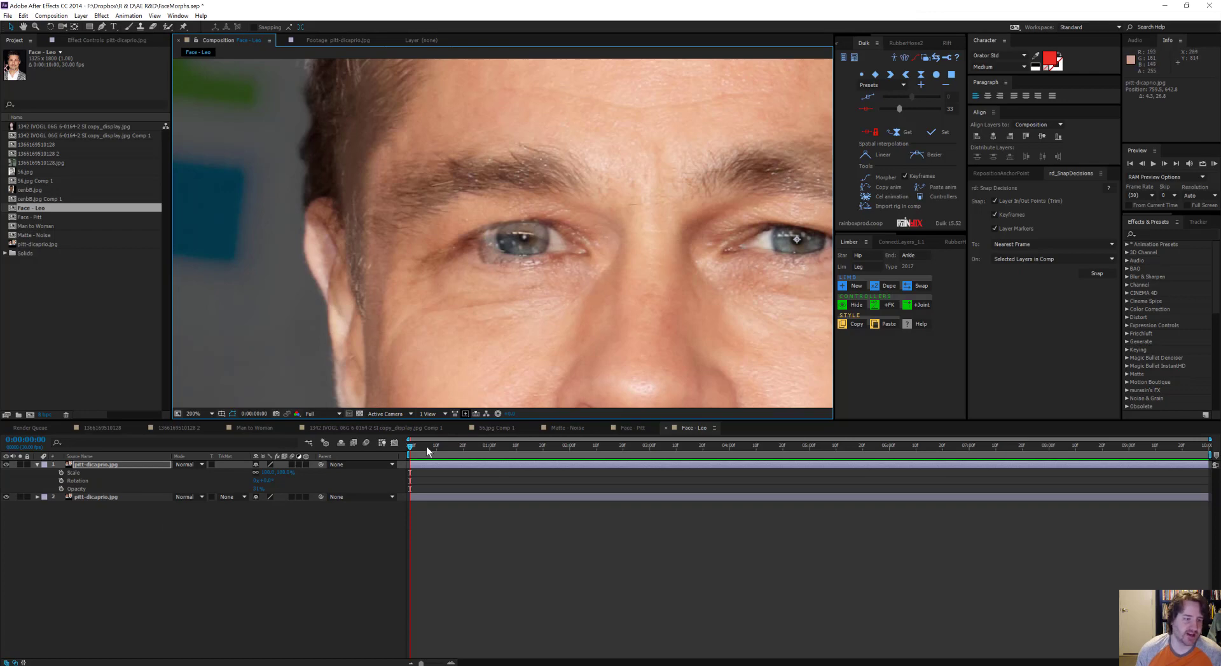
{"action": "scroll", "coordinate": [526, 288], "scroll_direction": "down", "scroll_amount": 4}
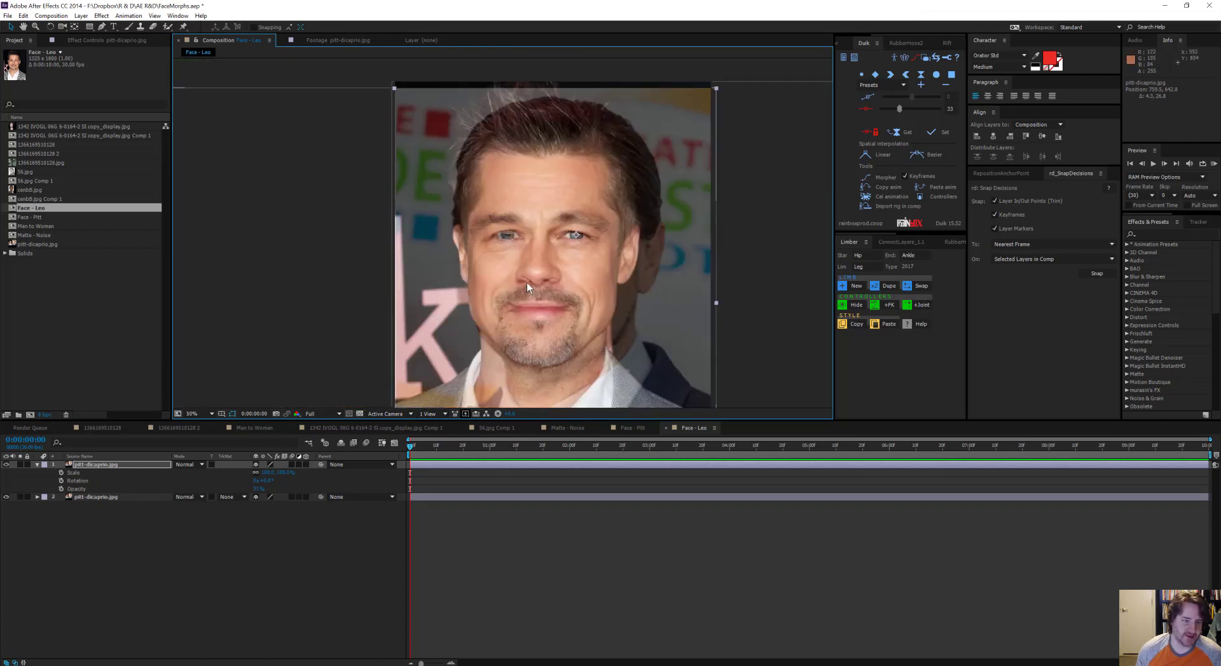
{"action": "scroll", "coordinate": [526, 282], "scroll_direction": "up", "scroll_amount": 4}
{"action": "key", "text": "w"}
{"action": "left_click_drag", "start_coordinate": [497, 315], "coordinate": [489, 312]}
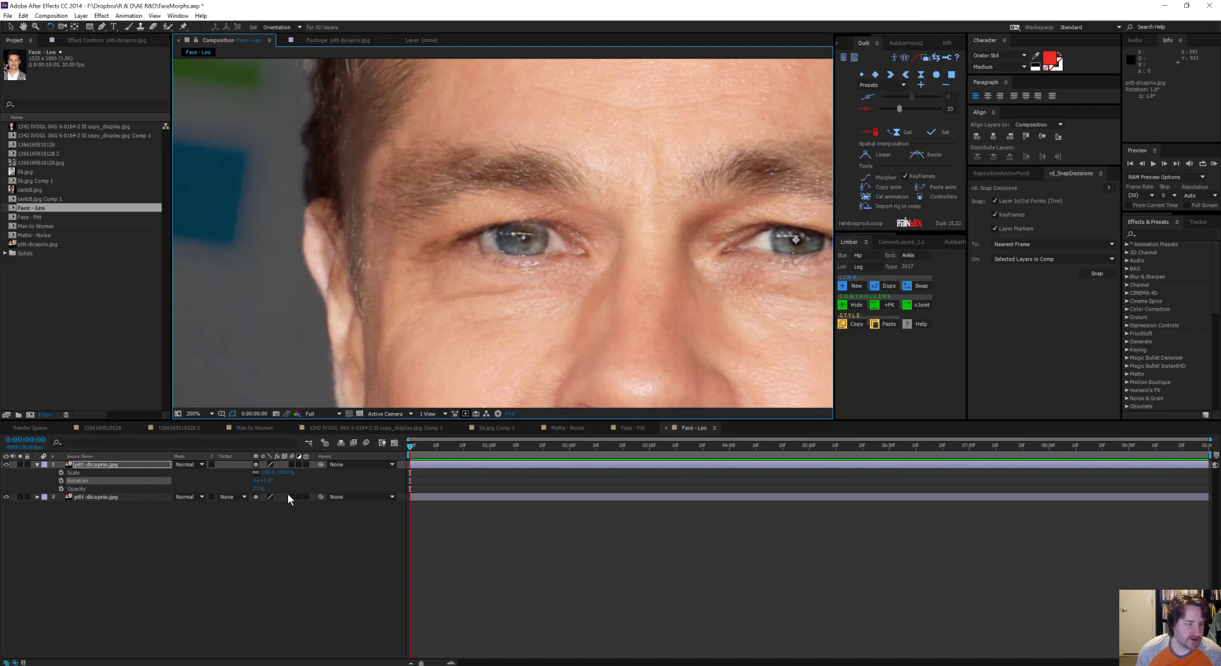
{"action": "left_click_drag", "start_coordinate": [276, 472], "coordinate": [262, 472]}
{"action": "left_click", "coordinate": [265, 485]}
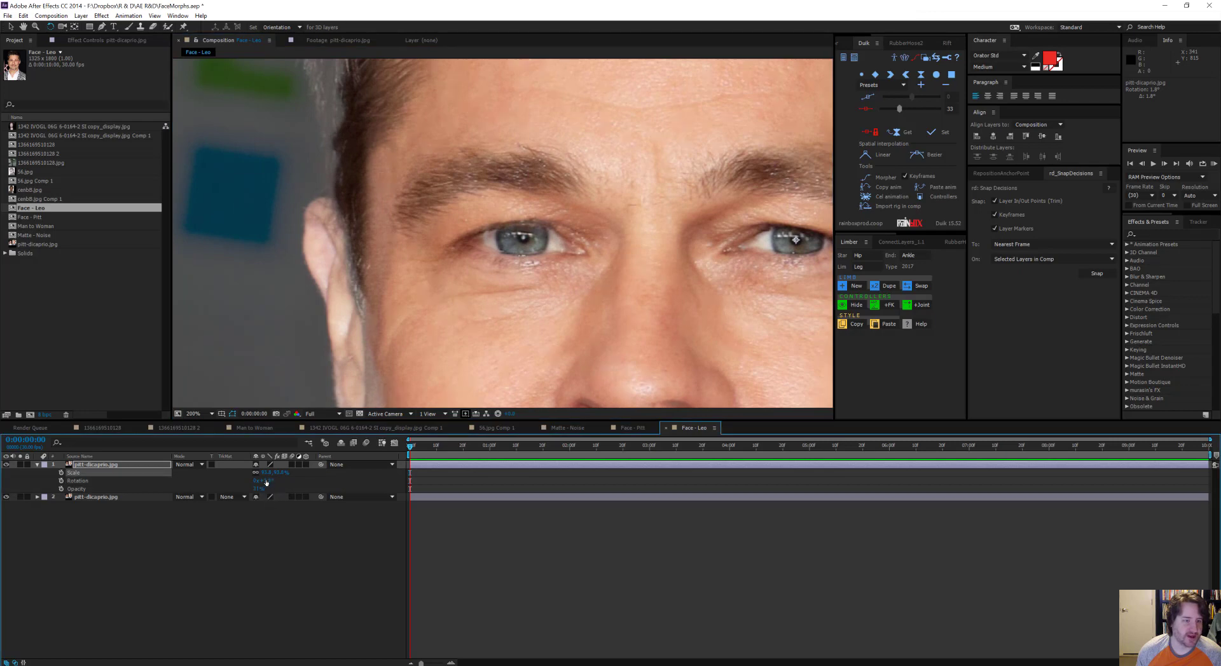
{"action": "left_click_drag", "start_coordinate": [262, 481], "coordinate": [272, 481]}
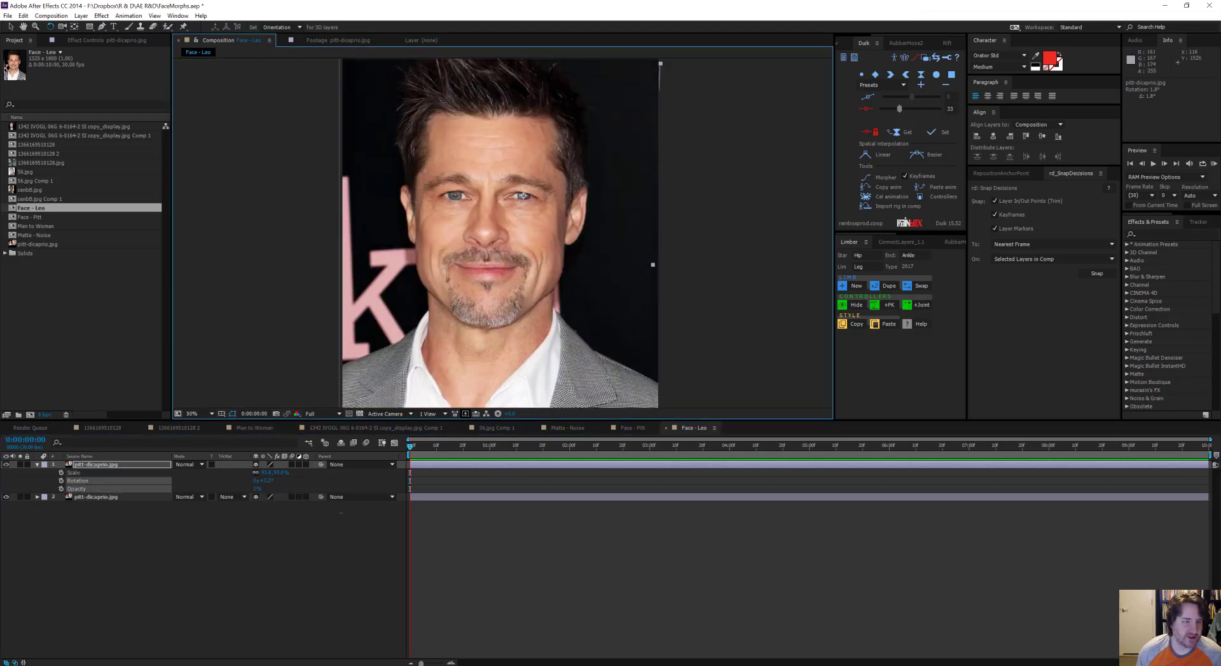
Step: Restore the upper layer's opacity to 100% and hide the Pitt layer beneath it
{"action": "left_click_drag", "start_coordinate": [258, 489], "coordinate": [356, 526]}
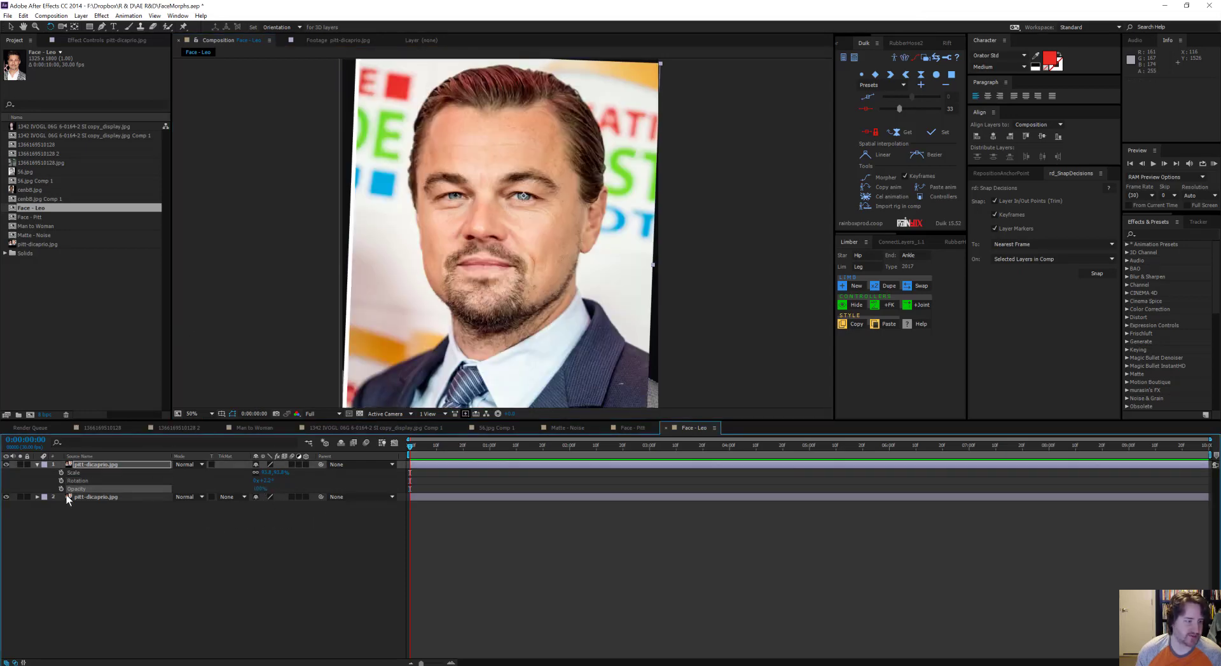
{"action": "left_click", "coordinate": [6, 497]}
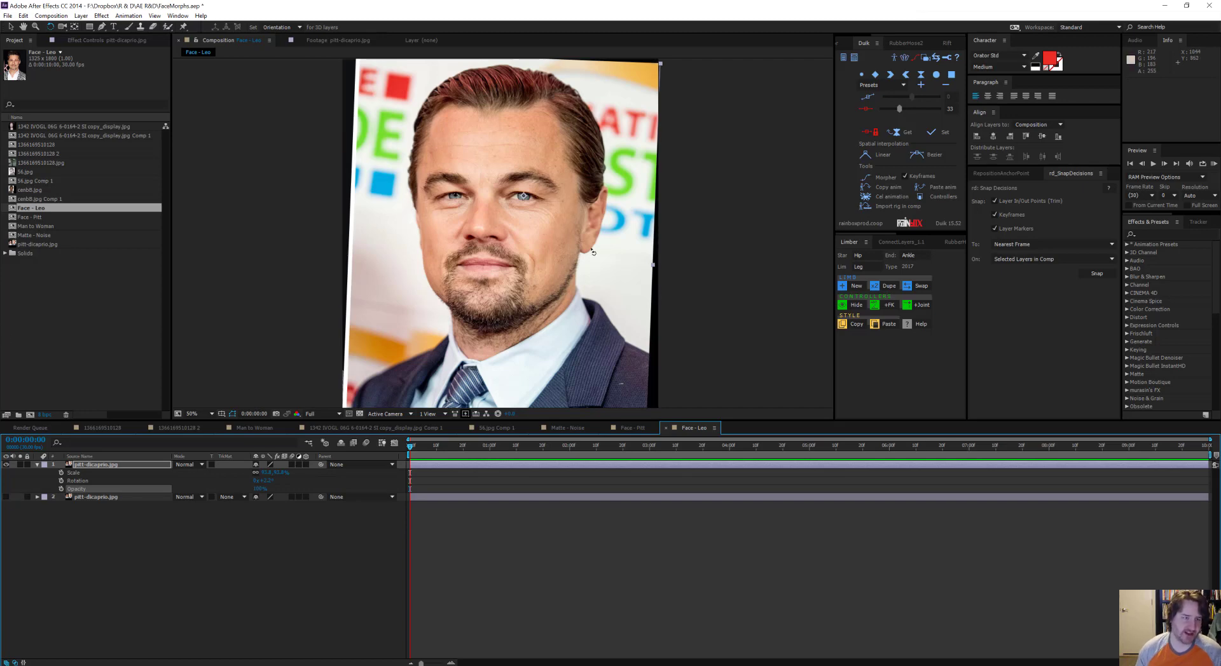
{"action": "key", "text": "comma"}
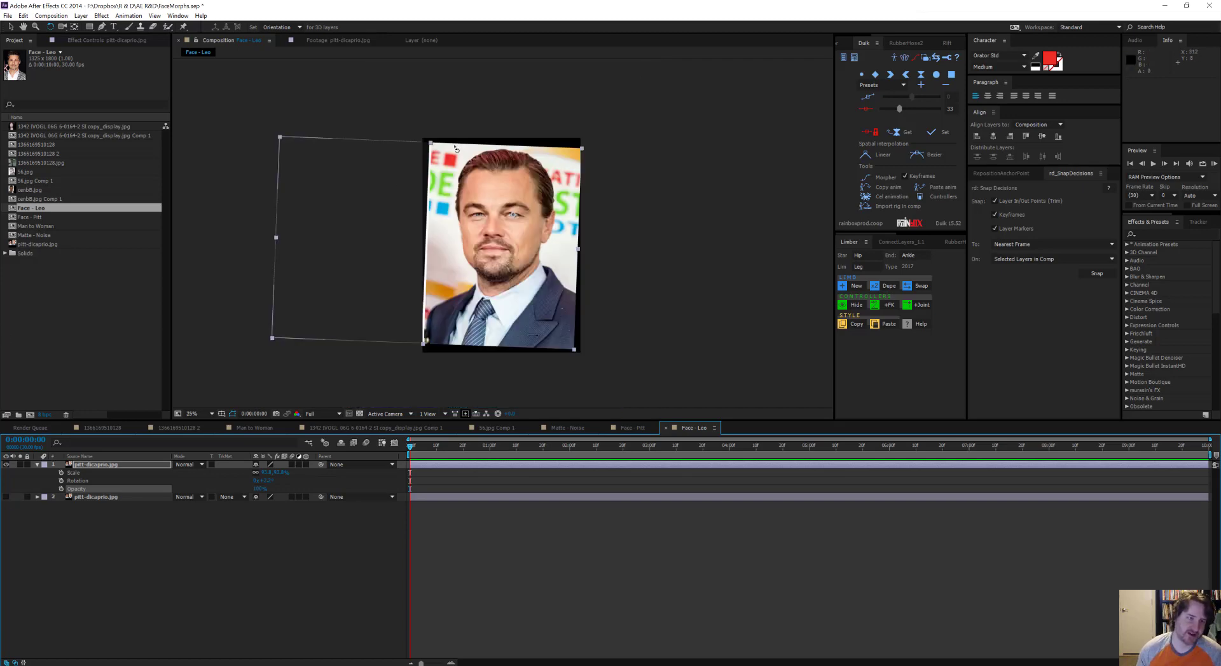
{"action": "key", "text": "v"}
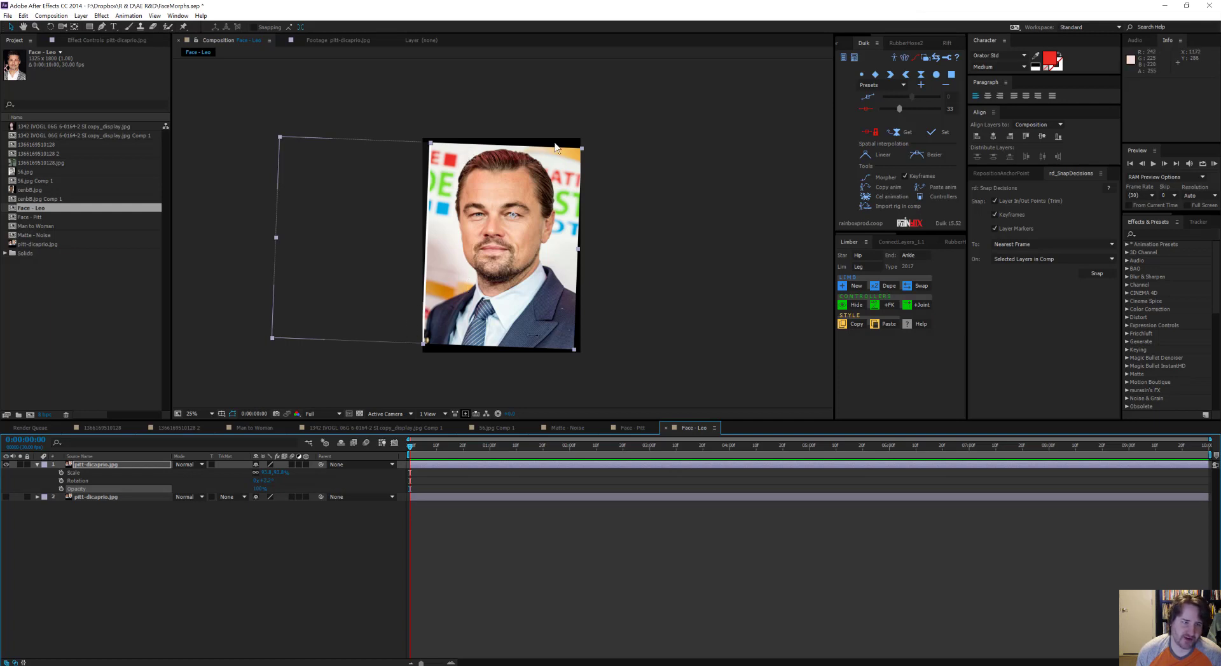
Step: Alternate between the Face - Pitt and Face - Leo compositions to compare how the two faces line up
{"action": "left_click", "coordinate": [627, 427]}
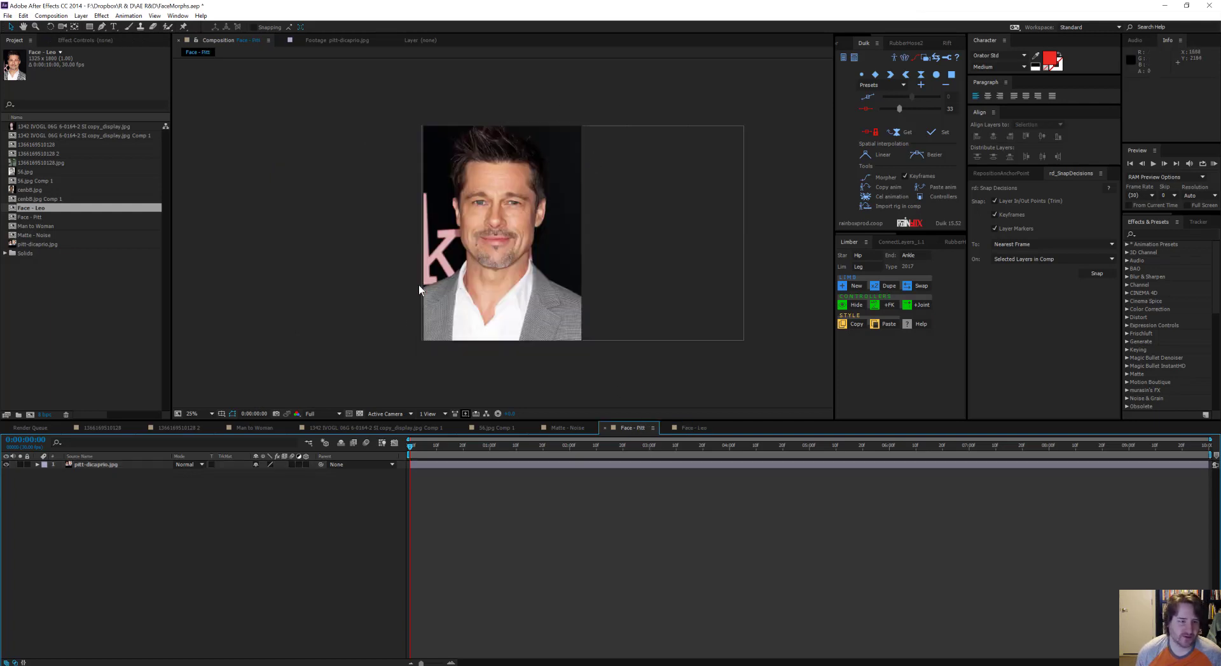
{"action": "left_click", "coordinate": [694, 428]}
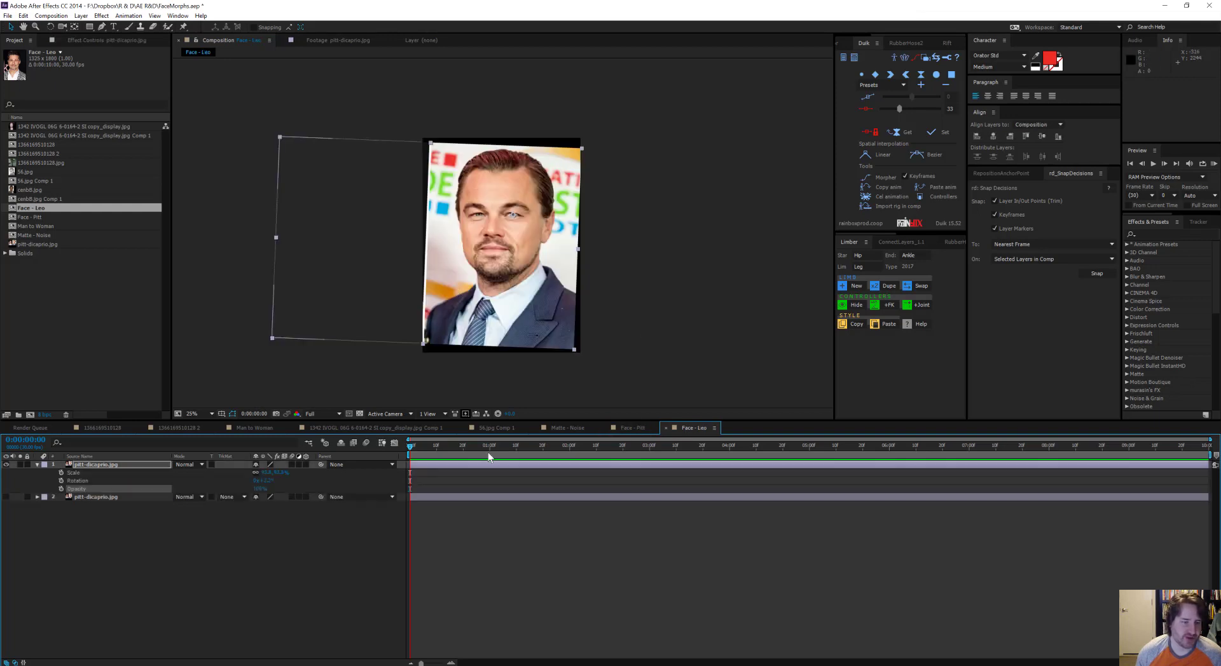
{"action": "left_click", "coordinate": [633, 428]}
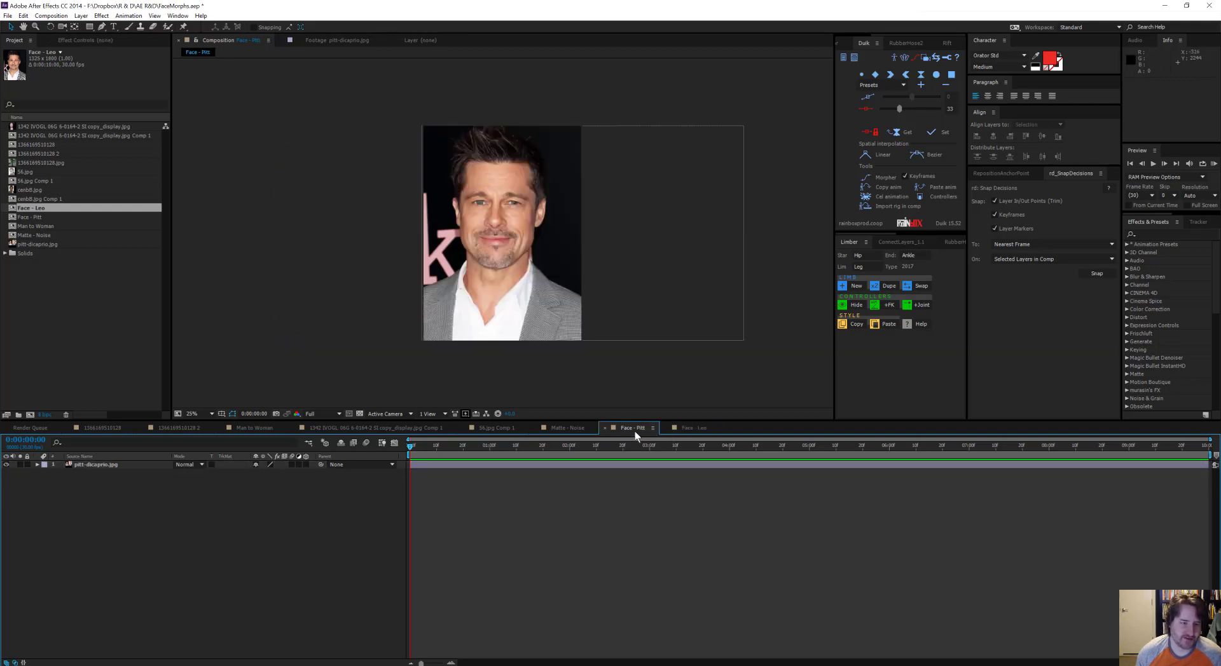
{"action": "left_click", "coordinate": [688, 429]}
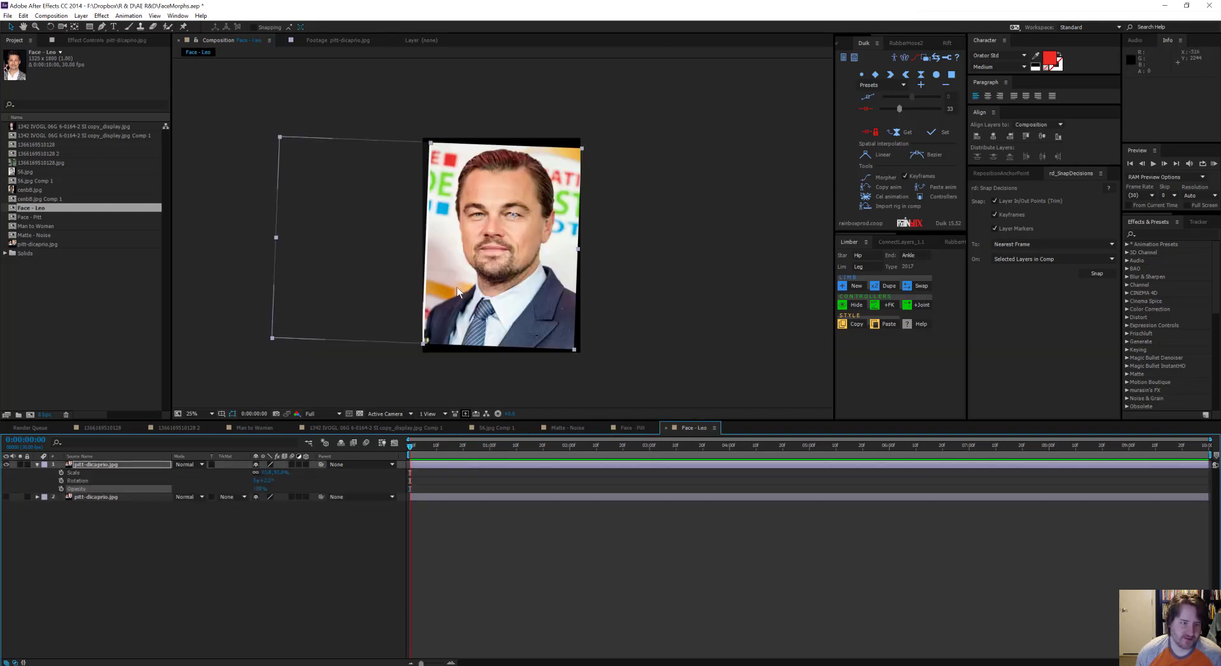
{"action": "left_click", "coordinate": [632, 428]}
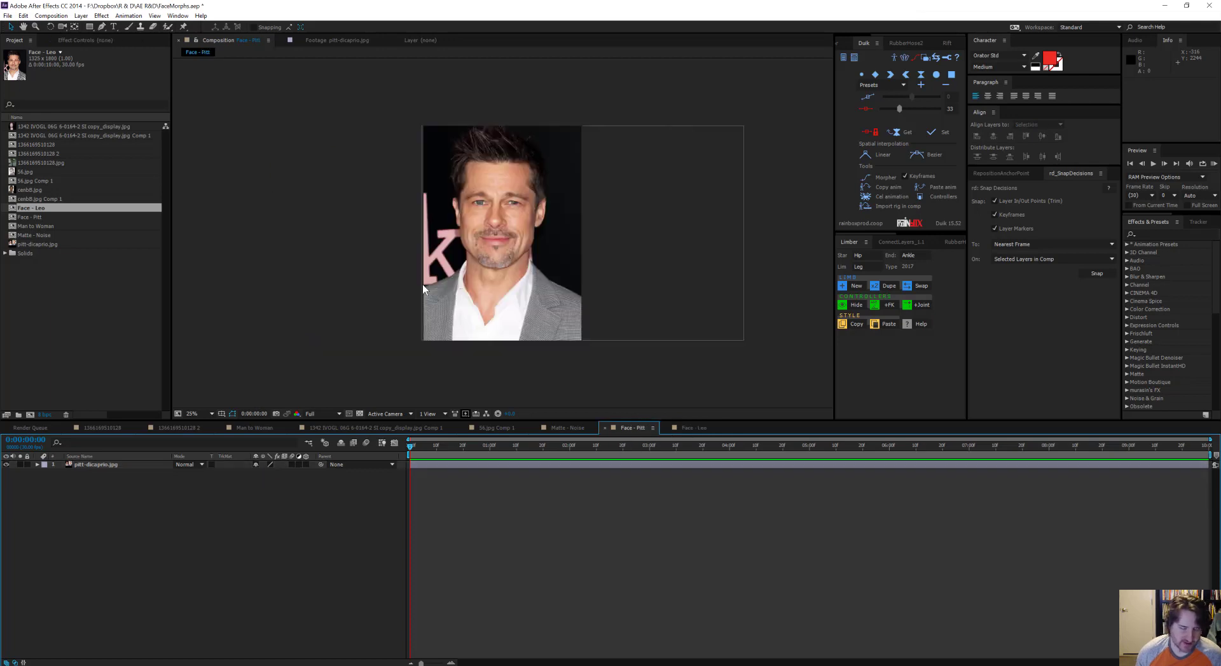
{"action": "left_click", "coordinate": [539, 215]}
{"action": "left_click", "coordinate": [695, 427]}
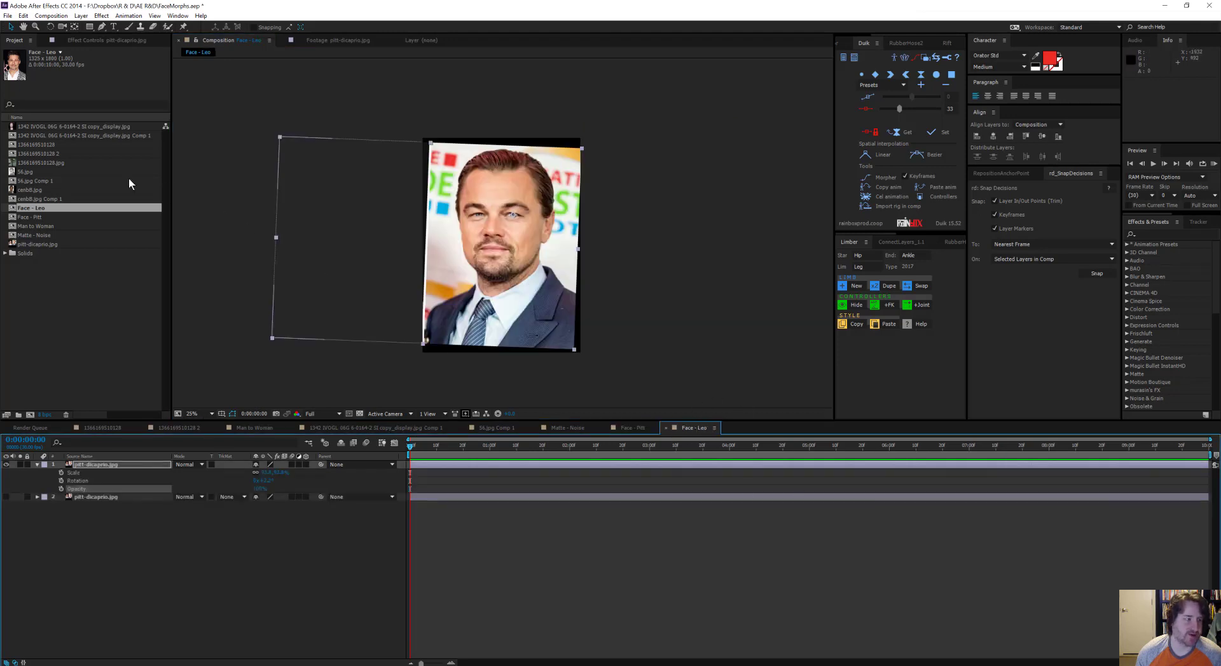
Step: Create a single composition from Face - Leo and Face - Pitt, using Face - Leo's dimensions with Sequence Layers off
{"action": "left_click", "coordinate": [28, 137]}
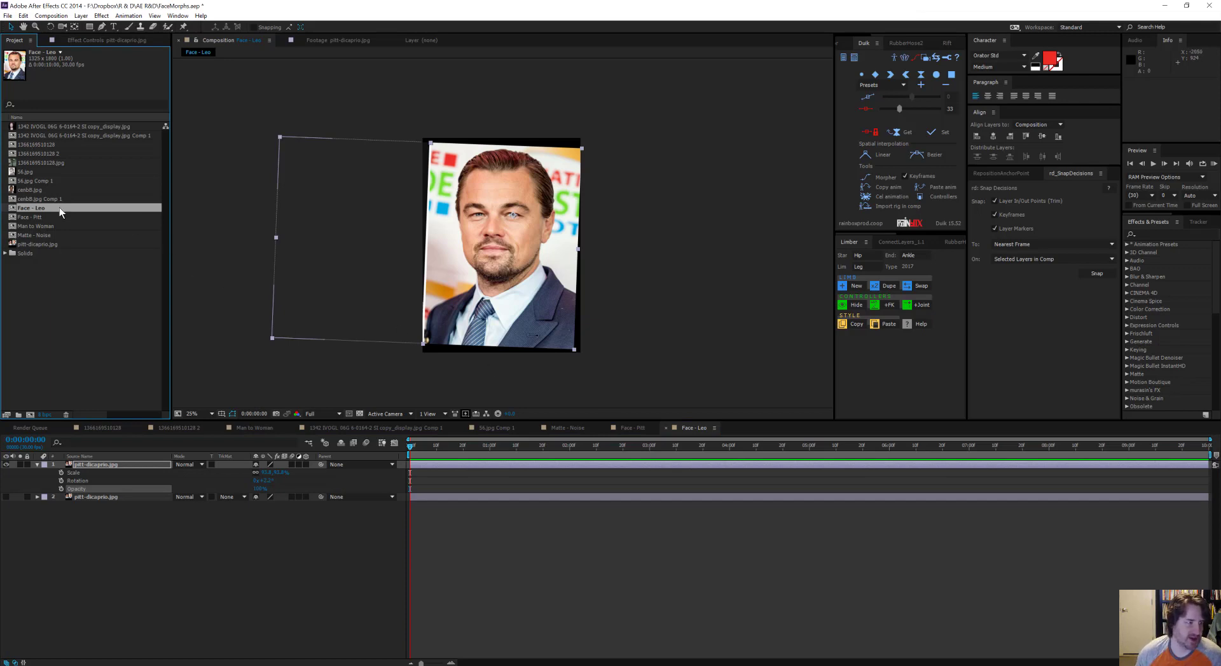
{"action": "left_click", "coordinate": [43, 216], "text": "ctrl"}
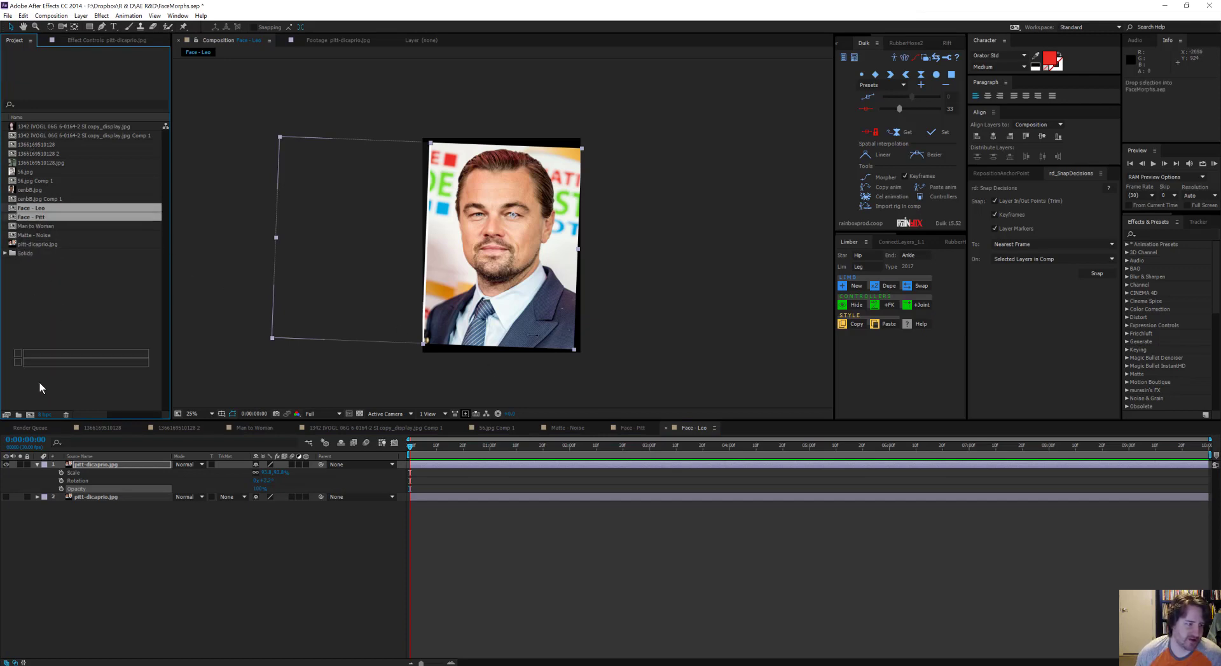
{"action": "left_click_drag", "start_coordinate": [32, 415], "coordinate": [31, 413]}
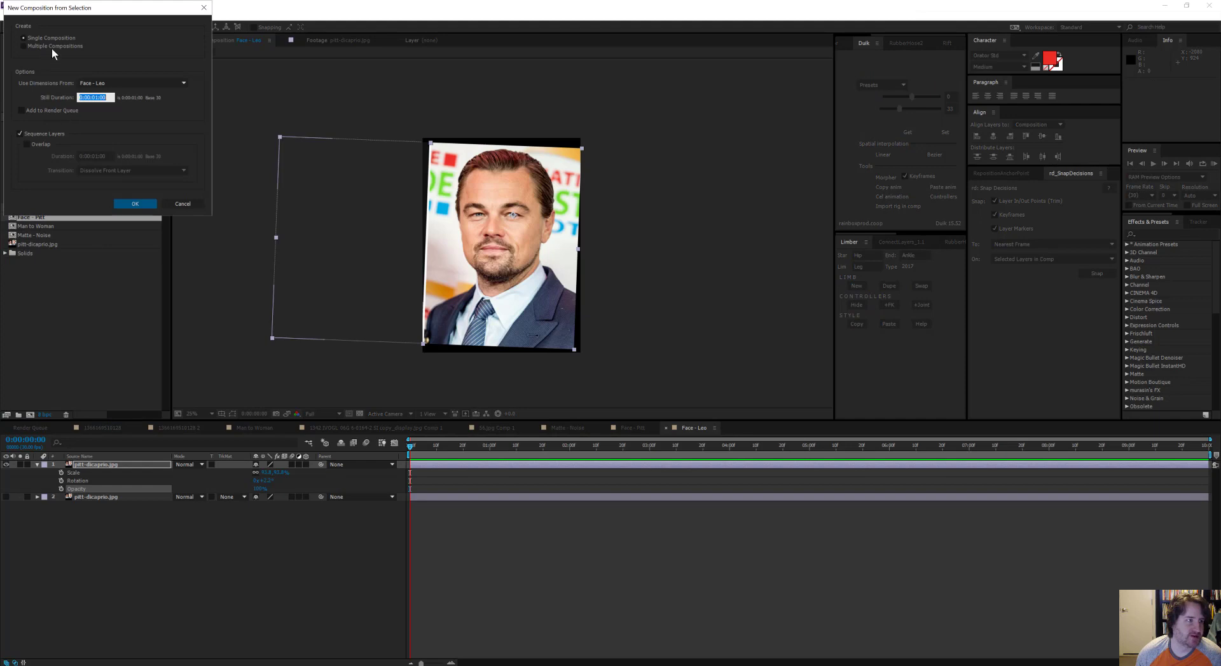
{"action": "left_click", "coordinate": [33, 135]}
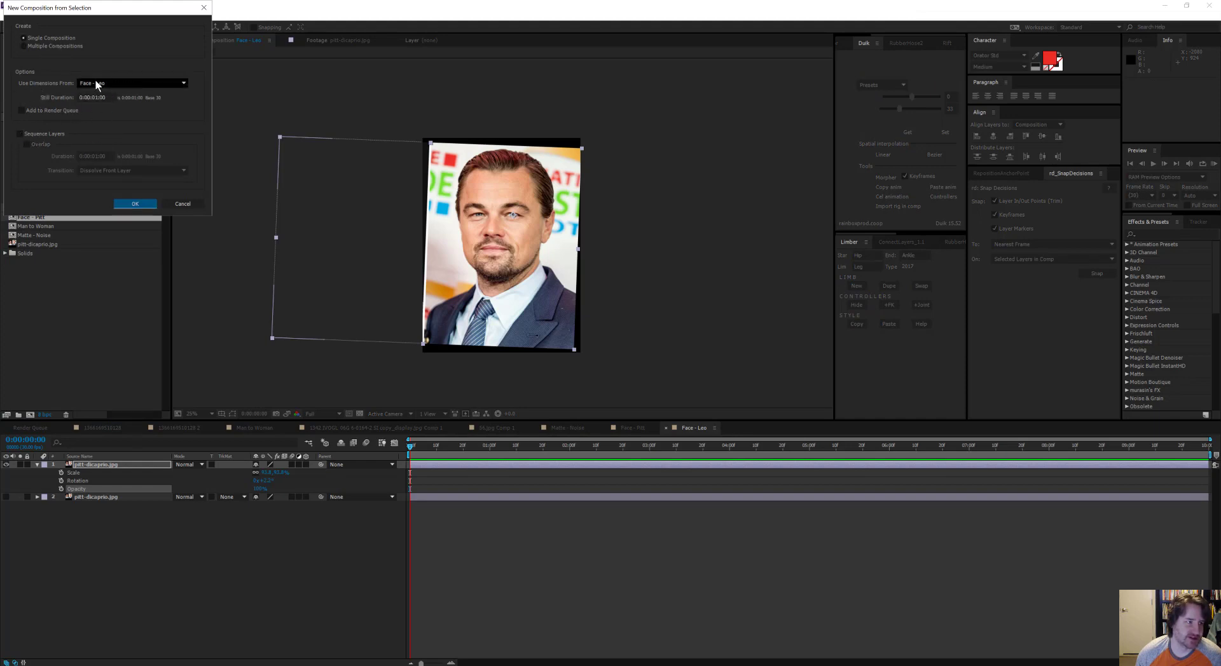
{"action": "left_click", "coordinate": [135, 204]}
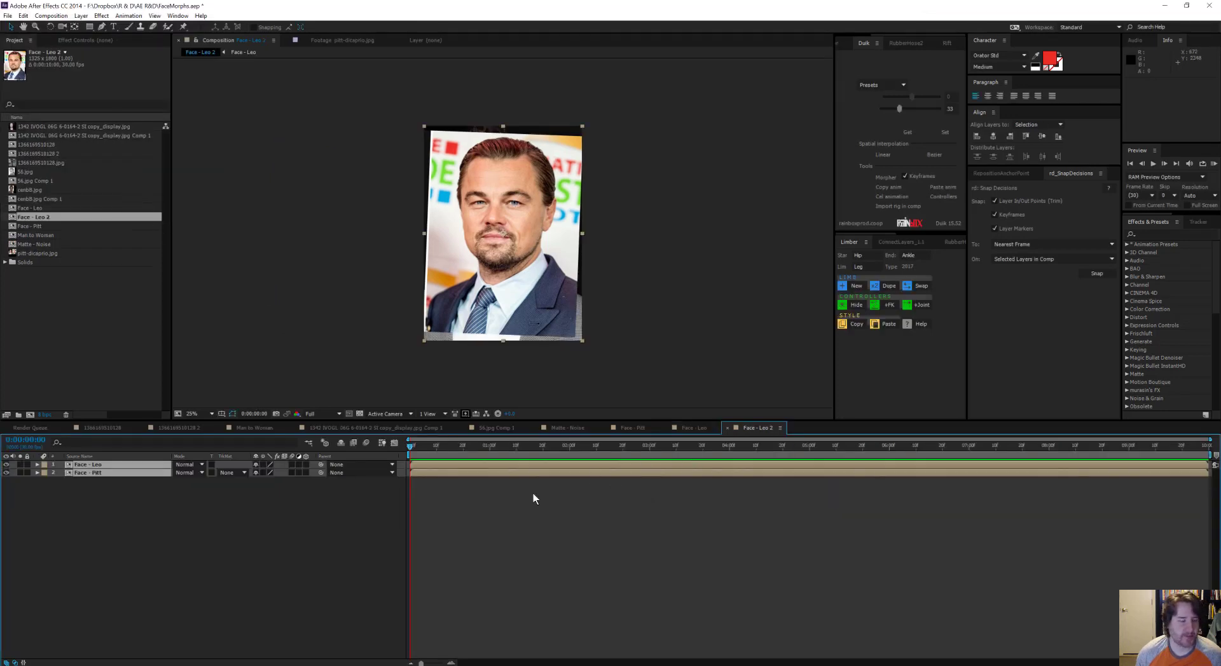
{"action": "left_click", "coordinate": [11, 485]}
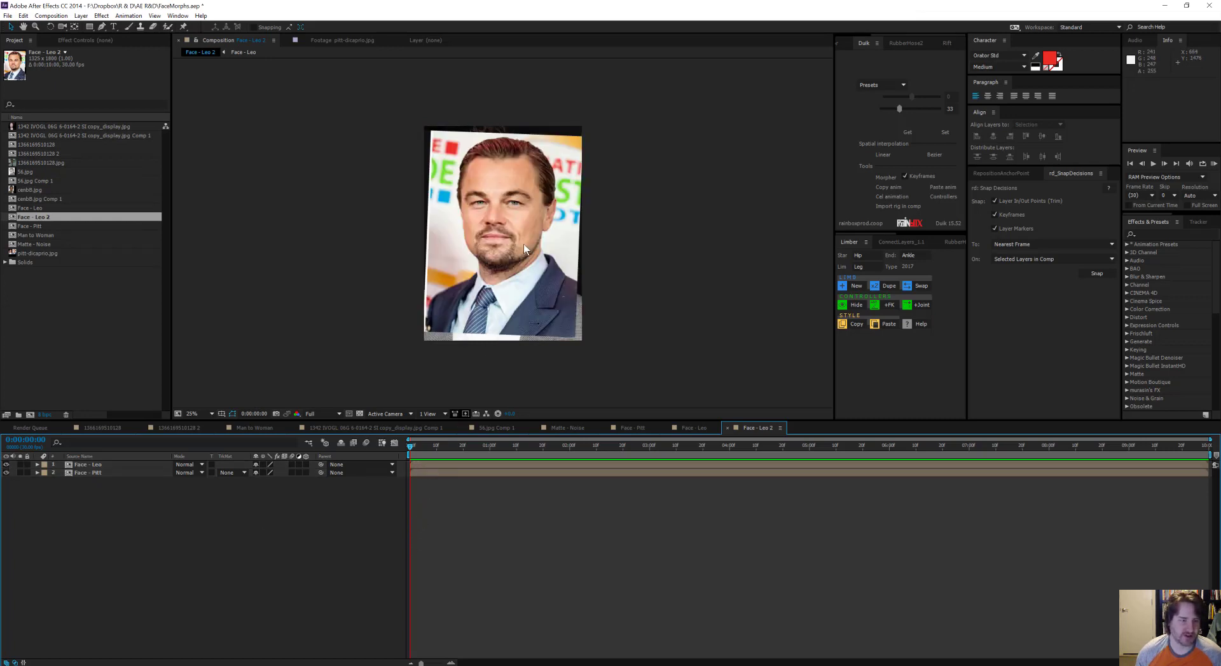
{"action": "left_click_drag", "start_coordinate": [495, 224], "coordinate": [619, 265]}
{"action": "key", "text": "ctrl+z"}
Step: Hide the Face - Leo layer and widen the composition viewer around Pitt's face, ready for drawing with the Pen tool
{"action": "scroll", "coordinate": [543, 237], "scroll_direction": "up", "scroll_amount": 2}
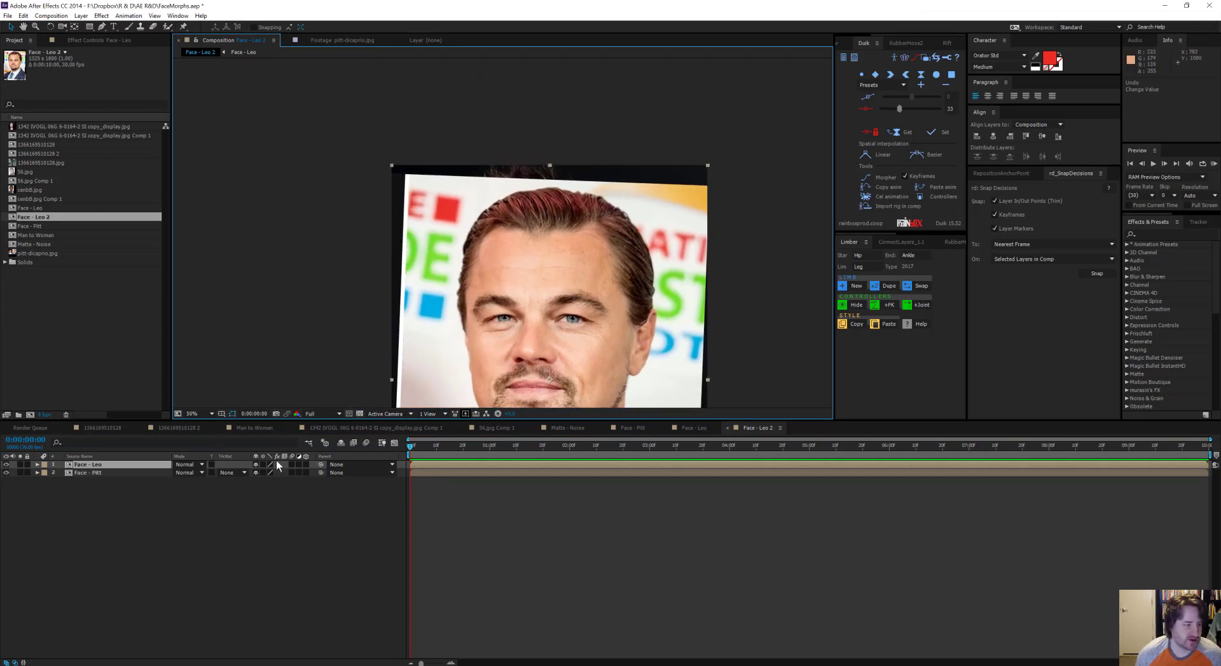
{"action": "left_click", "coordinate": [6, 465]}
{"action": "left_click_drag", "start_coordinate": [380, 211], "coordinate": [364, 105]}
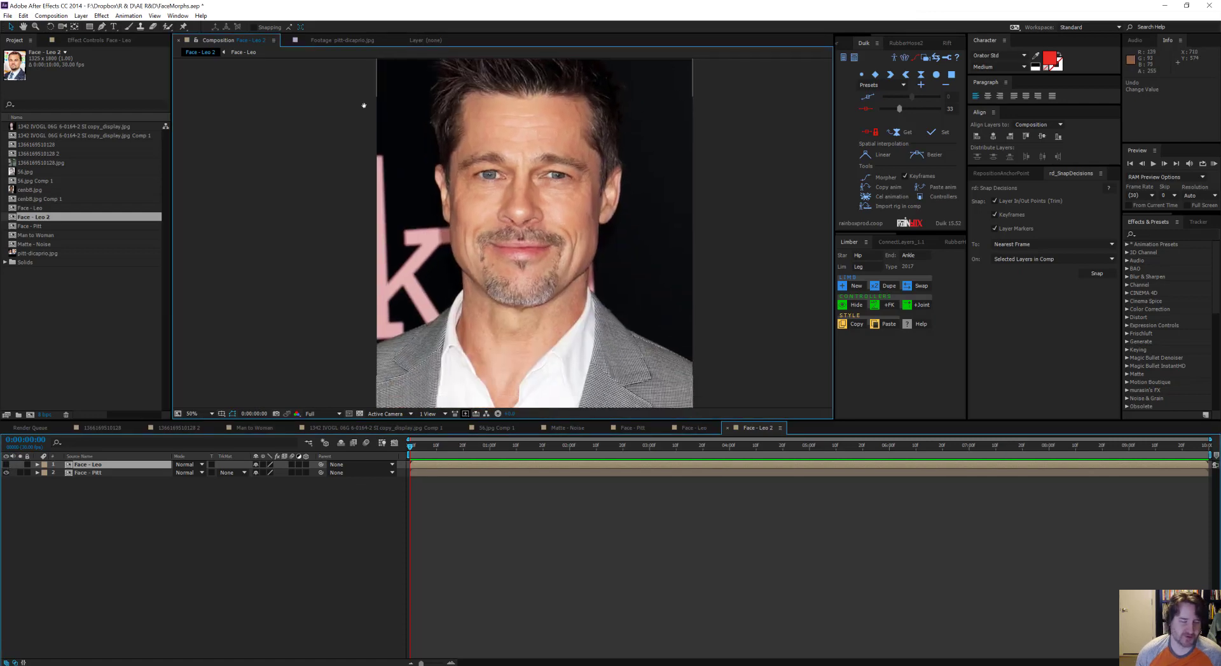
{"action": "left_click_drag", "start_coordinate": [616, 201], "coordinate": [607, 225]}
{"action": "left_click_drag", "start_coordinate": [834, 195], "coordinate": [971, 193]}
{"action": "left_click_drag", "start_coordinate": [635, 209], "coordinate": [646, 182]}
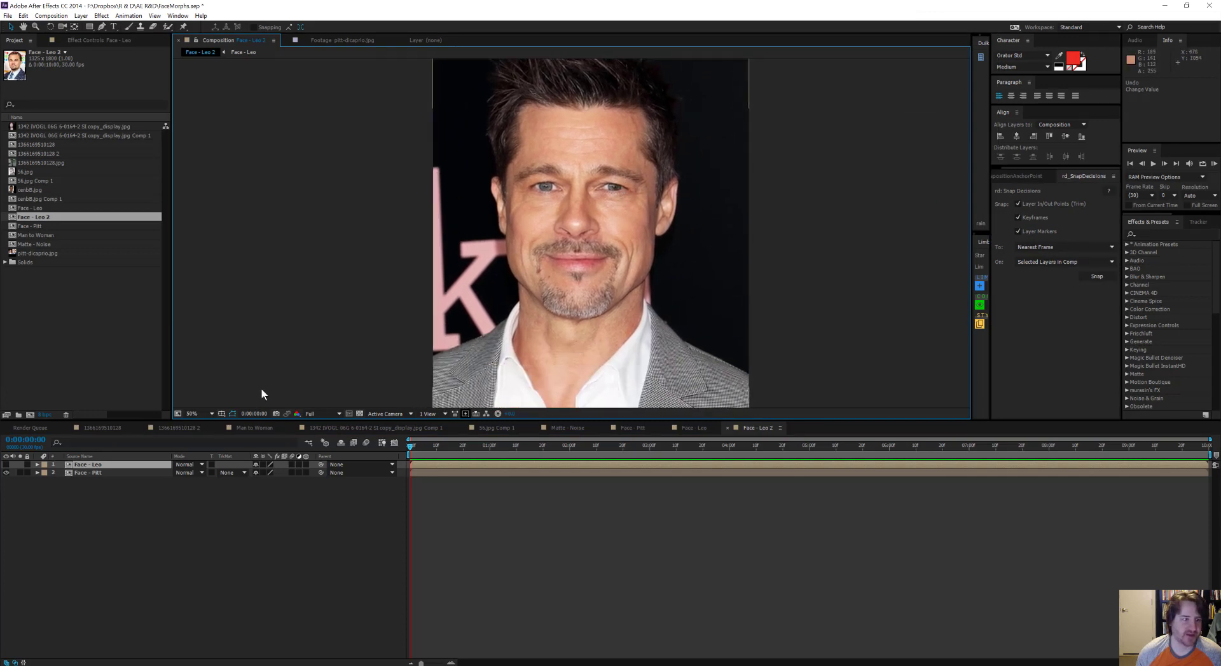
{"action": "left_click", "coordinate": [102, 27]}
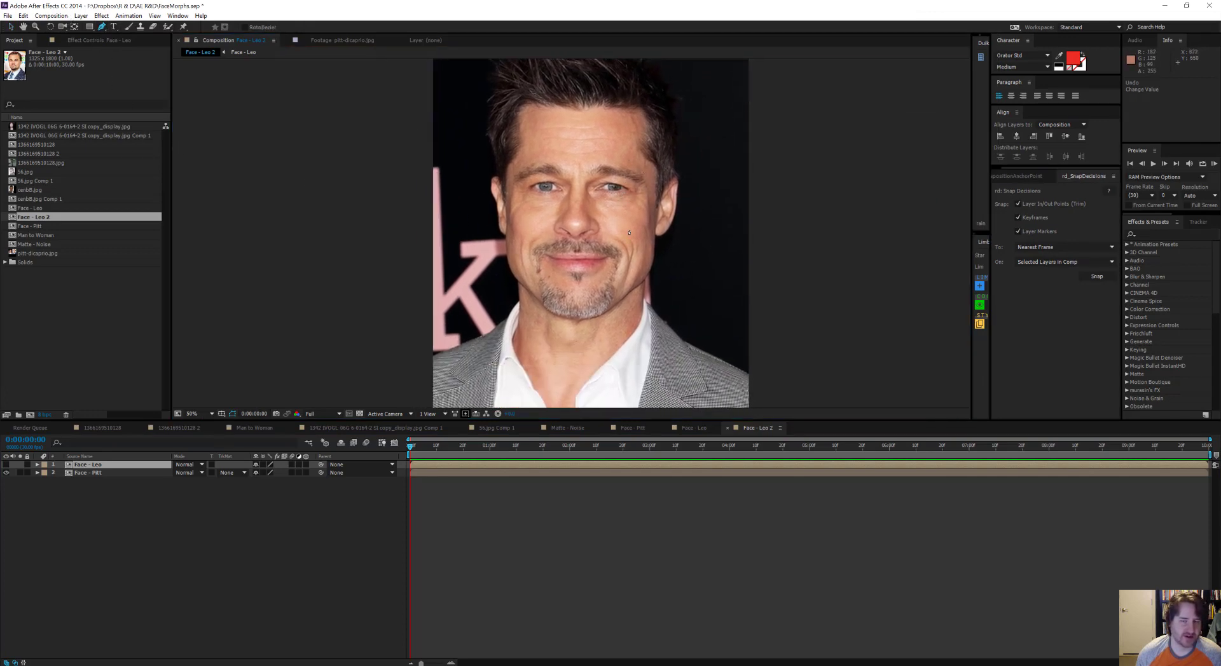
Step: Switch to Chrome to look over the BAO Layer Sculptor page on aescripts, and return to After Effects
{"action": "mouse_move", "coordinate": [254, 665]}
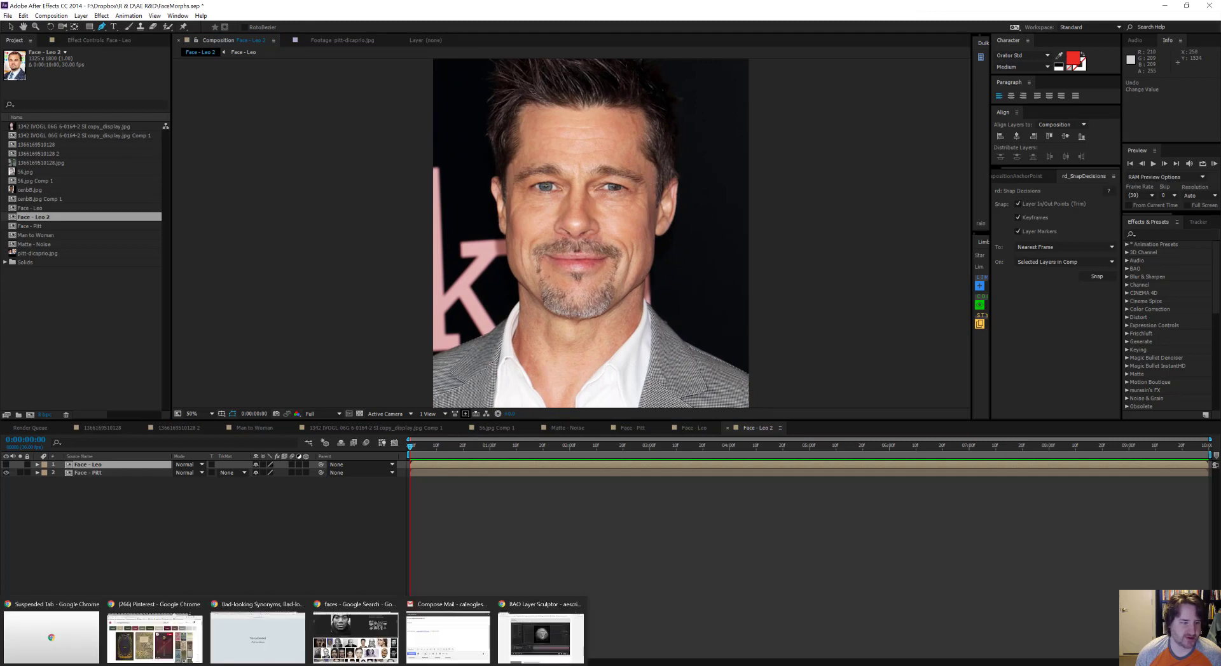
{"action": "left_click", "coordinate": [546, 631]}
{"action": "scroll", "coordinate": [337, 305], "scroll_direction": "up", "scroll_amount": 10}
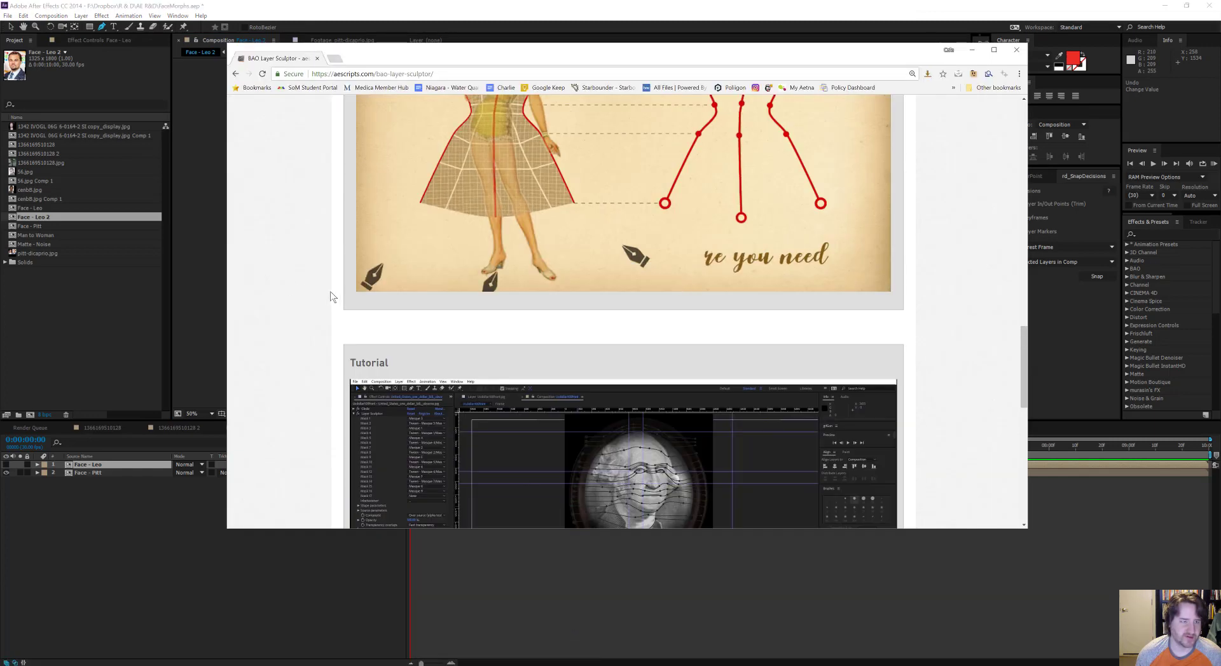
{"action": "scroll", "coordinate": [339, 321], "scroll_direction": "up", "scroll_amount": 15}
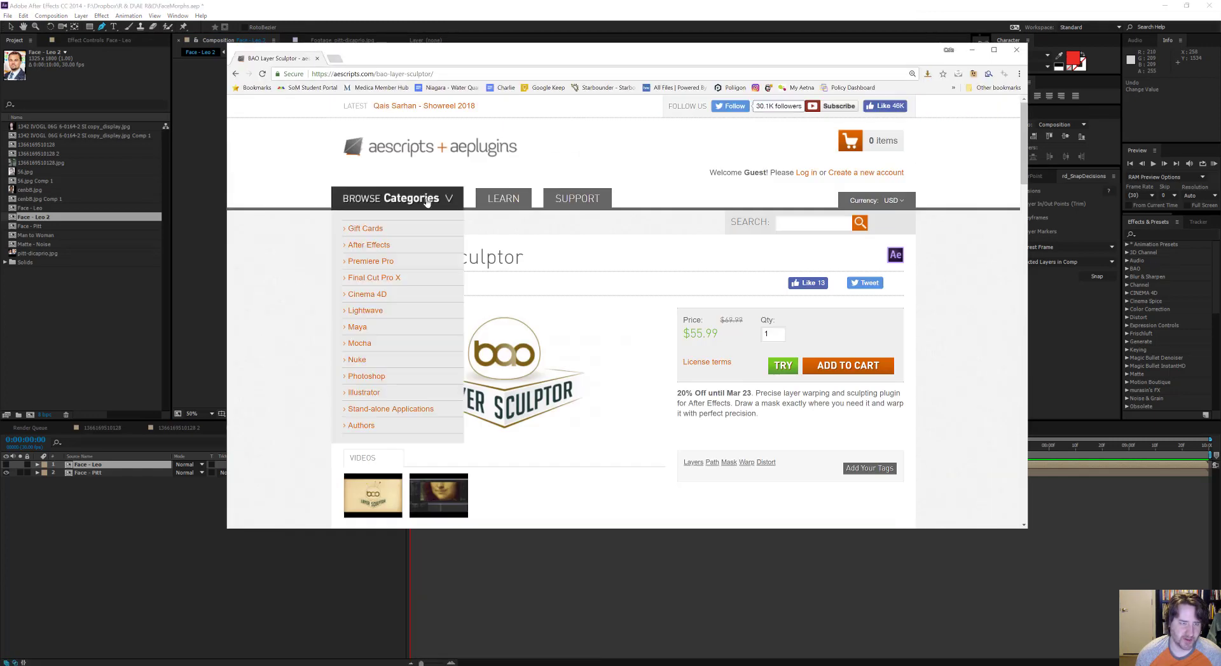
{"action": "left_click", "coordinate": [700, 5]}
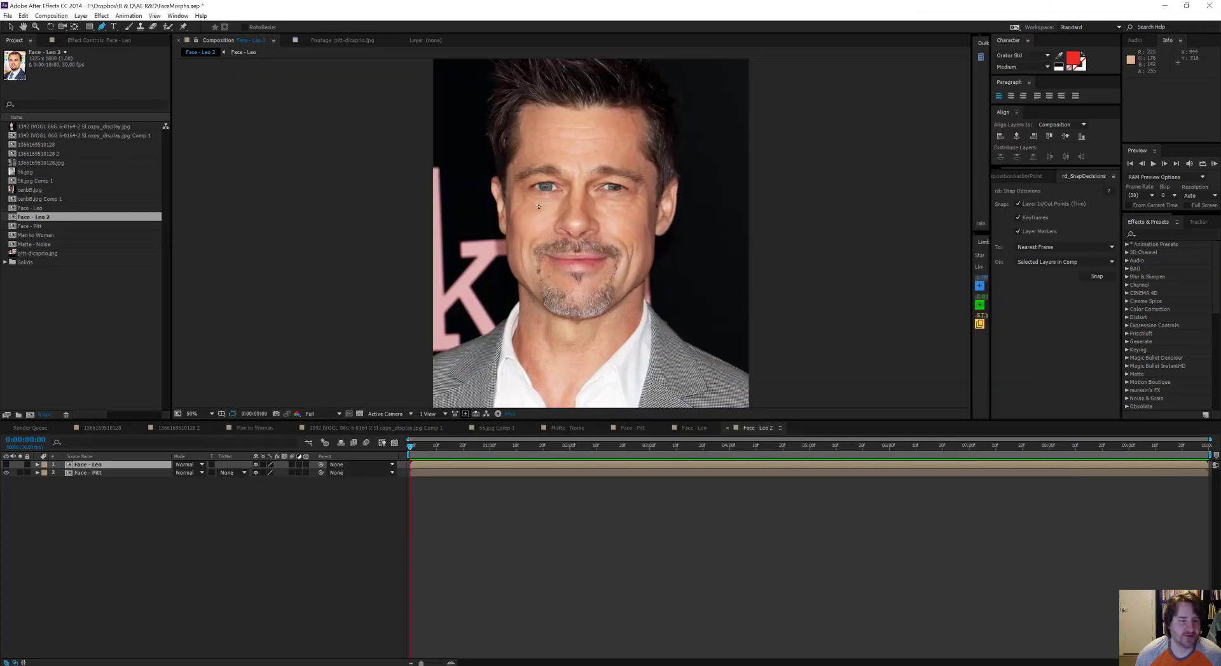
Step: Draw a straight open mask path on the Face - Leo layer across the full width of the image's top edge
{"action": "left_click_drag", "start_coordinate": [366, 136], "coordinate": [344, 196]}
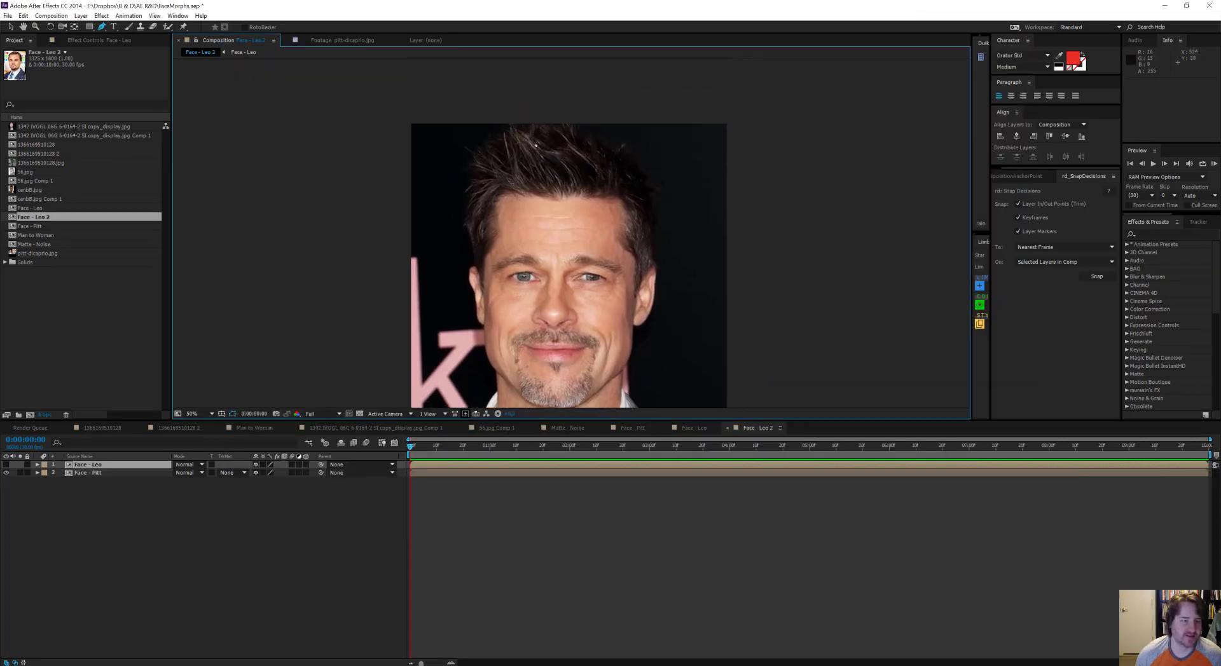
{"action": "left_click_drag", "start_coordinate": [384, 326], "coordinate": [392, 193]}
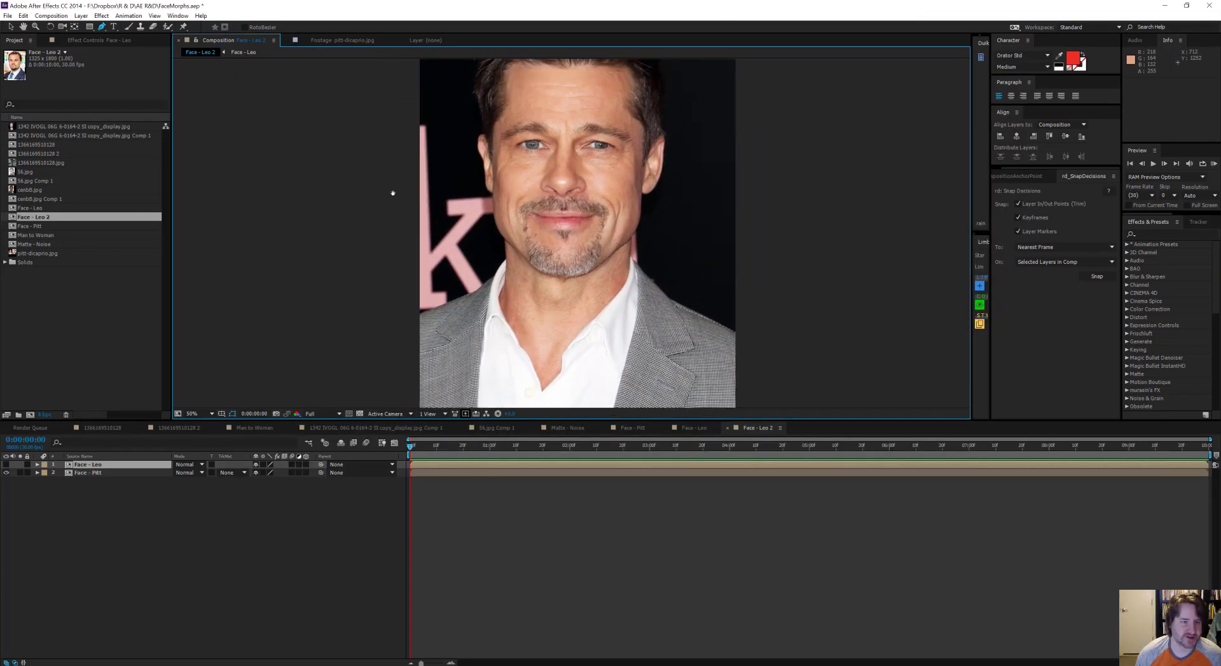
{"action": "scroll", "coordinate": [527, 230], "scroll_direction": "up", "scroll_amount": 3}
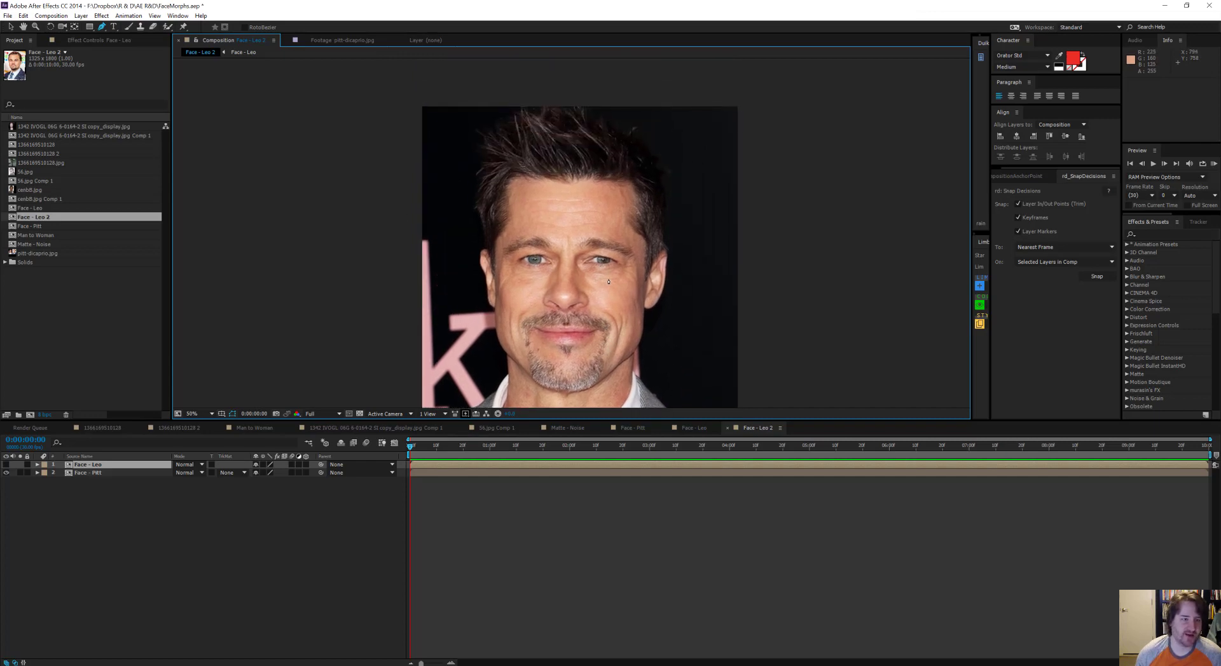
{"action": "left_click", "coordinate": [426, 110]}
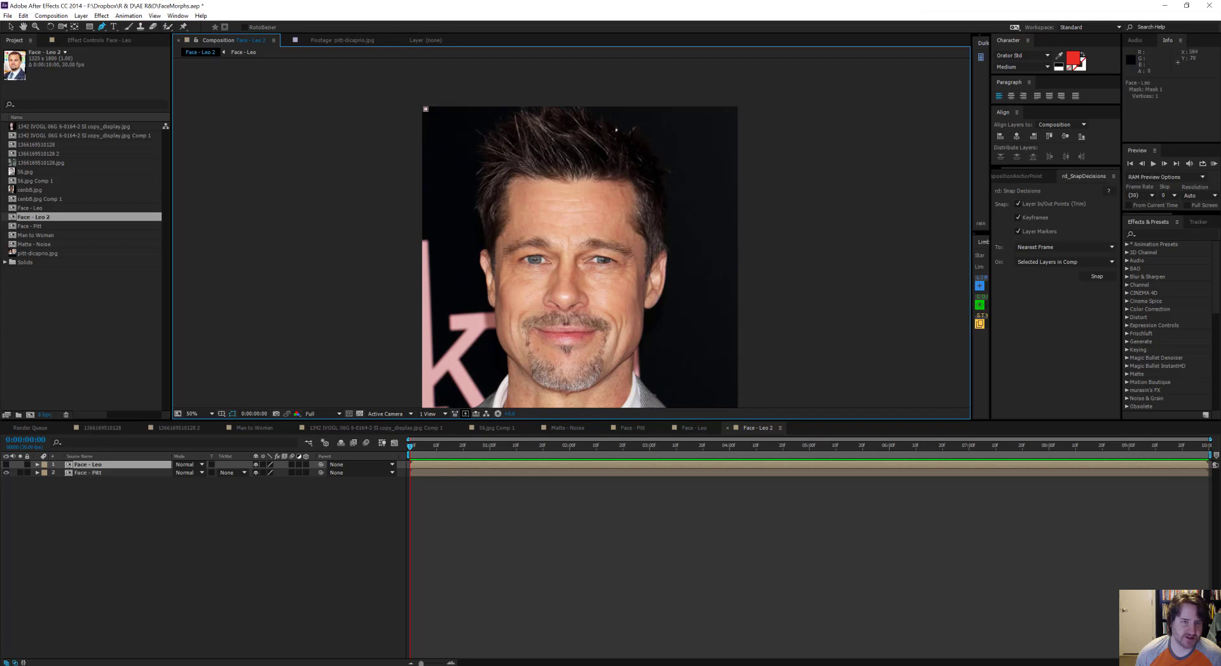
{"action": "left_click", "coordinate": [735, 109]}
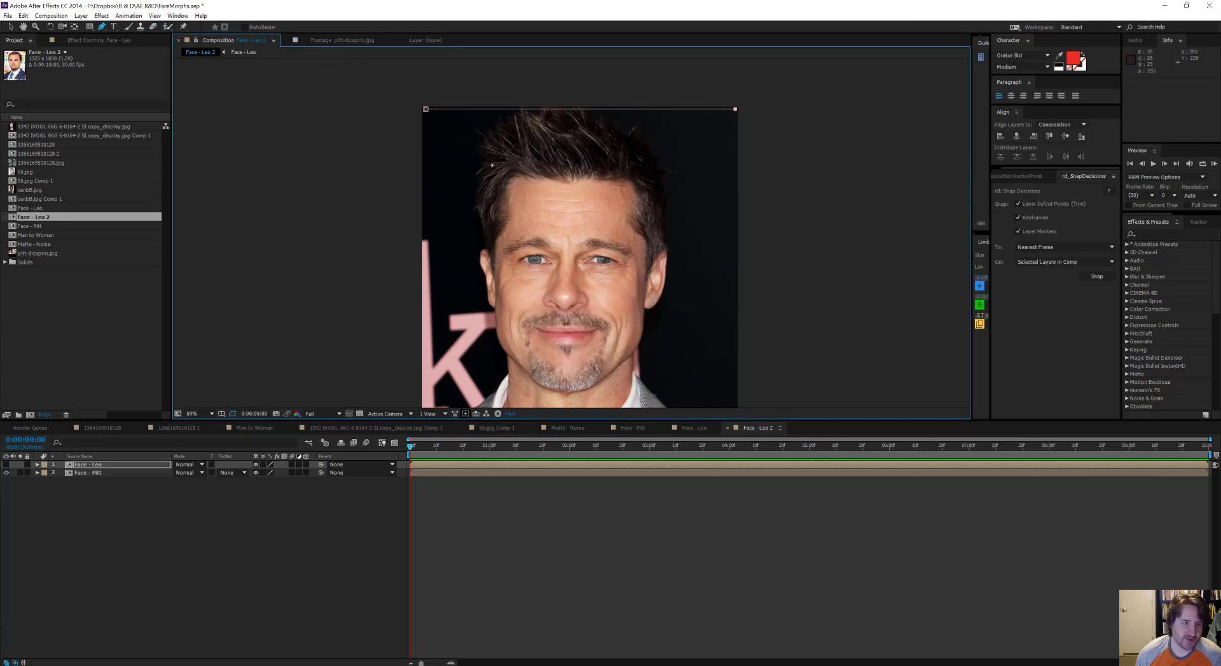
{"action": "left_click", "coordinate": [427, 156]}
{"action": "key", "text": "ctrl+z"}
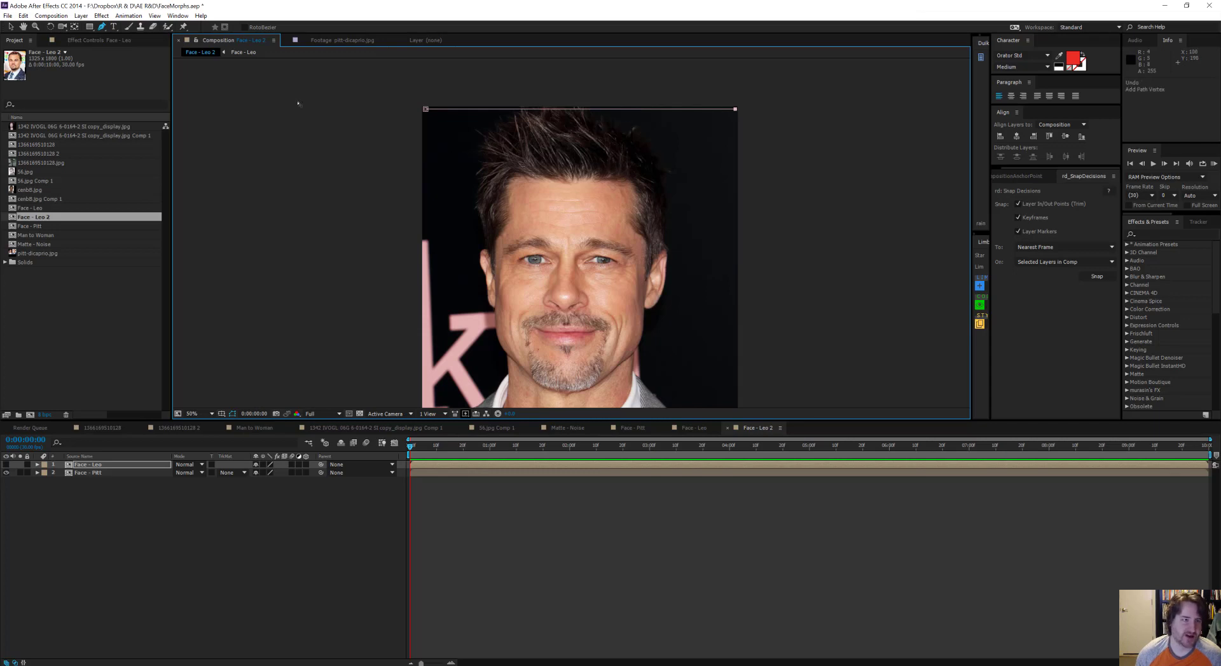
{"action": "left_click", "coordinate": [298, 104], "text": "ctrl"}
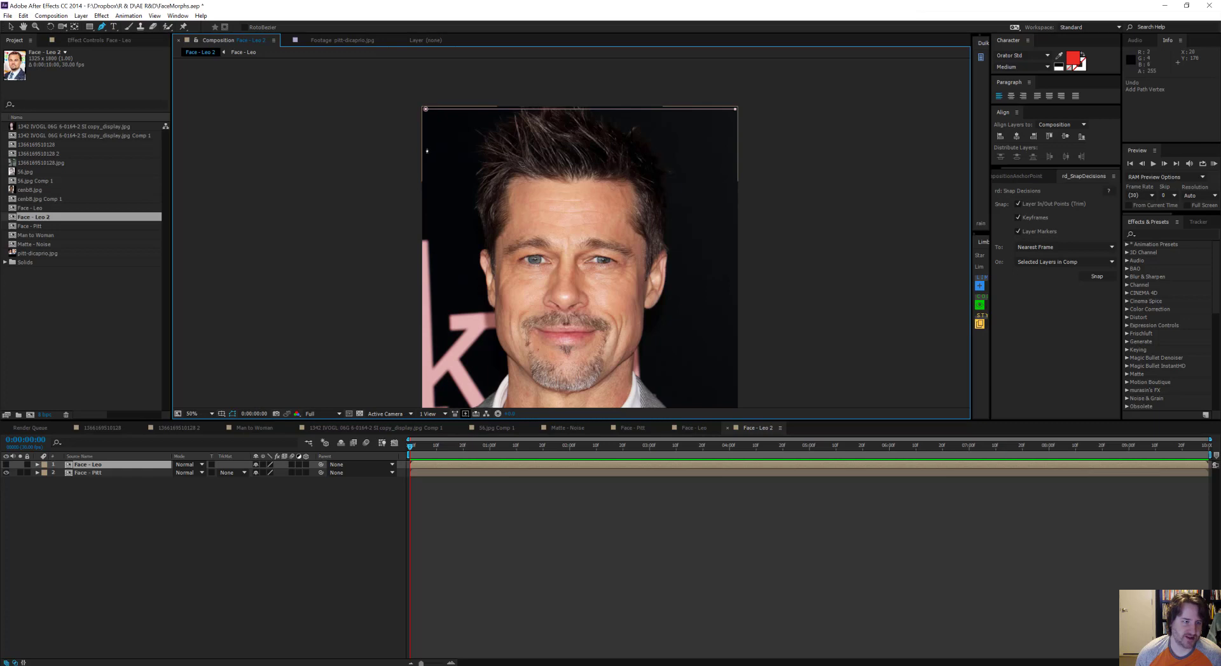
Step: Draw a second open mask path from image edge to image edge, arching over the top of Pitt's hair
{"action": "left_click", "coordinate": [427, 149]}
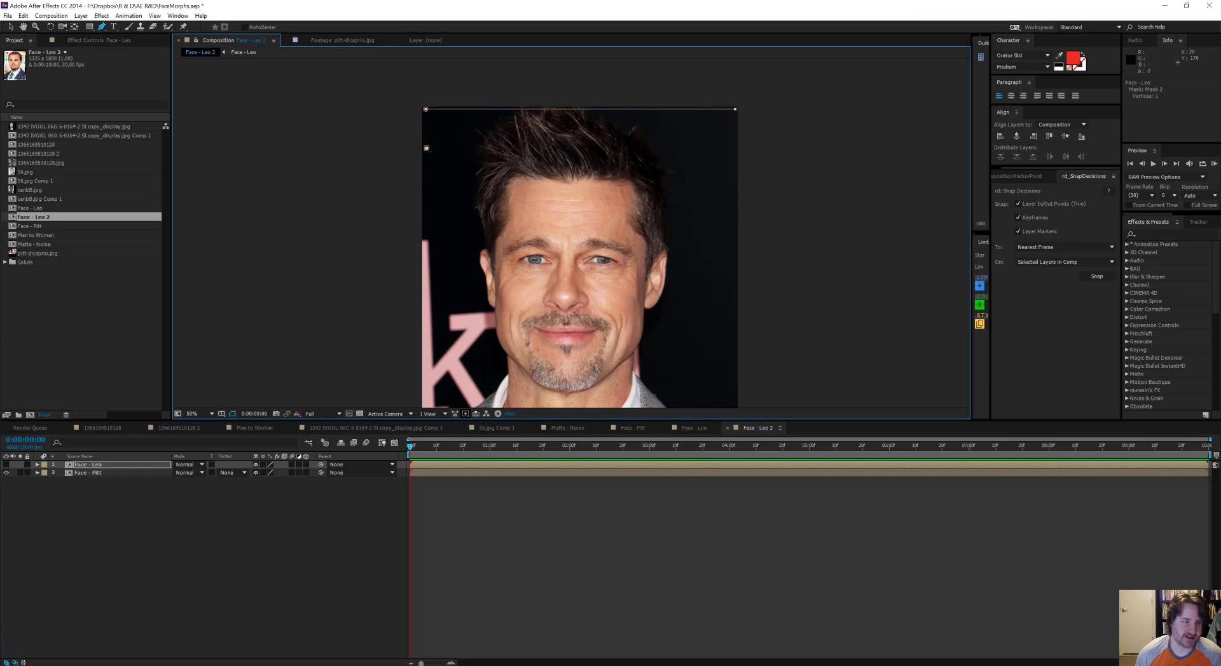
{"action": "left_click", "coordinate": [486, 149]}
{"action": "left_click_drag", "start_coordinate": [569, 117], "coordinate": [639, 119]}
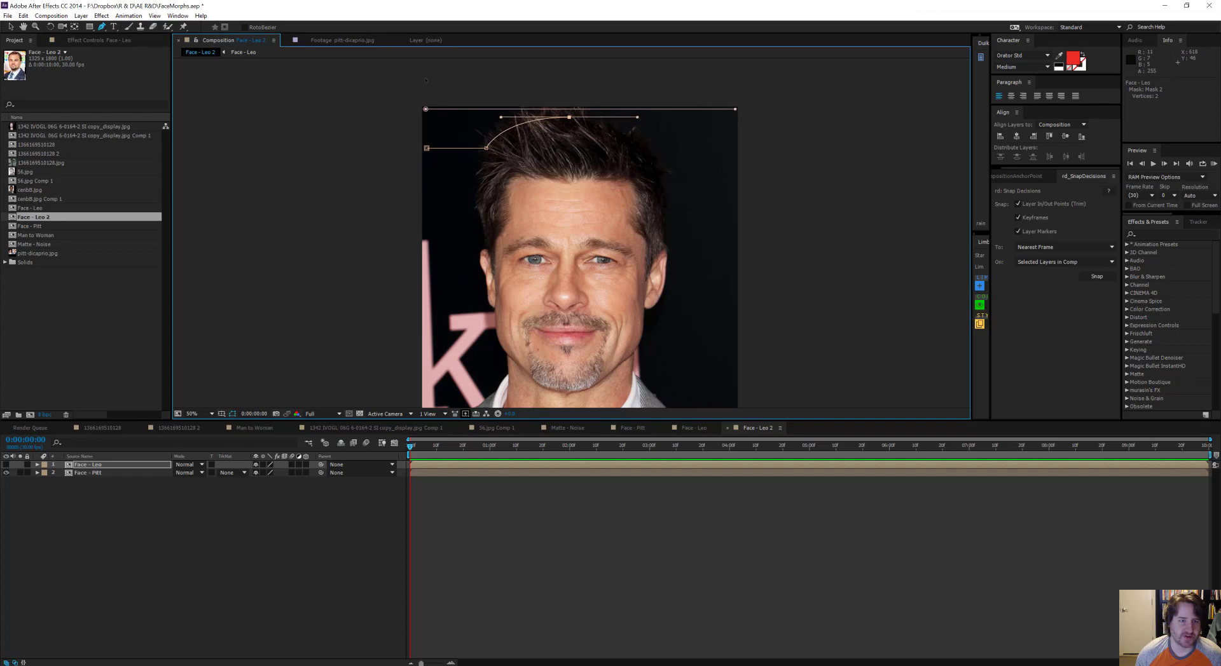
{"action": "left_click", "coordinate": [653, 159]}
{"action": "left_click", "coordinate": [733, 159]}
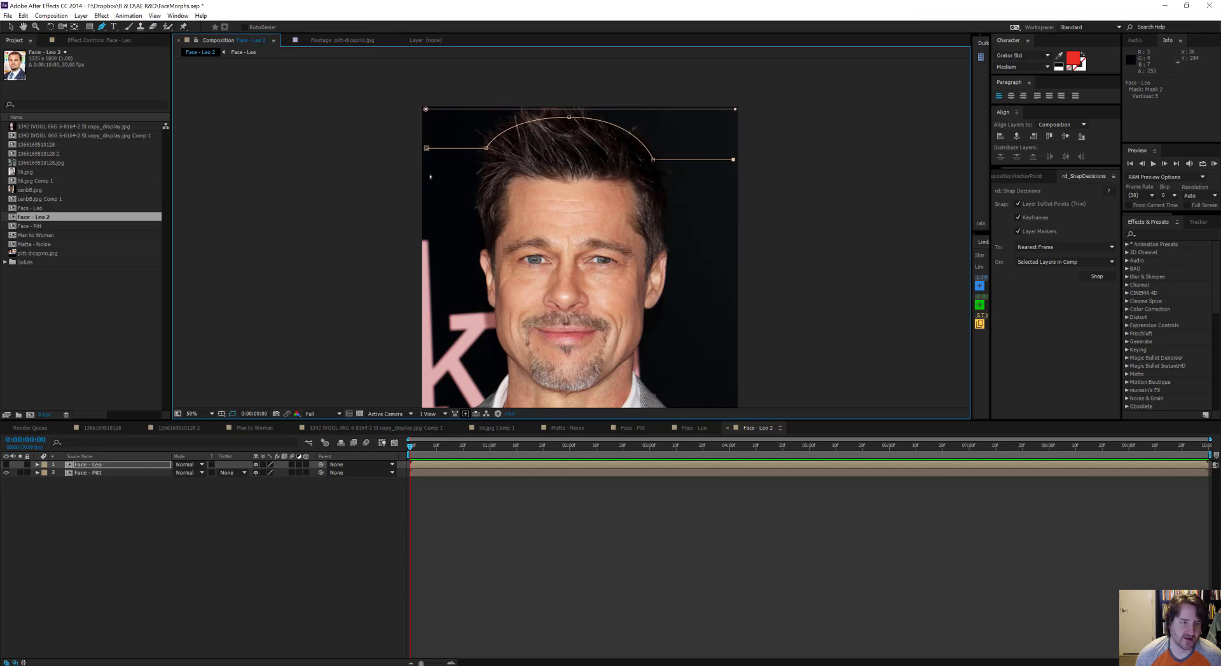
{"action": "key", "text": "ctrl+shift+a"}
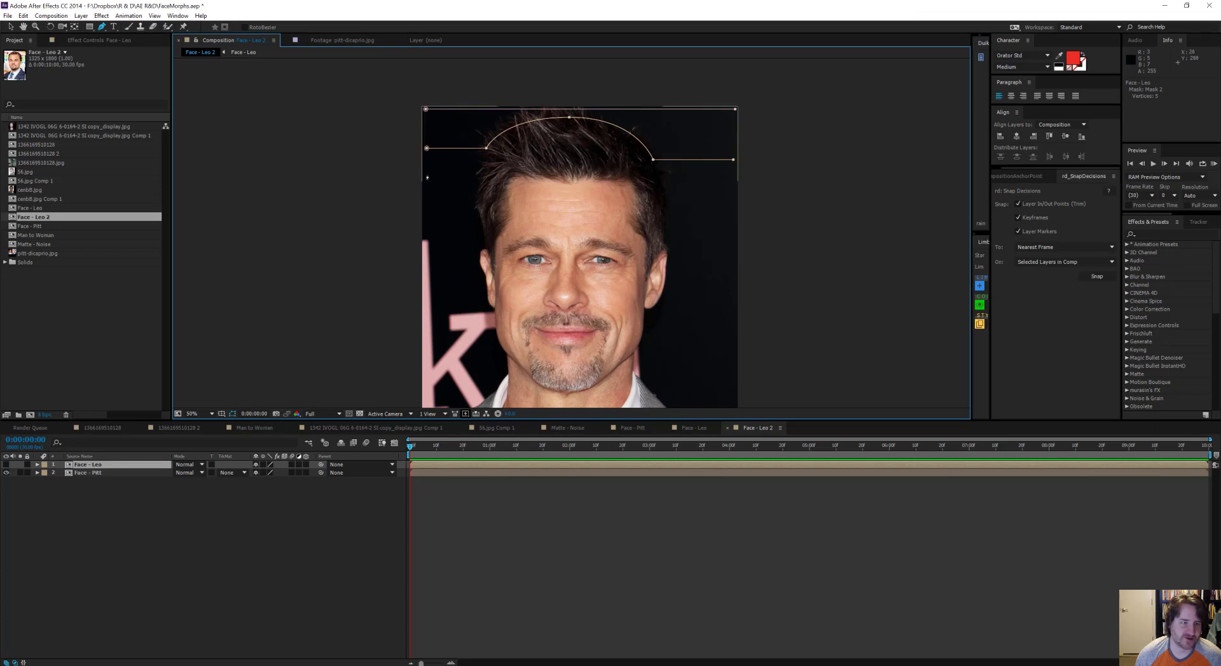
Step: Draw a third open mask path across the full image width, following Pitt's hairline above the forehead
{"action": "left_click", "coordinate": [426, 174]}
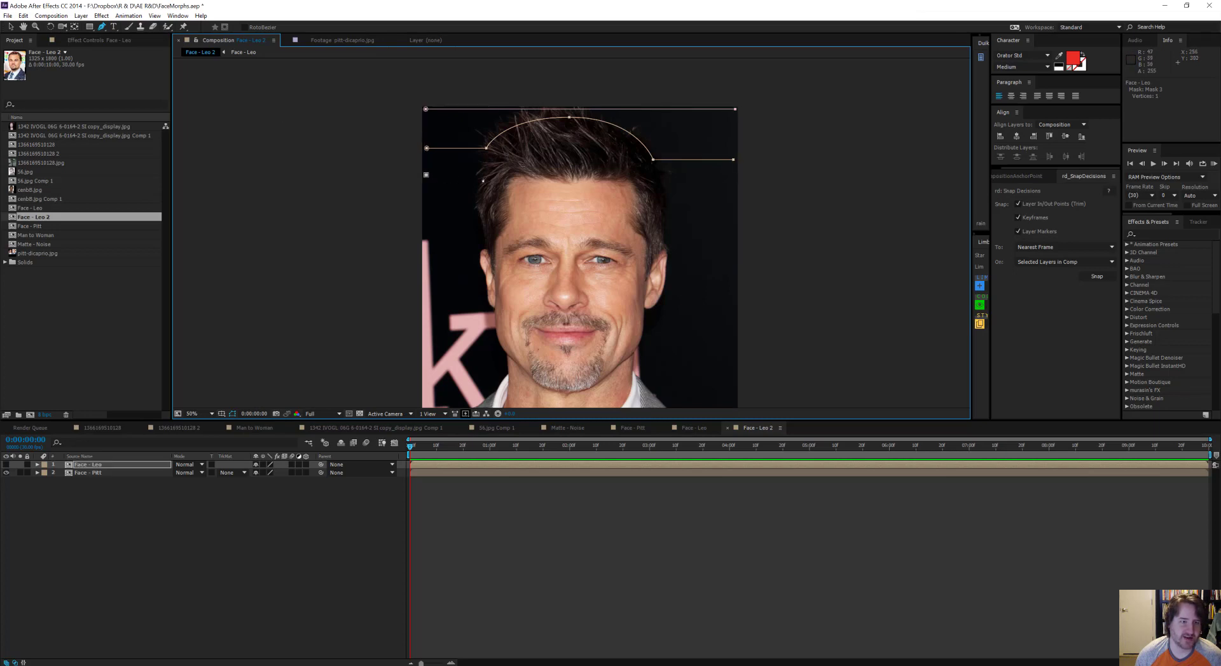
{"action": "left_click", "coordinate": [483, 174]}
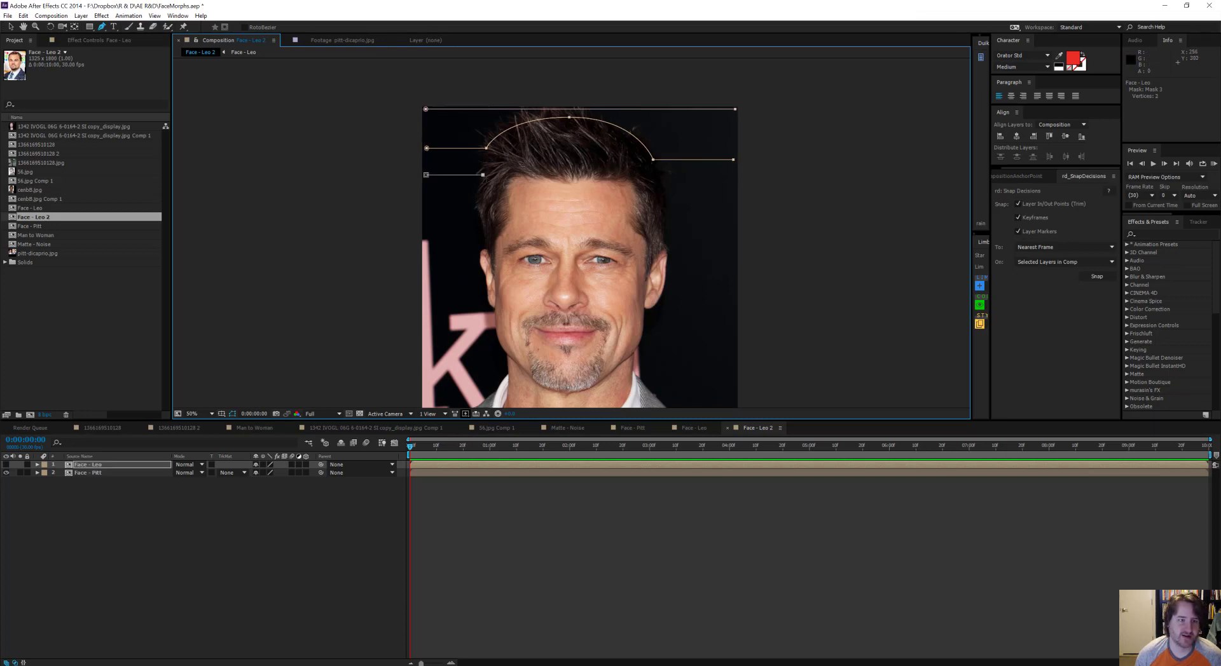
{"action": "left_click", "coordinate": [515, 176]}
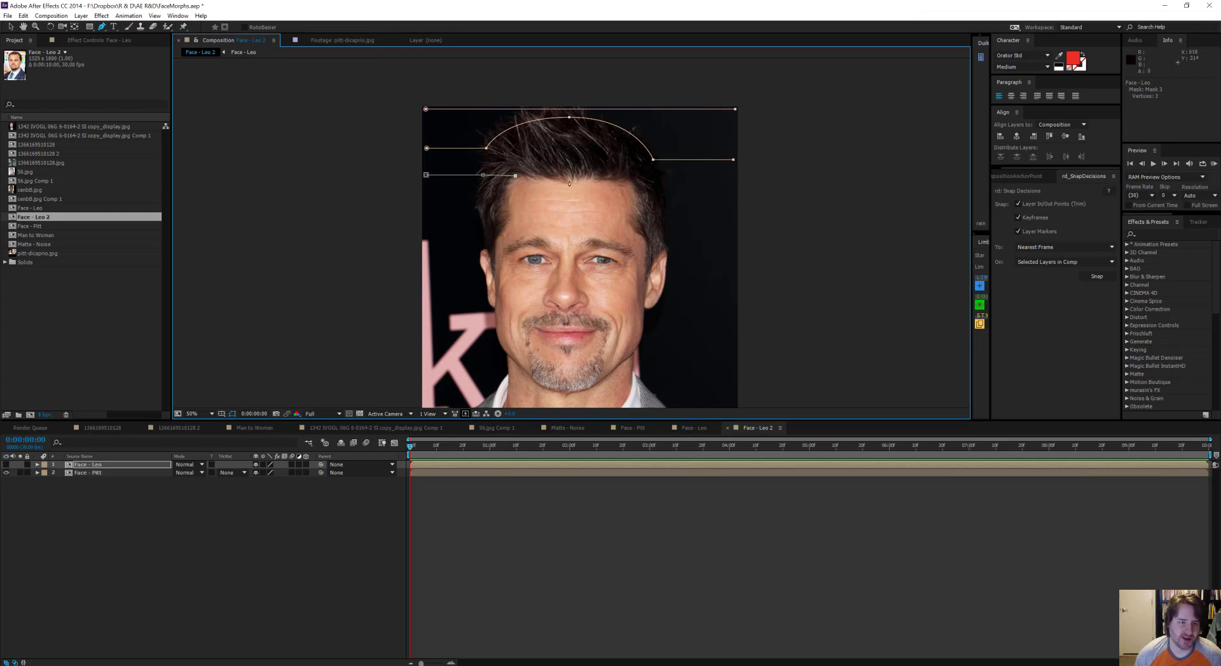
{"action": "left_click_drag", "start_coordinate": [570, 183], "coordinate": [602, 183]}
{"action": "left_click", "coordinate": [629, 179]}
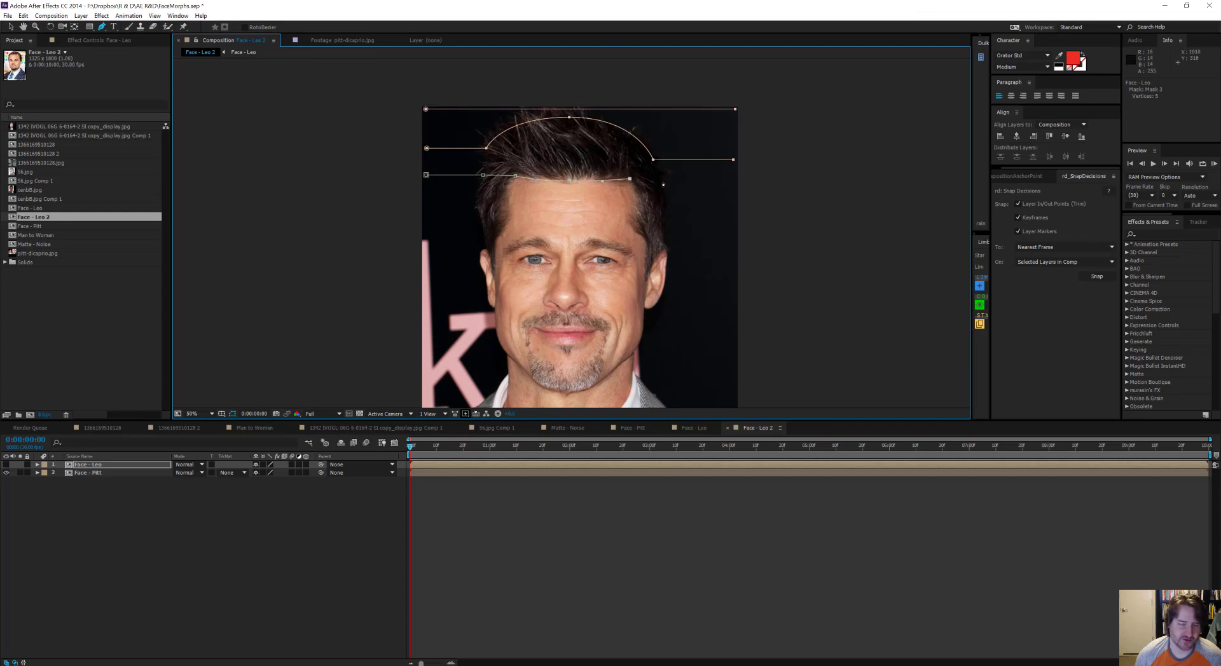
{"action": "left_click", "coordinate": [663, 183]}
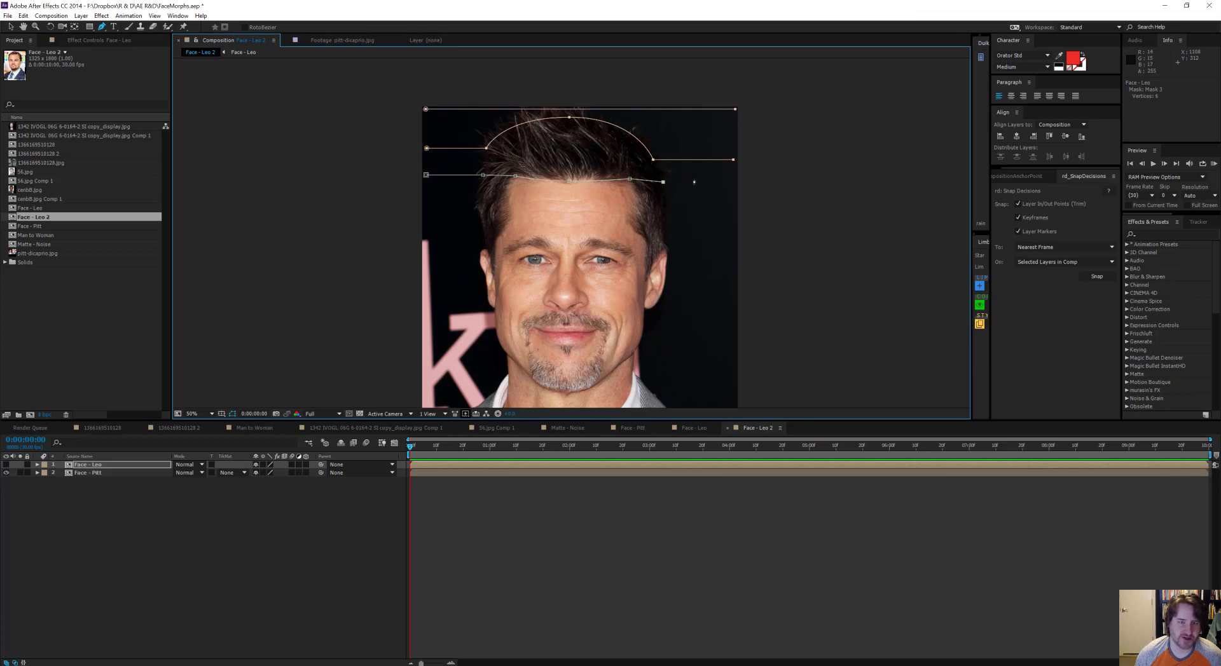
{"action": "left_click", "coordinate": [732, 184]}
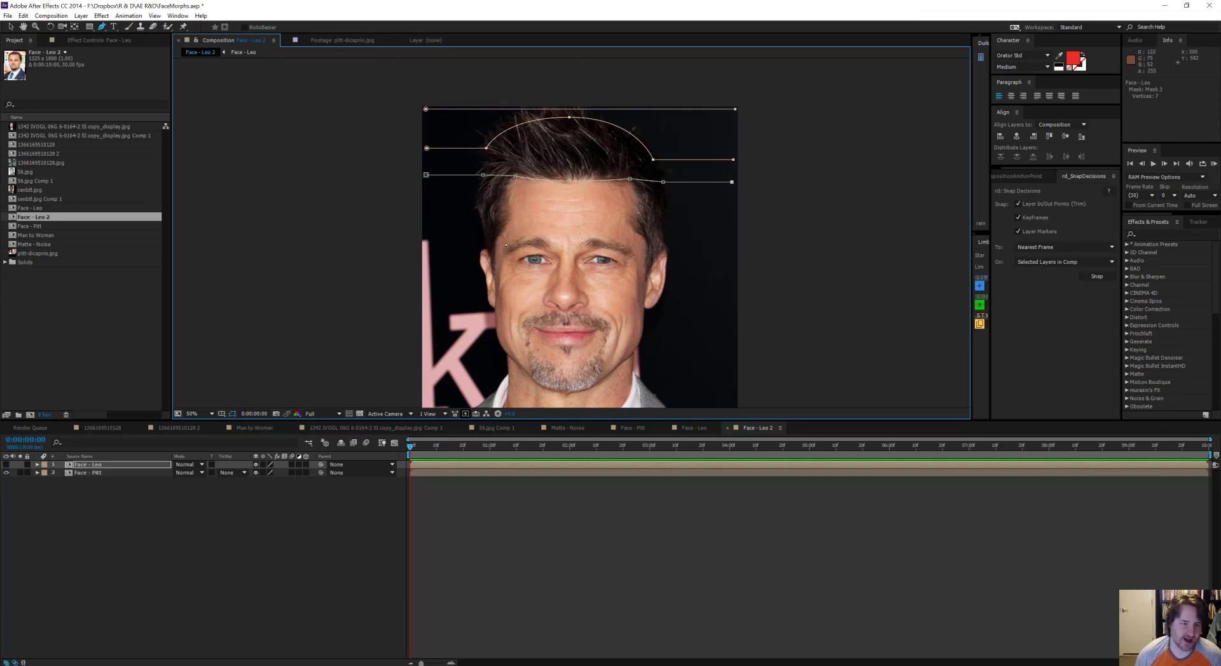
{"action": "left_click", "coordinate": [426, 253]}
{"action": "key", "text": "ctrl+z"}
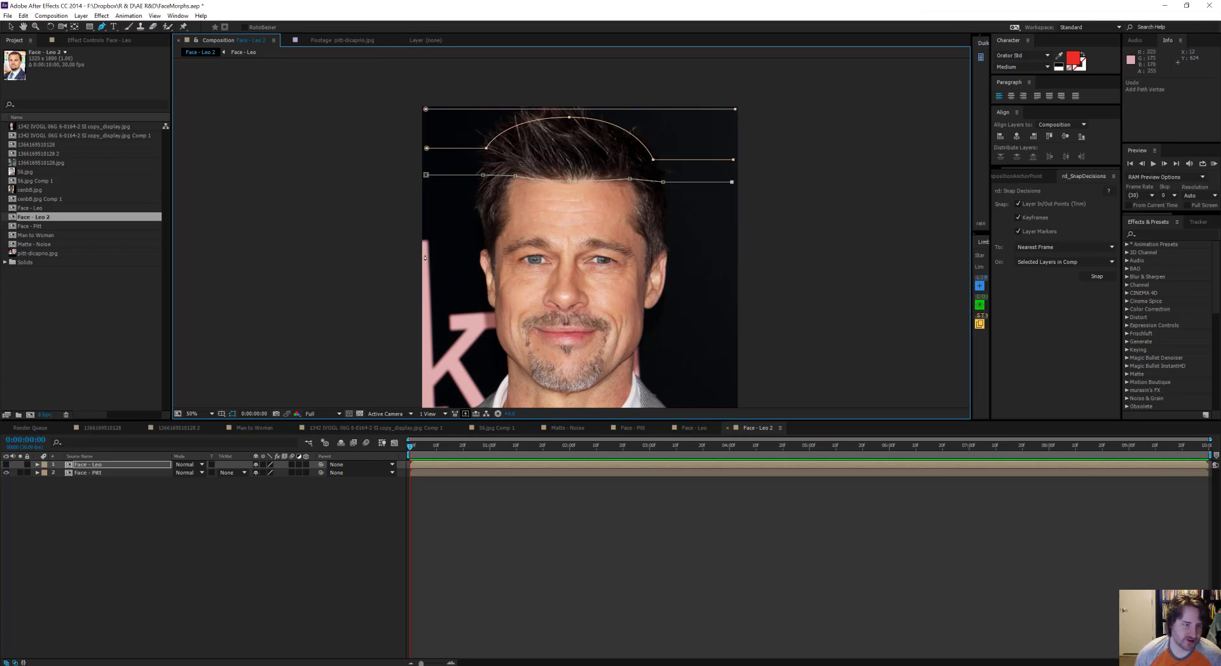
{"action": "left_click", "coordinate": [289, 170], "text": "ctrl"}
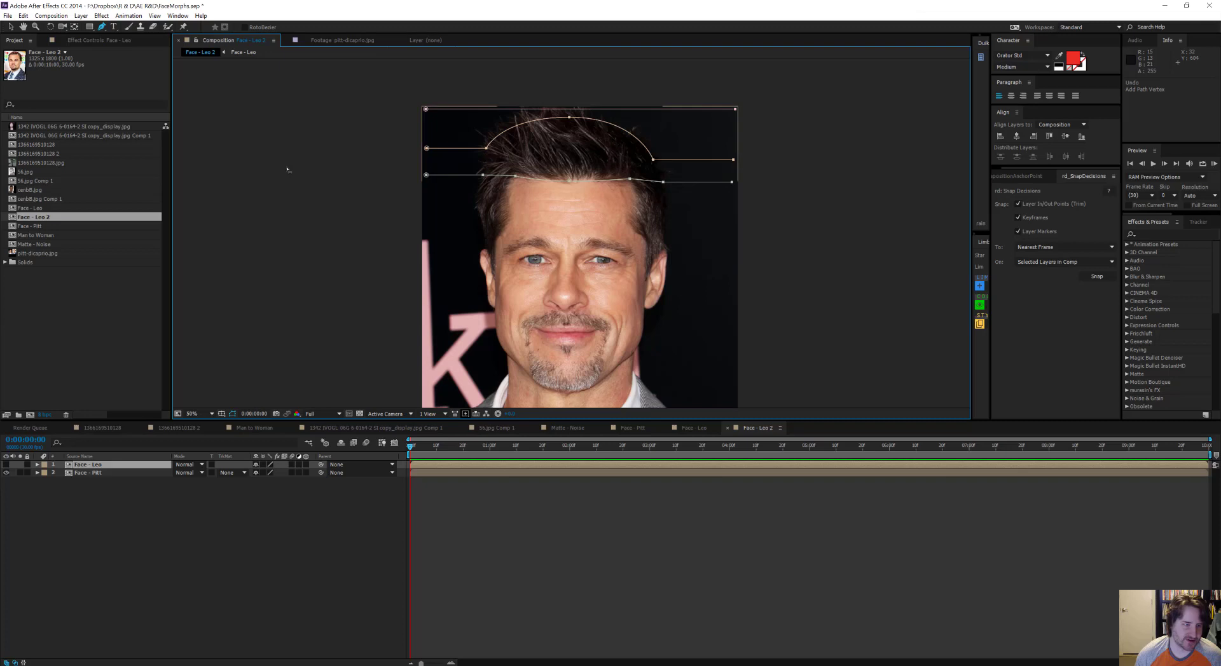
Step: Start a fourth open mask path at the image edge, running past Pitt's right ear and along his right eyebrow to the nose bridge
{"action": "left_click", "coordinate": [426, 248]}
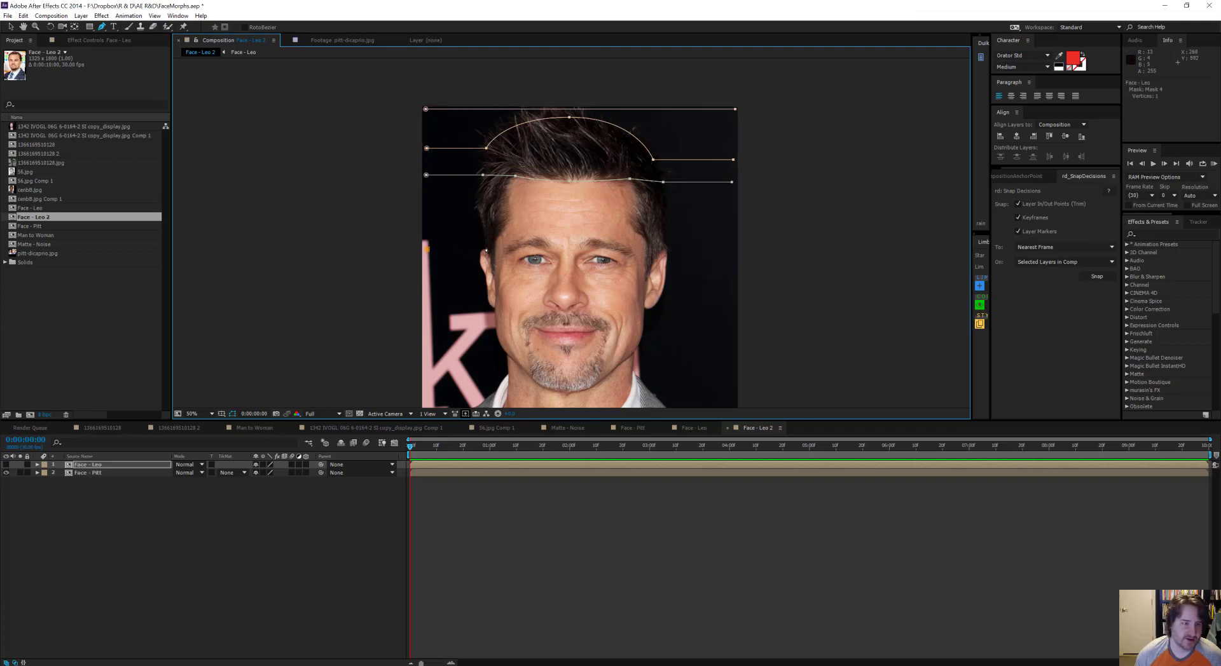
{"action": "left_click", "coordinate": [486, 249]}
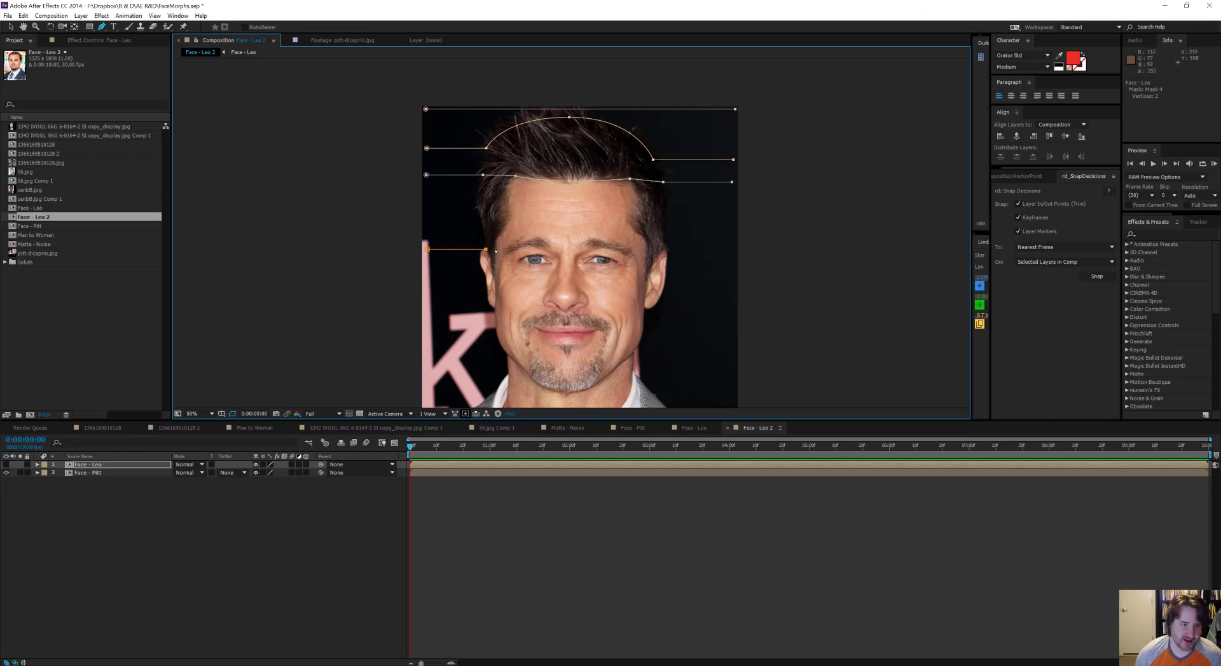
{"action": "left_click", "coordinate": [495, 250]}
{"action": "left_click", "coordinate": [505, 255]}
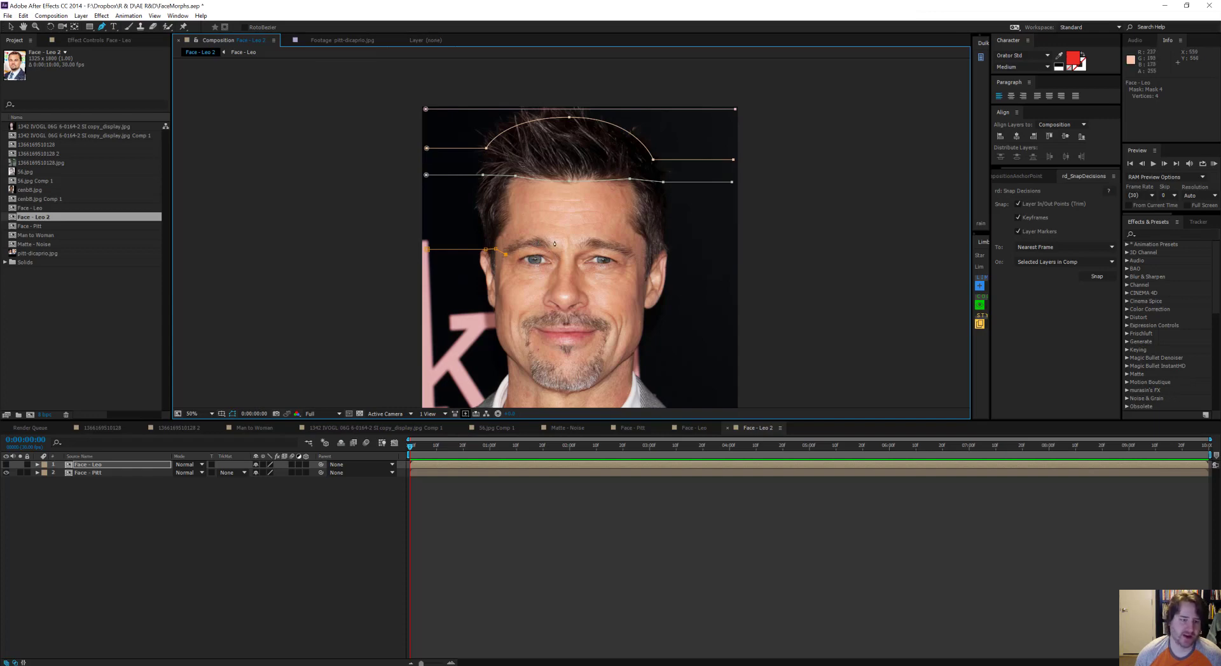
{"action": "scroll", "coordinate": [530, 246], "scroll_direction": "up", "scroll_amount": 1}
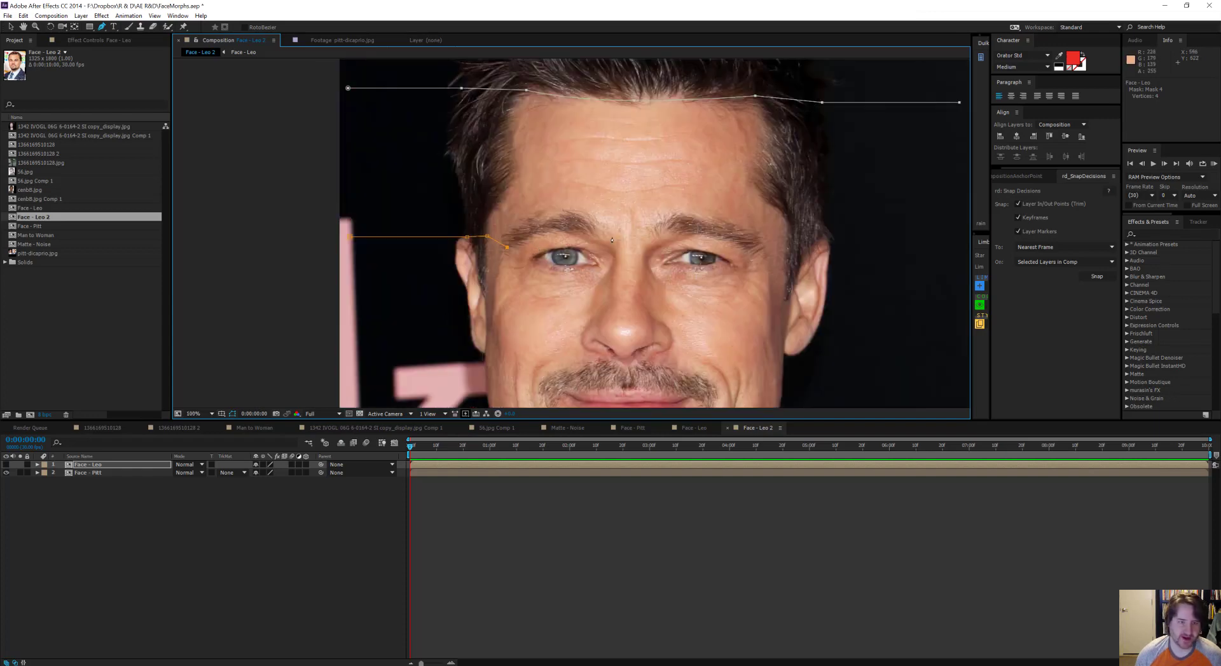
{"action": "scroll", "coordinate": [584, 258], "scroll_direction": "up", "scroll_amount": 1}
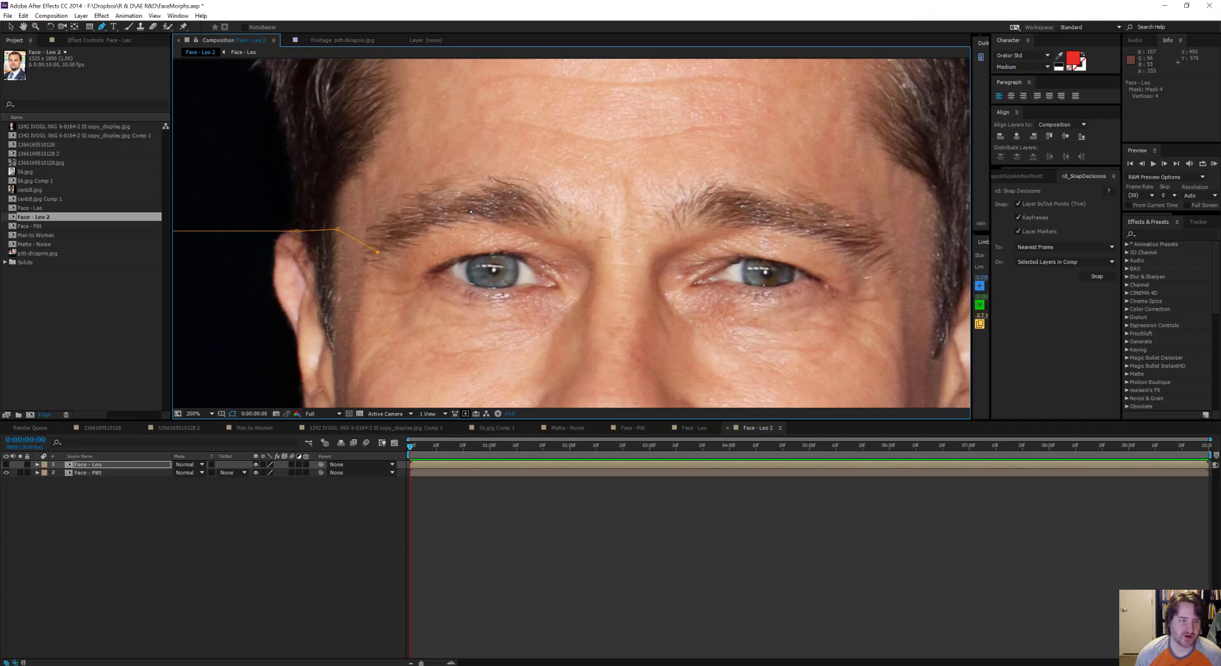
{"action": "left_click_drag", "start_coordinate": [470, 210], "coordinate": [518, 213]}
{"action": "left_click", "coordinate": [588, 262]}
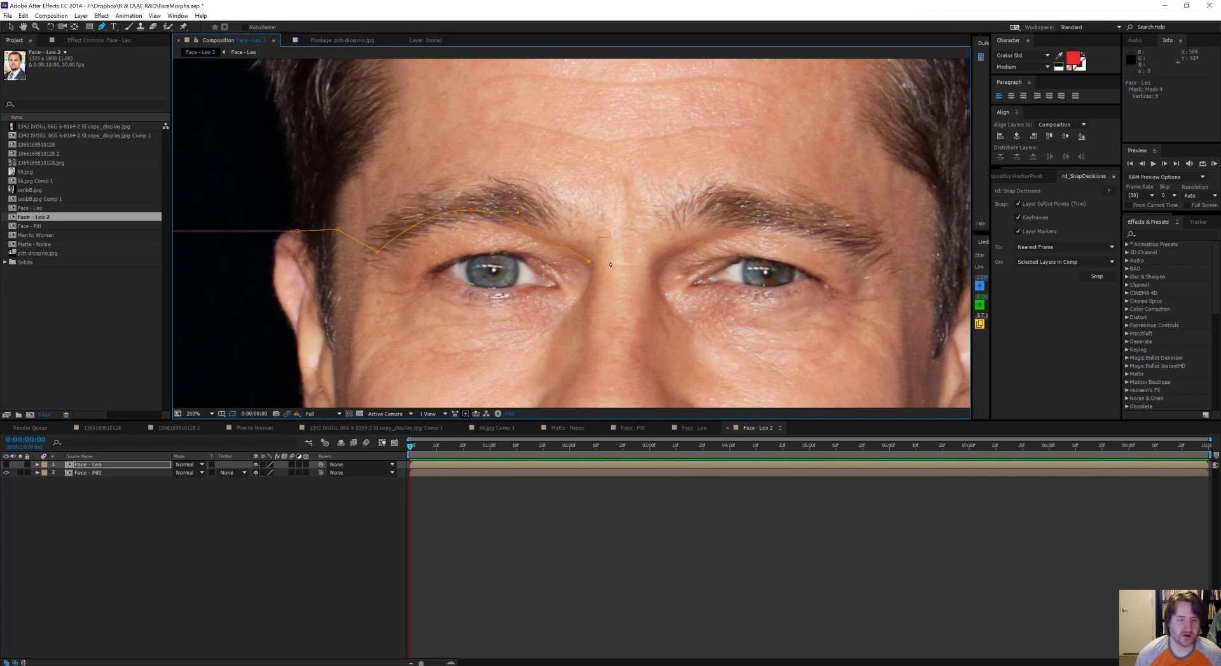
Step: Continue the brow path along Pitt's left eyebrow and past the top of his left ear to the opposite image edge
{"action": "left_click_drag", "start_coordinate": [775, 220], "coordinate": [831, 233]}
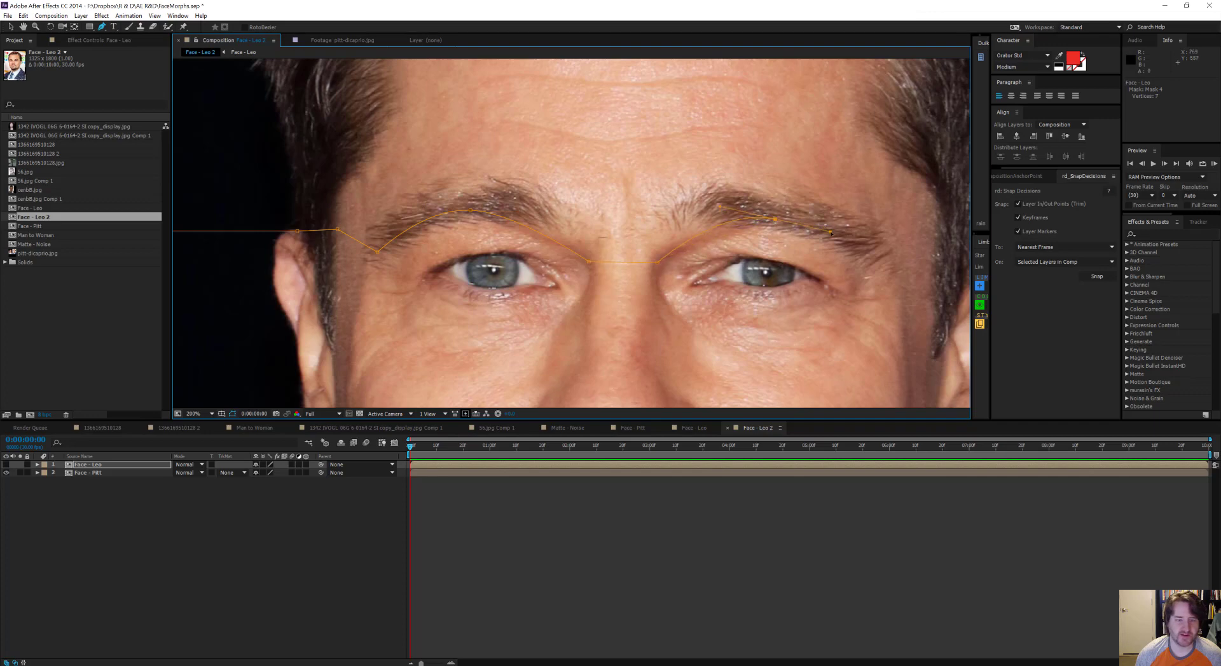
{"action": "left_click", "coordinate": [877, 261]}
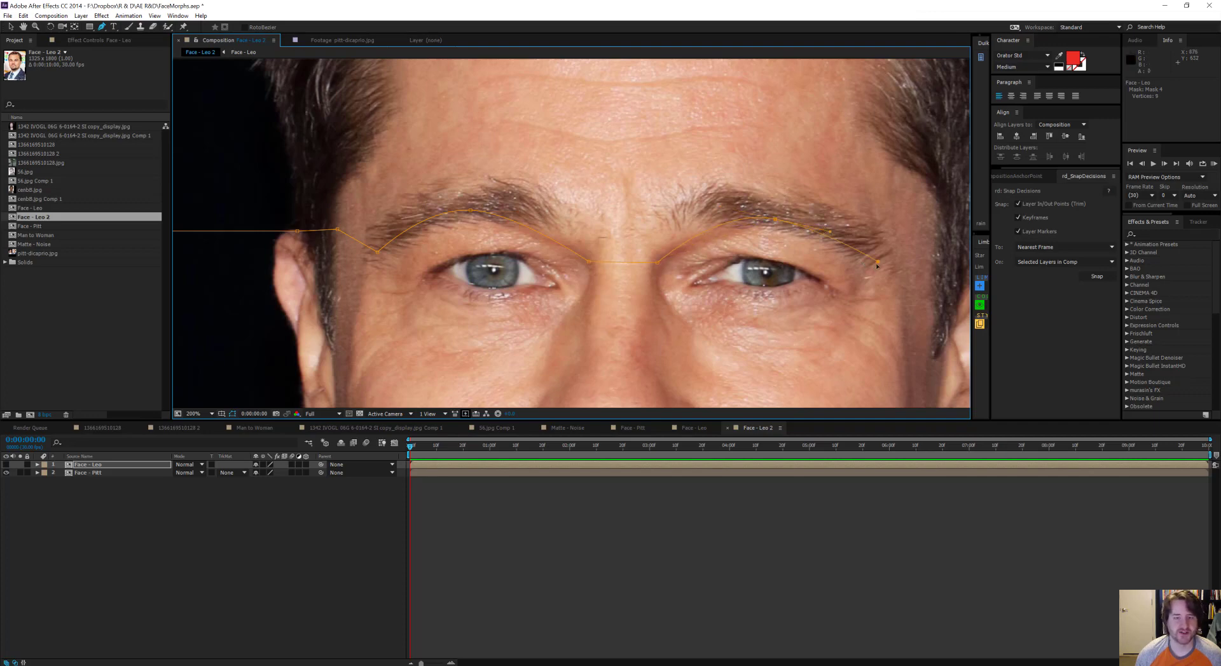
{"action": "left_click_drag", "start_coordinate": [633, 199], "coordinate": [537, 180]}
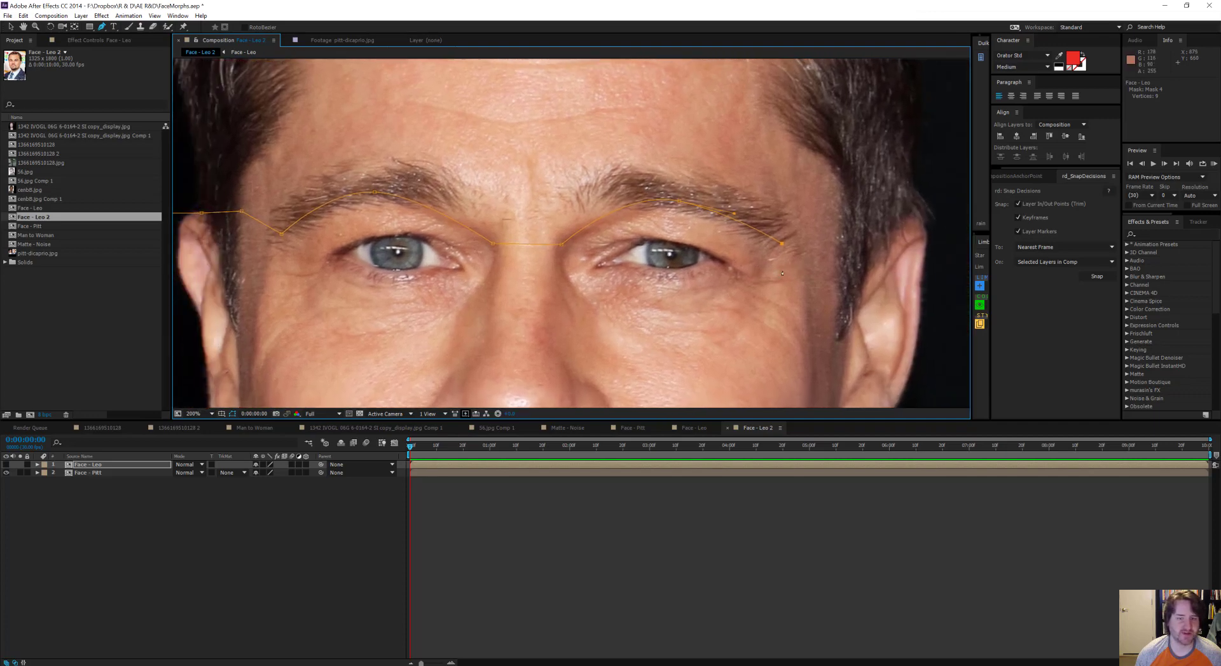
{"action": "left_click", "coordinate": [839, 226]}
{"action": "left_click_drag", "start_coordinate": [802, 249], "coordinate": [695, 280]}
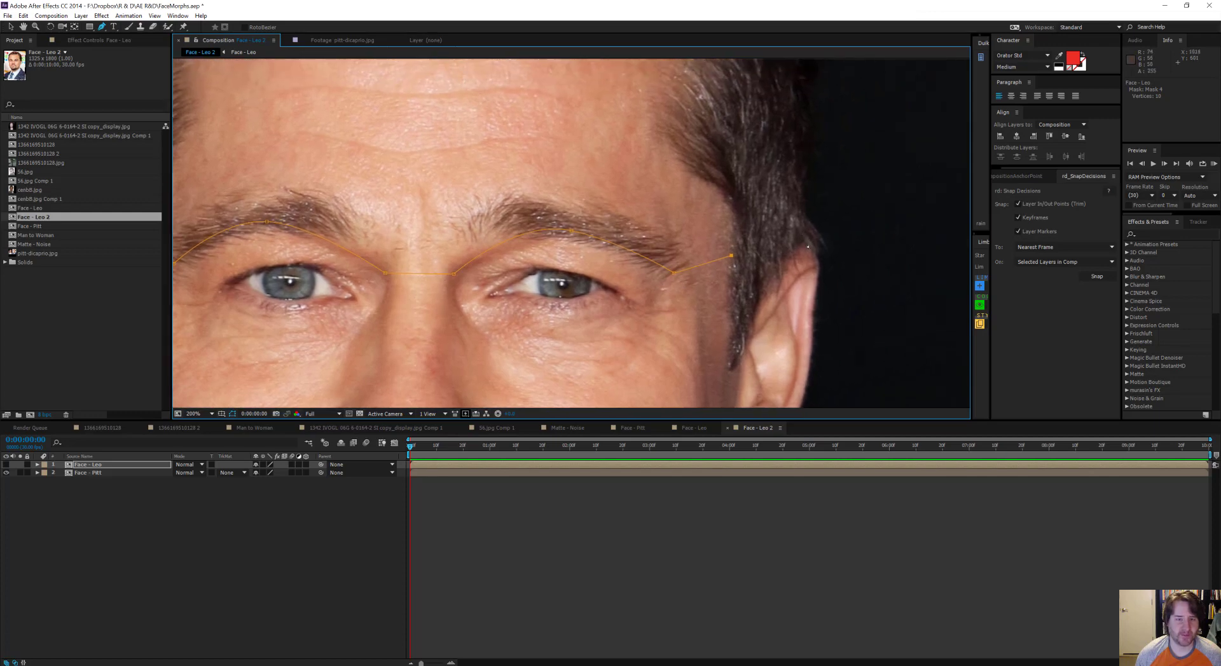
{"action": "left_click", "coordinate": [805, 244]}
{"action": "key", "text": "comma"}
{"action": "left_click_drag", "start_coordinate": [788, 260], "coordinate": [737, 258]}
{"action": "left_click", "coordinate": [771, 235]}
{"action": "left_click_drag", "start_coordinate": [501, 303], "coordinate": [679, 279]}
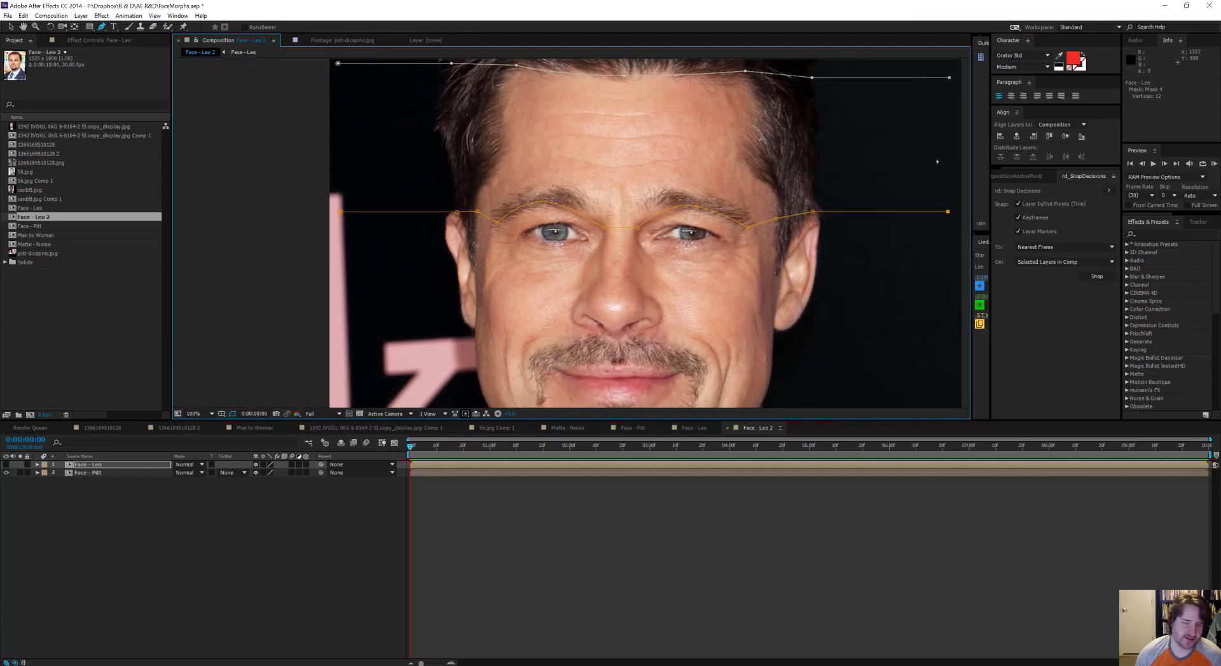
Step: Start a fifth open mask path below the brow path, from the image edge across the temple and along Pitt's right upper eyelid
{"action": "scroll", "coordinate": [398, 248], "scroll_direction": "up", "scroll_amount": 1}
{"action": "left_click_drag", "start_coordinate": [485, 243], "coordinate": [555, 214]}
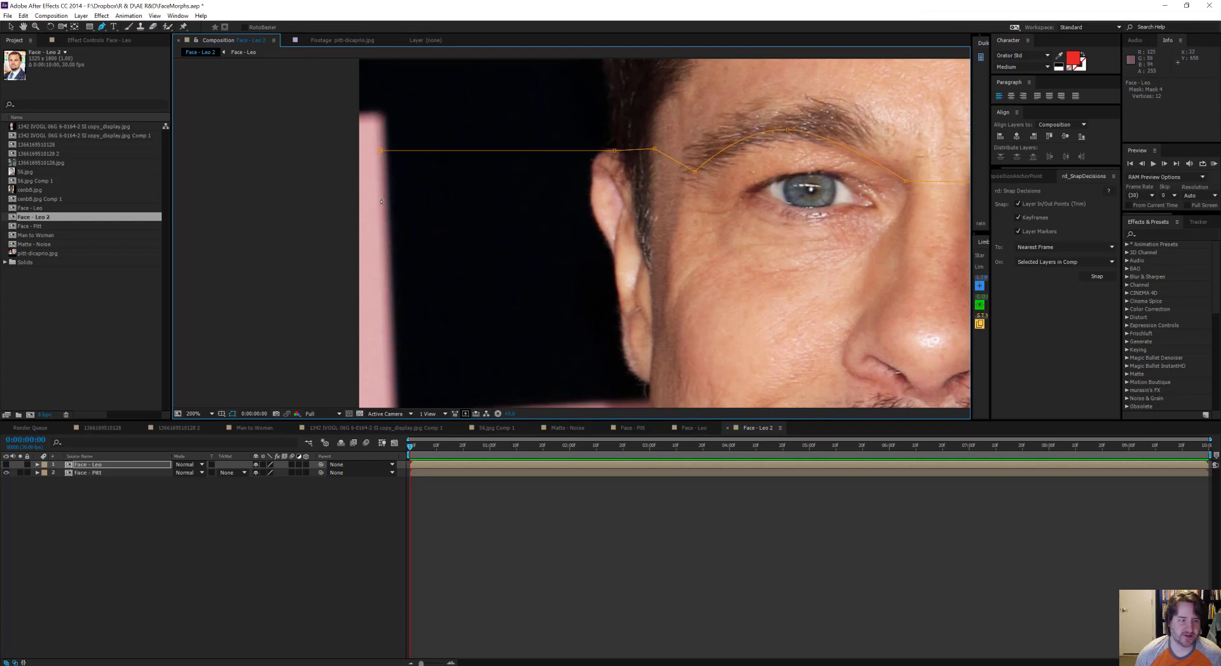
{"action": "key", "text": "ctrl+z"}
{"action": "left_click", "coordinate": [378, 201]}
{"action": "left_click", "coordinate": [633, 201]}
{"action": "left_click", "coordinate": [678, 197]}
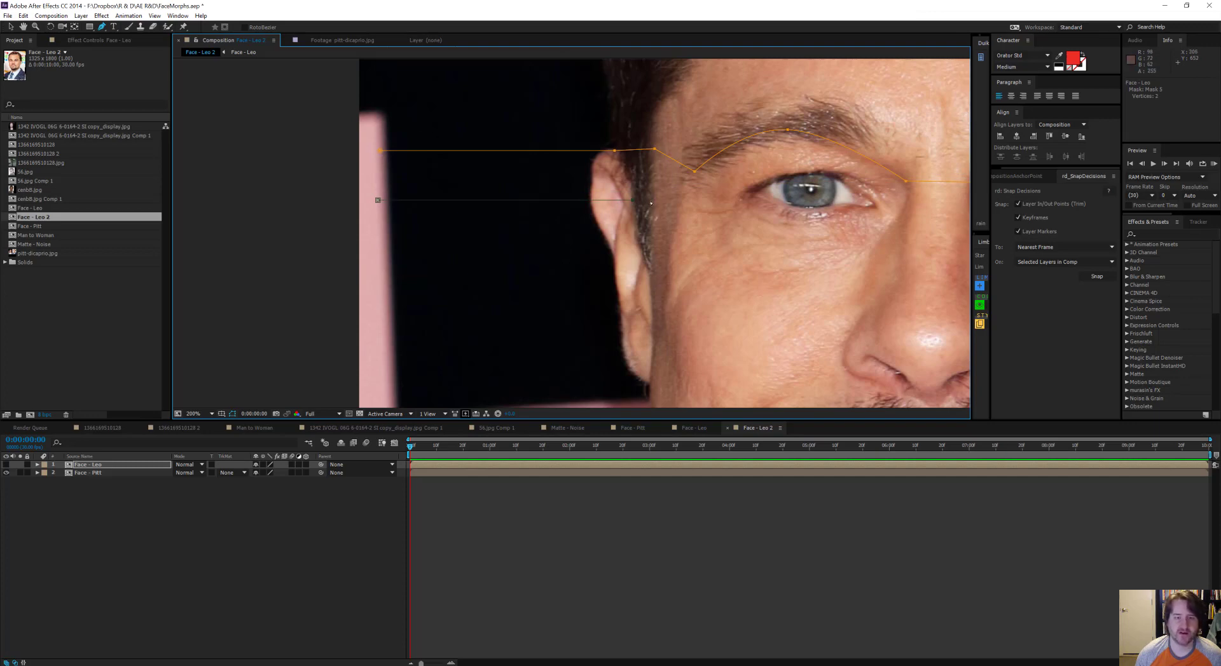
{"action": "left_click", "coordinate": [747, 192]}
{"action": "left_click_drag", "start_coordinate": [585, 209], "coordinate": [631, 208]}
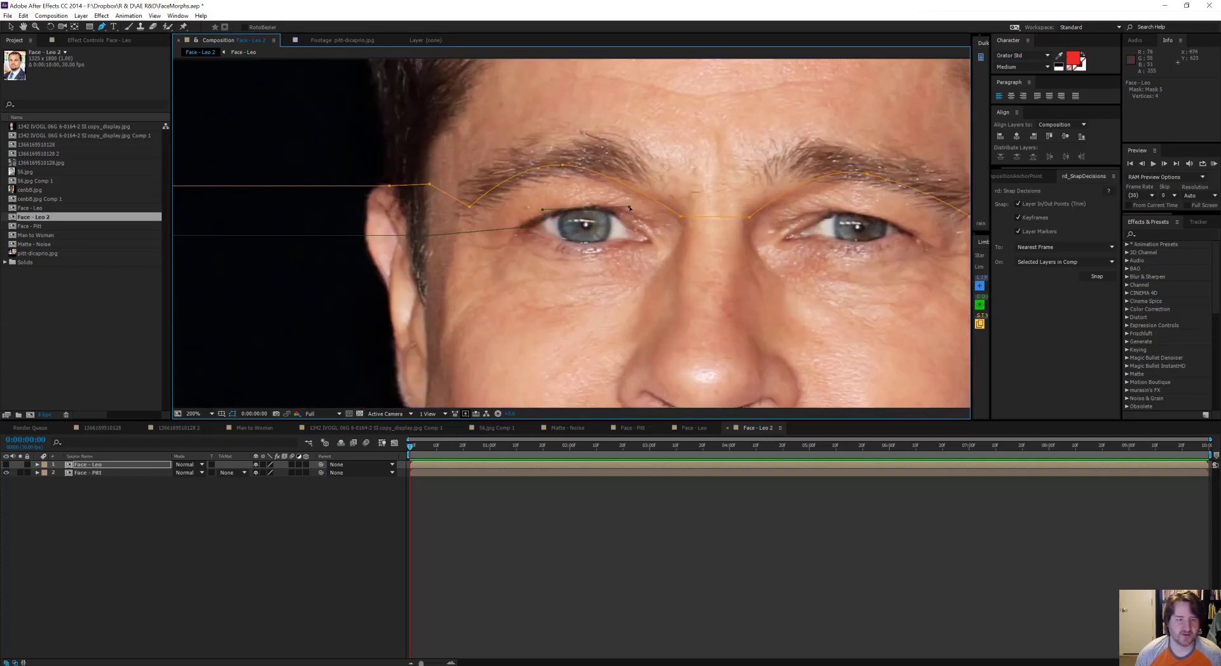
Step: Extend the upper-eyelid path across the nose bridge and over Pitt's left upper eyelid to the opposite image edge
{"action": "left_click", "coordinate": [651, 241]}
{"action": "left_click", "coordinate": [679, 245]}
{"action": "left_click", "coordinate": [751, 247]}
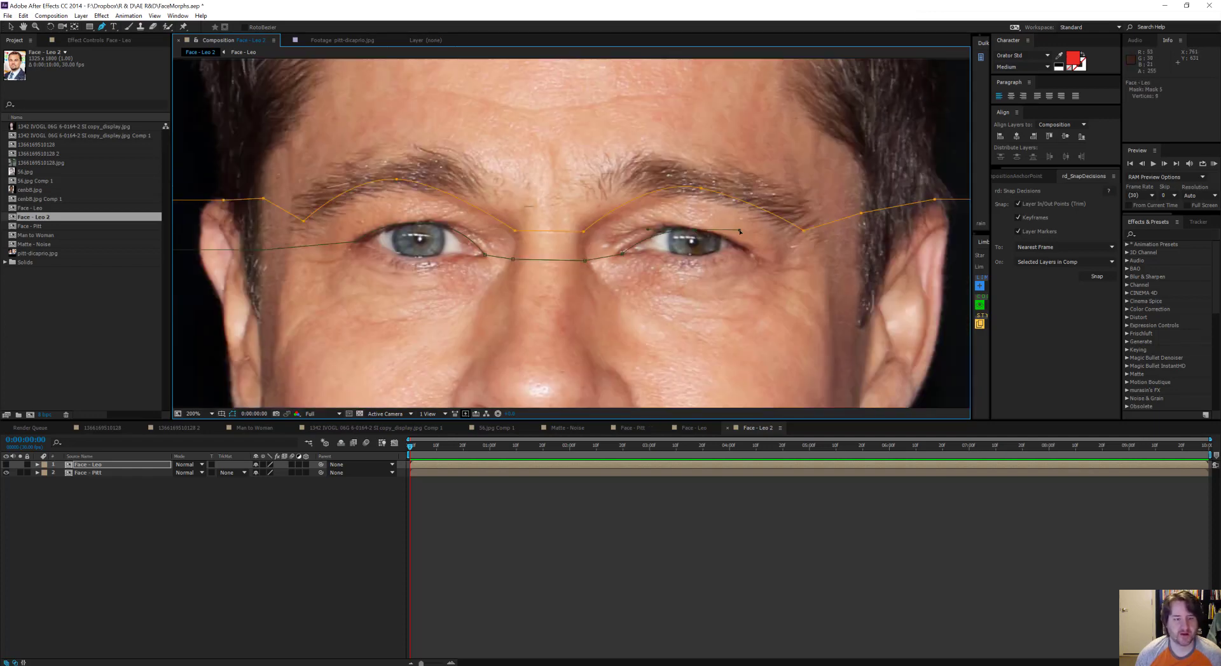
{"action": "left_click", "coordinate": [860, 253]}
{"action": "left_click", "coordinate": [885, 254]}
{"action": "scroll", "coordinate": [884, 254], "scroll_direction": "down", "scroll_amount": 1}
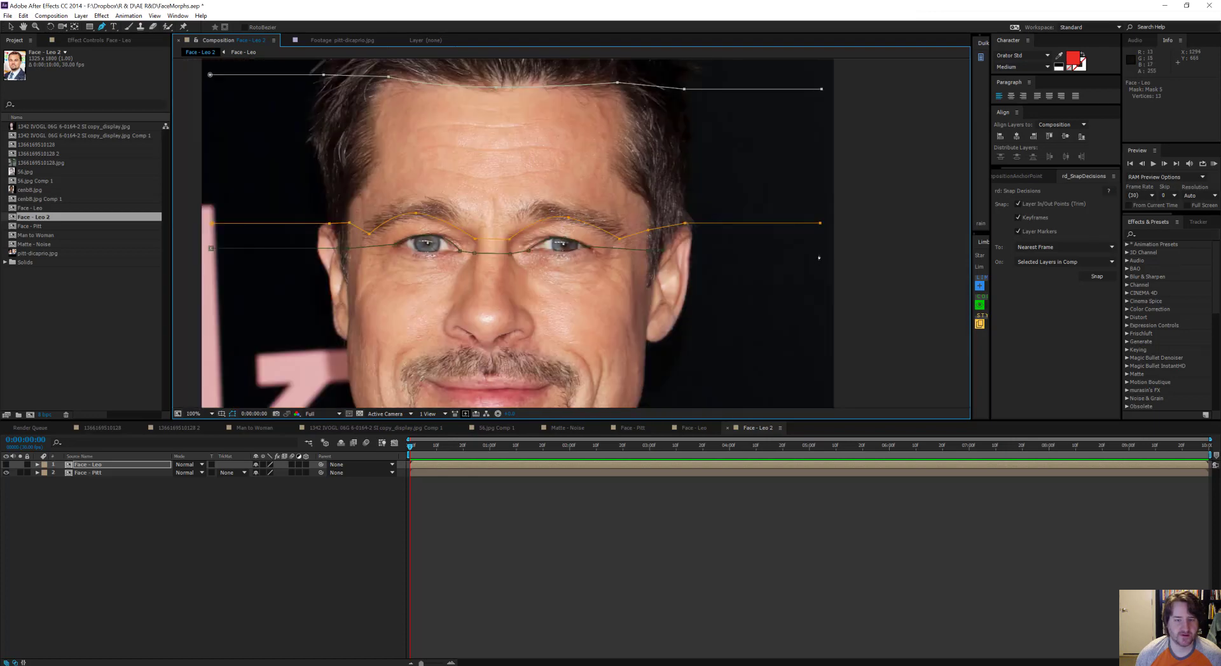
{"action": "left_click", "coordinate": [820, 250]}
Step: Toggle the Face - Leo layer's visibility repeatedly to compare DiCaprio's eyes with Pitt's along the drawn paths
{"action": "left_click_drag", "start_coordinate": [546, 173], "coordinate": [665, 151]}
{"action": "scroll", "coordinate": [666, 197], "scroll_direction": "up", "scroll_amount": 1}
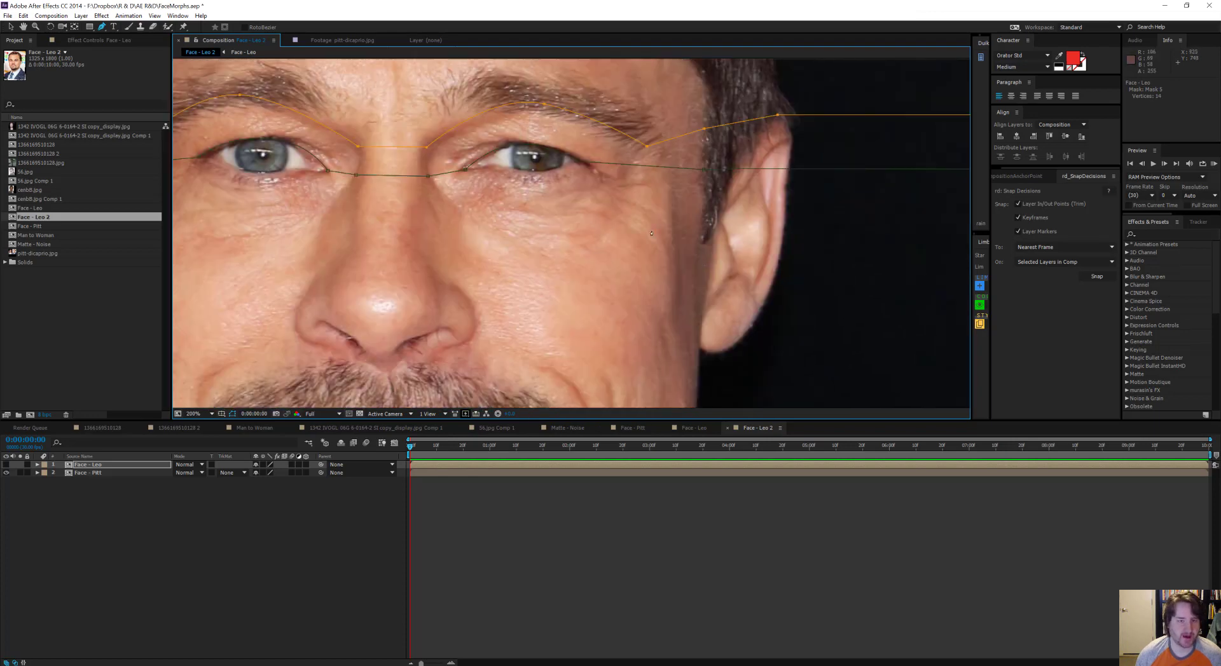
{"action": "left_click_drag", "start_coordinate": [677, 211], "coordinate": [836, 208]}
{"action": "left_click_drag", "start_coordinate": [514, 214], "coordinate": [676, 203]}
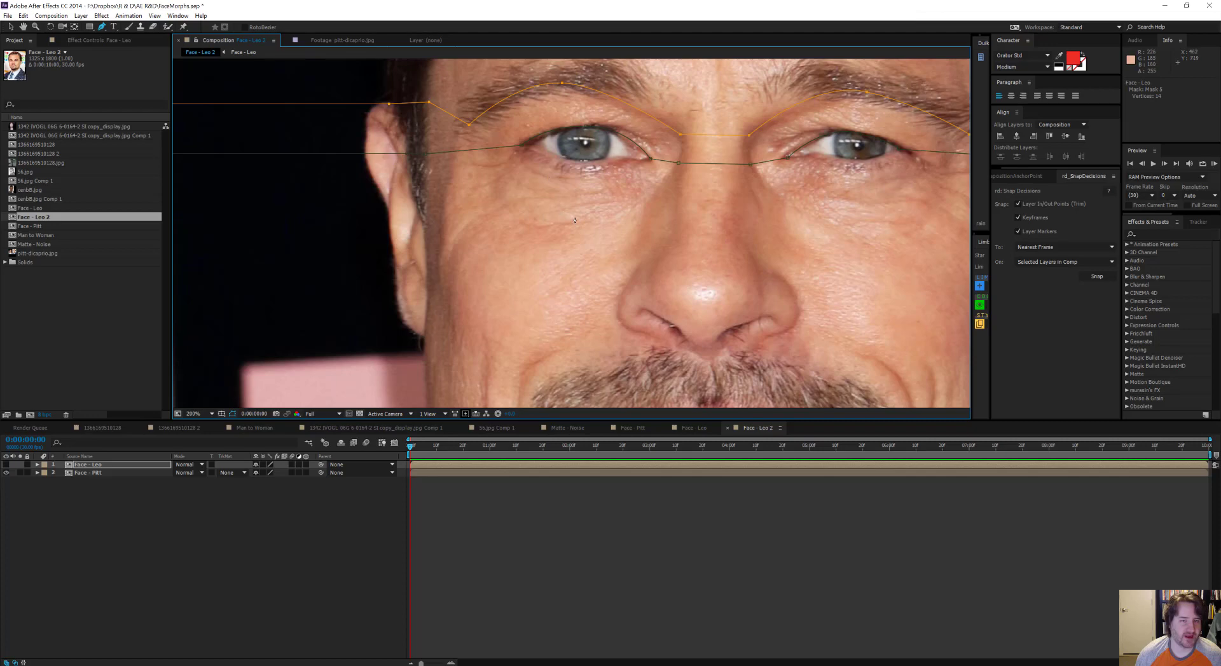
{"action": "left_click_drag", "start_coordinate": [575, 221], "coordinate": [626, 278]}
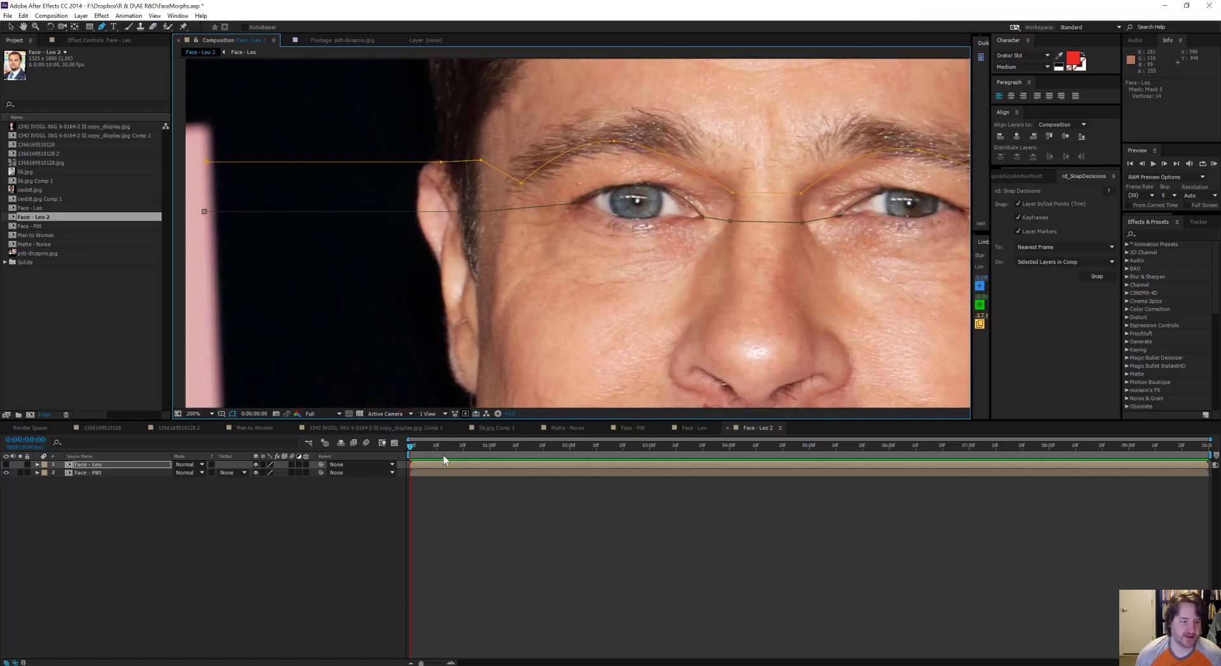
{"action": "left_click", "coordinate": [6, 465]}
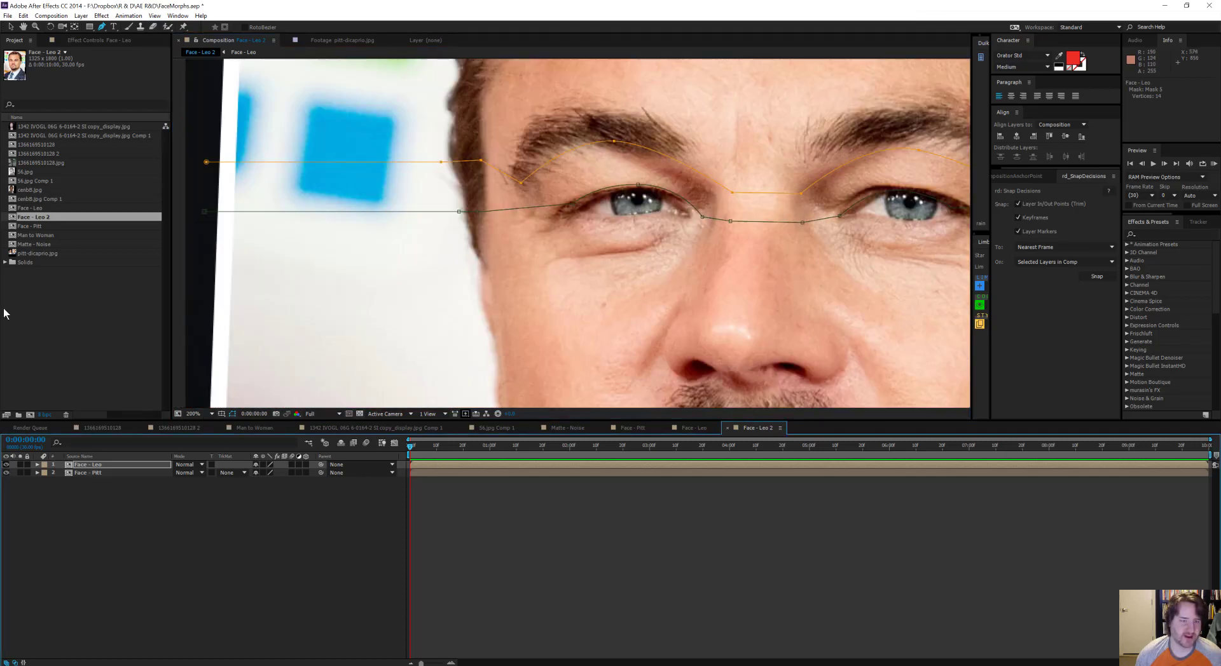
{"action": "left_click", "coordinate": [5, 465]}
{"action": "left_click", "coordinate": [5, 465]}
{"action": "left_click", "coordinate": [5, 464]}
{"action": "left_click", "coordinate": [5, 465]}
{"action": "left_click", "coordinate": [5, 465]}
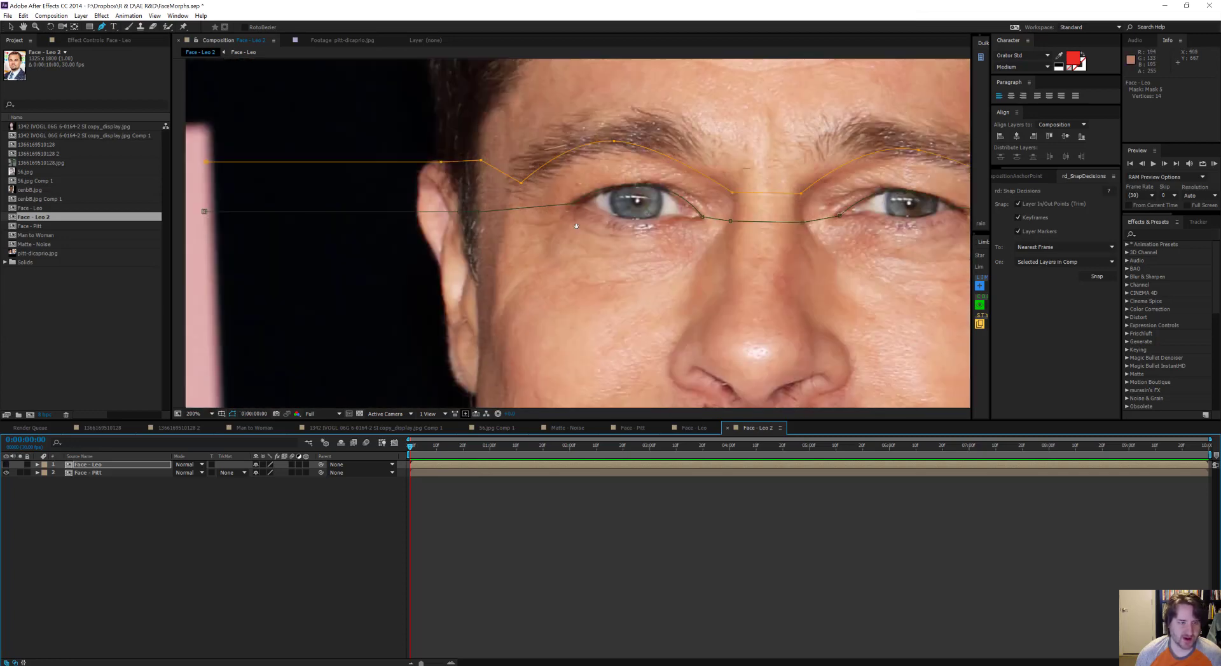
Step: Start a sixth open mask path just below the upper-eyelid path, following Pitt's right lower eyelid to the nose bridge
{"action": "left_click_drag", "start_coordinate": [412, 216], "coordinate": [531, 211]}
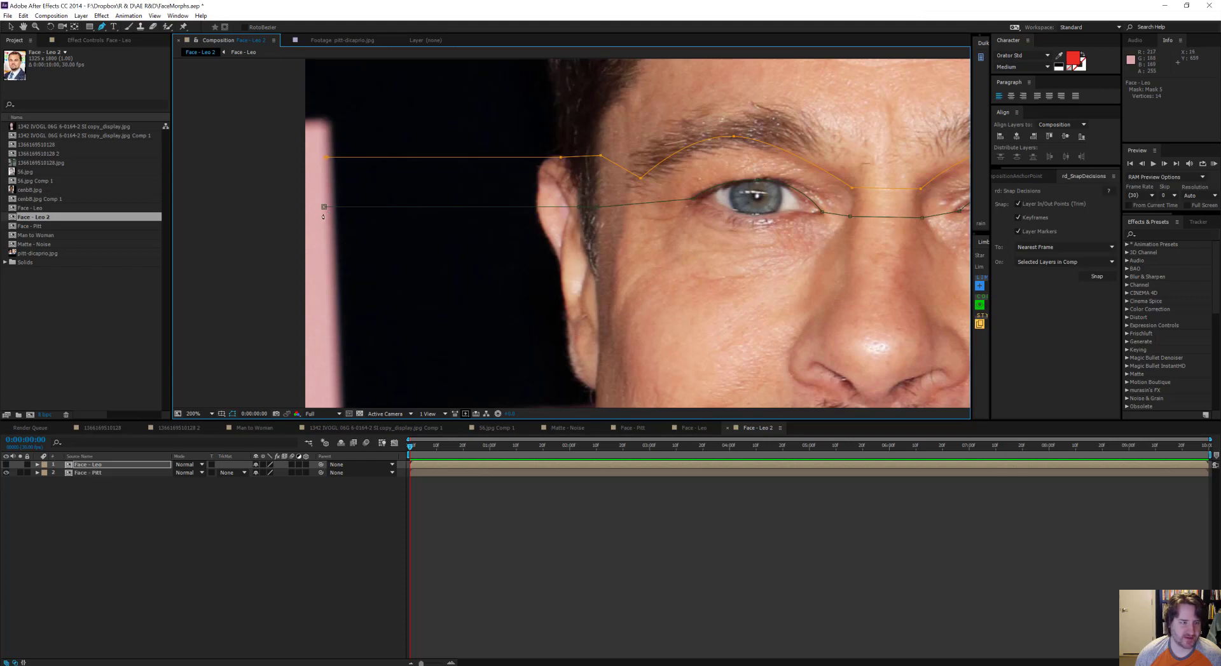
{"action": "key", "text": "ctrl+z"}
{"action": "left_click", "coordinate": [324, 209]}
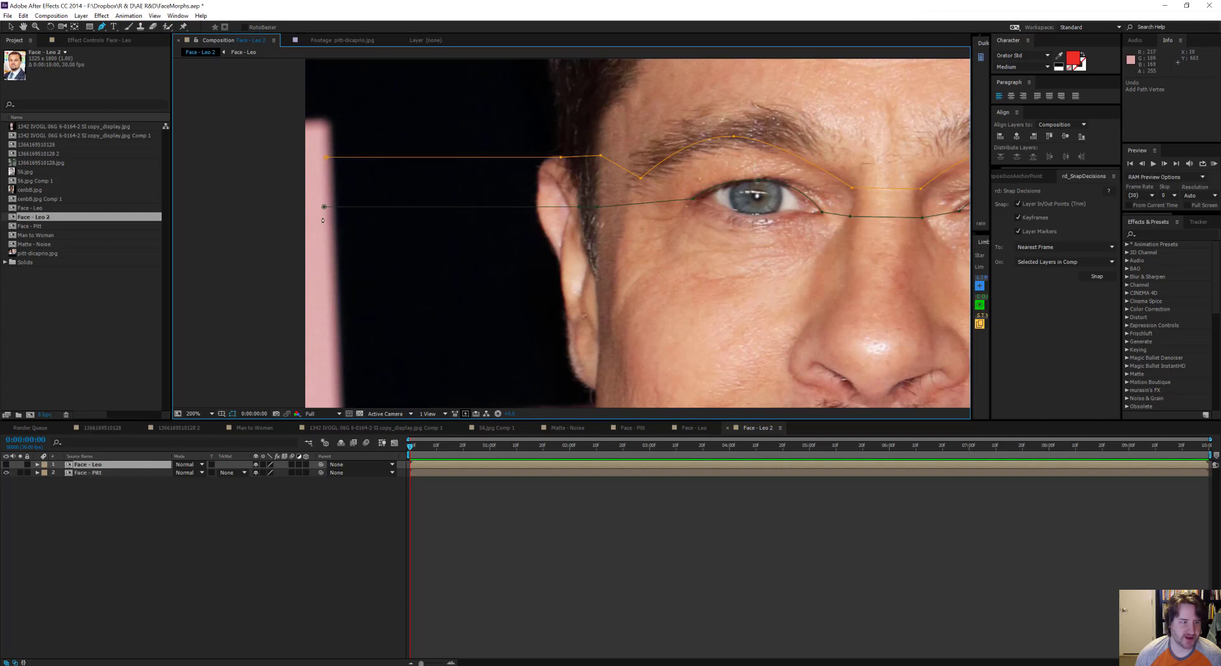
{"action": "left_click", "coordinate": [323, 217]}
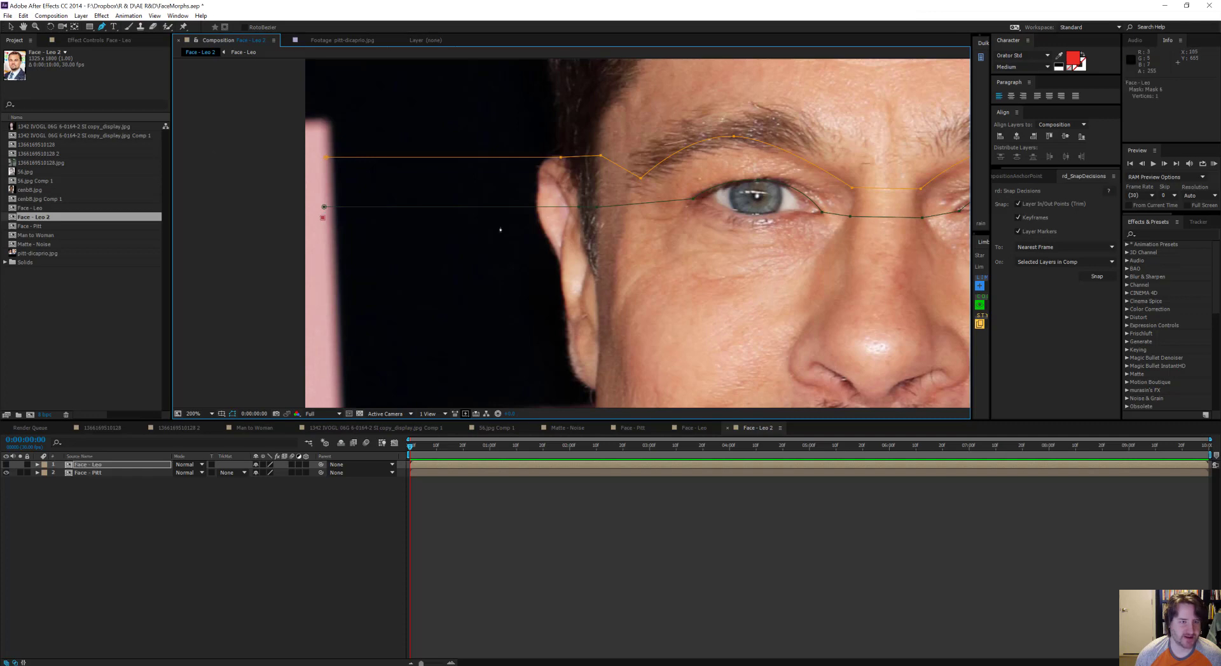
{"action": "left_click", "coordinate": [582, 218]}
{"action": "left_click", "coordinate": [598, 220]}
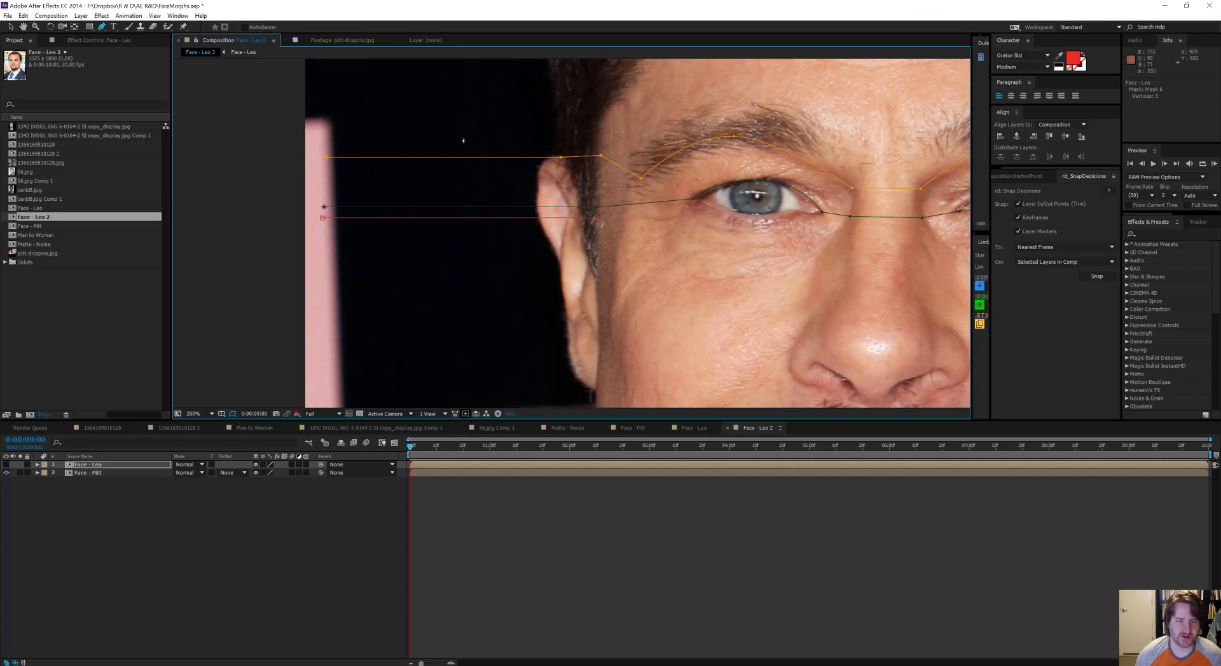
{"action": "left_click", "coordinate": [694, 207]}
{"action": "left_click_drag", "start_coordinate": [788, 219], "coordinate": [722, 229]}
{"action": "left_click_drag", "start_coordinate": [638, 238], "coordinate": [367, 246]}
{"action": "left_click", "coordinate": [476, 242]}
Step: Continue the lower-eyelid path across the nose bridge and under Pitt's left eye to the opposite image edge
{"action": "left_click", "coordinate": [558, 245]}
{"action": "left_click", "coordinate": [594, 236]}
{"action": "left_click_drag", "start_coordinate": [659, 235], "coordinate": [695, 235]}
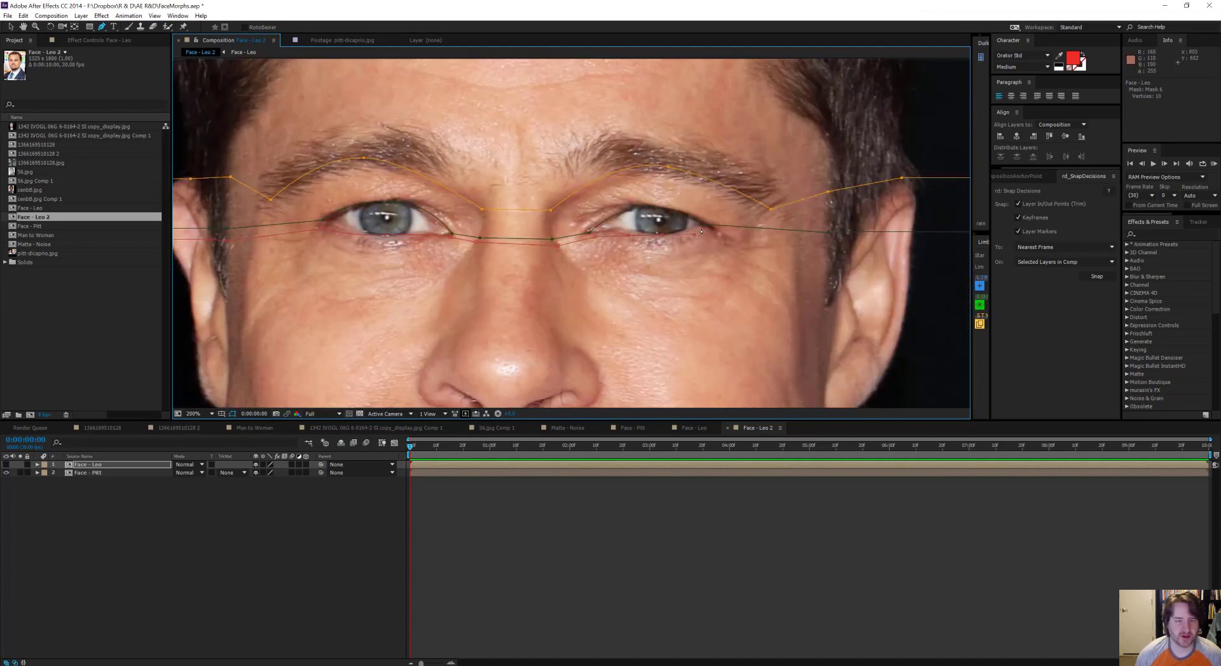
{"action": "left_click", "coordinate": [702, 232]}
{"action": "left_click_drag", "start_coordinate": [829, 250], "coordinate": [815, 249]}
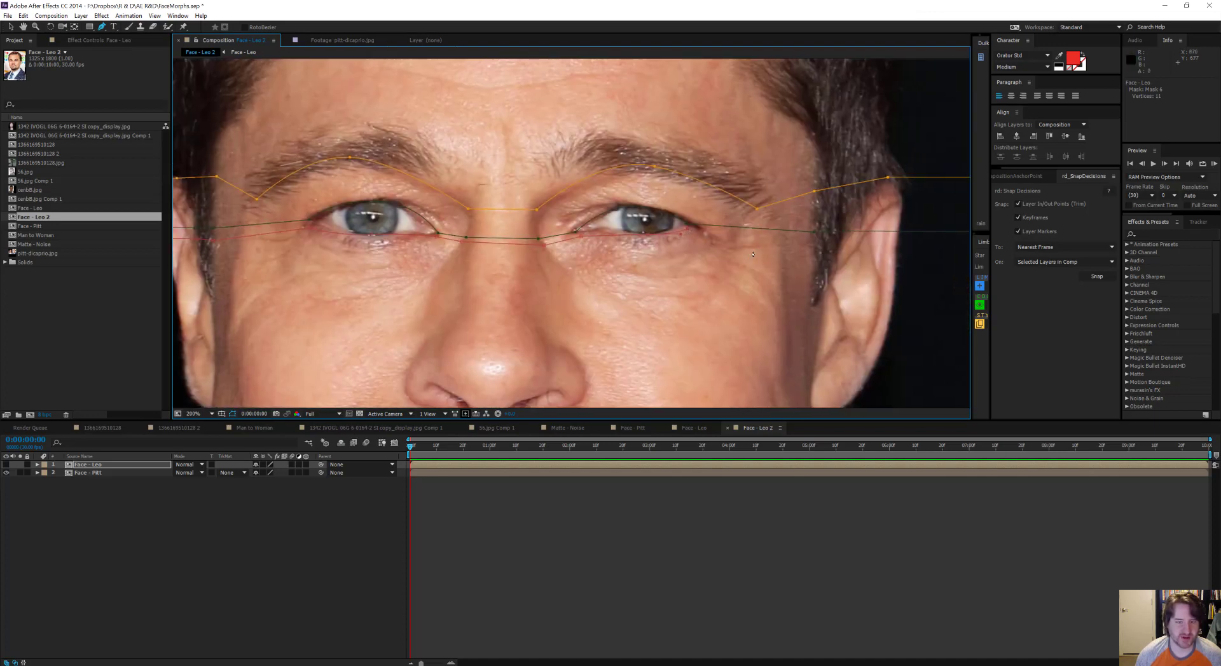
{"action": "left_click", "coordinate": [813, 243]}
{"action": "left_click_drag", "start_coordinate": [902, 264], "coordinate": [539, 261]}
{"action": "left_click", "coordinate": [793, 239]}
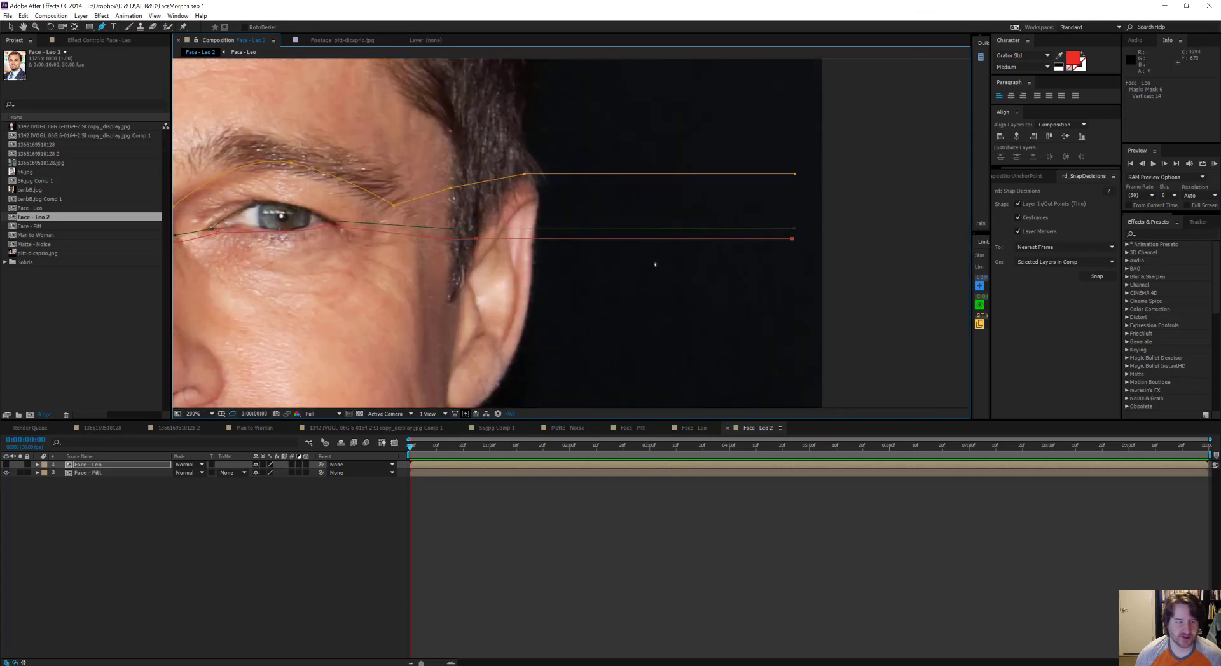
Step: Fine-tune the lower-eyelid path's vertex at the inner corner of Pitt's left eye
{"action": "left_click_drag", "start_coordinate": [407, 254], "coordinate": [621, 250]}
{"action": "left_click_drag", "start_coordinate": [269, 224], "coordinate": [559, 214]}
{"action": "mouse_move", "coordinate": [754, 218]}
{"action": "left_mouse_down"}
{"action": "mouse_move", "coordinate": [737, 229]}
{"action": "mouse_move", "coordinate": [561, 229]}
{"action": "mouse_move", "coordinate": [766, 228]}
{"action": "mouse_move", "coordinate": [770, 214]}
{"action": "mouse_move", "coordinate": [748, 232]}
{"action": "left_mouse_up"}
{"action": "scroll", "coordinate": [604, 232], "scroll_direction": "up", "scroll_amount": 1}
{"action": "key", "text": "v"}
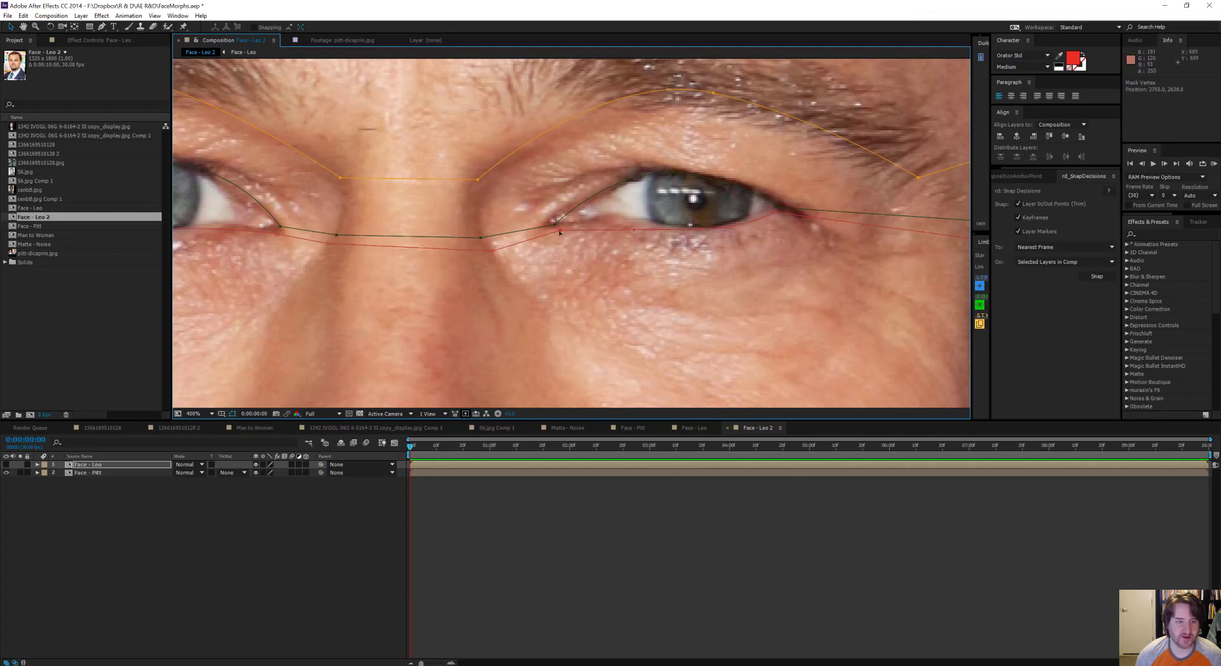
{"action": "scroll", "coordinate": [560, 226], "scroll_direction": "down", "scroll_amount": 4}
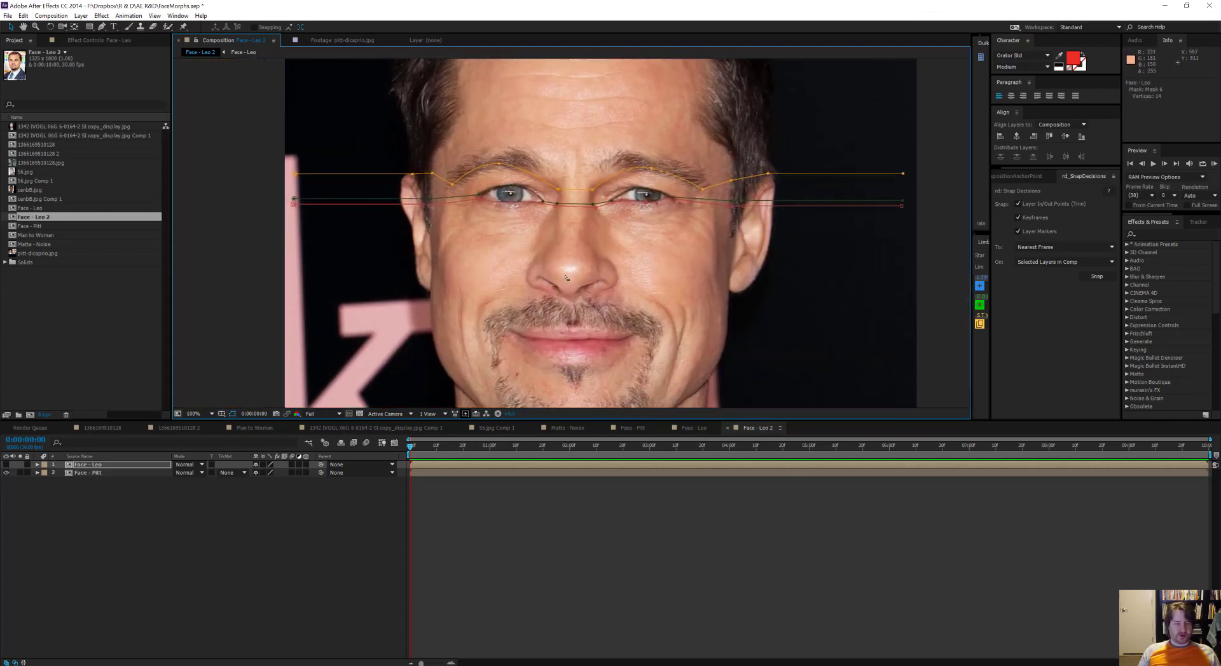
{"action": "scroll", "coordinate": [567, 277], "scroll_direction": "up", "scroll_amount": 2}
{"action": "scroll", "coordinate": [575, 271], "scroll_direction": "down", "scroll_amount": 2}
Step: Draw a seventh open mask path across the full image width at nostril height, arching over the nose tip and crossing both cheeks
{"action": "left_click", "coordinate": [102, 28]}
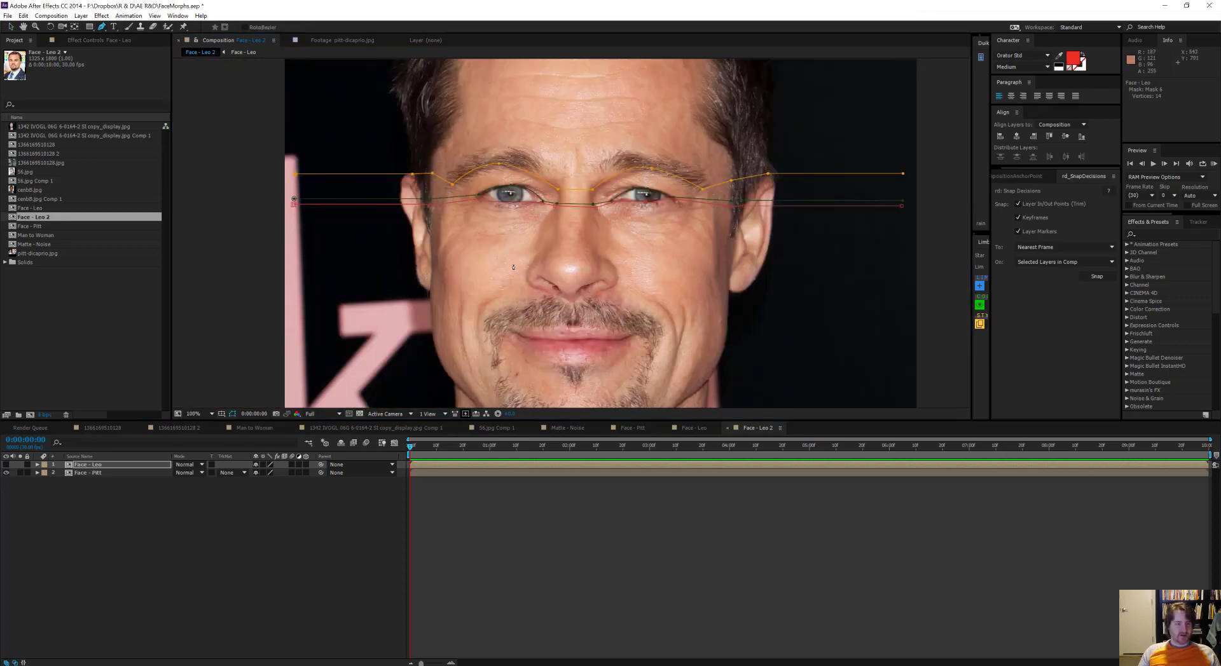
{"action": "left_click", "coordinate": [299, 272]}
{"action": "left_click", "coordinate": [432, 272]}
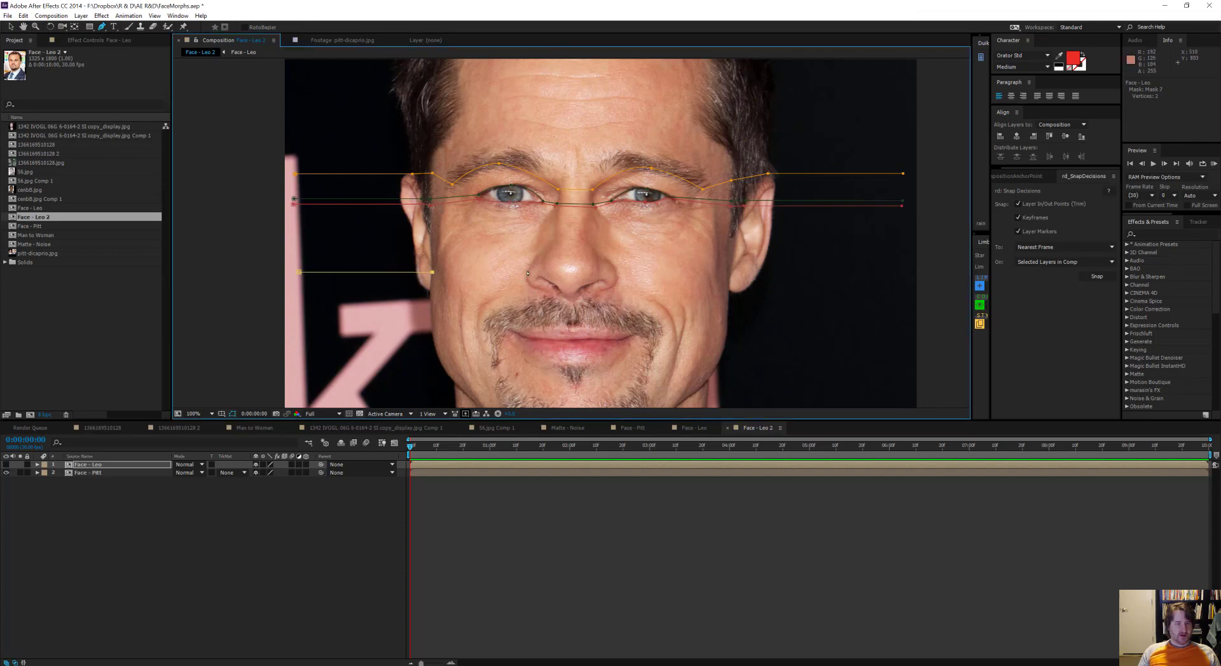
{"action": "left_click", "coordinate": [526, 279]}
{"action": "left_click", "coordinate": [570, 268]}
{"action": "left_click", "coordinate": [616, 279]}
{"action": "left_click_drag", "start_coordinate": [705, 282], "coordinate": [608, 300]}
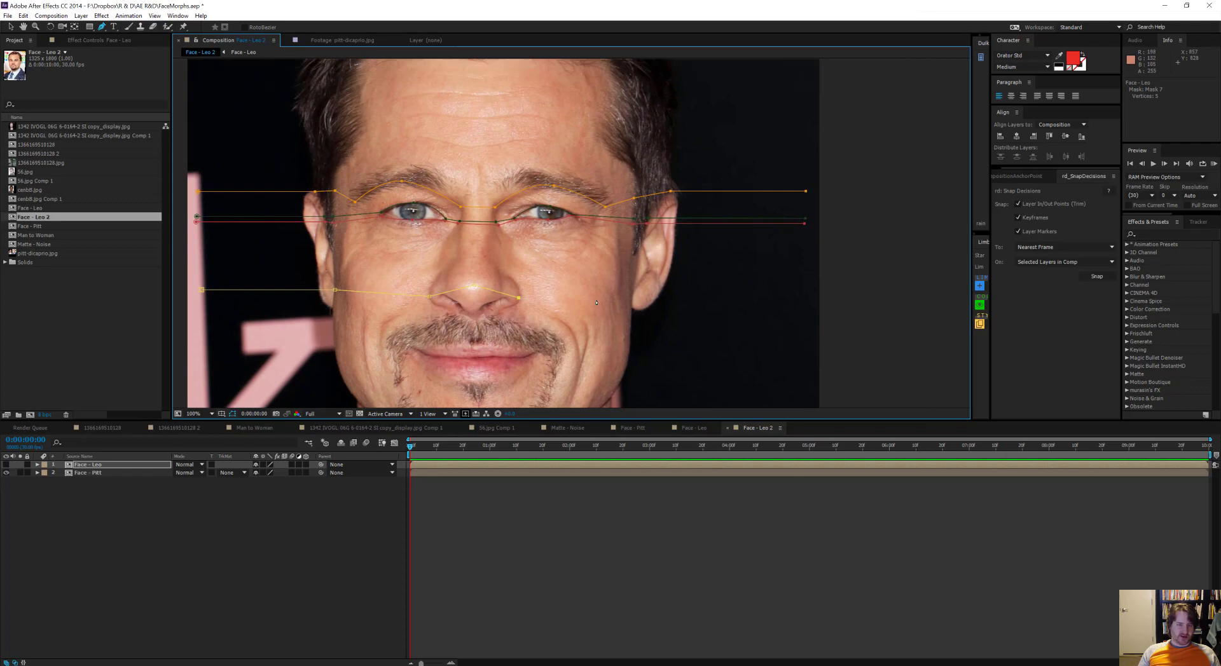
{"action": "left_click", "coordinate": [631, 306]}
{"action": "left_click", "coordinate": [800, 305]}
{"action": "left_click_drag", "start_coordinate": [375, 297], "coordinate": [517, 277]}
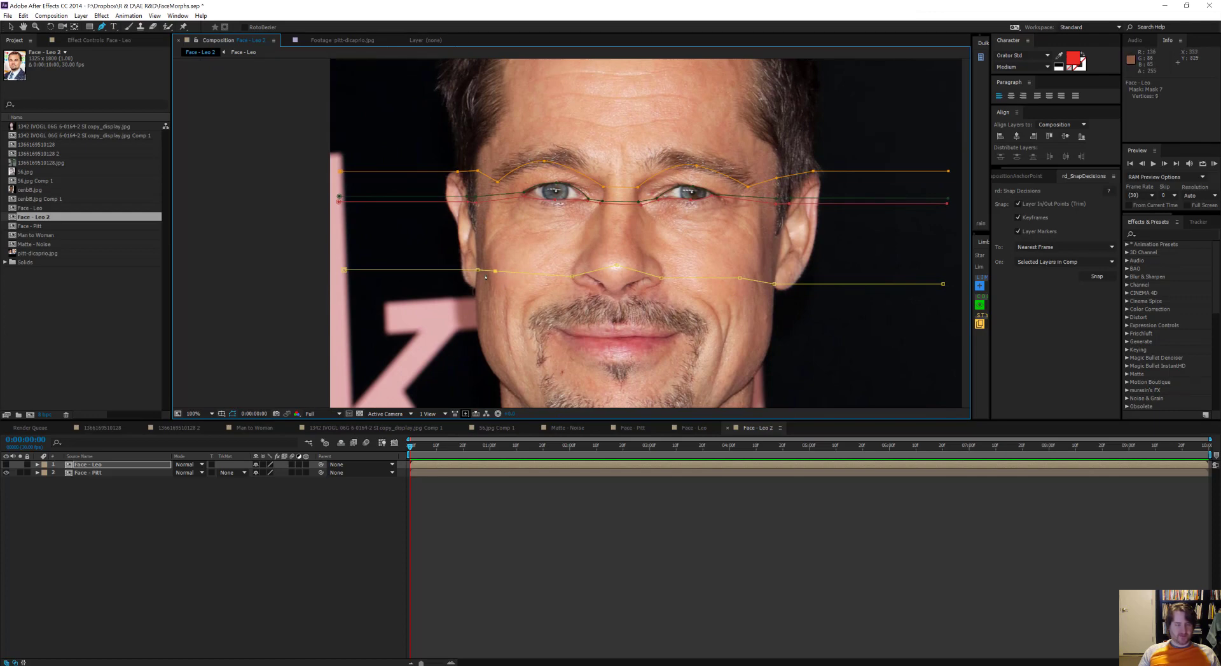
Step: Refine the nostril-height path by lowering its outer points to Pitt's right earlobe and smoothing the arch over the nose tip
{"action": "scroll", "coordinate": [485, 277], "scroll_direction": "up", "scroll_amount": 1}
{"action": "left_click_drag", "start_coordinate": [486, 278], "coordinate": [557, 145]}
{"action": "left_click_drag", "start_coordinate": [540, 125], "coordinate": [538, 162]}
{"action": "left_click", "coordinate": [505, 280]}
{"action": "key", "text": "ctrl+z"}
{"action": "left_click_drag", "start_coordinate": [916, 148], "coordinate": [695, 296]}
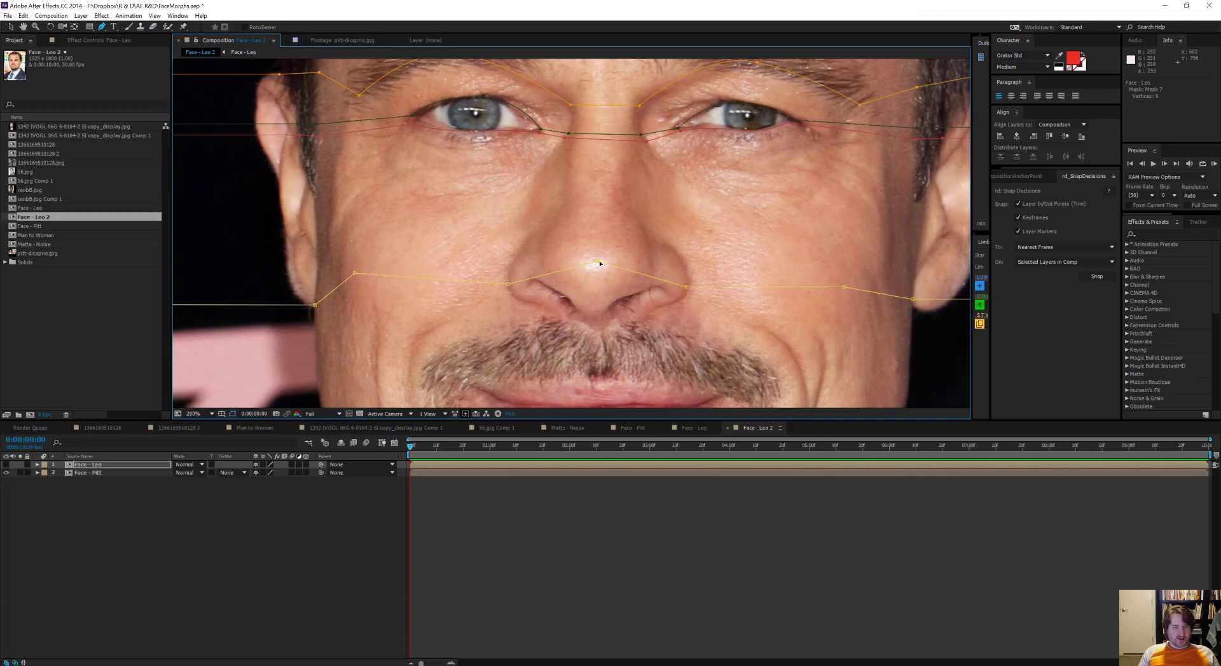
{"action": "left_click_drag", "start_coordinate": [598, 261], "coordinate": [652, 267]}
{"action": "left_click_drag", "start_coordinate": [679, 267], "coordinate": [683, 267]}
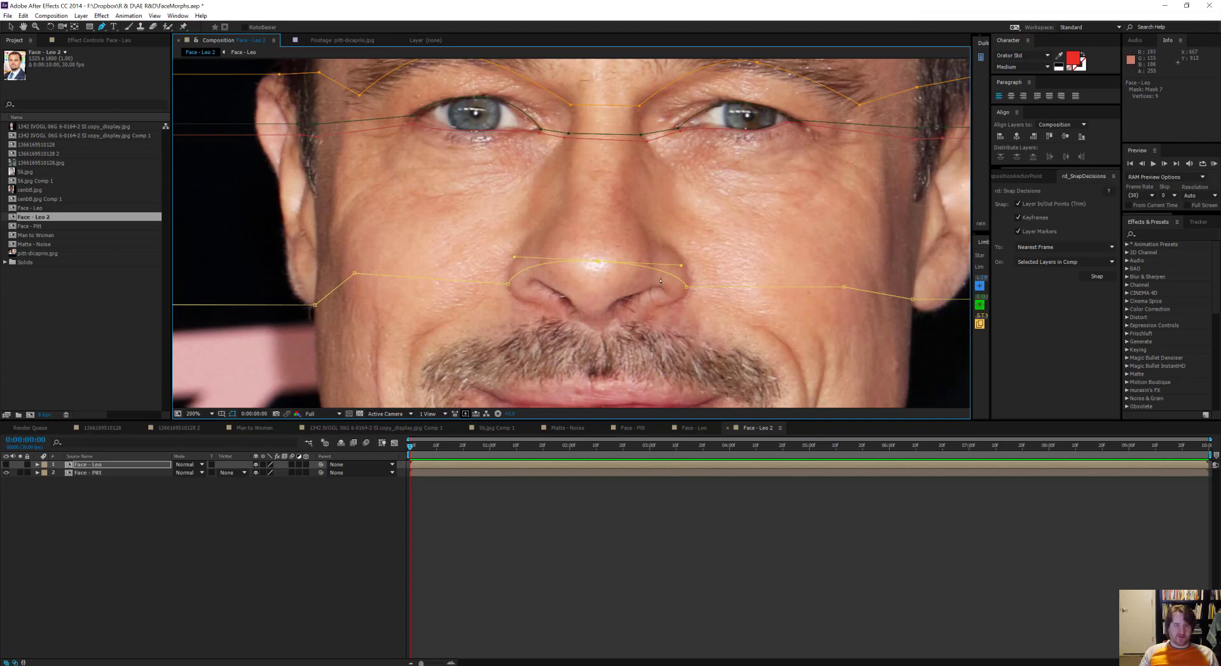
Step: Smooth the eyebrow path's dip across the nose bridge by adjusting the curve at its bridge vertices
{"action": "left_click_drag", "start_coordinate": [666, 114], "coordinate": [721, 255]}
{"action": "scroll", "coordinate": [657, 262], "scroll_direction": "up", "scroll_amount": 1}
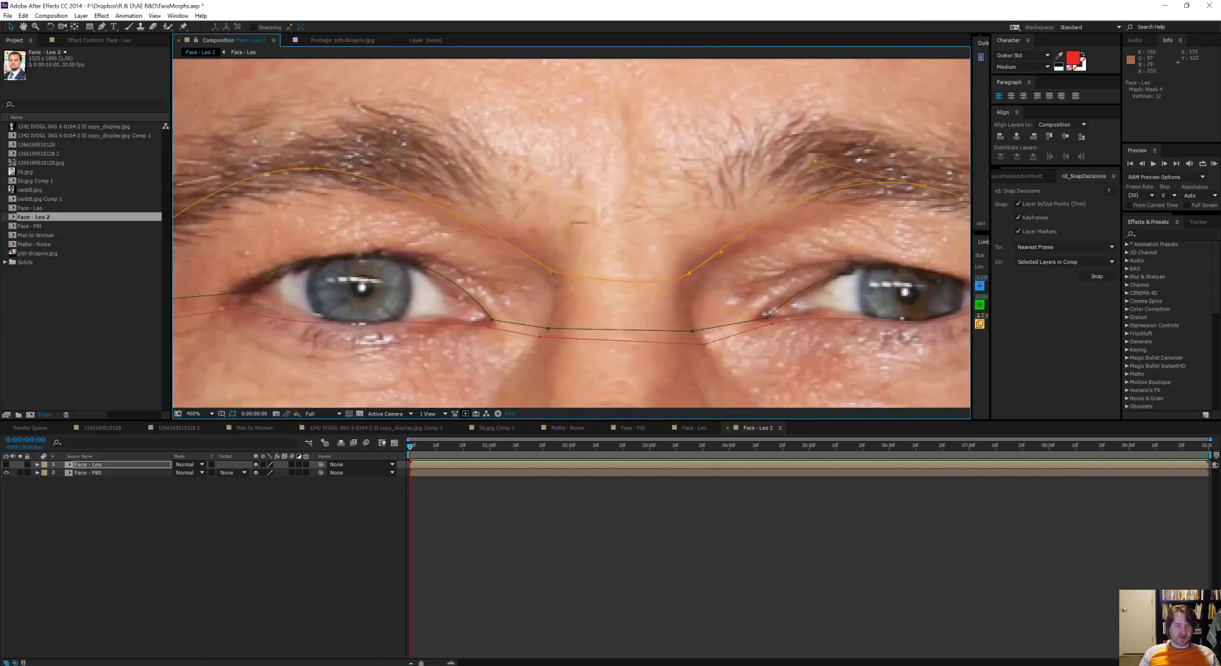
{"action": "left_click_drag", "start_coordinate": [552, 273], "coordinate": [571, 280]}
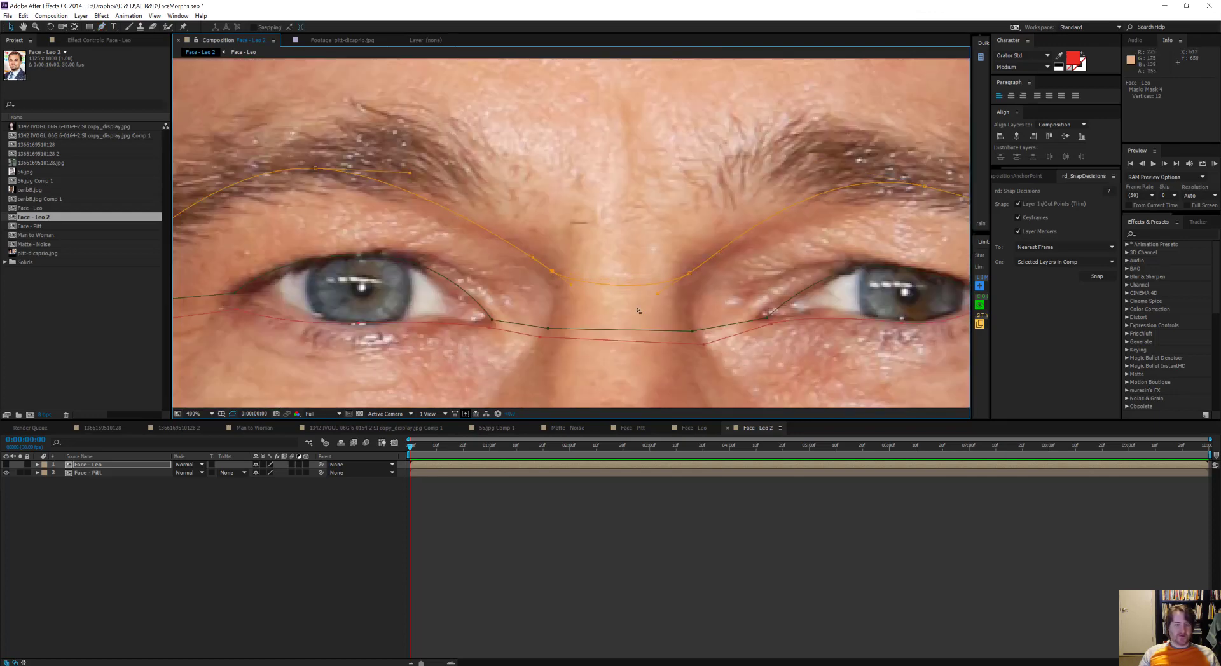
{"action": "scroll", "coordinate": [688, 314], "scroll_direction": "down", "scroll_amount": 1}
{"action": "left_click_drag", "start_coordinate": [690, 315], "coordinate": [722, 263]}
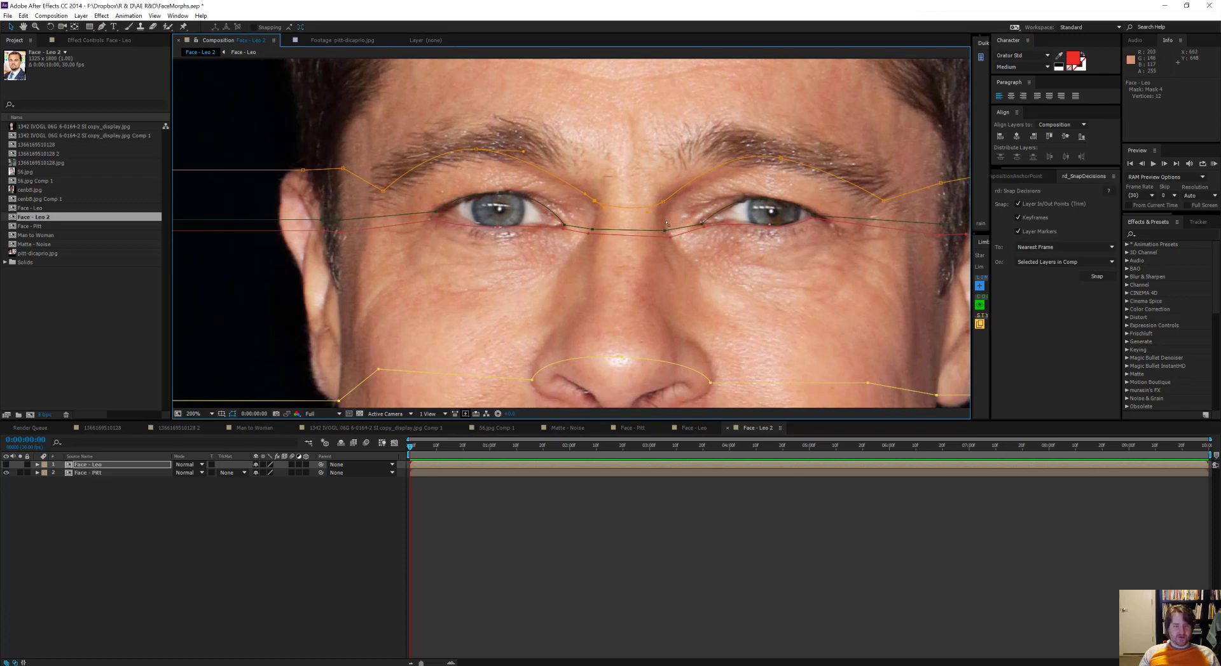
{"action": "scroll", "coordinate": [665, 223], "scroll_direction": "down", "scroll_amount": 5}
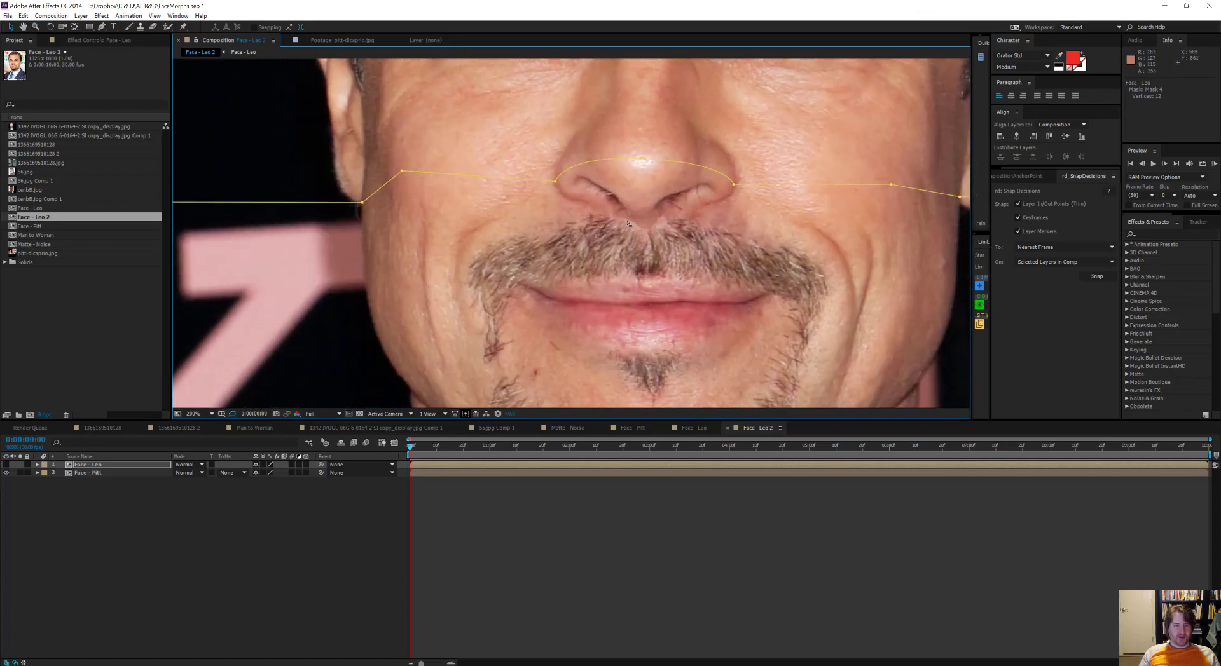
Step: Start an eighth open mask path at mouth height, running from the image edge across Pitt's right jaw and cheek to the mouth corner
{"action": "left_click_drag", "start_coordinate": [656, 281], "coordinate": [729, 220]}
{"action": "scroll", "coordinate": [698, 205], "scroll_direction": "down", "scroll_amount": 1}
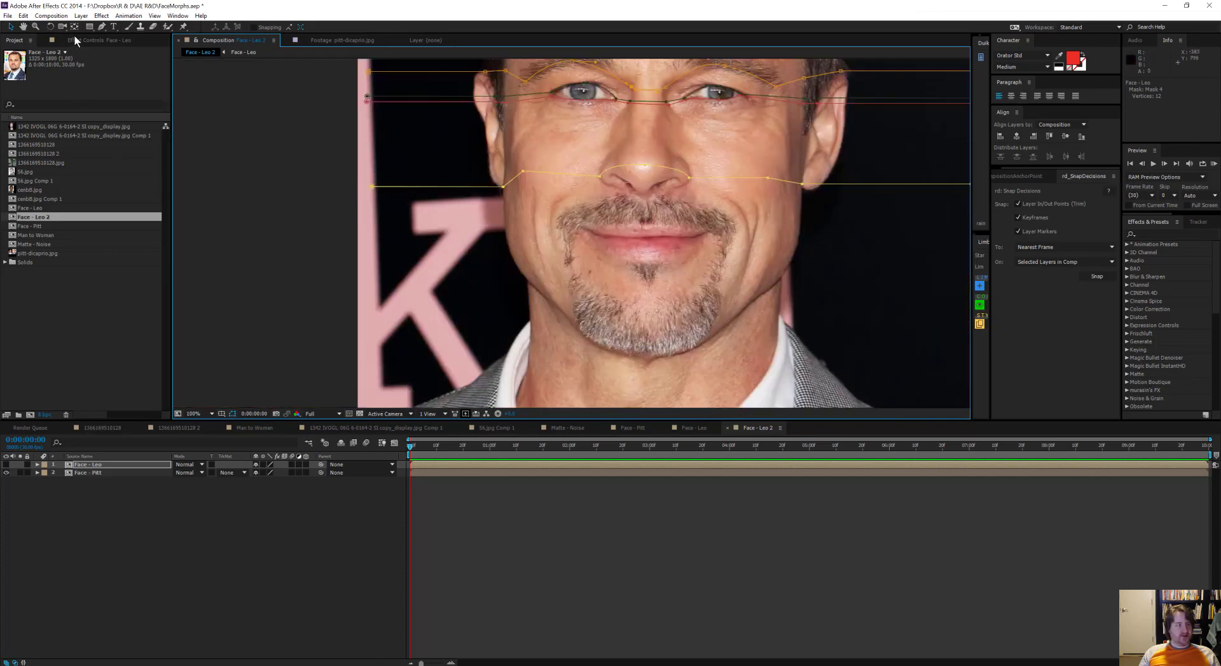
{"action": "left_click", "coordinate": [102, 26]}
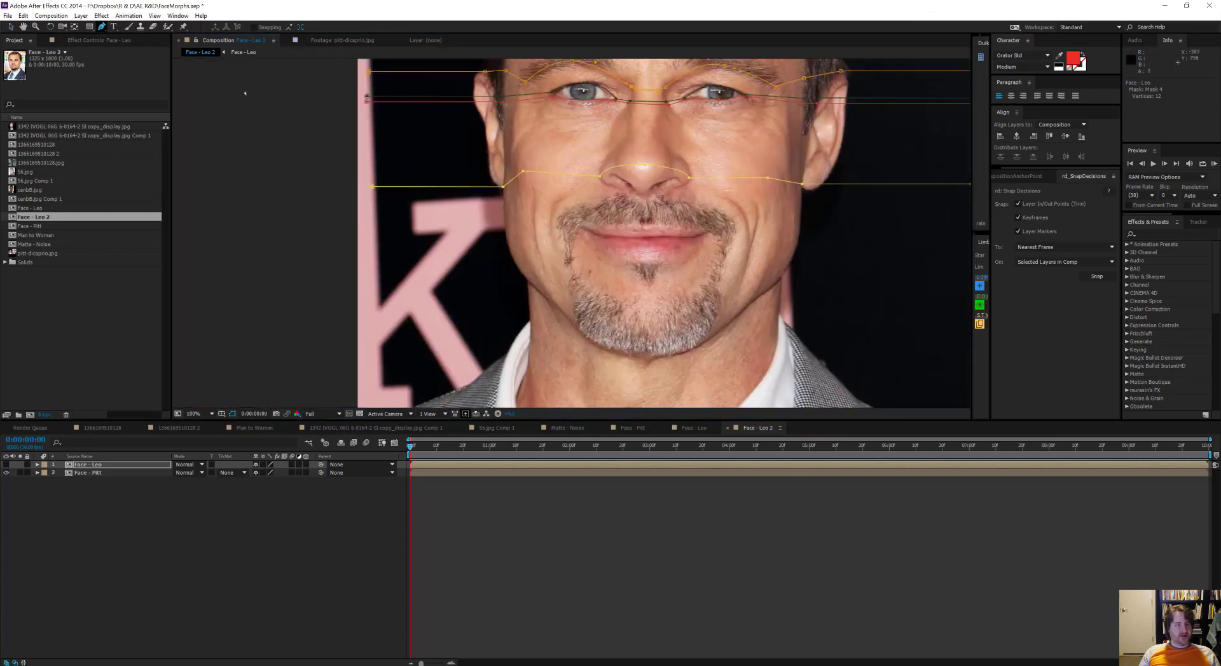
{"action": "scroll", "coordinate": [594, 190], "scroll_direction": "up", "scroll_amount": 1}
{"action": "left_click_drag", "start_coordinate": [597, 190], "coordinate": [664, 213]}
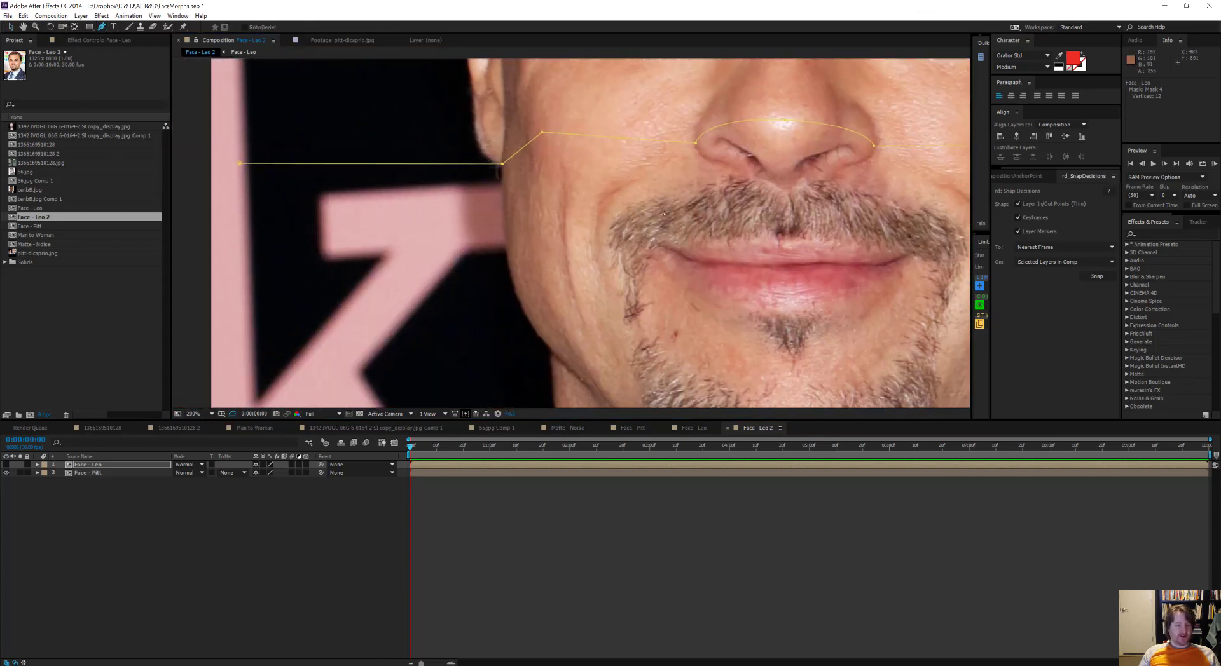
{"action": "left_click", "coordinate": [240, 253]}
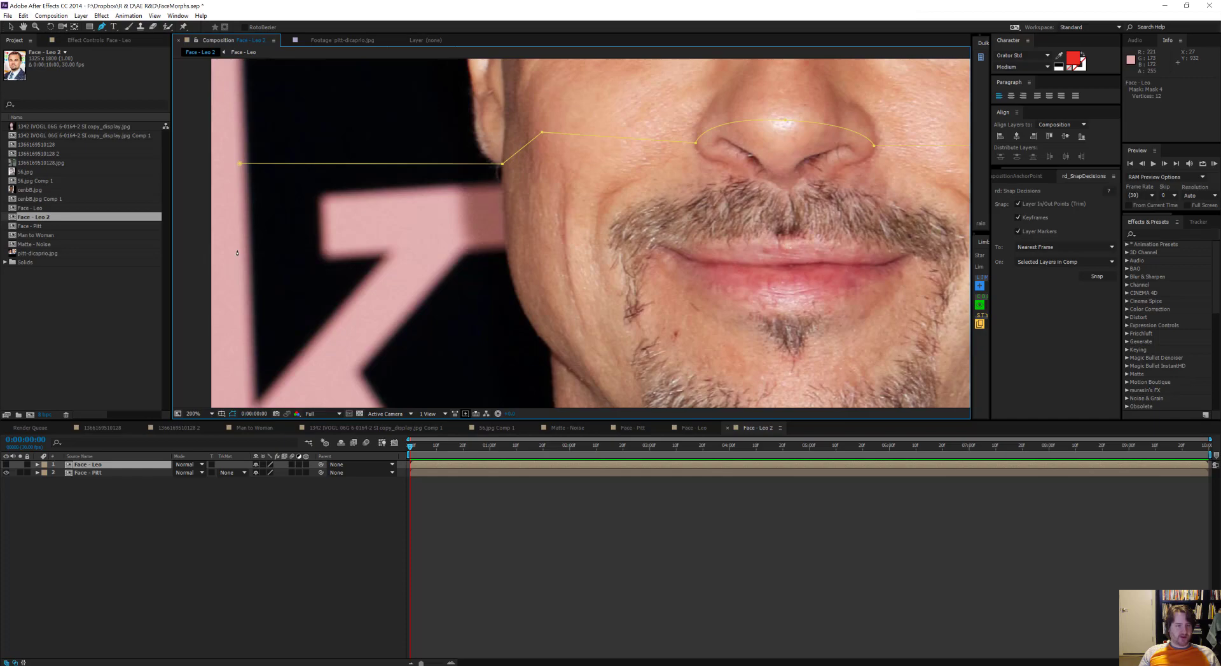
{"action": "left_click", "coordinate": [506, 253]}
{"action": "left_click_drag", "start_coordinate": [568, 242], "coordinate": [421, 291]}
{"action": "left_click", "coordinate": [421, 292]}
{"action": "left_click", "coordinate": [513, 297]}
Step: Continue the mouth path along the line between the lips and across Pitt's left cheek to the opposite image edge
{"action": "left_click", "coordinate": [550, 312]}
{"action": "left_click", "coordinate": [733, 314]}
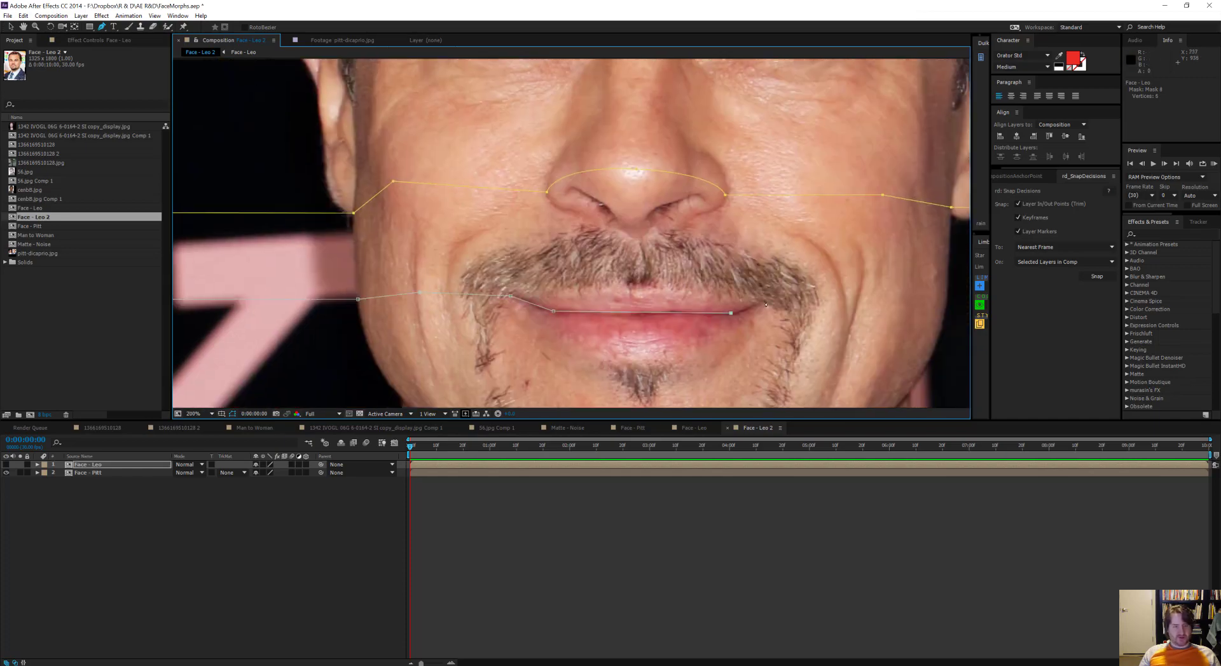
{"action": "left_click_drag", "start_coordinate": [948, 300], "coordinate": [550, 277]}
{"action": "left_click", "coordinate": [896, 276]}
{"action": "left_click_drag", "start_coordinate": [382, 274], "coordinate": [859, 243]}
Step: Draw a ninth open mask path across the full image width, following the lower edge of Pitt's bottom lip between the jaw sides
{"action": "left_click", "coordinate": [87, 465]}
{"action": "scroll", "coordinate": [531, 131], "scroll_direction": "down", "scroll_amount": 1}
{"action": "left_click", "coordinate": [347, 221]}
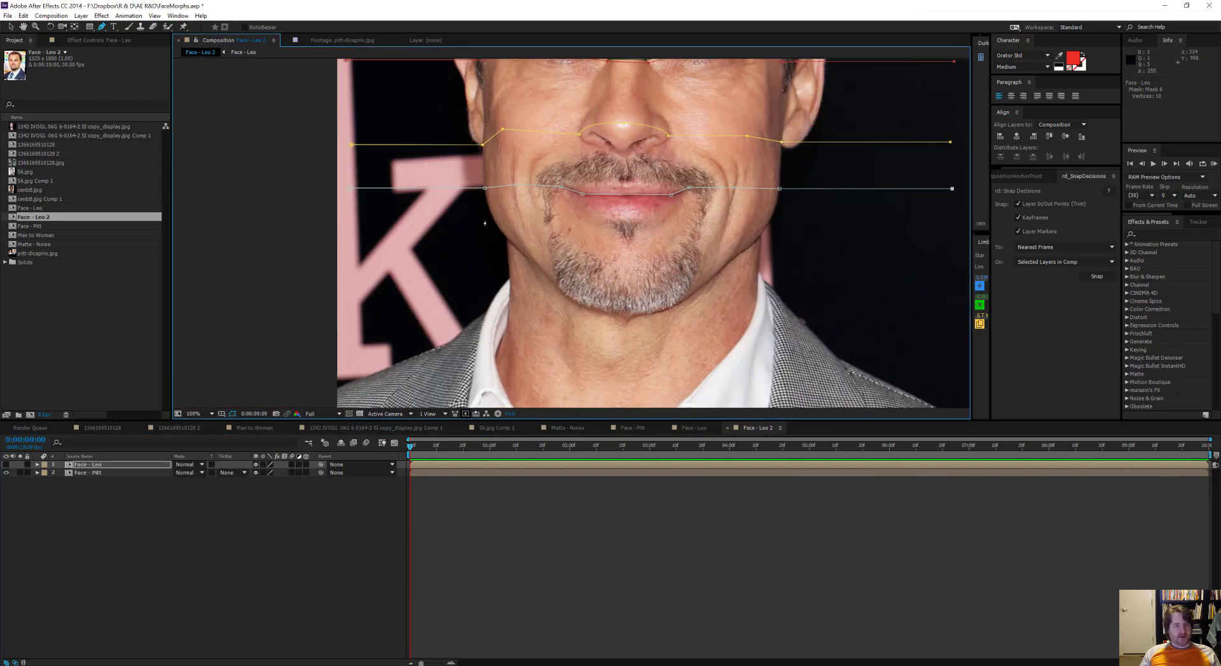
{"action": "left_click", "coordinate": [494, 221]}
{"action": "left_click", "coordinate": [583, 209]}
{"action": "left_click", "coordinate": [626, 217]}
{"action": "left_click", "coordinate": [666, 211]}
{"action": "left_click", "coordinate": [721, 227]}
{"action": "left_click", "coordinate": [769, 223]}
{"action": "left_click", "coordinate": [948, 223]}
{"action": "left_click", "coordinate": [348, 293]}
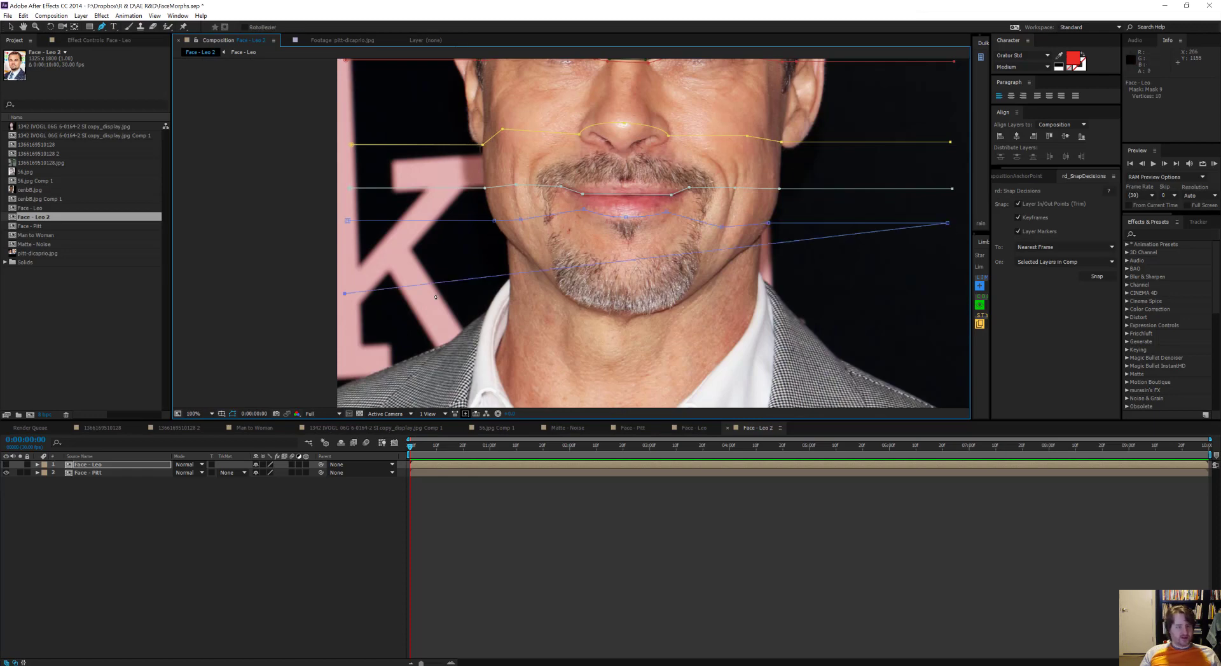
{"action": "key", "text": "ctrl+z"}
Step: Draw a tenth open mask path from edge to edge, following the jawline and dipping under Pitt's chin
{"action": "left_click", "coordinate": [348, 270]}
{"action": "left_click", "coordinate": [532, 269]}
{"action": "left_click", "coordinate": [636, 312]}
{"action": "left_click", "coordinate": [730, 266]}
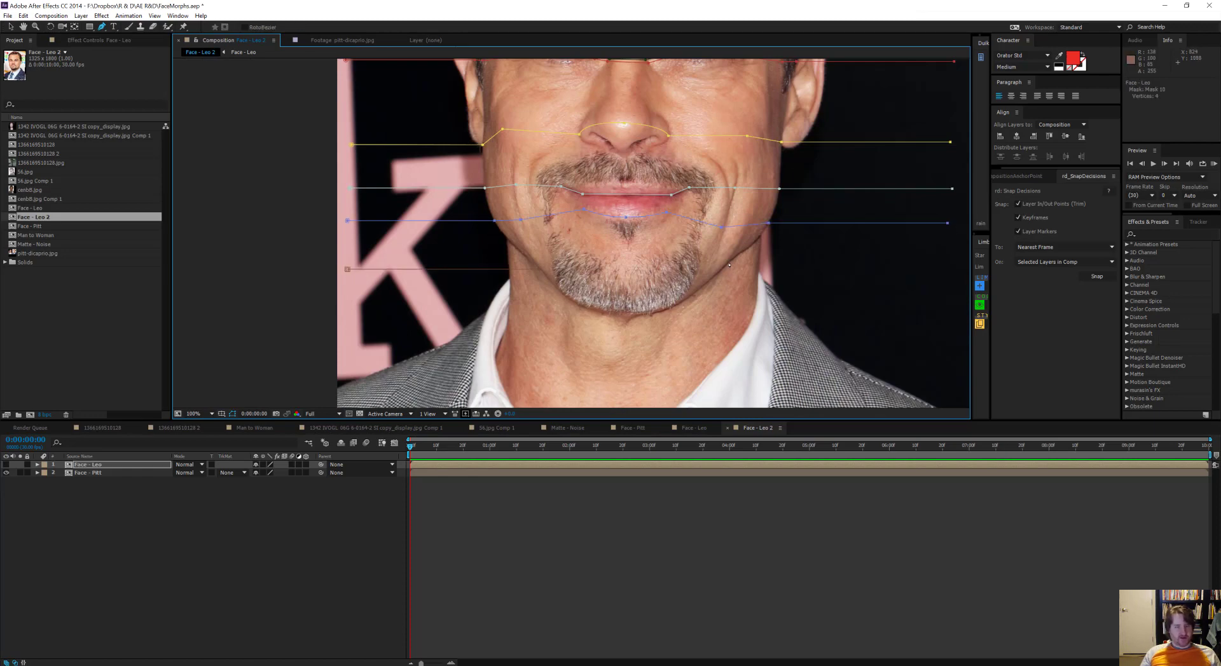
{"action": "left_click", "coordinate": [945, 260]}
{"action": "left_click_drag", "start_coordinate": [799, 264], "coordinate": [827, 185]}
{"action": "left_click_drag", "start_coordinate": [722, 294], "coordinate": [687, 277]}
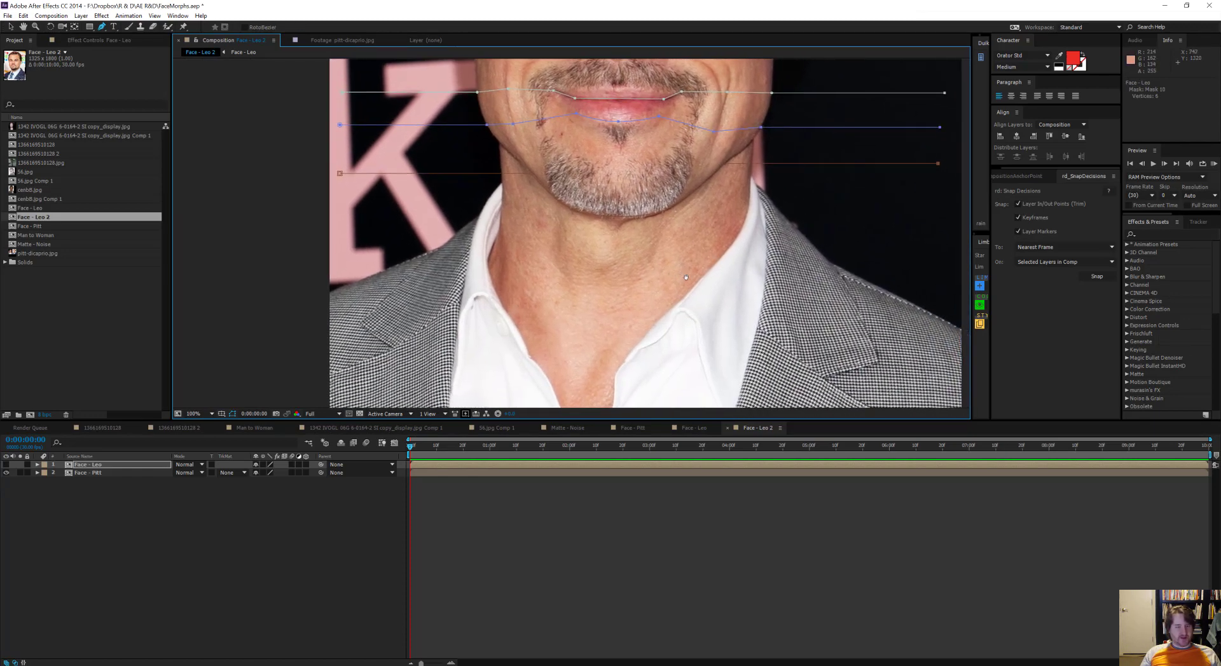
Step: Temporarily show the Face - Leo layer to examine where its image ends below the chin and at the suit
{"action": "left_click", "coordinate": [6, 464]}
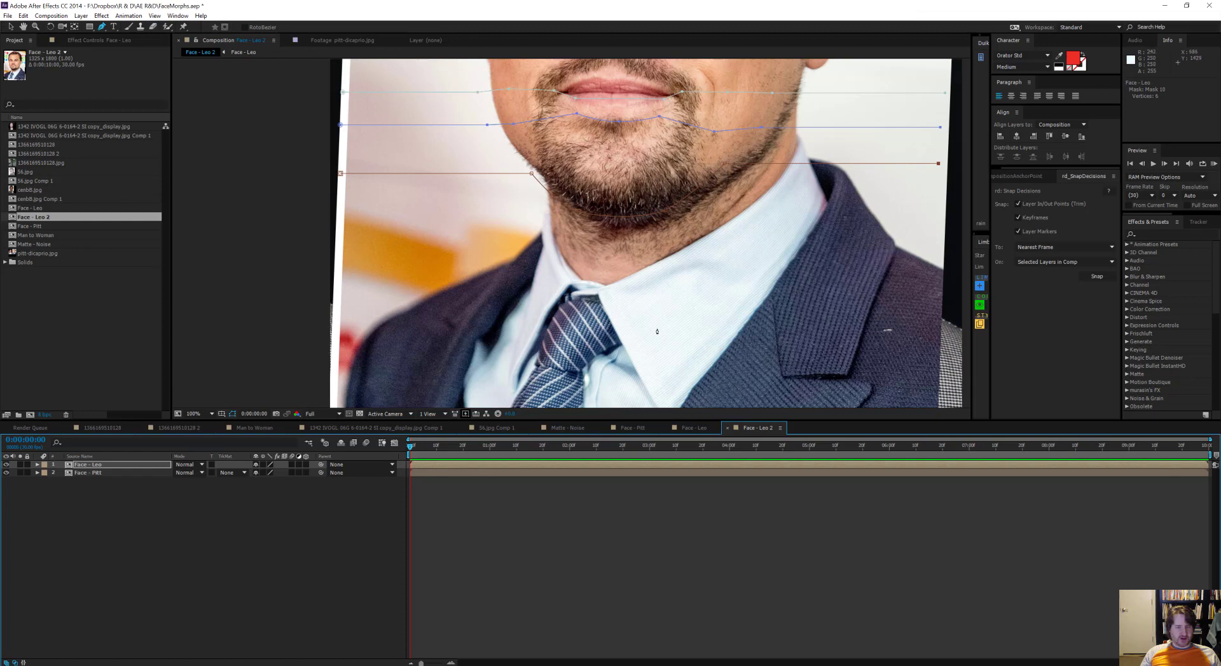
{"action": "left_click_drag", "start_coordinate": [656, 332], "coordinate": [655, 290]}
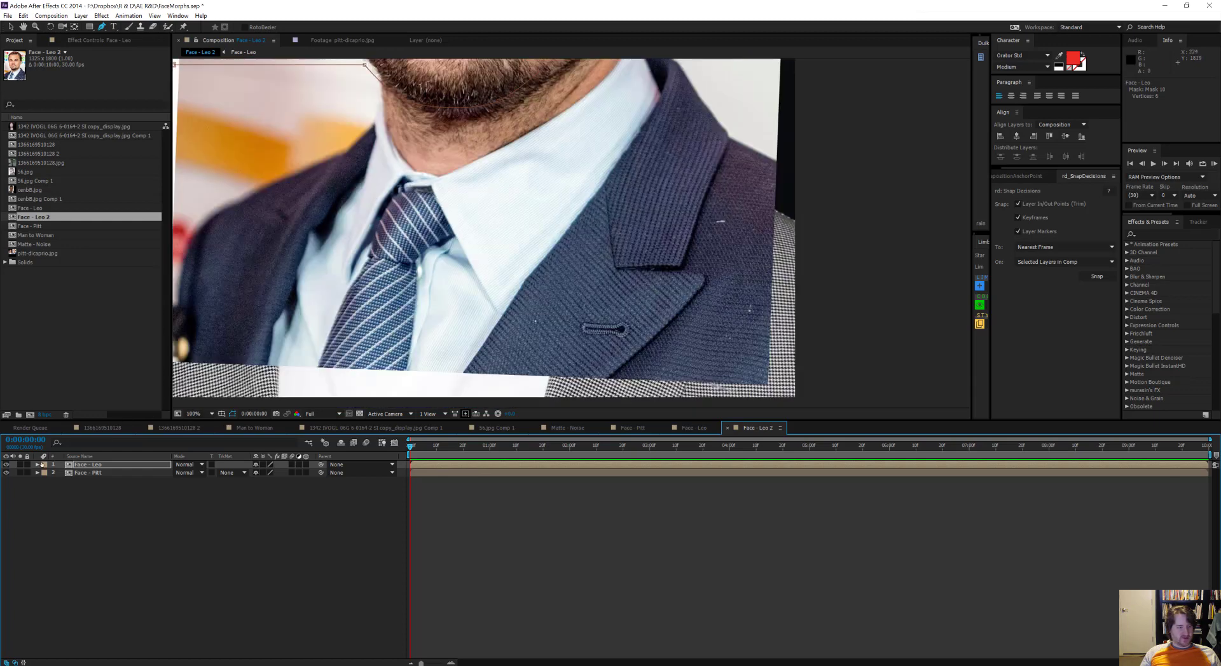
{"action": "scroll", "coordinate": [509, 322], "scroll_direction": "down", "scroll_amount": 1}
{"action": "left_click_drag", "start_coordinate": [445, 223], "coordinate": [503, 338]}
{"action": "left_click", "coordinate": [6, 465]}
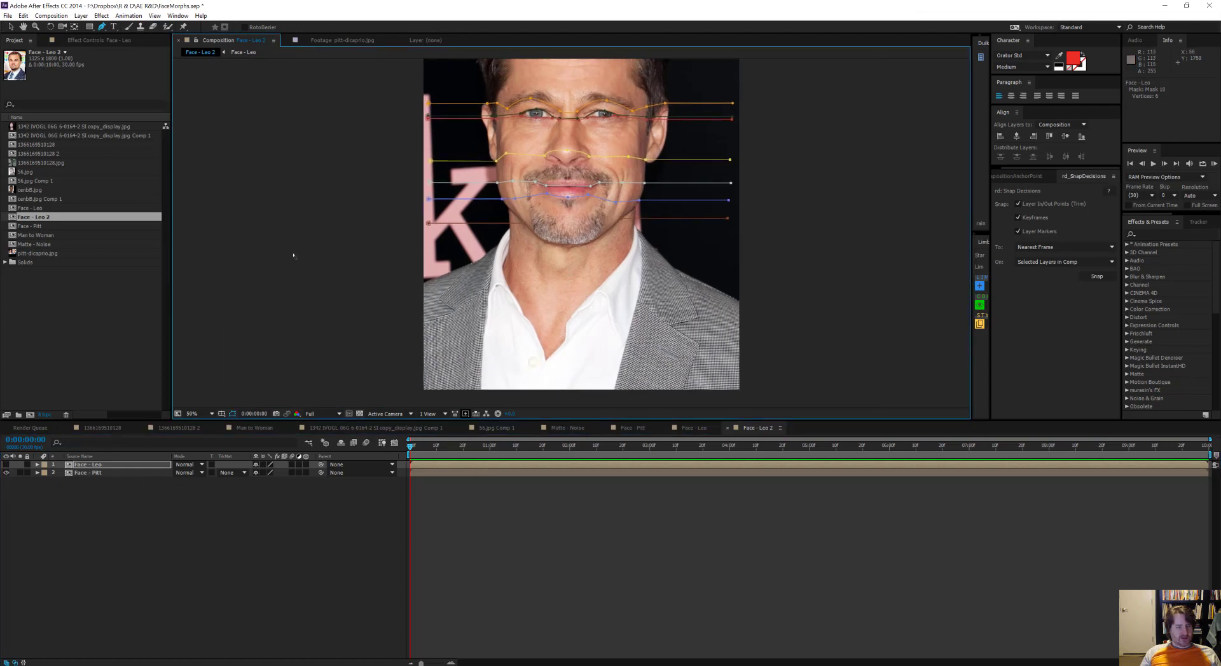
Step: Draw an eleventh open mask path as a straight line across the full width just above the image's lower edge
{"action": "left_click", "coordinate": [440, 382]}
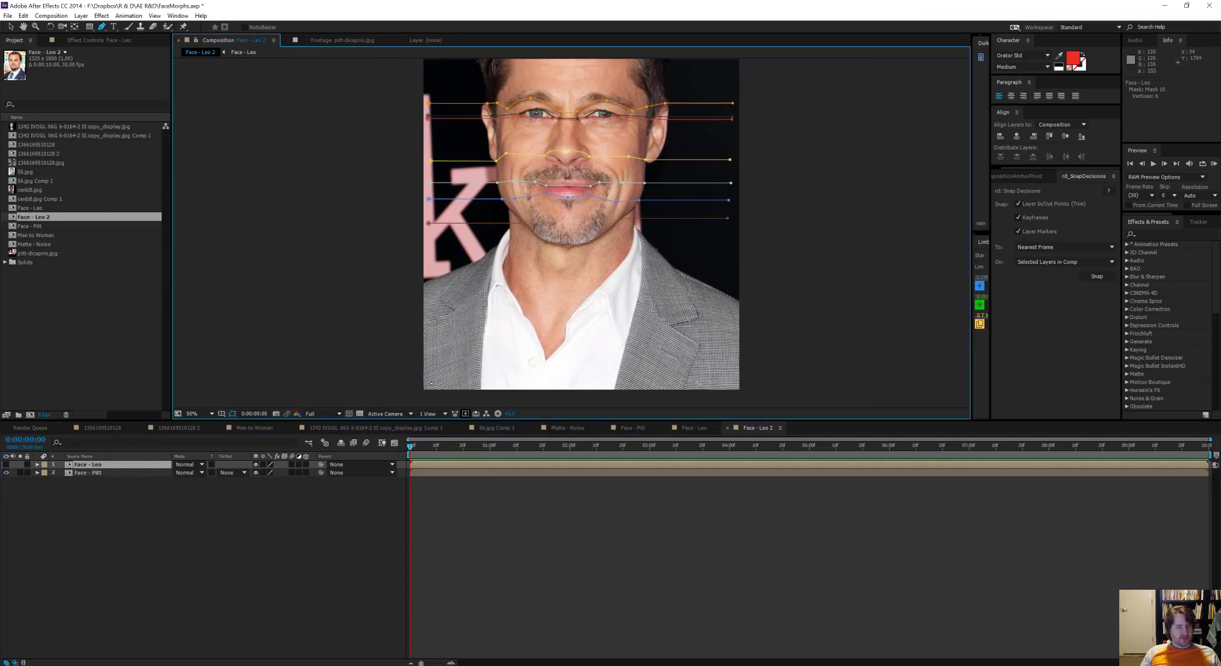
{"action": "left_click", "coordinate": [760, 367]}
{"action": "left_click", "coordinate": [730, 381]}
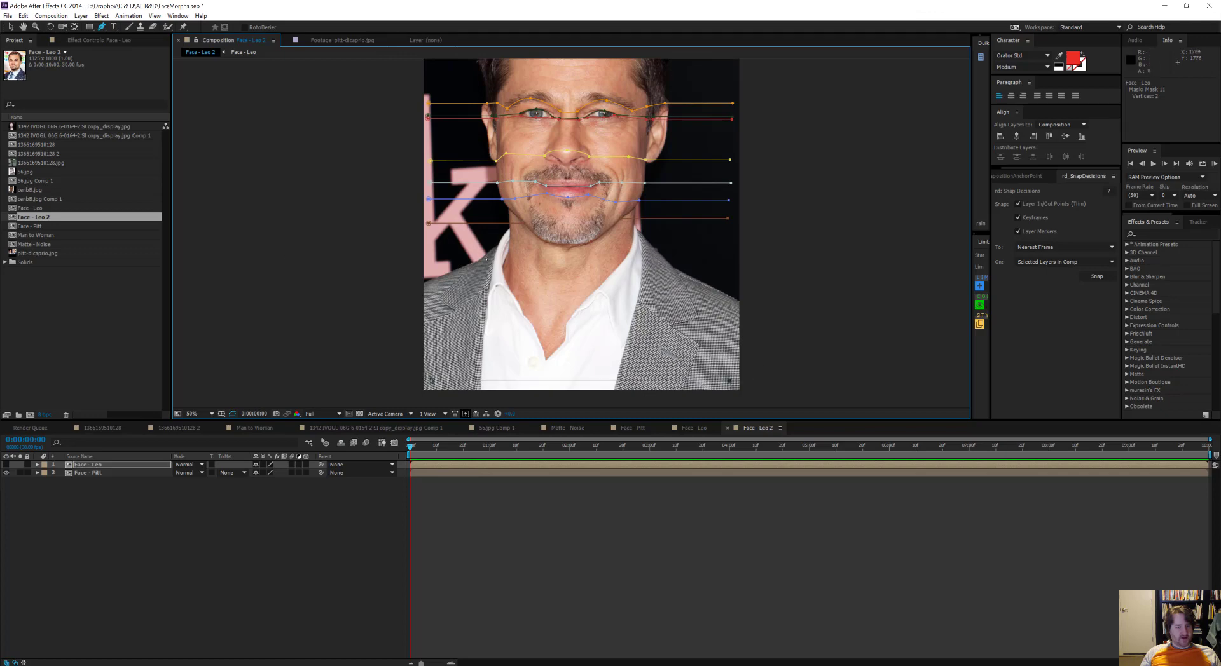
Step: Start a twelfth open mask path from the image edge along Pitt's right shoulder up to the shirt collar and neck
{"action": "left_click_drag", "start_coordinate": [398, 181], "coordinate": [403, 217]}
{"action": "scroll", "coordinate": [473, 286], "scroll_direction": "up", "scroll_amount": 2}
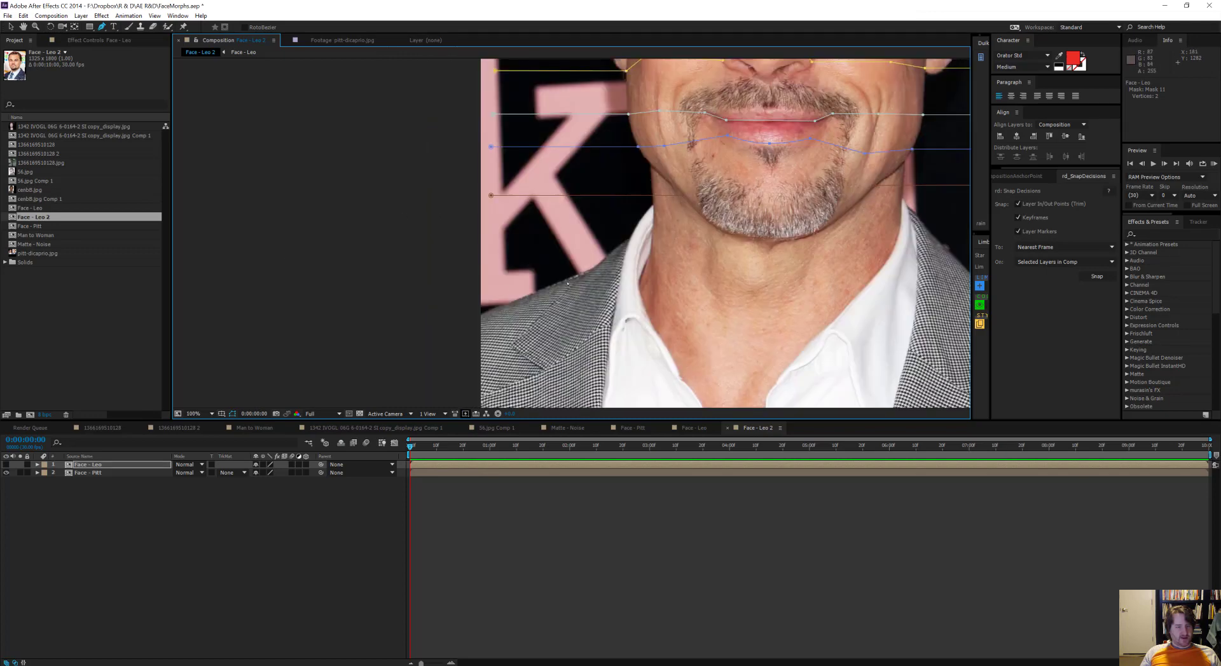
{"action": "left_click", "coordinate": [425, 332], "text": "ctrl"}
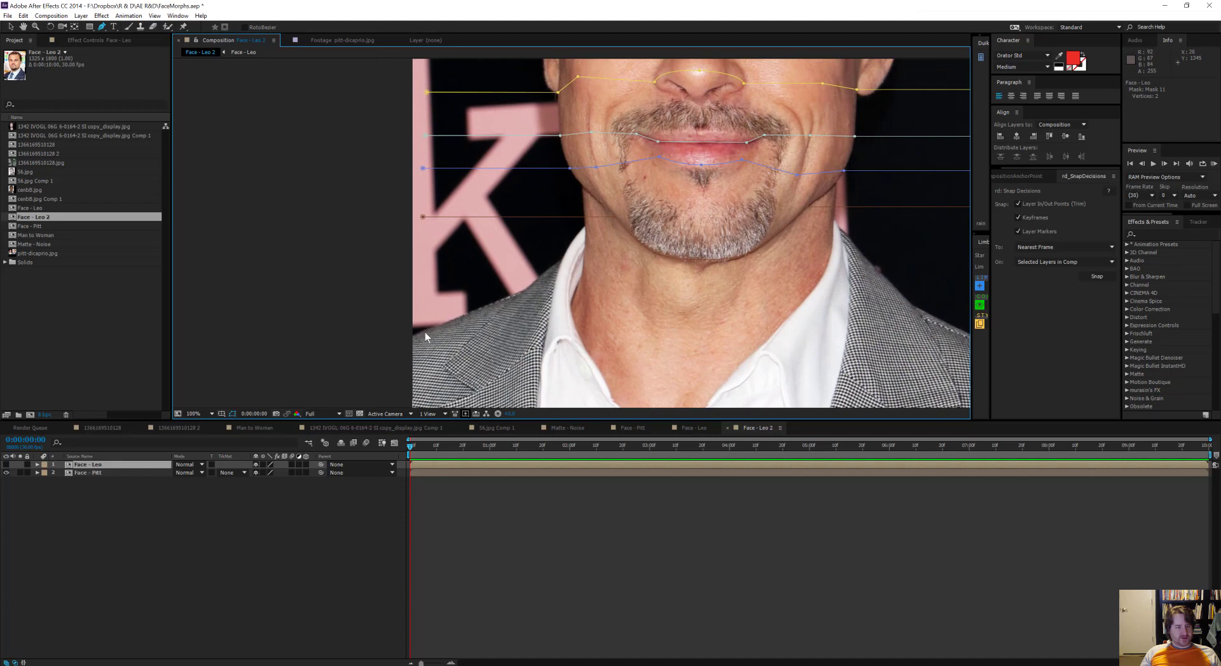
{"action": "left_click", "coordinate": [427, 330]}
{"action": "left_click", "coordinate": [560, 260]}
{"action": "left_click", "coordinate": [583, 261]}
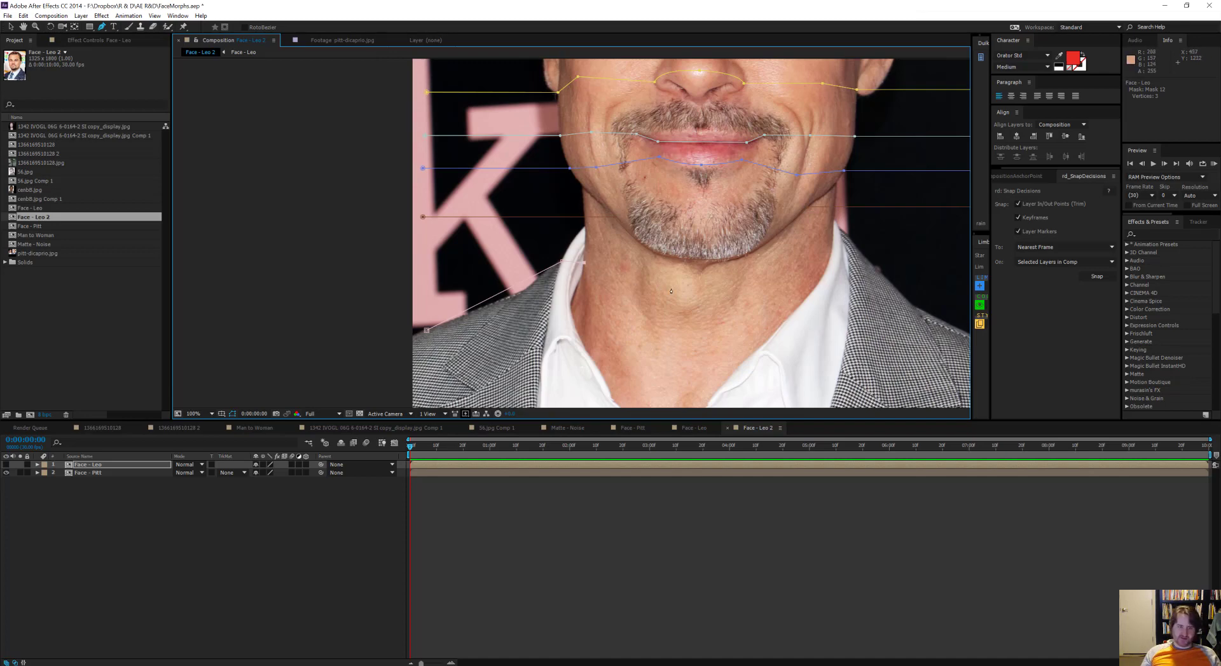
Step: Continue the shoulder path in a curve across the neck to the opposite collar and down the left shoulder to the image edge
{"action": "left_click_drag", "start_coordinate": [691, 303], "coordinate": [684, 300]}
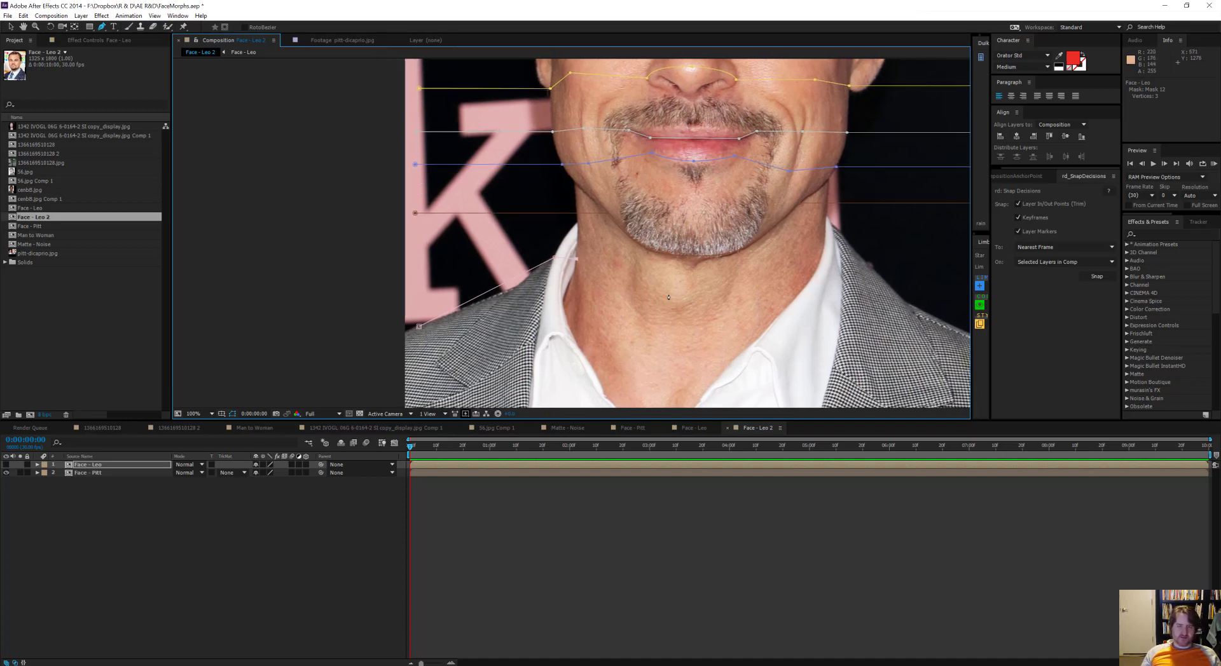
{"action": "left_click", "coordinate": [633, 311]}
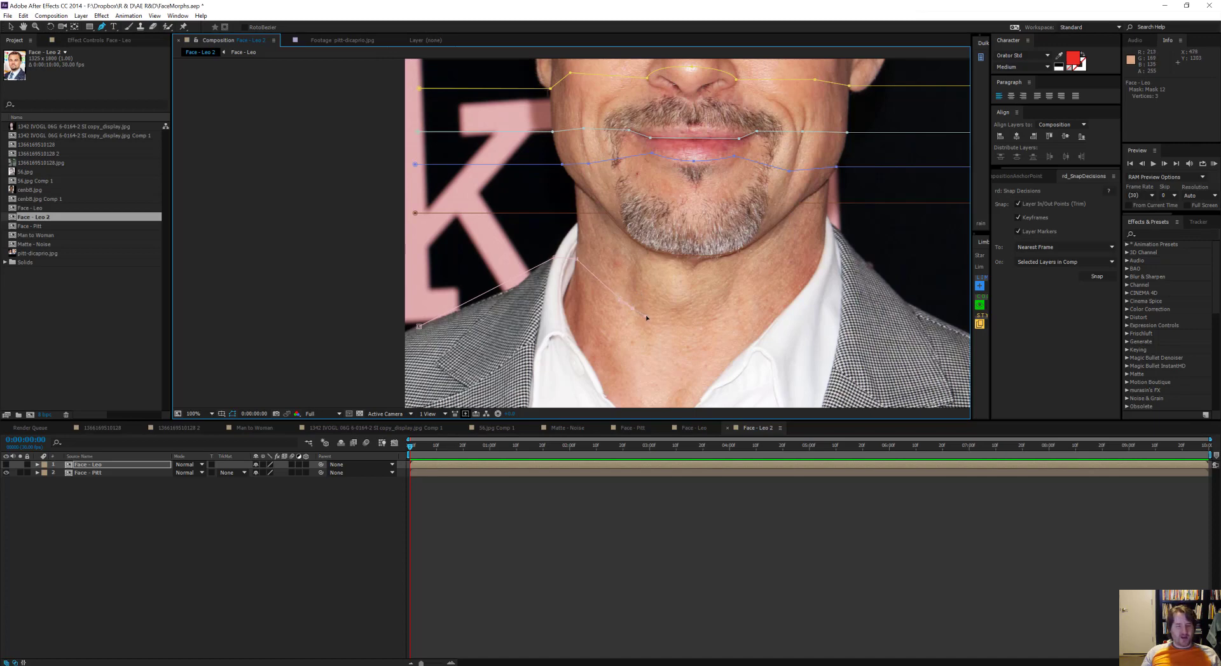
{"action": "left_click", "coordinate": [716, 321]}
{"action": "left_click_drag", "start_coordinate": [728, 313], "coordinate": [670, 301]}
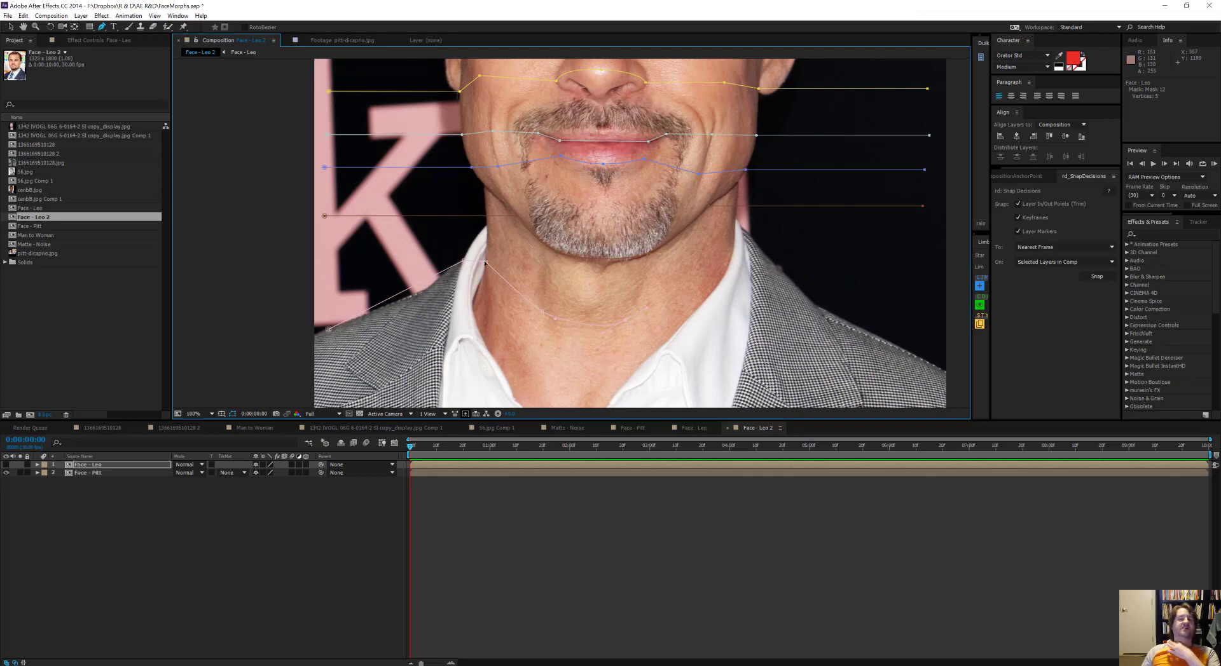
{"action": "left_click", "coordinate": [733, 241]}
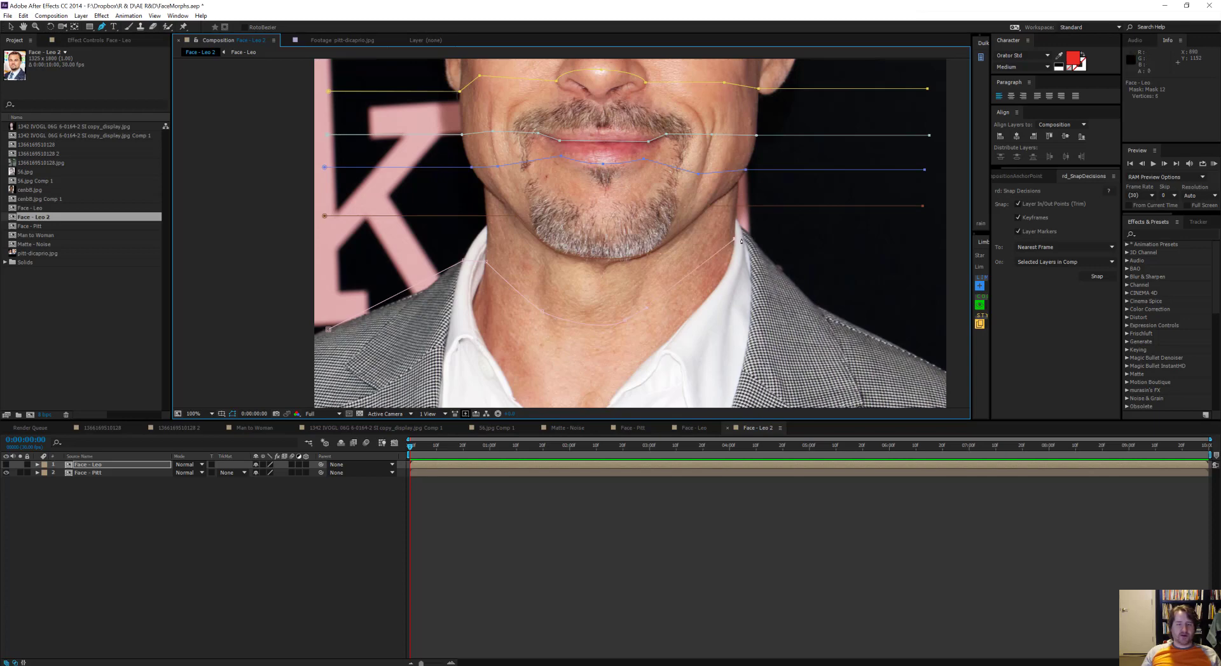
{"action": "left_click", "coordinate": [748, 245]}
{"action": "left_click", "coordinate": [928, 364]}
Step: Lower the Face - Pitt layer's opacity until the photo is nearly black
{"action": "scroll", "coordinate": [928, 364], "scroll_direction": "down", "scroll_amount": 1}
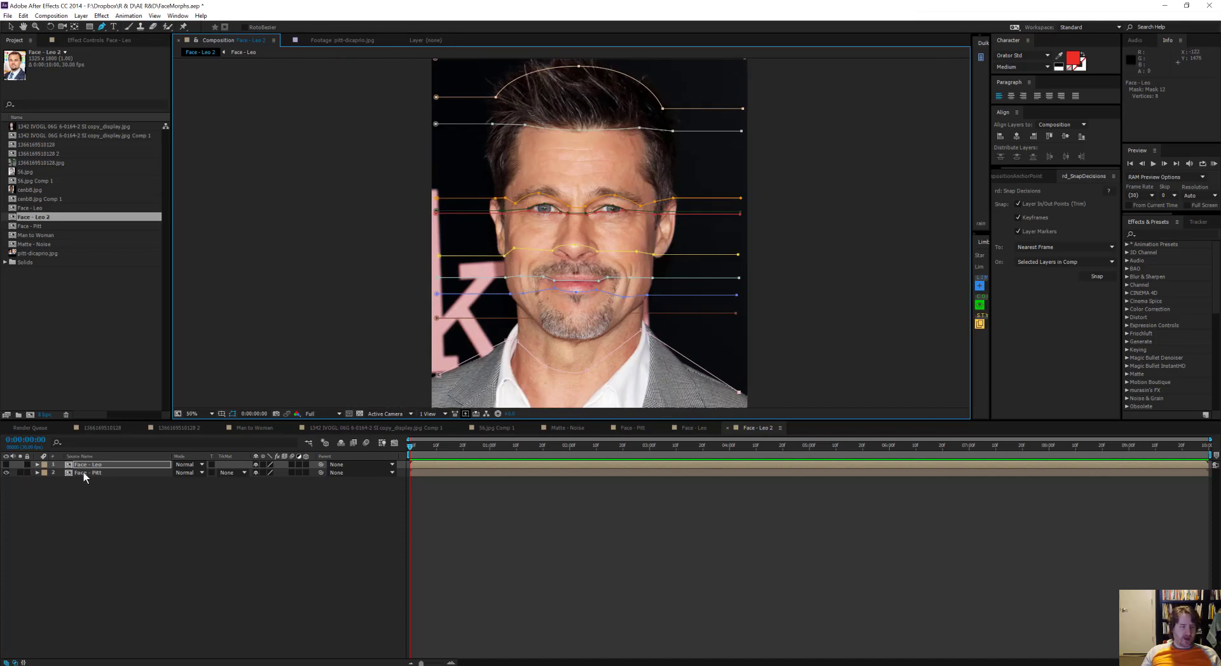
{"action": "left_click", "coordinate": [166, 474]}
{"action": "key", "text": "t"}
{"action": "left_click_drag", "start_coordinate": [260, 483], "coordinate": [145, 482]}
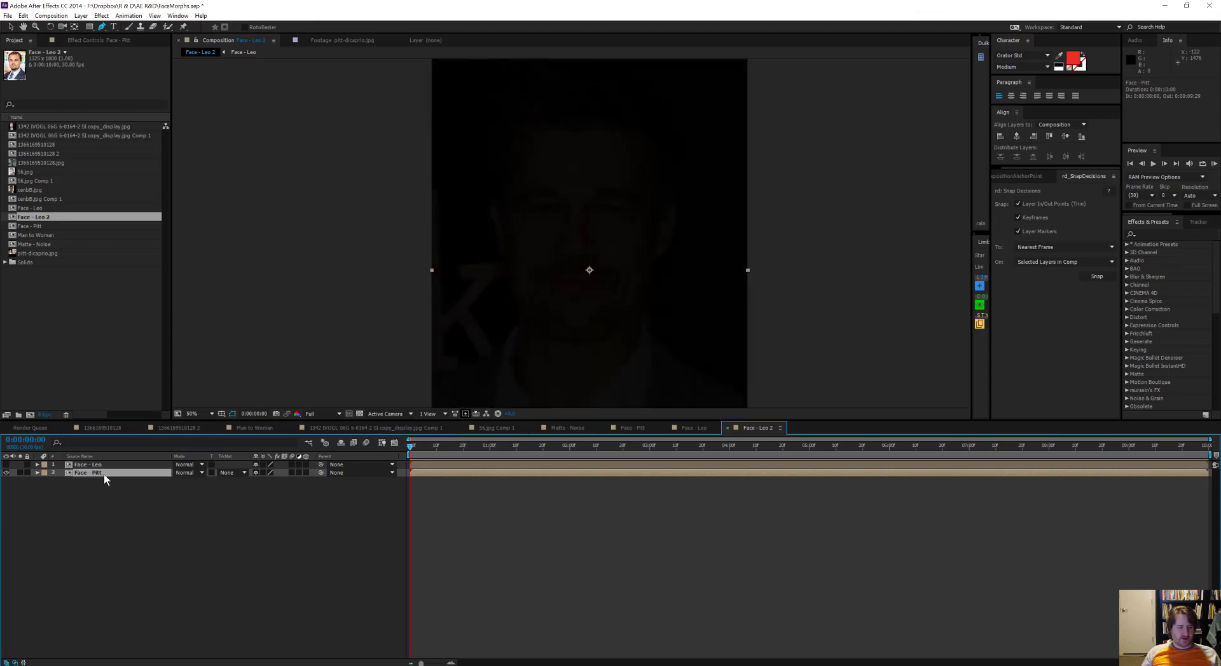
Step: Move Mask 1 through Mask 12 from the Face - Leo layer to the Face - Pitt layer by cutting and pasting them
{"action": "left_click", "coordinate": [85, 464]}
{"action": "key", "text": "m"}
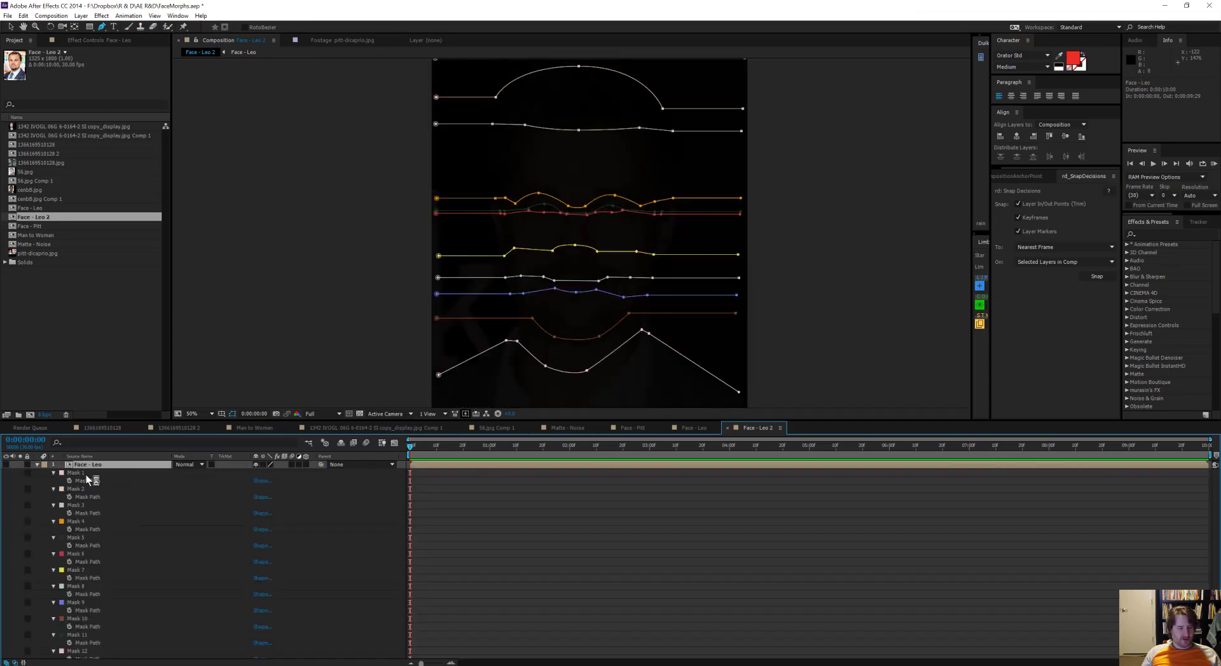
{"action": "left_click", "coordinate": [94, 475]}
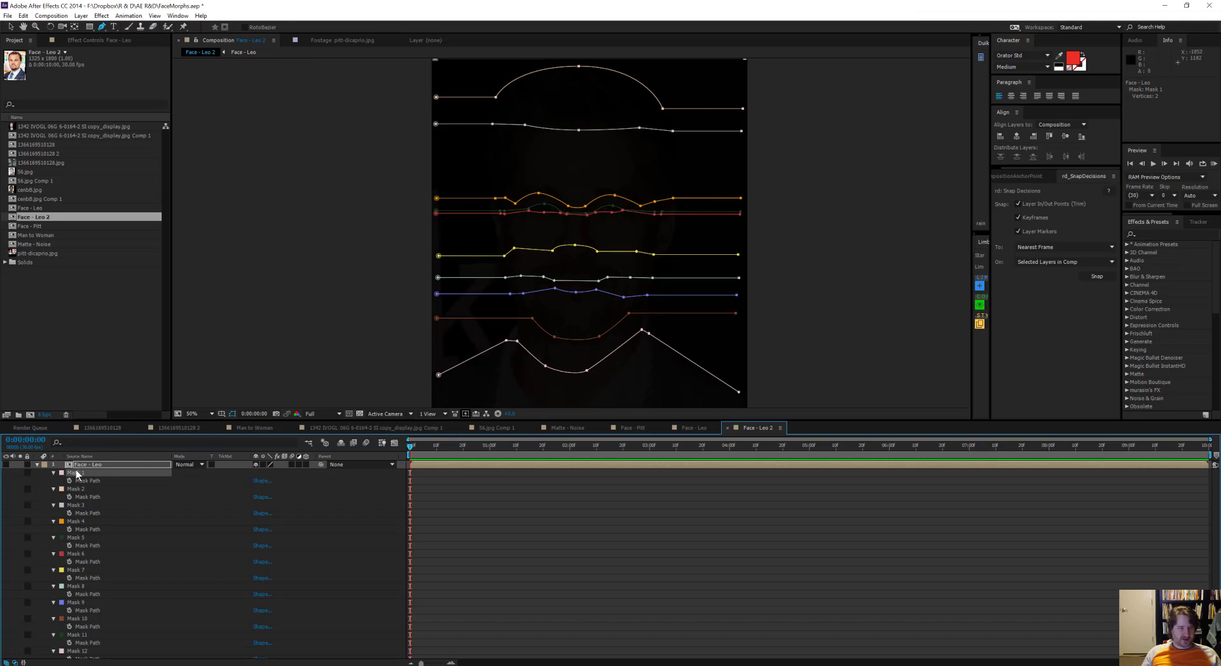
{"action": "scroll", "coordinate": [84, 486], "scroll_direction": "down", "scroll_amount": 1}
{"action": "left_click", "coordinate": [85, 638], "text": "shift"}
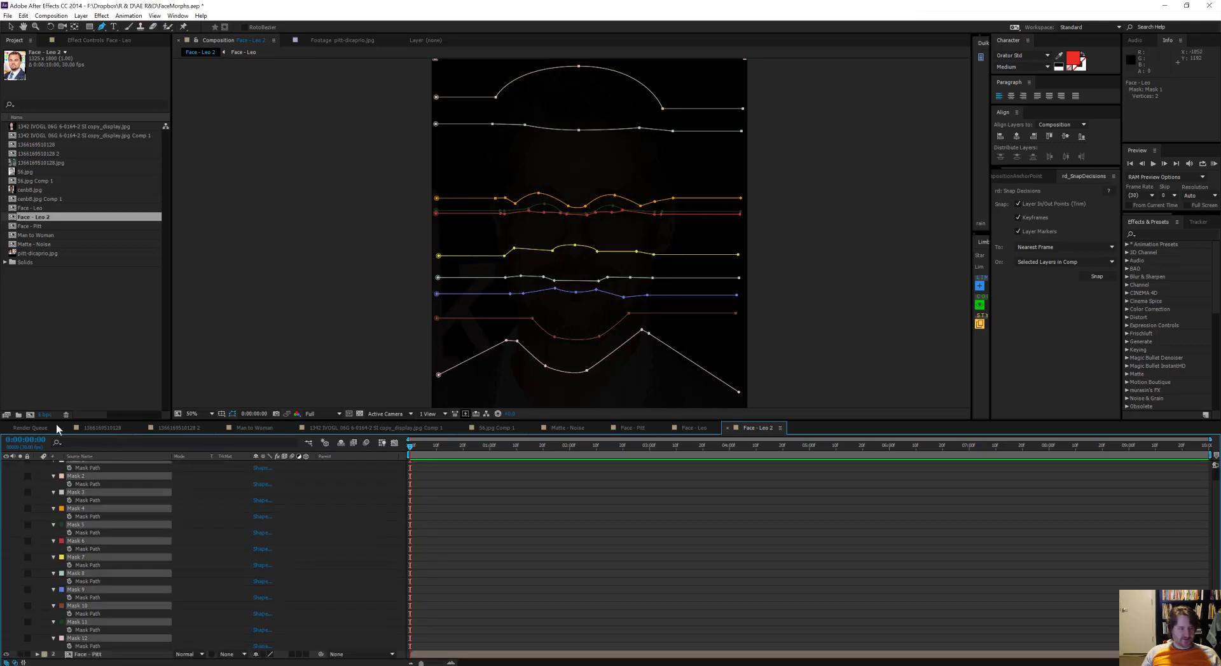
{"action": "key", "text": "ctrl+x"}
{"action": "left_click", "coordinate": [81, 473]}
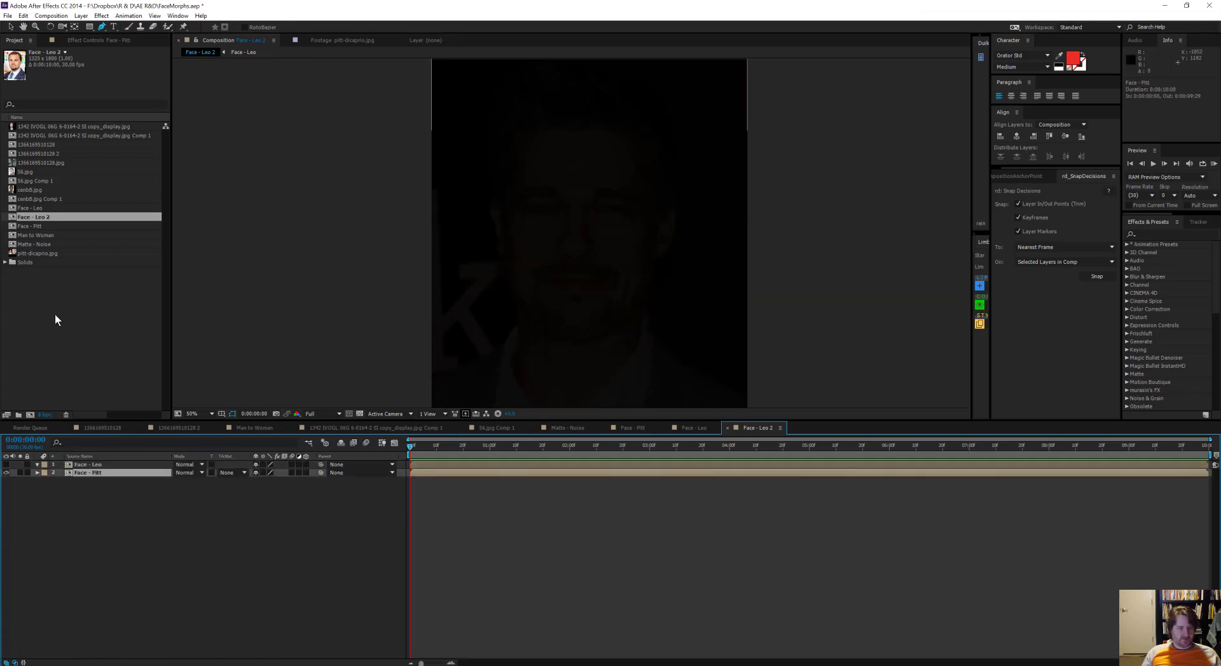
{"action": "key", "text": "ctrl+v"}
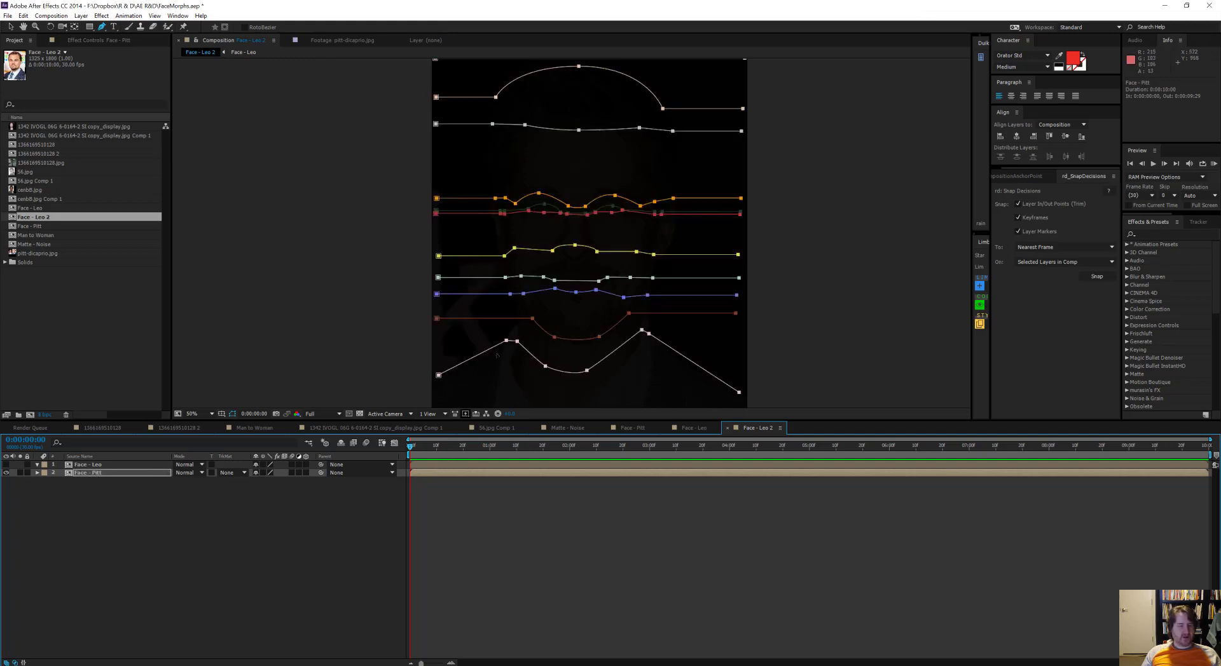
Step: Set the Face - Pitt layer's opacity to 0% so only the mask paths remain against black
{"action": "key", "text": "period"}
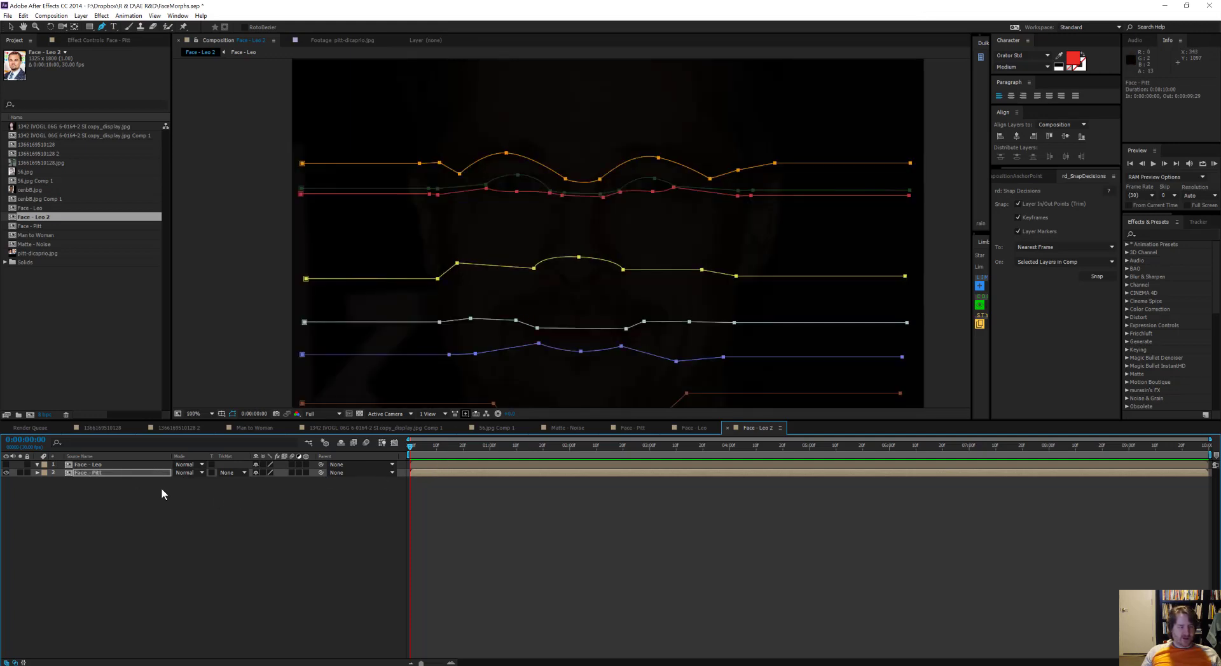
{"action": "key", "text": "t"}
{"action": "left_click", "coordinate": [254, 487]}
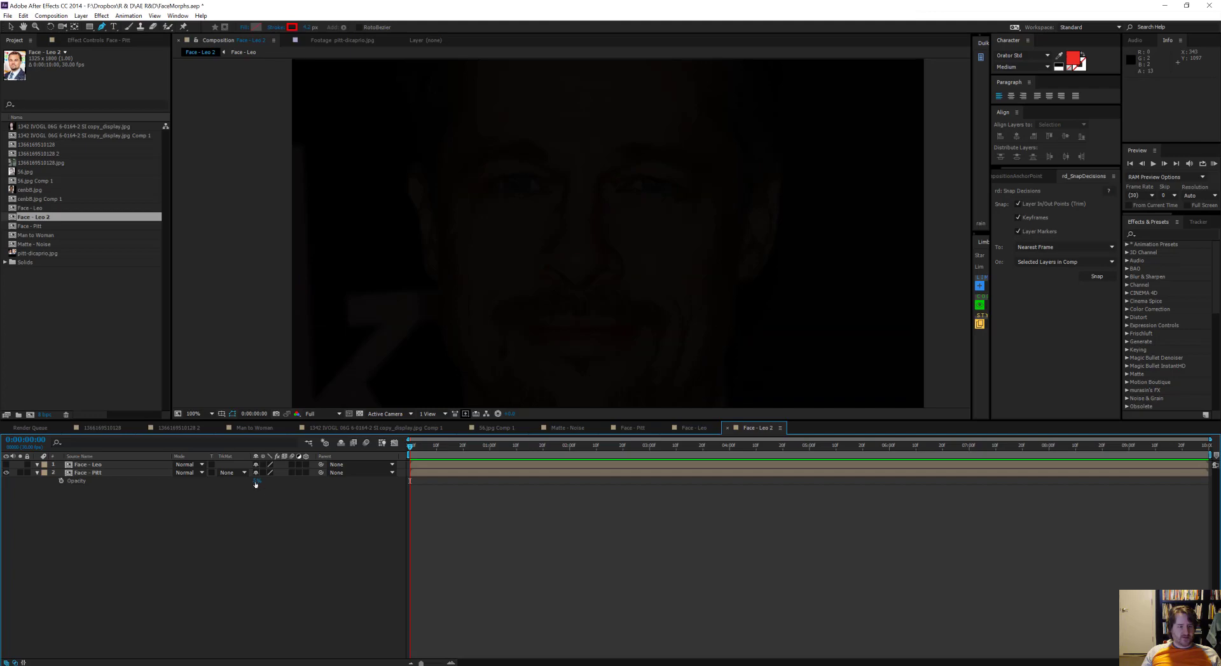
{"action": "mouse_move", "coordinate": [256, 481]}
{"action": "left_mouse_down"}
{"action": "mouse_move", "coordinate": [318, 481]}
{"action": "mouse_move", "coordinate": [257, 487]}
{"action": "left_mouse_up"}
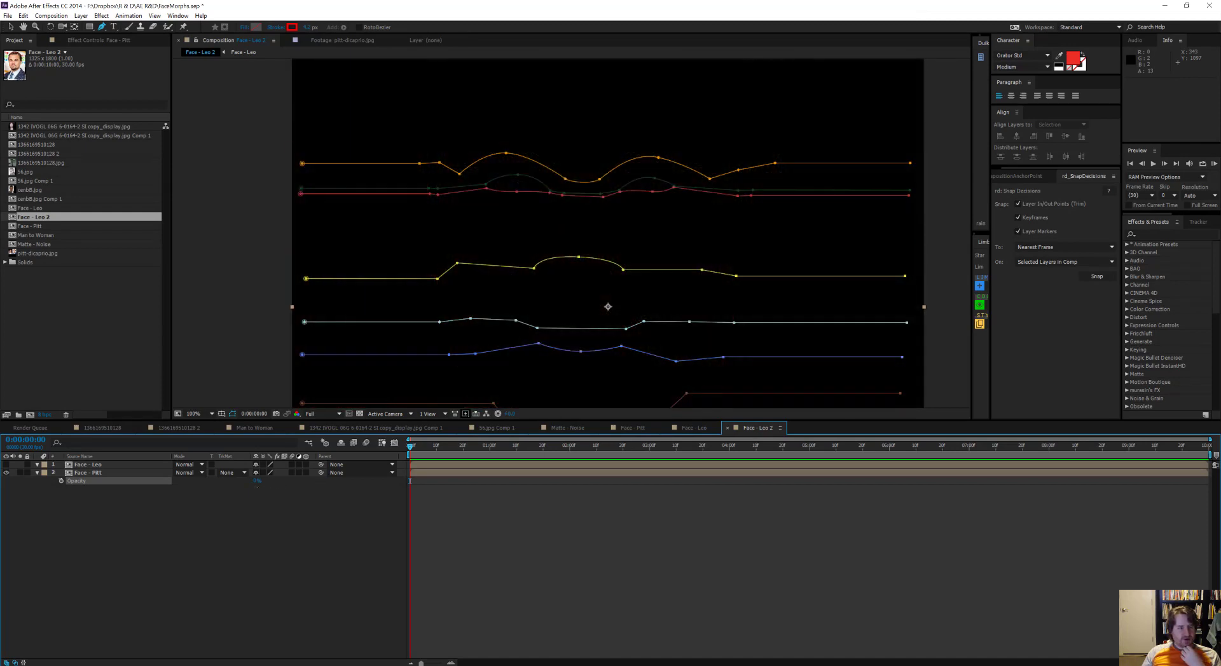
Step: Raise the Face - Pitt layer's opacity back to 100%
{"action": "scroll", "coordinate": [612, 258], "scroll_direction": "down", "scroll_amount": 1}
{"action": "left_click_drag", "start_coordinate": [614, 256], "coordinate": [586, 286]}
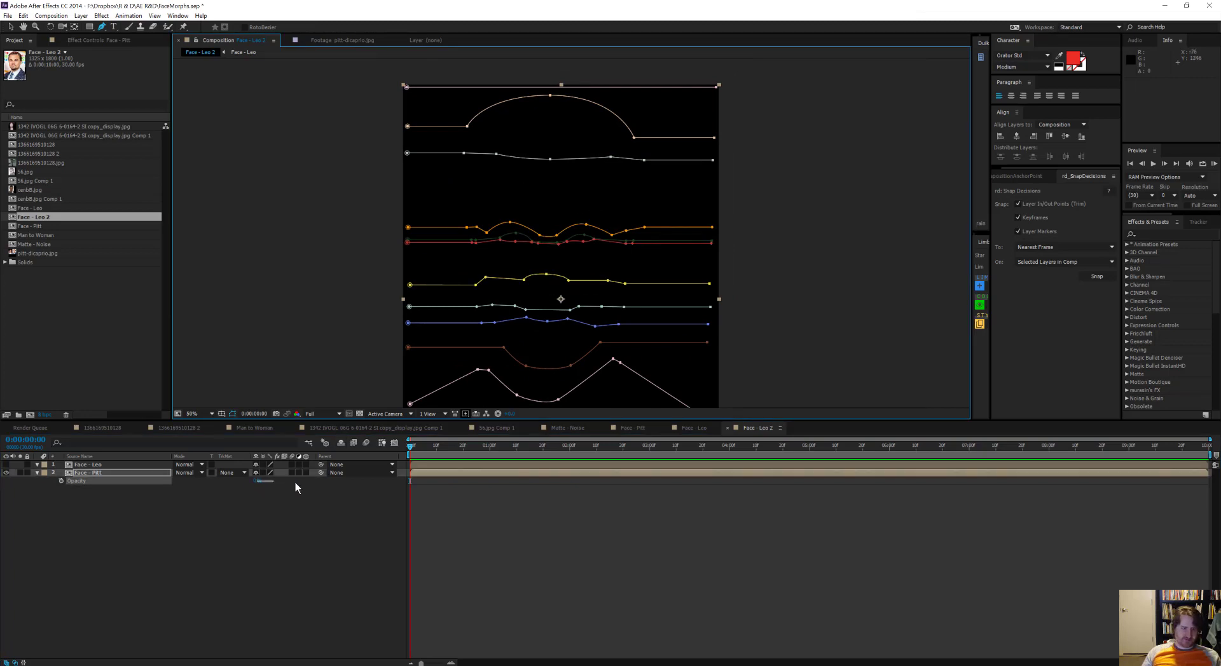
{"action": "left_click", "coordinate": [272, 487]}
{"action": "left_click_drag", "start_coordinate": [255, 485], "coordinate": [330, 486]}
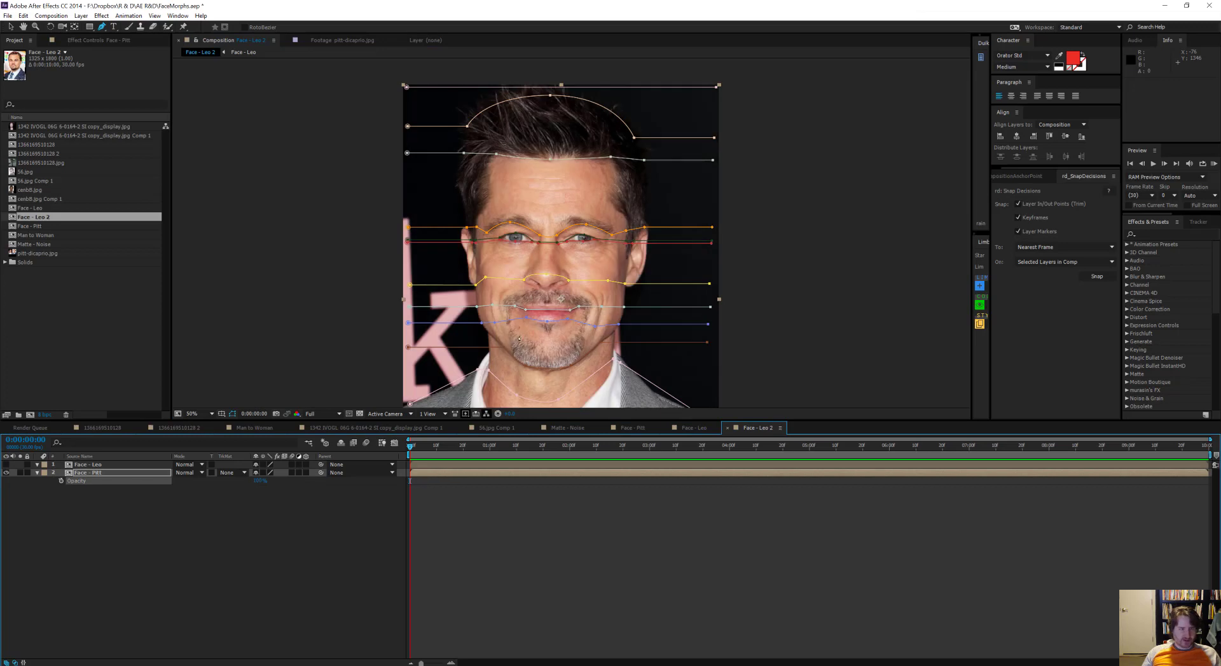
Step: Draw an open mask path from one image edge across the cheeks, under both eyes and over the nose bridge to the opposite edge
{"action": "scroll", "coordinate": [509, 264], "scroll_direction": "up", "scroll_amount": 2}
{"action": "middle_click", "coordinate": [509, 264]}
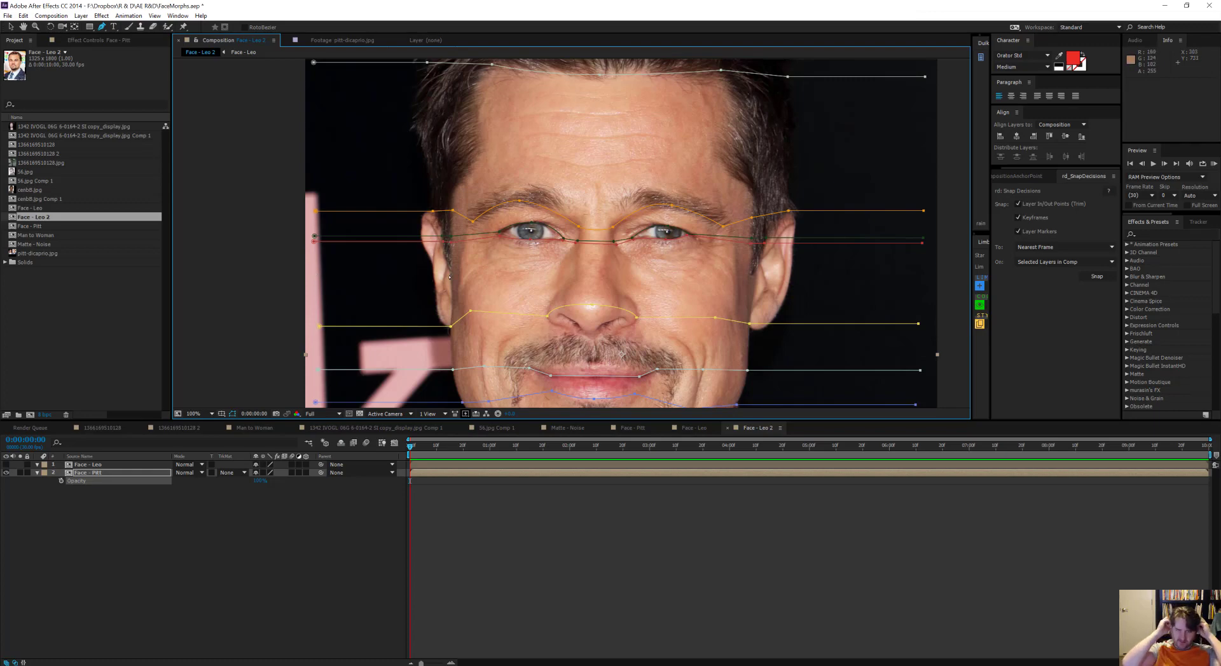
{"action": "left_click", "coordinate": [318, 278]}
{"action": "left_click", "coordinate": [452, 278]}
{"action": "left_click", "coordinate": [460, 274]}
{"action": "left_click", "coordinate": [490, 260]}
{"action": "left_click_drag", "start_coordinate": [529, 272], "coordinate": [557, 269]}
{"action": "left_click", "coordinate": [562, 260]}
{"action": "left_click", "coordinate": [627, 260]}
{"action": "left_click_drag", "start_coordinate": [672, 277], "coordinate": [688, 275]}
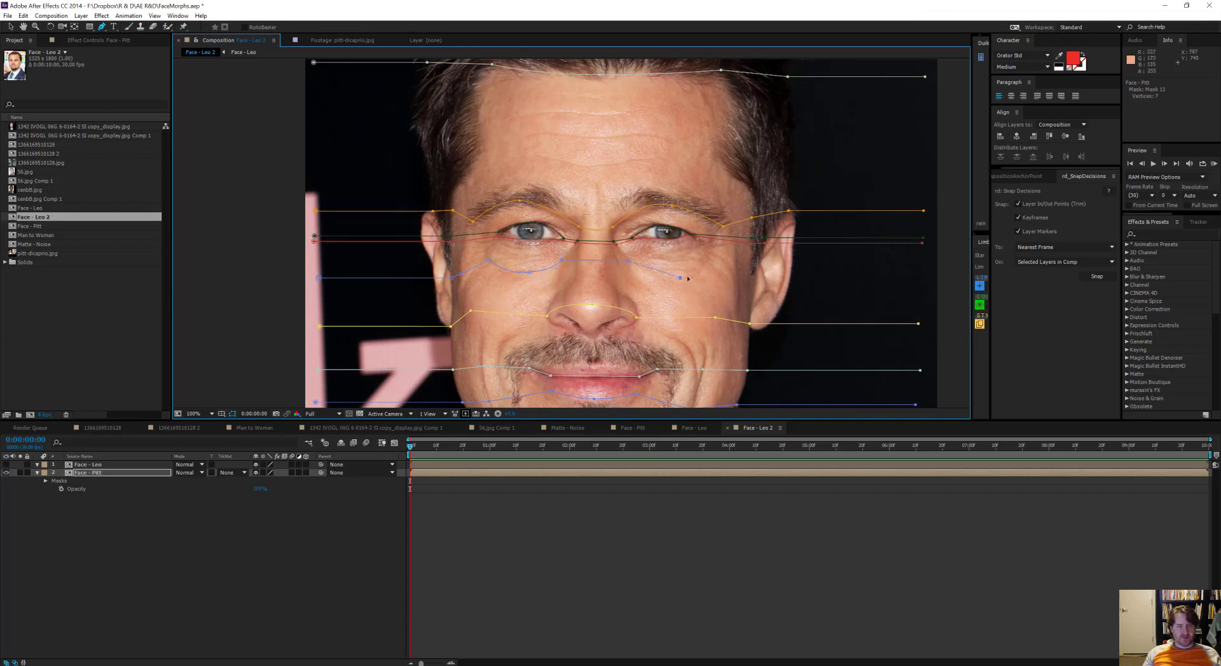
{"action": "left_click", "coordinate": [710, 254]}
{"action": "left_click", "coordinate": [754, 273]}
{"action": "left_click", "coordinate": [923, 273]}
Step: Adjust the points of the new under-eye path around the outer corner of Pitt's left-hand eye
{"action": "scroll", "coordinate": [849, 283], "scroll_direction": "up", "scroll_amount": 1}
{"action": "left_click_drag", "start_coordinate": [430, 249], "coordinate": [421, 254]}
{"action": "left_click_drag", "start_coordinate": [273, 236], "coordinate": [297, 213]}
{"action": "left_click_drag", "start_coordinate": [292, 224], "coordinate": [655, 220]}
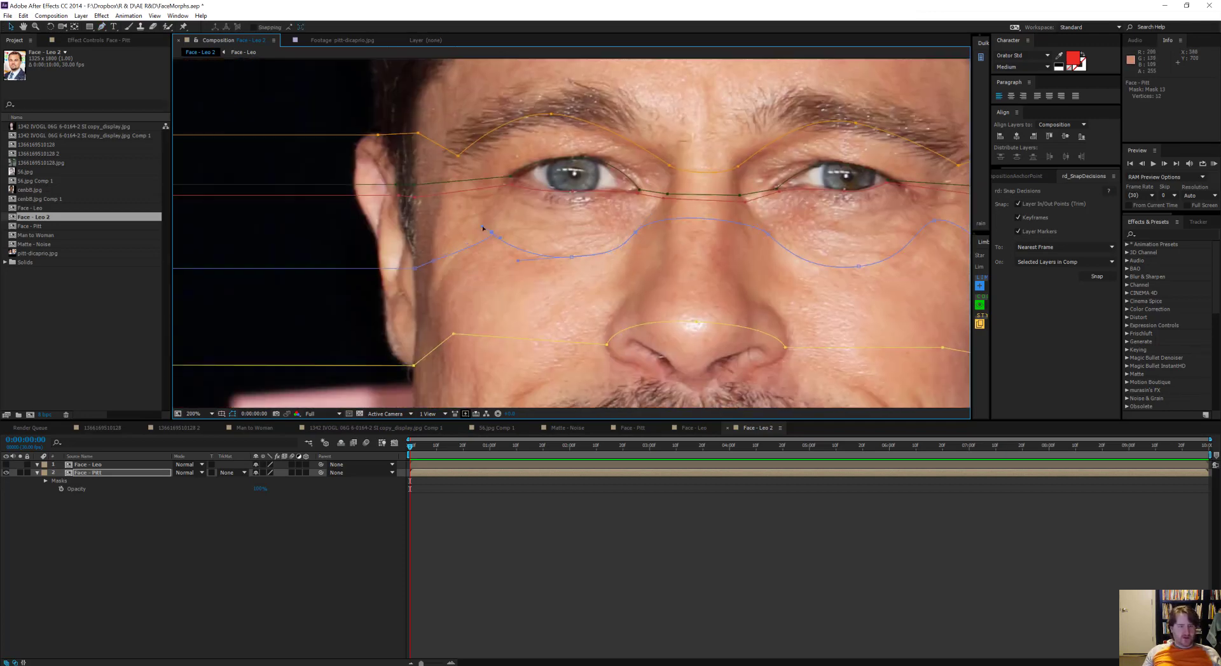
{"action": "left_click_drag", "start_coordinate": [490, 232], "coordinate": [513, 240]}
{"action": "scroll", "coordinate": [512, 245], "scroll_direction": "down", "scroll_amount": 4}
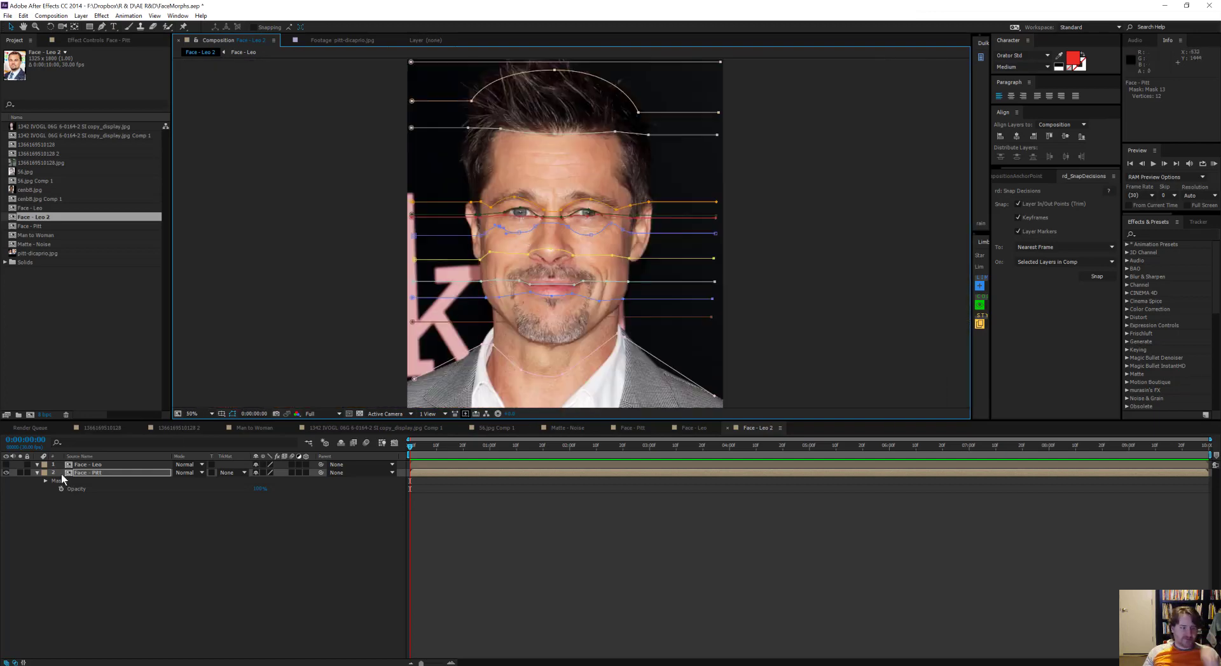
Step: Make the Face - Leo layer visible and compare the mask paths with Leo's features
{"action": "left_click_drag", "start_coordinate": [260, 488], "coordinate": [305, 495]}
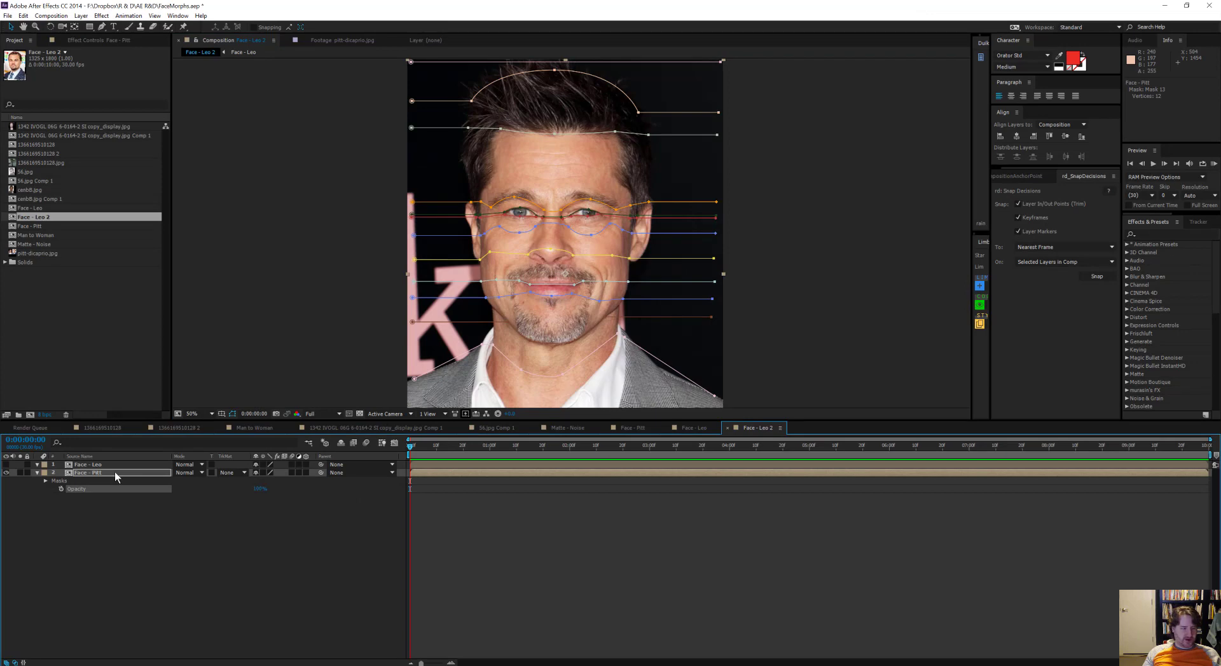
{"action": "left_click", "coordinate": [7, 465]}
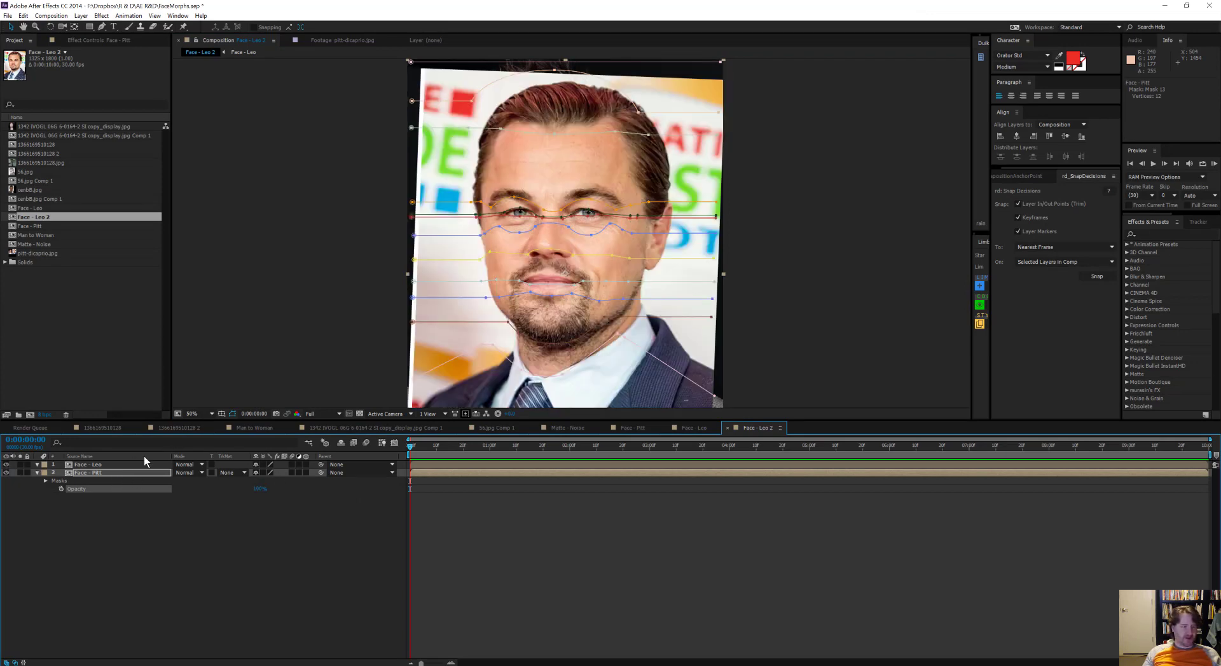
{"action": "key", "text": "period"}
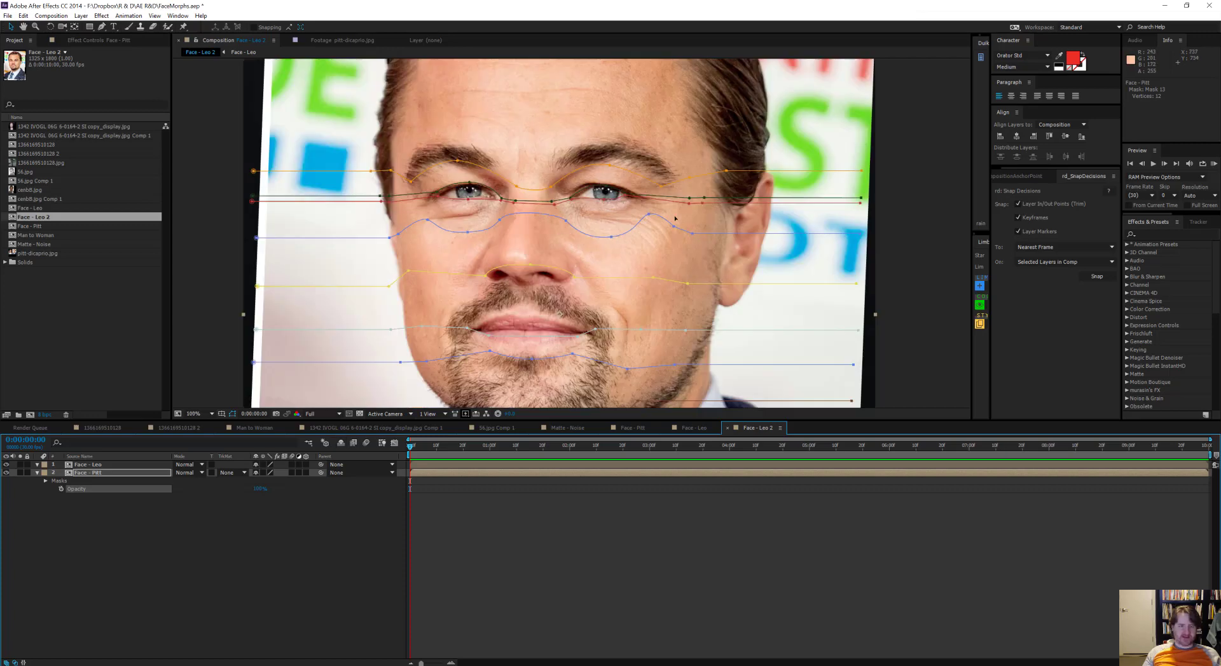
{"action": "key", "text": "comma"}
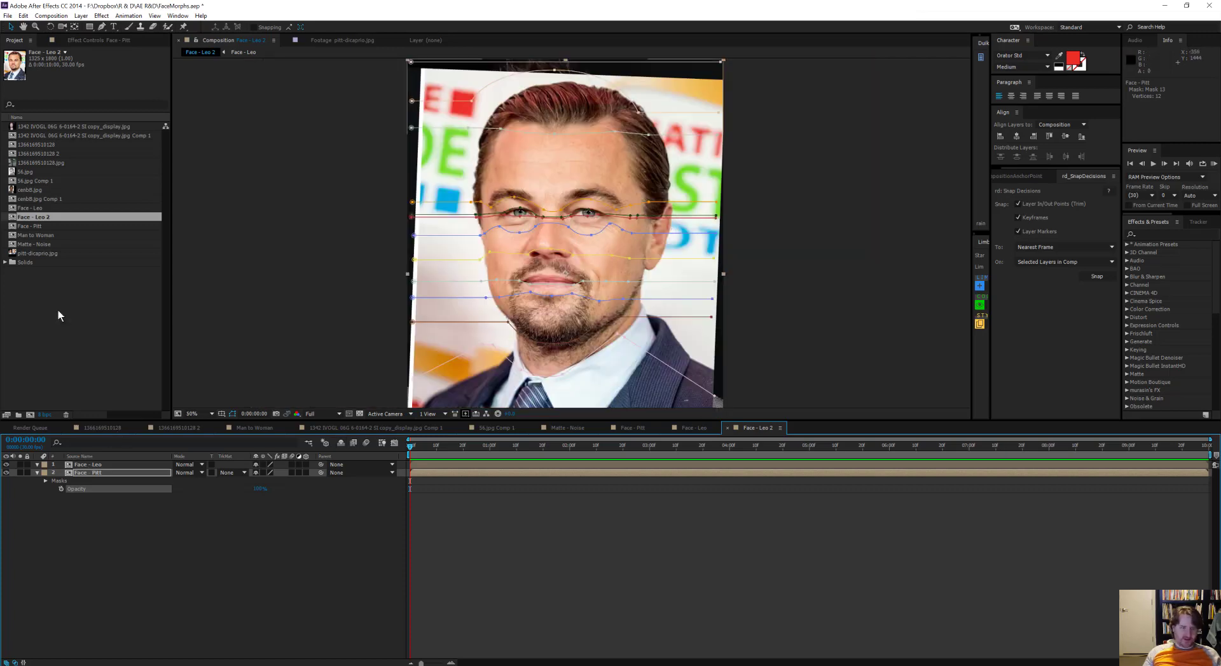
Step: Add a Mask Path keyframe at the first frame to all thirteen masks on the Face - Pitt layer
{"action": "left_click", "coordinate": [85, 465]}
{"action": "left_click", "coordinate": [83, 472]}
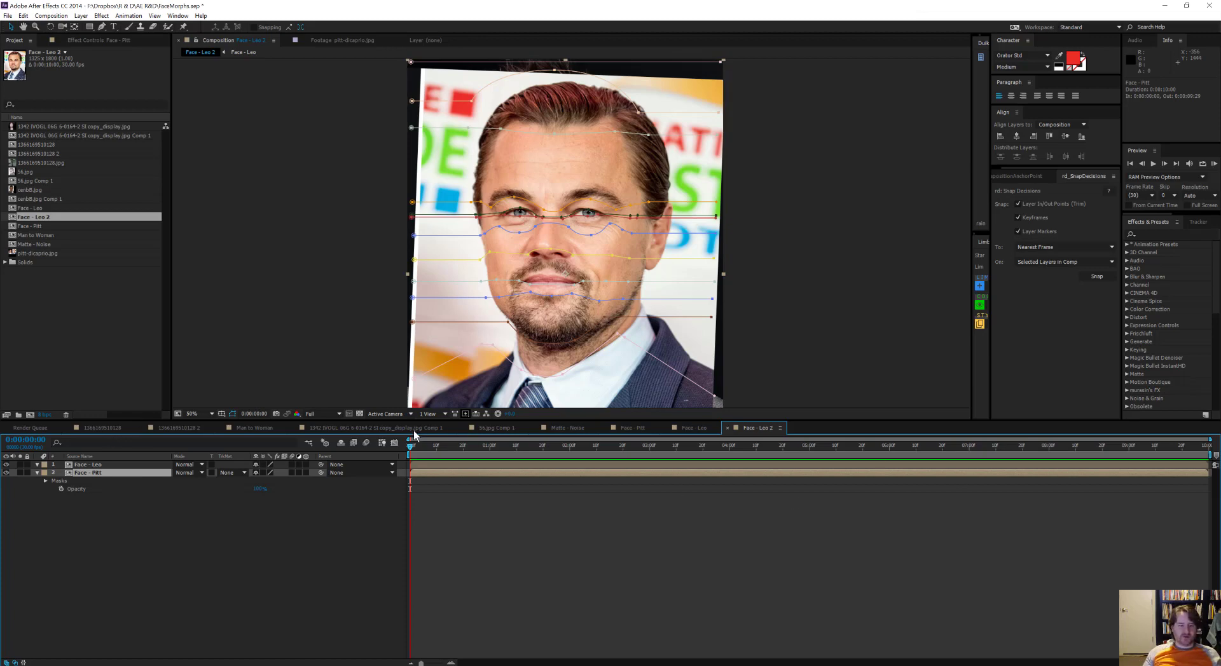
{"action": "left_click_drag", "start_coordinate": [498, 449], "coordinate": [1180, 474]}
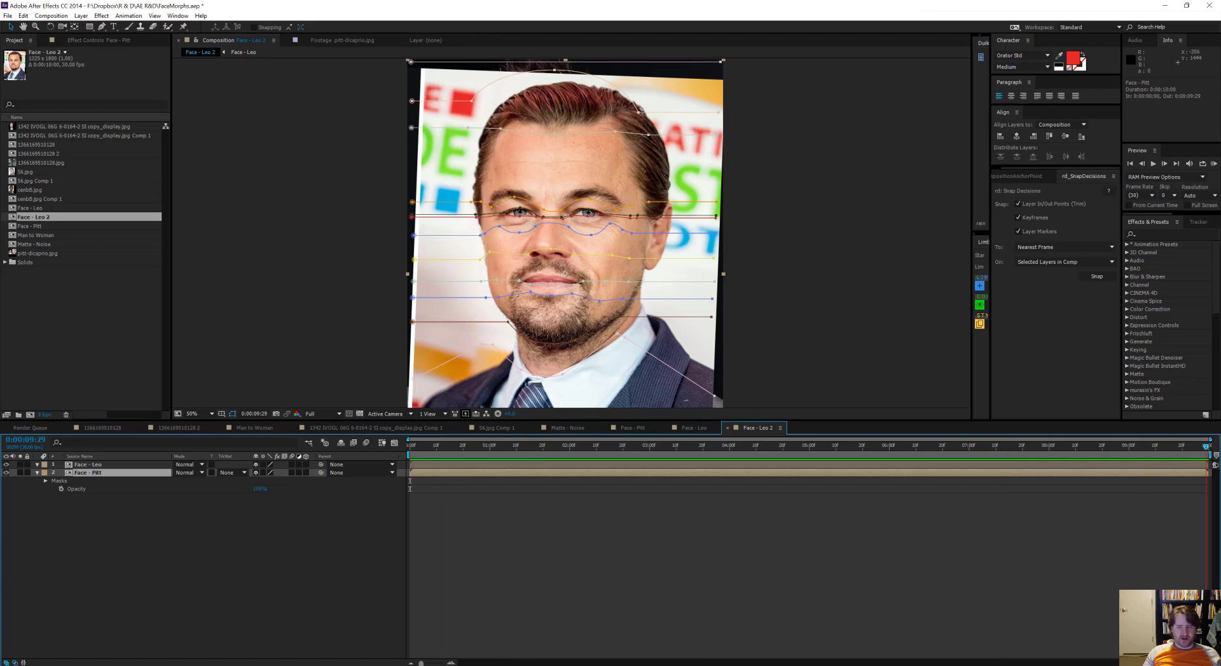
{"action": "key", "text": "Home"}
{"action": "key", "text": "m"}
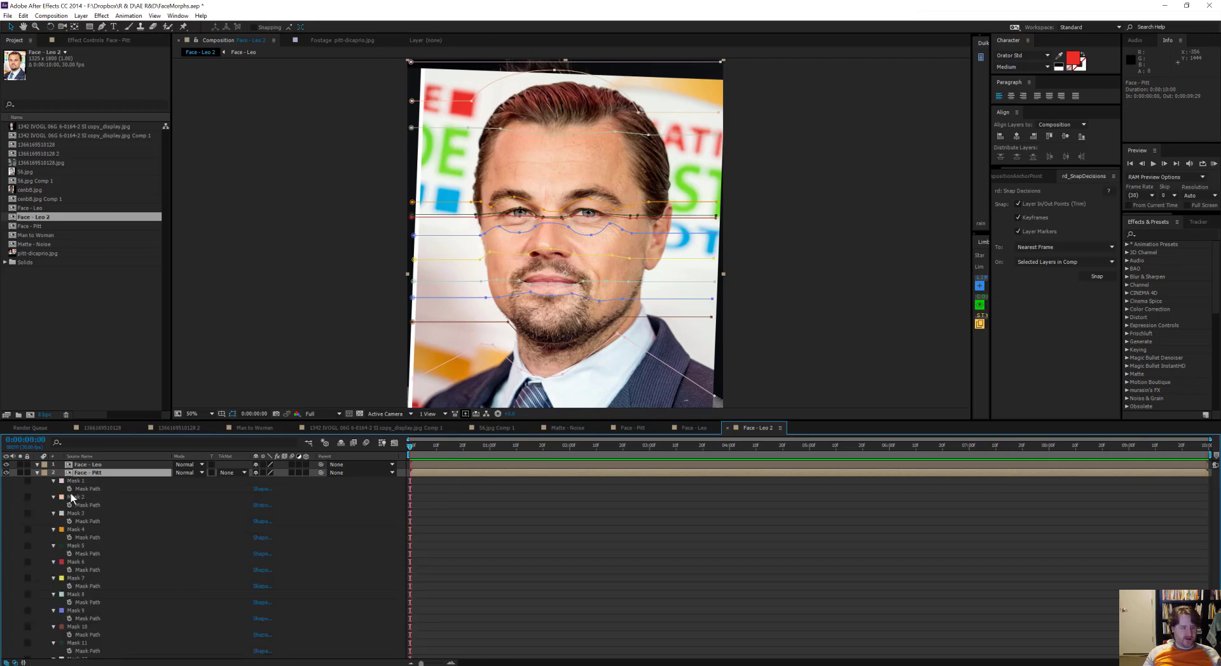
{"action": "left_click", "coordinate": [86, 488]}
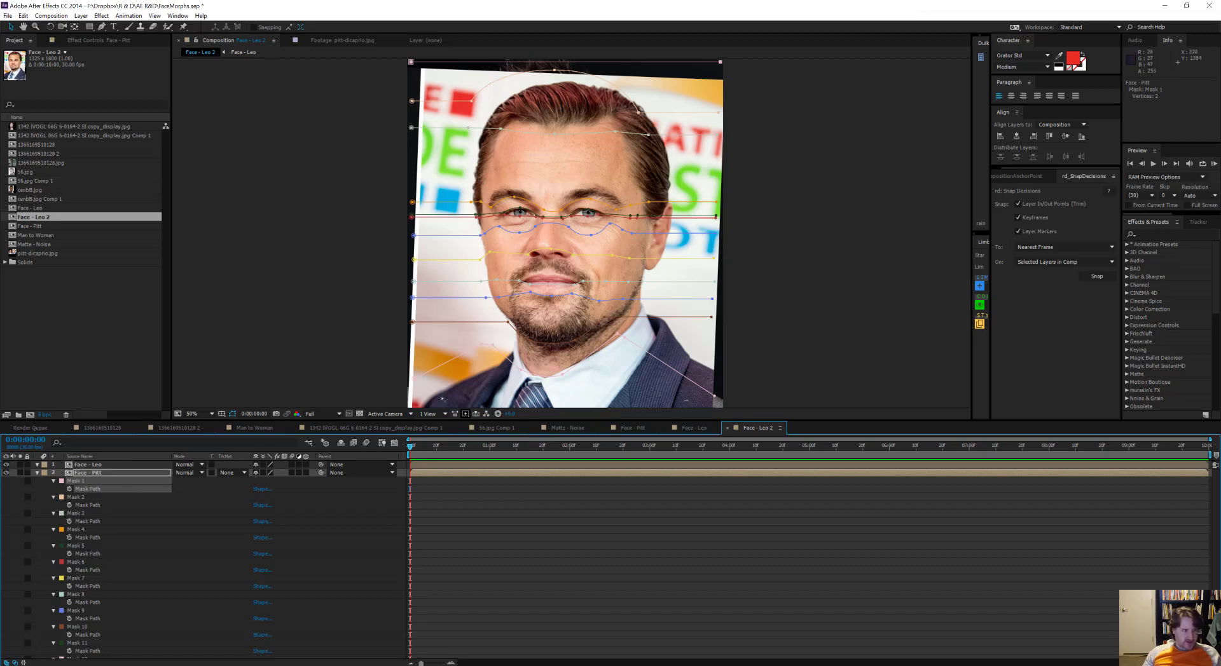
{"action": "scroll", "coordinate": [121, 608], "scroll_direction": "down", "scroll_amount": 3}
{"action": "left_click", "coordinate": [80, 649], "text": "shift"}
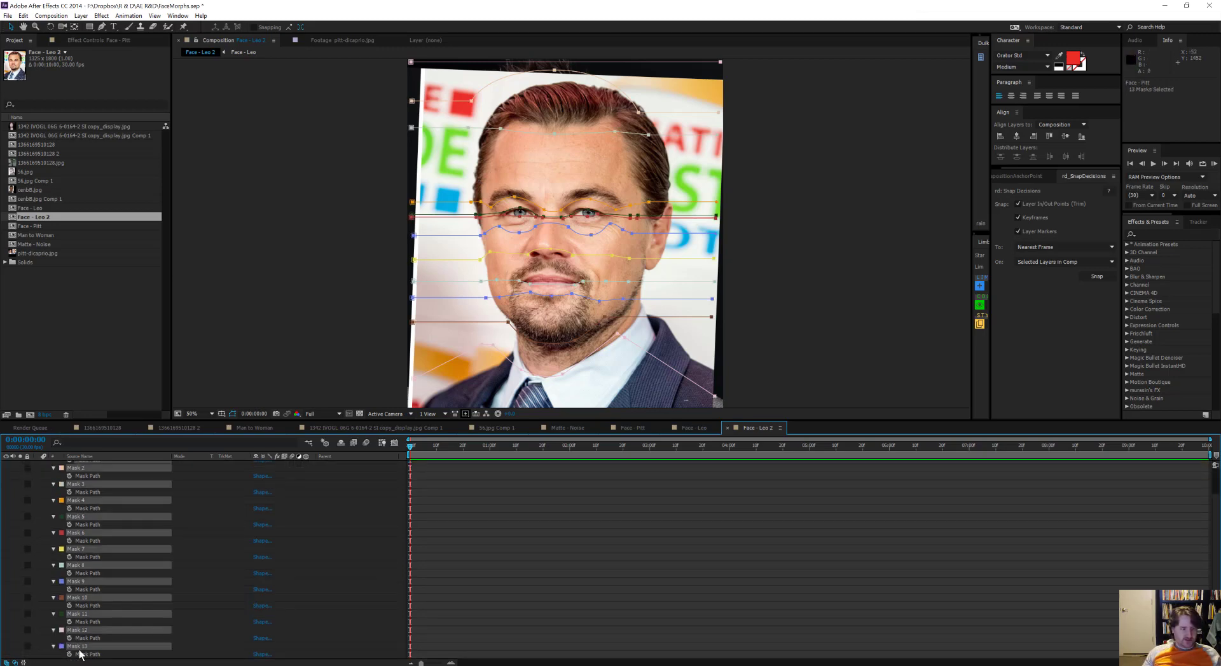
{"action": "key", "text": "alt+shift+m"}
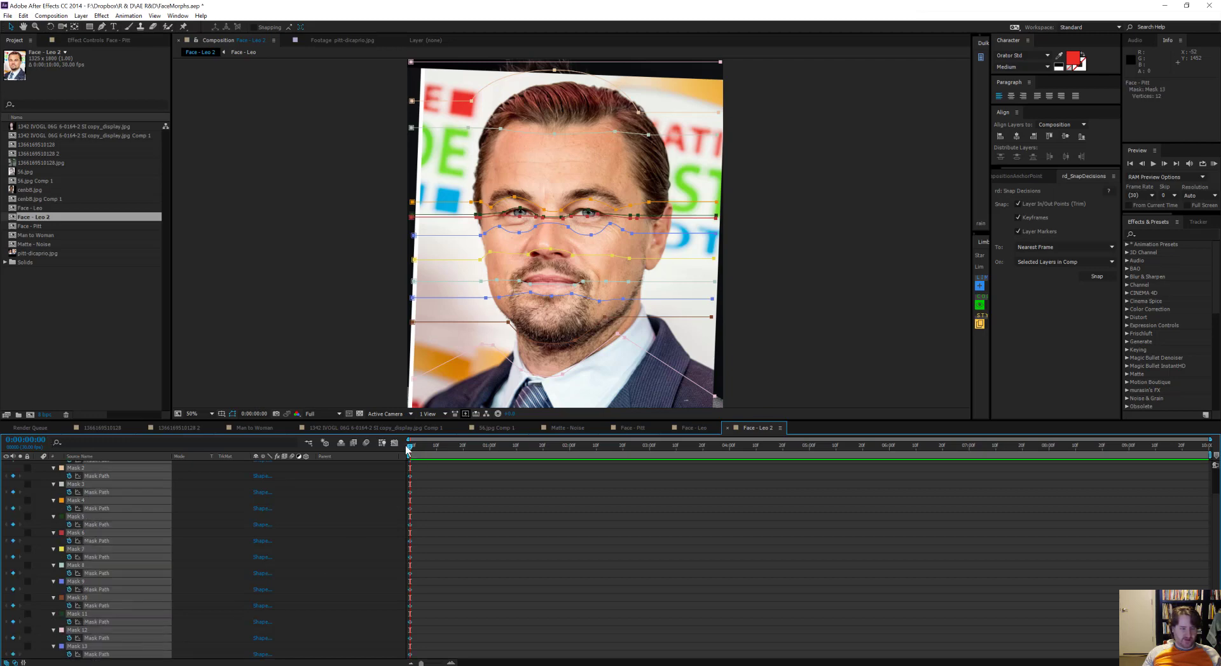
Step: Hide the switches and modes columns to widen the timeline and return to the first frame
{"action": "left_click_drag", "start_coordinate": [408, 447], "coordinate": [442, 447]}
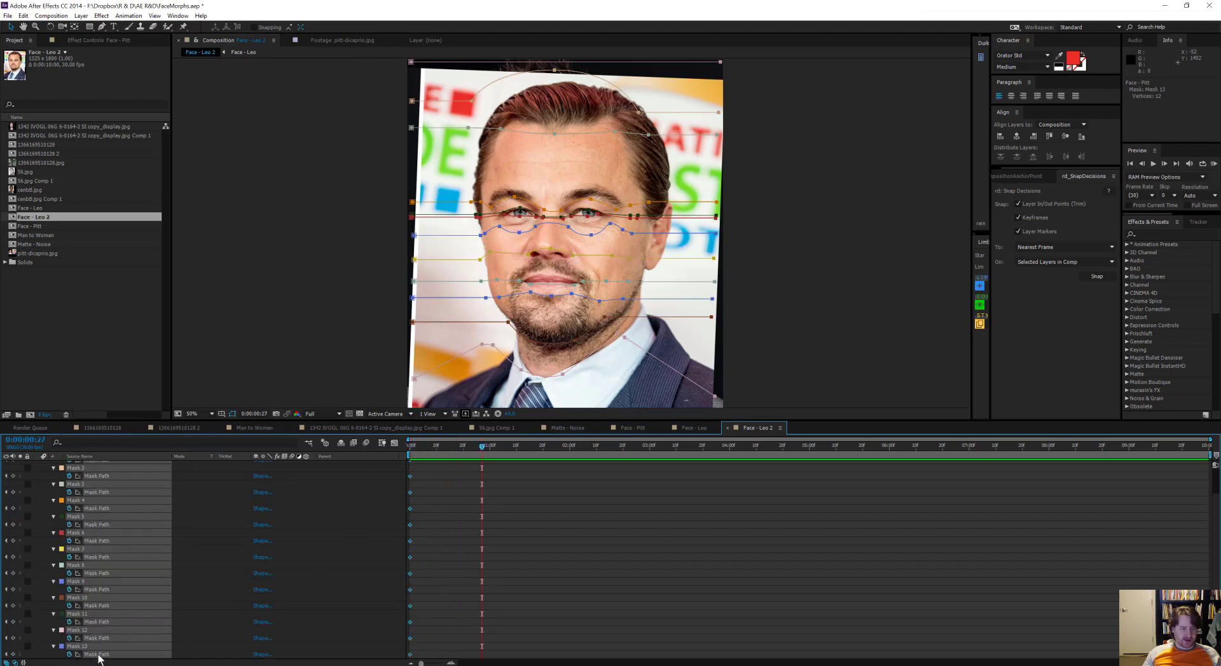
{"action": "left_click", "coordinate": [15, 663]}
{"action": "left_click", "coordinate": [7, 663]}
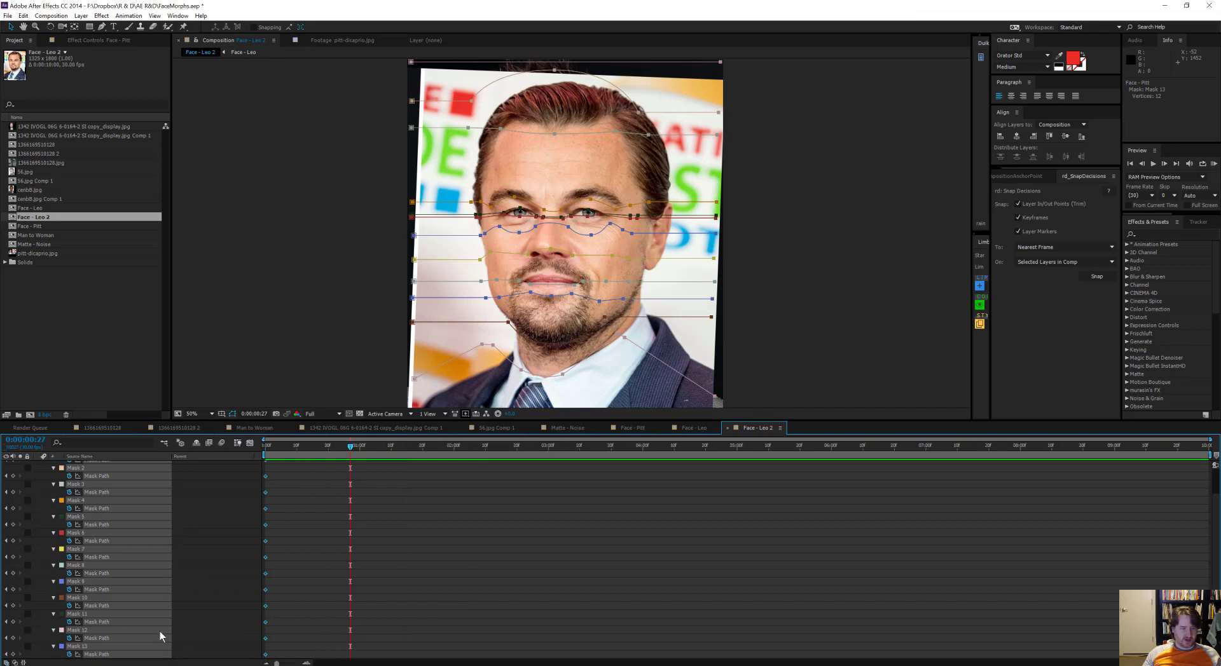
{"action": "left_click_drag", "start_coordinate": [318, 446], "coordinate": [259, 454]}
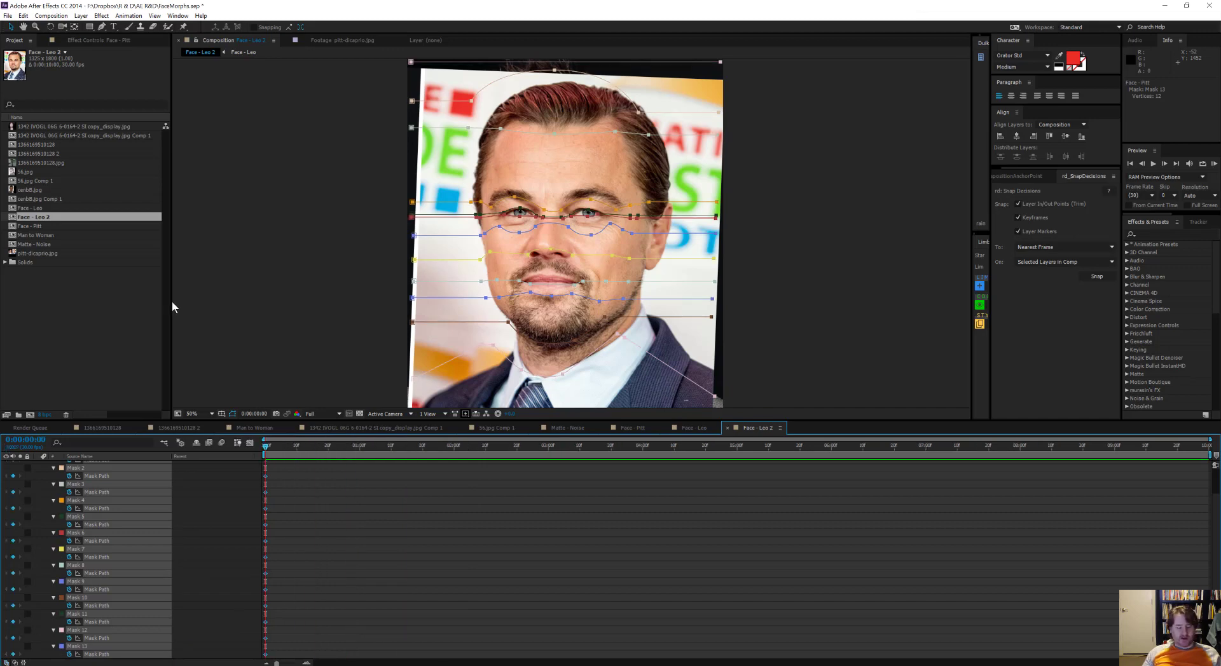
Step: Display the Face - Pitt layer's keyframed mask paths and go to the last frame, 0:00:09:29
{"action": "key", "text": "u"}
{"action": "key", "text": "u"}
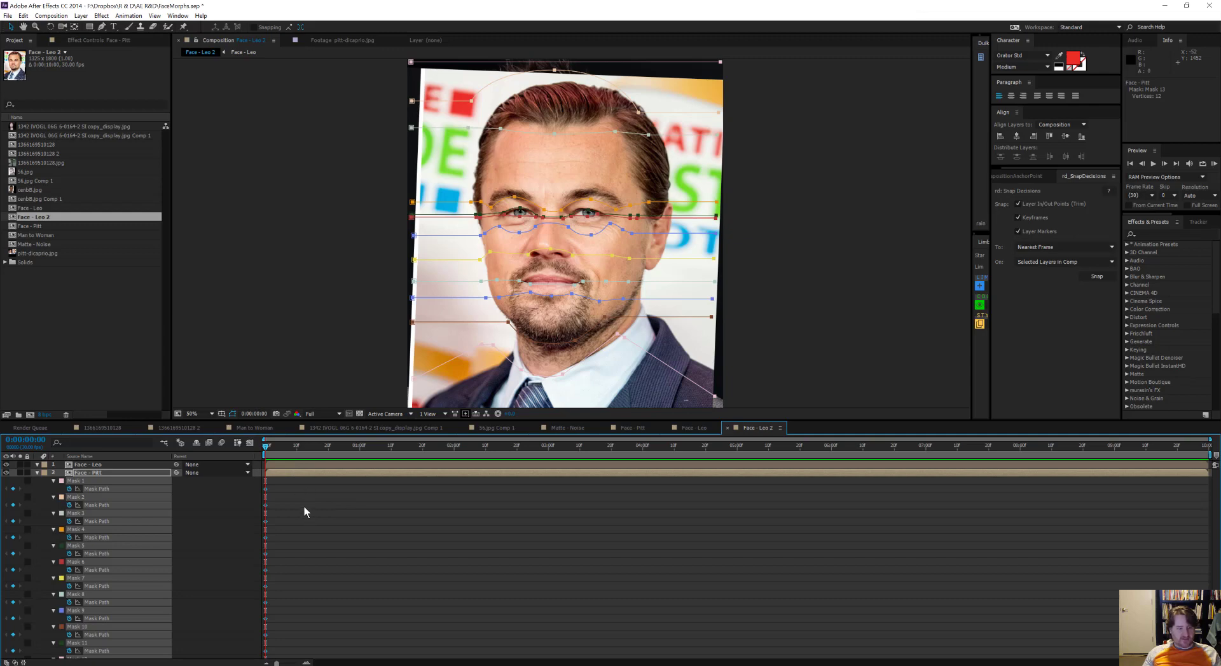
{"action": "key", "text": "u"}
{"action": "key", "text": "u"}
{"action": "left_click_drag", "start_coordinate": [275, 449], "coordinate": [647, 478]}
{"action": "left_click", "coordinate": [1206, 446]}
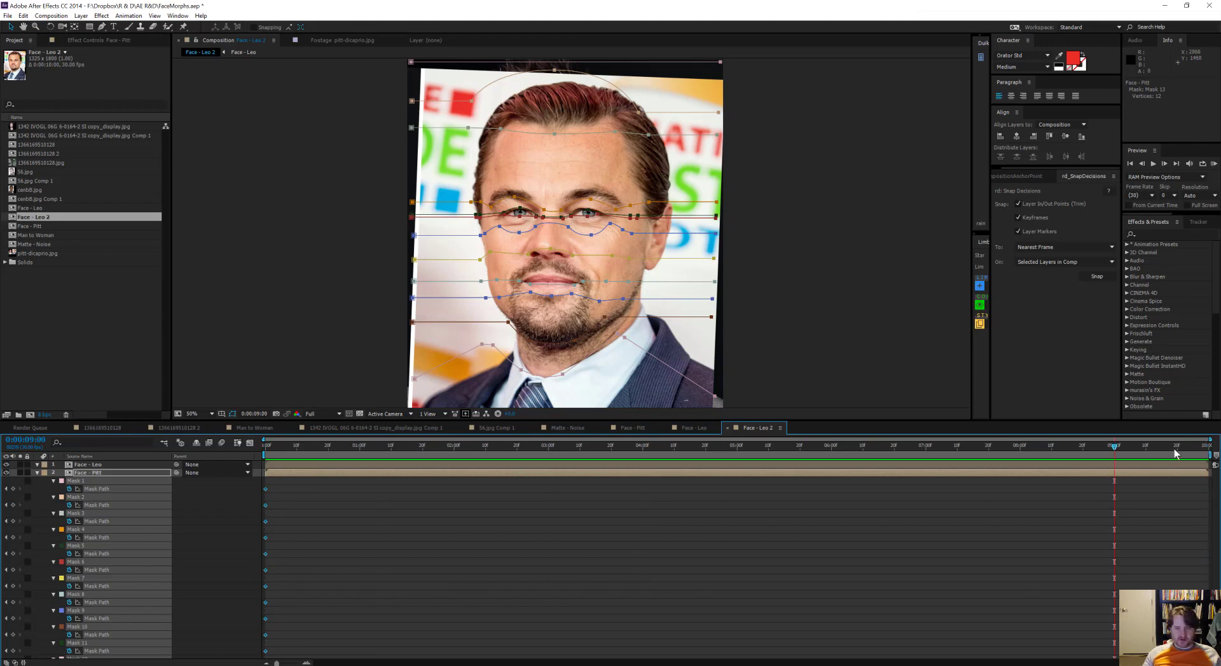
{"action": "left_click", "coordinate": [1206, 447]}
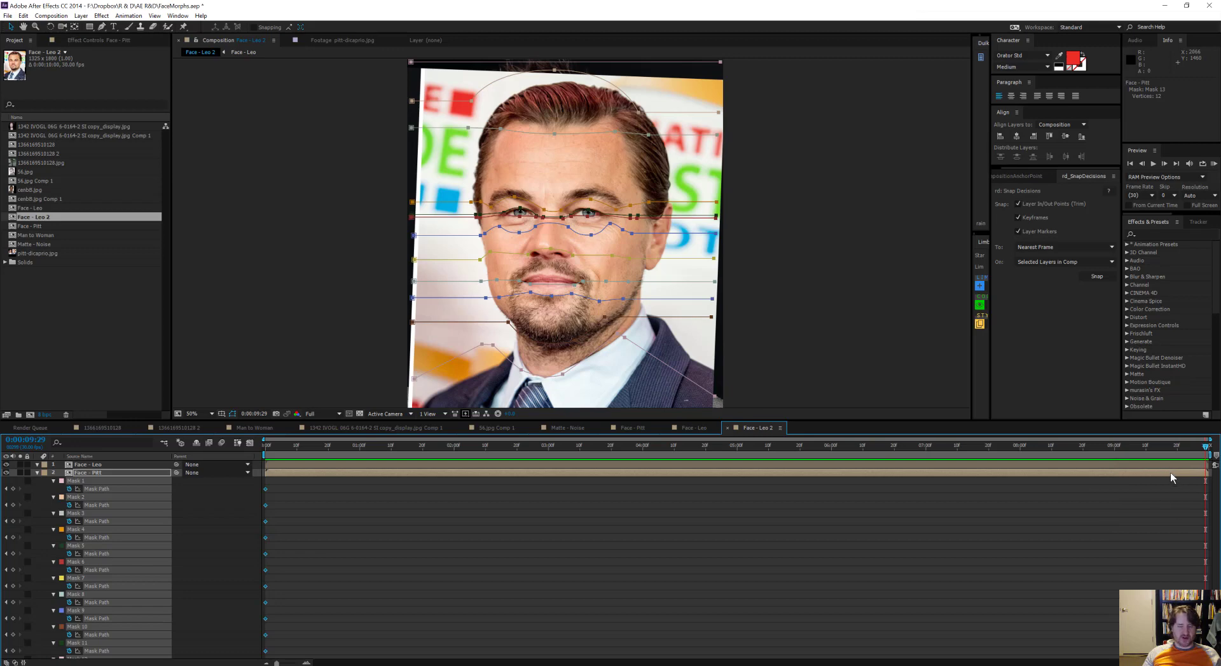
Step: Reshape Mask 2 at the last frame so its curve follows the top outline of Leo's hair
{"action": "scroll", "coordinate": [628, 245], "scroll_direction": "up", "scroll_amount": 2}
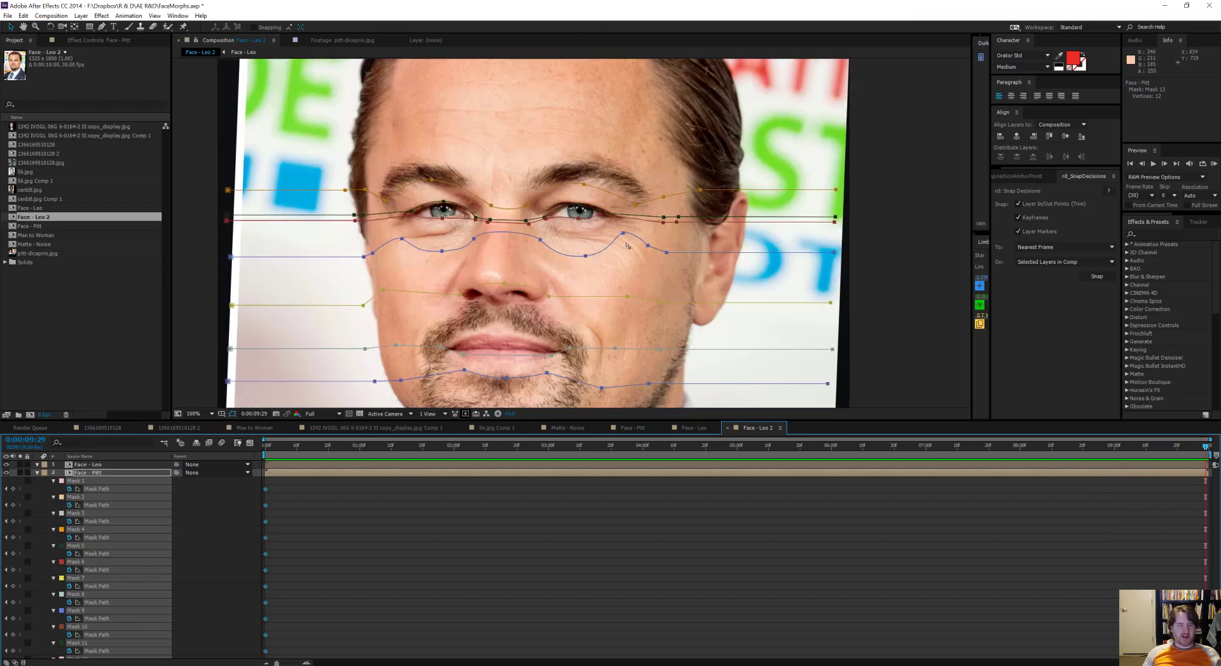
{"action": "scroll", "coordinate": [593, 223], "scroll_direction": "up", "scroll_amount": 2}
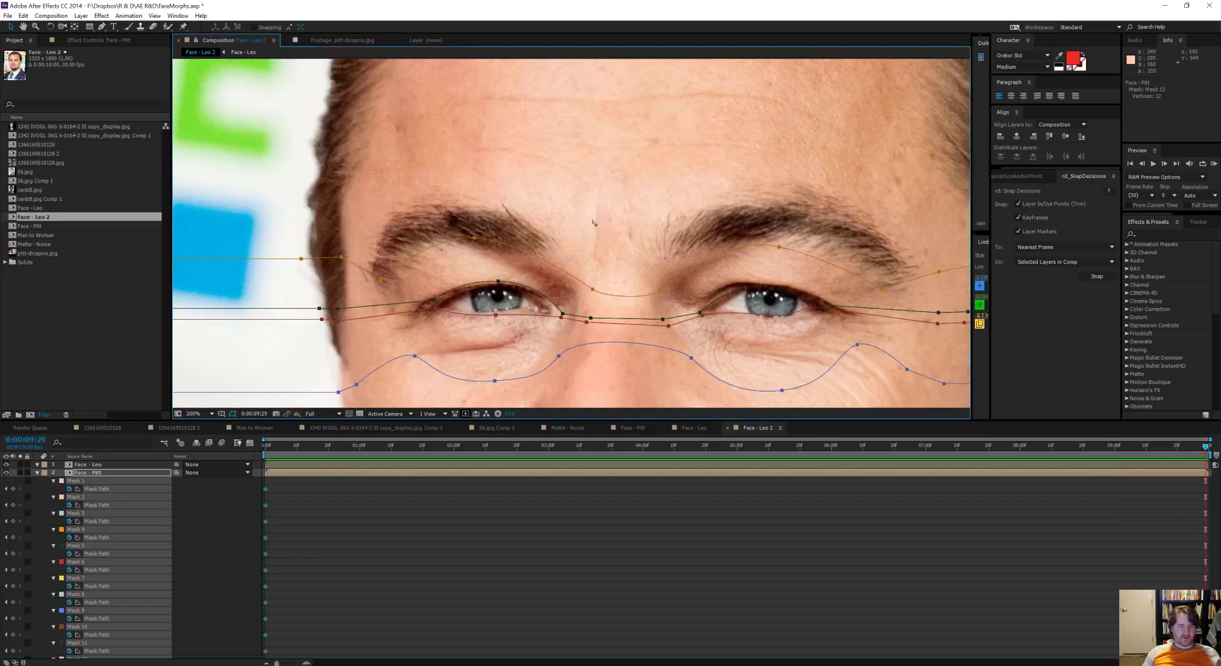
{"action": "scroll", "coordinate": [593, 222], "scroll_direction": "down", "scroll_amount": 2}
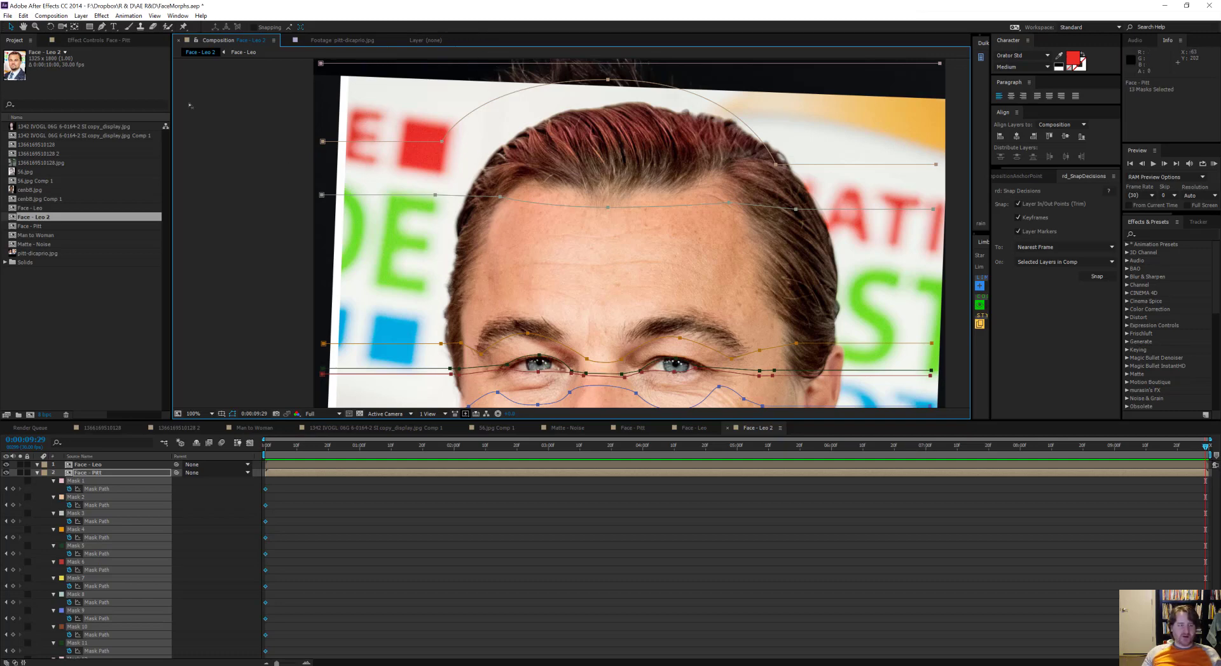
{"action": "left_click", "coordinate": [325, 141]}
{"action": "left_click_drag", "start_coordinate": [442, 141], "coordinate": [508, 140]}
{"action": "left_click_drag", "start_coordinate": [602, 87], "coordinate": [603, 122]}
{"action": "left_click_drag", "start_coordinate": [728, 181], "coordinate": [742, 182]}
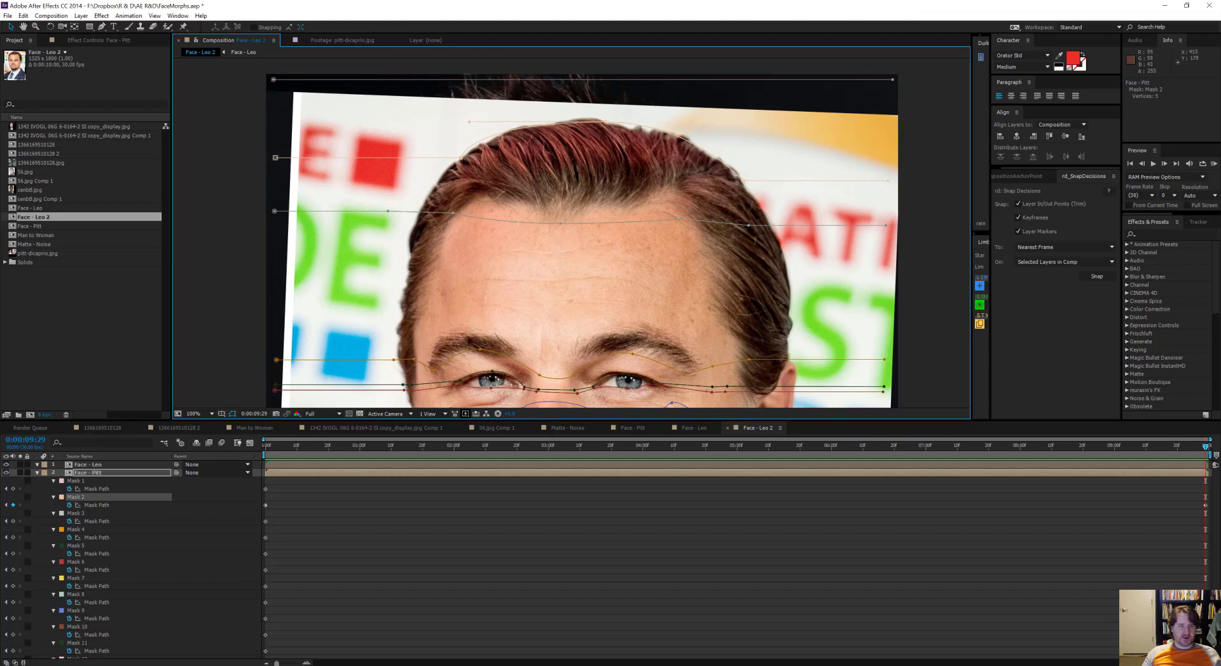
{"action": "left_click_drag", "start_coordinate": [471, 122], "coordinate": [493, 122]}
{"action": "left_click_drag", "start_coordinate": [606, 122], "coordinate": [602, 126]}
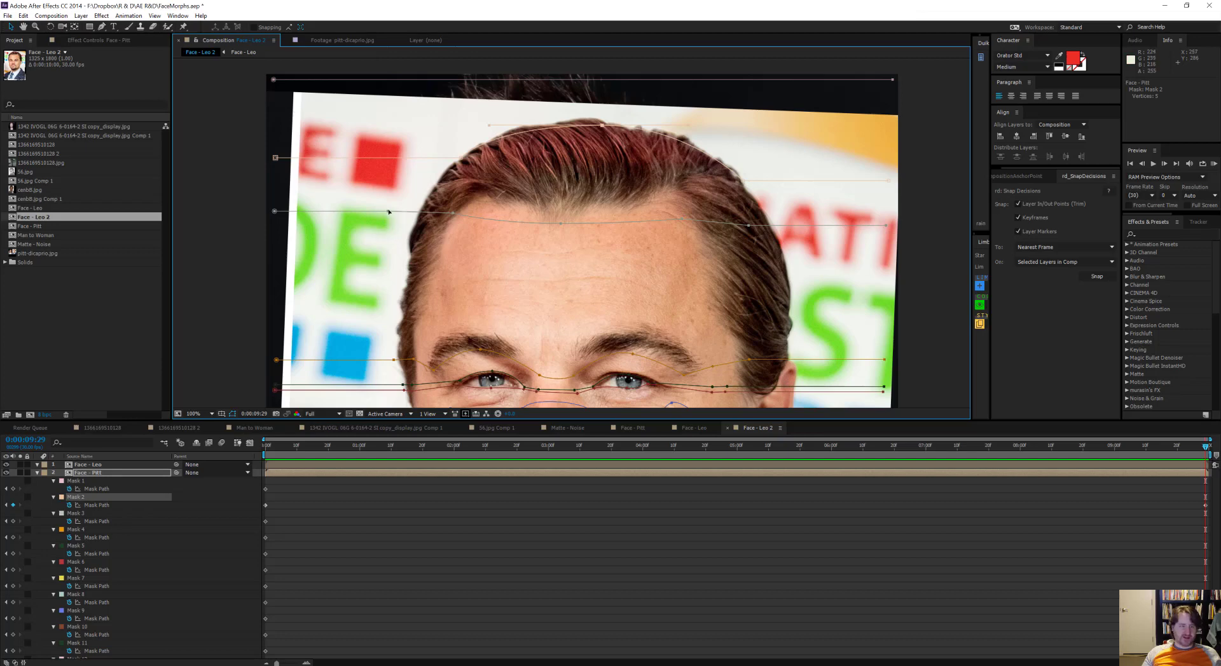
Step: Move Mask 3's points so the path follows Leo's hairline from one side of the head to the other
{"action": "left_click_drag", "start_coordinate": [388, 211], "coordinate": [421, 211]}
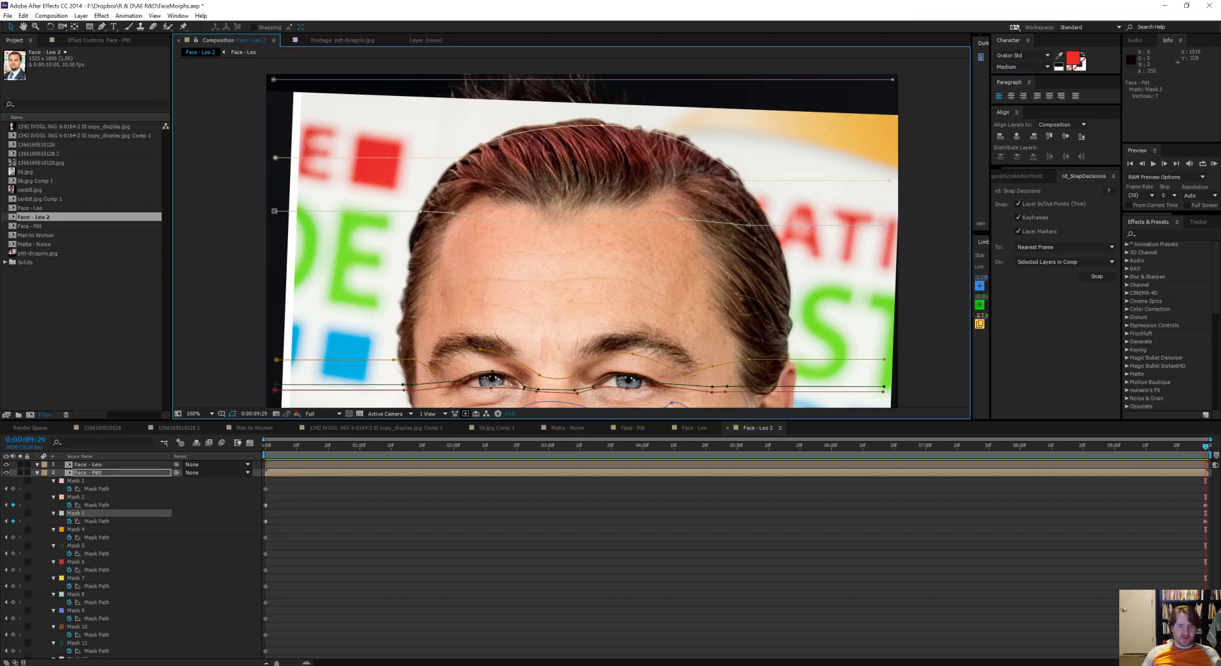
{"action": "left_click_drag", "start_coordinate": [748, 225], "coordinate": [778, 230]}
{"action": "left_click_drag", "start_coordinate": [682, 220], "coordinate": [664, 195]}
{"action": "left_click", "coordinate": [560, 226]}
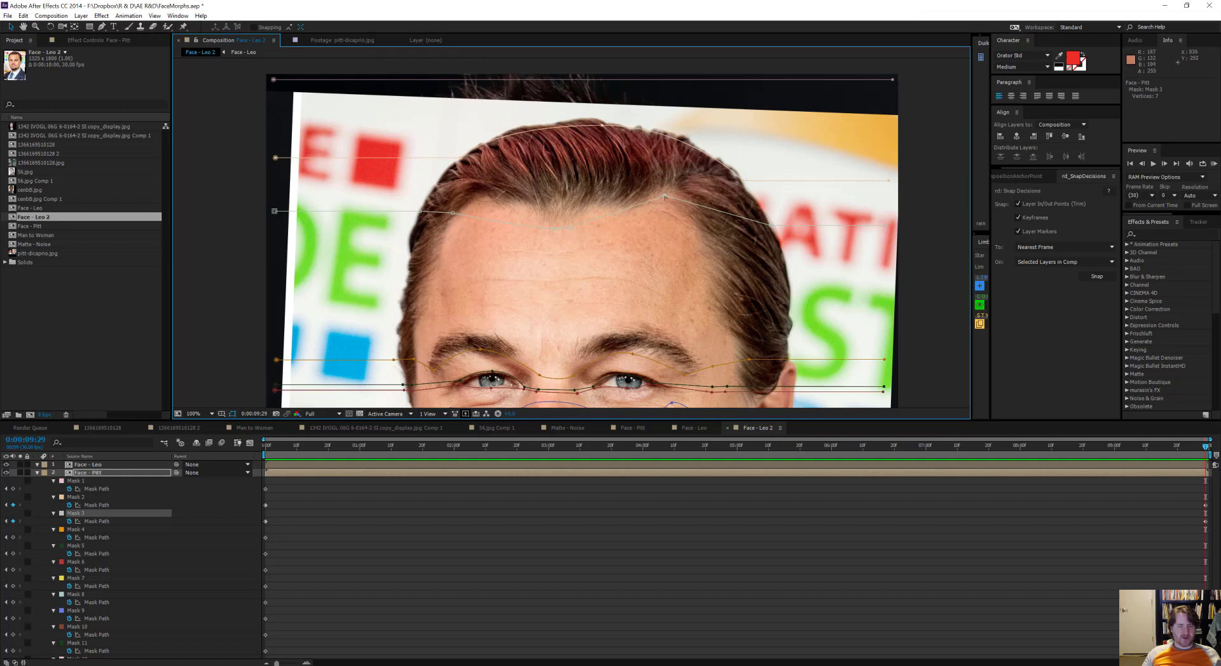
{"action": "left_click_drag", "start_coordinate": [666, 196], "coordinate": [633, 195]}
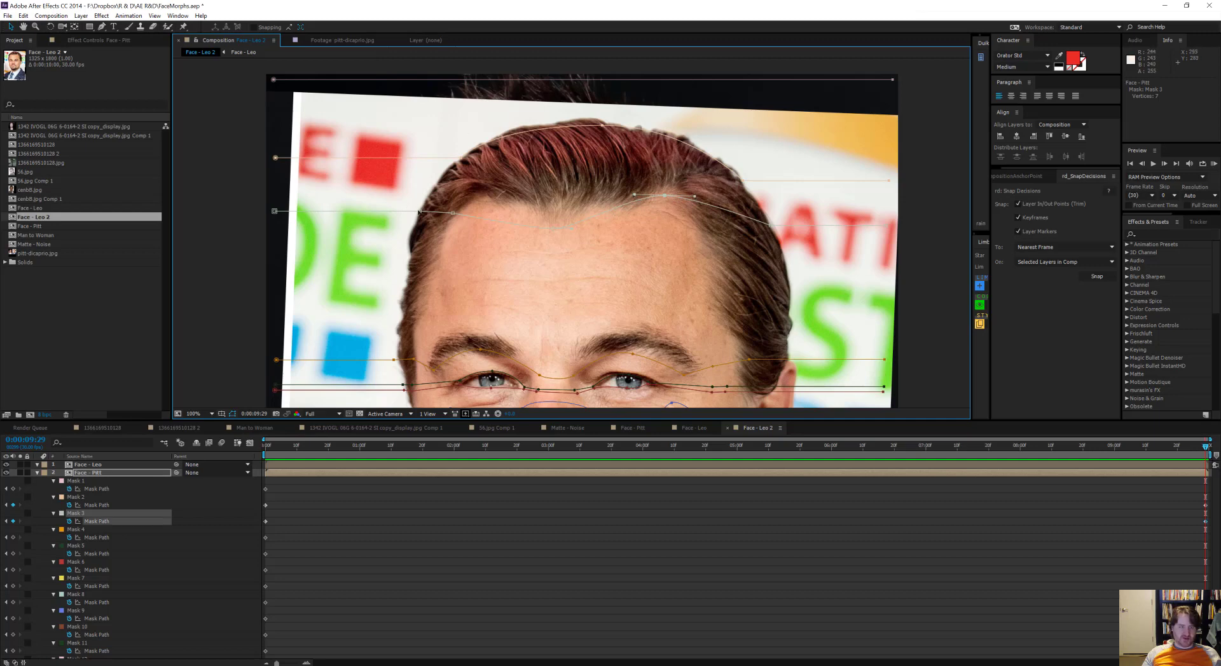
{"action": "left_click_drag", "start_coordinate": [454, 213], "coordinate": [480, 202]}
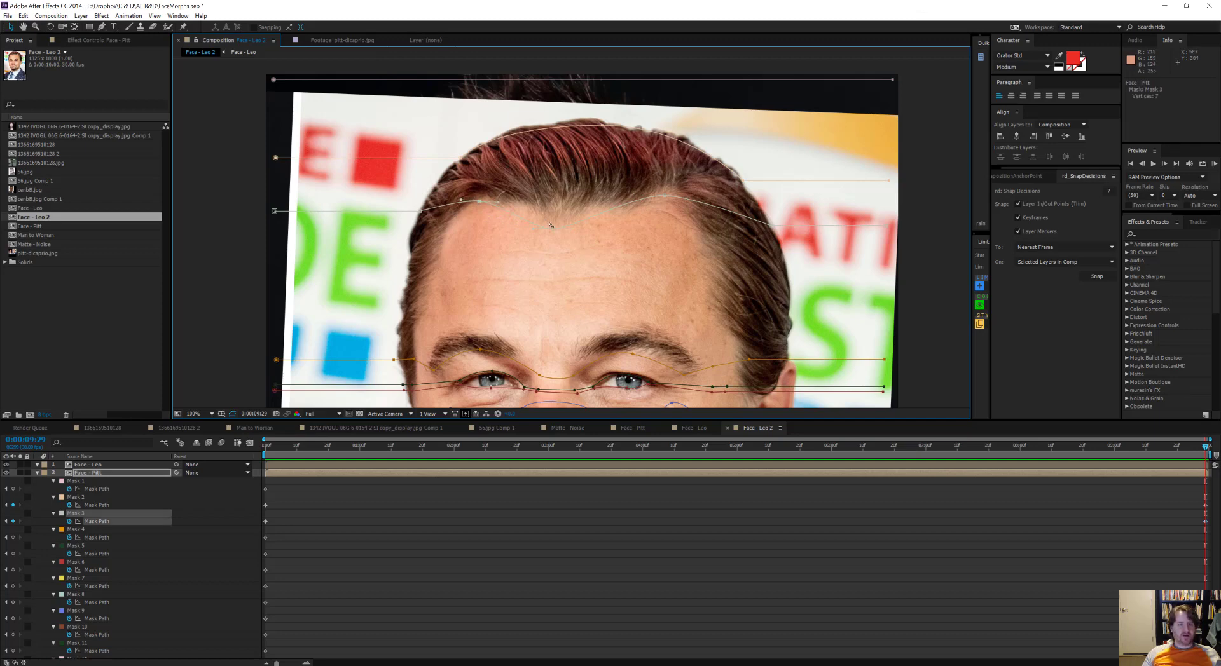
{"action": "left_click_drag", "start_coordinate": [554, 229], "coordinate": [555, 226]}
Step: Reshape the orange eyebrow path to follow the underside of Leo's eyebrows and the bridge of the nose
{"action": "left_click_drag", "start_coordinate": [751, 361], "coordinate": [759, 222]}
{"action": "scroll", "coordinate": [760, 221], "scroll_direction": "up", "scroll_amount": 1}
{"action": "left_click_drag", "start_coordinate": [671, 220], "coordinate": [564, 283]}
{"action": "scroll", "coordinate": [598, 254], "scroll_direction": "up", "scroll_amount": 1}
{"action": "left_click_drag", "start_coordinate": [287, 287], "coordinate": [746, 227]}
{"action": "left_click", "coordinate": [747, 222]}
{"action": "left_click_drag", "start_coordinate": [743, 230], "coordinate": [721, 220]}
{"action": "left_click_drag", "start_coordinate": [265, 210], "coordinate": [384, 303]}
{"action": "left_click_drag", "start_coordinate": [927, 269], "coordinate": [265, 278]}
Step: Lower the Face - Leo layer's opacity slightly, hide the Face - Pitt layer, and select Face - Pitt to edit its paths
{"action": "left_click", "coordinate": [88, 472]}
{"action": "key", "text": "t"}
{"action": "left_click", "coordinate": [88, 465]}
{"action": "key", "text": "t"}
{"action": "key", "text": "F4"}
{"action": "left_click_drag", "start_coordinate": [180, 473], "coordinate": [153, 473]}
{"action": "left_click", "coordinate": [5, 481]}
{"action": "left_click", "coordinate": [102, 482]}
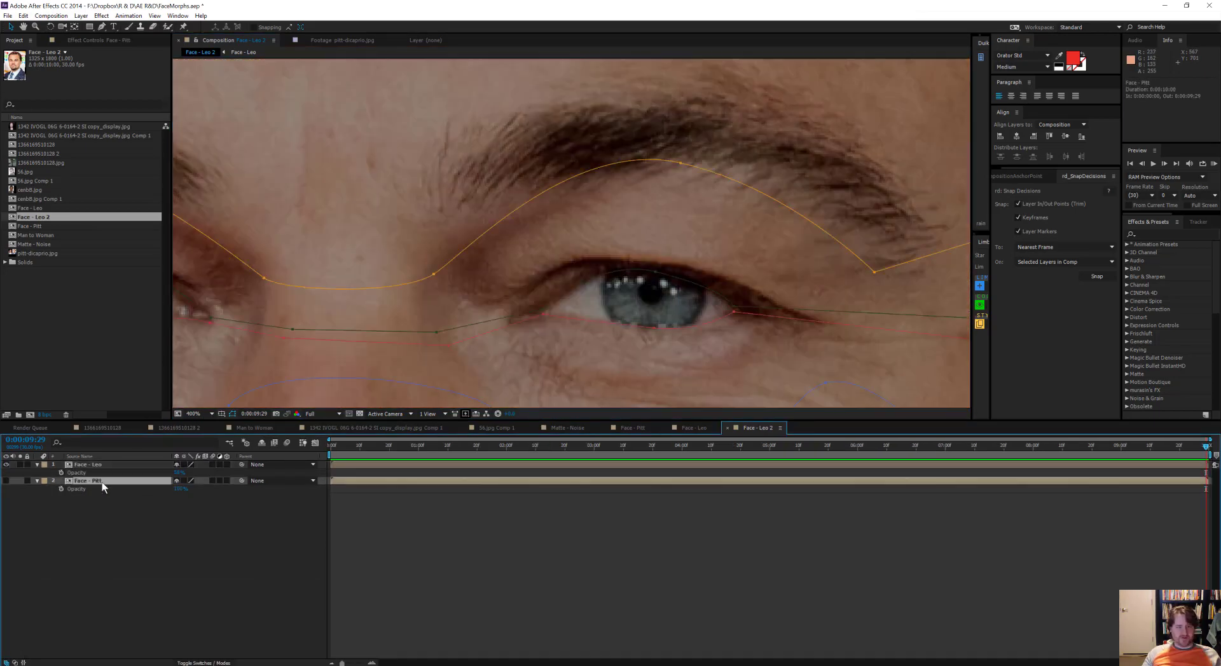
Step: Move Mask 13's outer cheek points out to the edge of Leo's face beside the ear
{"action": "scroll", "coordinate": [381, 210], "scroll_direction": "down", "scroll_amount": 1}
{"action": "left_click_drag", "start_coordinate": [636, 235], "coordinate": [676, 239]}
{"action": "left_click_drag", "start_coordinate": [562, 300], "coordinate": [649, 299]}
{"action": "left_click_drag", "start_coordinate": [626, 299], "coordinate": [626, 256]}
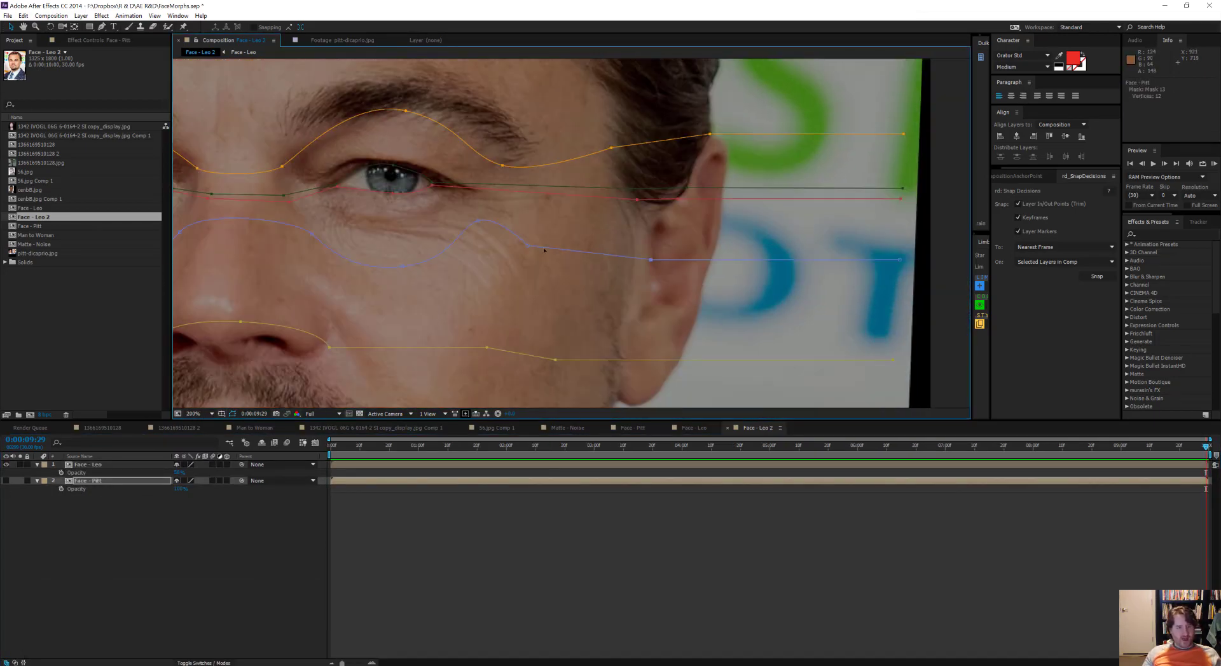
Step: Reshape Mask 7 around the corners of Leo's nose and out across the cheek toward the earlobe
{"action": "left_click_drag", "start_coordinate": [267, 331], "coordinate": [595, 211]}
{"action": "left_click_drag", "start_coordinate": [713, 249], "coordinate": [706, 228]}
{"action": "left_click_drag", "start_coordinate": [533, 250], "coordinate": [529, 223]}
{"action": "left_click_drag", "start_coordinate": [818, 288], "coordinate": [620, 283]}
{"action": "left_click_drag", "start_coordinate": [670, 244], "coordinate": [689, 240]}
{"action": "left_click_drag", "start_coordinate": [820, 267], "coordinate": [552, 267]}
{"action": "left_click_drag", "start_coordinate": [471, 257], "coordinate": [539, 291]}
Step: Compare Mask 7 with the Pitt photo, return to viewing only Face - Leo, and adjust the path's points along the face edges
{"action": "left_click", "coordinate": [6, 481]}
{"action": "left_click", "coordinate": [6, 465]}
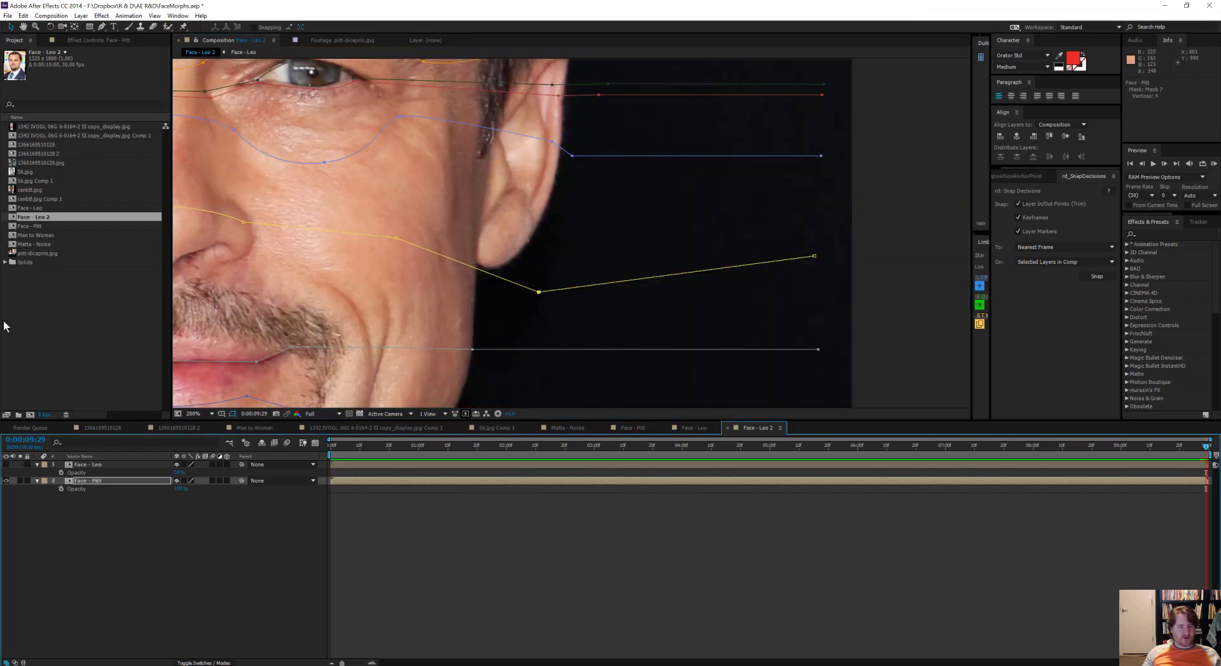
{"action": "left_click", "coordinate": [6, 465]}
{"action": "left_click_drag", "start_coordinate": [255, 318], "coordinate": [890, 236]}
{"action": "left_click_drag", "start_coordinate": [539, 150], "coordinate": [570, 169]}
{"action": "left_click_drag", "start_coordinate": [814, 254], "coordinate": [594, 226]}
{"action": "left_click", "coordinate": [5, 482]}
{"action": "left_click_drag", "start_coordinate": [789, 228], "coordinate": [769, 234]}
Step: Fit the paths along the mouth line and below the lower lip to Leo's mouth and the edges of his jaw
{"action": "scroll", "coordinate": [741, 245], "scroll_direction": "down", "scroll_amount": 1}
{"action": "scroll", "coordinate": [686, 270], "scroll_direction": "up", "scroll_amount": 1}
{"action": "left_click_drag", "start_coordinate": [468, 229], "coordinate": [448, 202]}
{"action": "left_click_drag", "start_coordinate": [547, 217], "coordinate": [541, 190]}
{"action": "left_click_drag", "start_coordinate": [636, 286], "coordinate": [676, 248]}
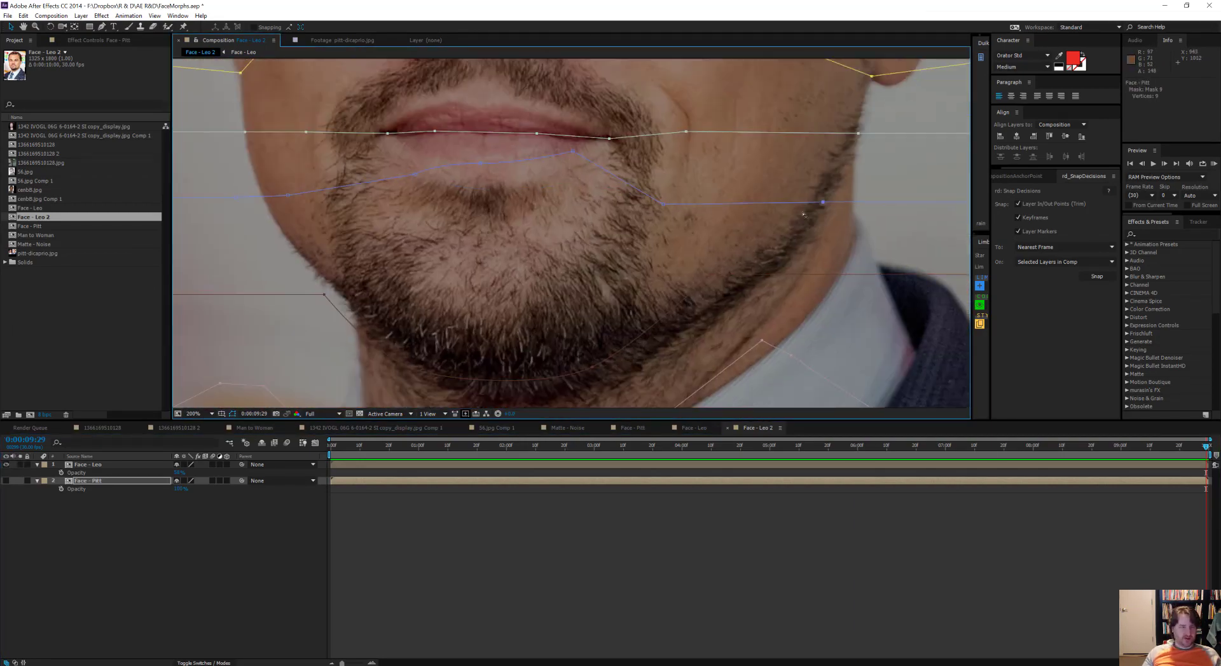
Step: Finish fitting the path below Leo's lower lip and shape Mask 10 along his jawline and chin
{"action": "left_click_drag", "start_coordinate": [382, 280], "coordinate": [501, 300]}
{"action": "left_click_drag", "start_coordinate": [452, 314], "coordinate": [478, 312]}
{"action": "left_click_drag", "start_coordinate": [661, 312], "coordinate": [649, 282]}
{"action": "left_click_drag", "start_coordinate": [705, 359], "coordinate": [695, 374]}
{"action": "scroll", "coordinate": [498, 342], "scroll_direction": "down", "scroll_amount": 2}
{"action": "scroll", "coordinate": [539, 259], "scroll_direction": "up", "scroll_amount": 1}
{"action": "scroll", "coordinate": [539, 260], "scroll_direction": "up", "scroll_amount": 1}
{"action": "left_click_drag", "start_coordinate": [541, 375], "coordinate": [560, 95]}
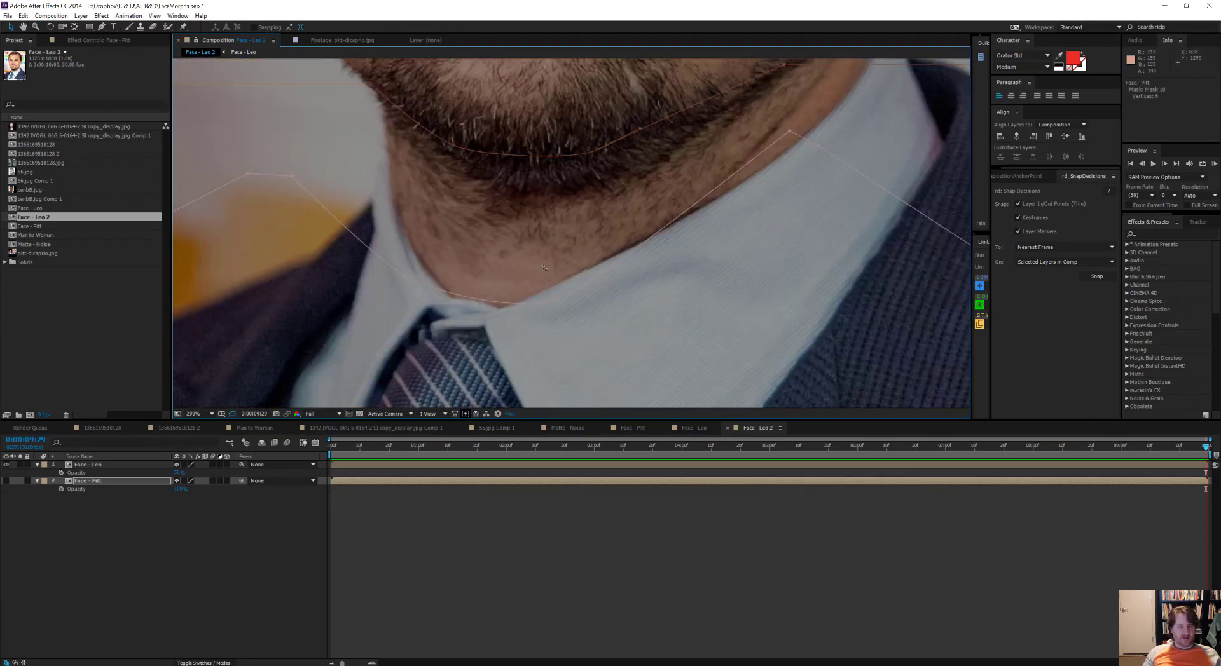
Step: Shape Mask 12 around Leo's neck, collar and shoulders, and review the mask path animation back to the first frame
{"action": "left_click_drag", "start_coordinate": [483, 216], "coordinate": [572, 289]}
{"action": "scroll", "coordinate": [573, 280], "scroll_direction": "down", "scroll_amount": 1}
{"action": "left_click_drag", "start_coordinate": [490, 237], "coordinate": [514, 232]}
{"action": "left_click_drag", "start_coordinate": [731, 267], "coordinate": [619, 278]}
{"action": "scroll", "coordinate": [601, 280], "scroll_direction": "down", "scroll_amount": 1}
{"action": "left_click_drag", "start_coordinate": [400, 295], "coordinate": [412, 318]}
{"action": "key", "text": "space"}
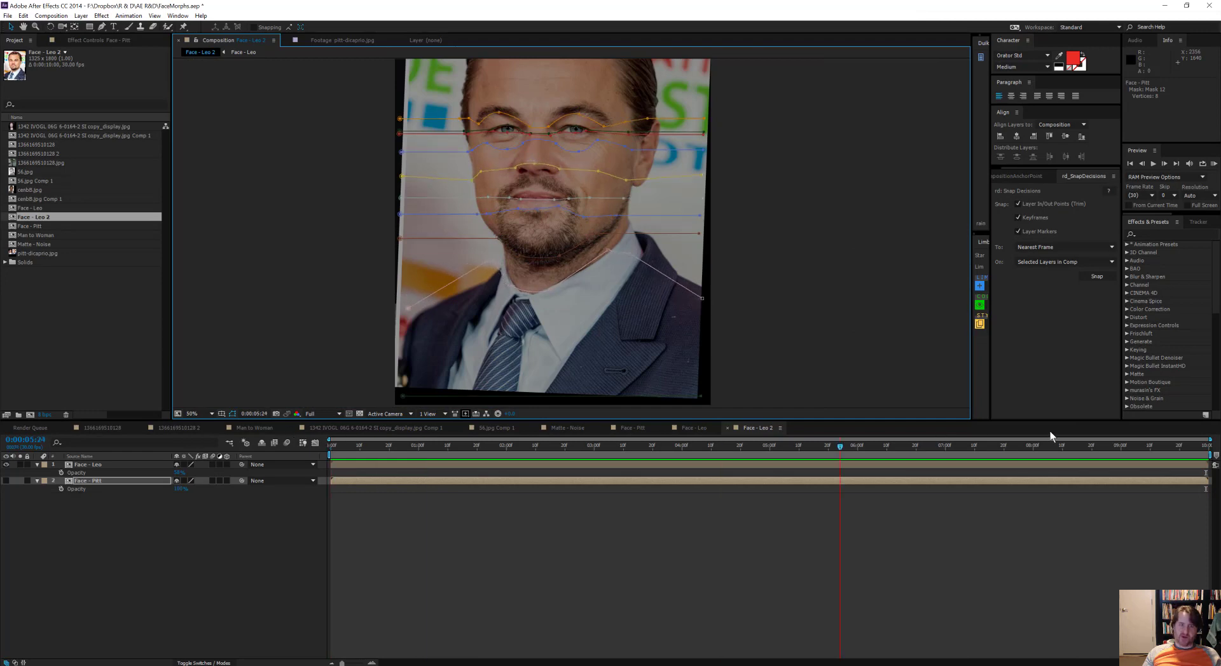
{"action": "key", "text": "space"}
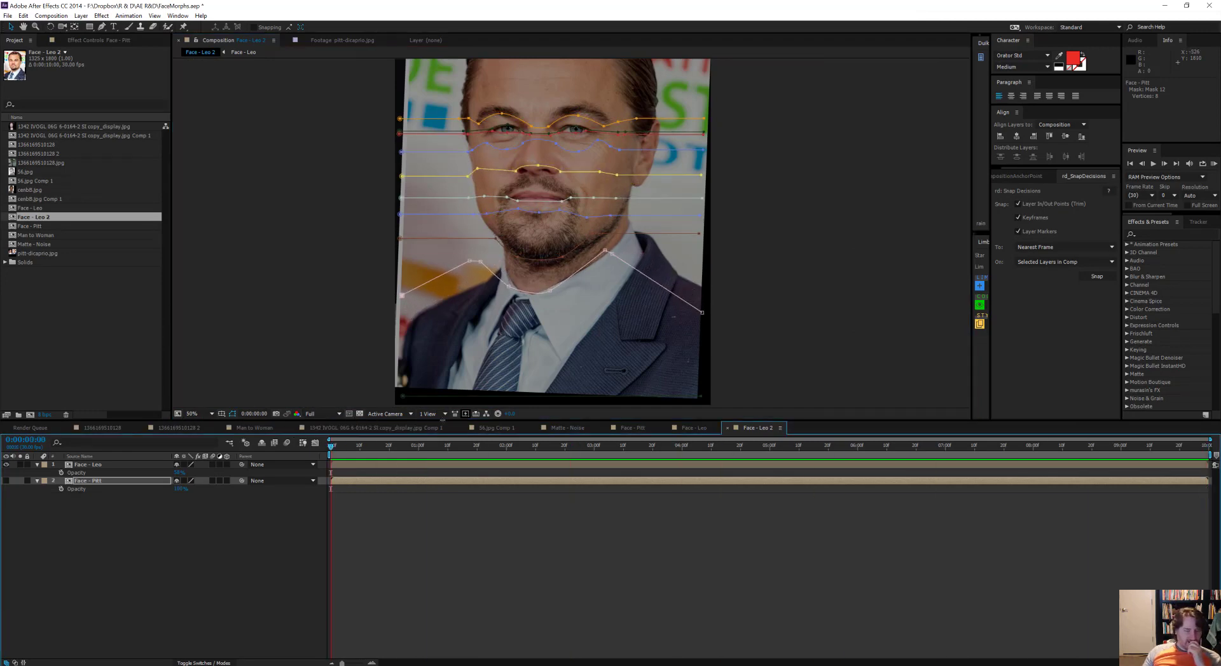
Step: Copy all 13 masks from the Face - Pitt layer and paste them onto the Face - Leo layer at the first frame
{"action": "key", "text": "m"}
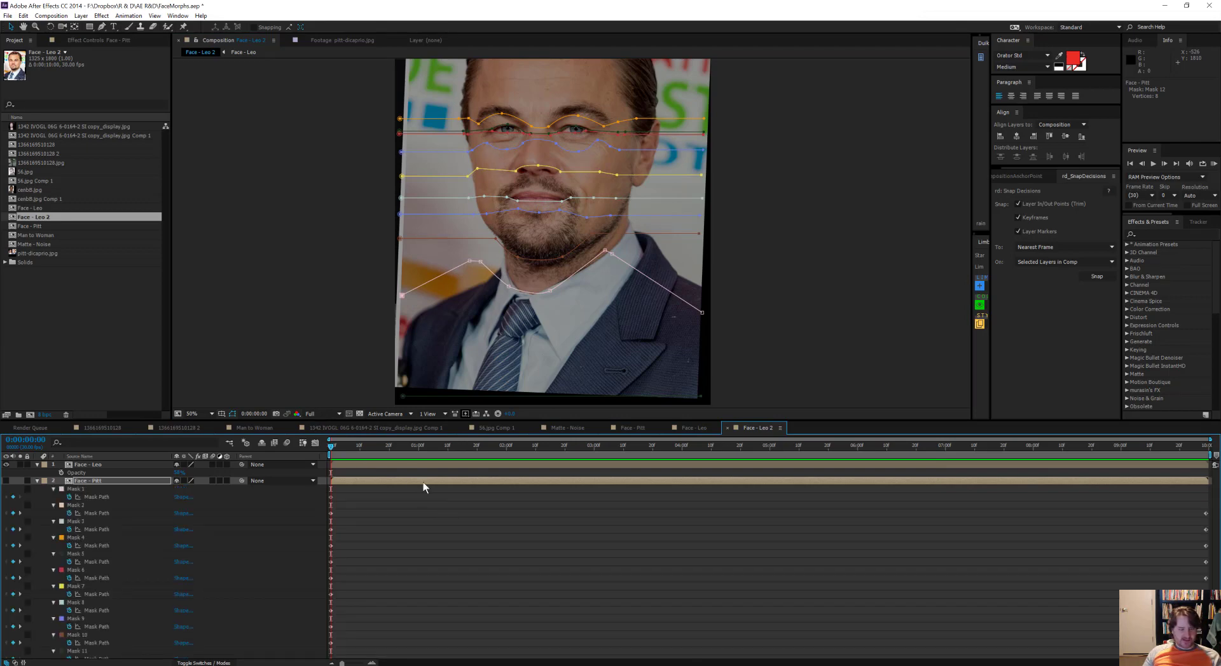
{"action": "left_click", "coordinate": [88, 482]}
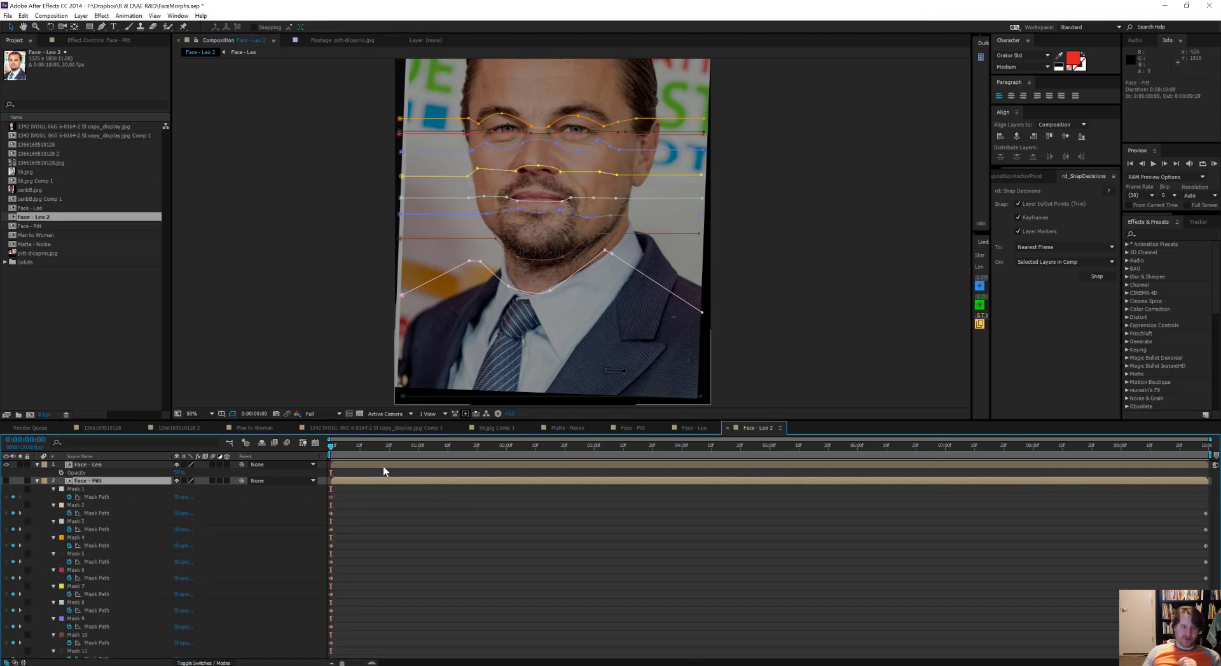
{"action": "left_click", "coordinate": [82, 488]}
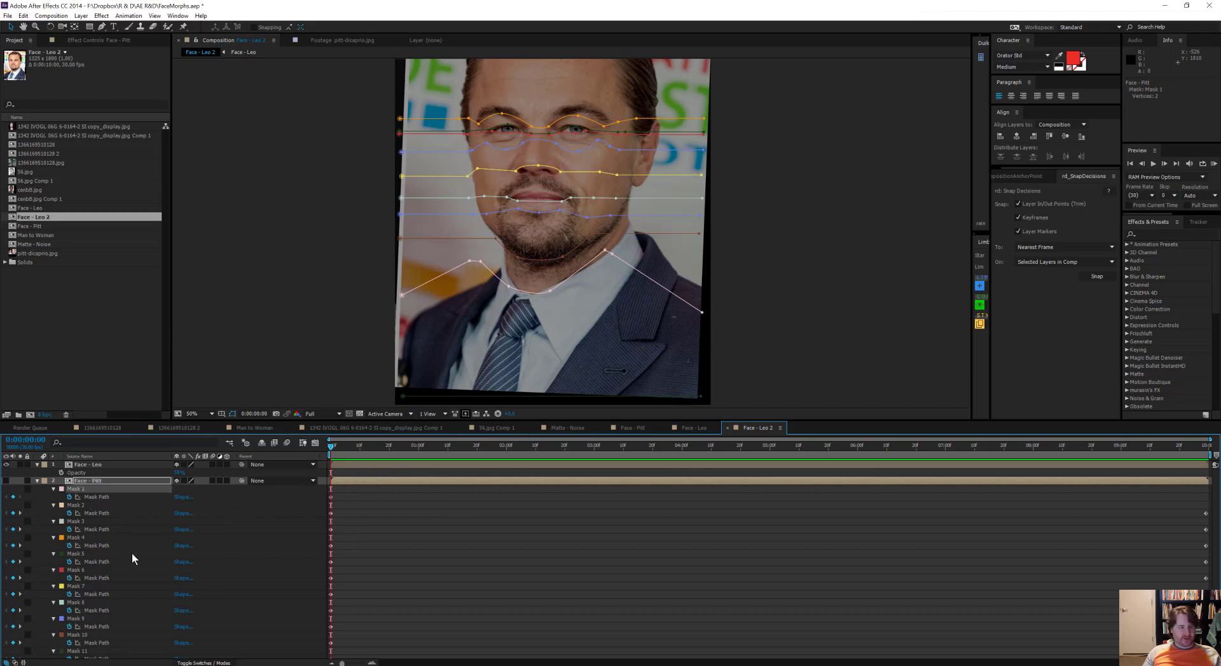
{"action": "scroll", "coordinate": [131, 552], "scroll_direction": "down", "scroll_amount": 2}
{"action": "left_click", "coordinate": [77, 646], "text": "shift"}
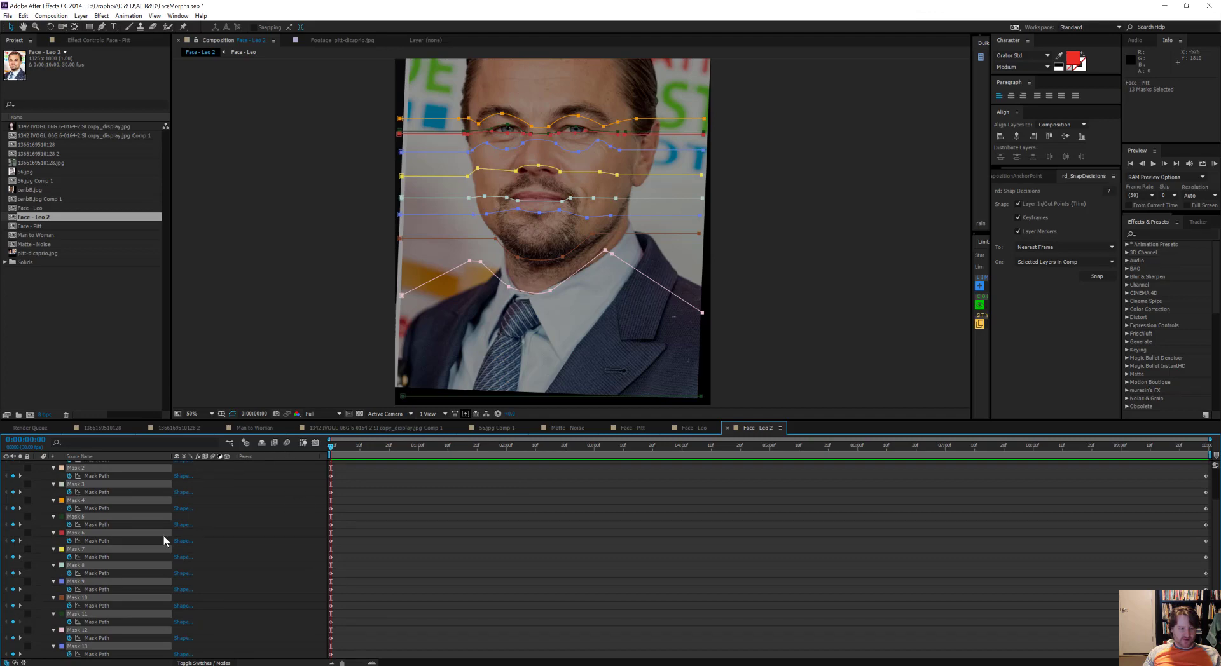
{"action": "scroll", "coordinate": [146, 529], "scroll_direction": "up", "scroll_amount": 2}
{"action": "left_click", "coordinate": [83, 465]}
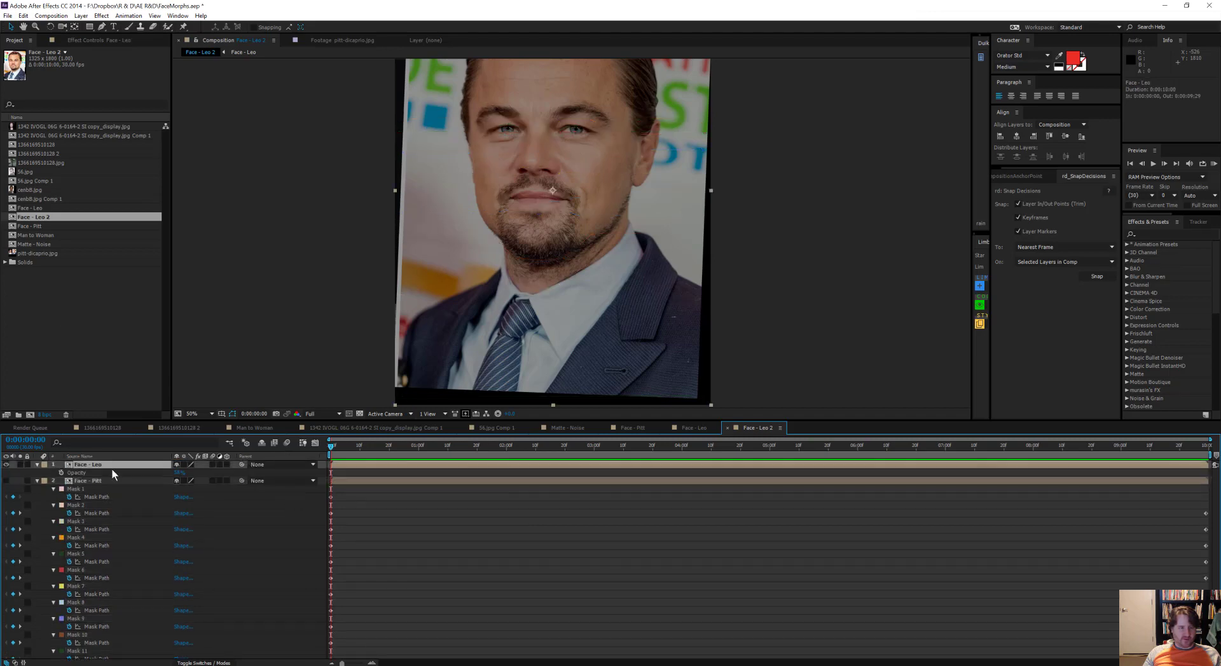
{"action": "key", "text": "ctrl+v"}
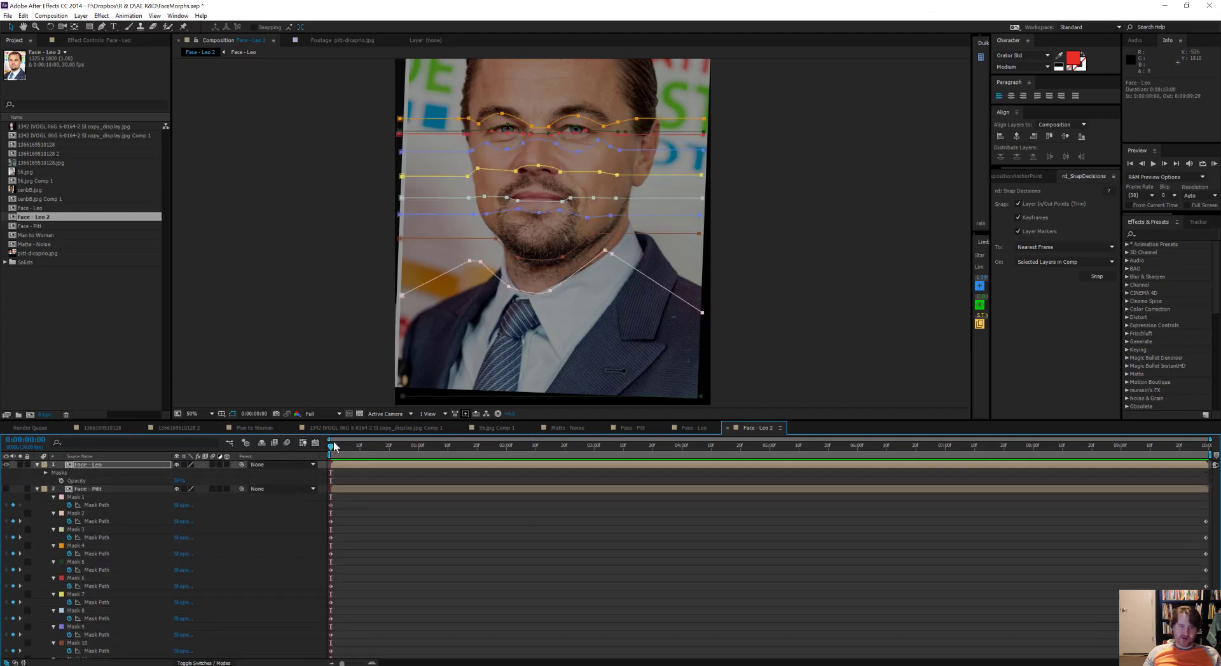
Step: Check the pasted mask animation, return to the first frame, and show only Face - Pitt with its properties collapsed
{"action": "left_click_drag", "start_coordinate": [354, 444], "coordinate": [437, 437]}
{"action": "key", "text": "Home"}
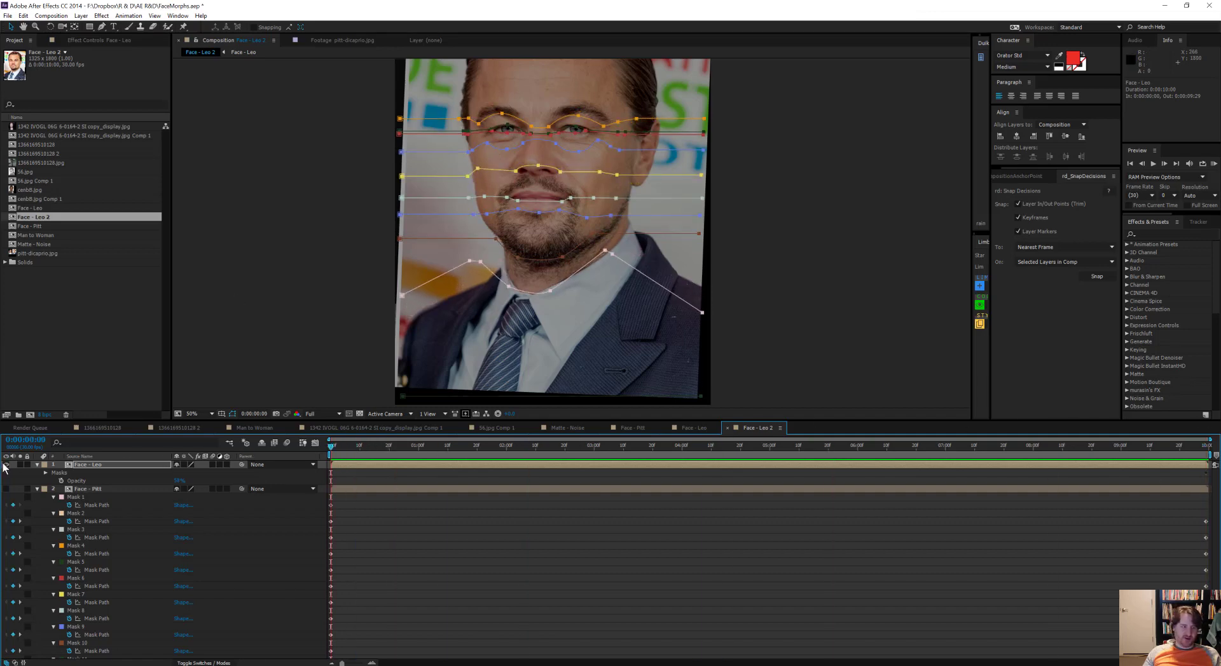
{"action": "left_click", "coordinate": [6, 465]}
{"action": "left_click", "coordinate": [6, 489]}
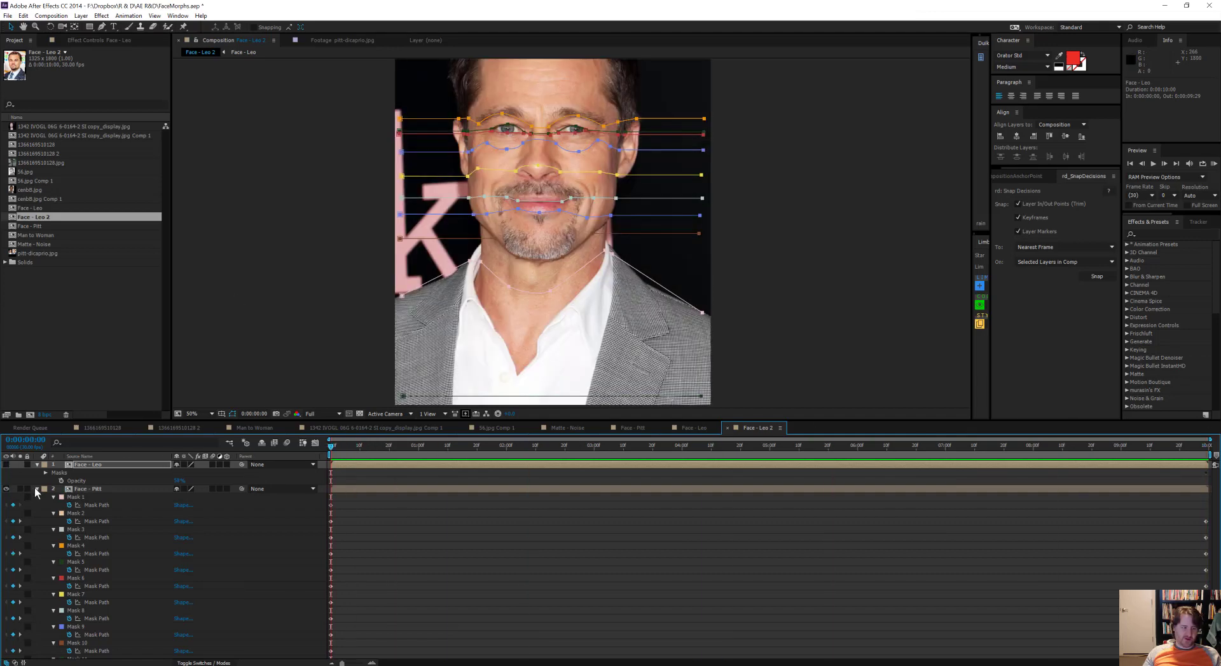
{"action": "left_click", "coordinate": [37, 489]}
{"action": "left_click_drag", "start_coordinate": [341, 449], "coordinate": [108, 443]}
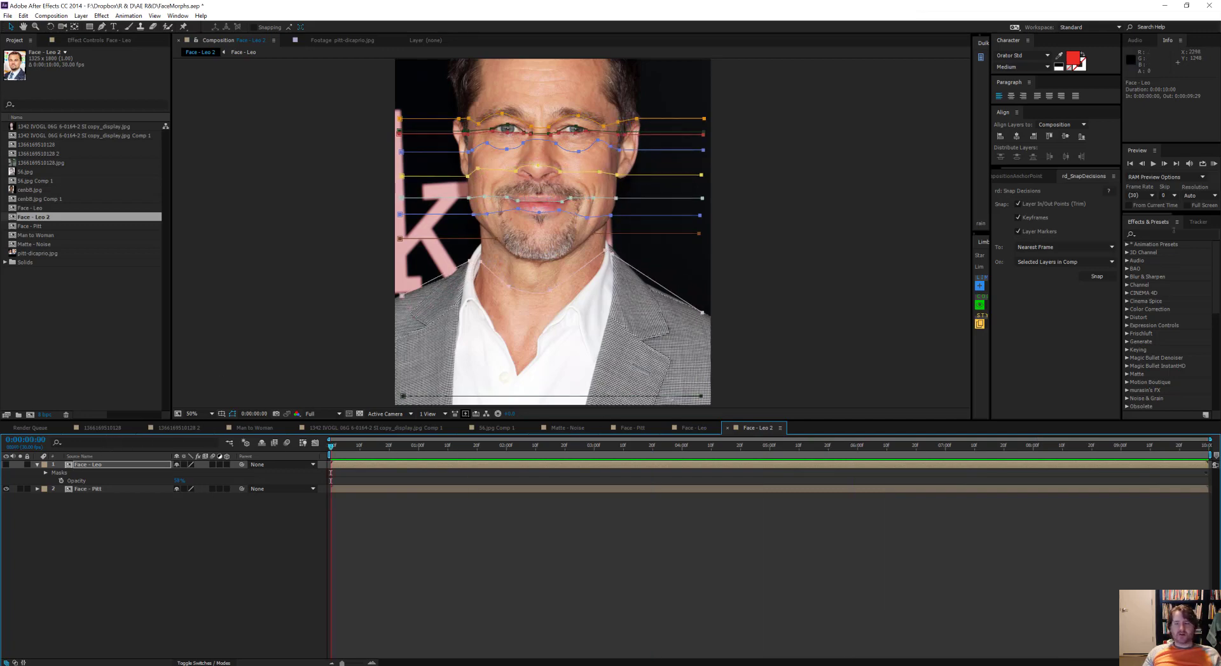
Step: Find the Layer Sculptor effect and apply it to the Face - Pitt layer, leaving its Mask 1 parameter at None
{"action": "left_click", "coordinate": [1181, 233]}
{"action": "type", "text": "layer sc"}
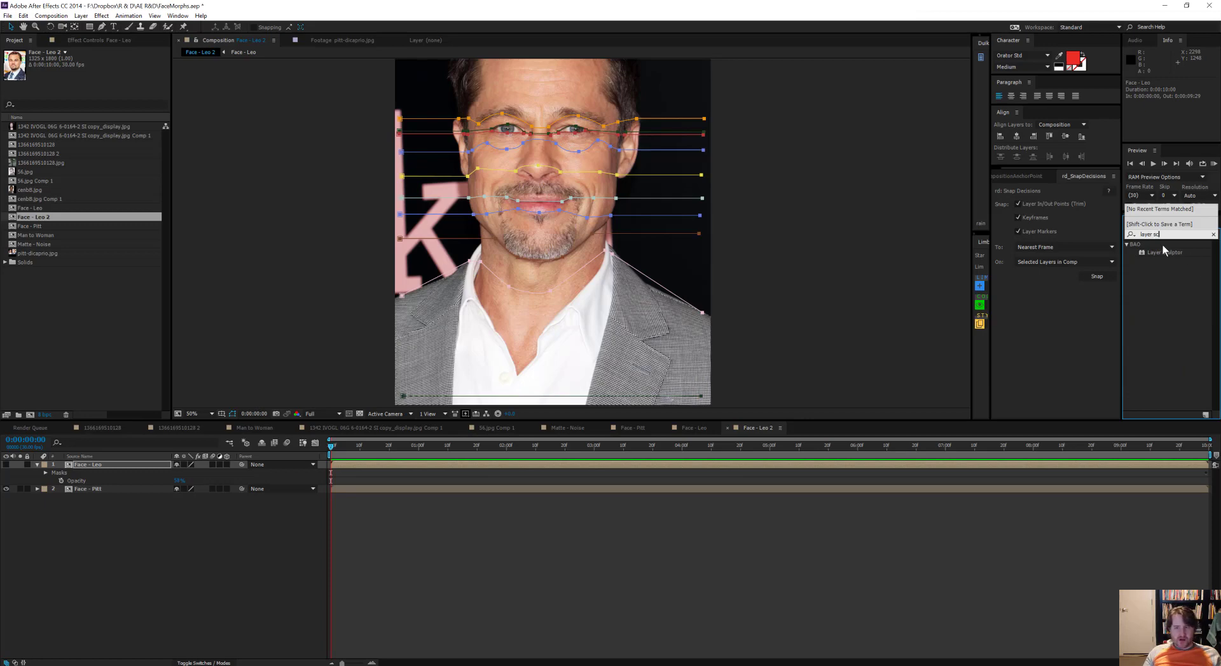
{"action": "mouse_move", "coordinate": [1165, 250]}
{"action": "left_mouse_down"}
{"action": "mouse_move", "coordinate": [776, 171]}
{"action": "mouse_move", "coordinate": [338, 520]}
{"action": "mouse_move", "coordinate": [354, 489]}
{"action": "left_mouse_up"}
{"action": "left_click", "coordinate": [124, 68]}
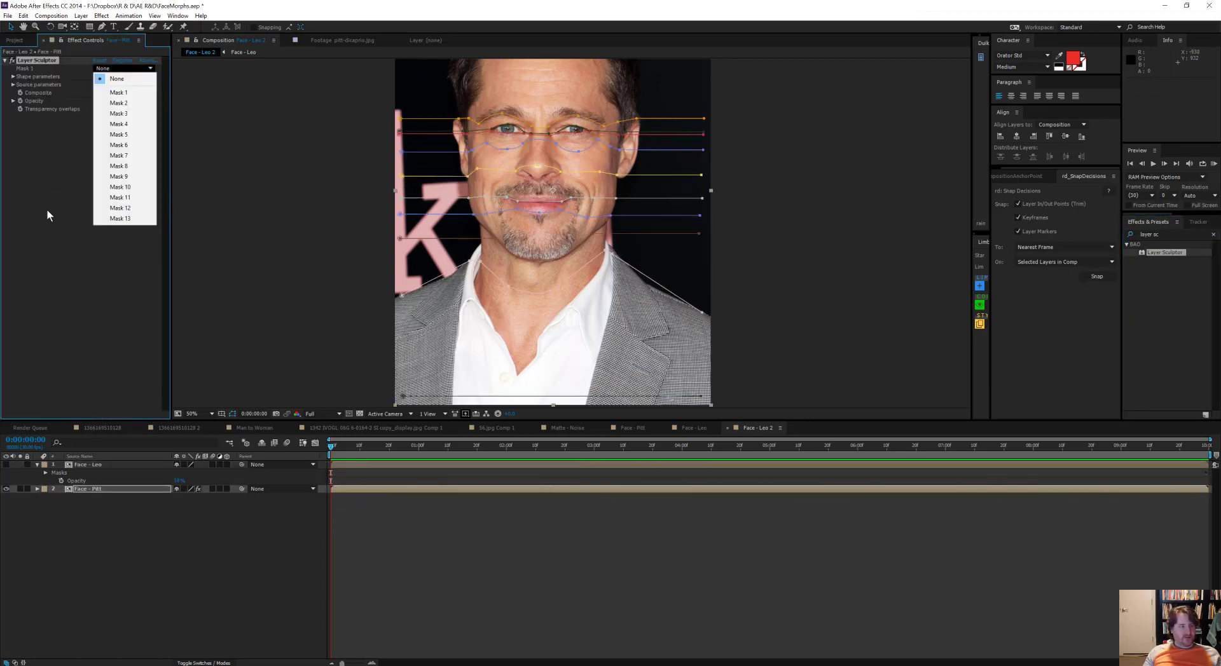
{"action": "left_click", "coordinate": [48, 215]}
Step: List only the mask paths of Face - Pitt and hide the layer's image so the paths show on black
{"action": "left_click", "coordinate": [37, 489], "text": "ctrl"}
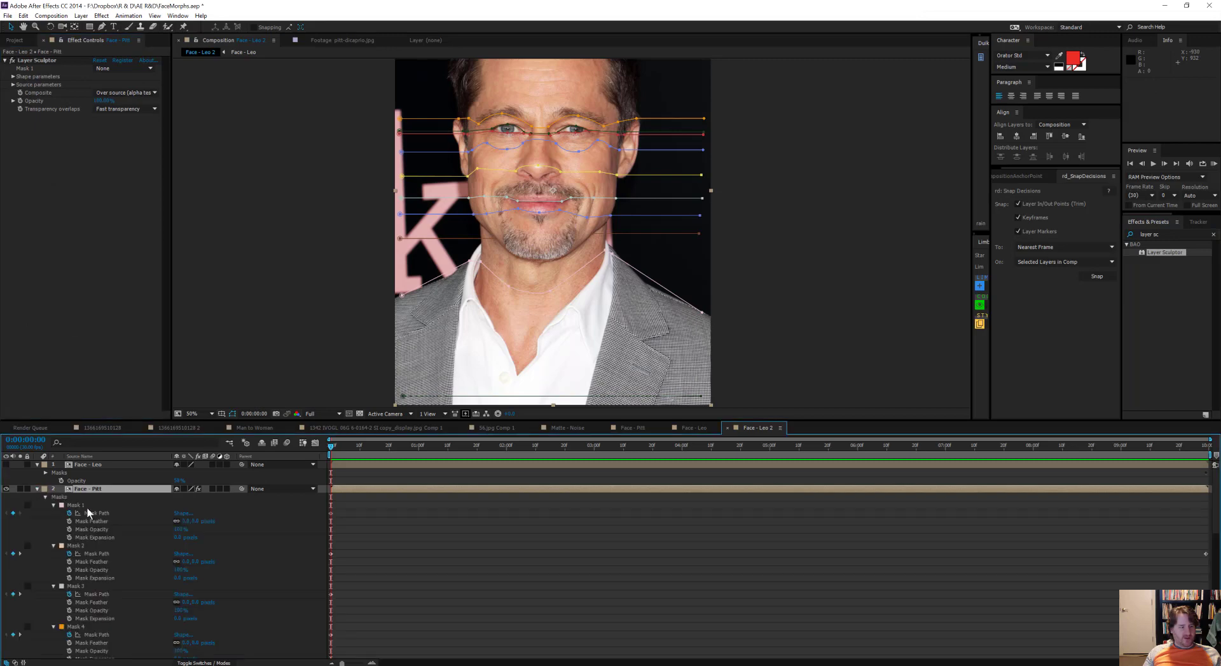
{"action": "key", "text": "m"}
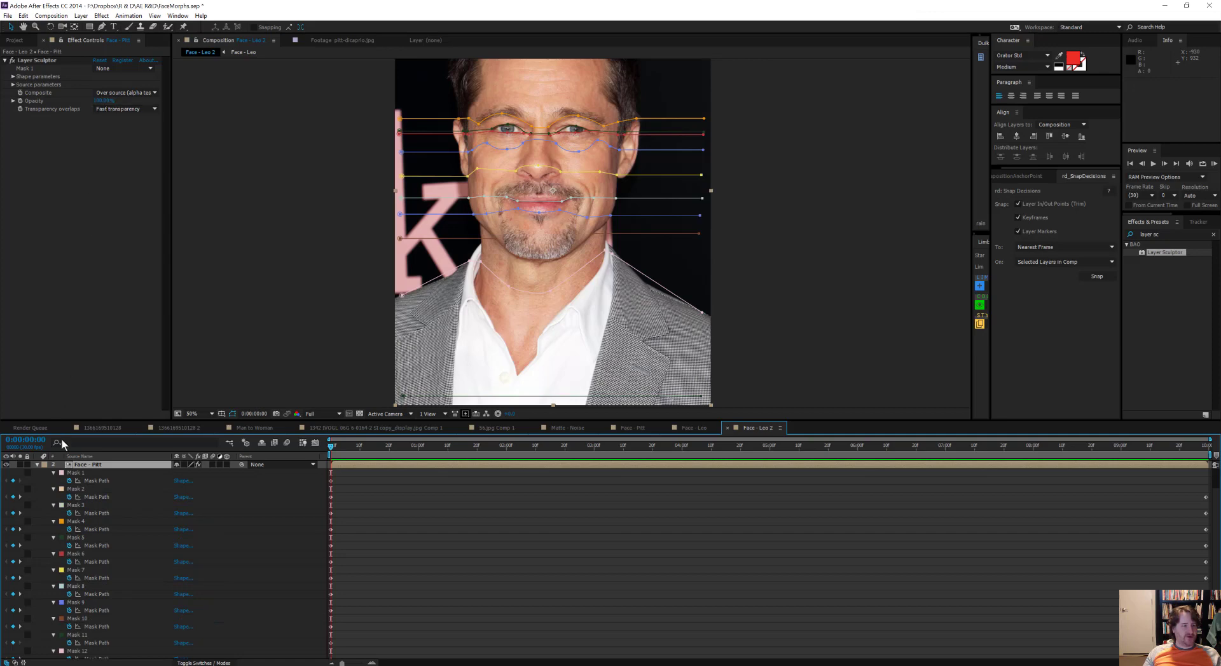
{"action": "left_click", "coordinate": [76, 474]}
{"action": "left_click_drag", "start_coordinate": [354, 169], "coordinate": [335, 253]}
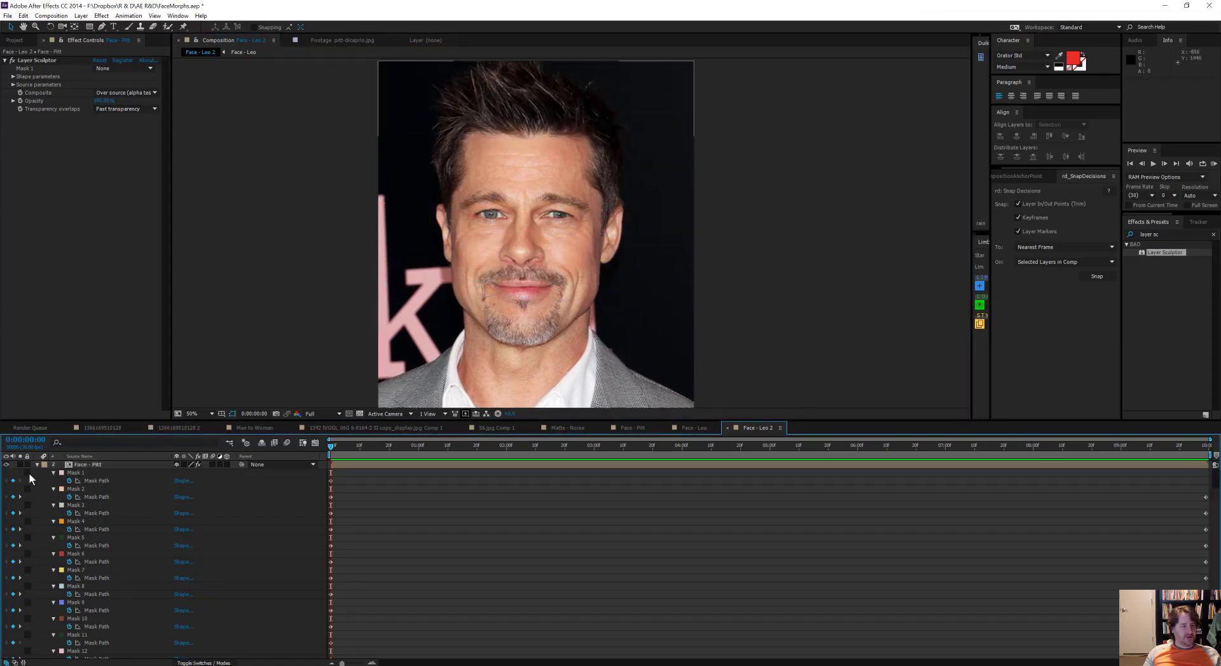
{"action": "left_click", "coordinate": [6, 465]}
Step: Go through Masks 1 to 7 of Face - Pitt and compare their list order with the paths' vertical order
{"action": "left_click", "coordinate": [70, 473]}
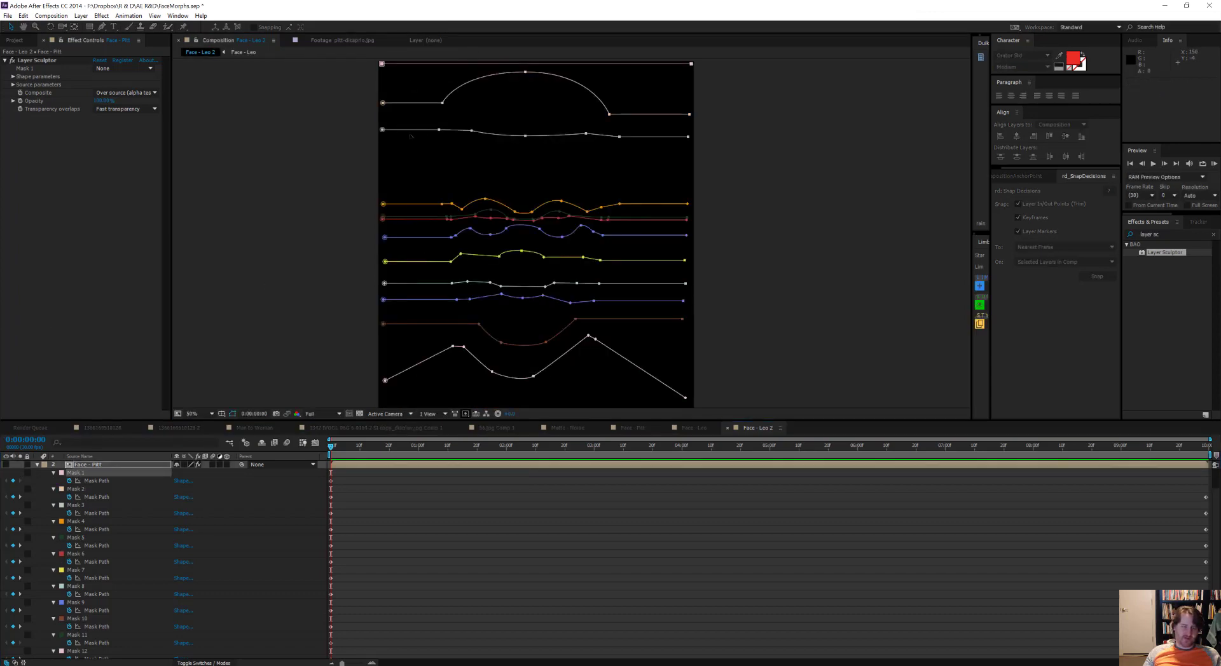
{"action": "left_click", "coordinate": [77, 490]}
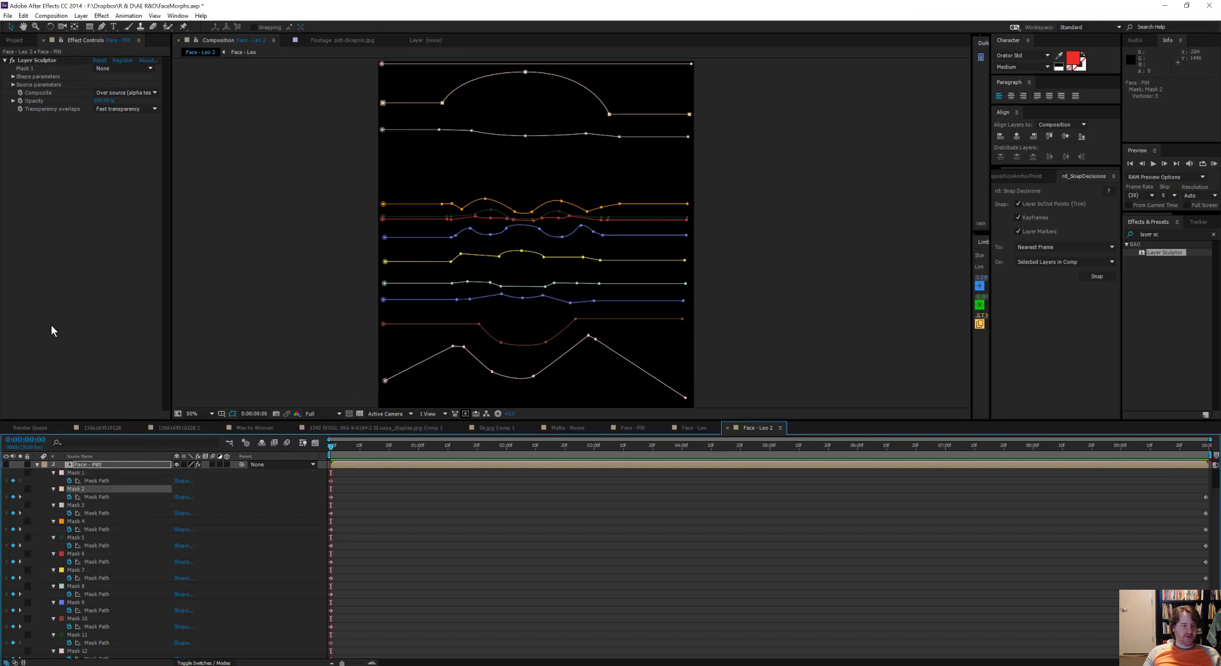
{"action": "left_click", "coordinate": [78, 507]}
{"action": "left_click", "coordinate": [77, 522]}
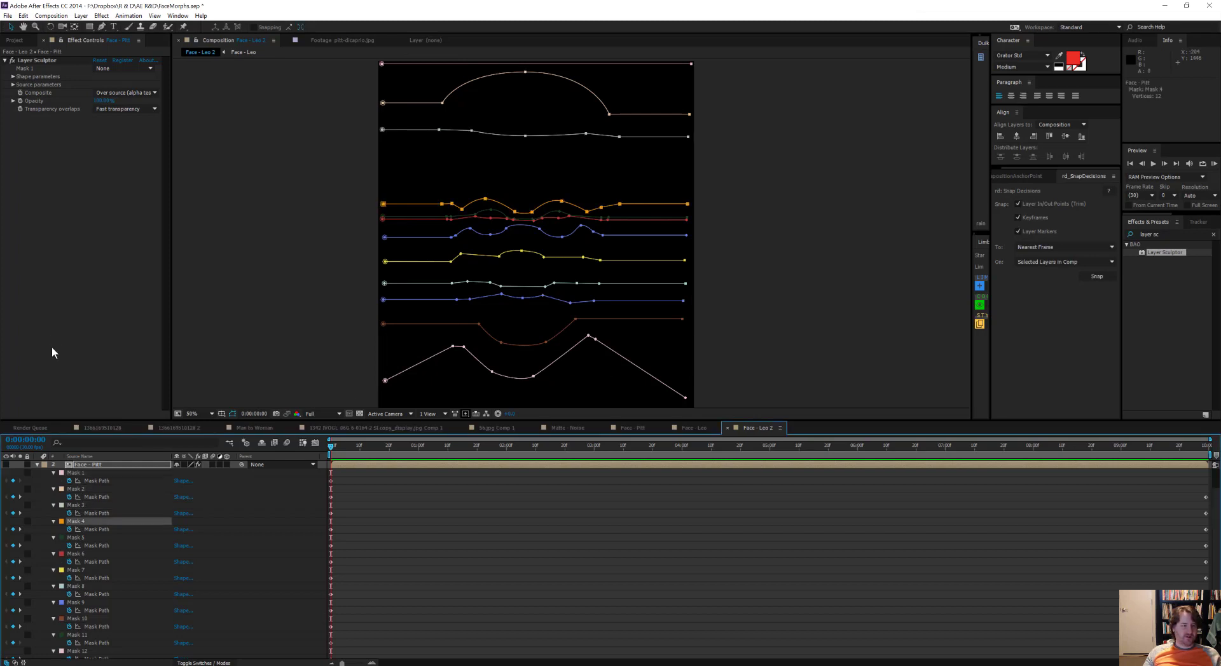
{"action": "left_click", "coordinate": [77, 538]}
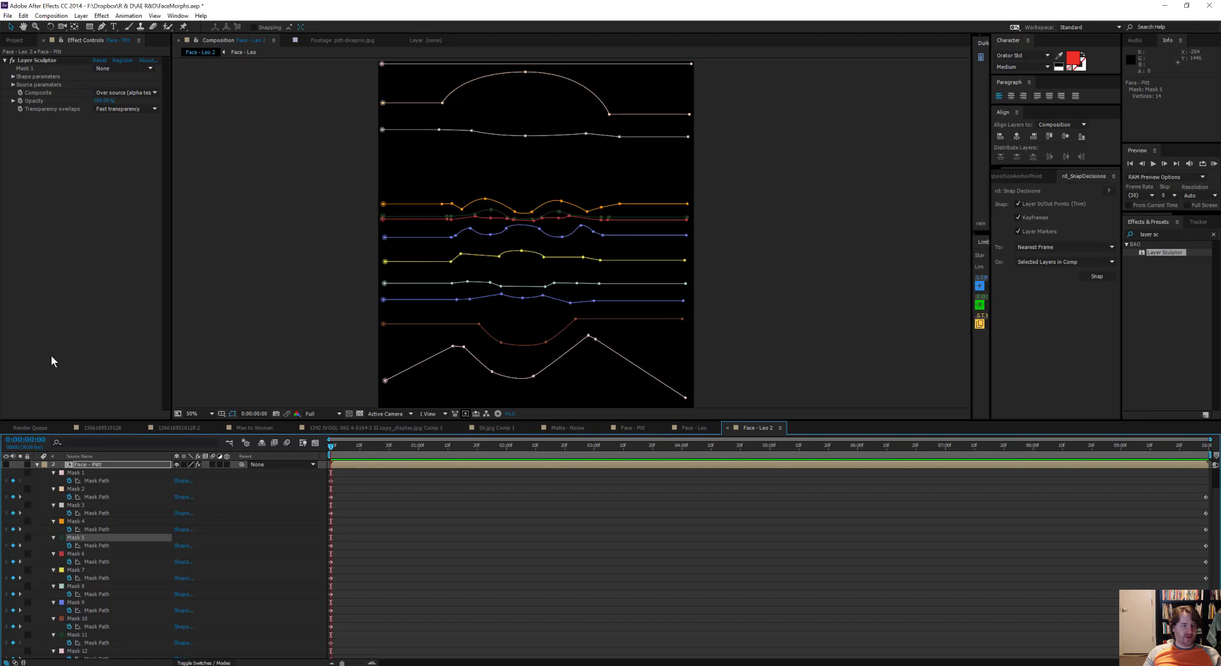
{"action": "left_click", "coordinate": [78, 555]}
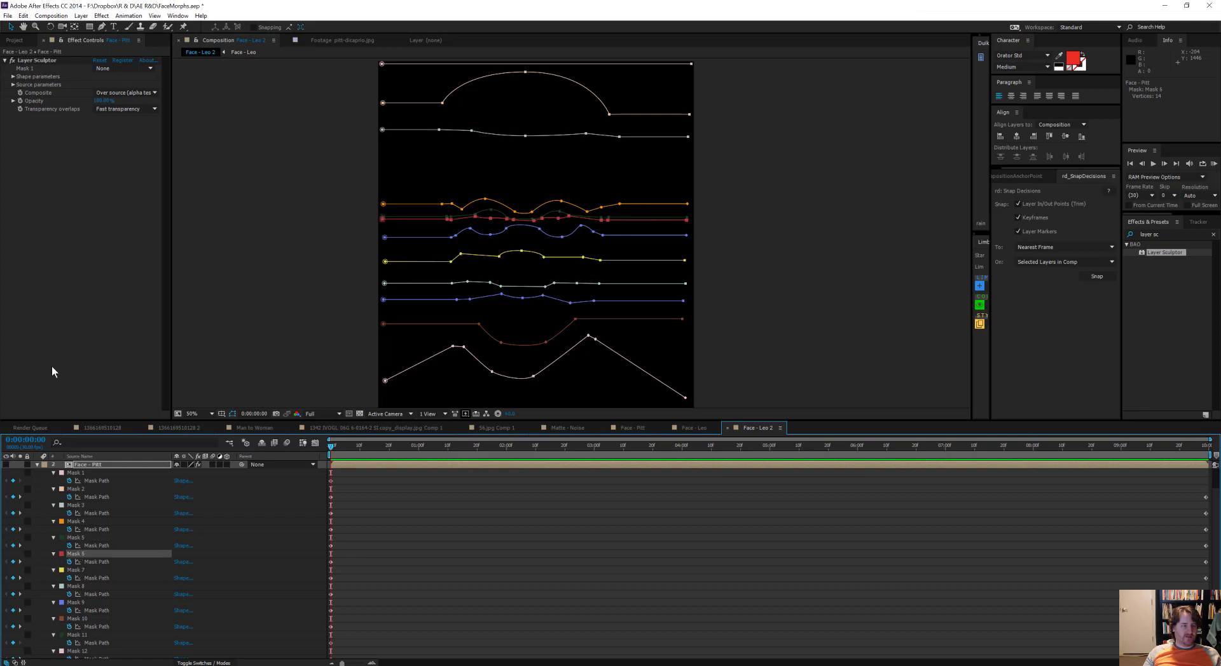
{"action": "left_click", "coordinate": [77, 570]}
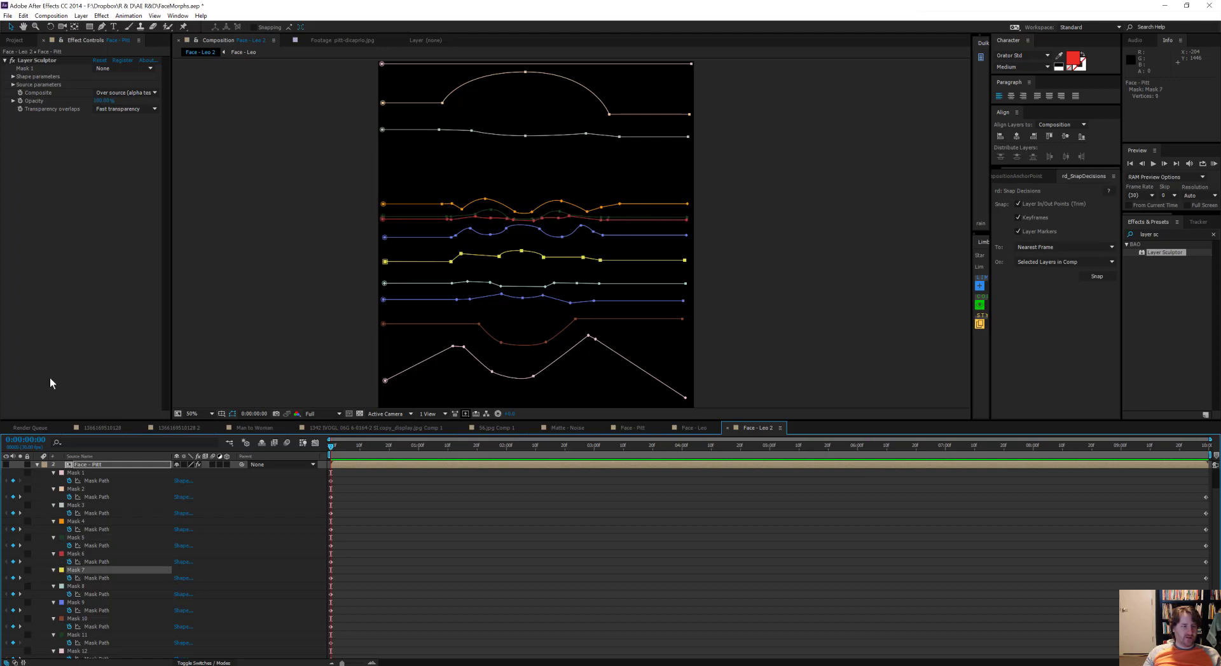
Step: Move Mask 13 between Mask 6 and Mask 7 in Face - Pitt's mask list and check the surrounding order
{"action": "scroll", "coordinate": [75, 571], "scroll_direction": "down", "scroll_amount": 1}
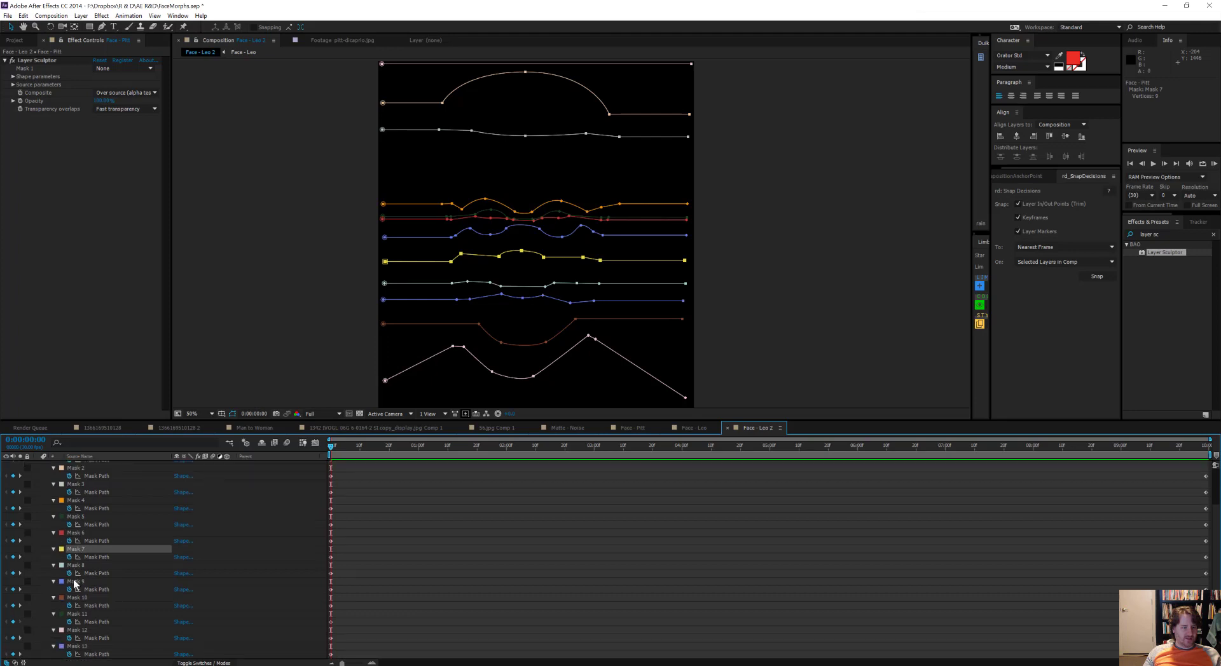
{"action": "left_click_drag", "start_coordinate": [77, 647], "coordinate": [87, 543]}
{"action": "left_click", "coordinate": [82, 533]}
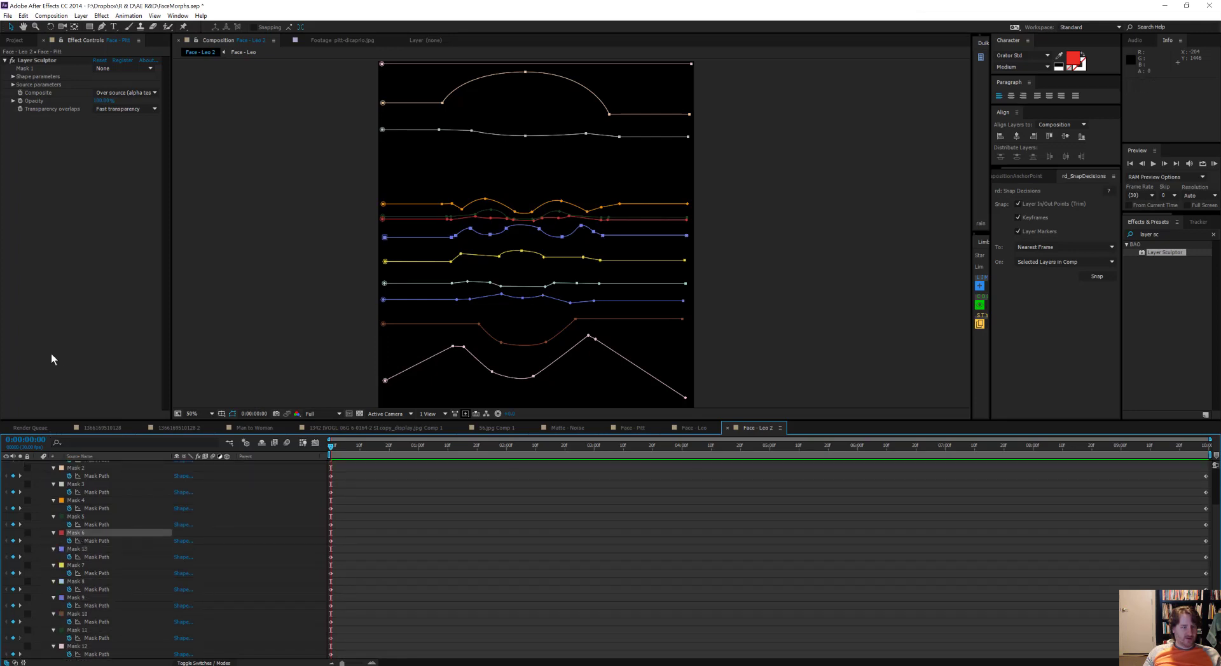
{"action": "left_click", "coordinate": [76, 548]}
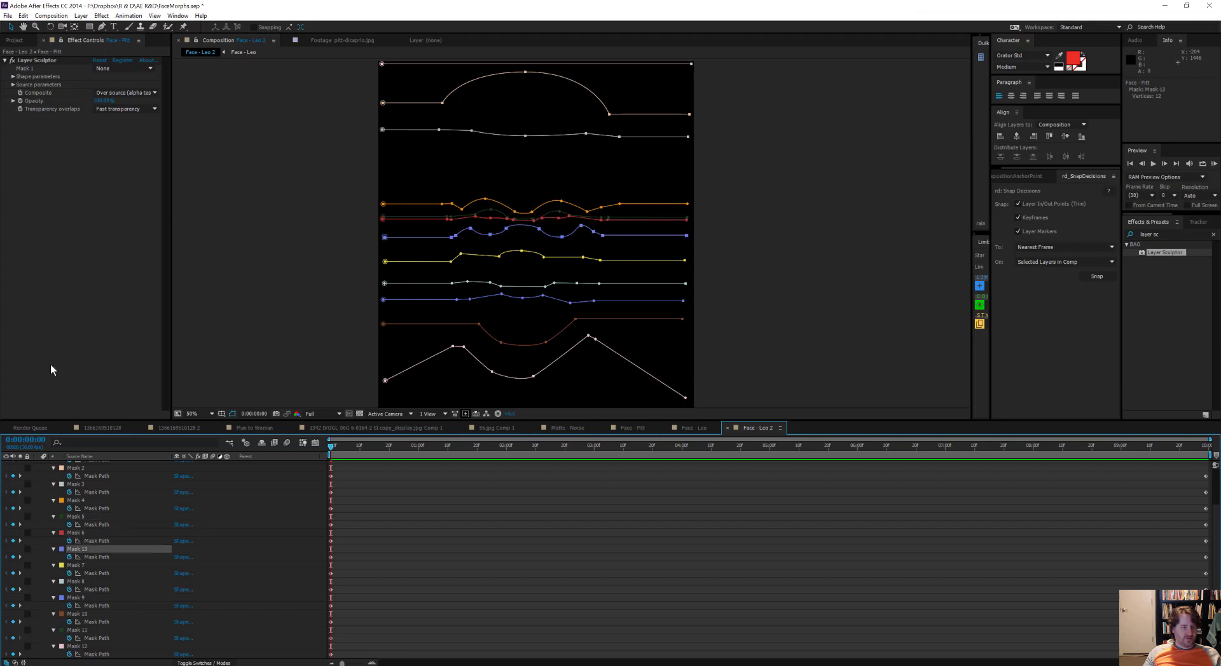
Step: Check the order of Masks 7 to 11 and move Mask 11, the bottom line, below Mask 12
{"action": "left_click", "coordinate": [76, 565]}
{"action": "left_click", "coordinate": [74, 581]}
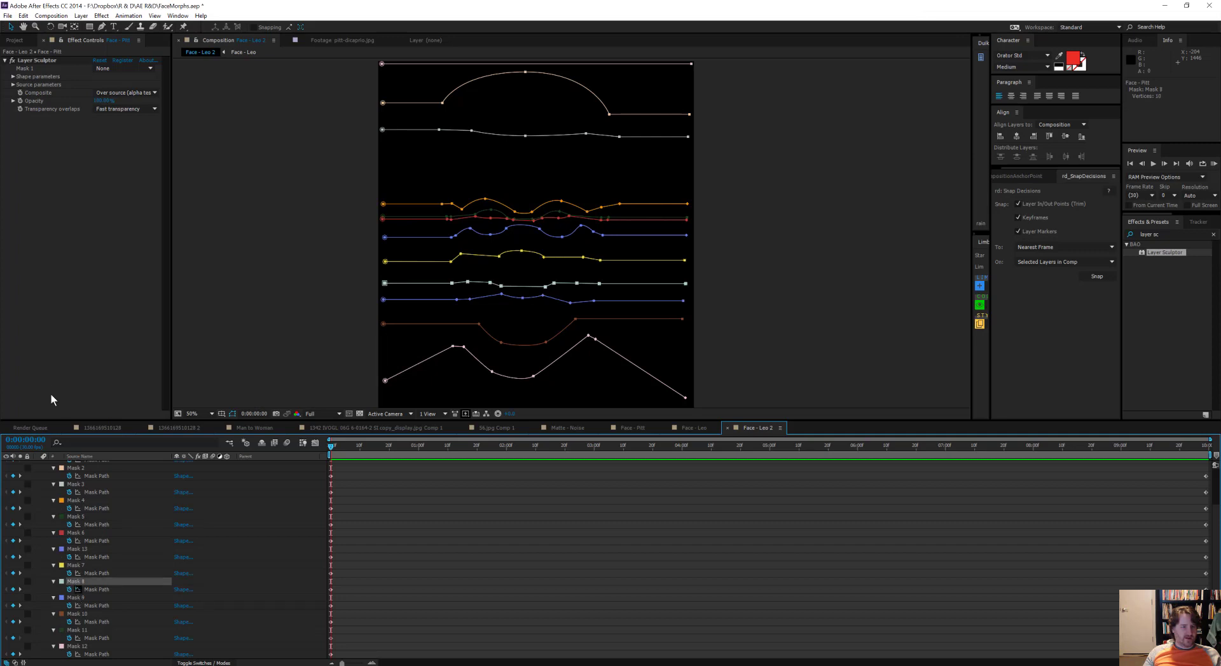
{"action": "left_click", "coordinate": [75, 598]}
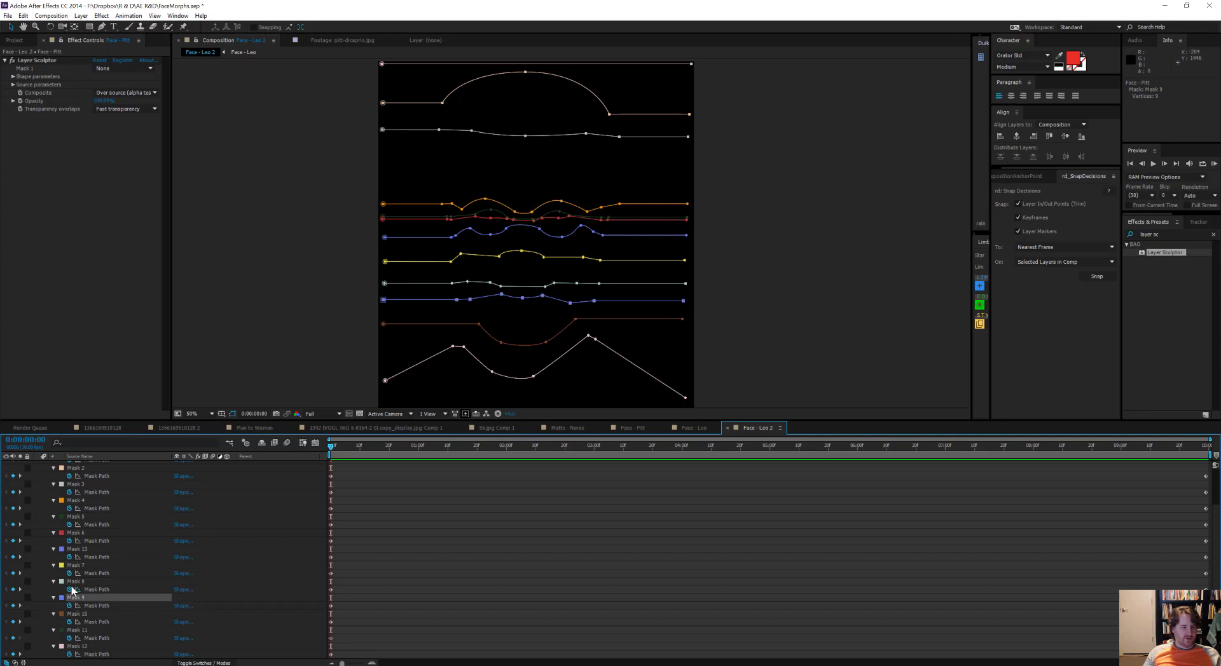
{"action": "left_click", "coordinate": [74, 614]}
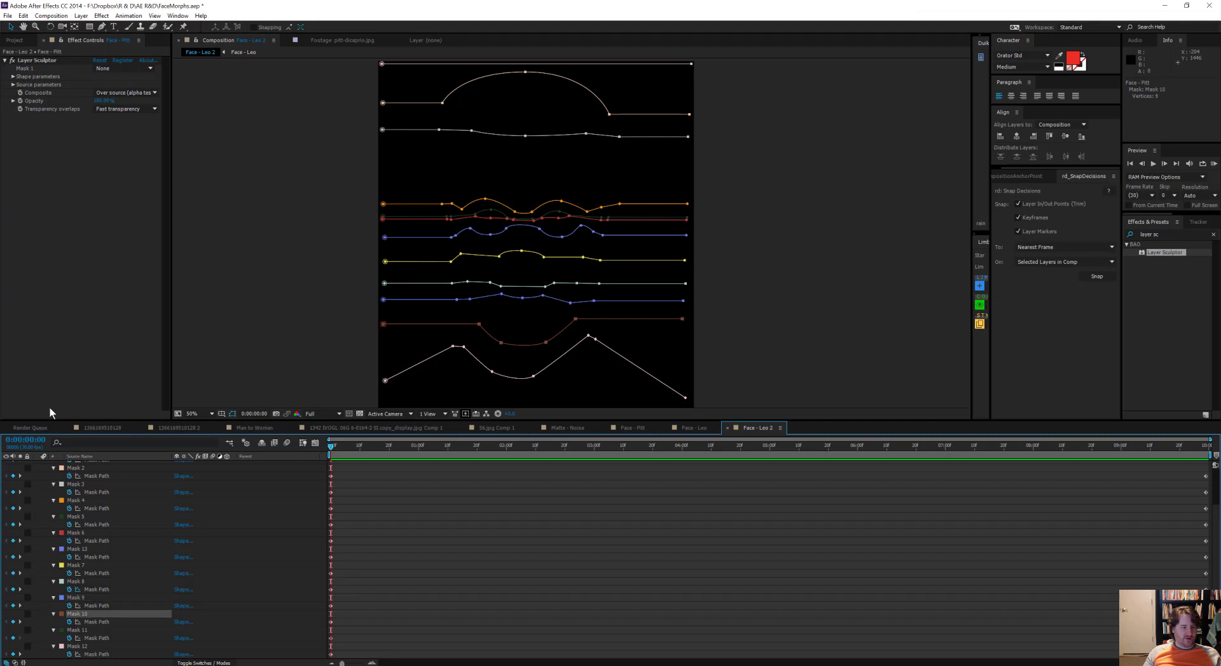
{"action": "left_click", "coordinate": [75, 630]}
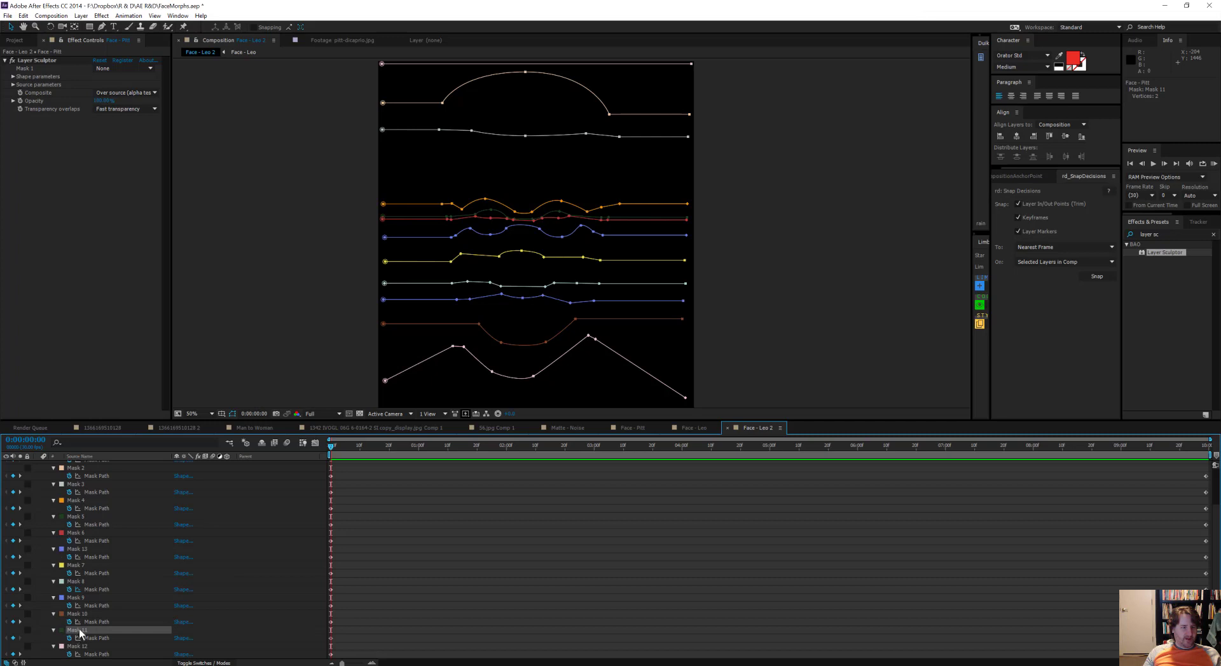
{"action": "scroll", "coordinate": [455, 313], "scroll_direction": "down", "scroll_amount": 2}
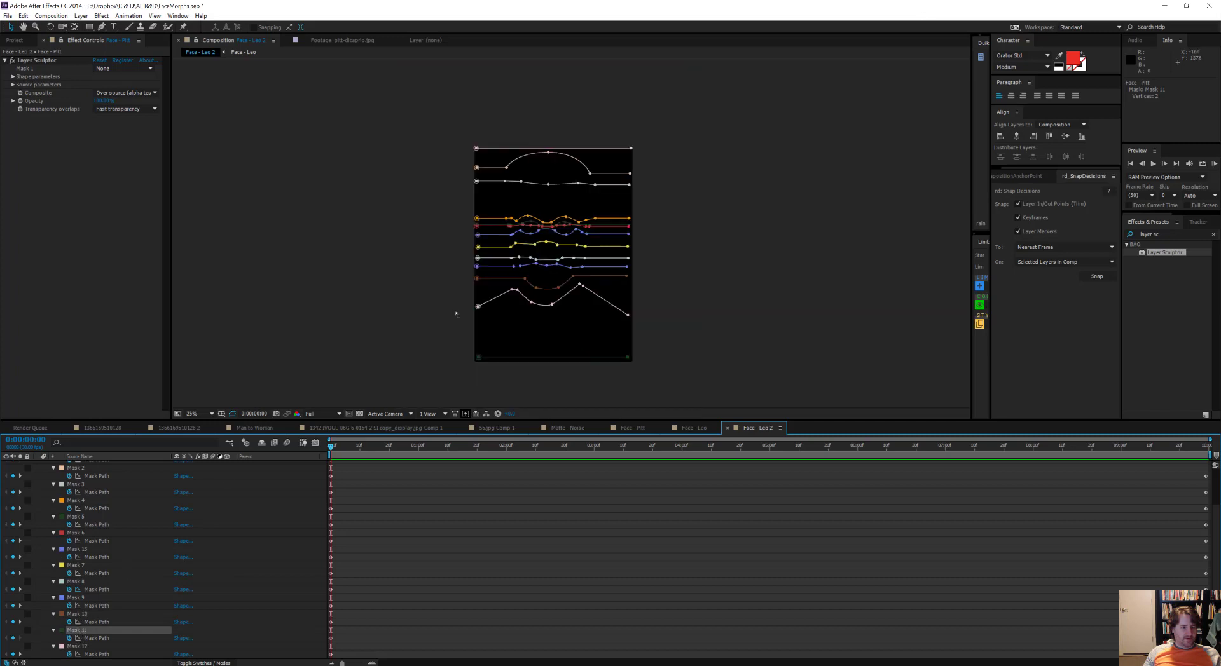
{"action": "left_click_drag", "start_coordinate": [77, 632], "coordinate": [79, 654]}
Step: Assign Face - Pitt's thirteen masks to Layer Sculptor's mask slots in the order 1 to 6, 13, 7 to 10, 12, 11
{"action": "left_click", "coordinate": [133, 68]}
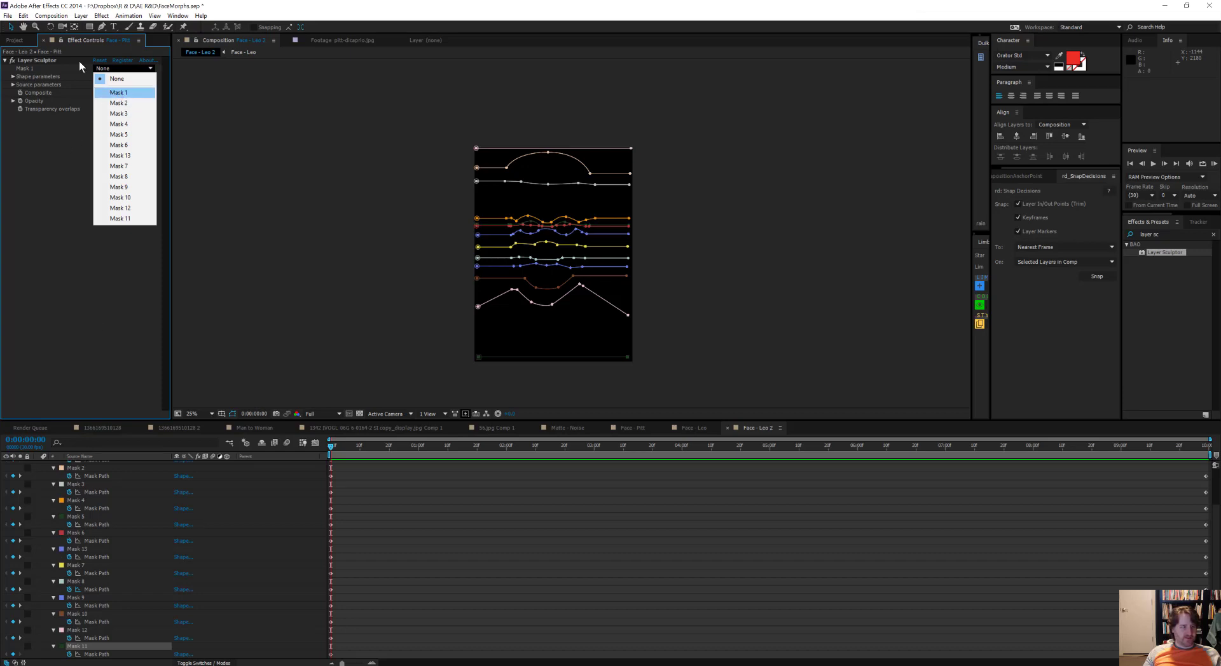
{"action": "left_click", "coordinate": [119, 92]}
{"action": "left_click", "coordinate": [119, 111]}
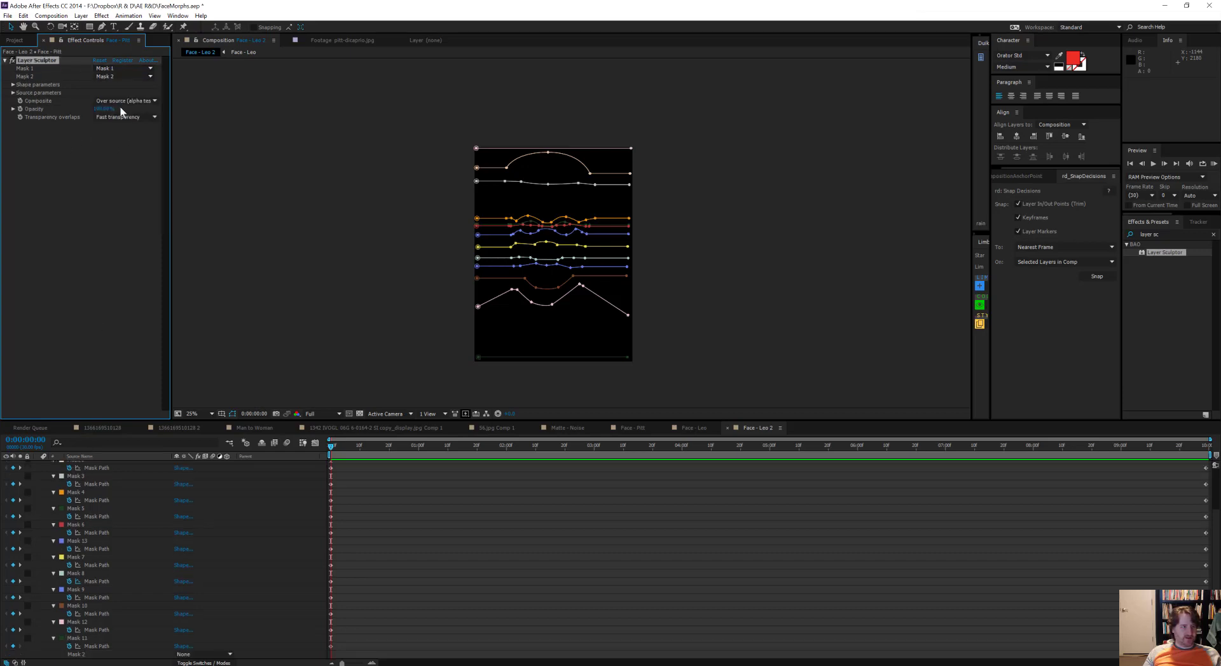
{"action": "left_click", "coordinate": [122, 84]}
{"action": "left_click", "coordinate": [120, 130]}
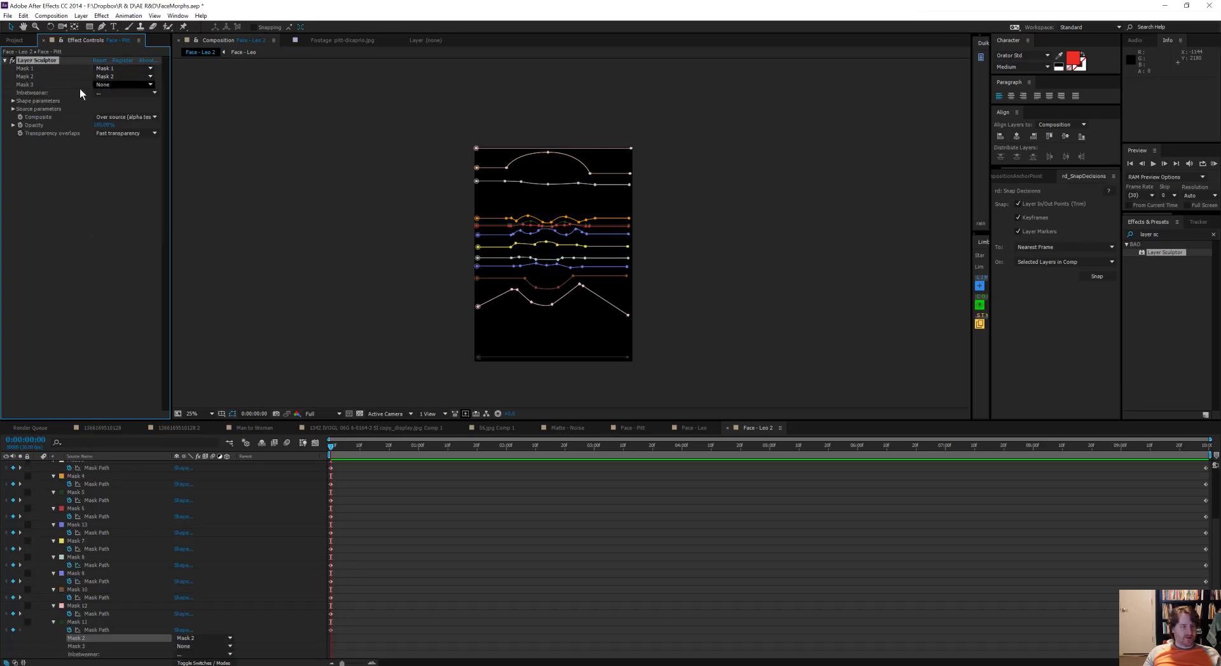
{"action": "left_click", "coordinate": [119, 92]}
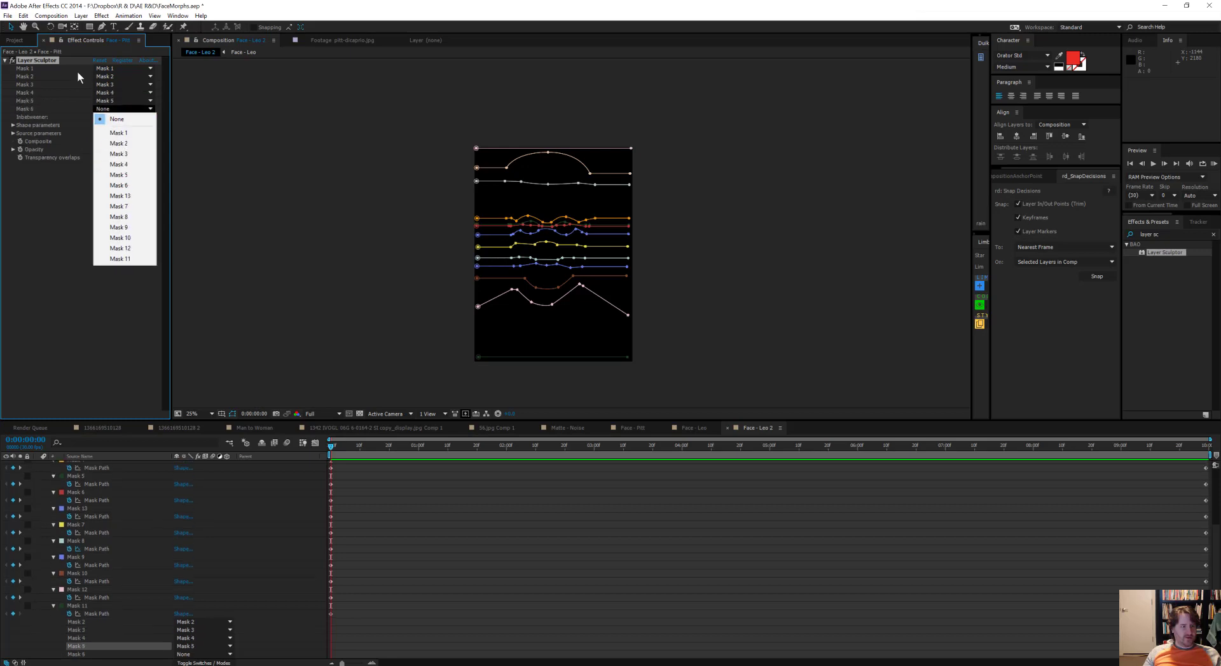
{"action": "left_click", "coordinate": [119, 185]}
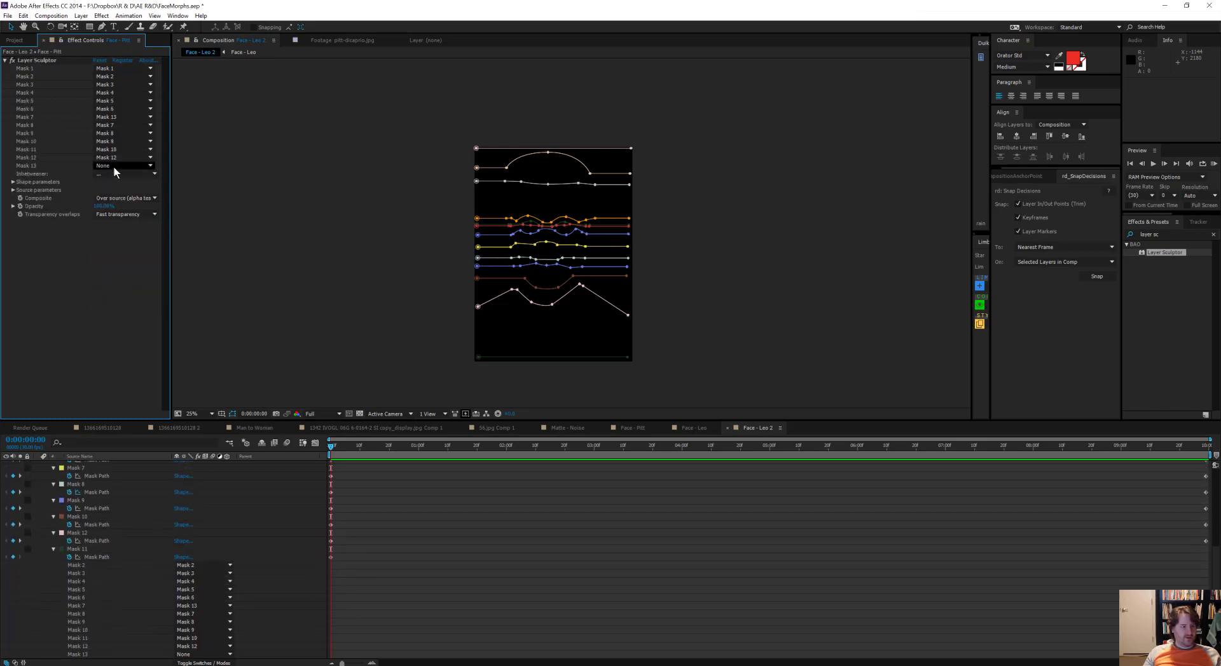
{"action": "left_click", "coordinate": [124, 165]}
{"action": "left_click", "coordinate": [120, 316]}
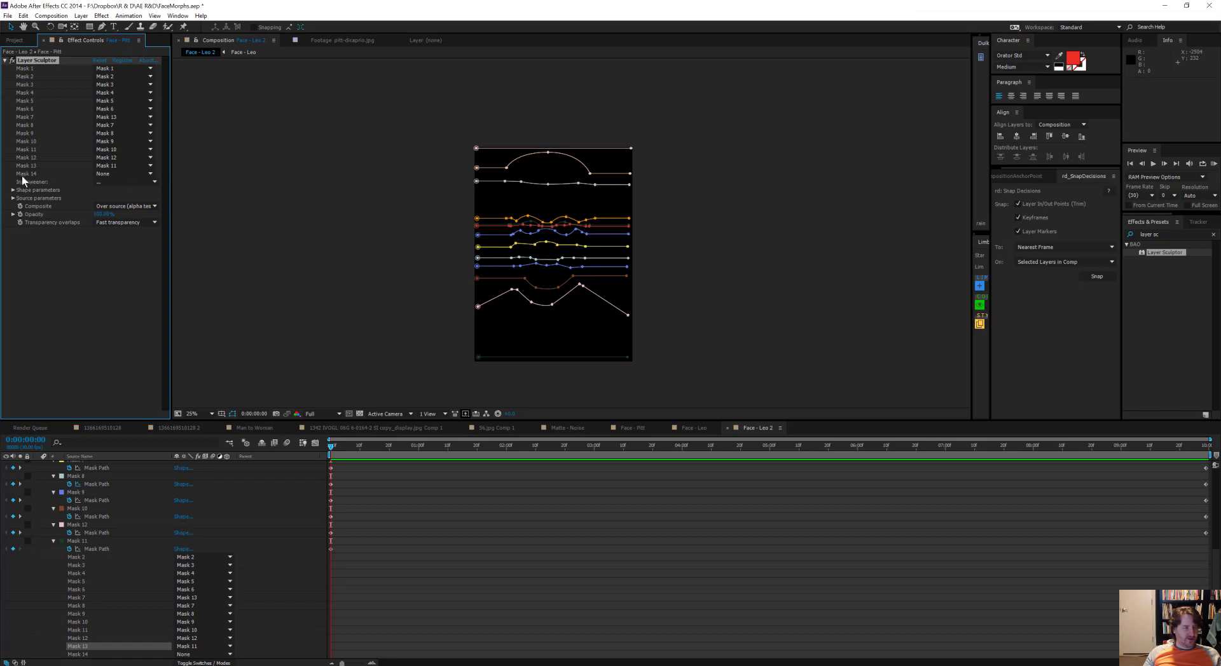
{"action": "key", "text": "period"}
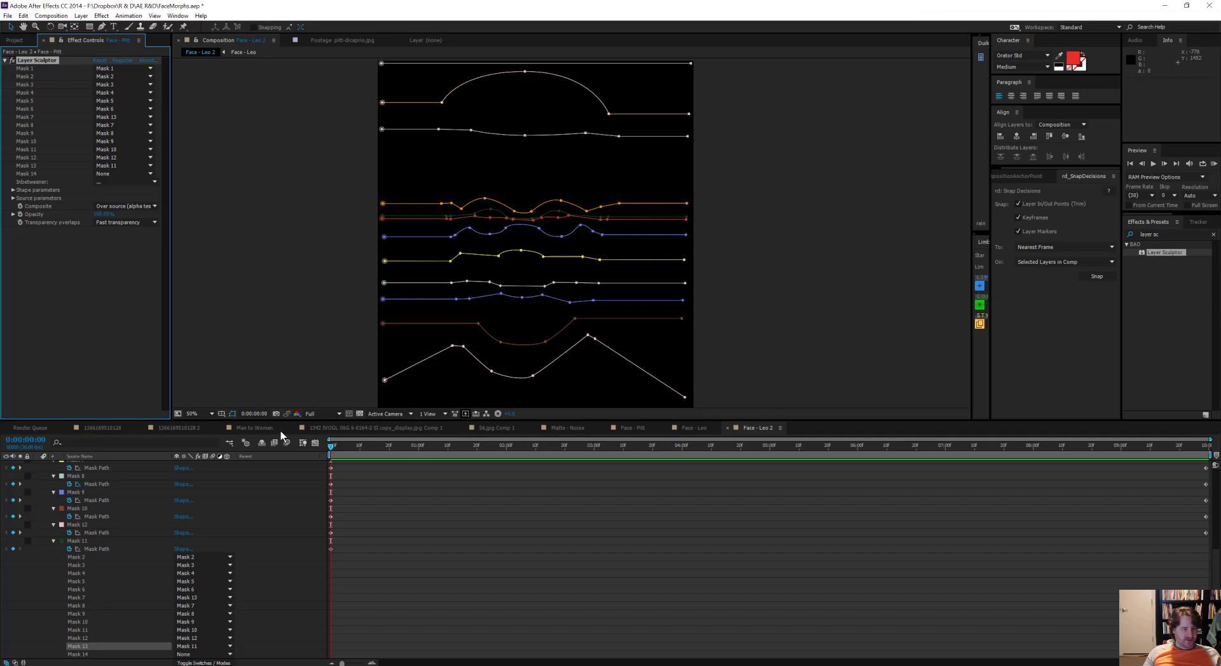
Step: Open the Man to Woman composition, scrub through its morph to about 0:00:02:20 and return to the first mask keyframes
{"action": "left_click", "coordinate": [240, 429]}
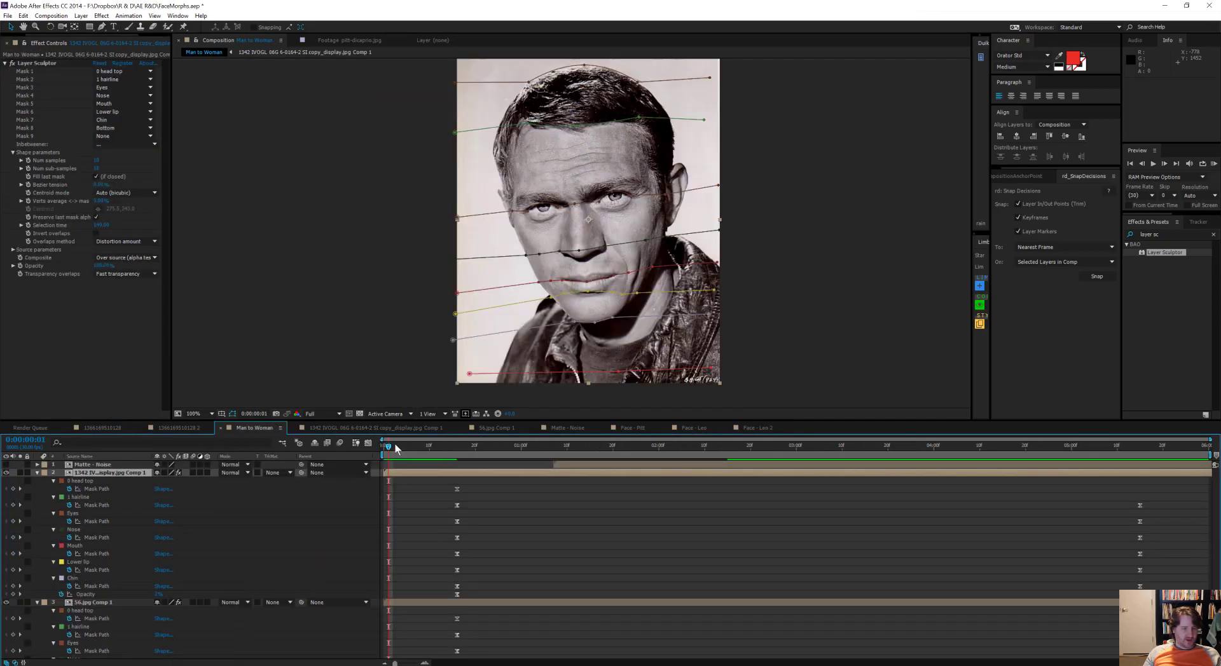
{"action": "left_click_drag", "start_coordinate": [525, 453], "coordinate": [752, 486]}
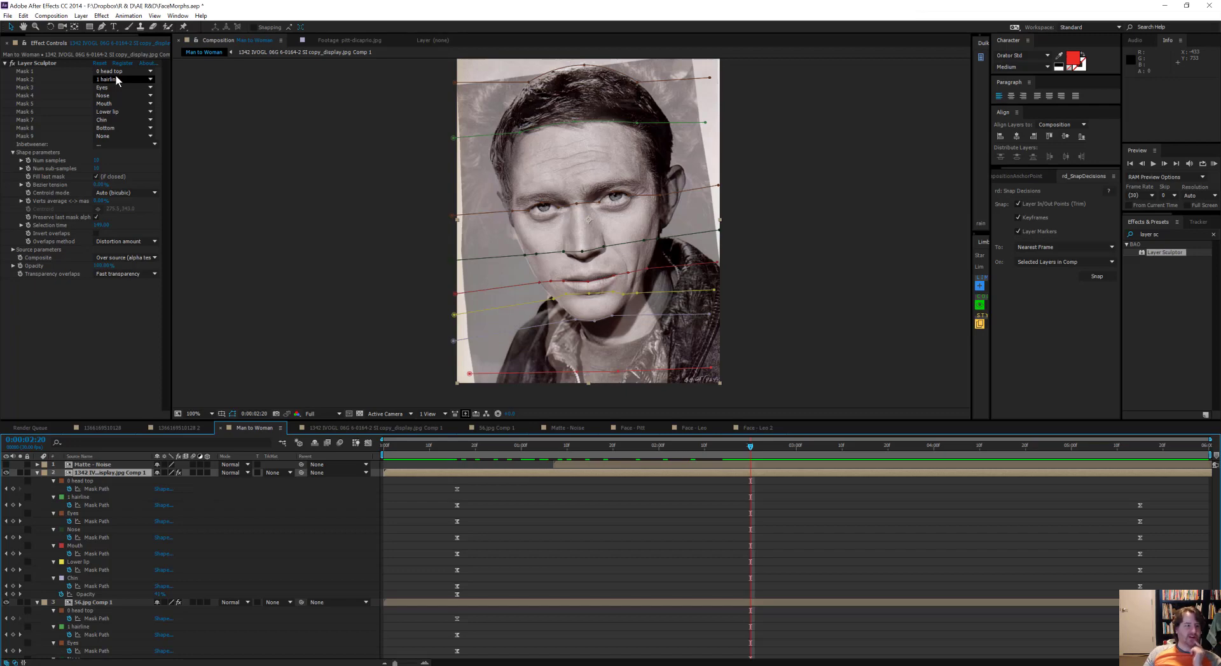
{"action": "key", "text": "j"}
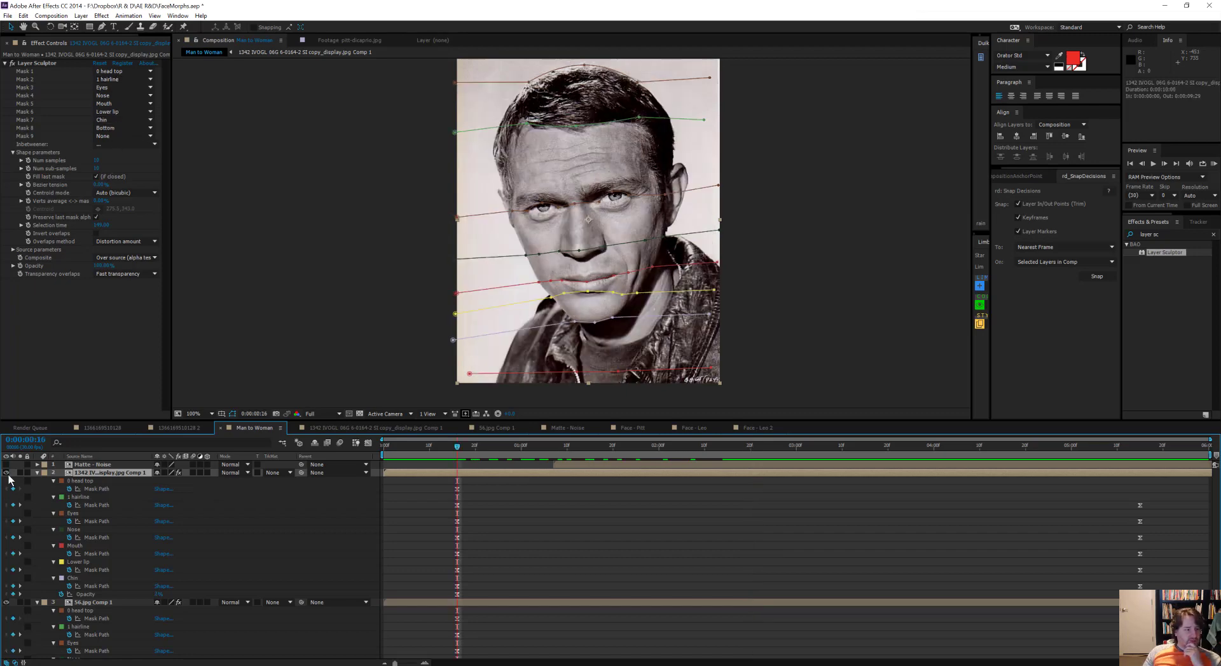
Step: Hide the woman's layer and scrub from the first to the last mask keyframes to examine how the man's face warps
{"action": "left_click", "coordinate": [7, 473]}
{"action": "left_click_drag", "start_coordinate": [465, 448], "coordinate": [1140, 451]}
{"action": "left_click_drag", "start_coordinate": [911, 479], "coordinate": [1142, 489]}
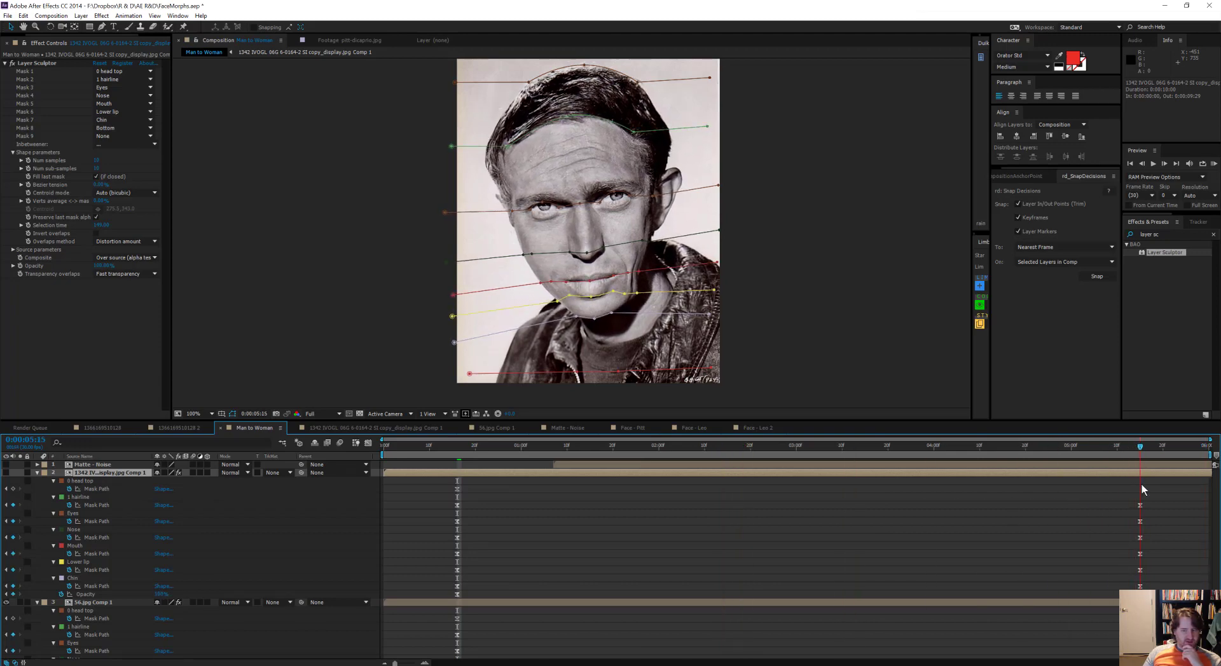
Step: Show and solo the woman's layer, and scrub back from 0:00:05:15 to about 0:00:02:03 to examine its warp
{"action": "left_click", "coordinate": [8, 473]}
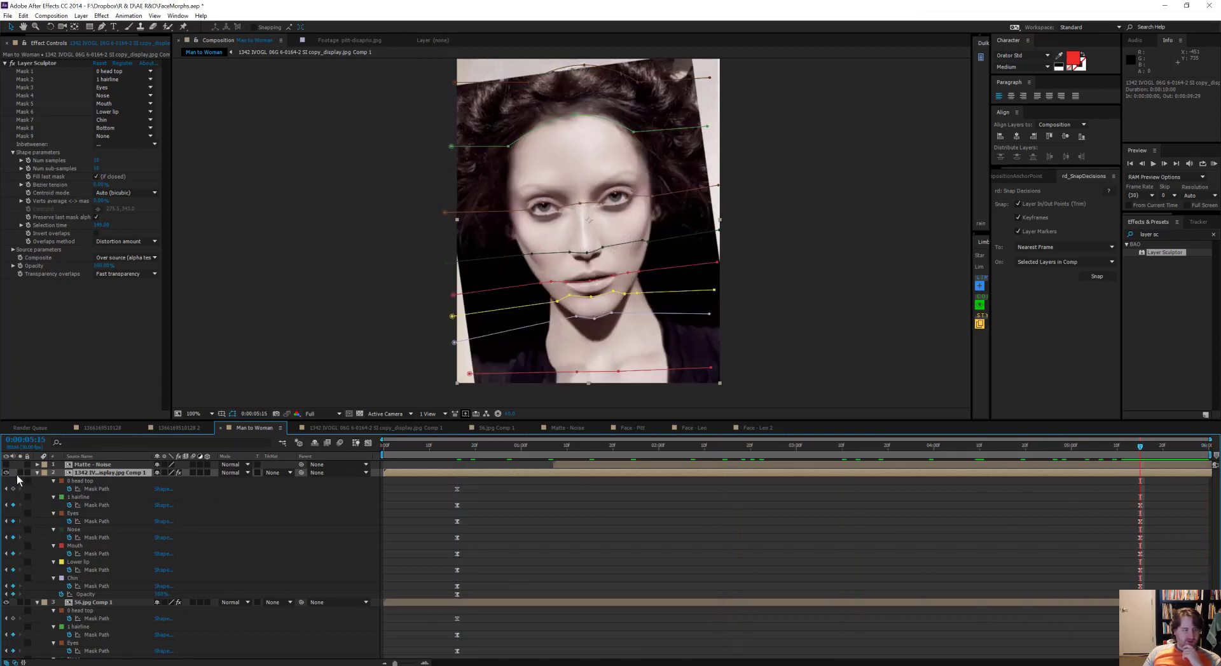
{"action": "left_click", "coordinate": [19, 473]}
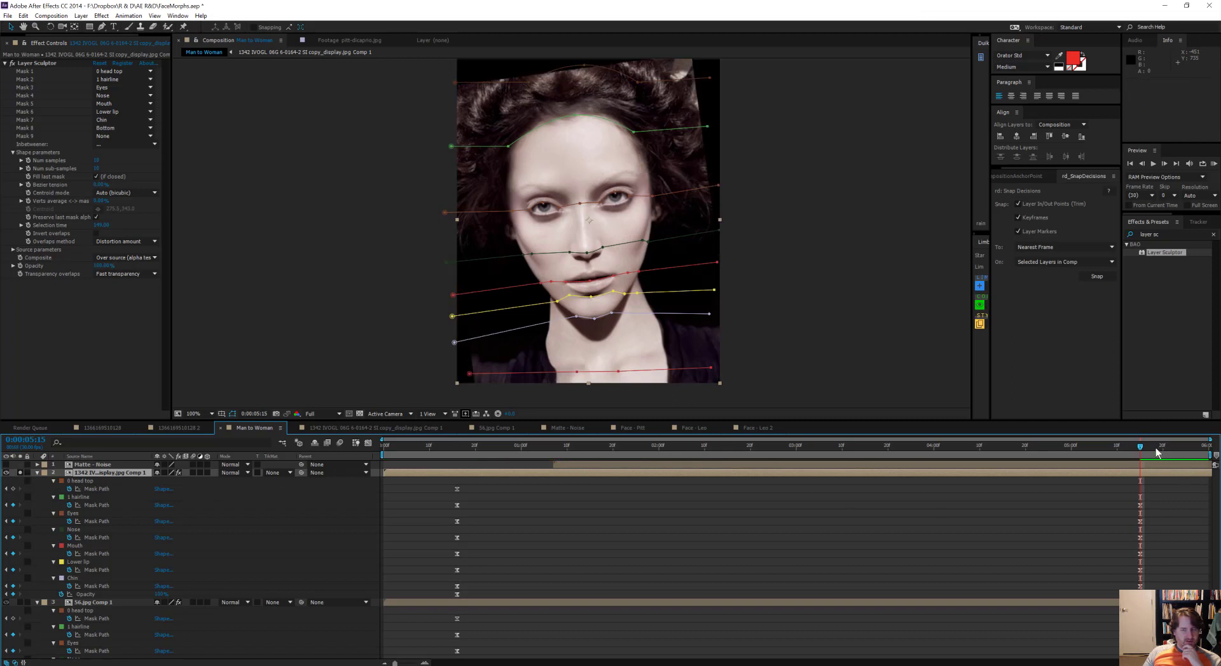
{"action": "left_click", "coordinate": [1132, 447]}
{"action": "left_click_drag", "start_coordinate": [1126, 451], "coordinate": [665, 514]}
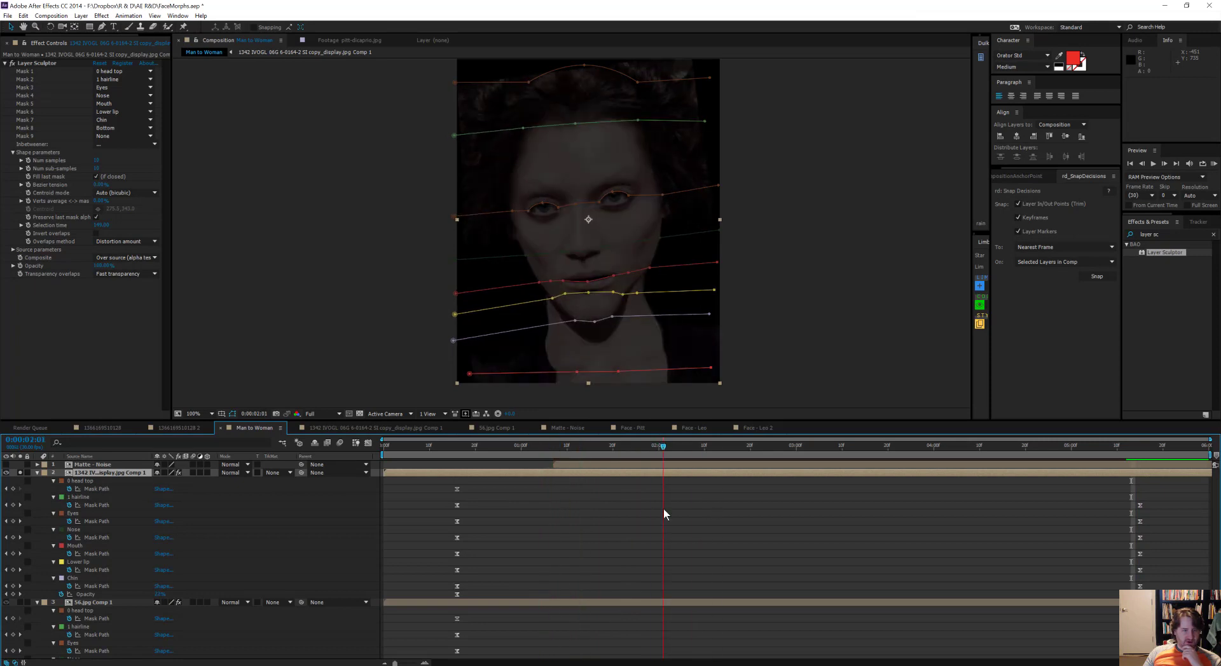
Step: Unsolo and hide the woman's layer, and review the man's warp without mask outlines between 0:00:05:15 and 0:00:00:18
{"action": "left_click", "coordinate": [20, 472]}
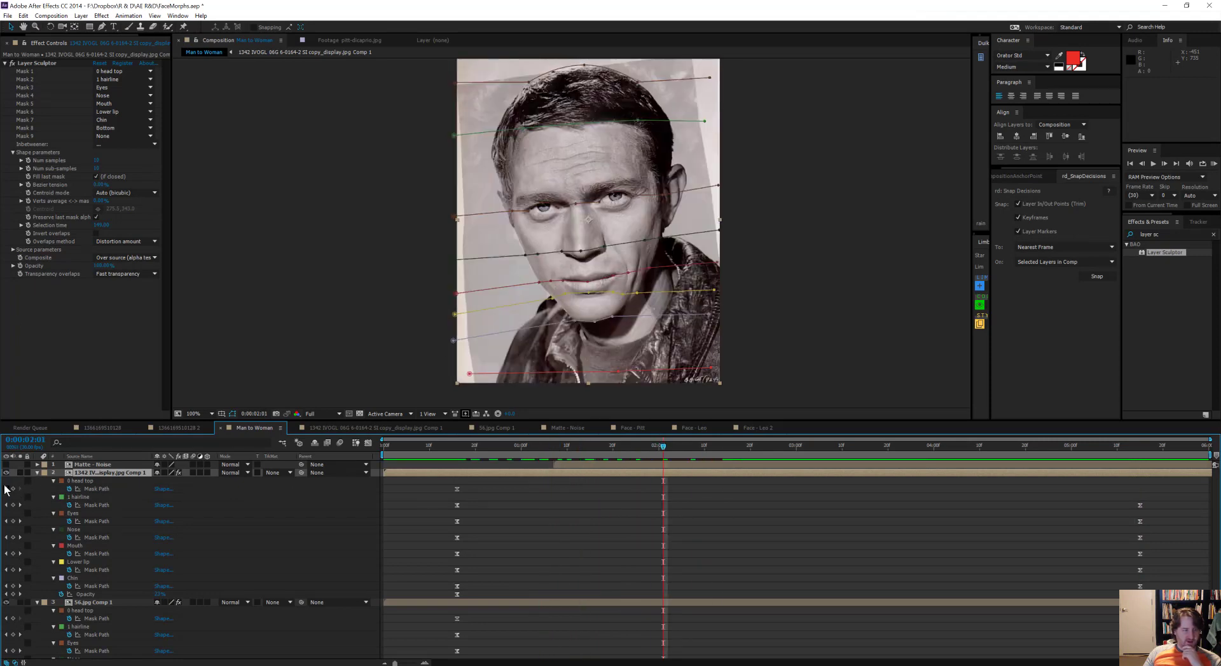
{"action": "left_click", "coordinate": [6, 472]}
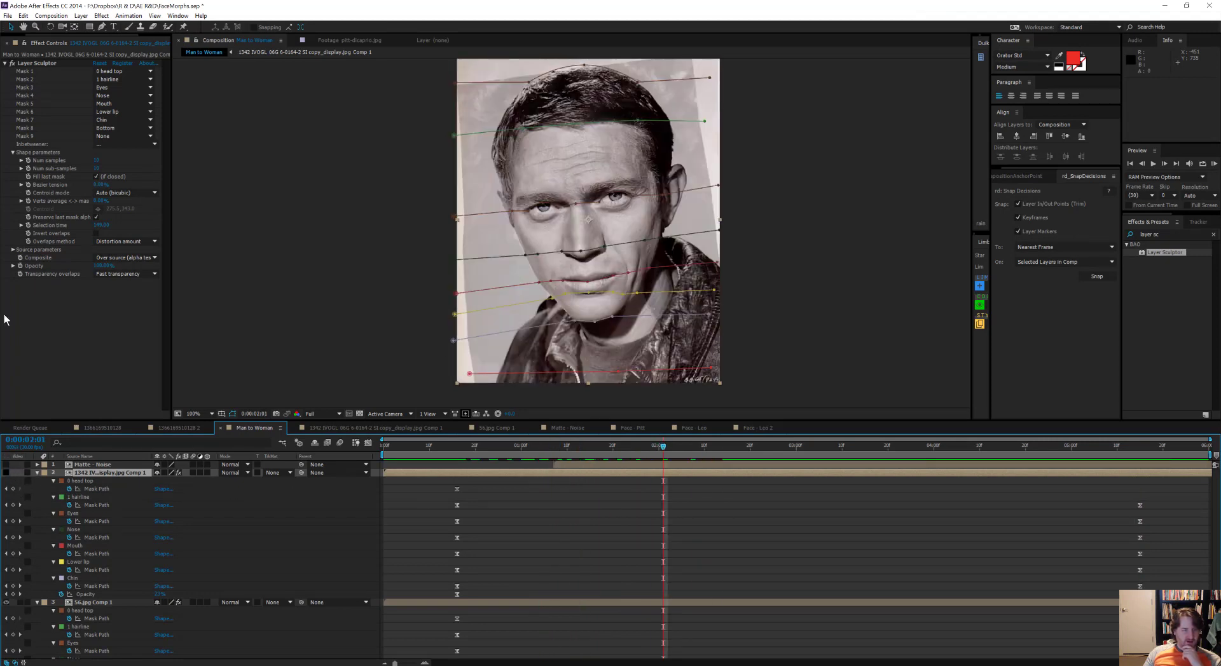
{"action": "left_click", "coordinate": [695, 448]}
{"action": "left_click_drag", "start_coordinate": [710, 457], "coordinate": [1141, 478]}
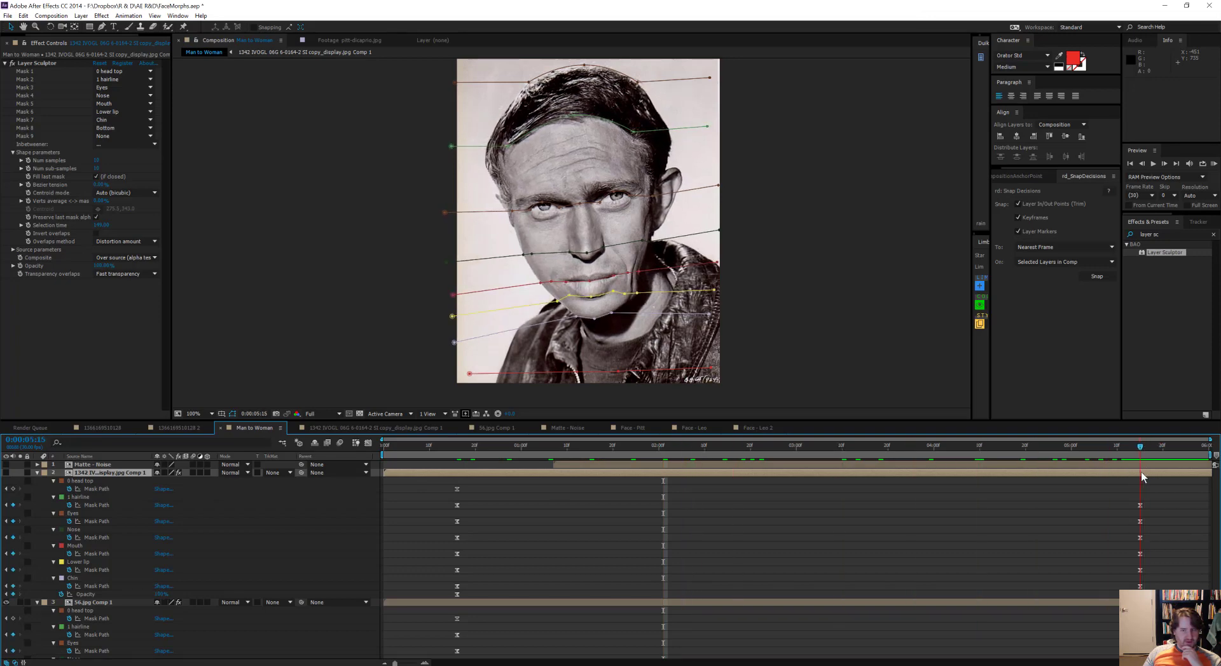
{"action": "left_click", "coordinate": [1156, 496]}
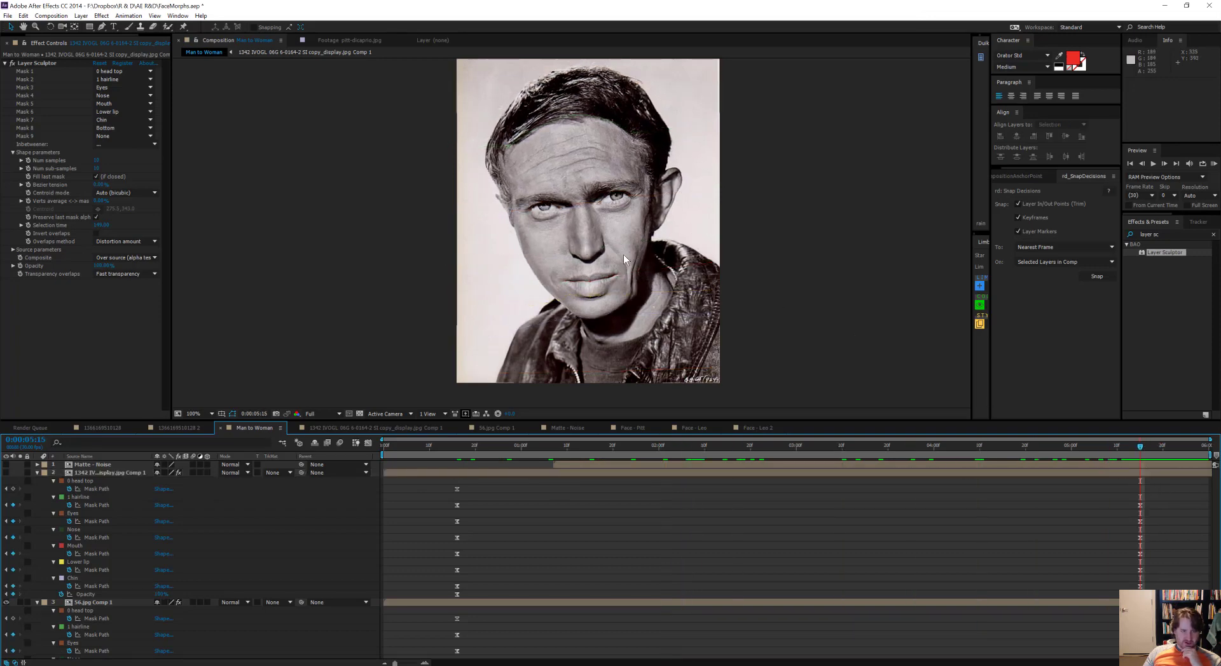
{"action": "left_click_drag", "start_coordinate": [1141, 447], "coordinate": [469, 468]}
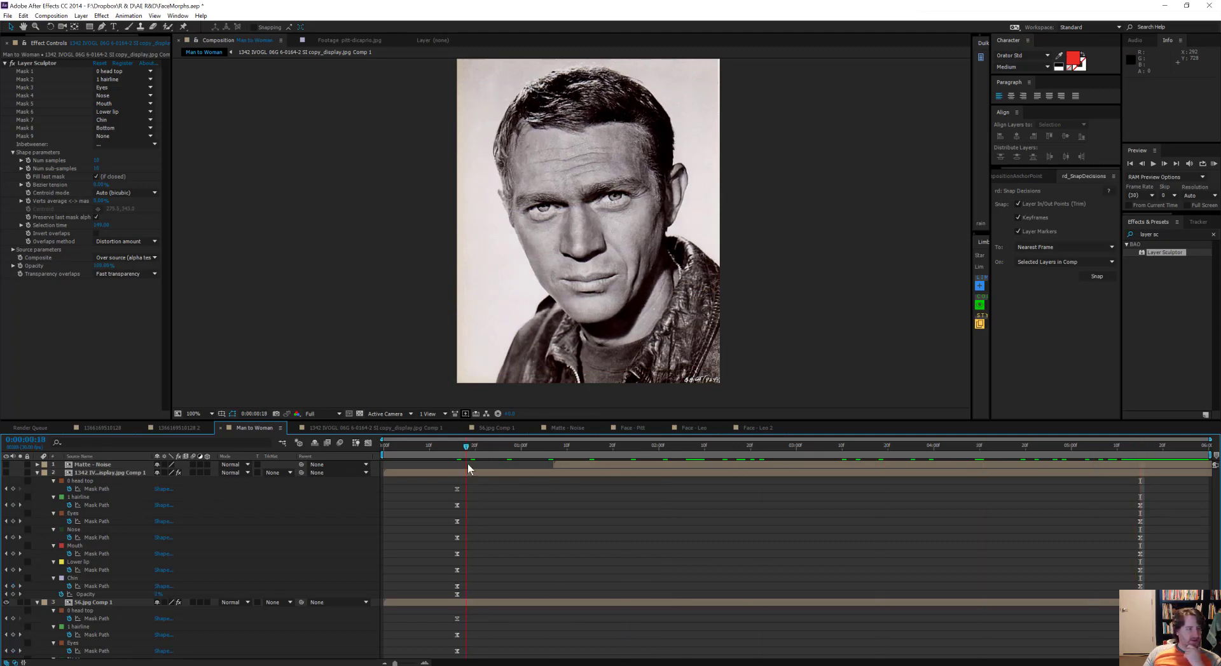
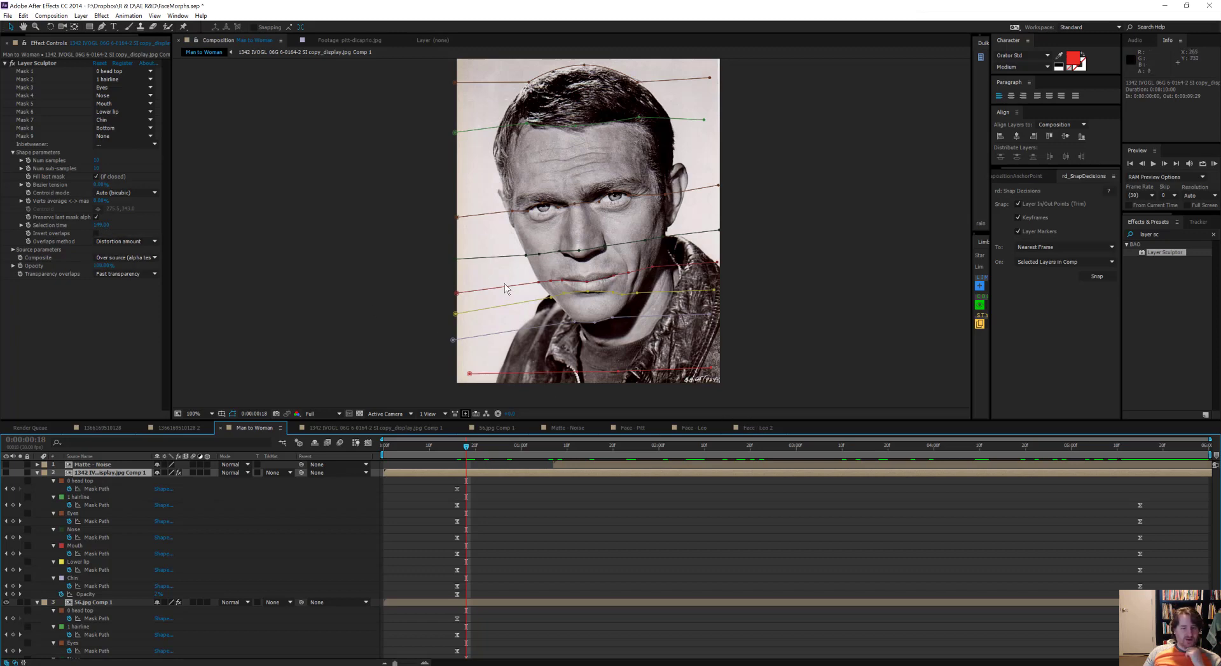
Step: Add Layer Sculptor to the Face - Leo layer in the Face - Leo 2 composition and set its number of samples to 10
{"action": "left_click", "coordinate": [757, 428]}
{"action": "left_click", "coordinate": [31, 41]}
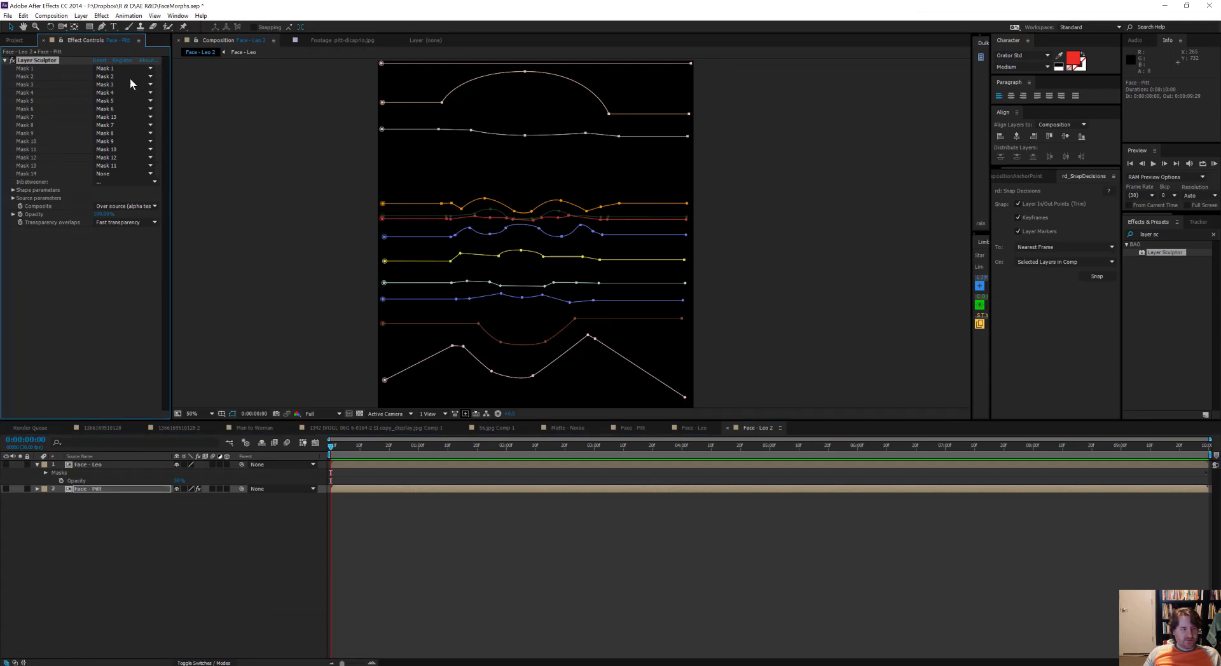
{"action": "left_click", "coordinate": [86, 466]}
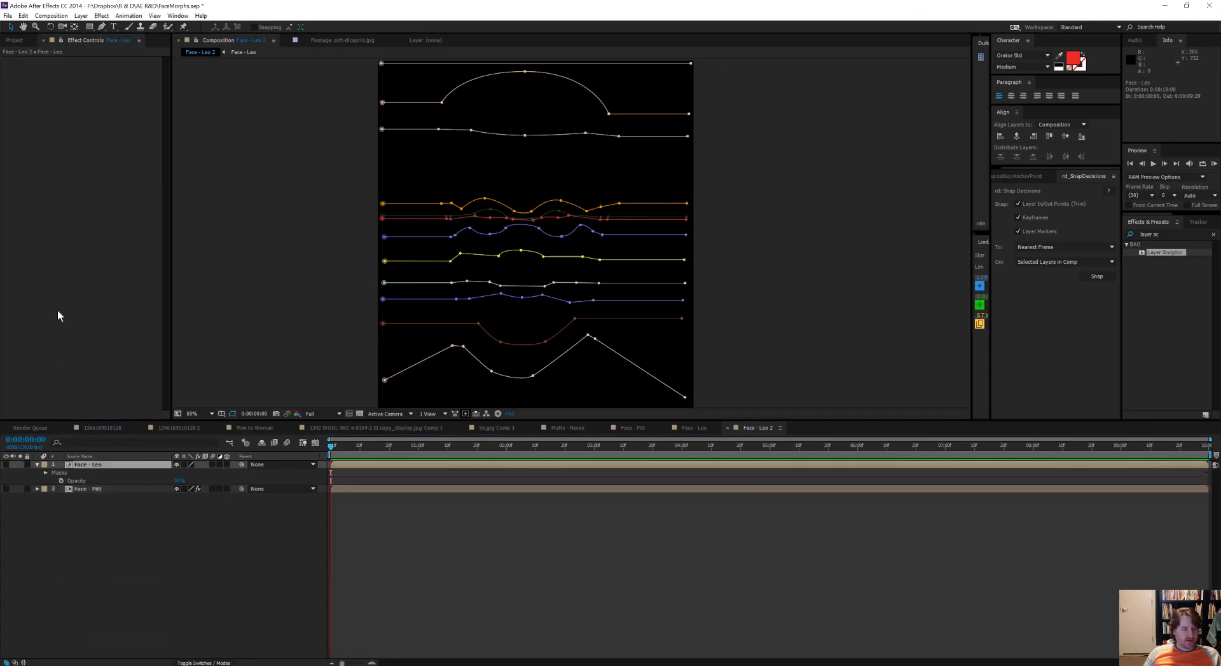
{"action": "key", "text": "ctrl+v"}
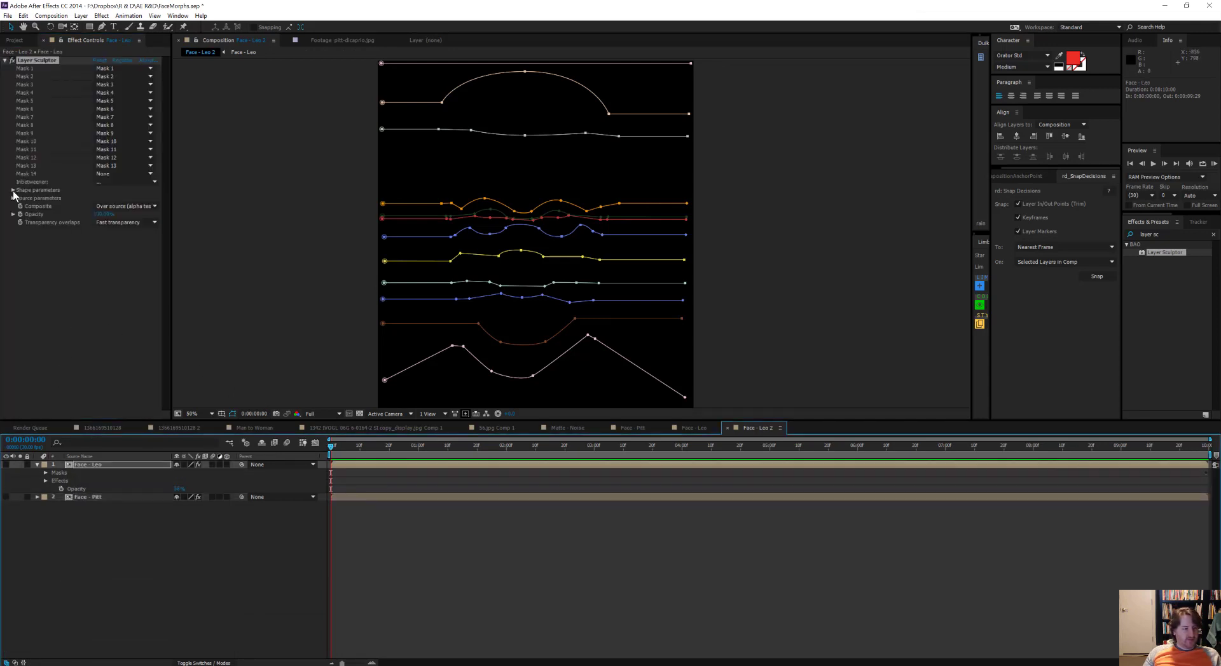
{"action": "left_click", "coordinate": [12, 190]}
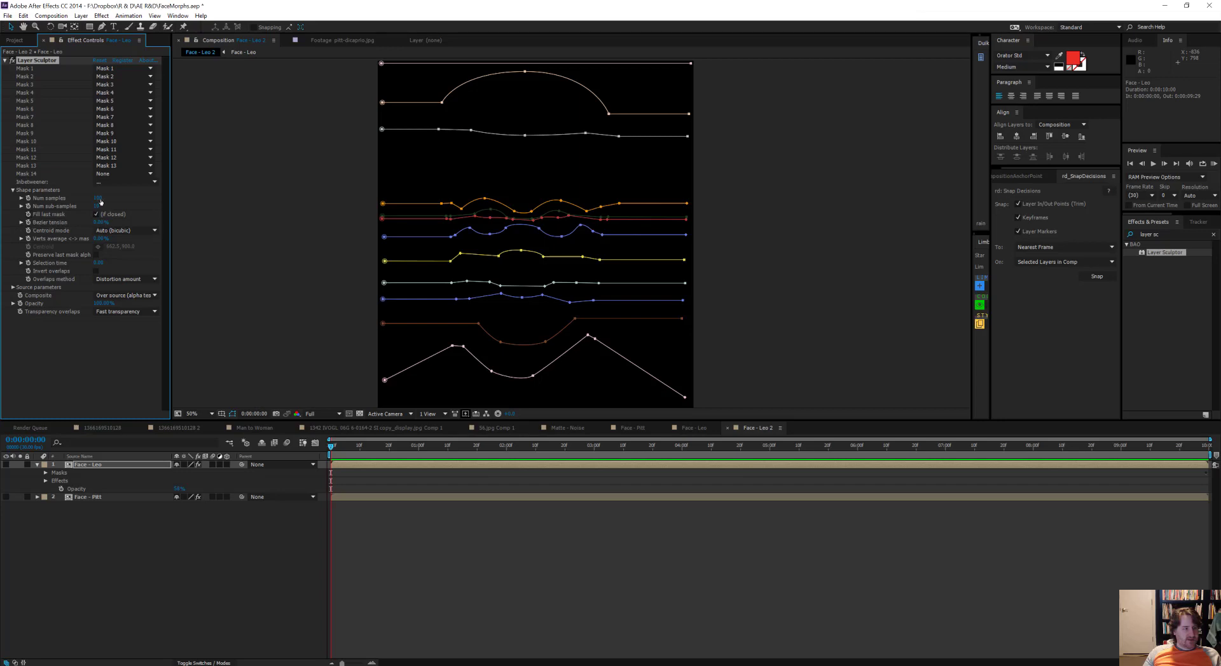
{"action": "type", "text": "10"}
{"action": "key", "text": "Return"}
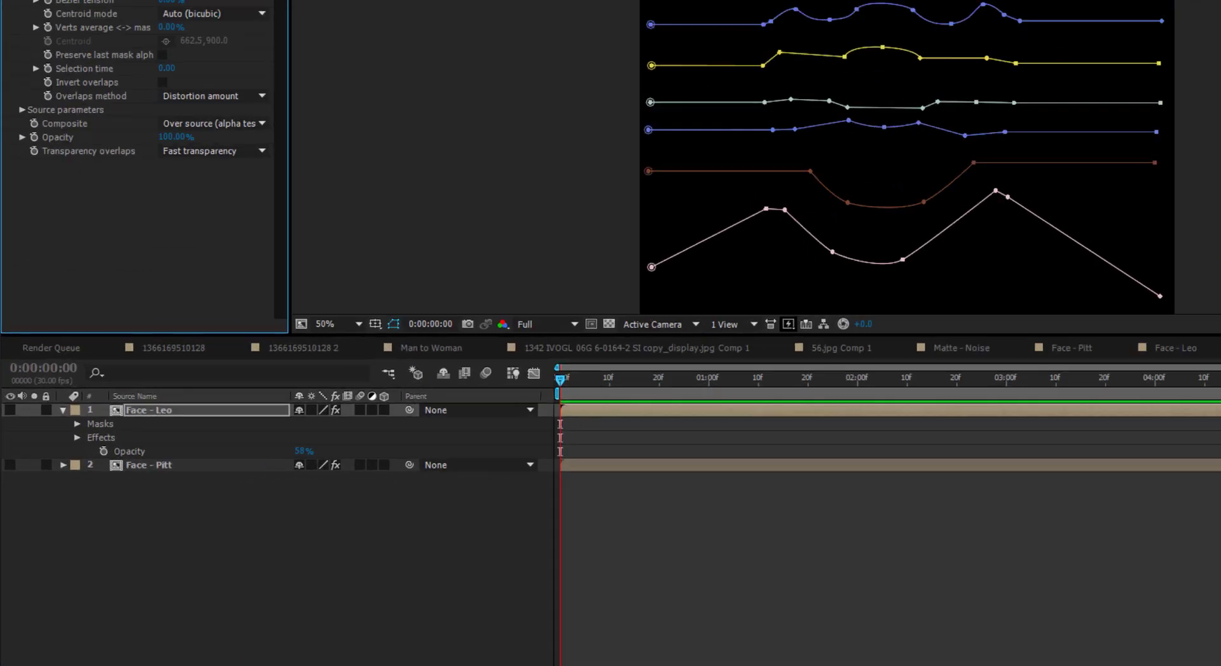
Step: At the last frame, set Face - Leo's Layer Sculptor selection time to 299 and make the layer visible
{"action": "key", "text": "End"}
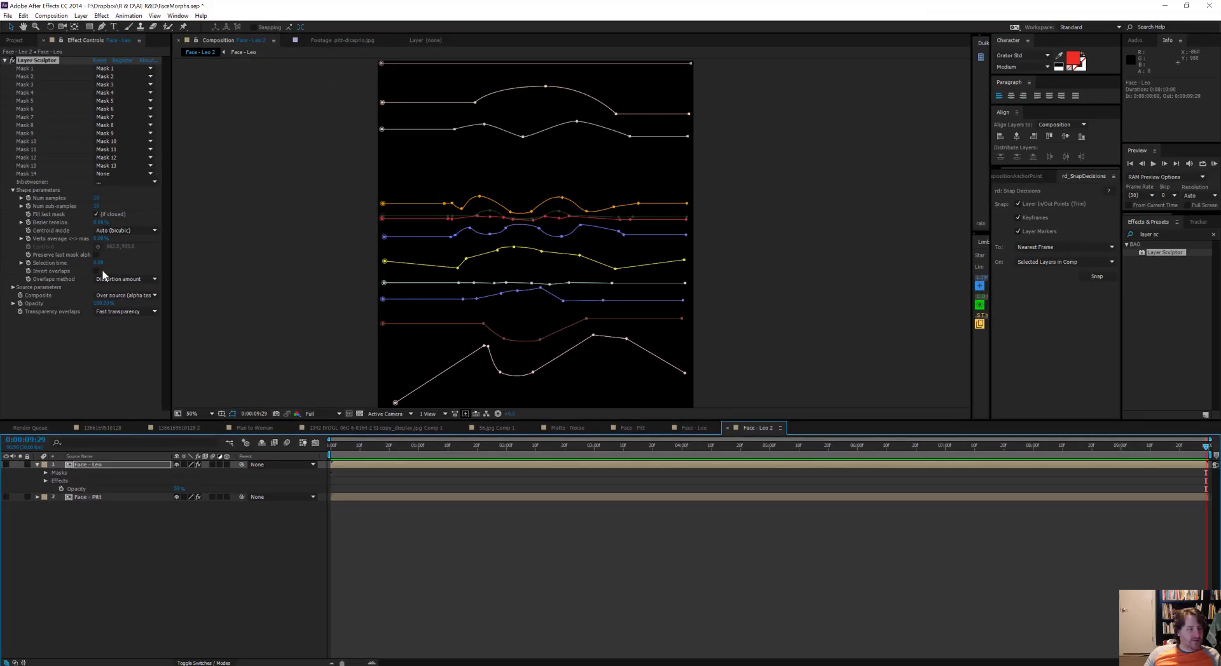
{"action": "left_click", "coordinate": [99, 262]}
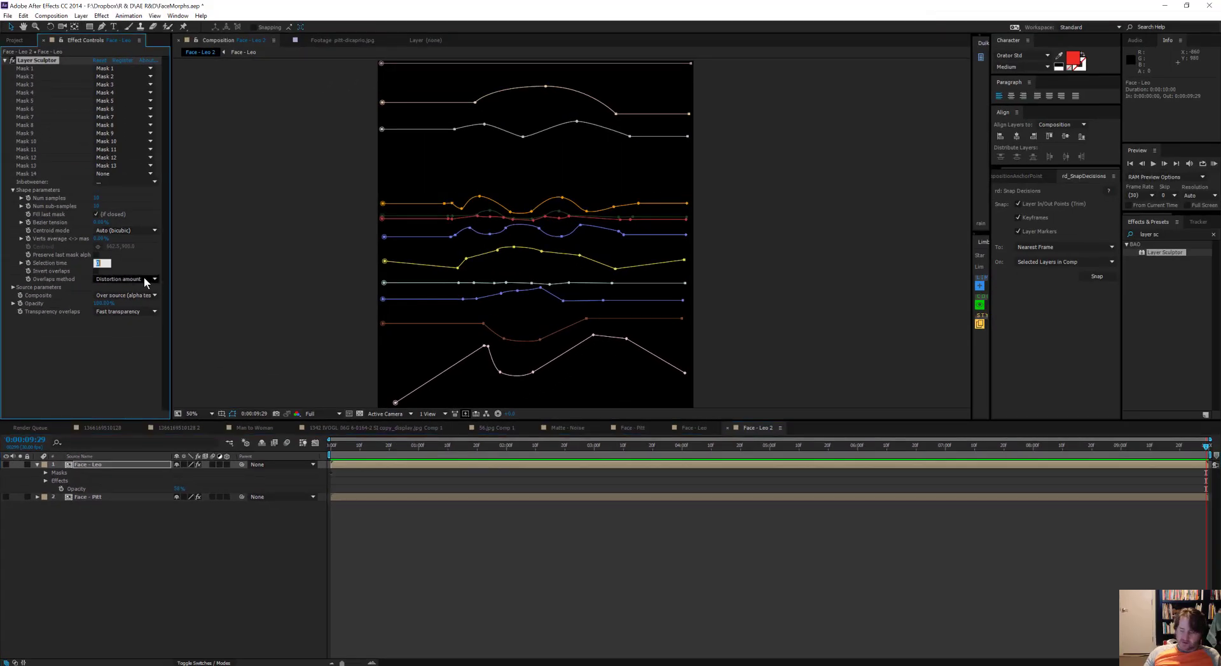
{"action": "type", "text": "299"}
{"action": "key", "text": "Return"}
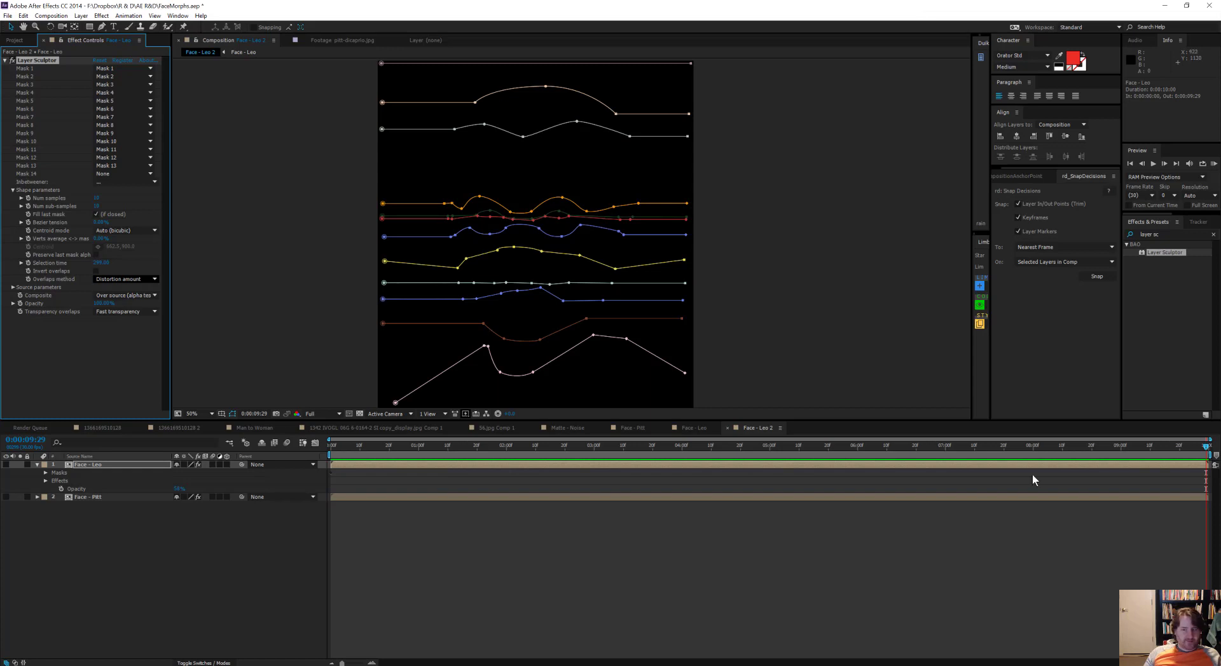
{"action": "left_click", "coordinate": [5, 464]}
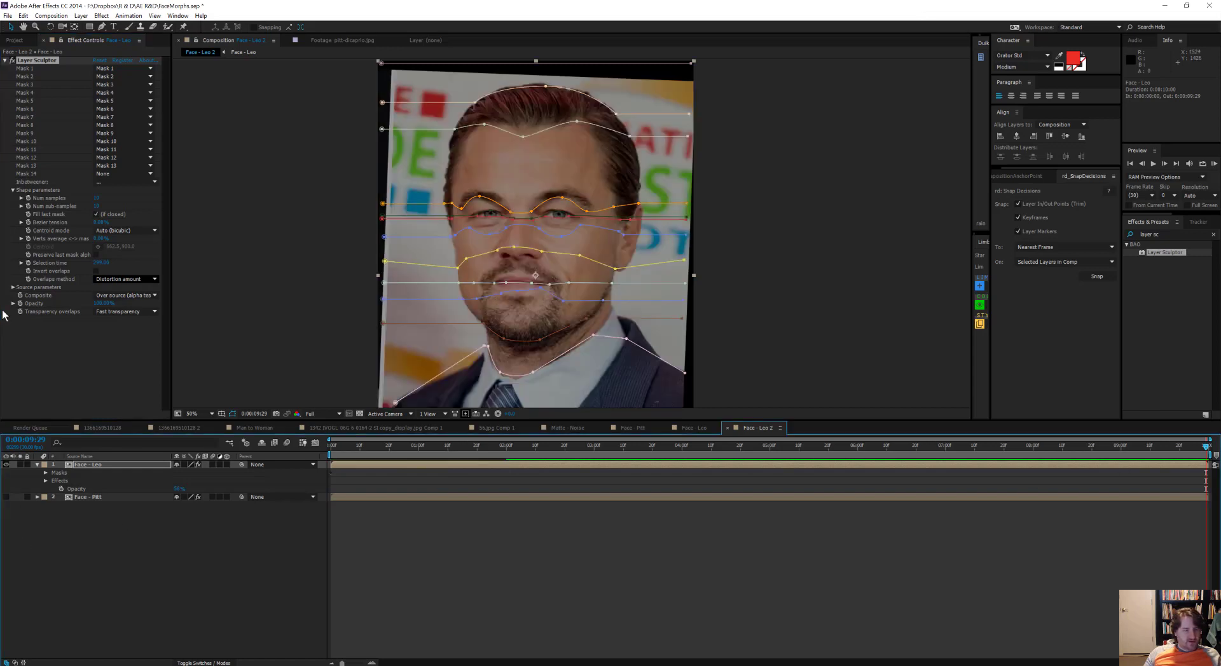
Step: Scrub the timeline with mask outlines hidden to examine how Face - Leo warps between its first and last mask shapes
{"action": "left_click_drag", "start_coordinate": [1206, 448], "coordinate": [120, 463]}
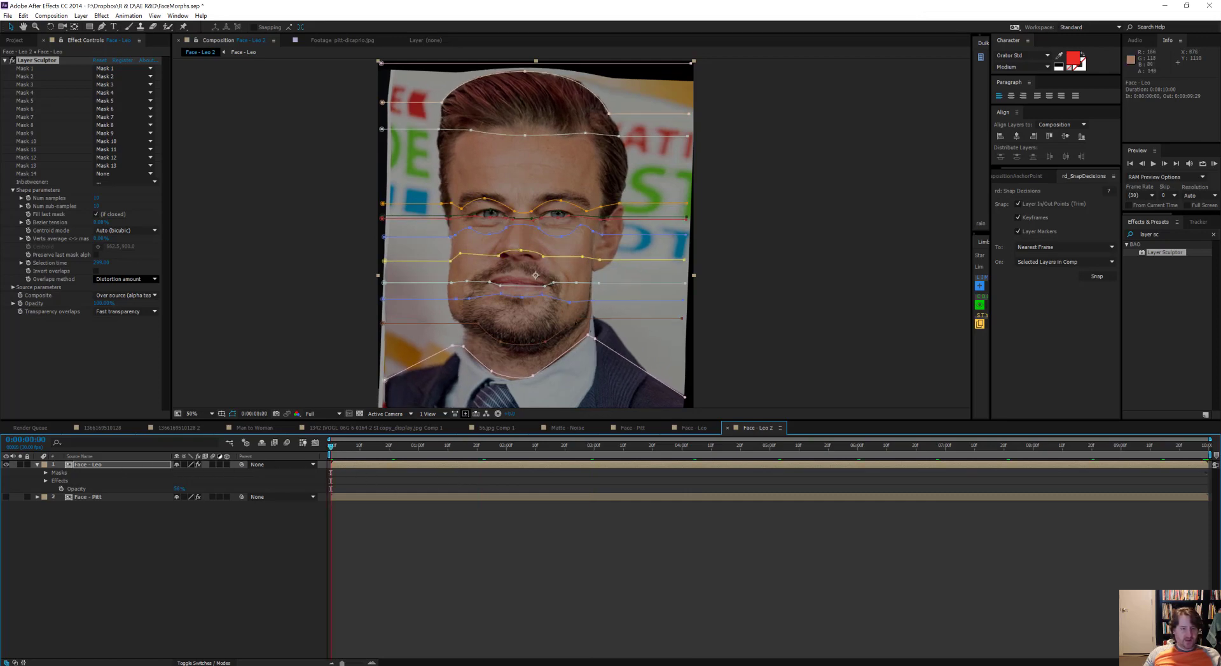
{"action": "left_click_drag", "start_coordinate": [336, 447], "coordinate": [225, 464]}
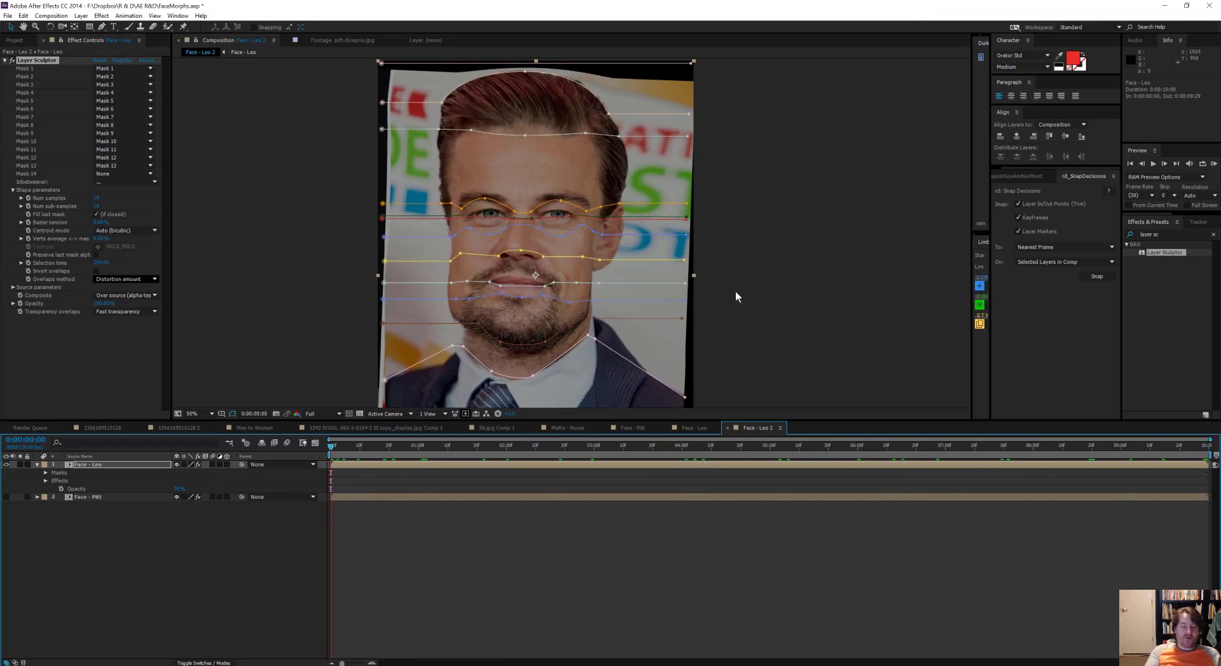
{"action": "key", "text": "ctrl+shift+h"}
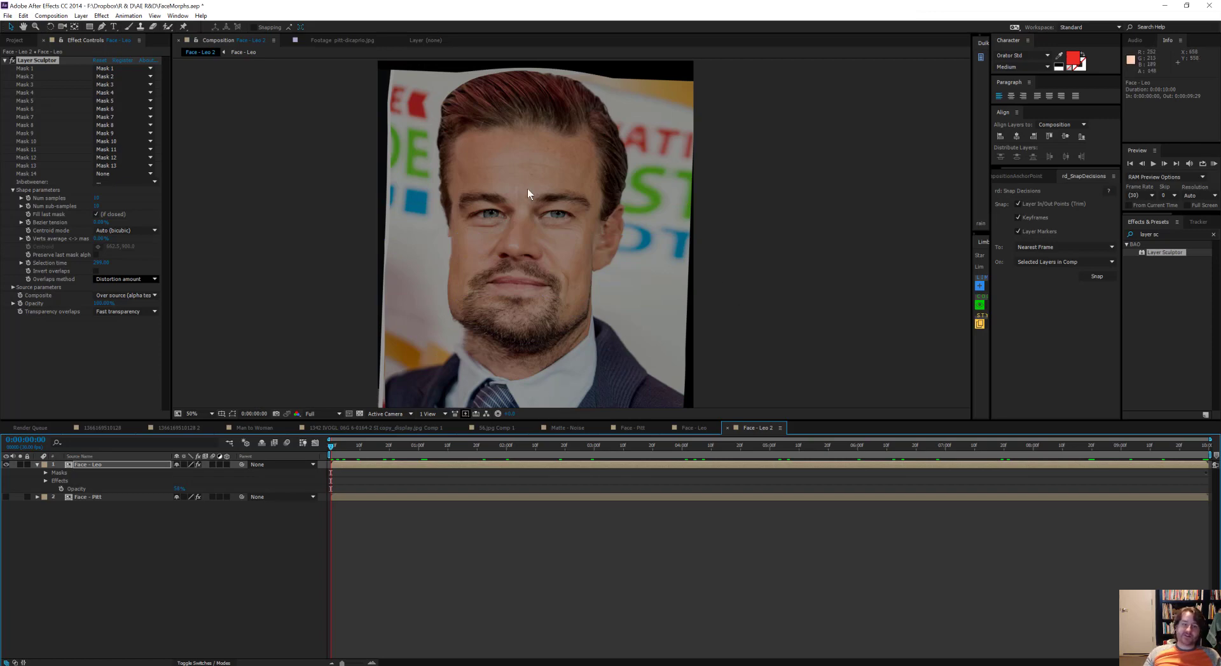
{"action": "left_click_drag", "start_coordinate": [349, 443], "coordinate": [682, 449]}
{"action": "left_click_drag", "start_coordinate": [891, 452], "coordinate": [810, 445]}
{"action": "left_click_drag", "start_coordinate": [582, 471], "coordinate": [209, 436]}
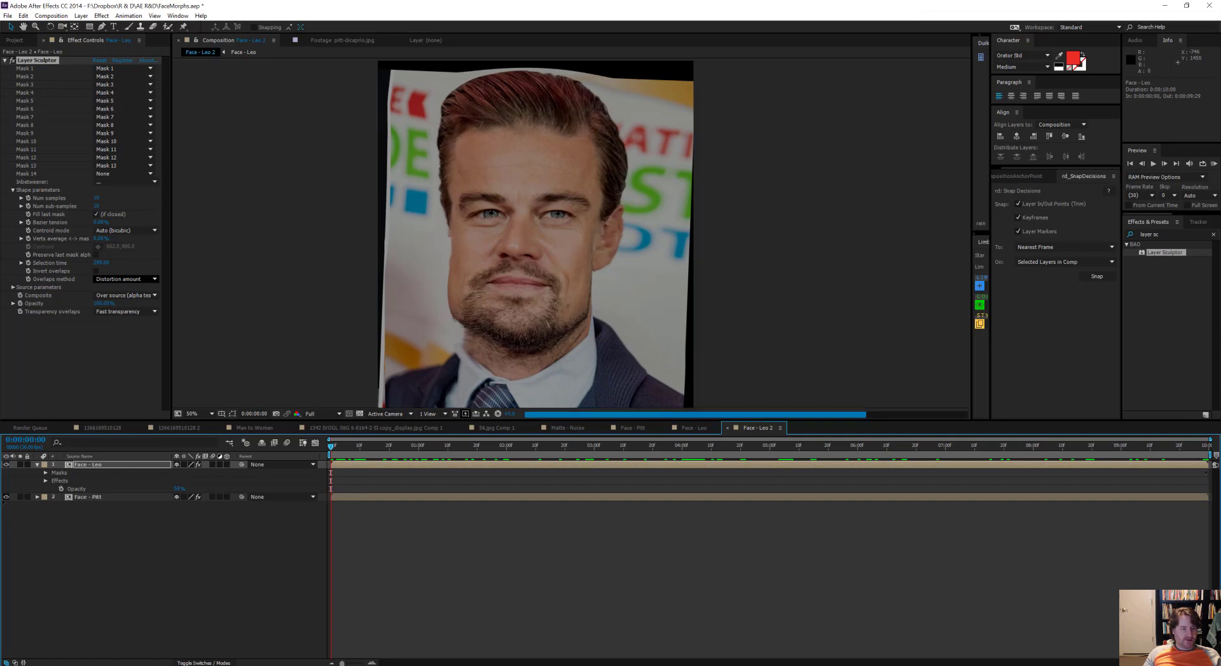
Step: Keyframe Face - Leo's opacity from 0% at 0:00:02:00 to 100% at 0:00:09:00 over the visible Face - Pitt layer
{"action": "left_click", "coordinate": [94, 498]}
{"action": "key", "text": "t"}
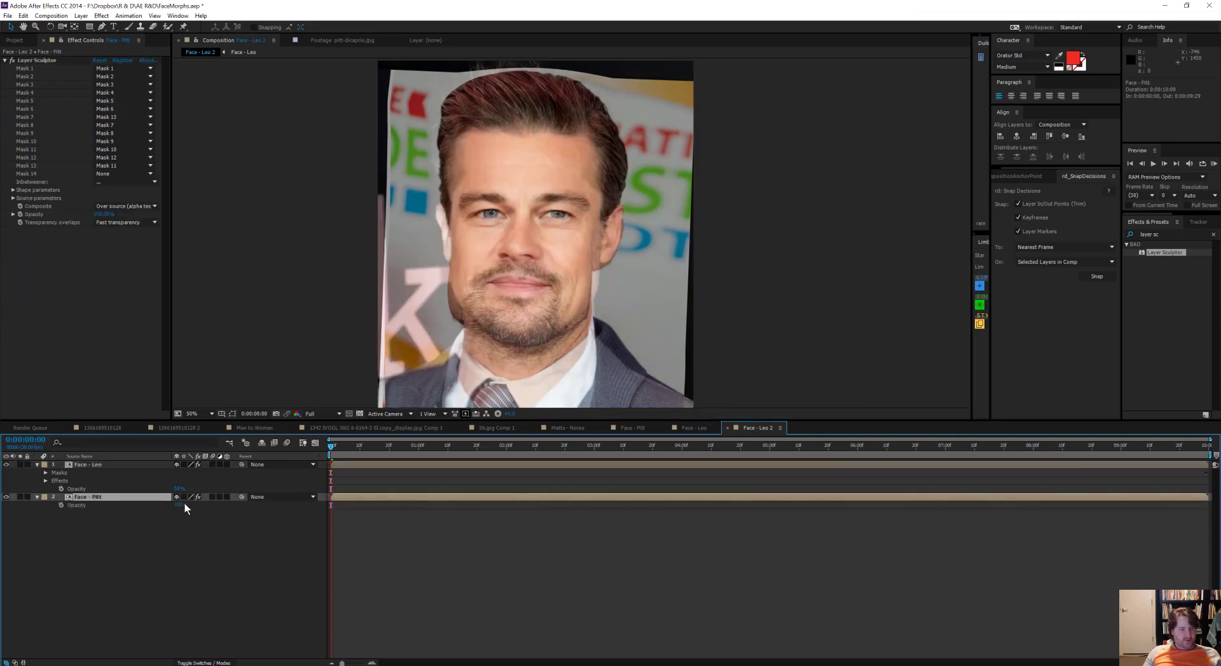
{"action": "left_click_drag", "start_coordinate": [179, 490], "coordinate": [242, 489]}
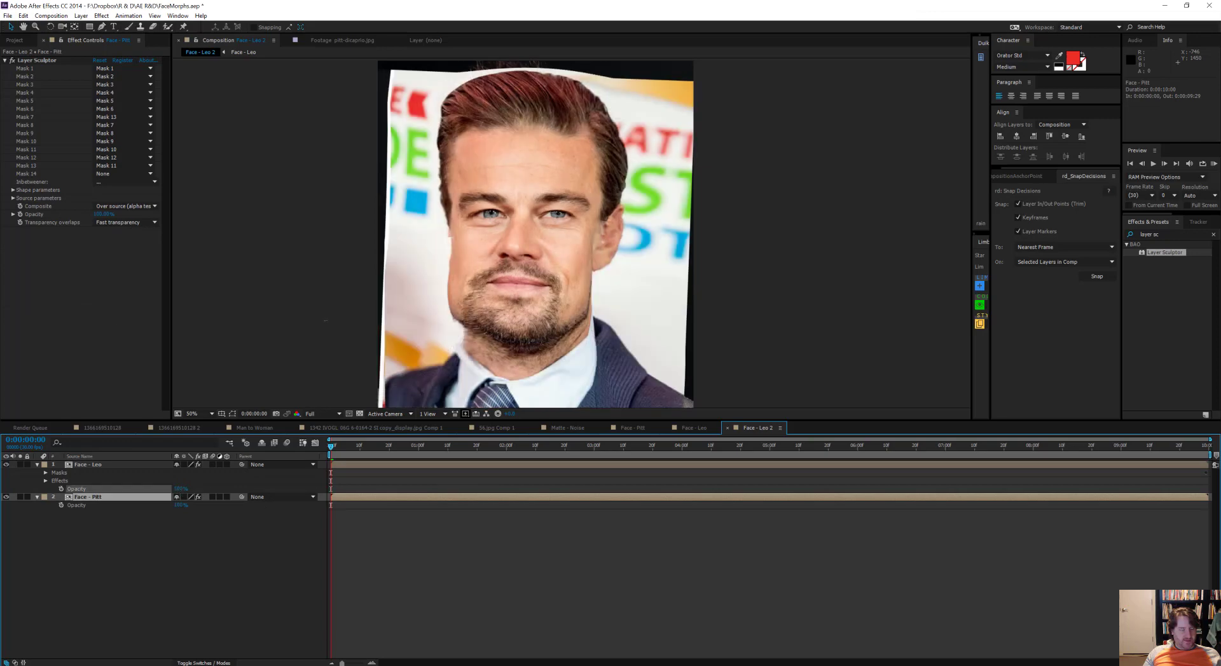
{"action": "left_click", "coordinate": [406, 465]}
{"action": "key", "text": "space"}
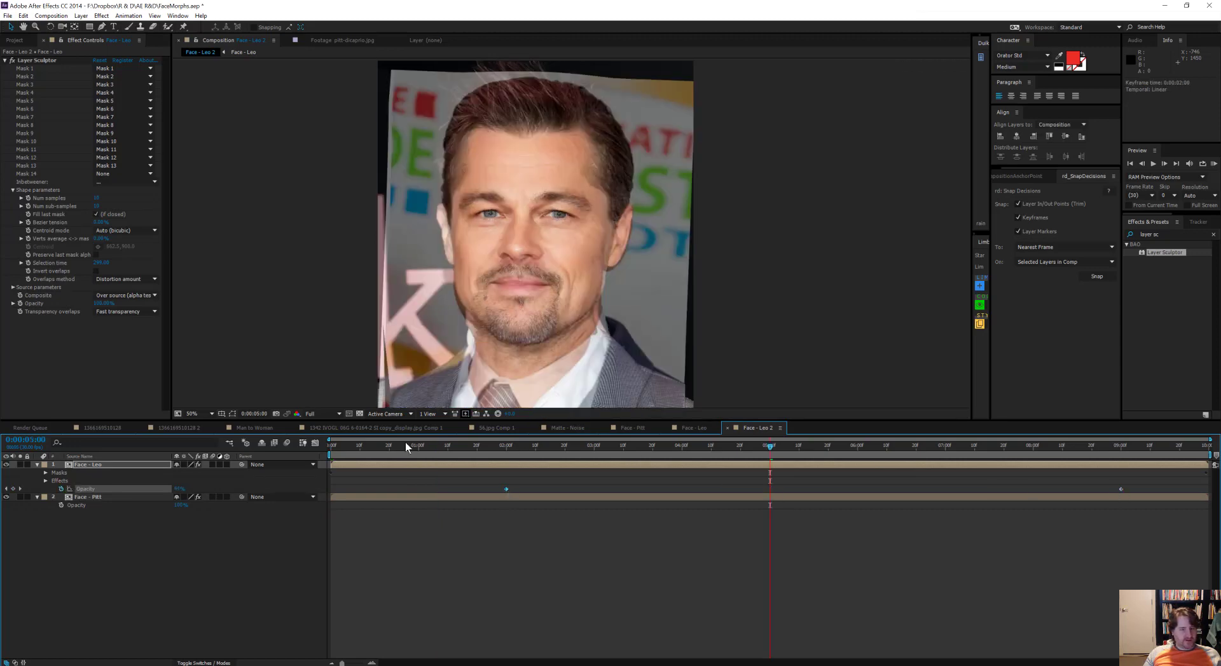
{"action": "left_click", "coordinate": [506, 445]}
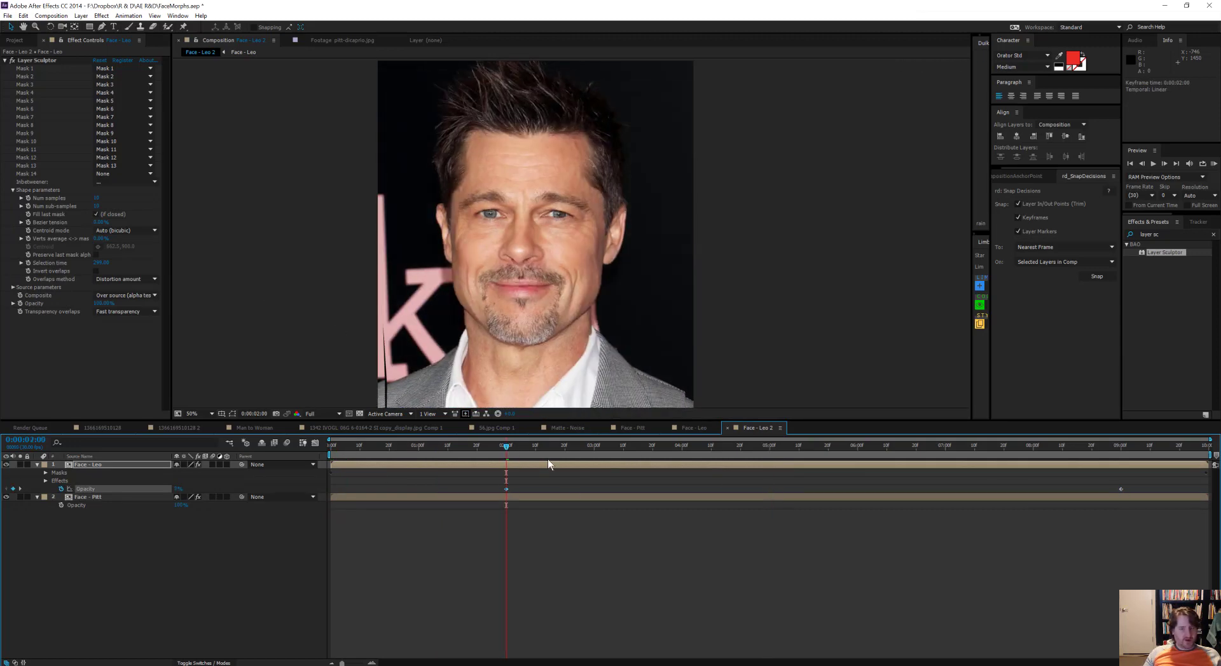
Step: Preview the fade and set Face - Leo's Layer Sculptor samples and sub-samples to 5
{"action": "key", "text": "space"}
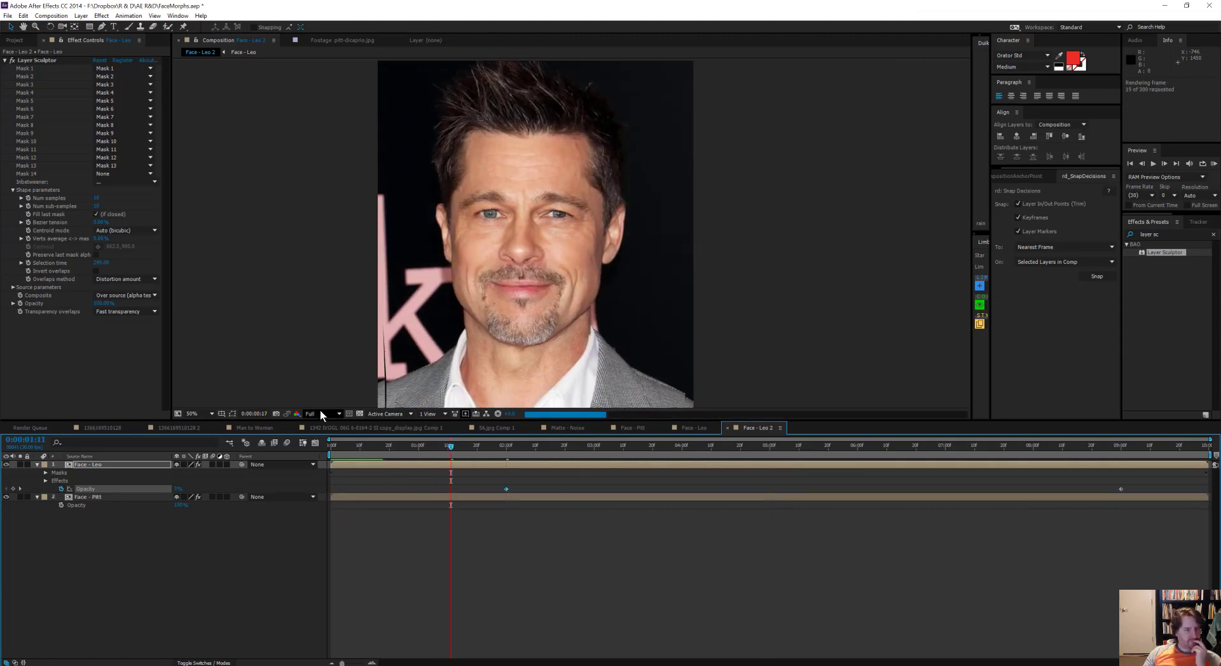
{"action": "key", "text": "space"}
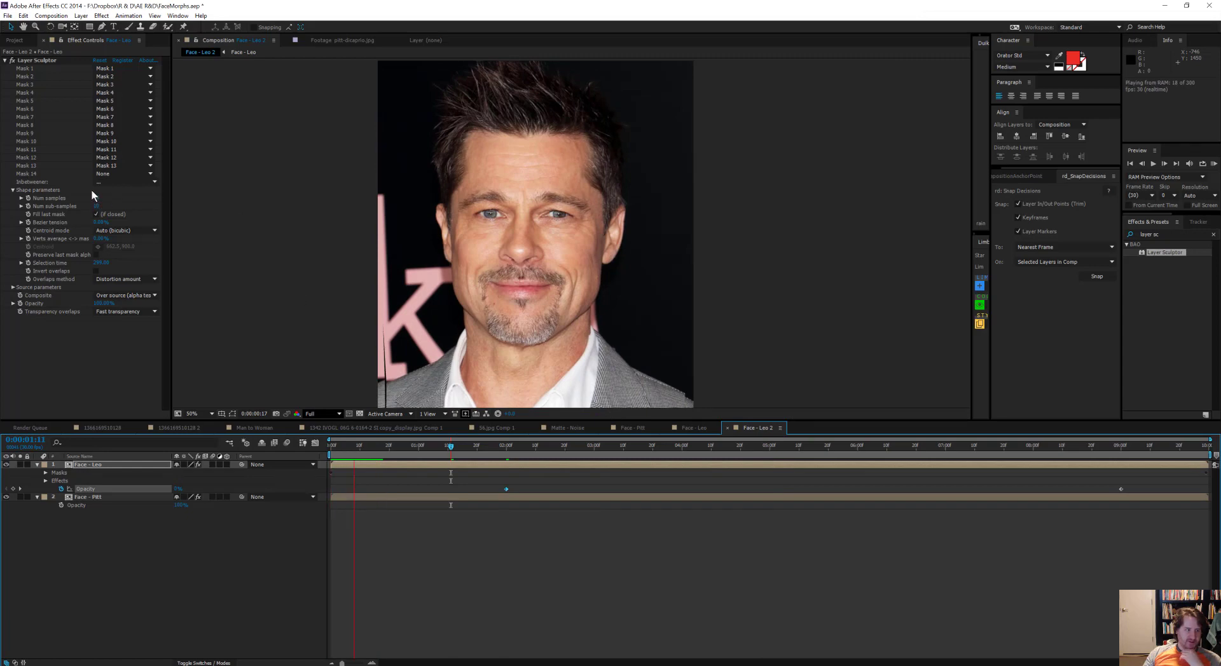
{"action": "left_click", "coordinate": [98, 199]}
{"action": "left_click", "coordinate": [97, 198]}
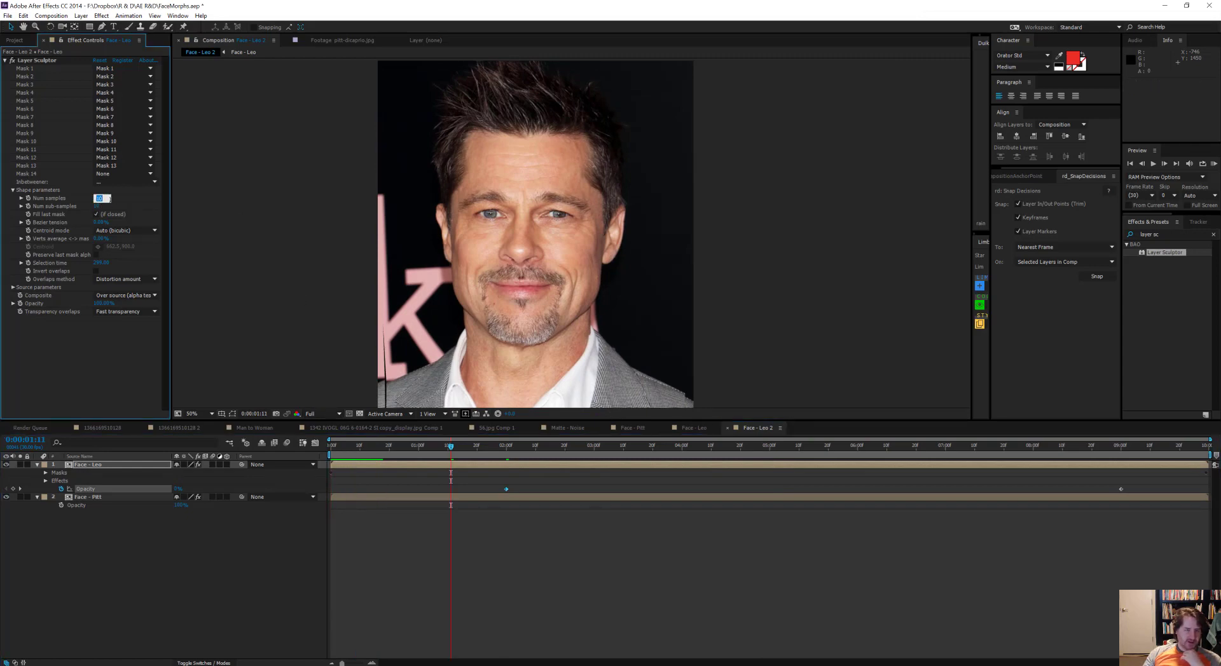
{"action": "type", "text": "5"}
{"action": "key", "text": "Return"}
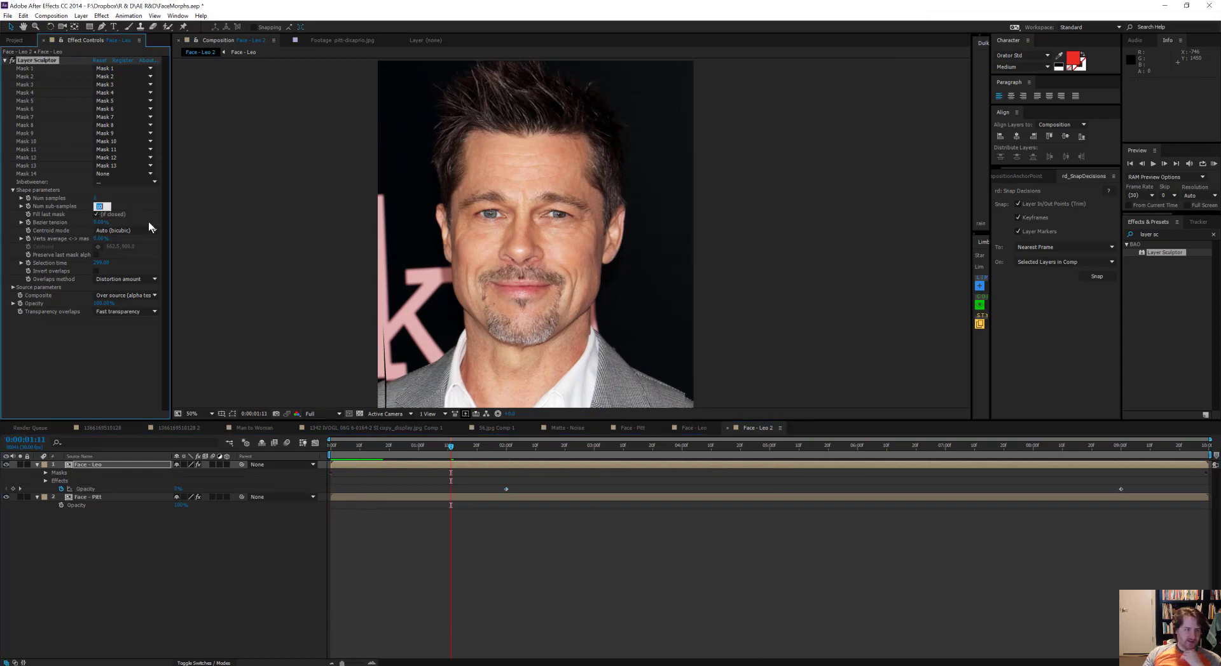
Step: Move Face - Leo's first opacity keyframe to 0:00:01:00, then preview and scrub the blended morph
{"action": "left_click", "coordinate": [101, 499]}
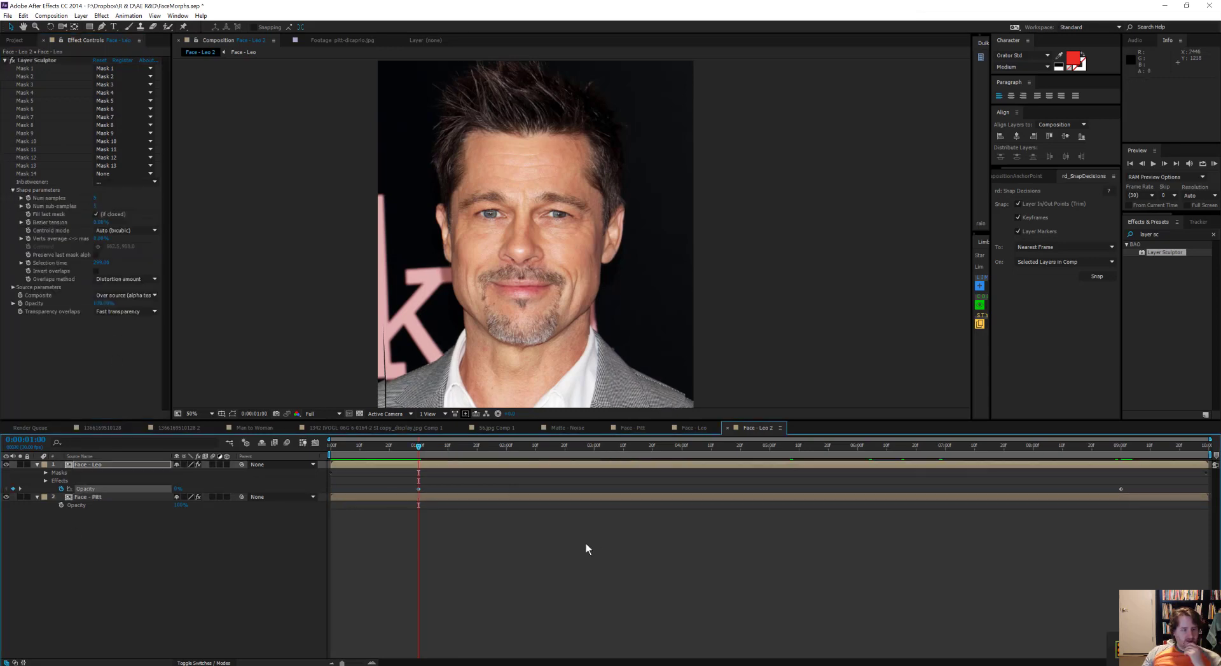
{"action": "key", "text": "space"}
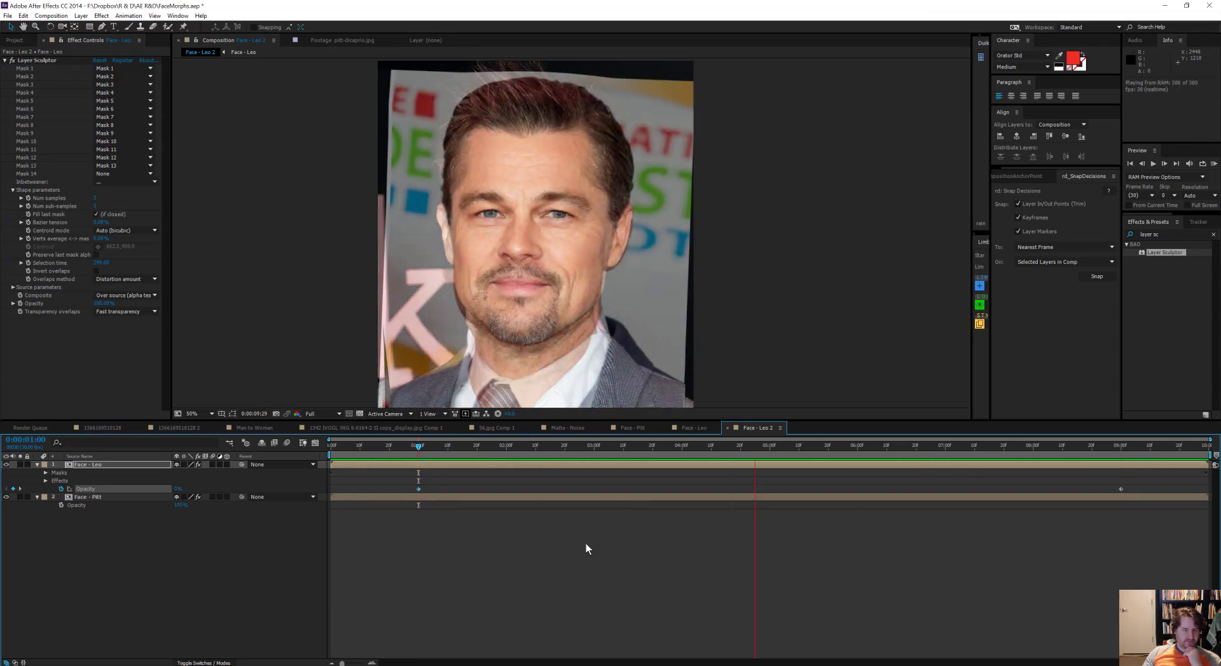
{"action": "key", "text": "space"}
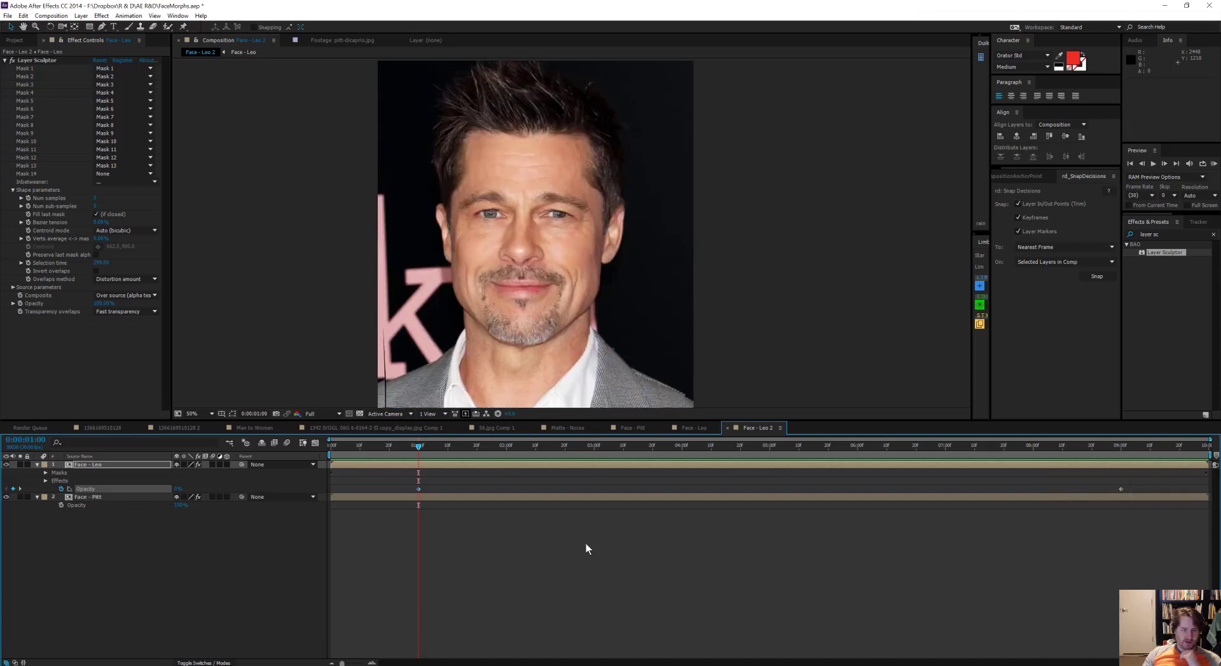
{"action": "left_click_drag", "start_coordinate": [432, 443], "coordinate": [586, 487]}
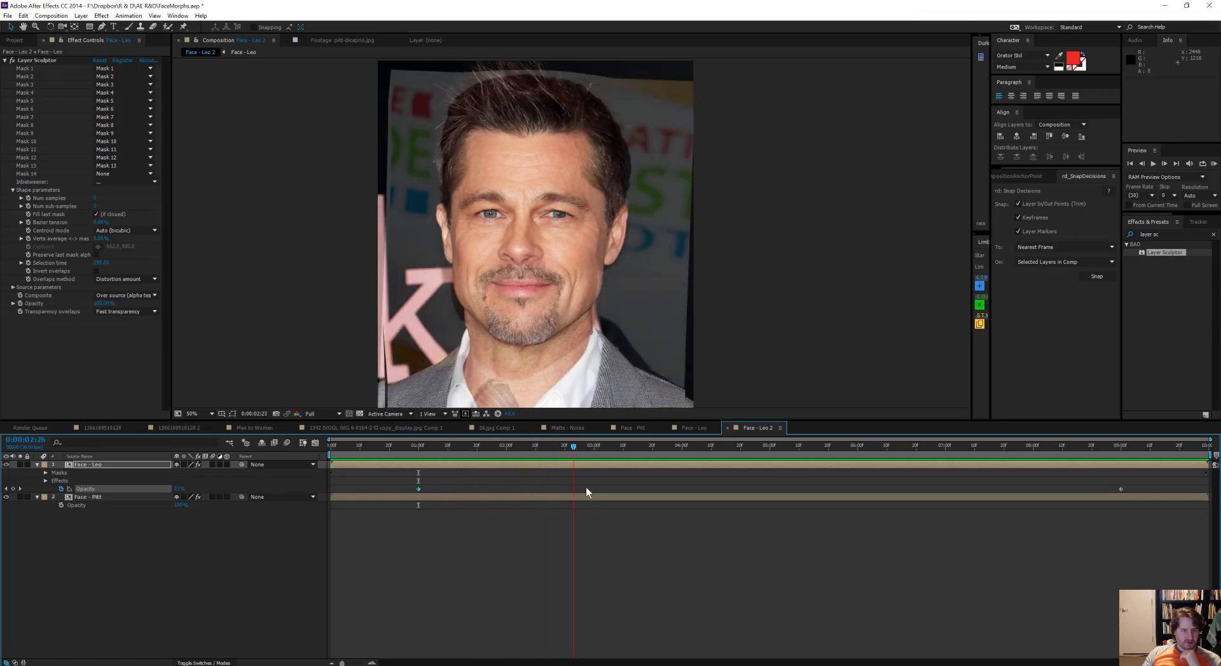
{"action": "left_click", "coordinate": [558, 467]}
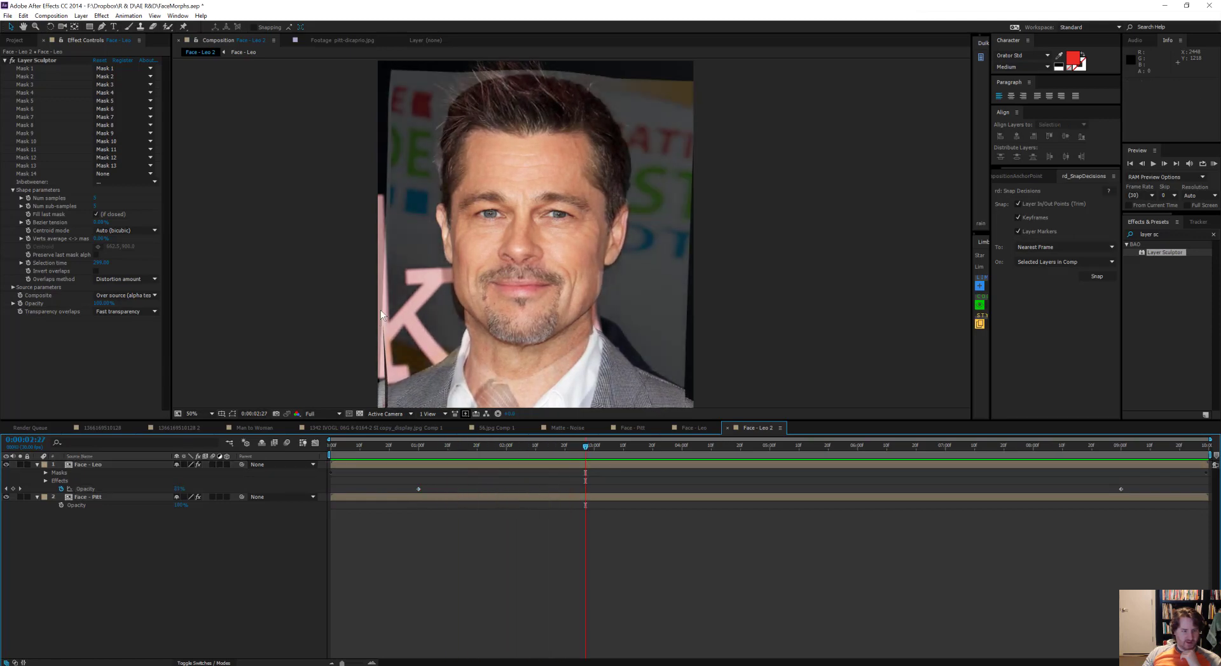
Step: Reveal the keyframes of both face layers and move their first mask path keyframes to 0:00:01:00
{"action": "left_click", "coordinate": [233, 413]}
{"action": "left_click_drag", "start_coordinate": [575, 447], "coordinate": [323, 440]}
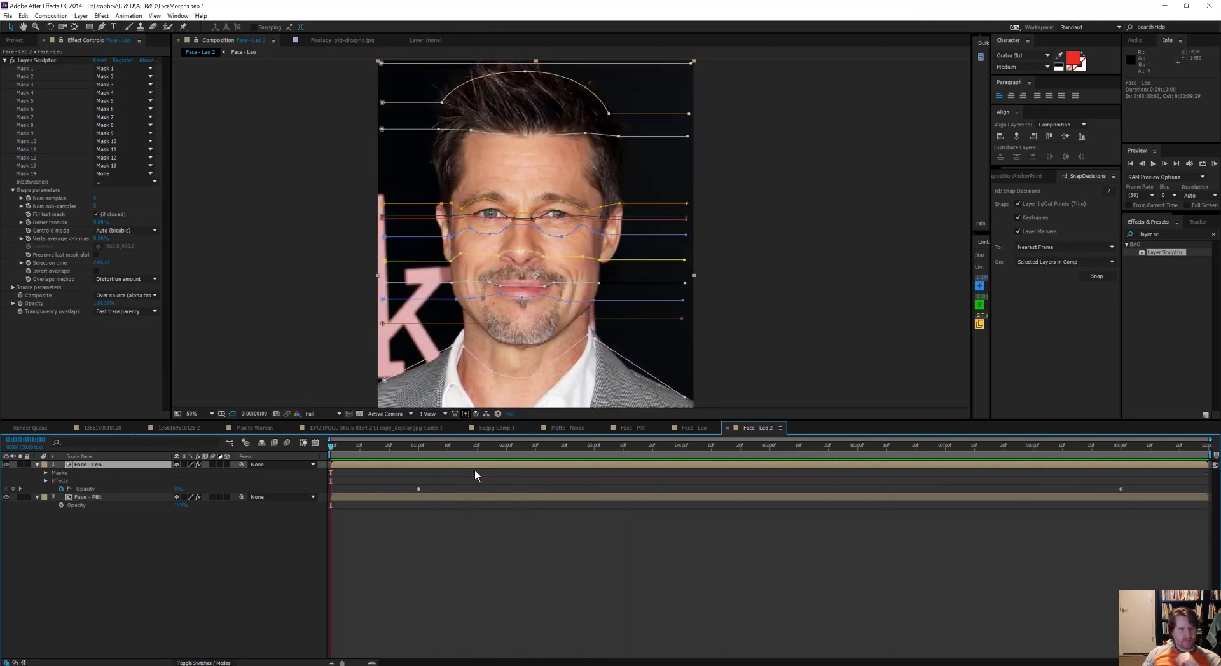
{"action": "key", "text": "u"}
{"action": "left_click_drag", "start_coordinate": [302, 471], "coordinate": [353, 646]}
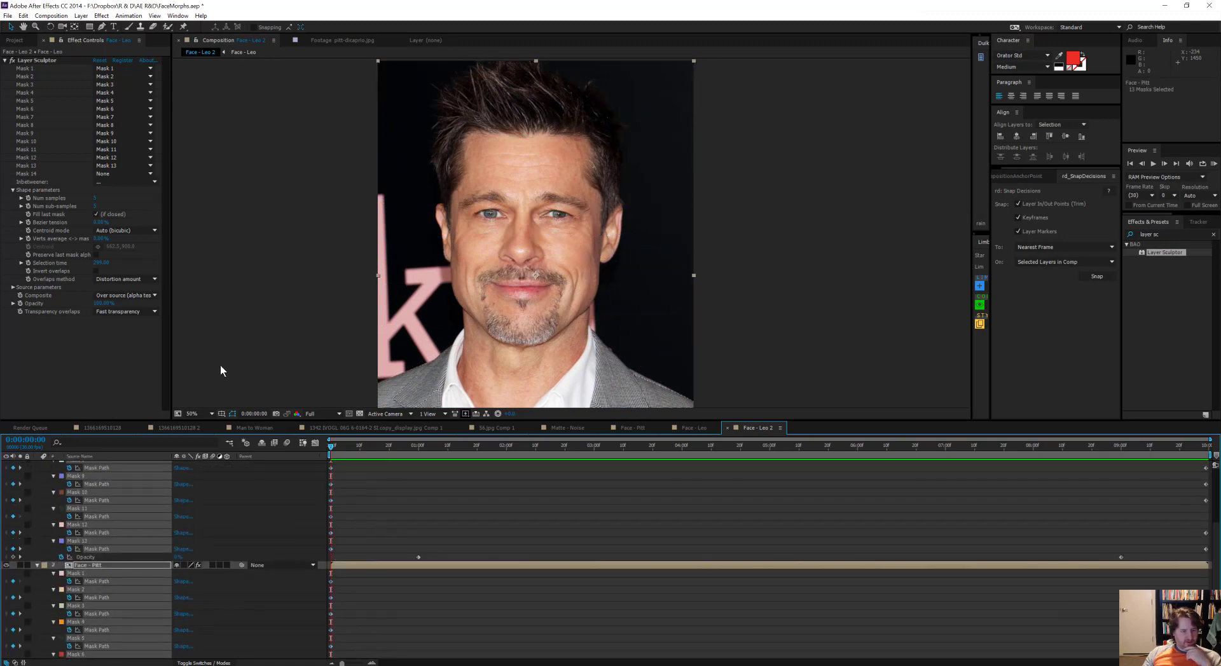
{"action": "left_click_drag", "start_coordinate": [331, 580], "coordinate": [420, 564]}
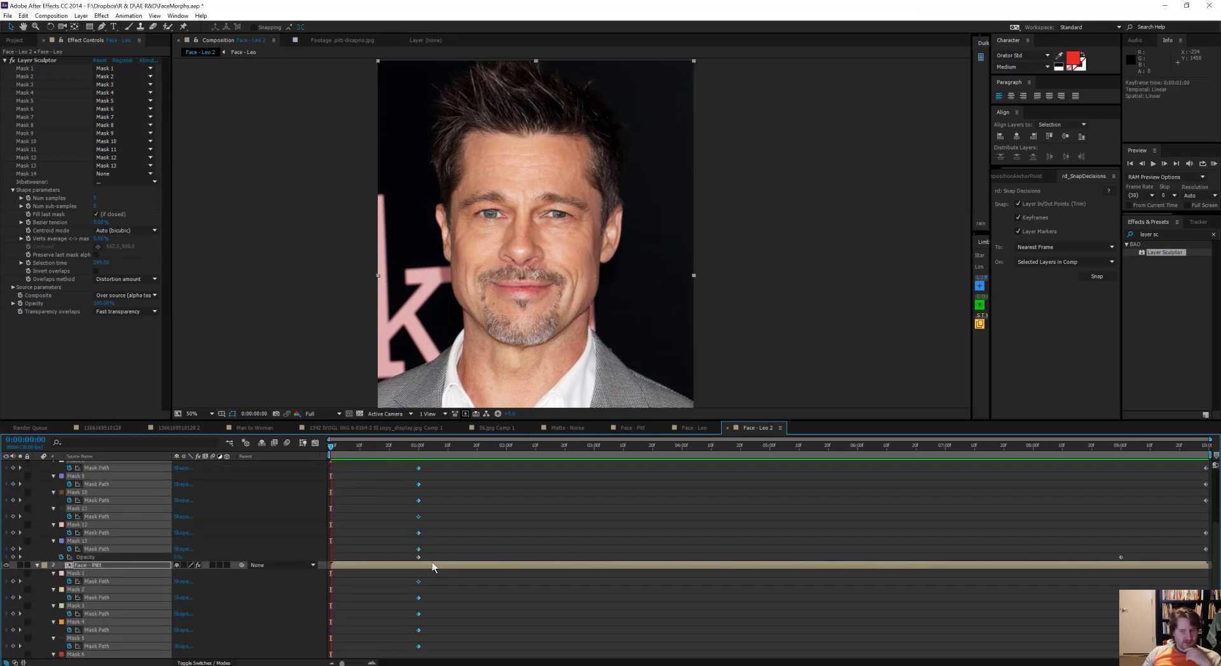
Step: Move the last mask path keyframes of both face layers to 0:00:09:00 and apply easing to the mask keyframes
{"action": "left_click", "coordinate": [1121, 447]}
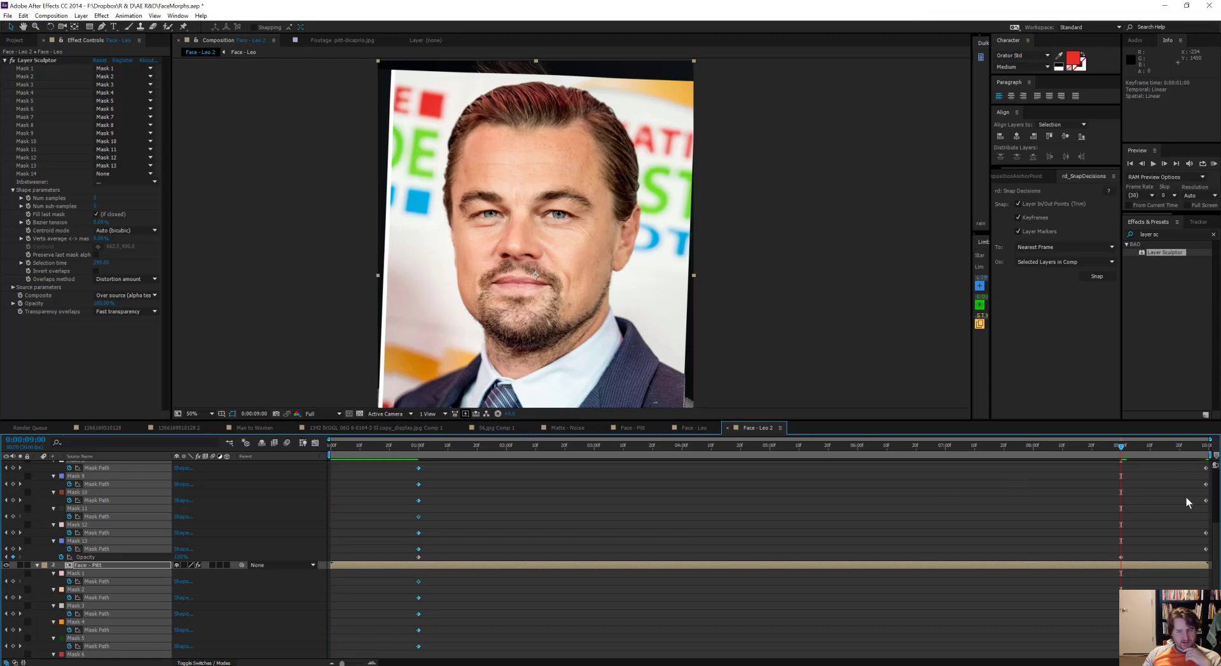
{"action": "scroll", "coordinate": [1186, 498], "scroll_direction": "up", "scroll_amount": 5}
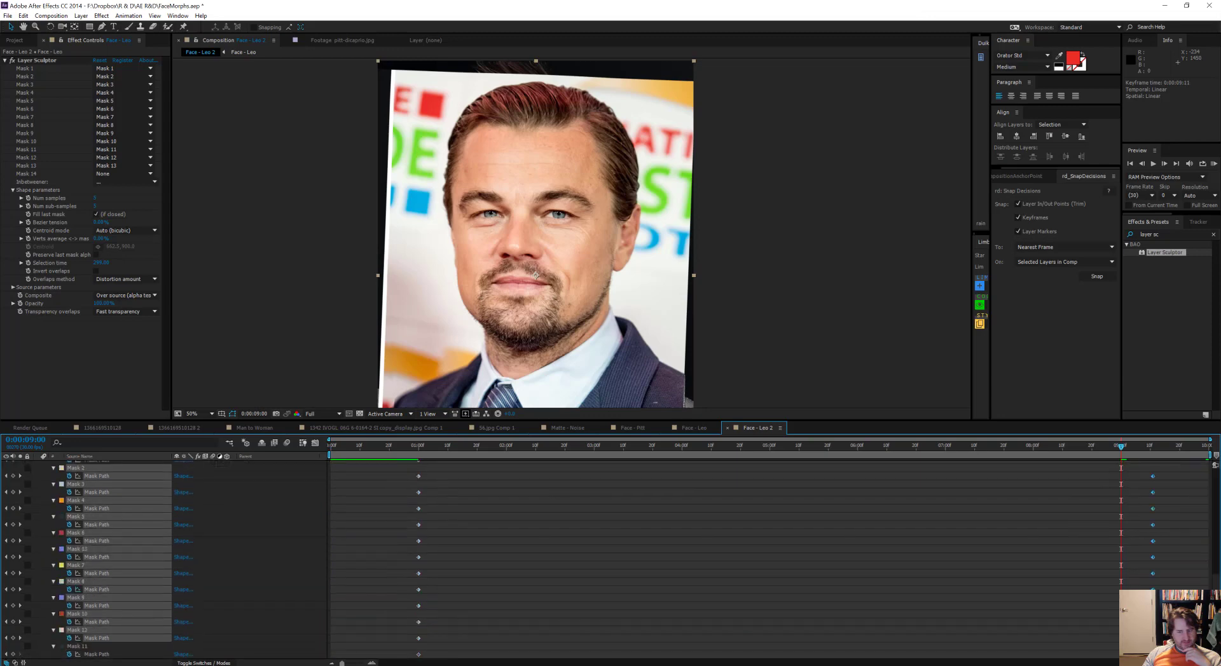
{"action": "left_click_drag", "start_coordinate": [1150, 493], "coordinate": [1122, 493]}
{"action": "scroll", "coordinate": [1147, 478], "scroll_direction": "up", "scroll_amount": 5}
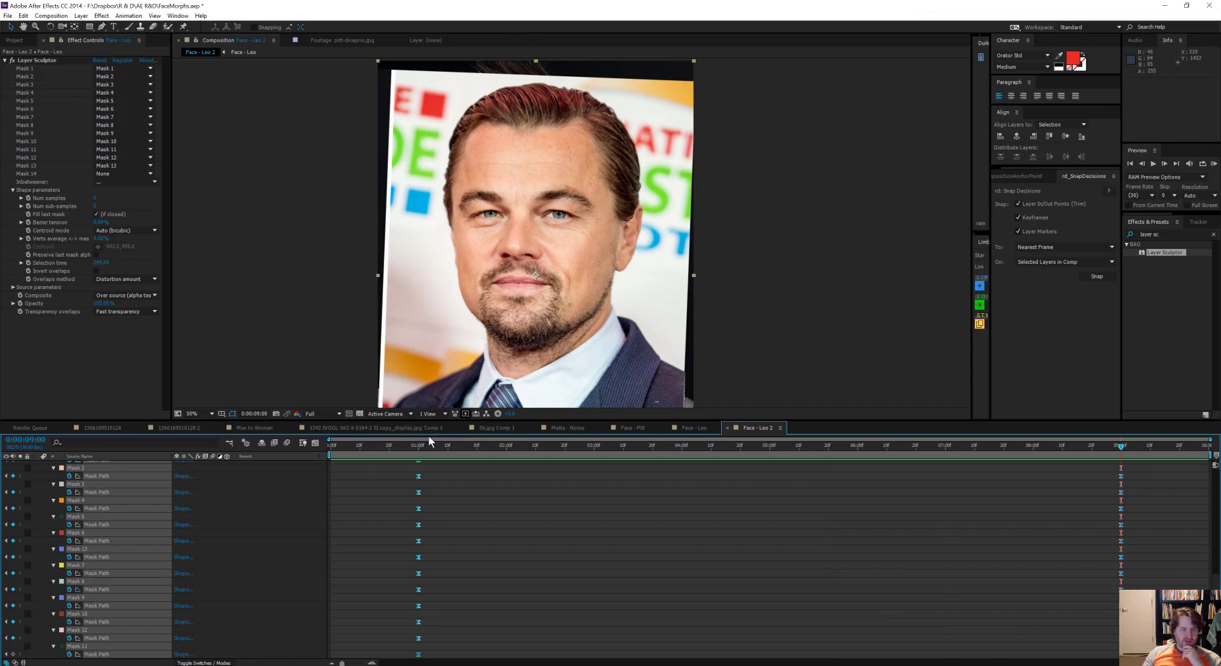
Step: Scrub back and forth through the eased morph between 0:00:01:00 and 0:00:09:00 to examine the blend, and clear the mask selection
{"action": "left_click_drag", "start_coordinate": [418, 446], "coordinate": [1085, 477]}
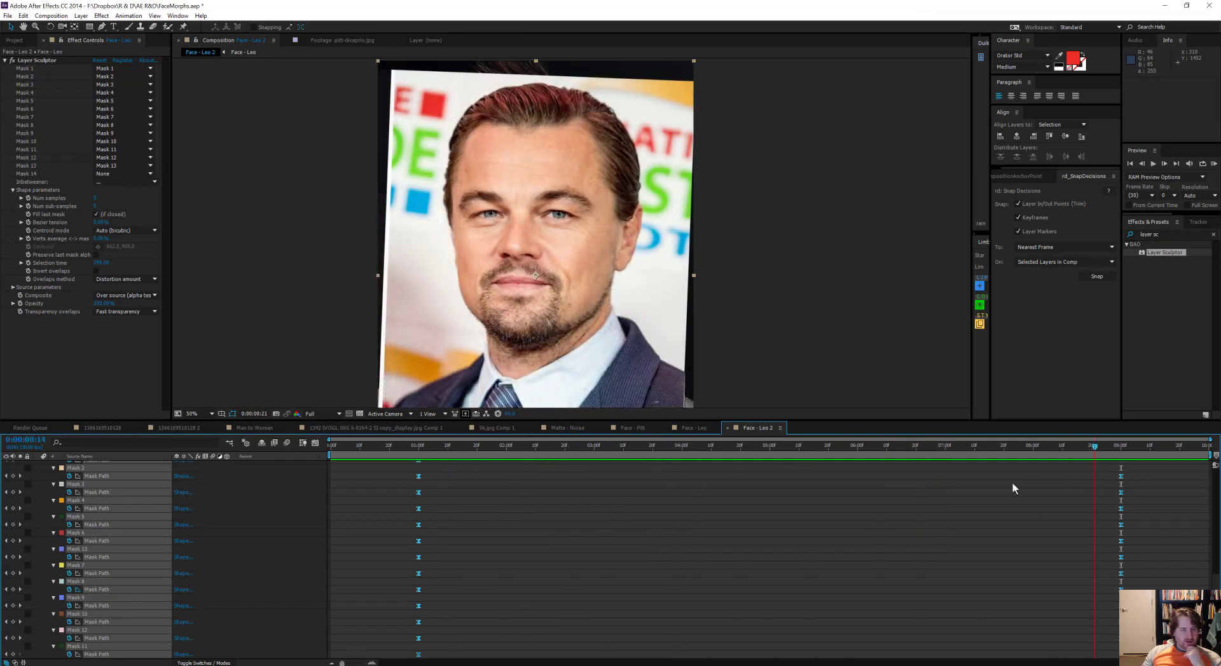
{"action": "left_click_drag", "start_coordinate": [1012, 483], "coordinate": [647, 471]}
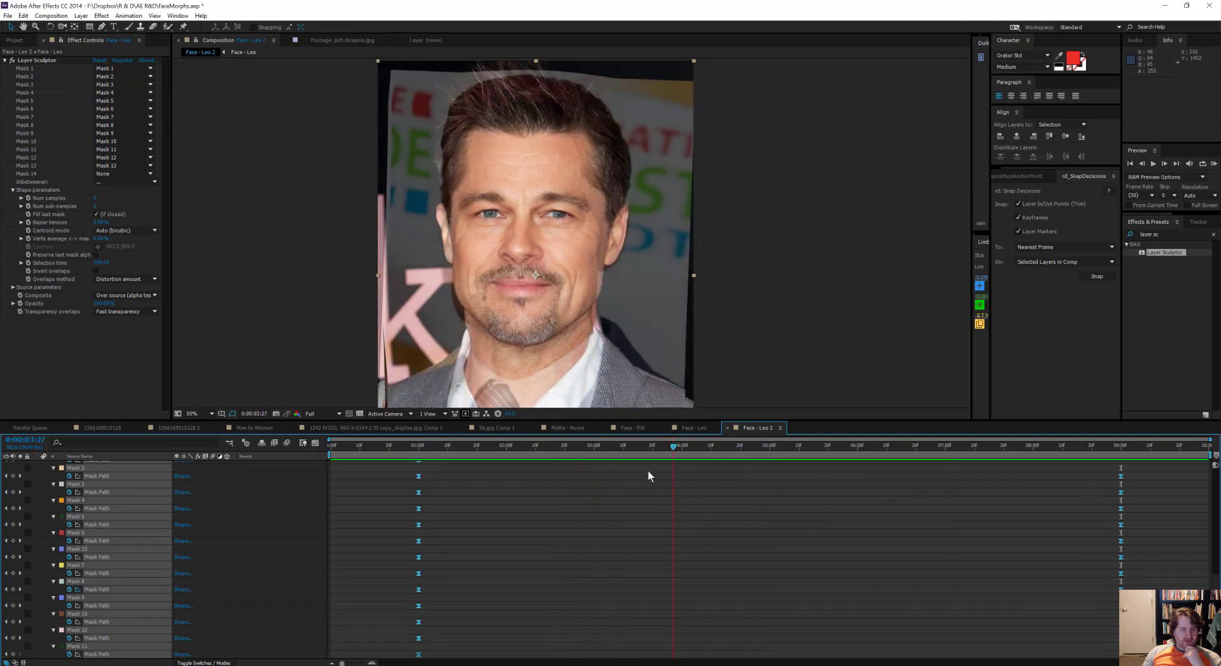
{"action": "scroll", "coordinate": [94, 516], "scroll_direction": "down", "scroll_amount": 3}
{"action": "scroll", "coordinate": [47, 490], "scroll_direction": "up", "scroll_amount": 3}
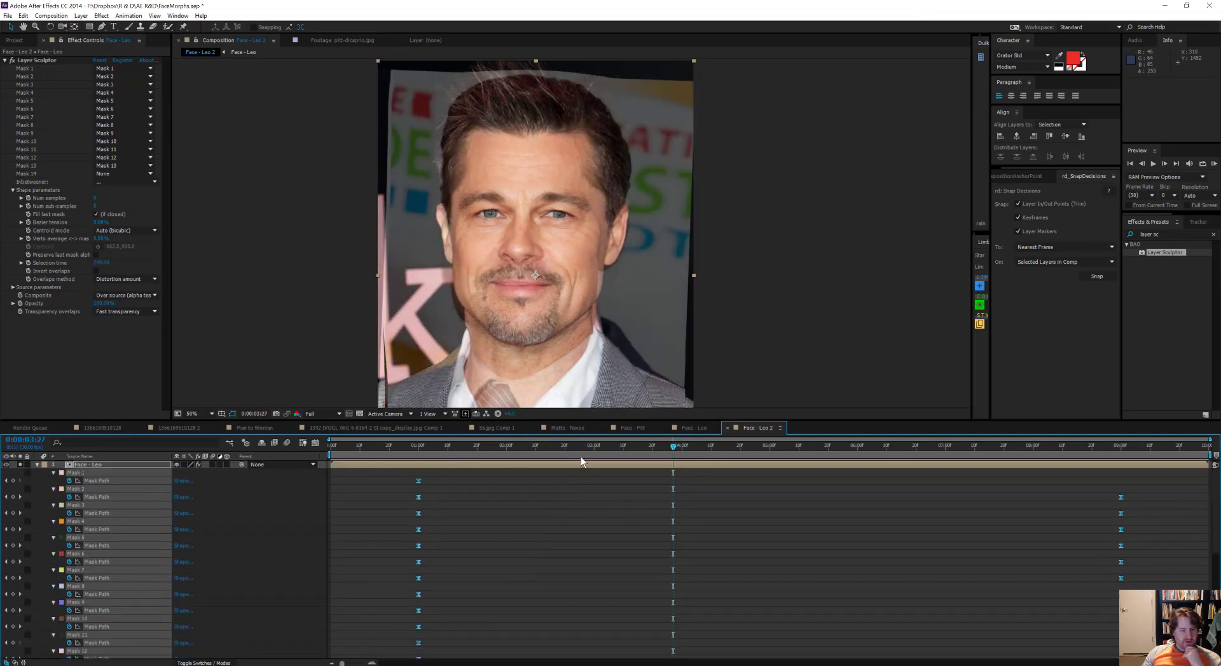
{"action": "left_click_drag", "start_coordinate": [590, 452], "coordinate": [781, 450]}
{"action": "left_click_drag", "start_coordinate": [716, 482], "coordinate": [623, 483]}
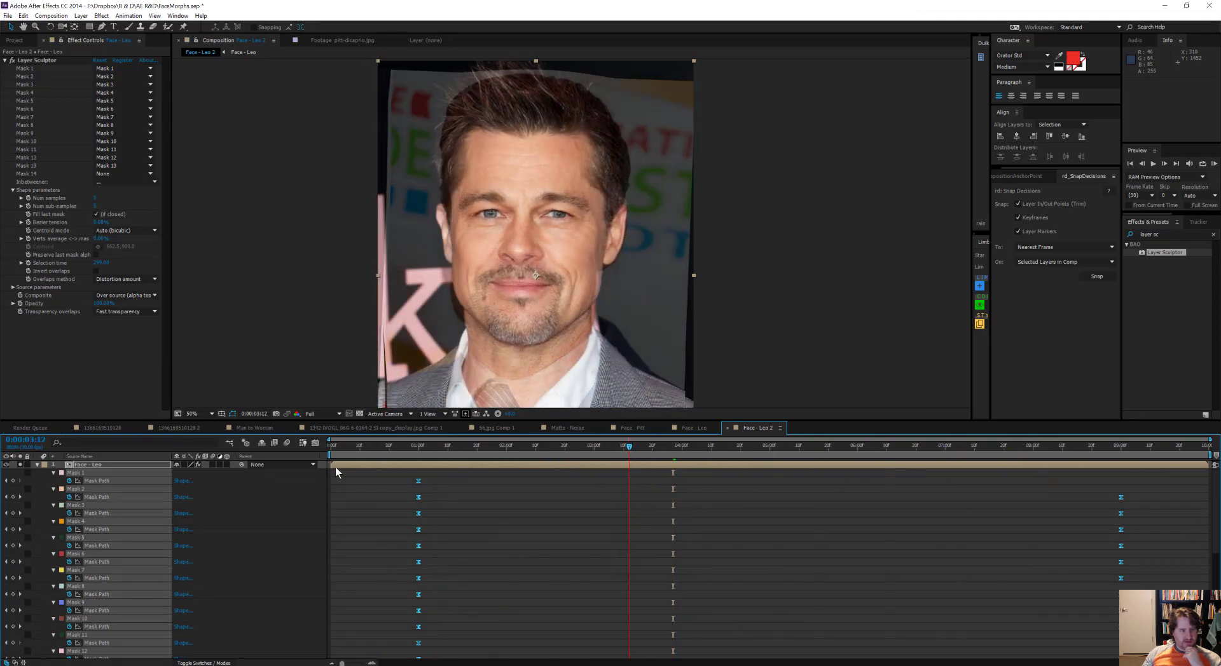
{"action": "left_click", "coordinate": [31, 472]}
{"action": "left_click", "coordinate": [20, 465]}
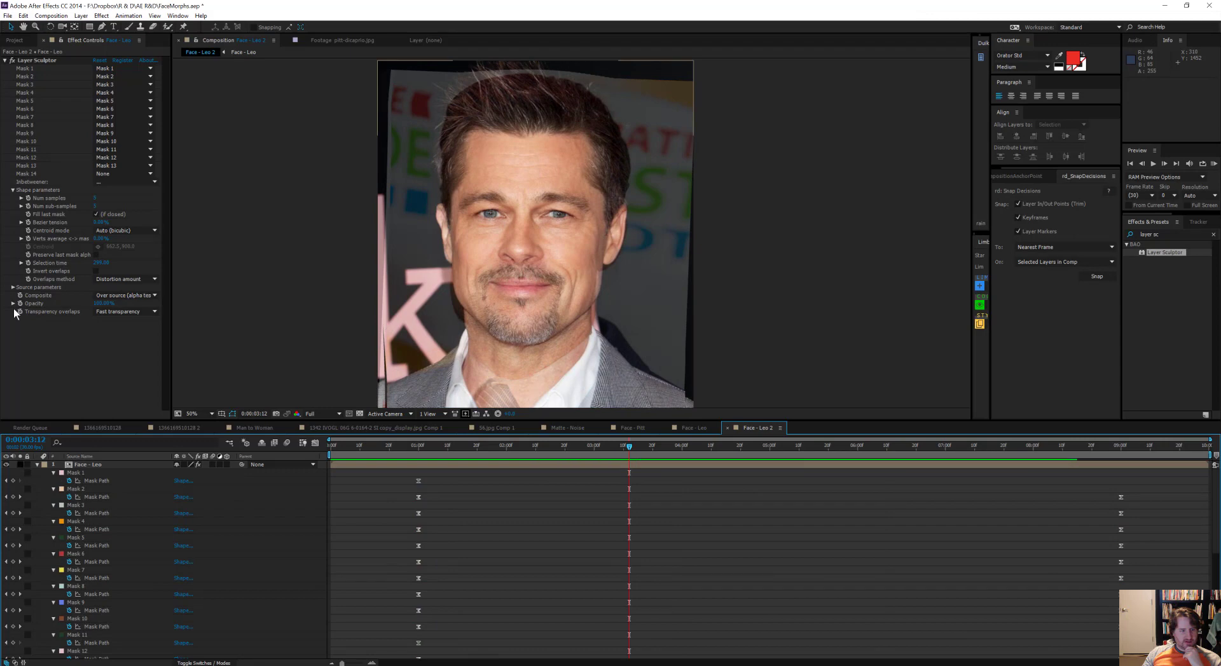
Step: Select Mask 1's first path keyframe on Face - Leo and scrub the soloed layer to 0:00:05:08, examining the mask lines over the face
{"action": "mouse_move", "coordinate": [610, 452]}
{"action": "left_mouse_down"}
{"action": "mouse_move", "coordinate": [433, 442]}
{"action": "mouse_move", "coordinate": [612, 447]}
{"action": "left_mouse_up"}
{"action": "left_click", "coordinate": [418, 481]}
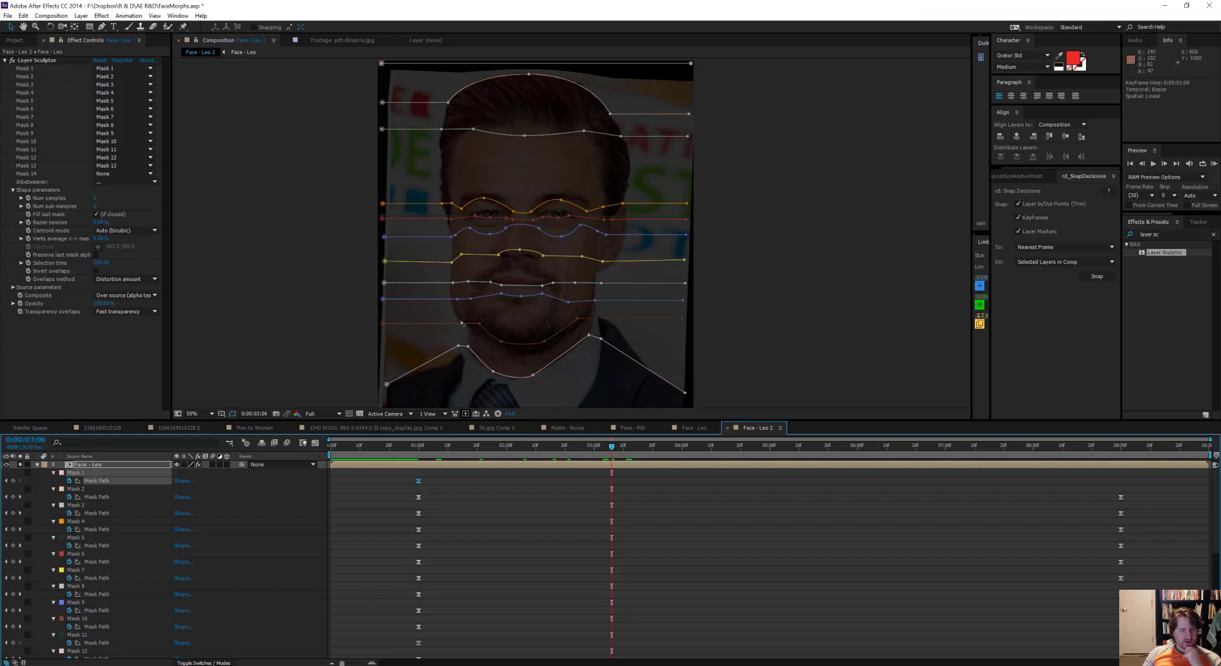
{"action": "scroll", "coordinate": [474, 326], "scroll_direction": "up", "scroll_amount": 2}
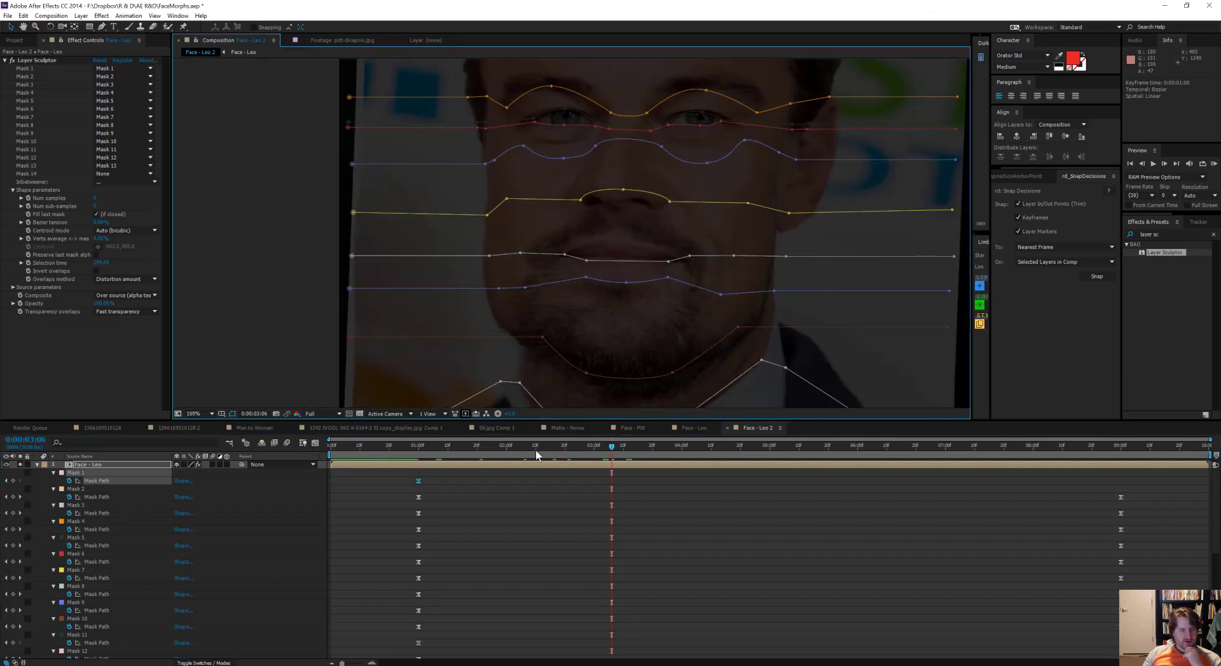
{"action": "left_click_drag", "start_coordinate": [538, 449], "coordinate": [792, 493]}
{"action": "scroll", "coordinate": [681, 259], "scroll_direction": "down", "scroll_amount": 2}
{"action": "left_click_drag", "start_coordinate": [682, 259], "coordinate": [662, 302]}
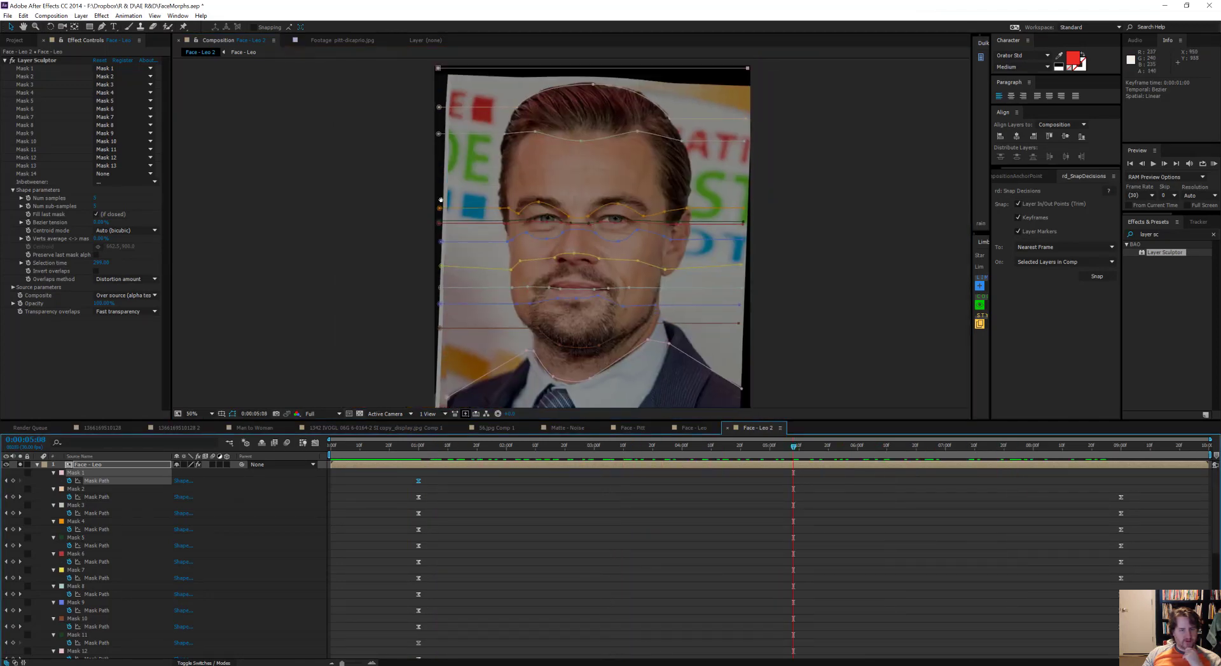
Step: End the solo on Face - Leo and scrub the blended morph from the first frame to the last
{"action": "left_click", "coordinate": [20, 466]}
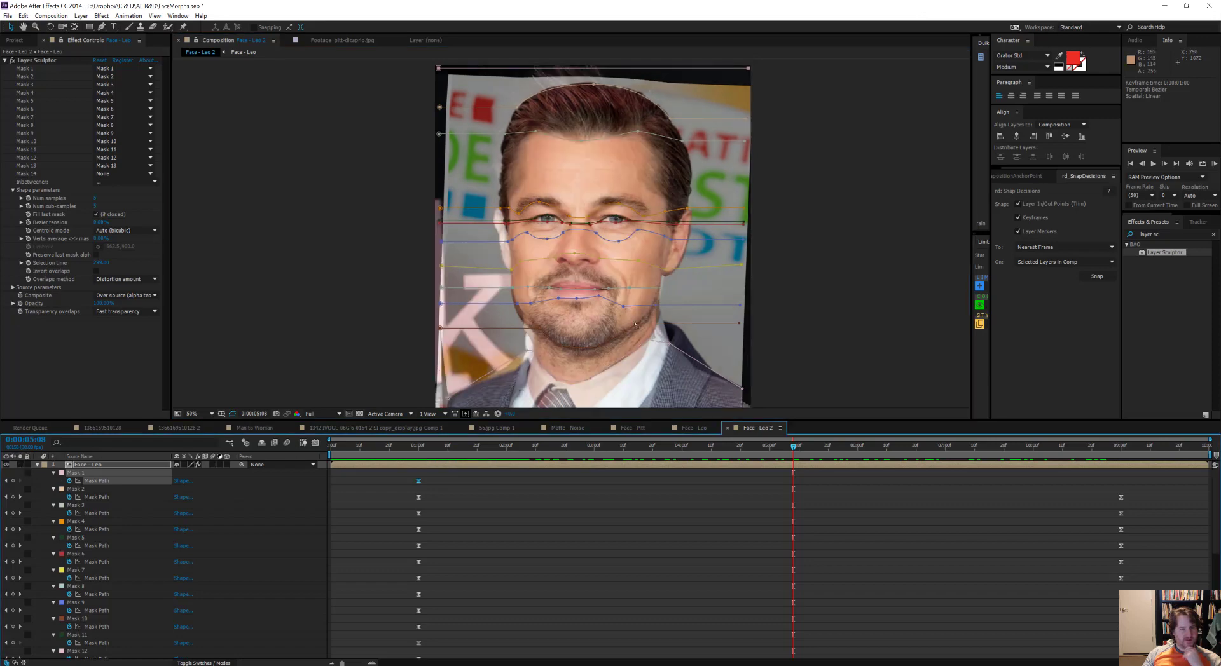
{"action": "left_click_drag", "start_coordinate": [789, 445], "coordinate": [283, 449]}
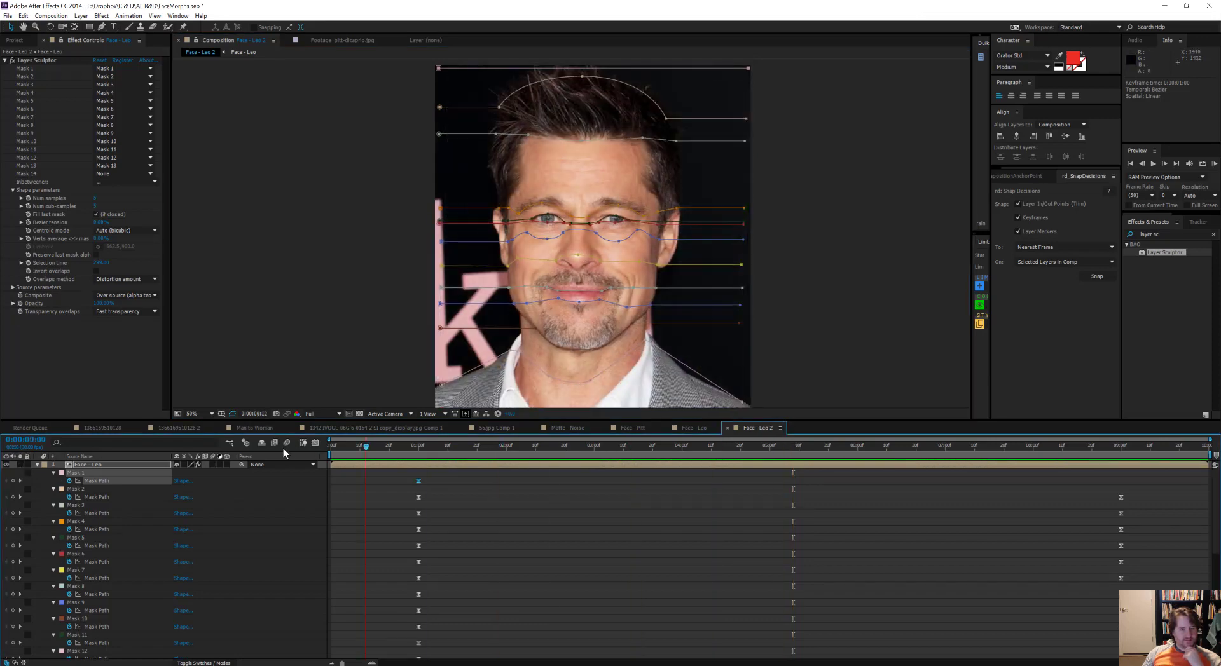
{"action": "left_click_drag", "start_coordinate": [738, 458], "coordinate": [1153, 447]}
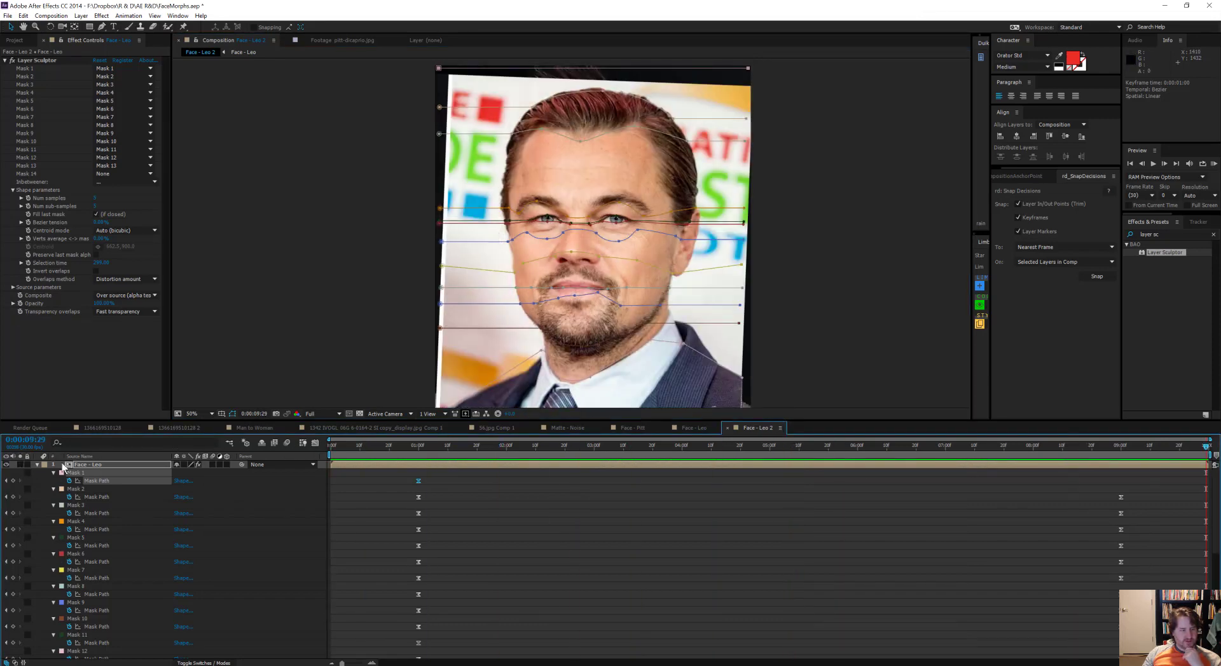
Step: Hide Face - Leo and the mask outlines, and examine Pitt's warped jaw and collar close up at the last frame
{"action": "left_click", "coordinate": [6, 465]}
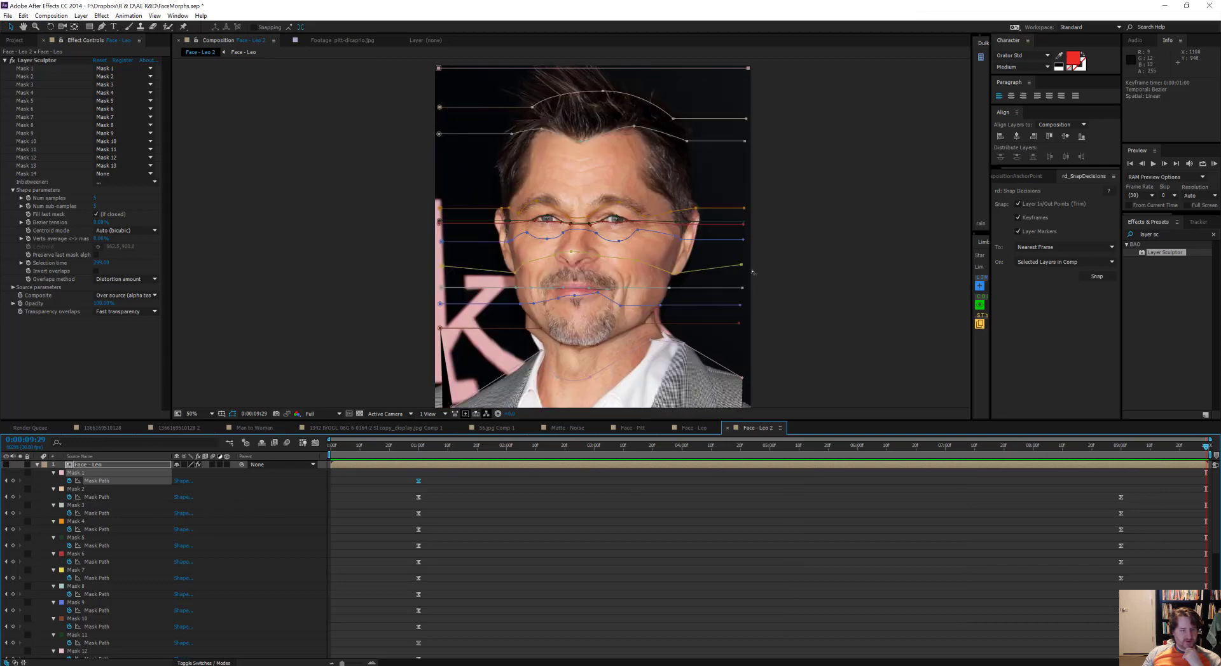
{"action": "left_click", "coordinate": [232, 414]}
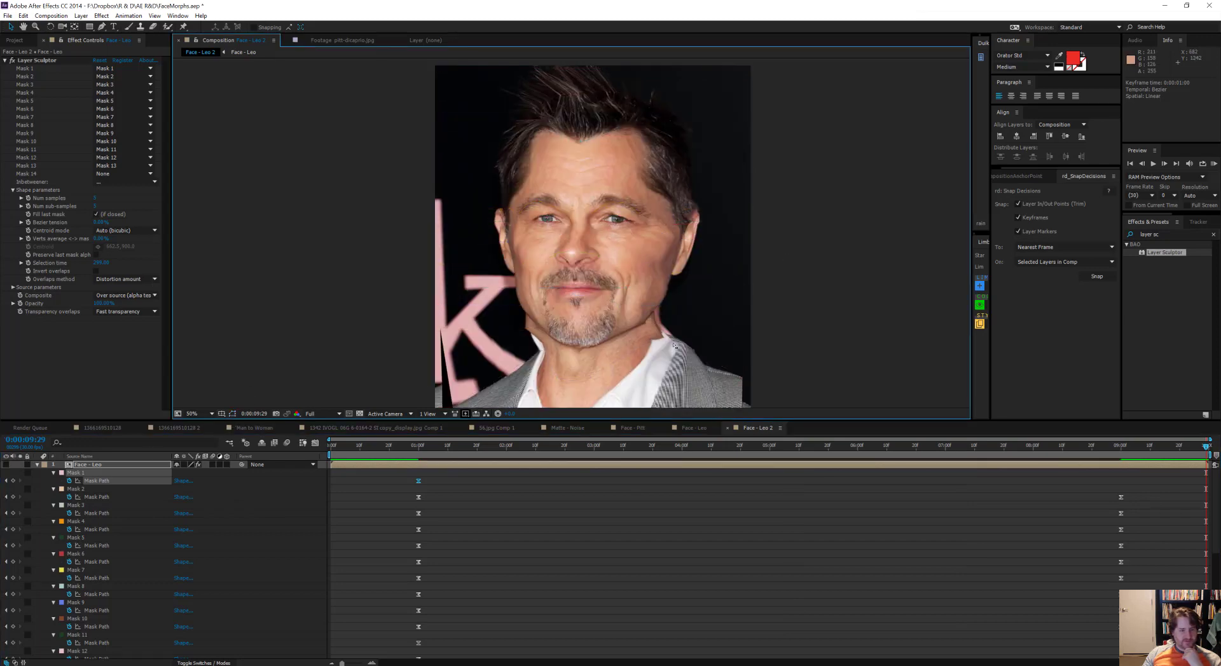
{"action": "scroll", "coordinate": [766, 295], "scroll_direction": "up", "scroll_amount": 1}
{"action": "left_click_drag", "start_coordinate": [770, 291], "coordinate": [714, 215]}
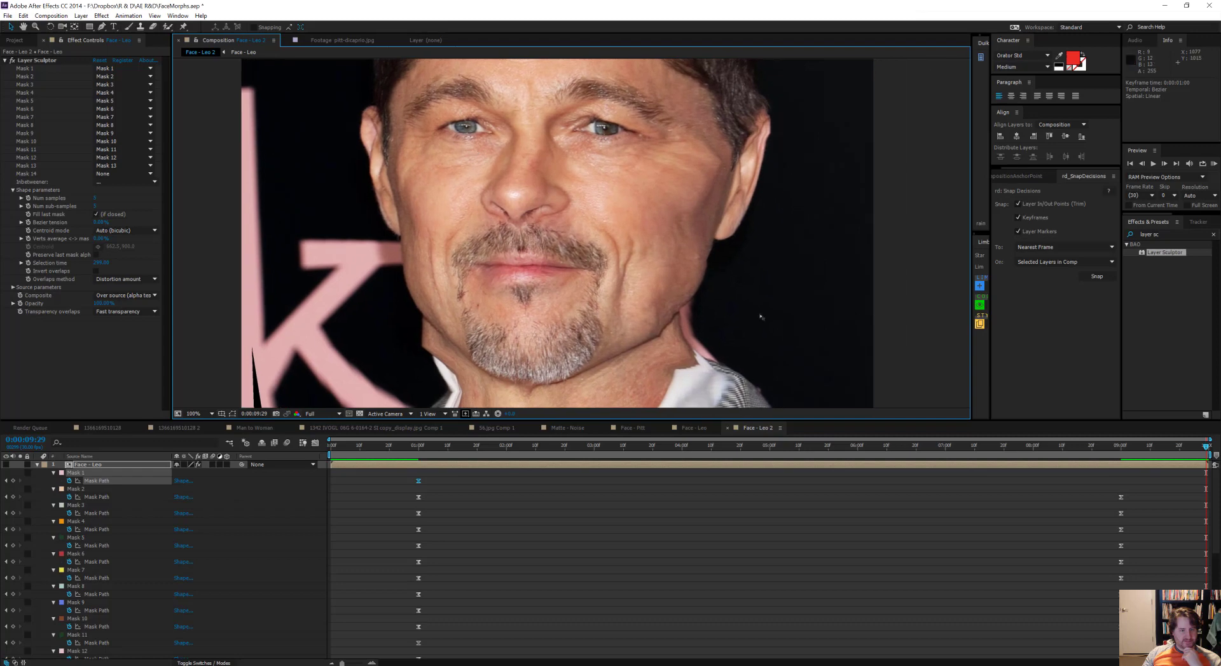
{"action": "left_click_drag", "start_coordinate": [761, 317], "coordinate": [762, 231]}
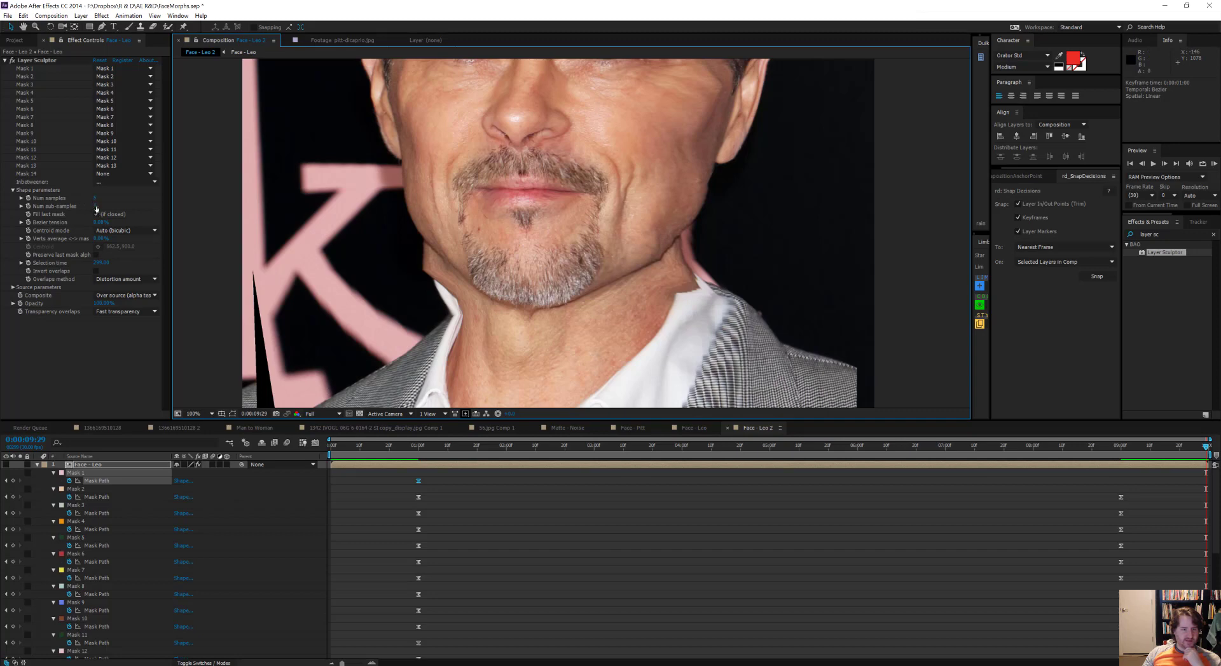
Step: Set Layer Sculptor's Num sub-samples to 10 and Num samples to 25 on Face - Pitt
{"action": "left_click", "coordinate": [96, 213]}
{"action": "key", "text": "u"}
{"action": "left_click", "coordinate": [104, 473]}
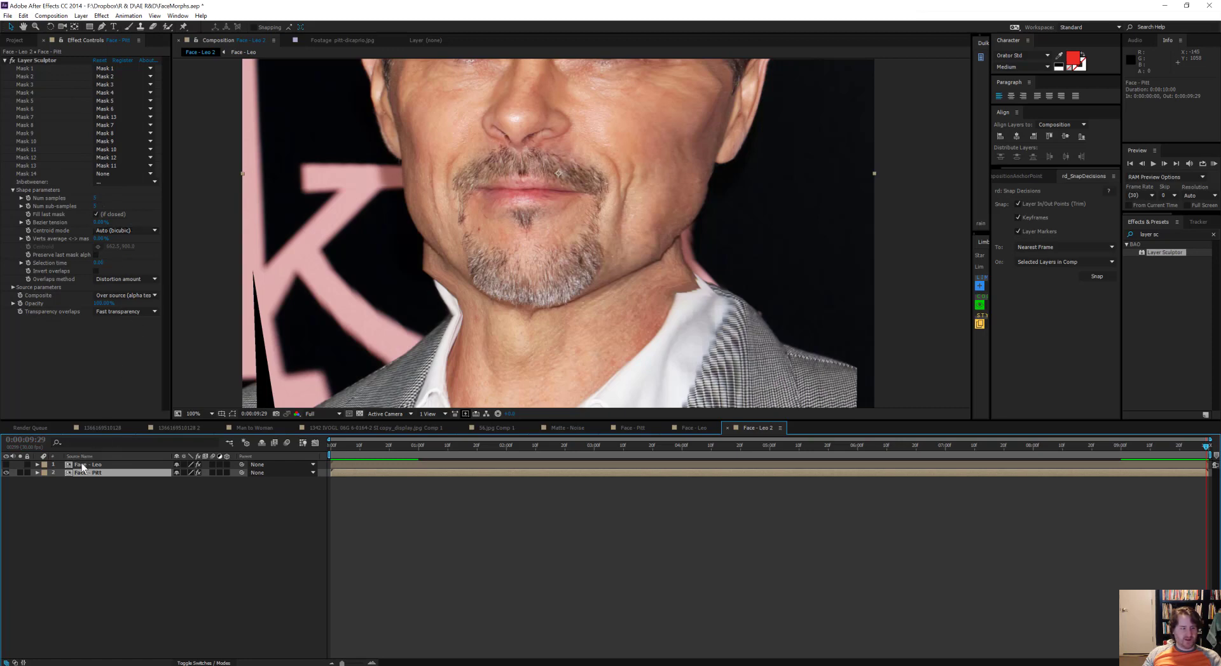
{"action": "left_click", "coordinate": [96, 206]}
{"action": "type", "text": "10"}
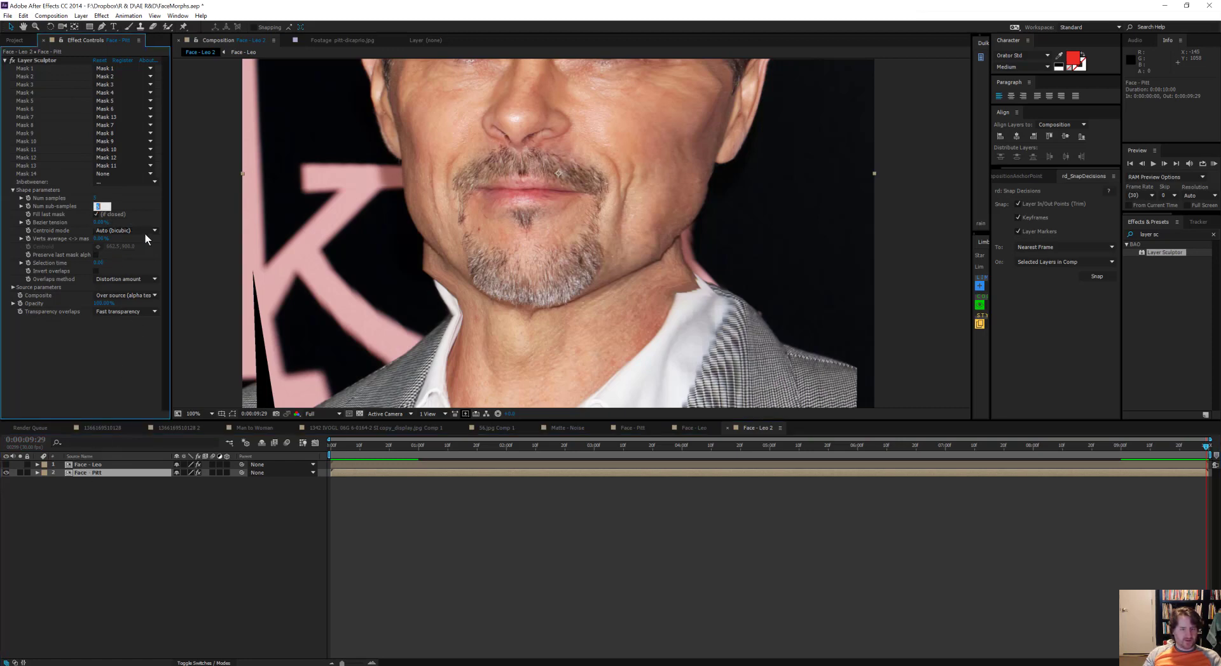
{"action": "key", "text": "Return"}
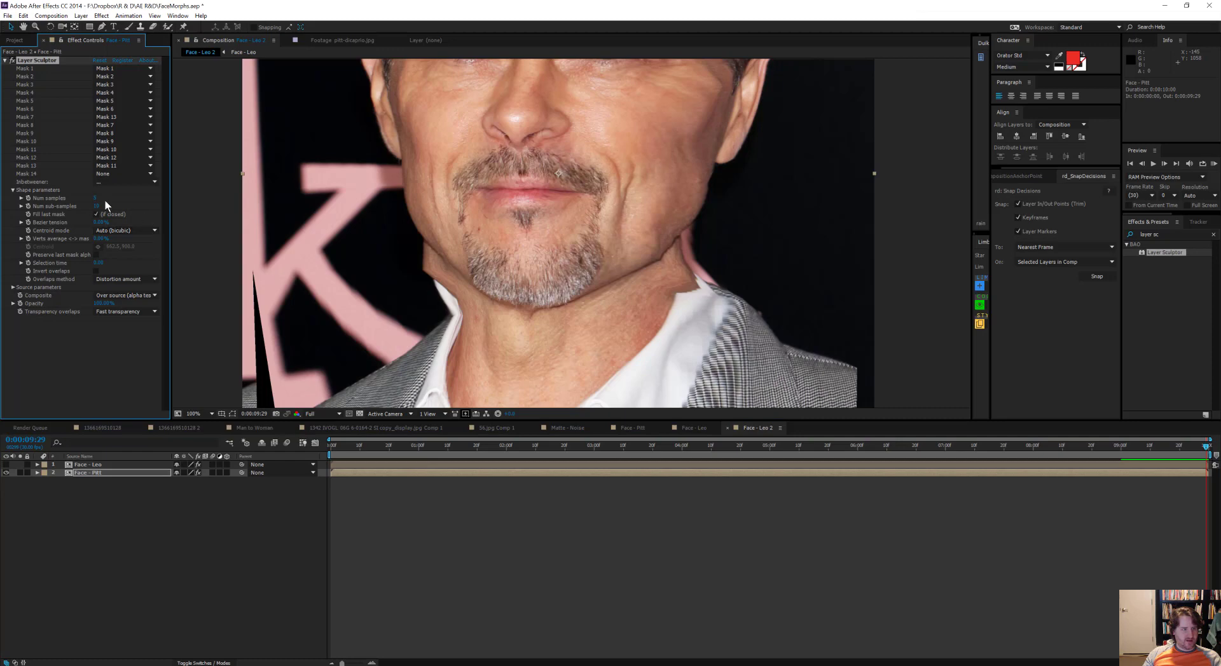
{"action": "type", "text": "16"}
{"action": "key", "text": "Return"}
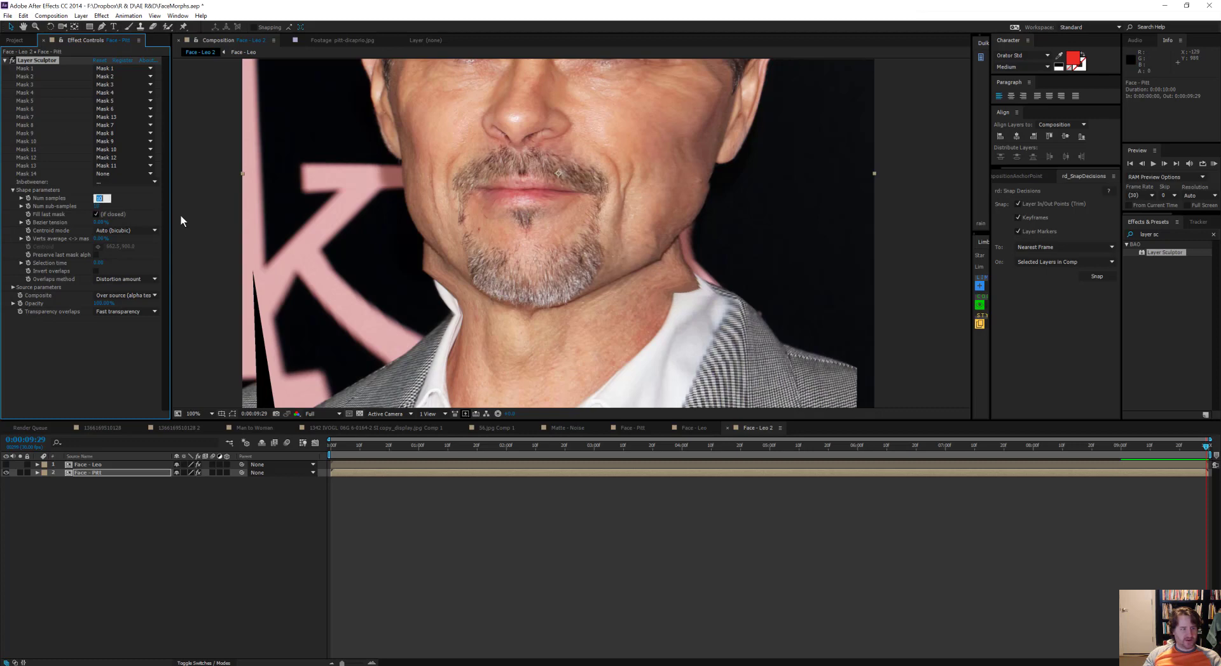
{"action": "type", "text": "25"}
{"action": "key", "text": "Return"}
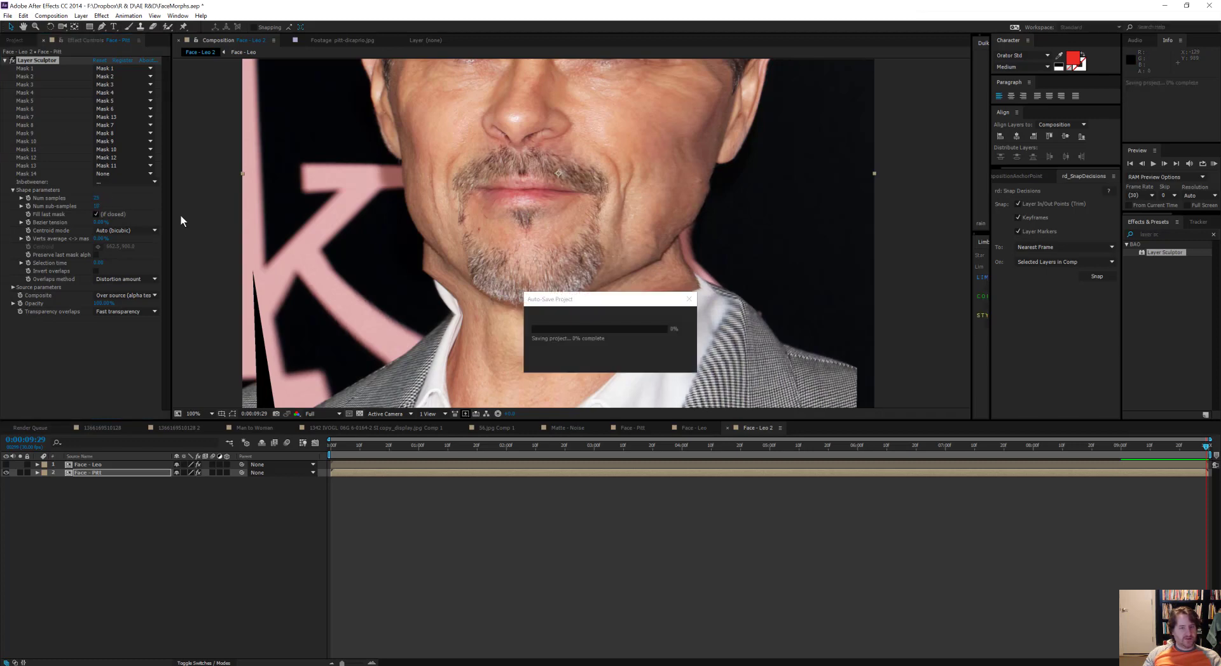
Step: Scrub Face - Pitt through the whole timeline and examine the warped face, both as a whole and close up
{"action": "scroll", "coordinate": [612, 271], "scroll_direction": "down", "scroll_amount": 2}
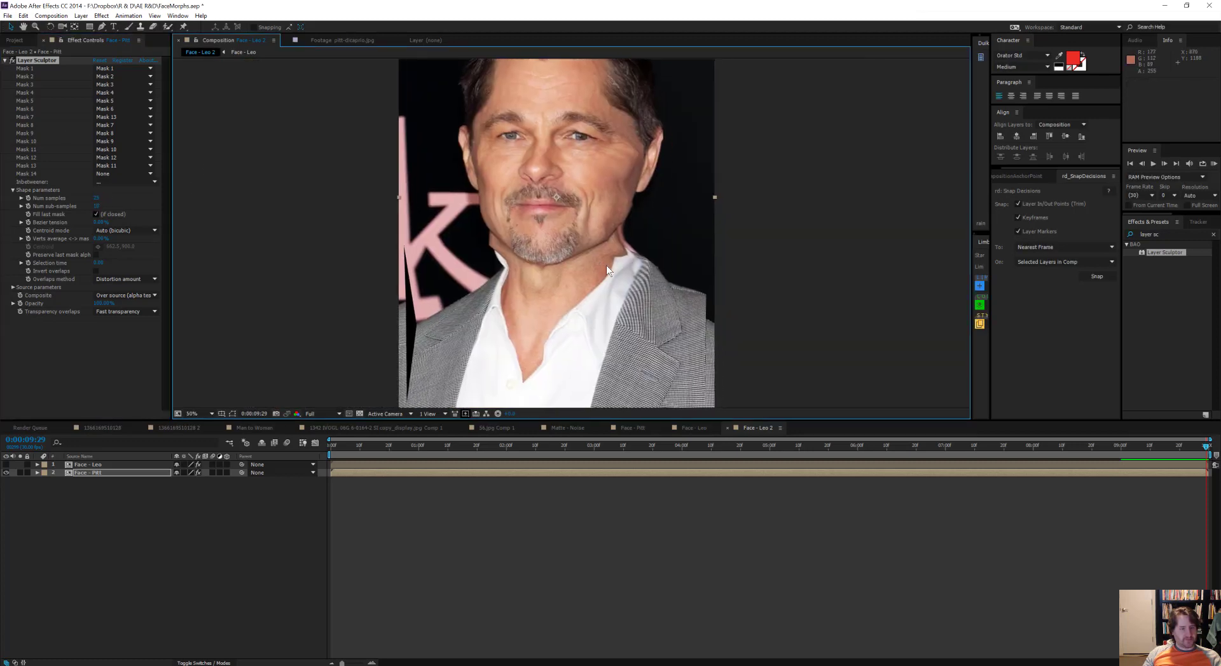
{"action": "scroll", "coordinate": [606, 265], "scroll_direction": "up", "scroll_amount": 2}
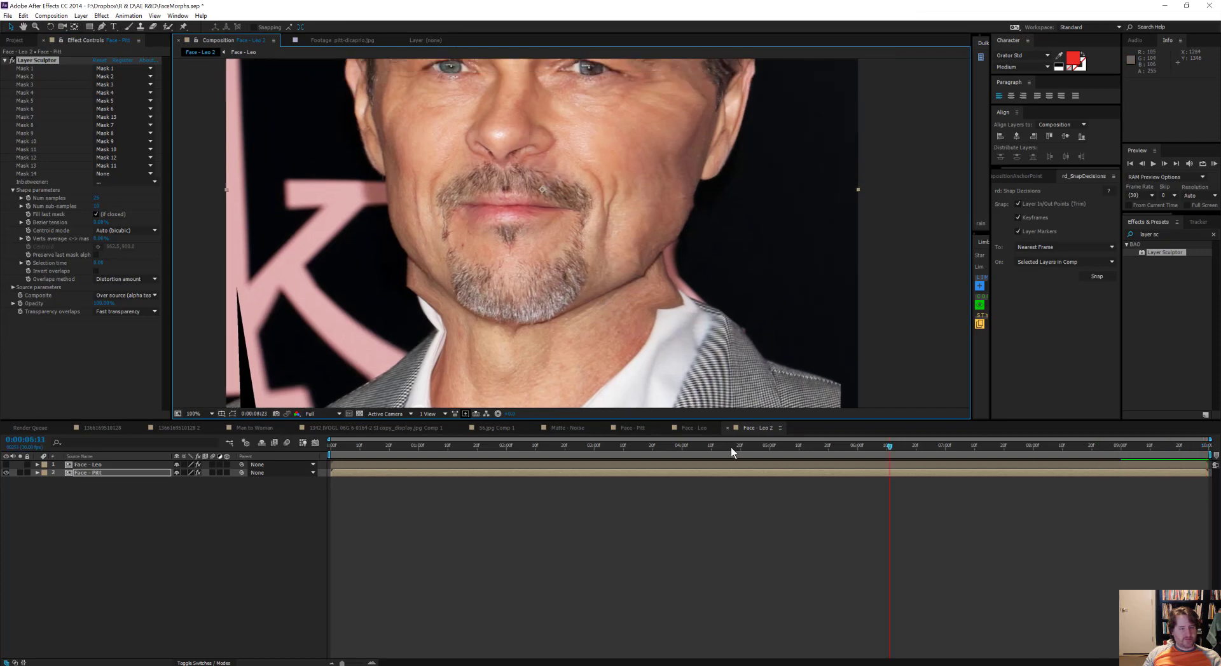
{"action": "left_click_drag", "start_coordinate": [731, 446], "coordinate": [315, 429]}
{"action": "left_click_drag", "start_coordinate": [639, 449], "coordinate": [1180, 456]}
{"action": "scroll", "coordinate": [599, 243], "scroll_direction": "down", "scroll_amount": 2}
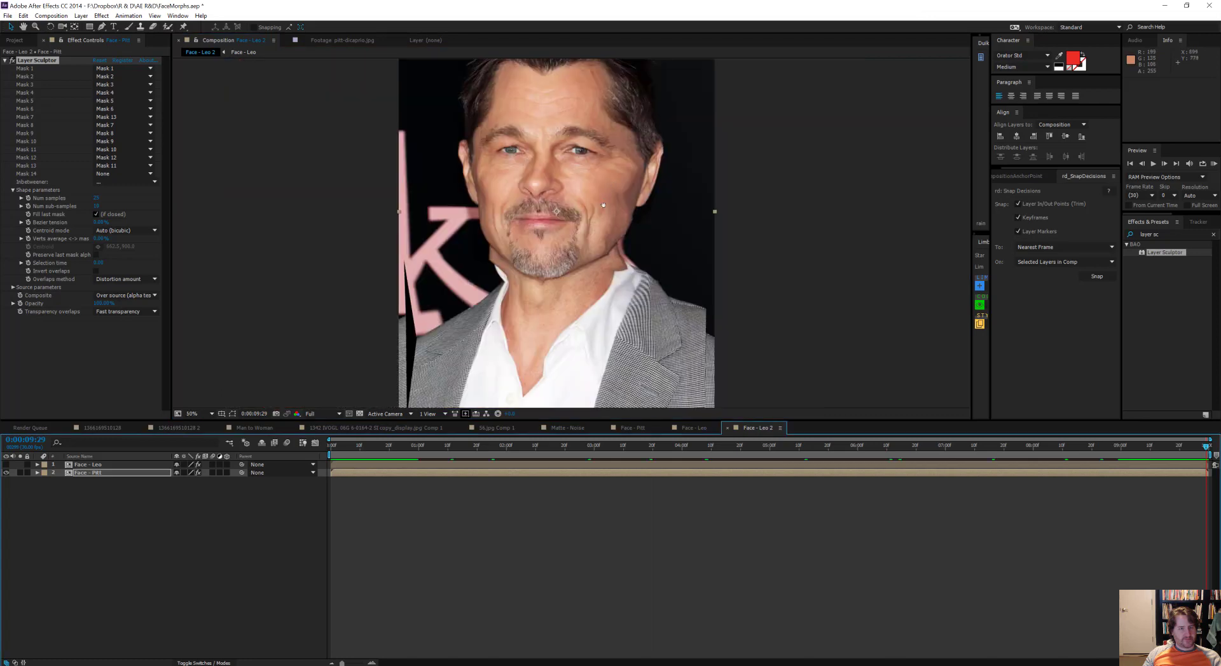
{"action": "scroll", "coordinate": [599, 243], "scroll_direction": "up", "scroll_amount": 2}
{"action": "scroll", "coordinate": [621, 271], "scroll_direction": "down", "scroll_amount": 2}
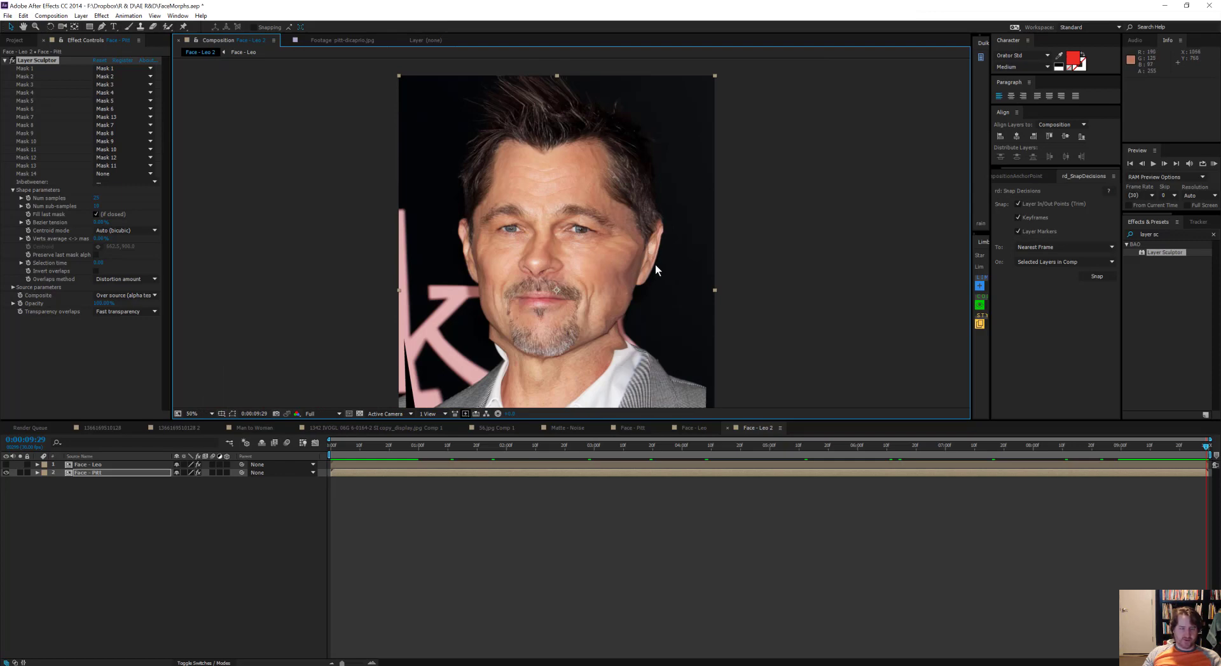
{"action": "scroll", "coordinate": [653, 262], "scroll_direction": "up", "scroll_amount": 2}
{"action": "scroll", "coordinate": [718, 250], "scroll_direction": "down", "scroll_amount": 5}
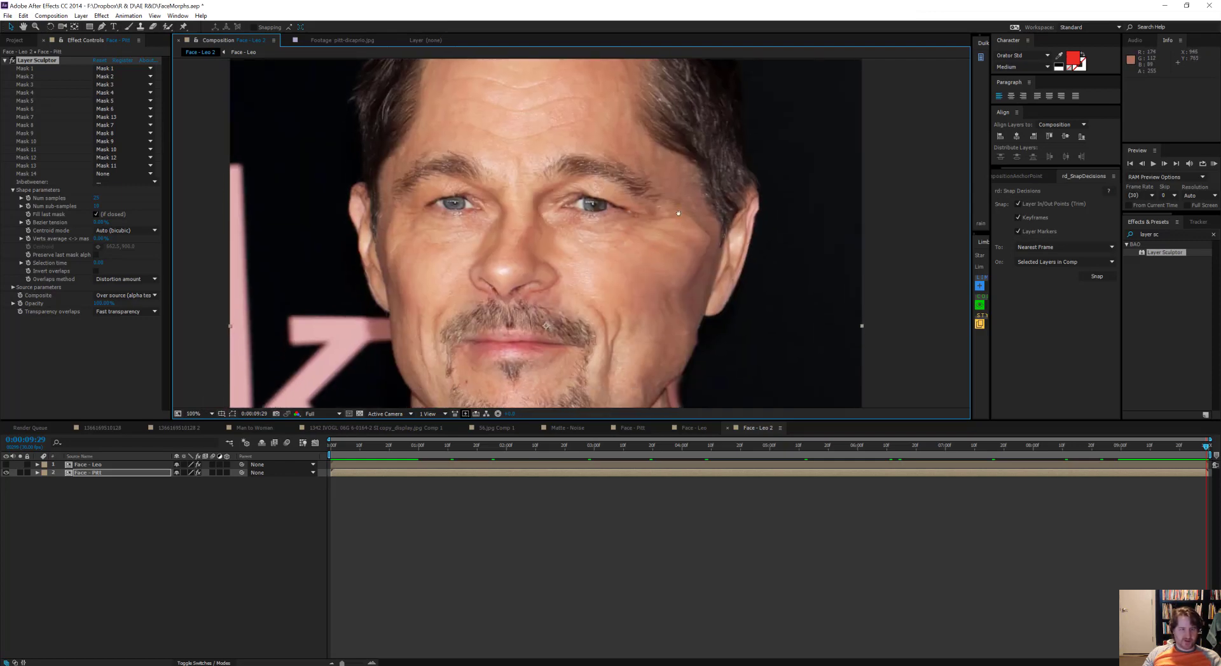
Step: Show only Face - Leo instead of Face - Pitt and scrub from the last frame back to the start
{"action": "scroll", "coordinate": [689, 155], "scroll_direction": "down", "scroll_amount": 2}
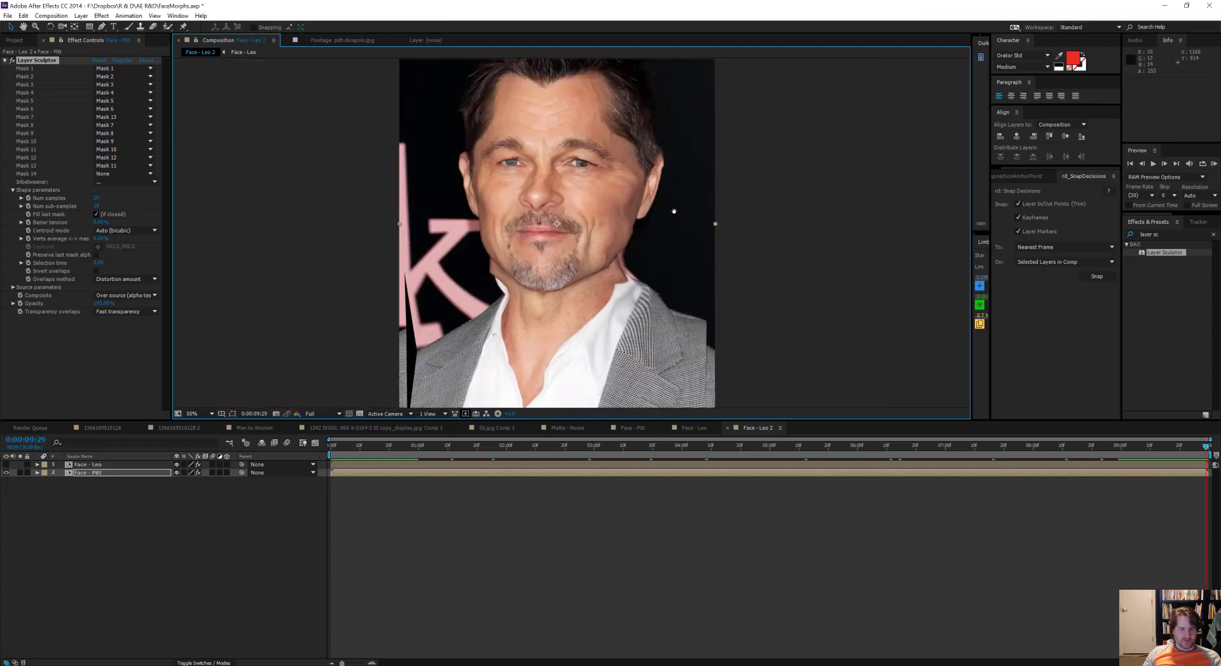
{"action": "left_click", "coordinate": [7, 472]}
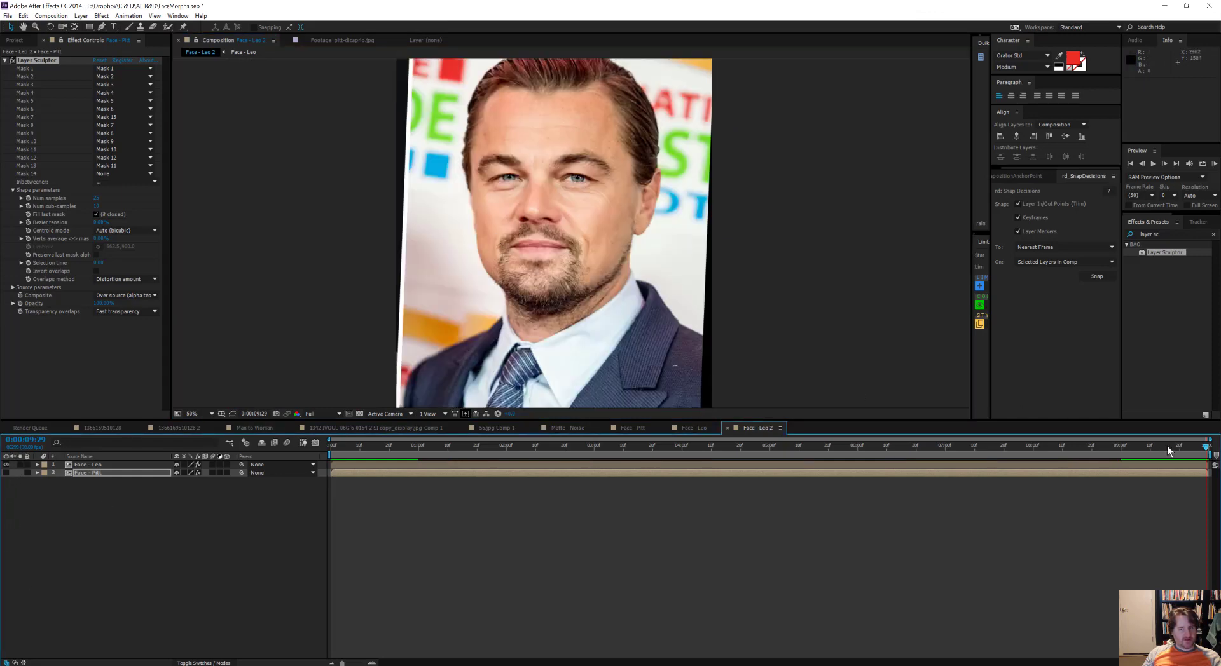
{"action": "left_click_drag", "start_coordinate": [692, 487], "coordinate": [248, 486]}
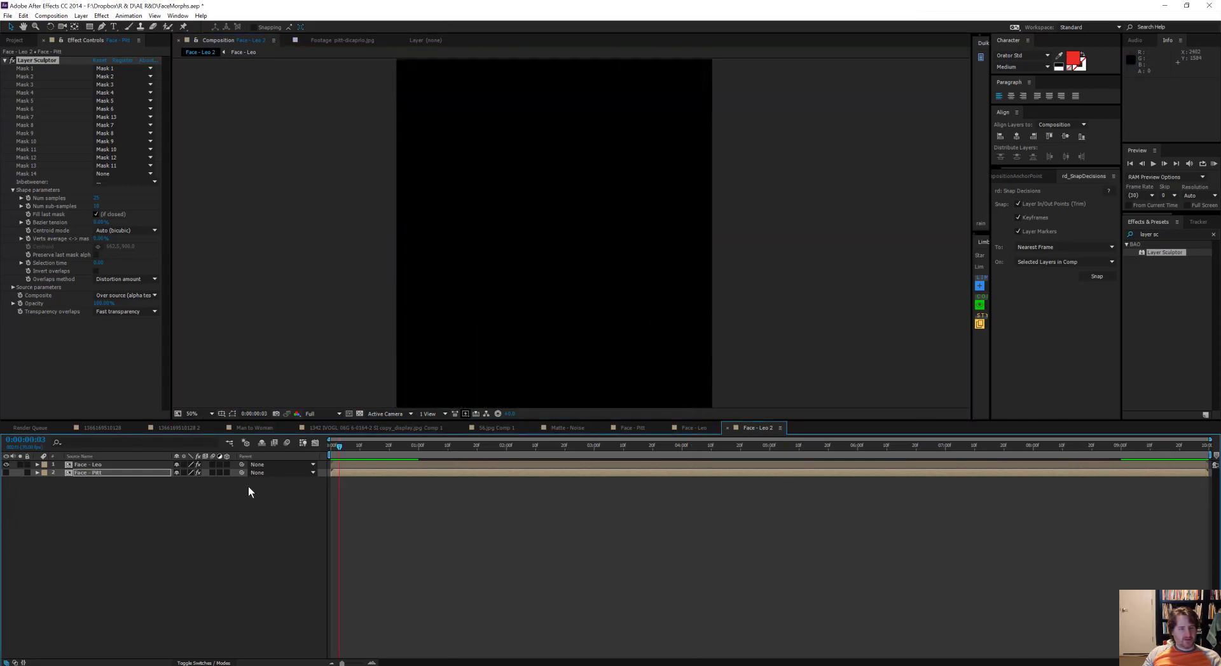
Step: Open Face - Leo's Layer Sculptor sampling values for editing and turn Face - Pitt's visibility back on
{"action": "left_click", "coordinate": [128, 465]}
{"action": "key", "text": "m"}
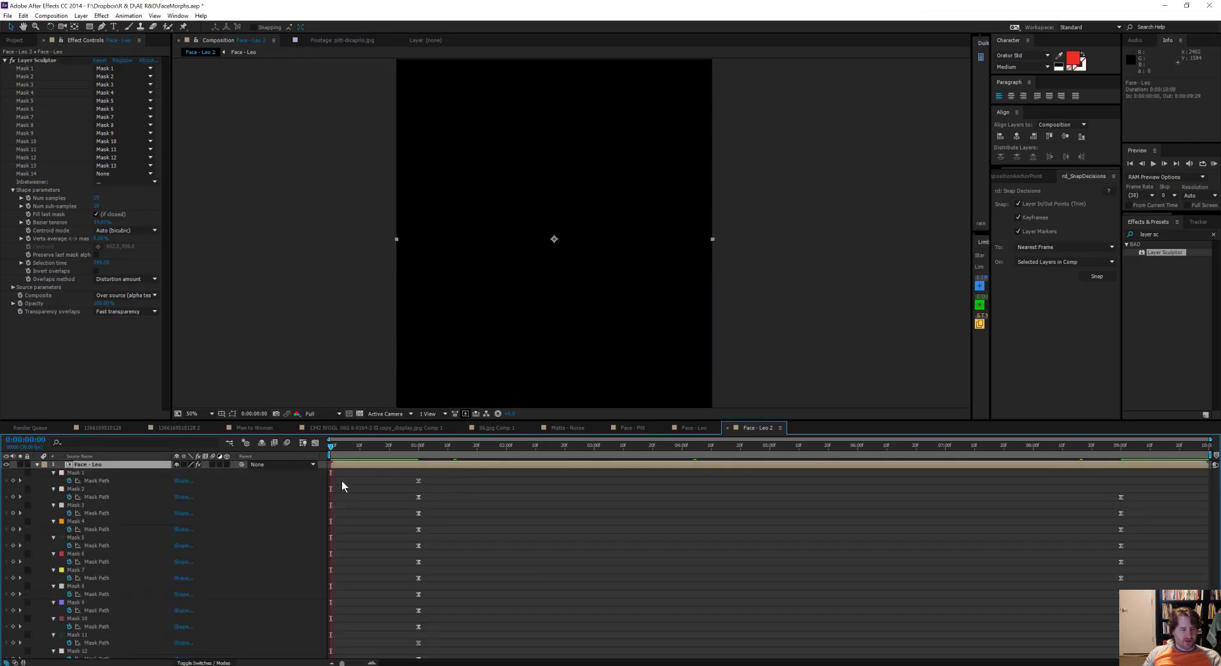
{"action": "key", "text": "m"}
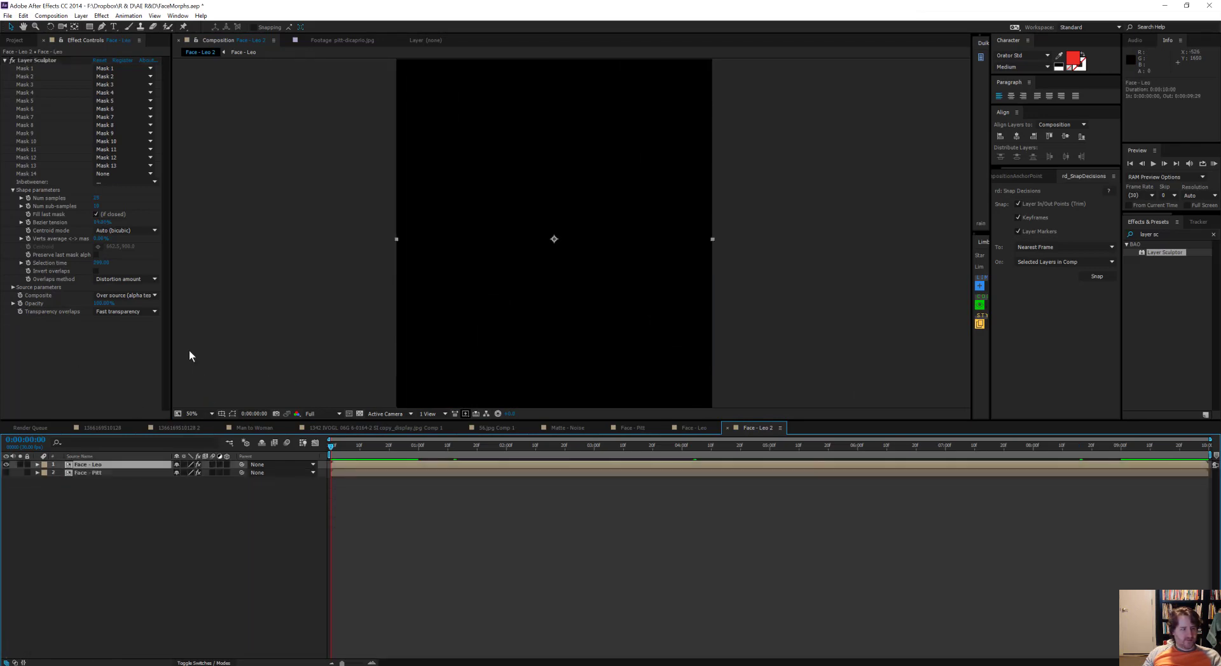
{"action": "left_click", "coordinate": [98, 205]}
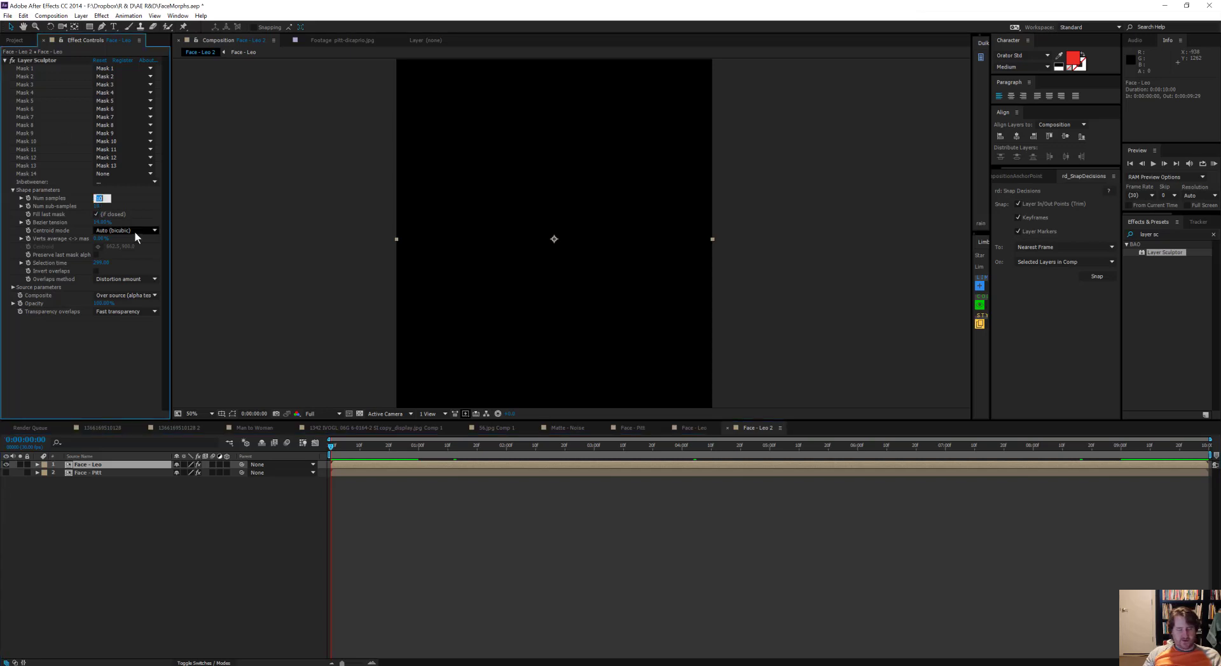
{"action": "left_click", "coordinate": [6, 472]}
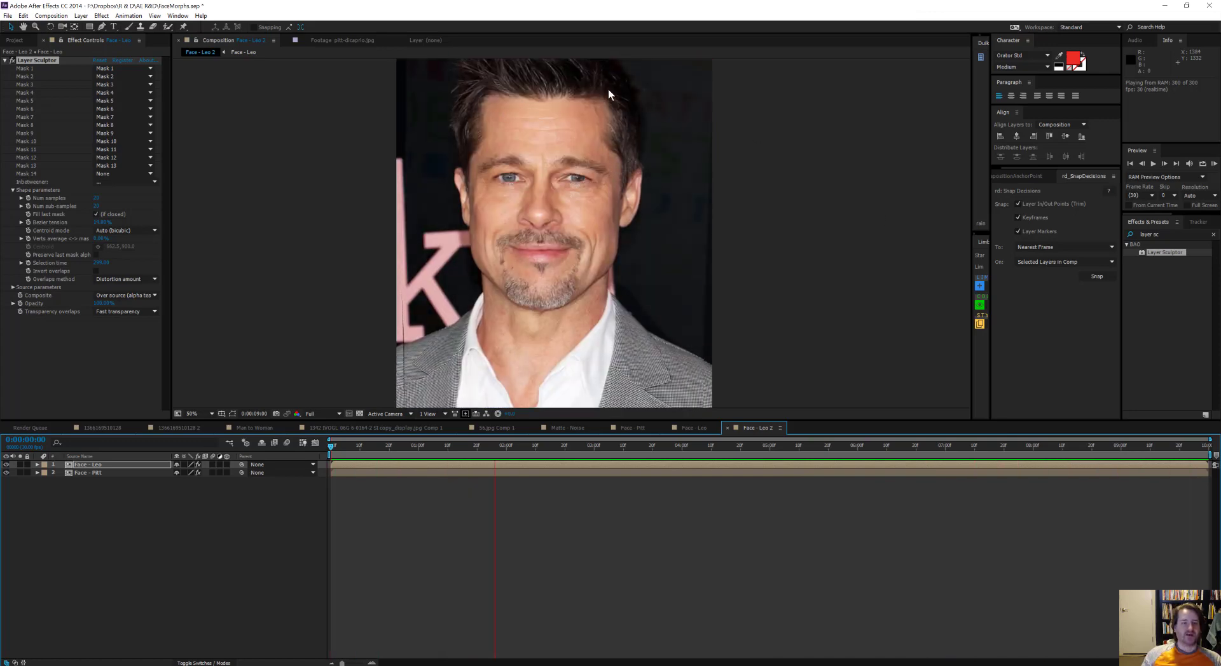
Step: Play a RAM preview of the morph close up, examining the hairline, forehead and eyes
{"action": "key", "text": "space"}
{"action": "left_click_drag", "start_coordinate": [592, 152], "coordinate": [603, 257]}
{"action": "scroll", "coordinate": [602, 256], "scroll_direction": "up", "scroll_amount": 1}
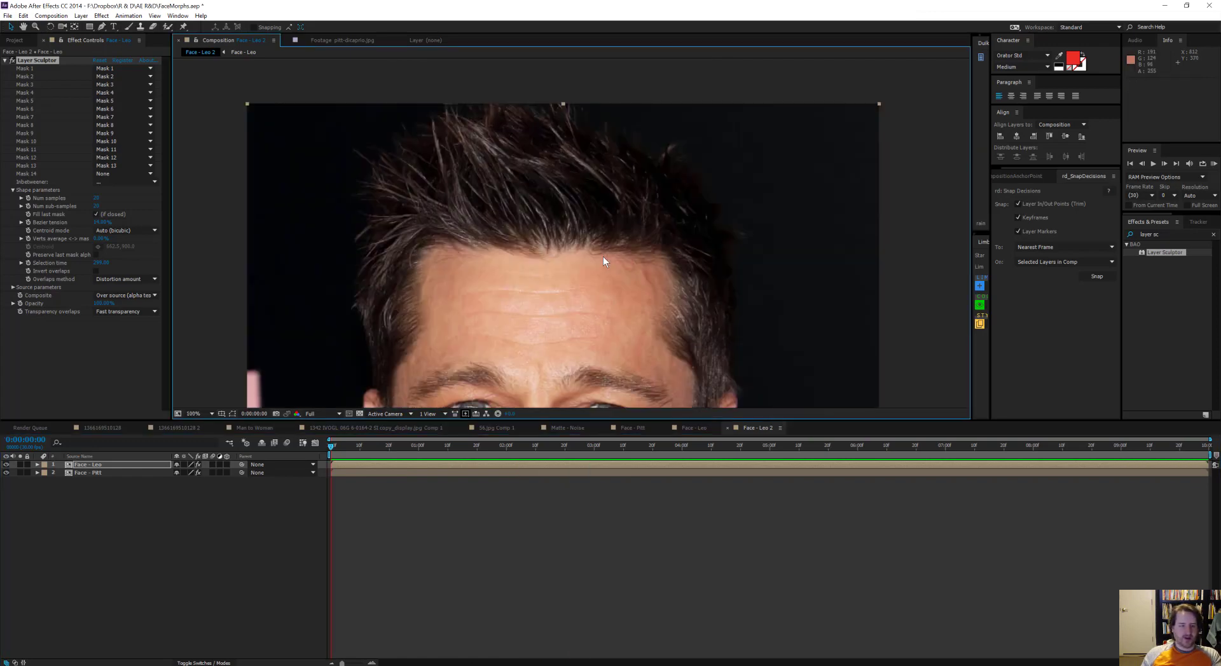
{"action": "key", "text": "KP_0"}
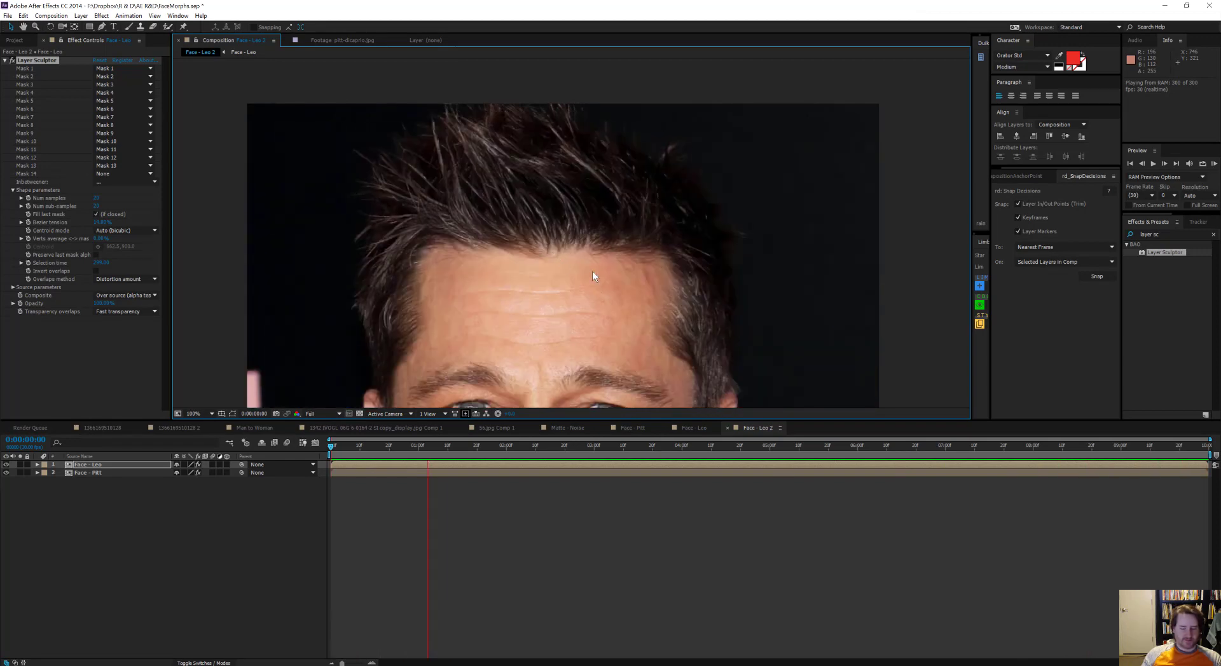
{"action": "left_click_drag", "start_coordinate": [395, 186], "coordinate": [391, 96]}
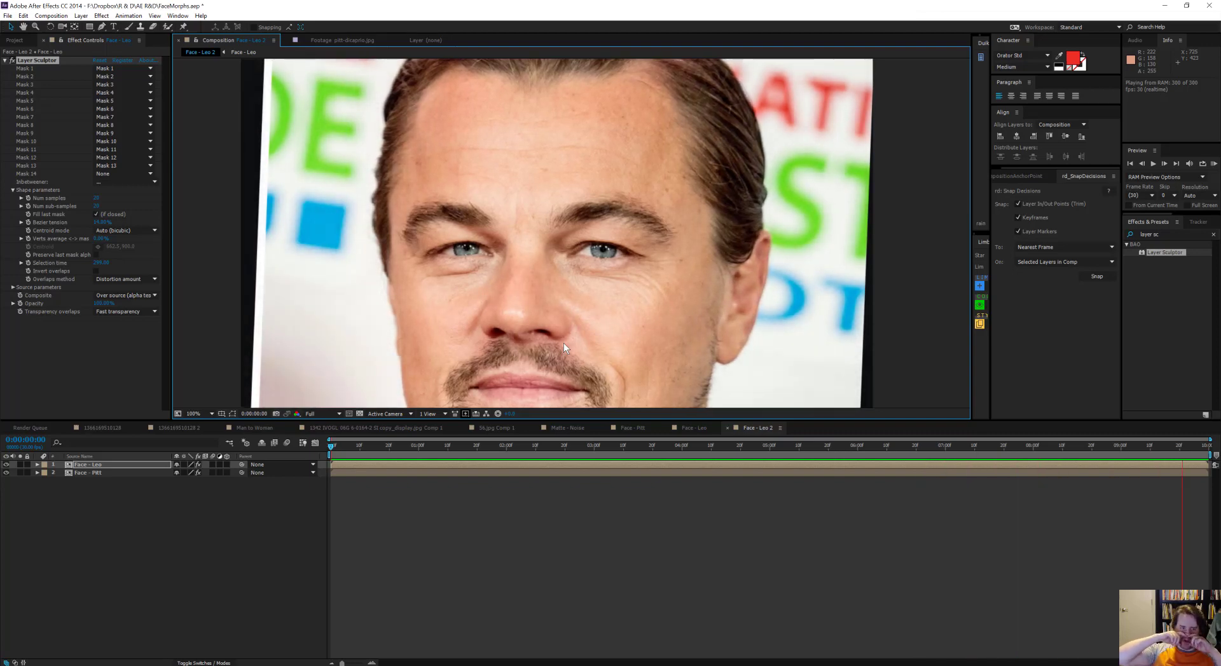
{"action": "key", "text": "space"}
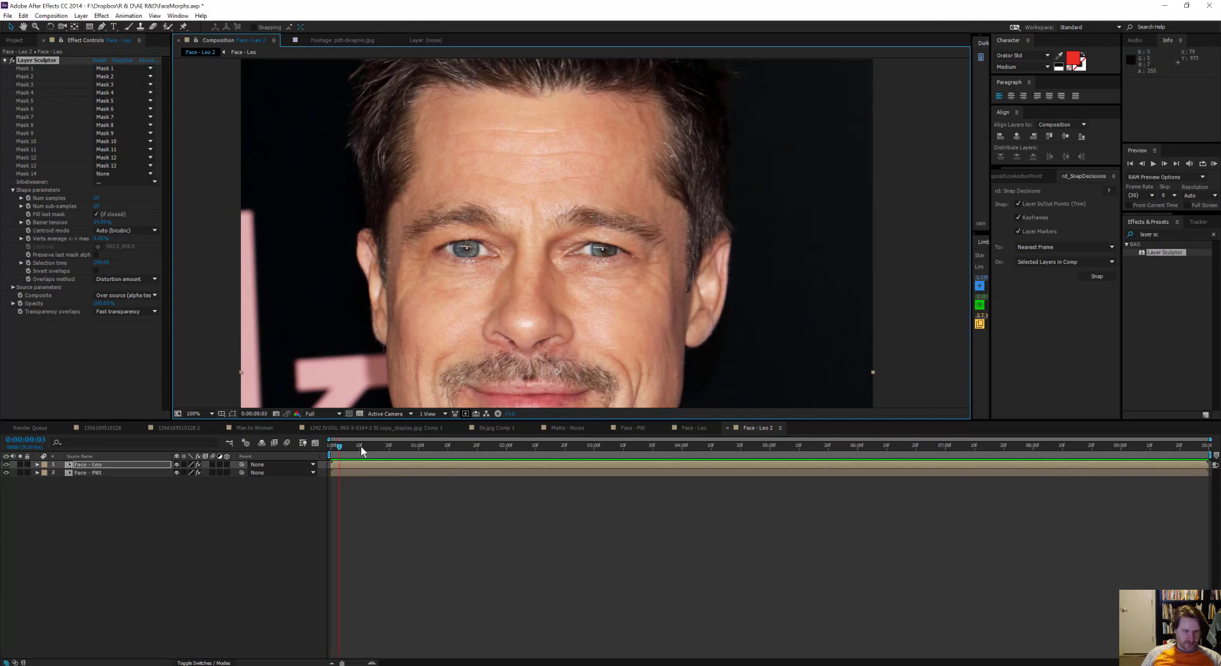
Step: Scrub the close-up of the morph to 0:00:02:29 and examine how the mouth and beard blend
{"action": "left_click_drag", "start_coordinate": [361, 447], "coordinate": [589, 461]}
{"action": "left_click", "coordinate": [411, 172]}
{"action": "left_click", "coordinate": [36, 481]}
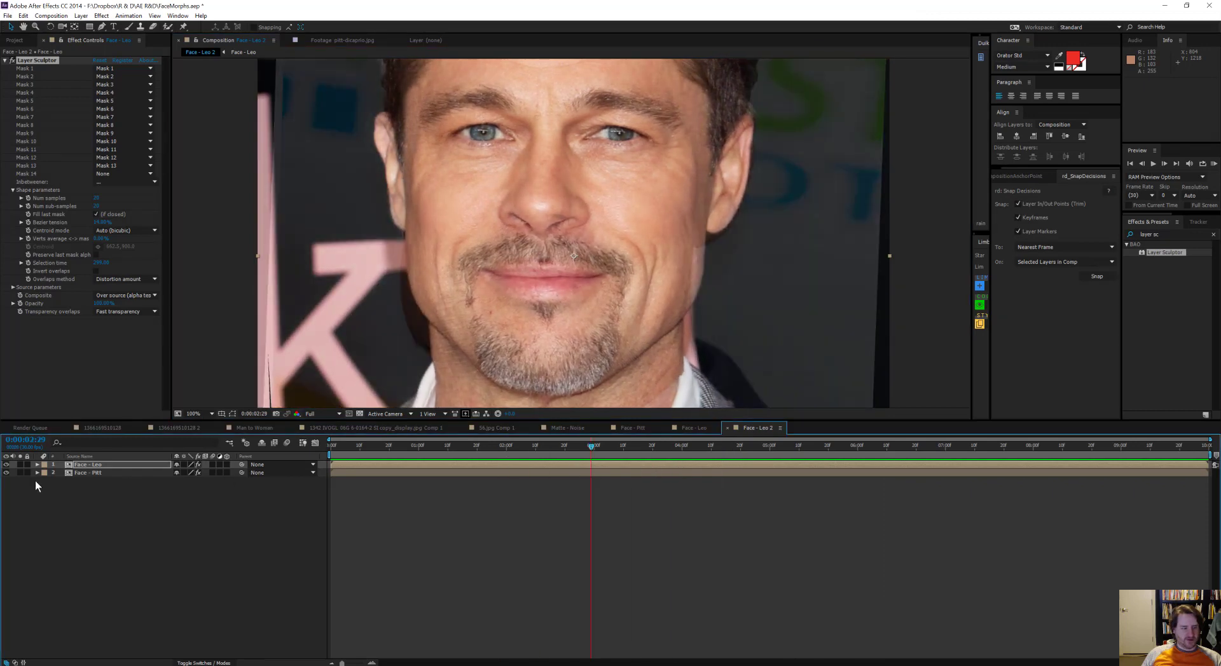
Step: Adjust the vertices of Face - Leo's mouth-line mask, Mask 8, along Pitt's lips at the first frame, shifting the inner one outward
{"action": "left_click", "coordinate": [89, 465]}
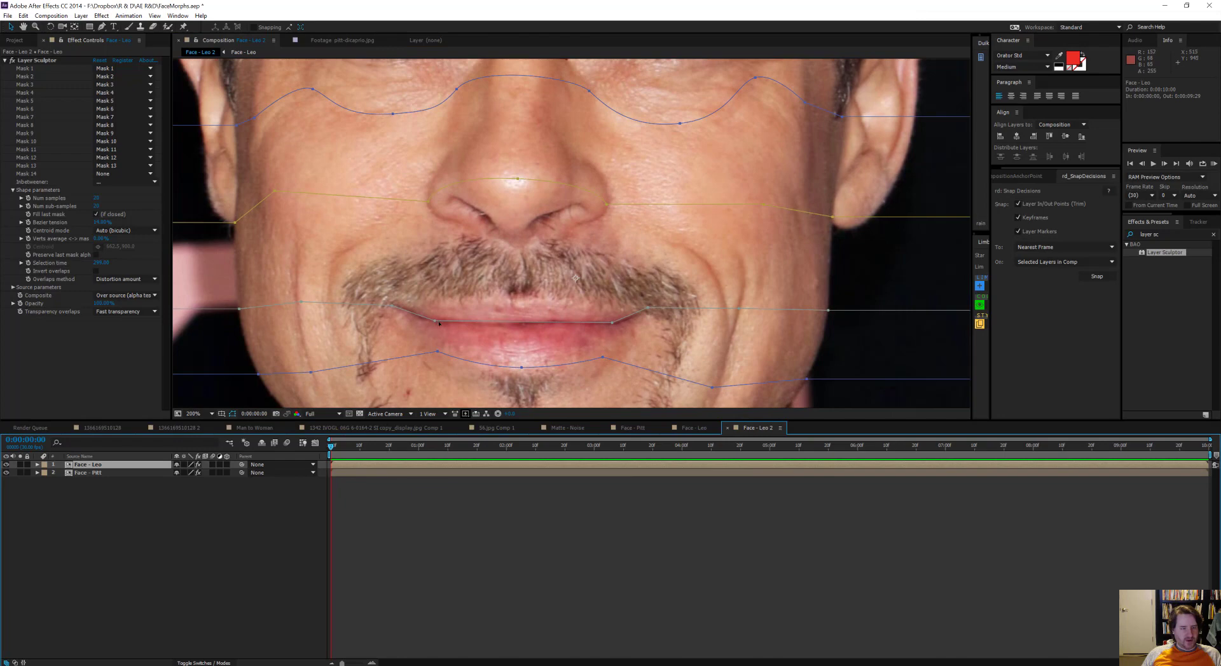
{"action": "left_click", "coordinate": [439, 323]}
{"action": "left_click_drag", "start_coordinate": [612, 323], "coordinate": [624, 323]}
Step: Set Layer Sculptor's Num samples and Num sub-samples to 5 on both Face - Pitt and Face - Leo
{"action": "key", "text": "KP_0"}
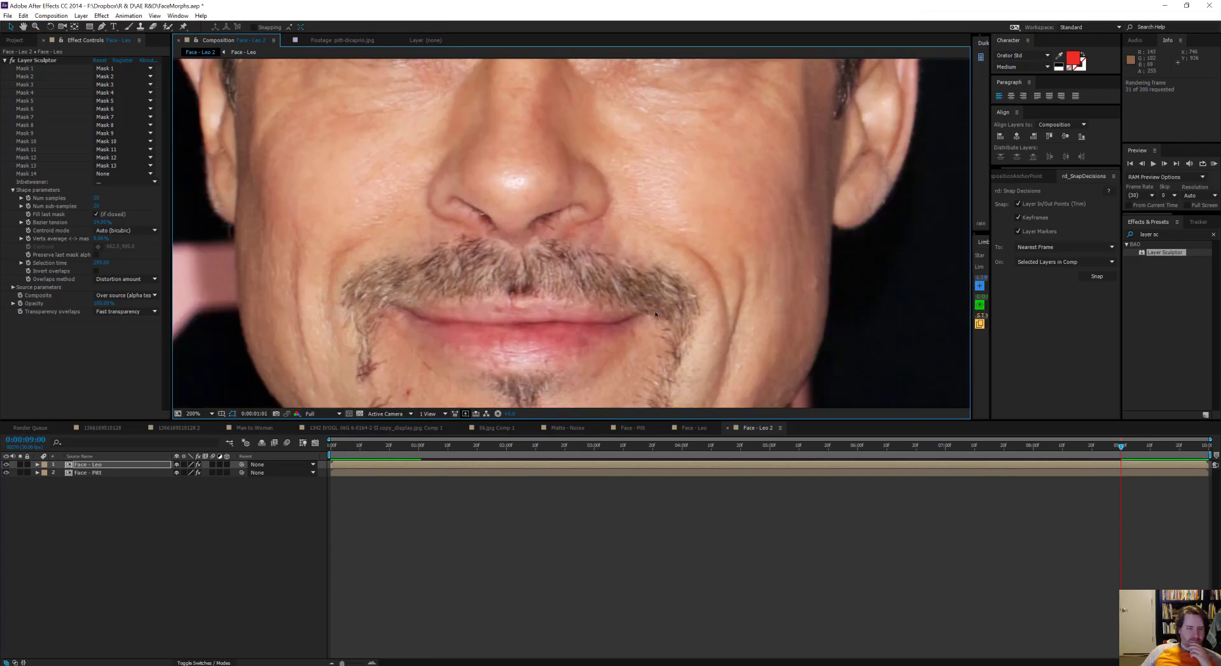
{"action": "left_click", "coordinate": [37, 61]}
{"action": "left_click", "coordinate": [102, 472]}
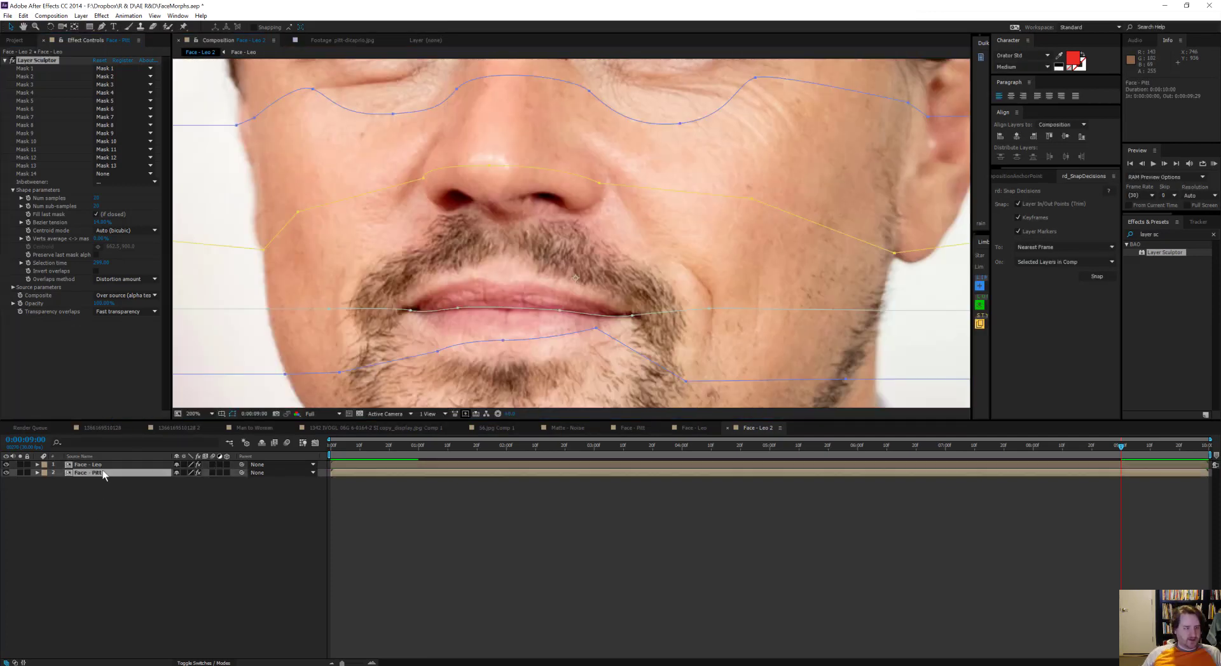
{"action": "left_click", "coordinate": [100, 199]}
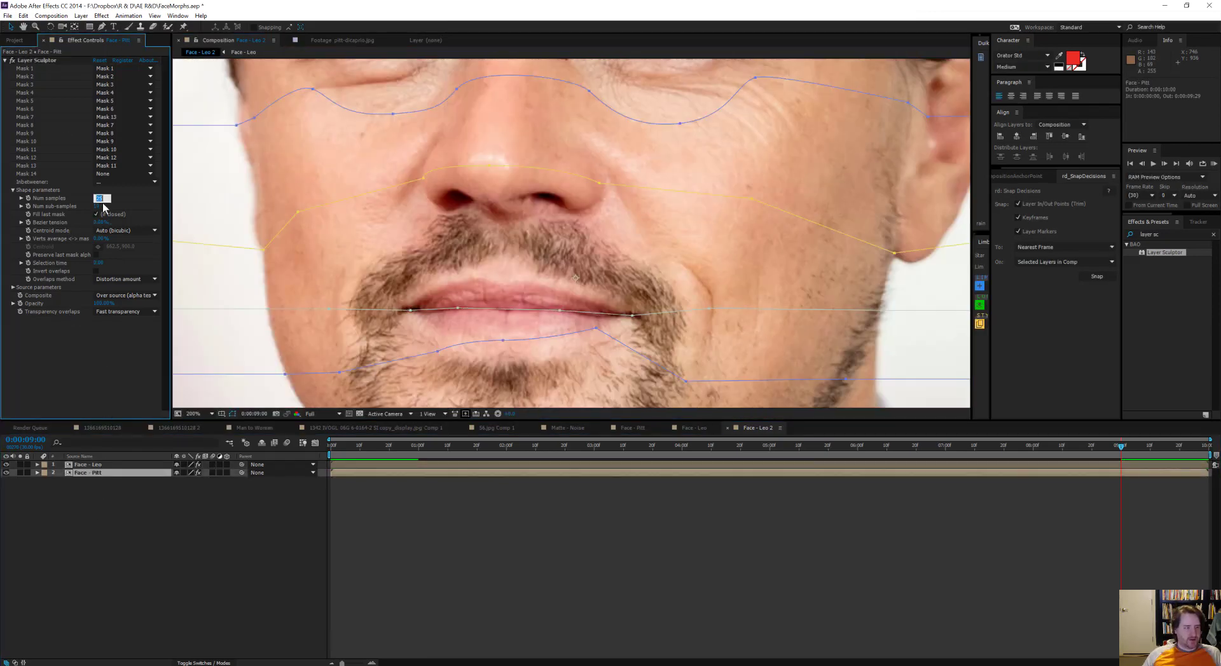
{"action": "type", "text": "5"}
{"action": "left_click", "coordinate": [104, 207]}
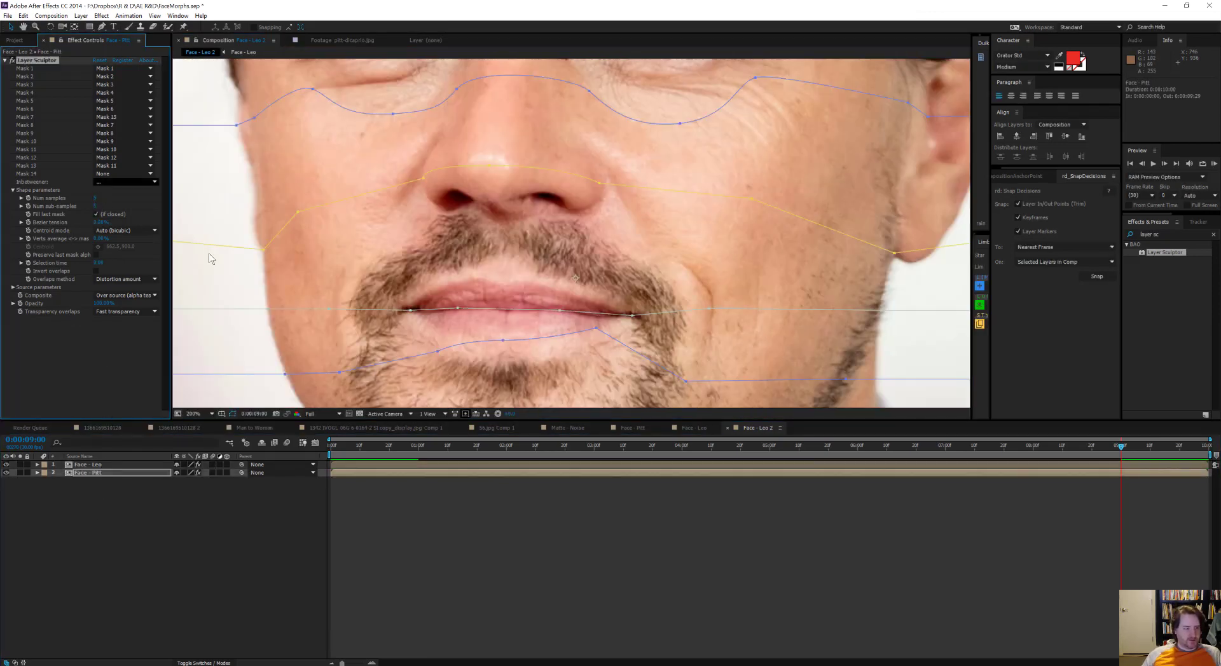
{"action": "key", "text": "ctrl+Up"}
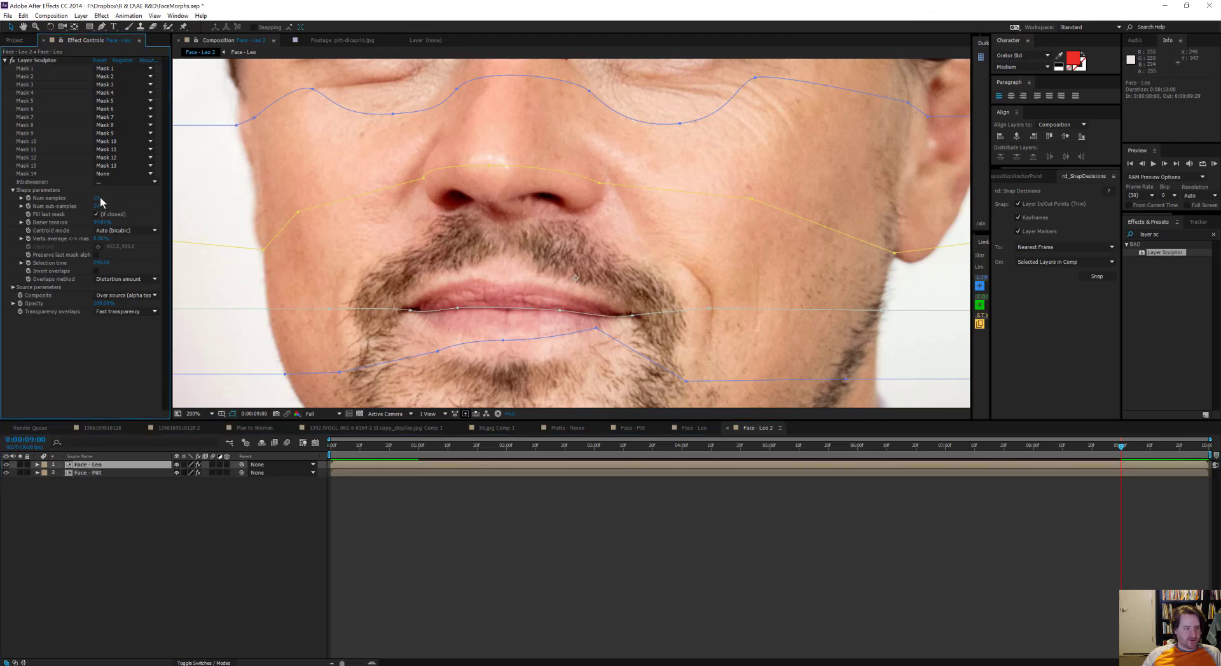
{"action": "type", "text": "5"}
{"action": "key", "text": "Tab"}
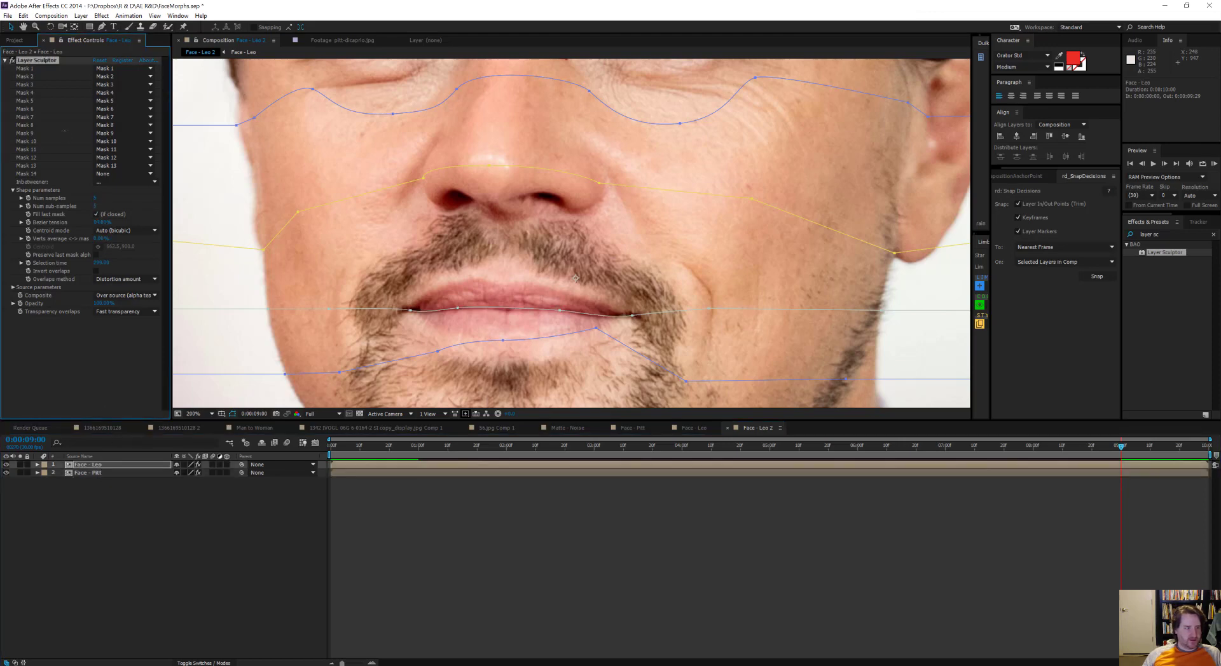
Step: Set Layer Sculptor's Bezier tension to 20% on both Face - Leo and Face - Pitt
{"action": "left_click", "coordinate": [69, 147]}
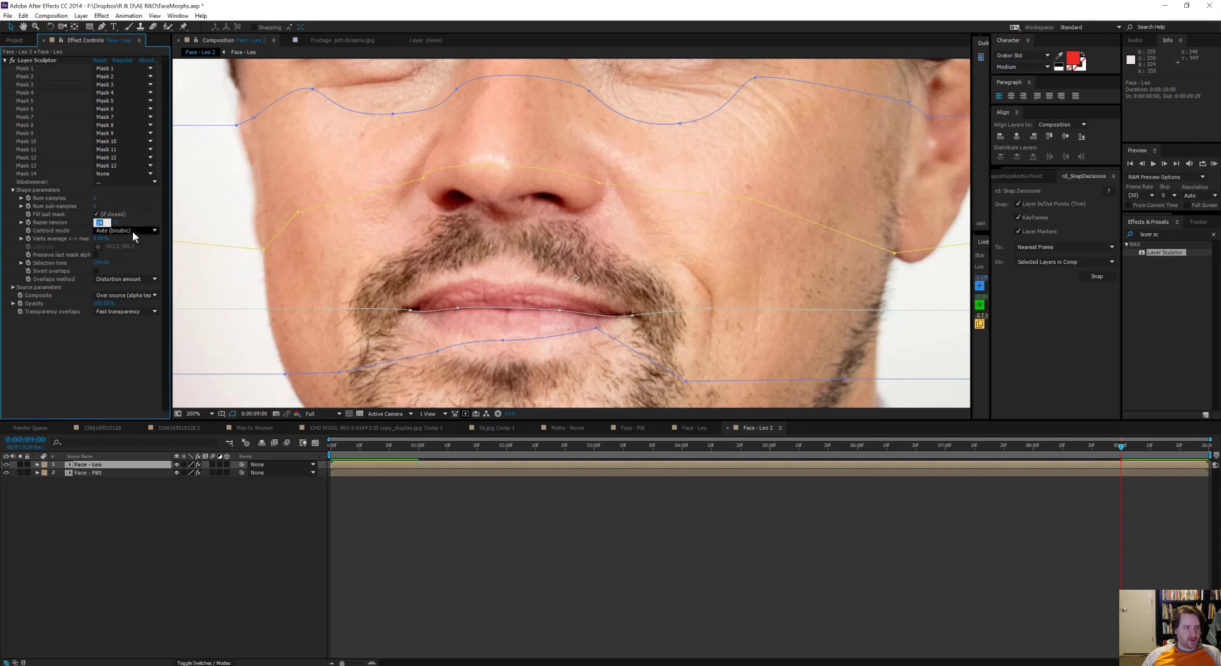
{"action": "key", "text": "Return"}
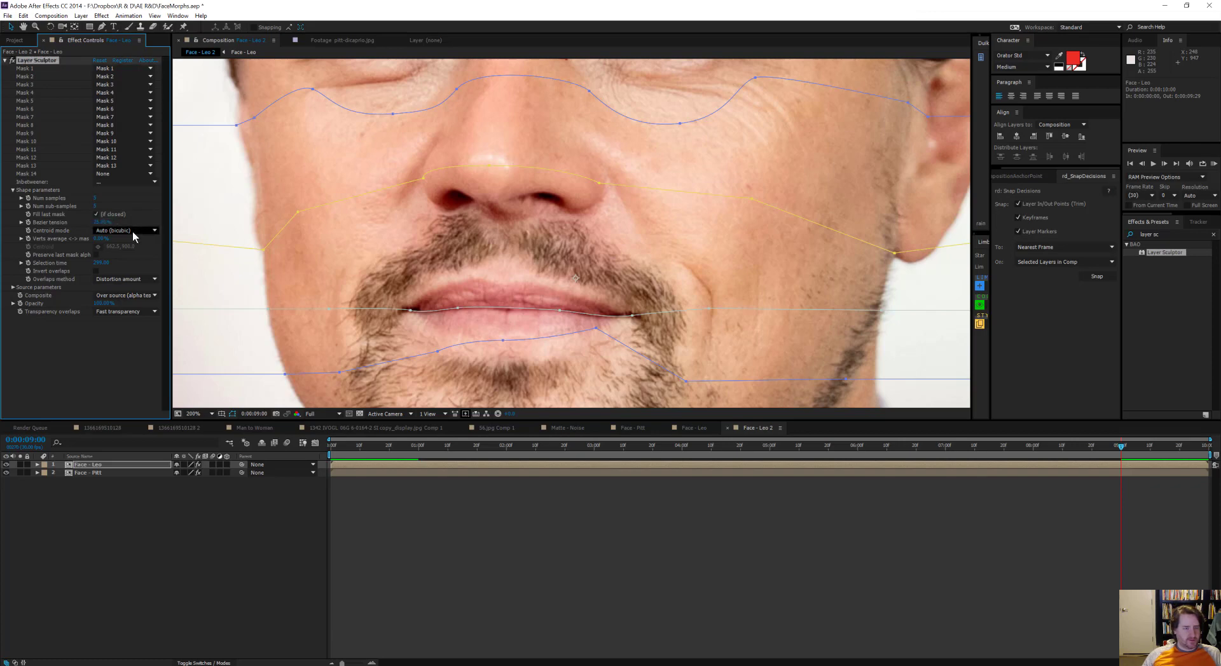
{"action": "left_click", "coordinate": [116, 477]}
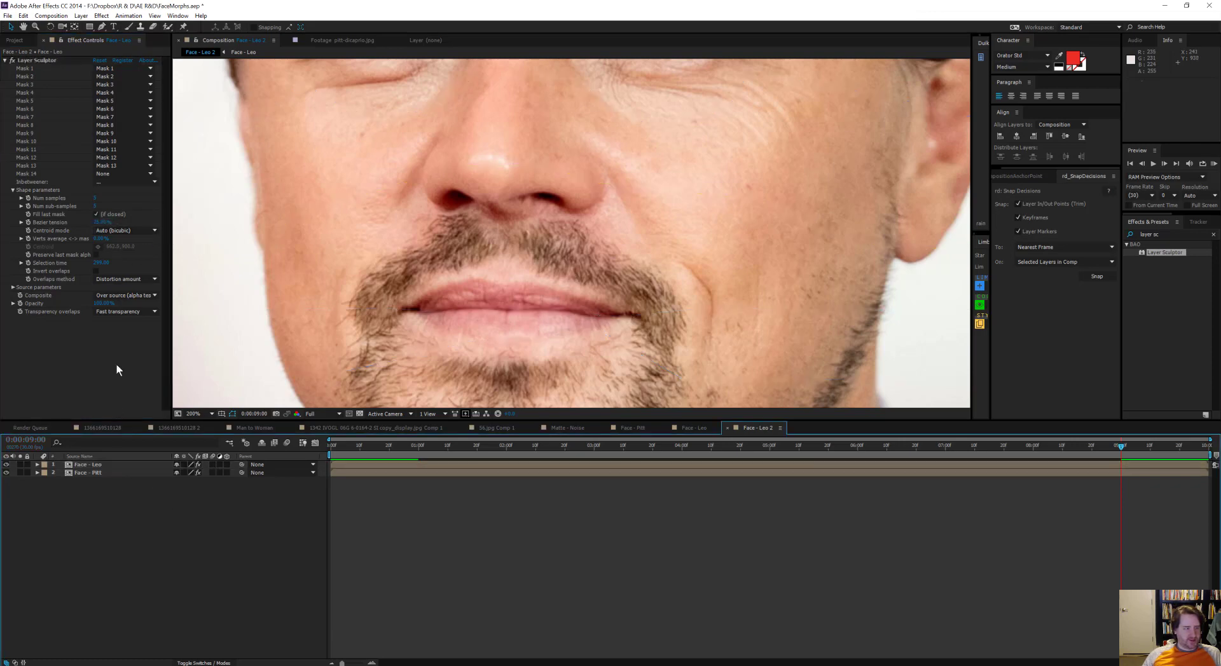
{"action": "left_click", "coordinate": [112, 473]}
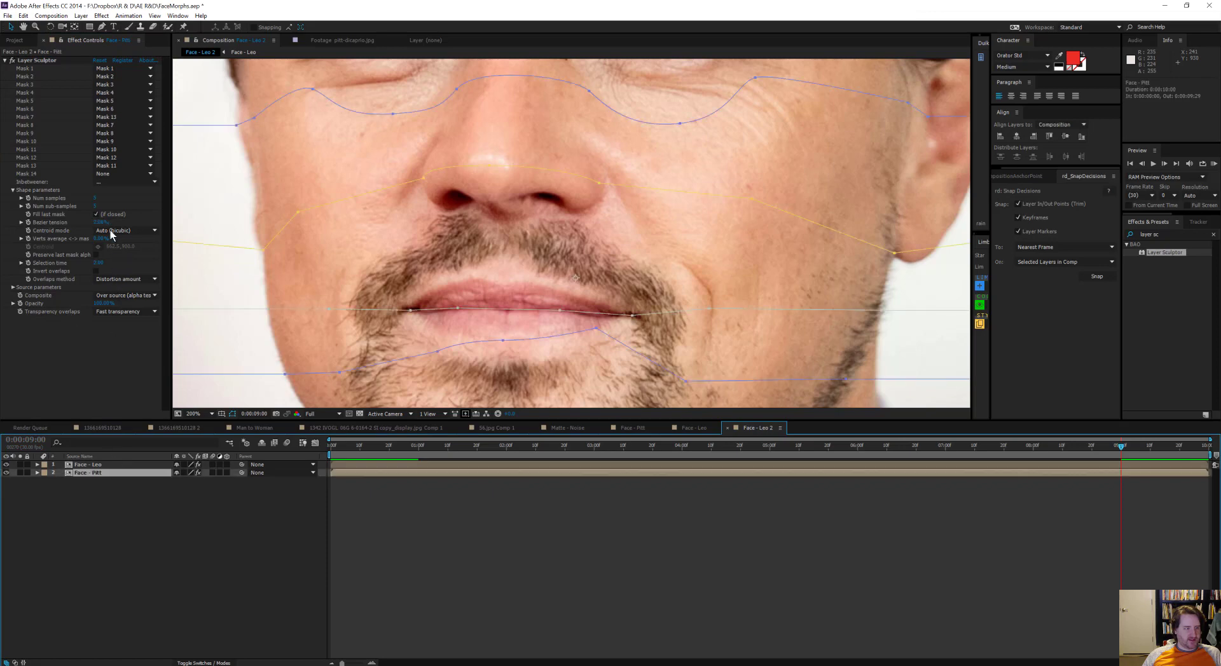
{"action": "left_click", "coordinate": [102, 222]}
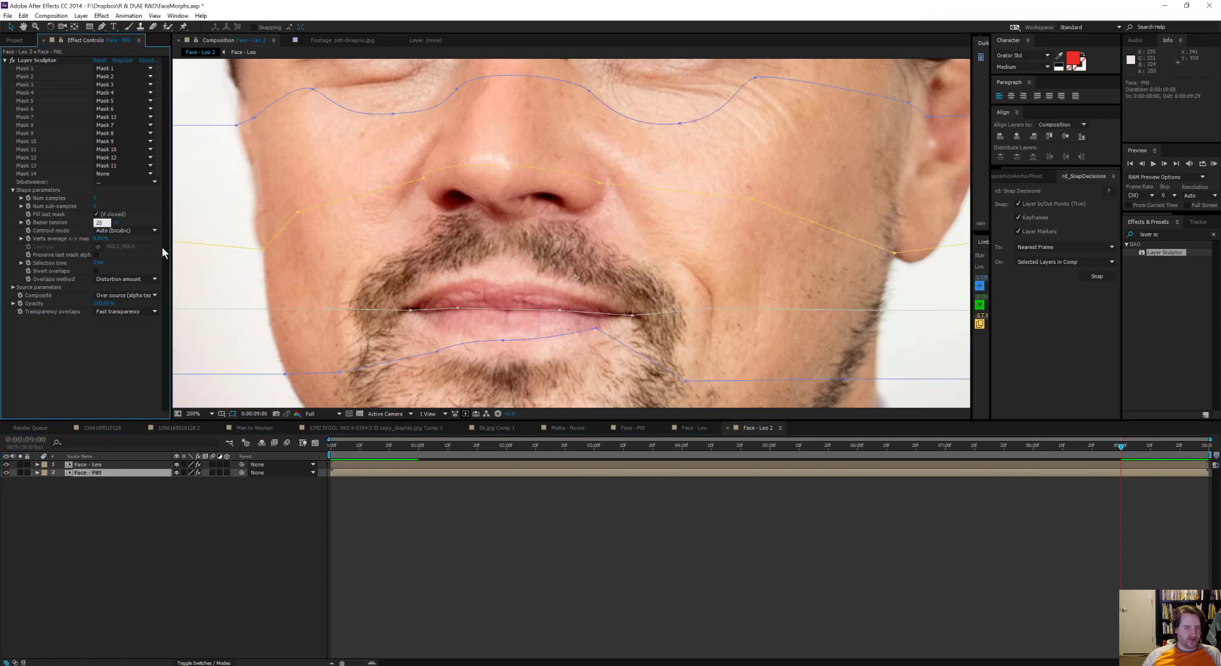
{"action": "key", "text": "Return"}
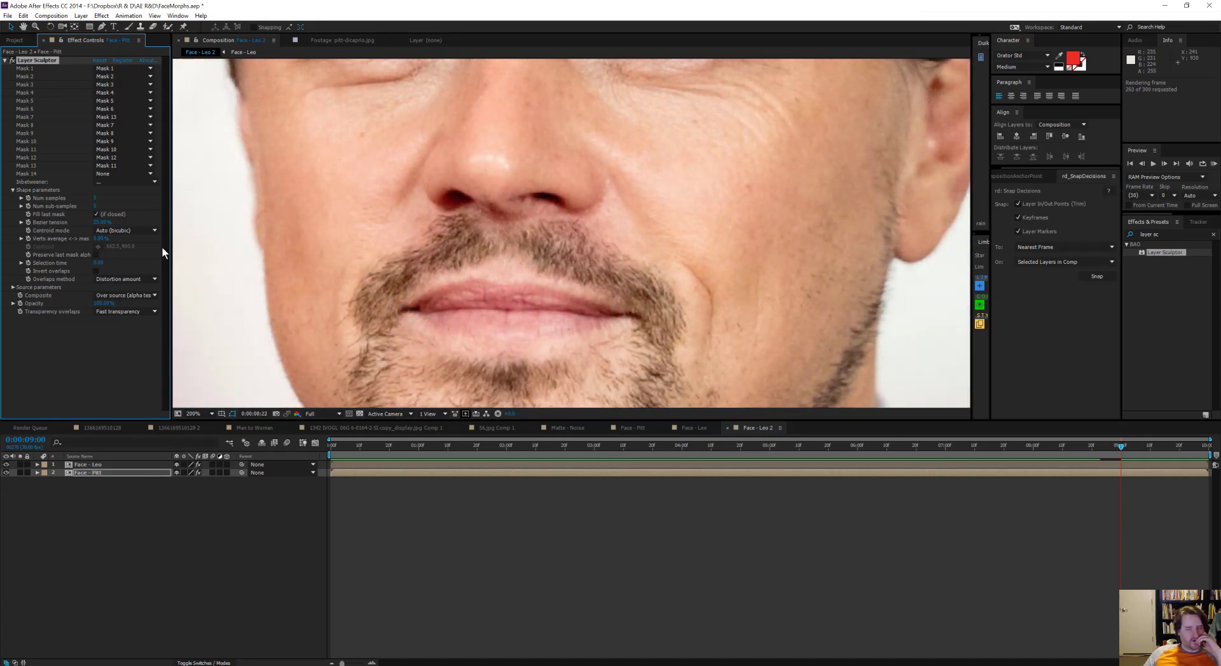
Step: Stop the preview and scrub from 0:00:09:00 back to the first frame to examine the mouth area
{"action": "key", "text": "space"}
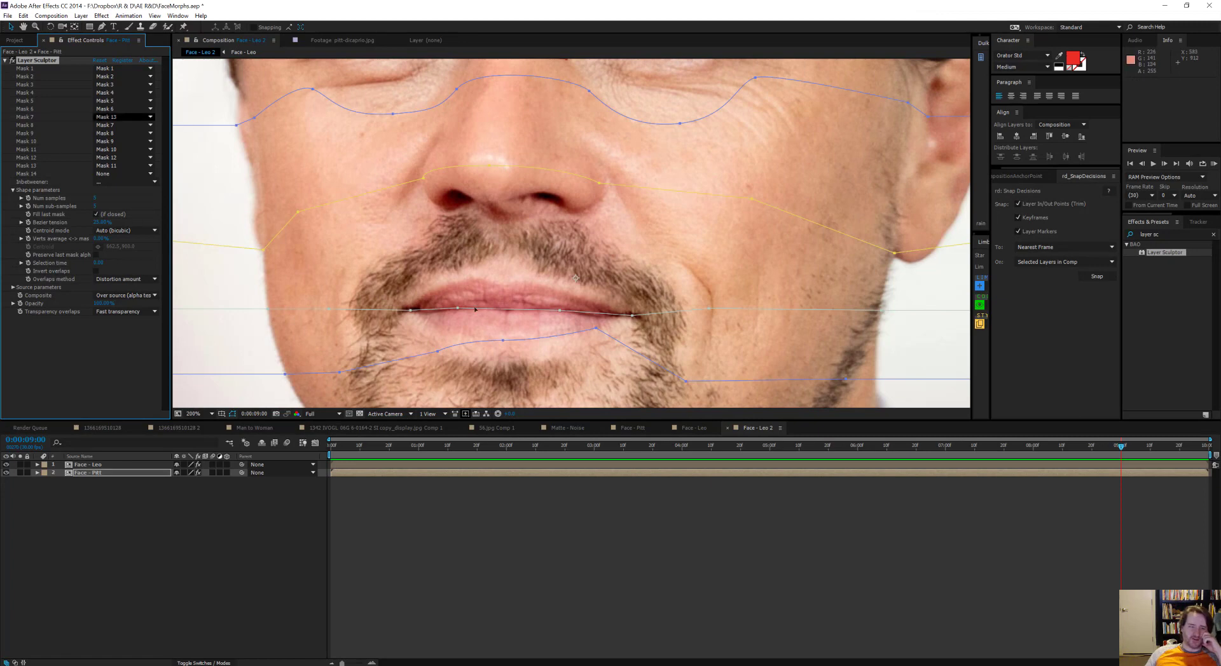
{"action": "left_click_drag", "start_coordinate": [548, 334], "coordinate": [650, 319]}
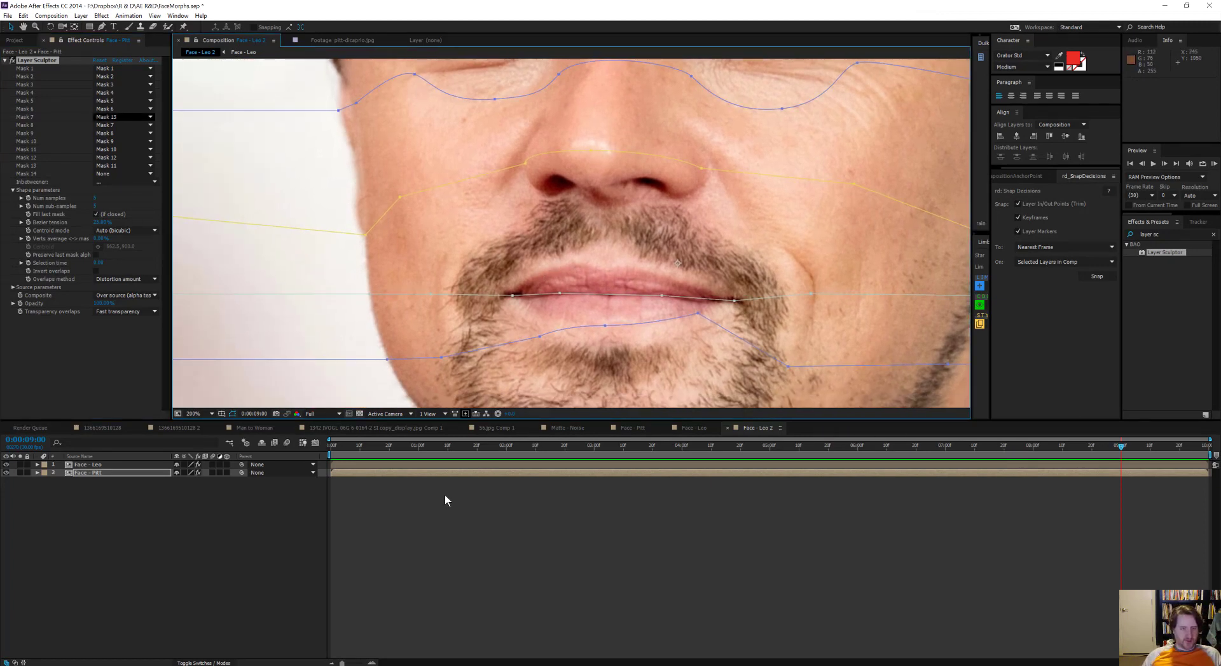
{"action": "left_click_drag", "start_coordinate": [1113, 448], "coordinate": [427, 445]}
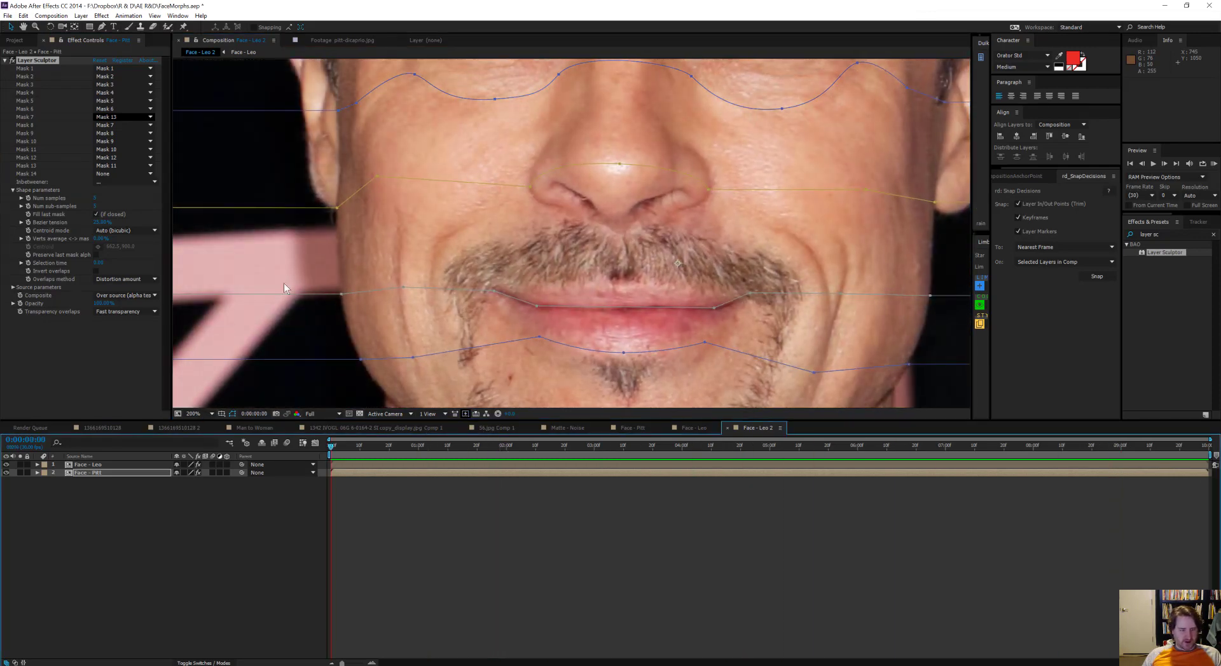
Step: Copy Face - Pitt's mouth-line mask, Mask 8, and paste it over Face - Leo's Mask 8 at 0:00:01:00
{"action": "key", "text": "u"}
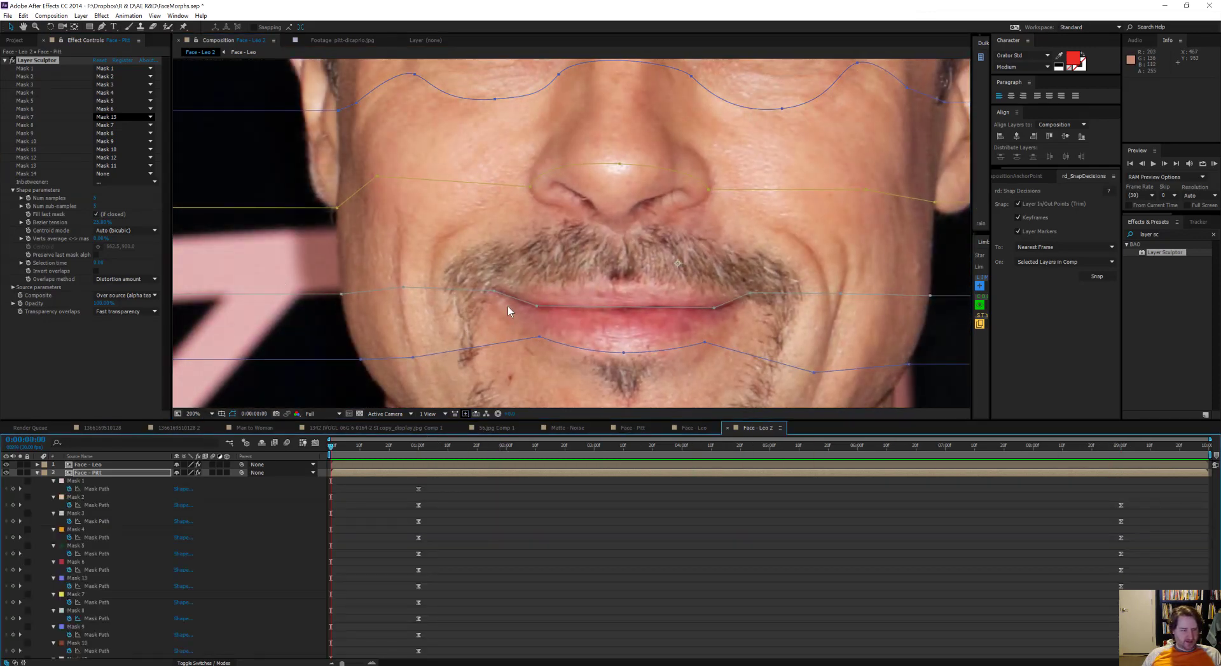
{"action": "left_click", "coordinate": [537, 307]}
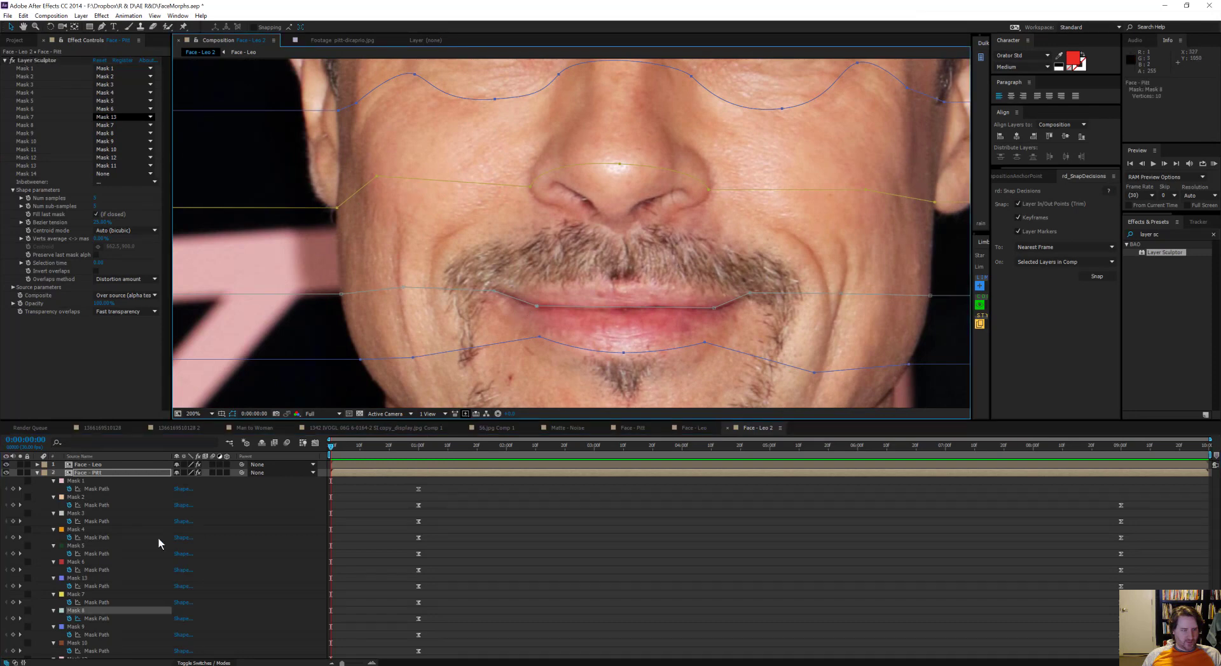
{"action": "left_click", "coordinate": [87, 611]}
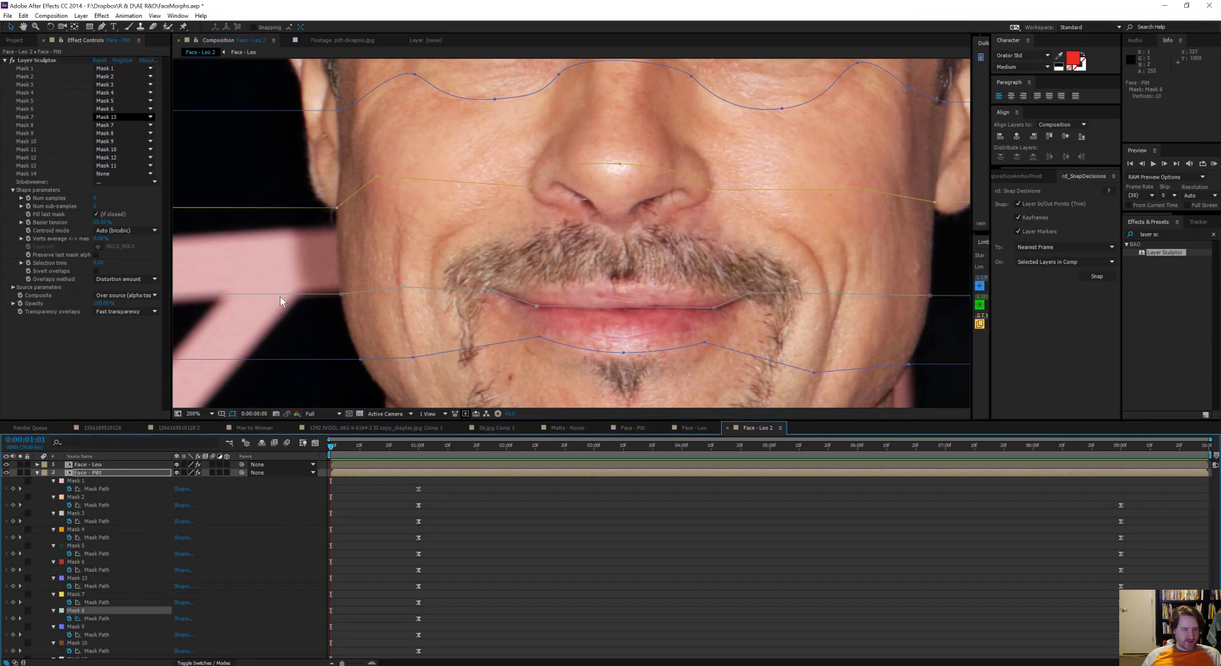
{"action": "left_click", "coordinate": [418, 447]}
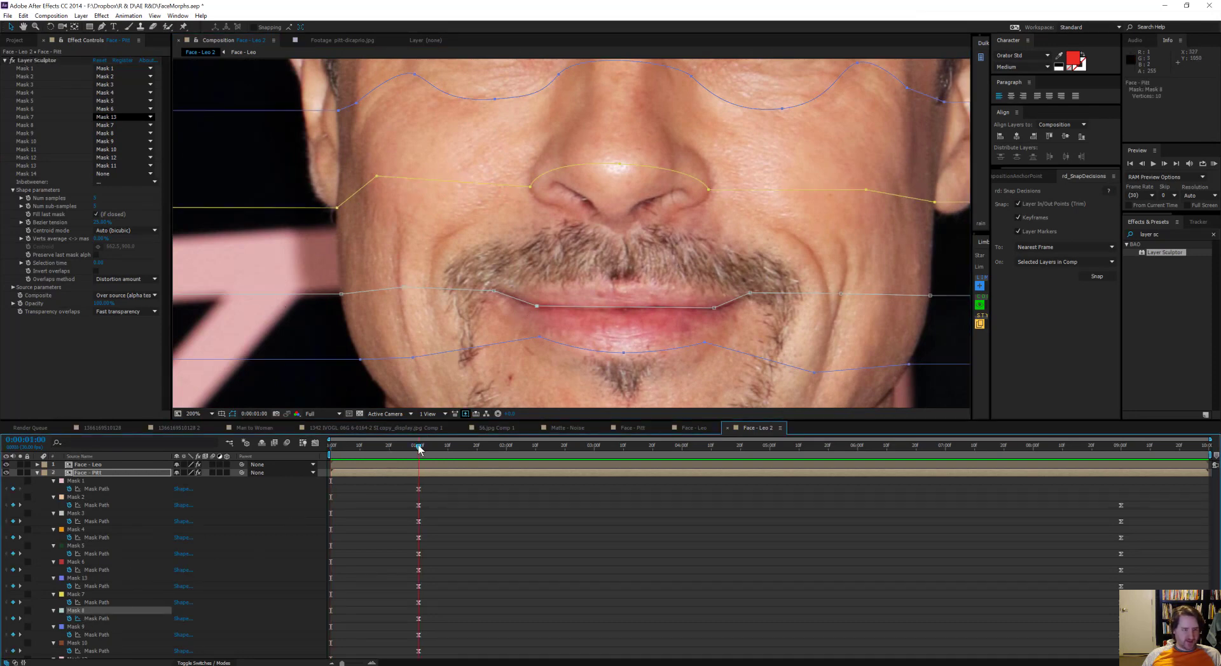
{"action": "left_click", "coordinate": [119, 466]}
{"action": "key", "text": "m"}
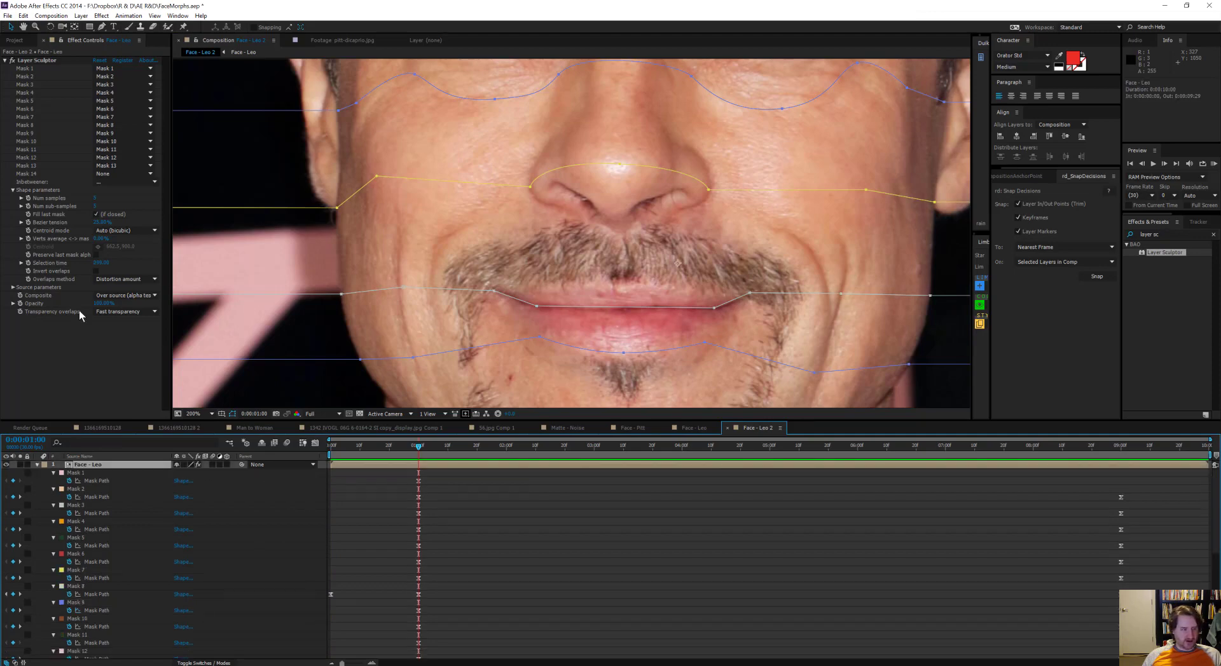
{"action": "left_click", "coordinate": [80, 585]}
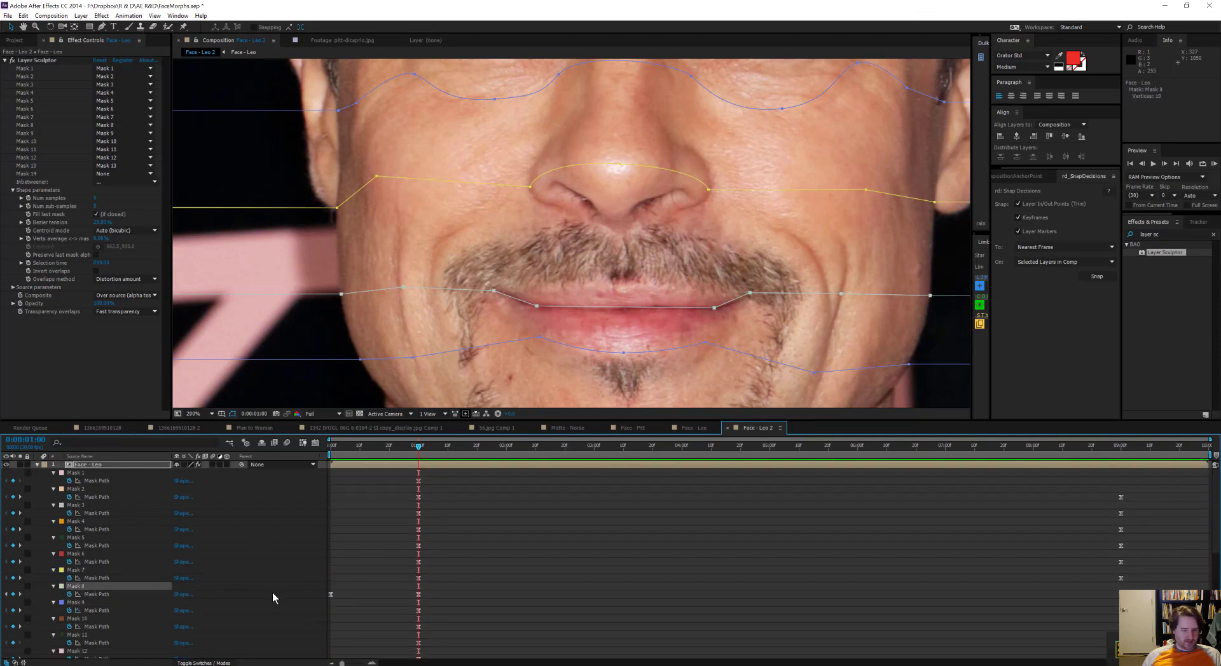
{"action": "key", "text": "ctrl+v"}
{"action": "scroll", "coordinate": [377, 593], "scroll_direction": "down", "scroll_amount": 2}
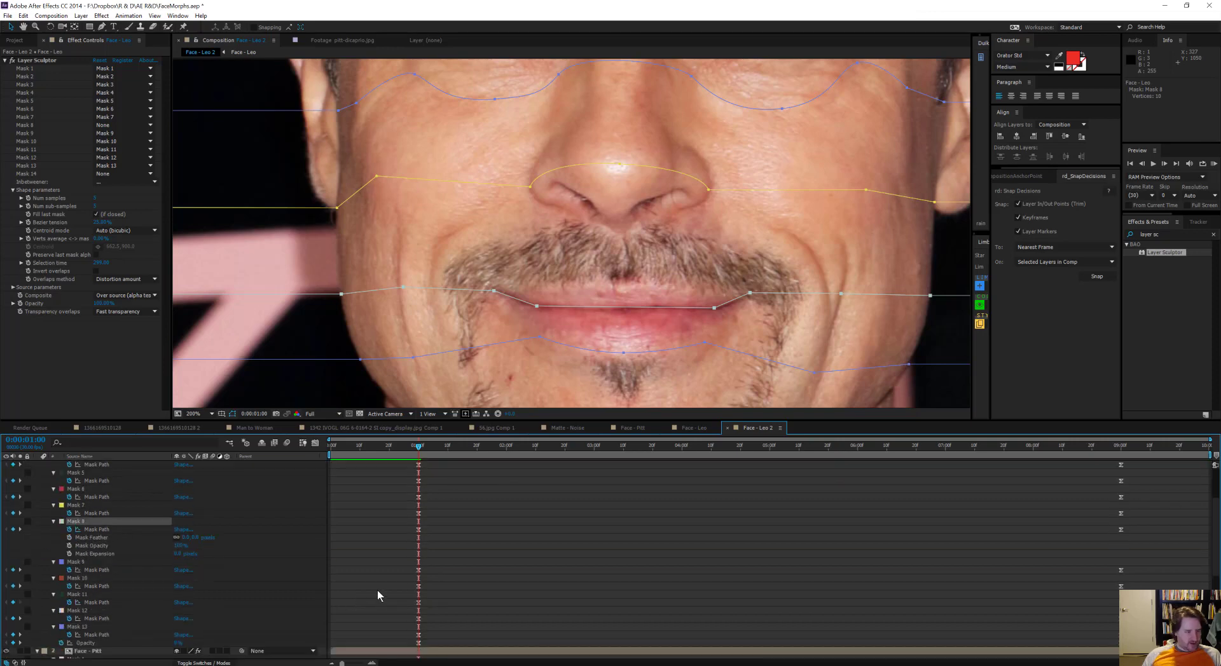
Step: Duplicate the Face - Leo 2 composition and rename the copy "Face - Pitt->Leo Linked"
{"action": "mouse_move", "coordinate": [417, 445]}
{"action": "left_mouse_down"}
{"action": "mouse_move", "coordinate": [909, 449]}
{"action": "mouse_move", "coordinate": [400, 468]}
{"action": "mouse_move", "coordinate": [419, 466]}
{"action": "left_mouse_up"}
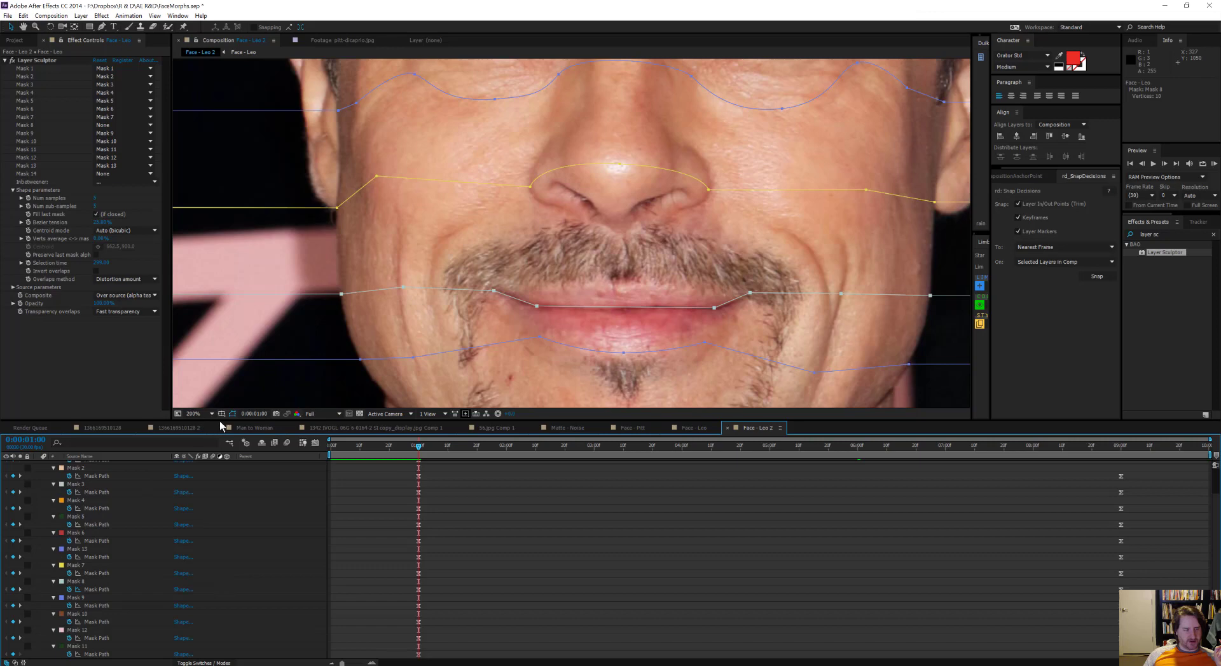
{"action": "left_click_drag", "start_coordinate": [220, 420], "coordinate": [234, 369]}
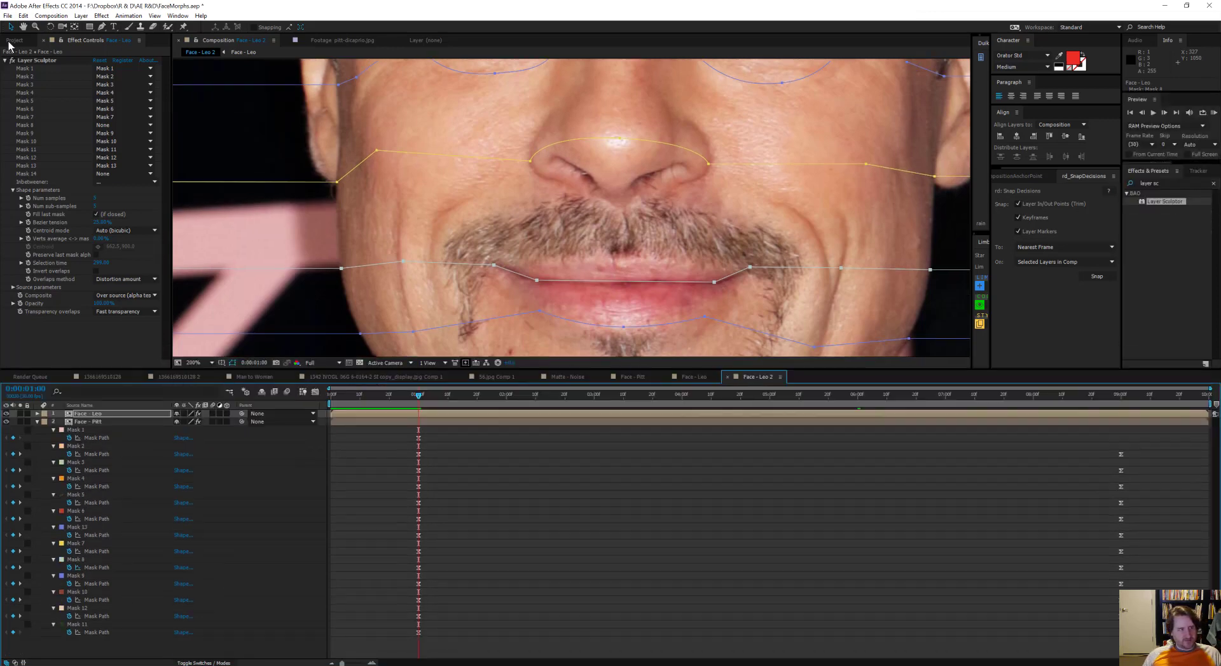
{"action": "left_click", "coordinate": [14, 40]}
{"action": "key", "text": "ctrl+d"}
{"action": "key", "text": "Return"}
{"action": "type", "text": "Face - Pitt->Leo Linked"}
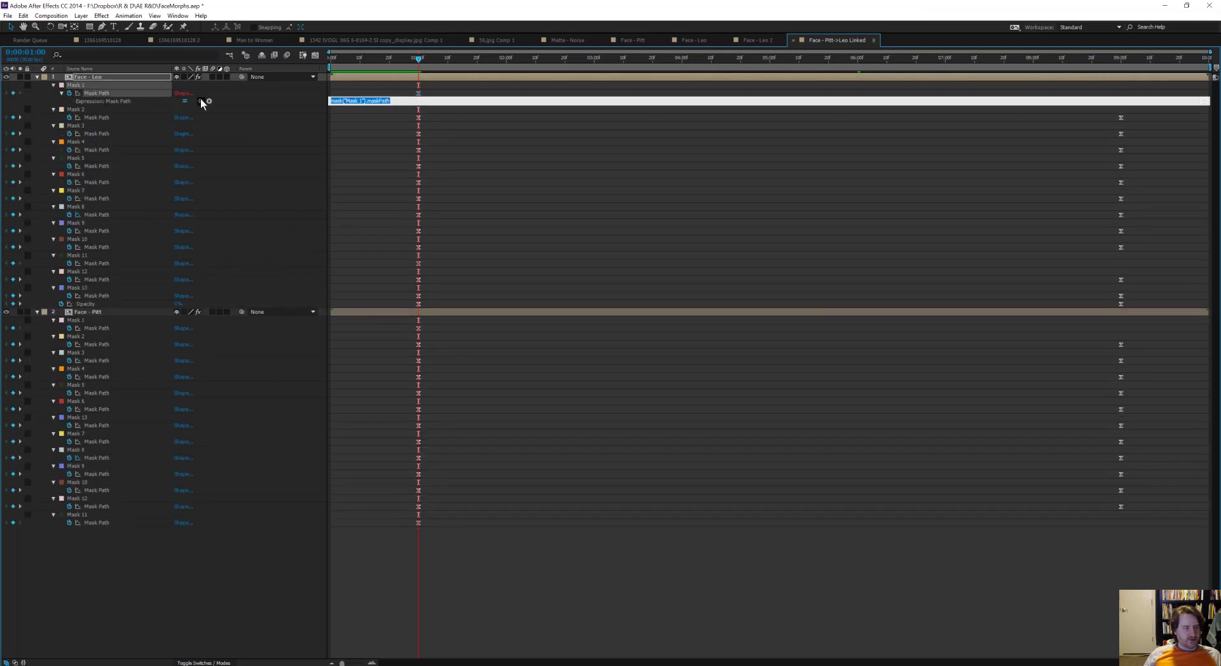
Step: Link Face - Leo's Mask 1 path to Face - Pitt's Mask 1 by expression and remove Face - Leo's mask path keyframes at 0:00:01:00
{"action": "left_click_drag", "start_coordinate": [201, 102], "coordinate": [96, 328]}
{"action": "left_click", "coordinate": [199, 110]}
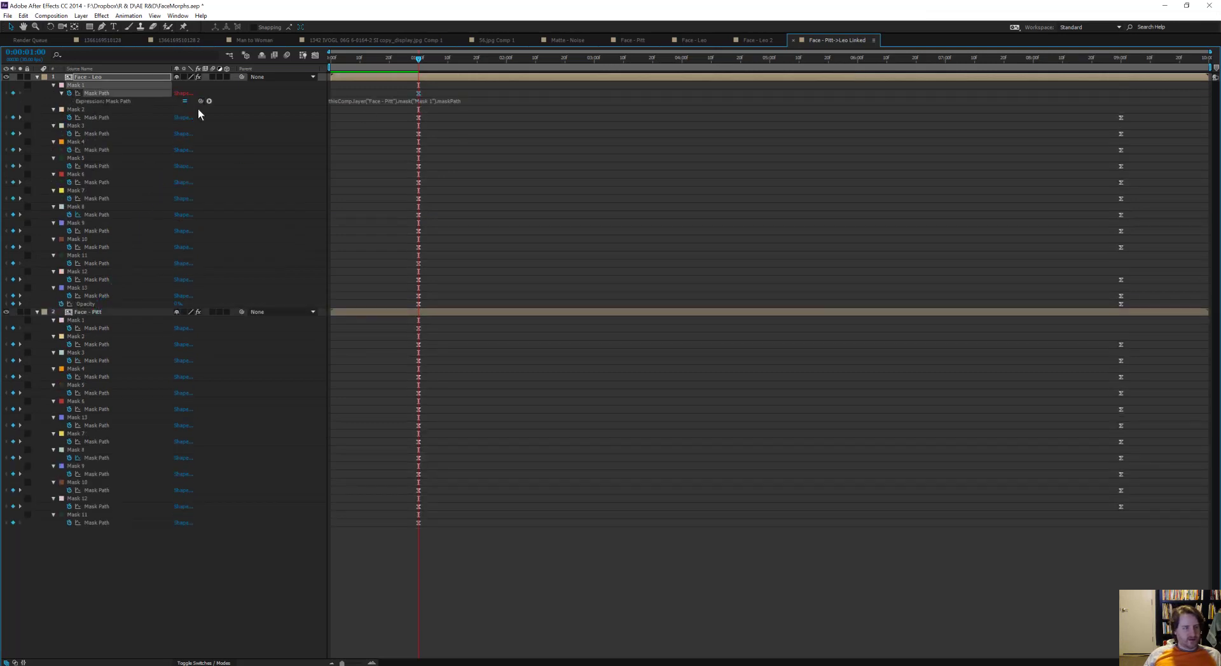
{"action": "left_click_drag", "start_coordinate": [13, 93], "coordinate": [13, 297]}
Step: Link the paths of Face - Leo's Masks 2, 3 and 4 by expression to the matching masks on Face - Pitt
{"action": "left_click", "coordinate": [69, 118], "text": "alt"}
{"action": "left_click_drag", "start_coordinate": [201, 125], "coordinate": [96, 352]}
{"action": "left_click", "coordinate": [69, 142], "text": "alt"}
{"action": "left_click_drag", "start_coordinate": [201, 150], "coordinate": [96, 378]}
{"action": "left_click", "coordinate": [69, 166], "text": "alt"}
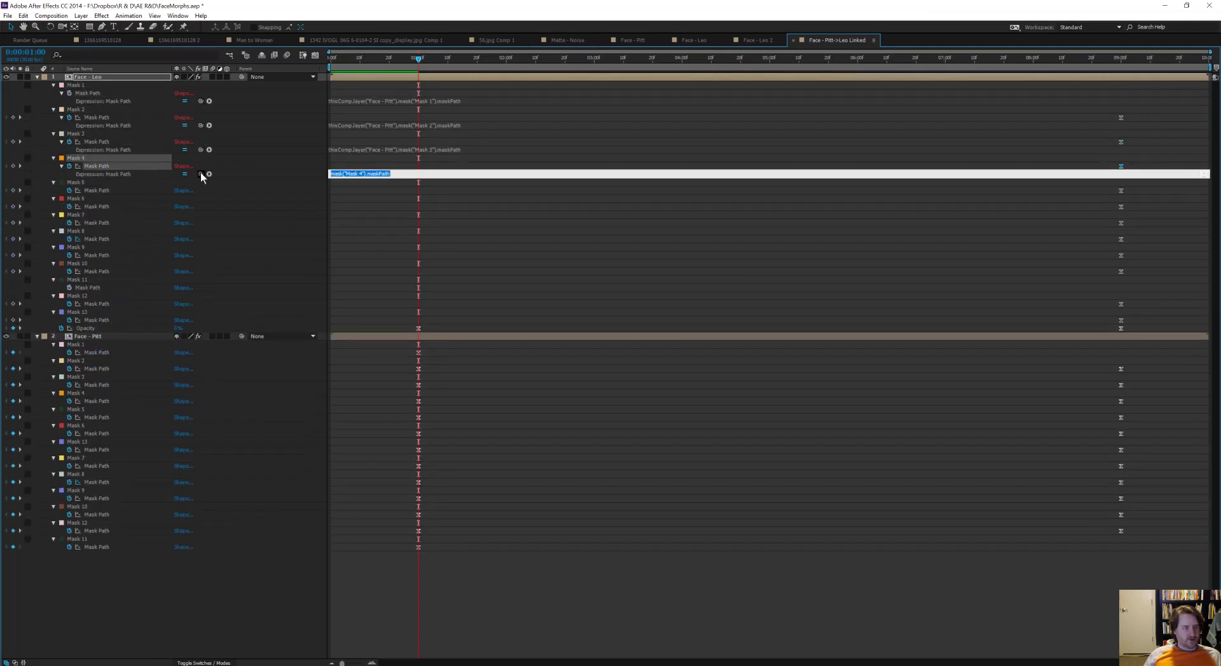
{"action": "left_click_drag", "start_coordinate": [201, 174], "coordinate": [96, 401]}
Step: Link the paths of Face - Leo's Masks 5 through 8 by expression to the matching masks on Face - Pitt
{"action": "left_click", "coordinate": [70, 190], "text": "alt"}
{"action": "left_click_drag", "start_coordinate": [201, 198], "coordinate": [99, 426]}
{"action": "left_click", "coordinate": [69, 215], "text": "alt"}
{"action": "left_click_drag", "start_coordinate": [200, 222], "coordinate": [96, 450]}
{"action": "left_click_drag", "start_coordinate": [201, 272], "coordinate": [97, 515]}
Step: Link the paths of Face - Leo's Masks 9 through 12 by expression to the matching masks on Face - Pitt
{"action": "left_click", "coordinate": [69, 288], "text": "alt"}
{"action": "left_click_drag", "start_coordinate": [201, 295], "coordinate": [92, 540]}
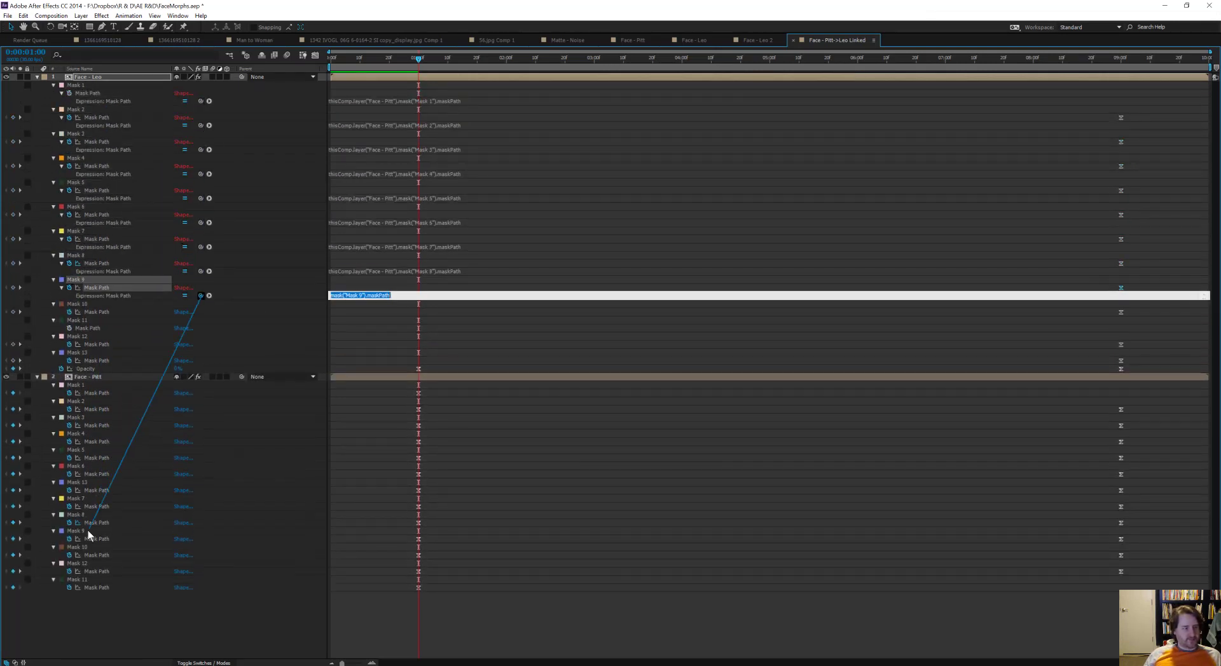
{"action": "left_click", "coordinate": [69, 312], "text": "alt"}
{"action": "left_click_drag", "start_coordinate": [201, 319], "coordinate": [94, 563]}
{"action": "left_click", "coordinate": [69, 337], "text": "alt"}
{"action": "left_click_drag", "start_coordinate": [201, 344], "coordinate": [94, 604]}
{"action": "left_click", "coordinate": [70, 360], "text": "alt"}
{"action": "left_click_drag", "start_coordinate": [201, 369], "coordinate": [97, 596]}
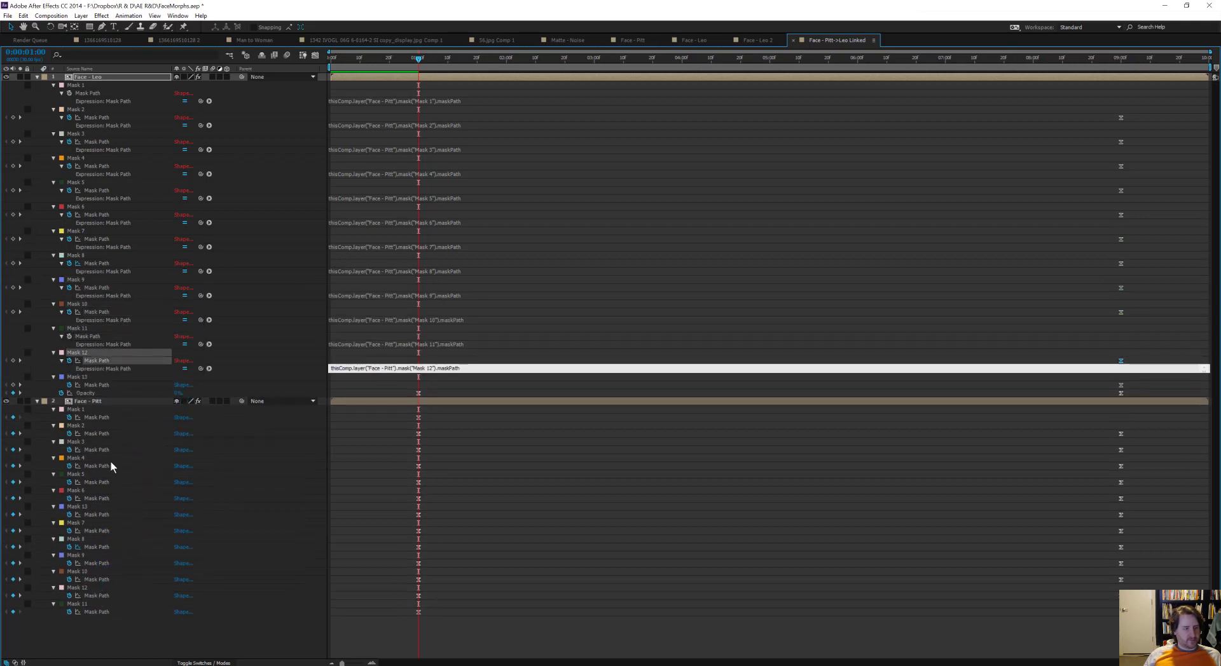
Step: Link Face - Leo's Mask 13 path to Face - Pitt's Mask 13 and reorder Masks 11 and 13 to match Face - Pitt's mask order
{"action": "left_click", "coordinate": [69, 384], "text": "alt"}
{"action": "left_click_drag", "start_coordinate": [201, 393], "coordinate": [96, 571]}
{"action": "left_click", "coordinate": [83, 384]}
{"action": "left_click_drag", "start_coordinate": [84, 331], "coordinate": [94, 398]}
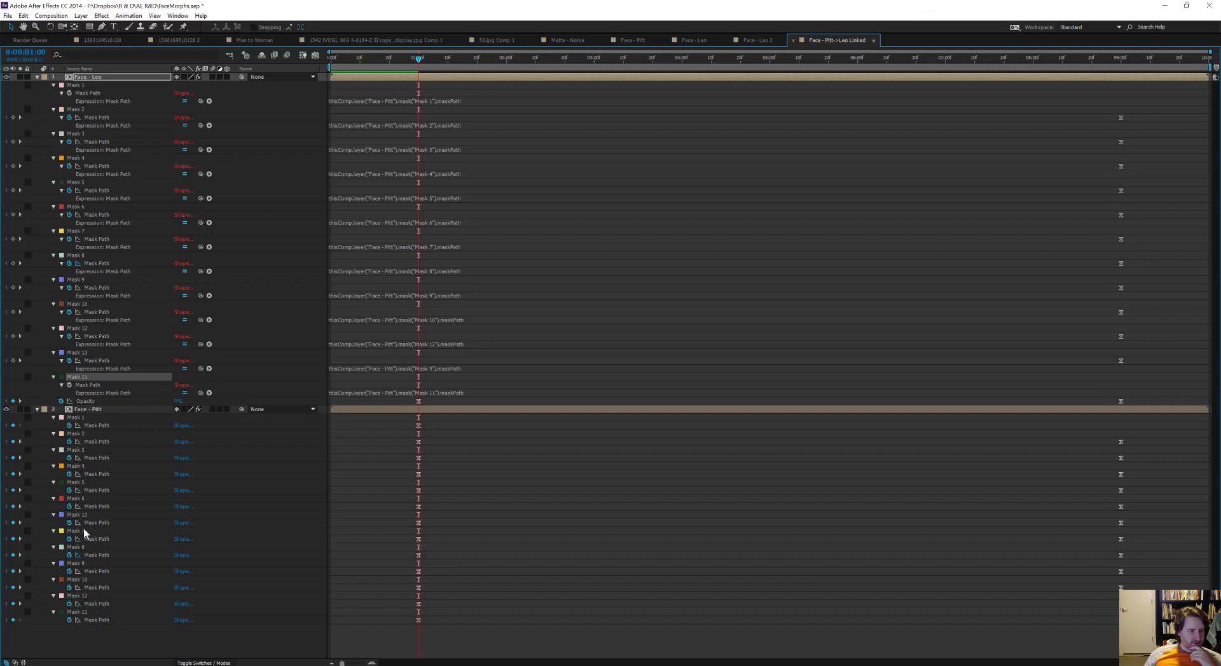
{"action": "left_click_drag", "start_coordinate": [79, 352], "coordinate": [89, 228]}
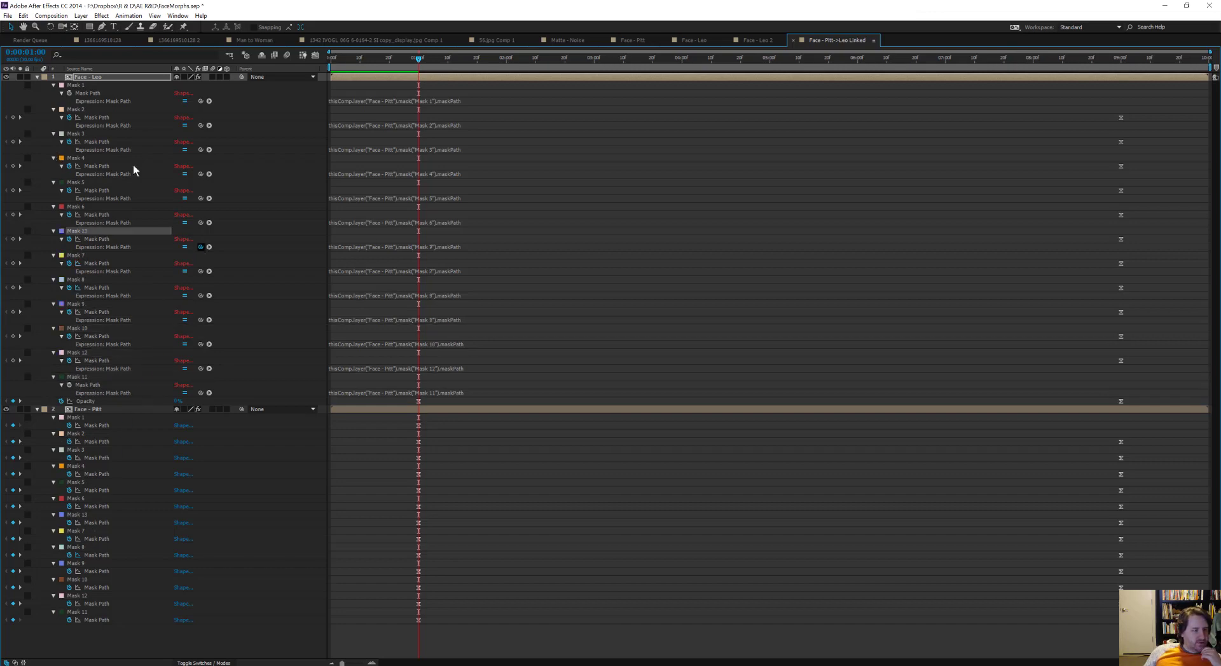
Step: Reduce Face - Leo's displayed properties to its Opacity keyframes and move the current time to 0:00:09:00
{"action": "left_click", "coordinate": [79, 279]}
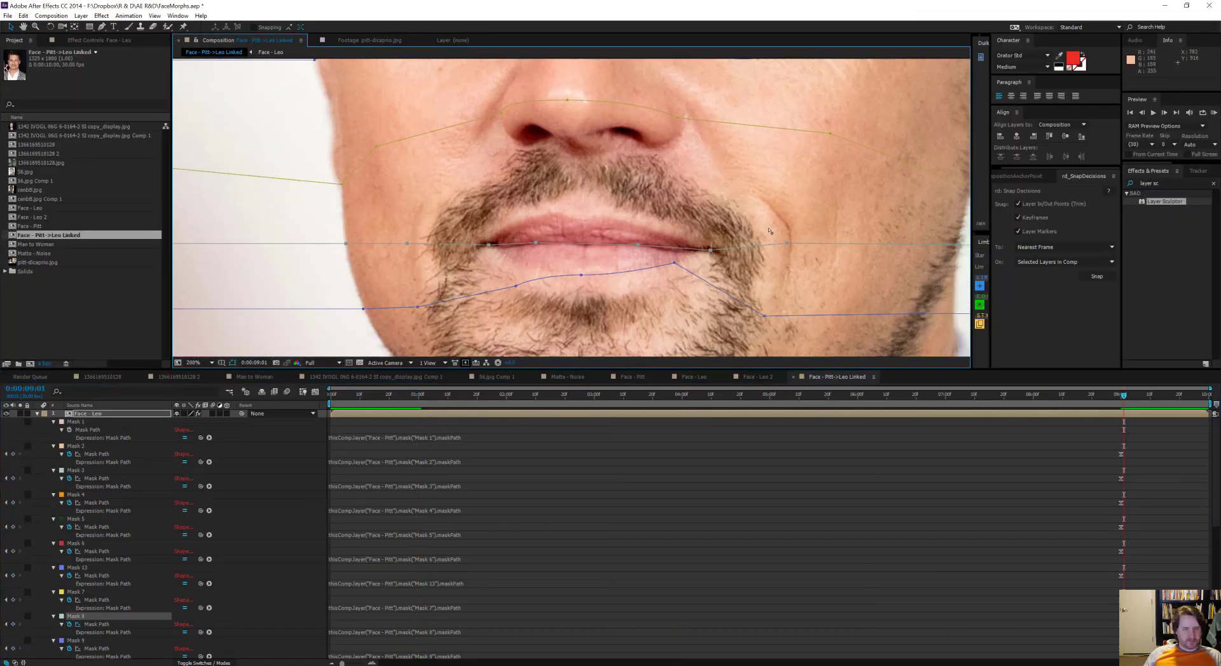
{"action": "left_click", "coordinate": [519, 288]}
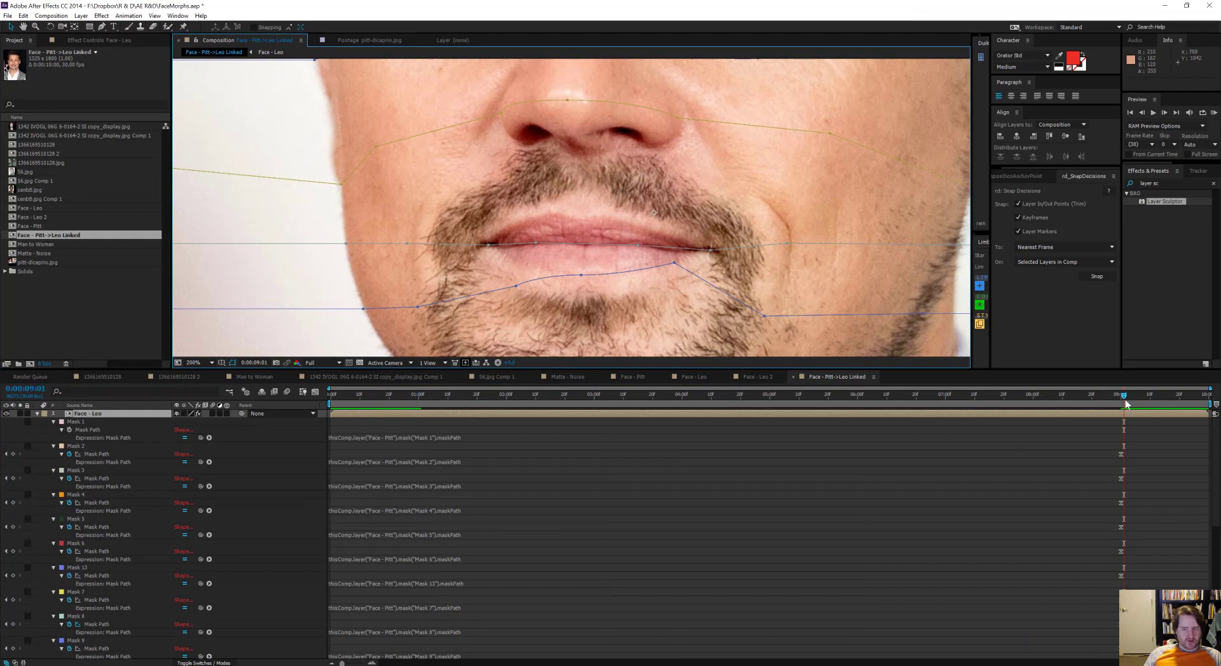
{"action": "left_click_drag", "start_coordinate": [1110, 404], "coordinate": [1075, 596]}
{"action": "left_click", "coordinate": [37, 413]}
{"action": "key", "text": "u"}
{"action": "key", "text": "t"}
{"action": "left_click_drag", "start_coordinate": [619, 395], "coordinate": [1123, 501]}
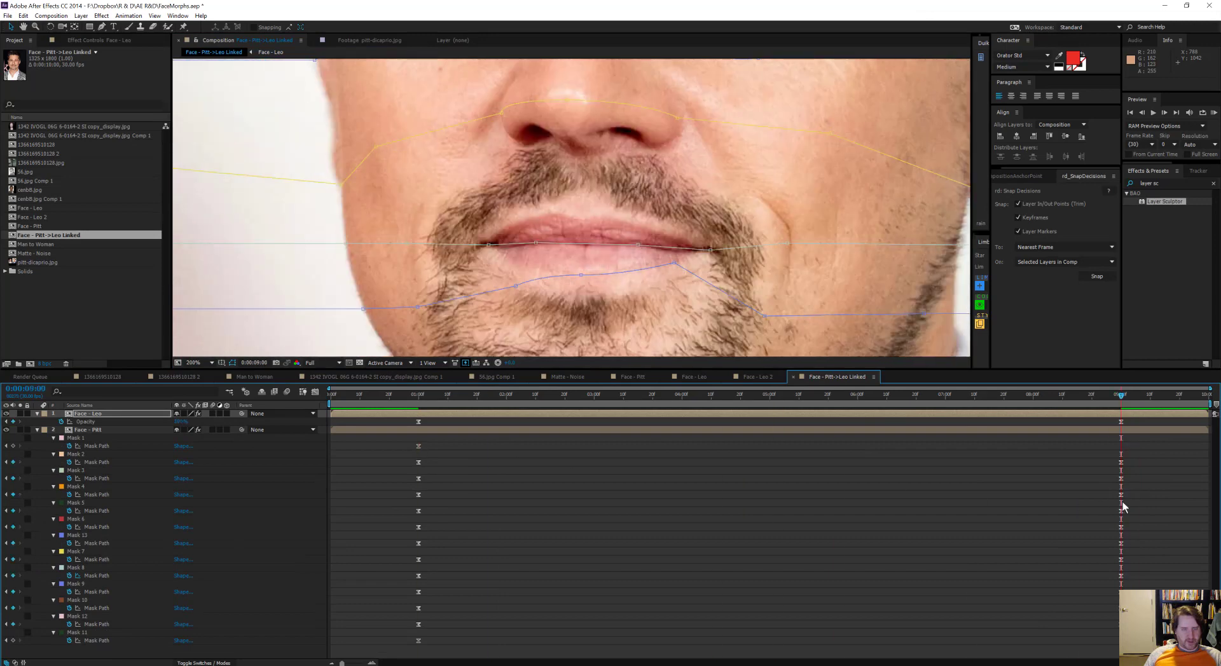
{"action": "left_click", "coordinate": [517, 273]}
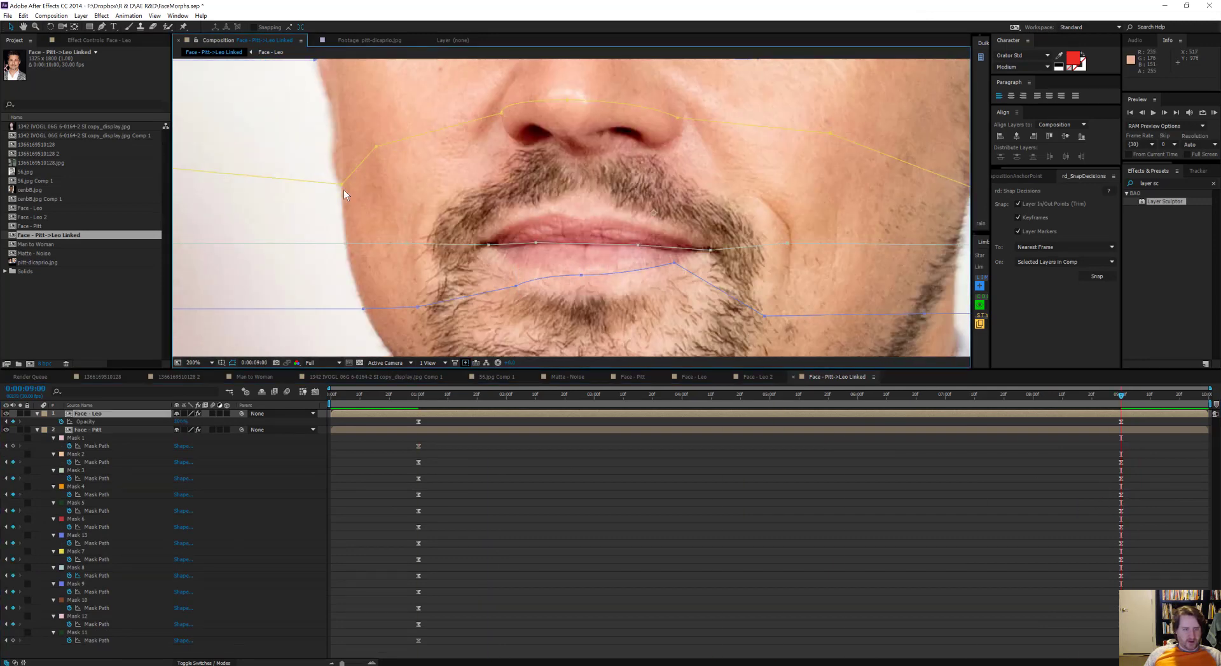
Step: Raise Face - Pitt's Mask 9 point along the lower lip at 0:00:09:00 and preview the morph between the keyframes
{"action": "left_click_drag", "start_coordinate": [515, 286], "coordinate": [511, 265]}
{"action": "scroll", "coordinate": [456, 230], "scroll_direction": "down", "scroll_amount": 1}
{"action": "left_click_drag", "start_coordinate": [1122, 395], "coordinate": [737, 414]}
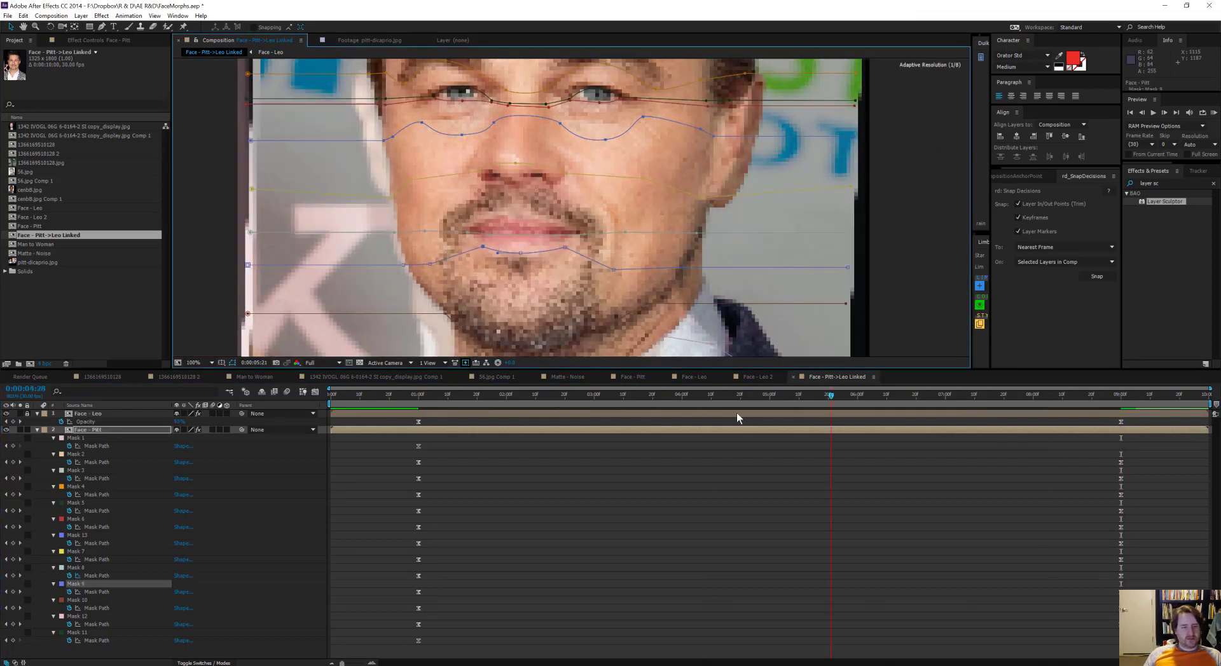
{"action": "key", "text": "KP_0"}
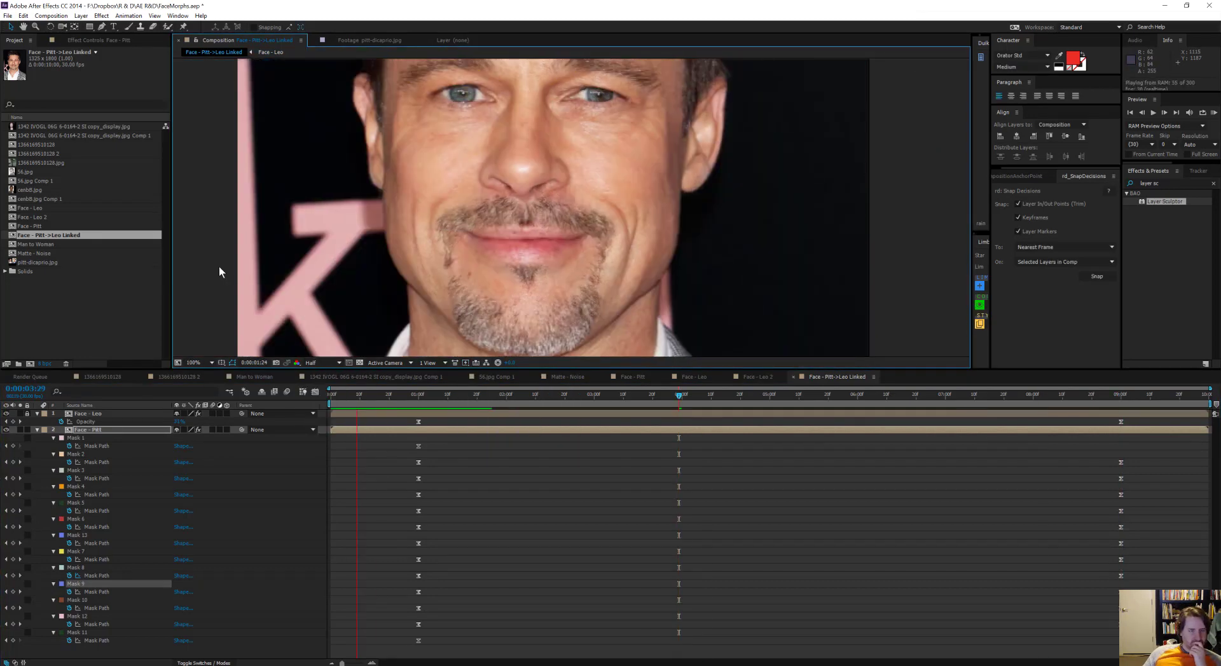
{"action": "key", "text": "space"}
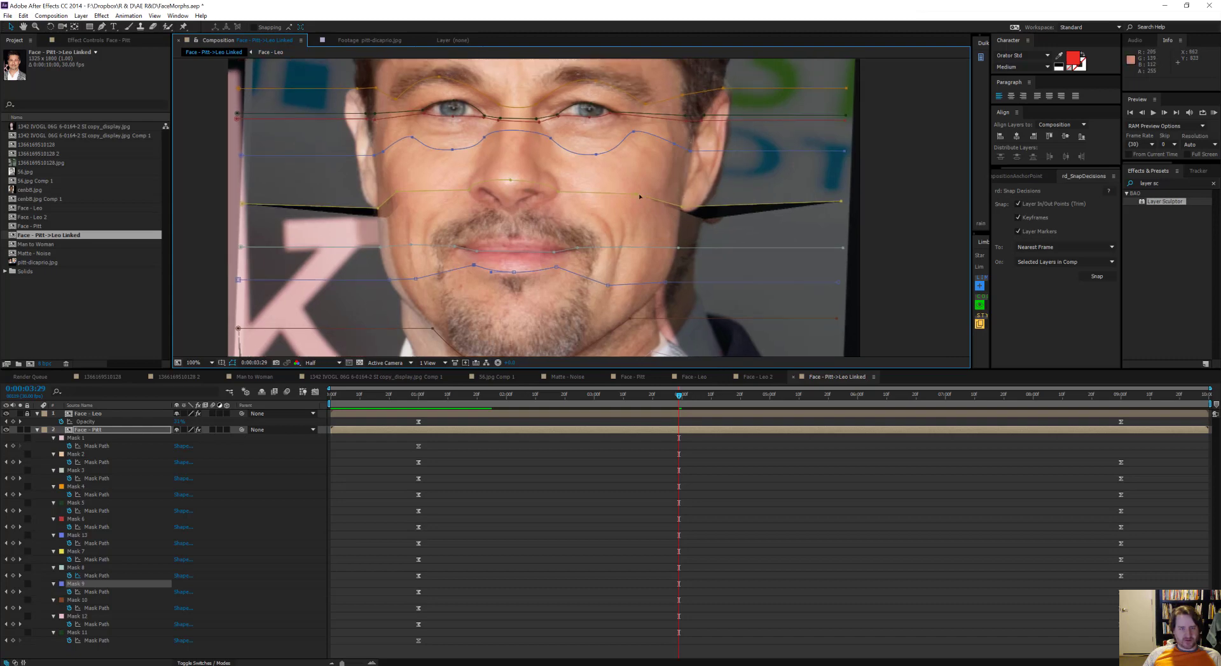
{"action": "scroll", "coordinate": [639, 193], "scroll_direction": "up", "scroll_amount": 2}
{"action": "left_click_drag", "start_coordinate": [468, 396], "coordinate": [693, 427]}
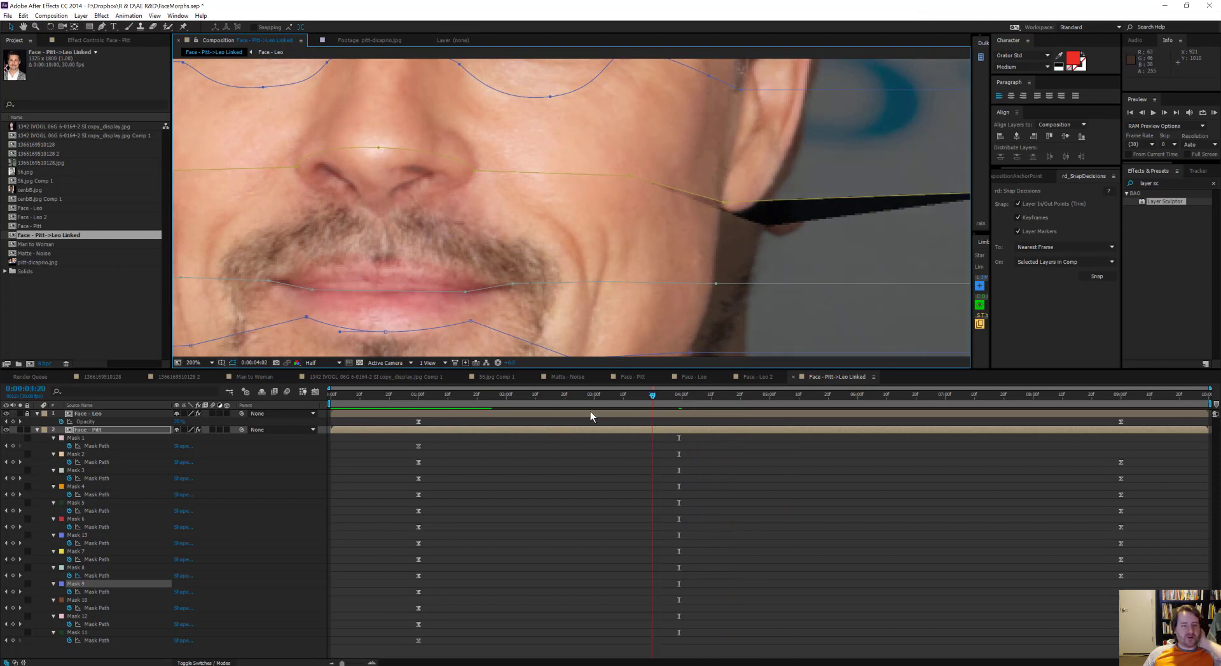
{"action": "left_click_drag", "start_coordinate": [590, 416], "coordinate": [420, 430]}
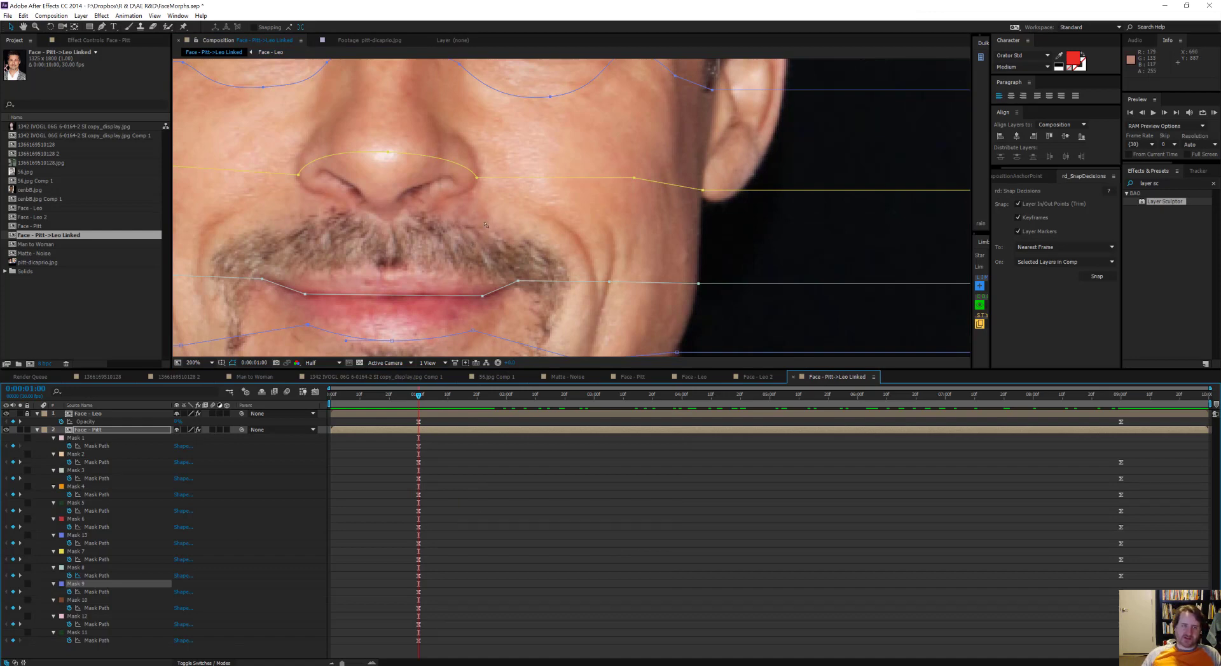
Step: Reshape Face - Pitt's Mask 13 at 0:00:09:00, raising its curves under both eyes and flattening it across the nose bridge
{"action": "left_click_drag", "start_coordinate": [342, 116], "coordinate": [592, 131]}
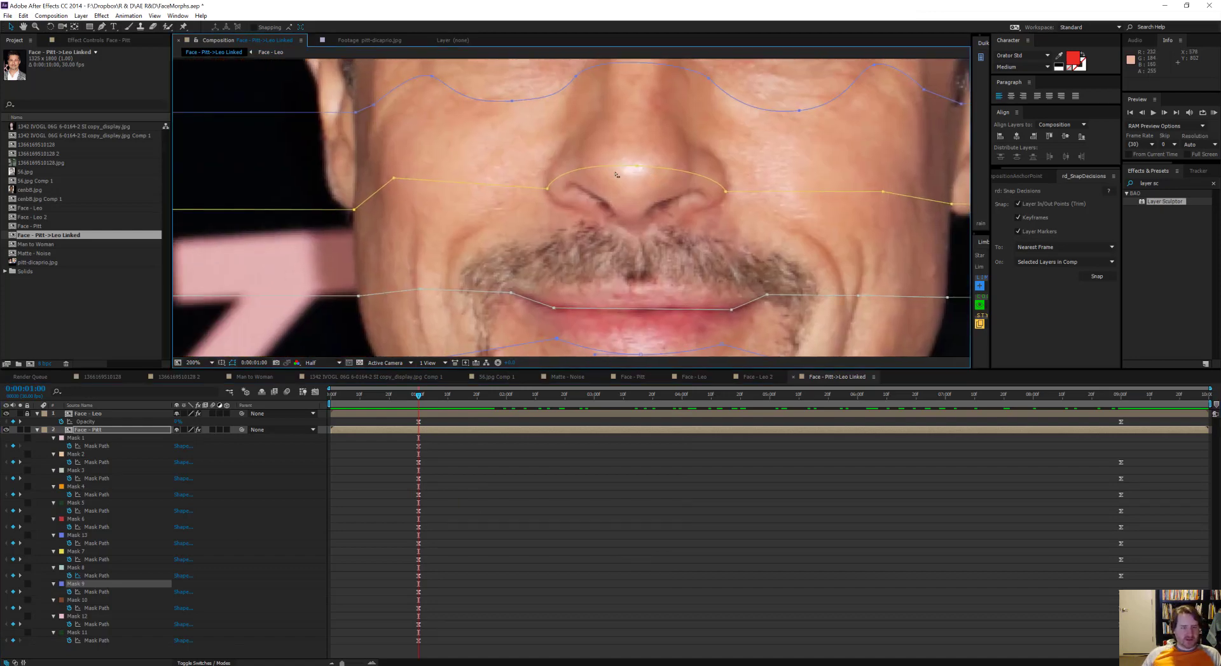
{"action": "scroll", "coordinate": [445, 280], "scroll_direction": "down", "scroll_amount": 2}
{"action": "left_click_drag", "start_coordinate": [418, 439], "coordinate": [1121, 437]}
{"action": "scroll", "coordinate": [561, 190], "scroll_direction": "up", "scroll_amount": 2}
{"action": "left_click", "coordinate": [586, 264]}
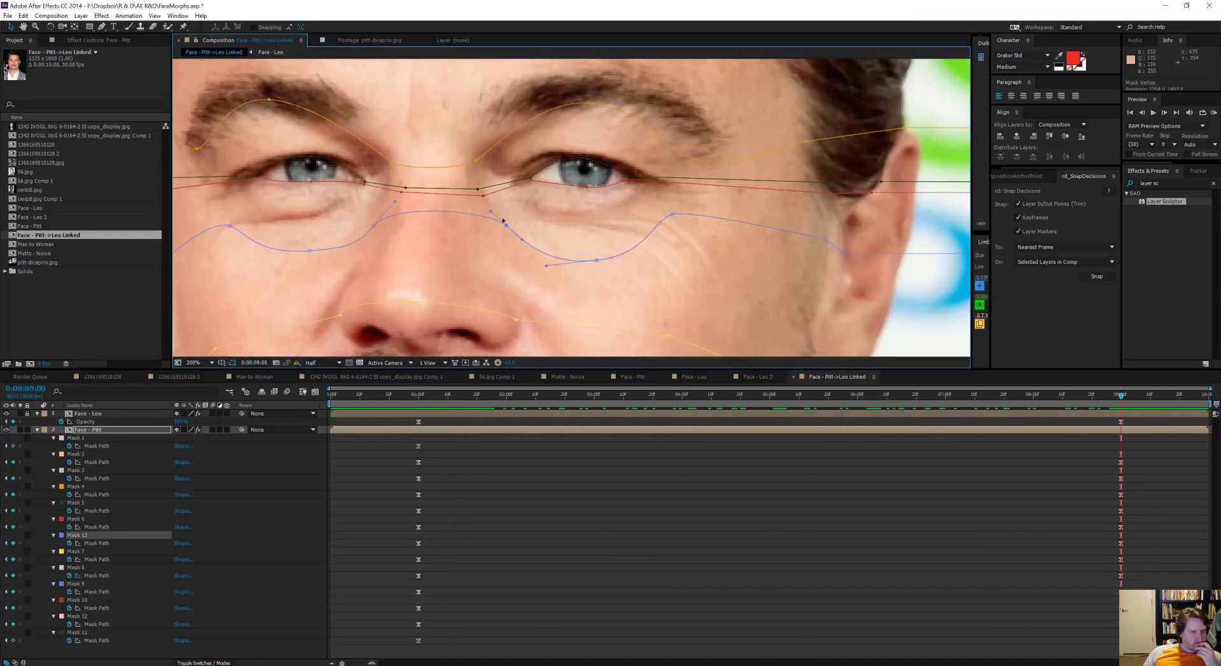
{"action": "left_click_drag", "start_coordinate": [586, 263], "coordinate": [587, 218]}
{"action": "left_click_drag", "start_coordinate": [669, 202], "coordinate": [666, 192]}
{"action": "left_click_drag", "start_coordinate": [496, 210], "coordinate": [493, 207]}
{"action": "left_click_drag", "start_coordinate": [377, 223], "coordinate": [471, 223]}
{"action": "left_click_drag", "start_coordinate": [404, 250], "coordinate": [404, 222]}
{"action": "left_click_drag", "start_coordinate": [323, 226], "coordinate": [322, 202]}
{"action": "left_click_drag", "start_coordinate": [495, 213], "coordinate": [509, 213]}
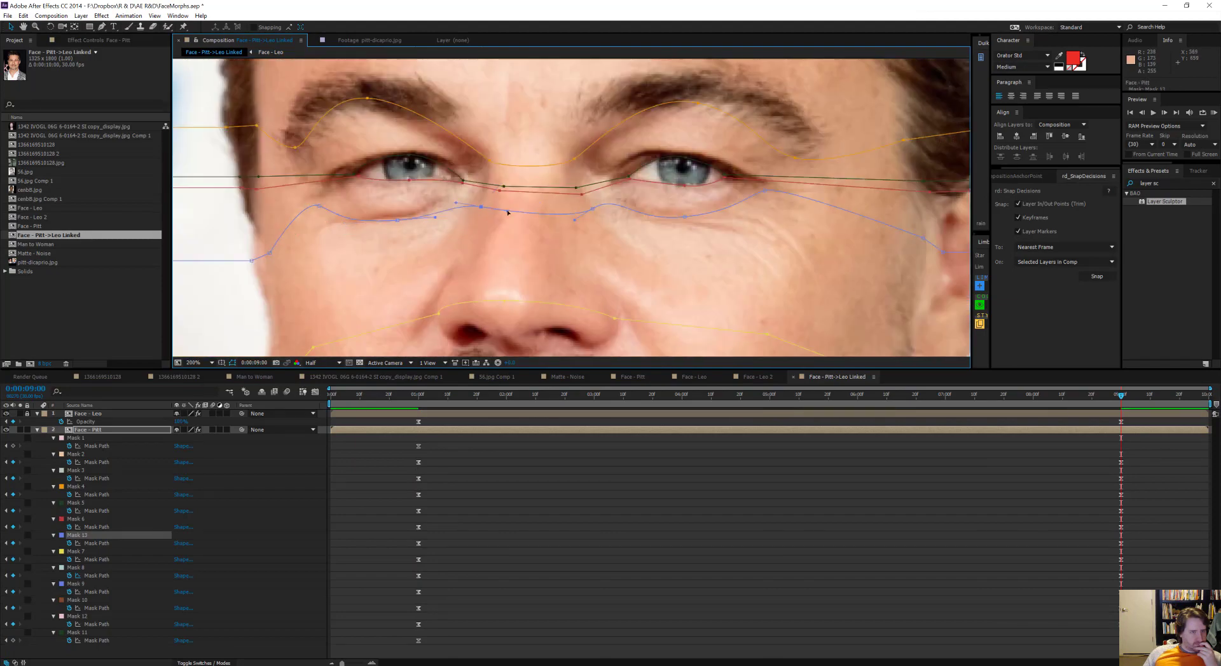
Step: Unlock Face - Leo and compare its Layer Sculptor mask assignments with those on Face - Pitt
{"action": "scroll", "coordinate": [527, 211], "scroll_direction": "down", "scroll_amount": 1}
{"action": "left_click_drag", "start_coordinate": [1120, 418], "coordinate": [897, 394]}
{"action": "left_click", "coordinate": [26, 414]}
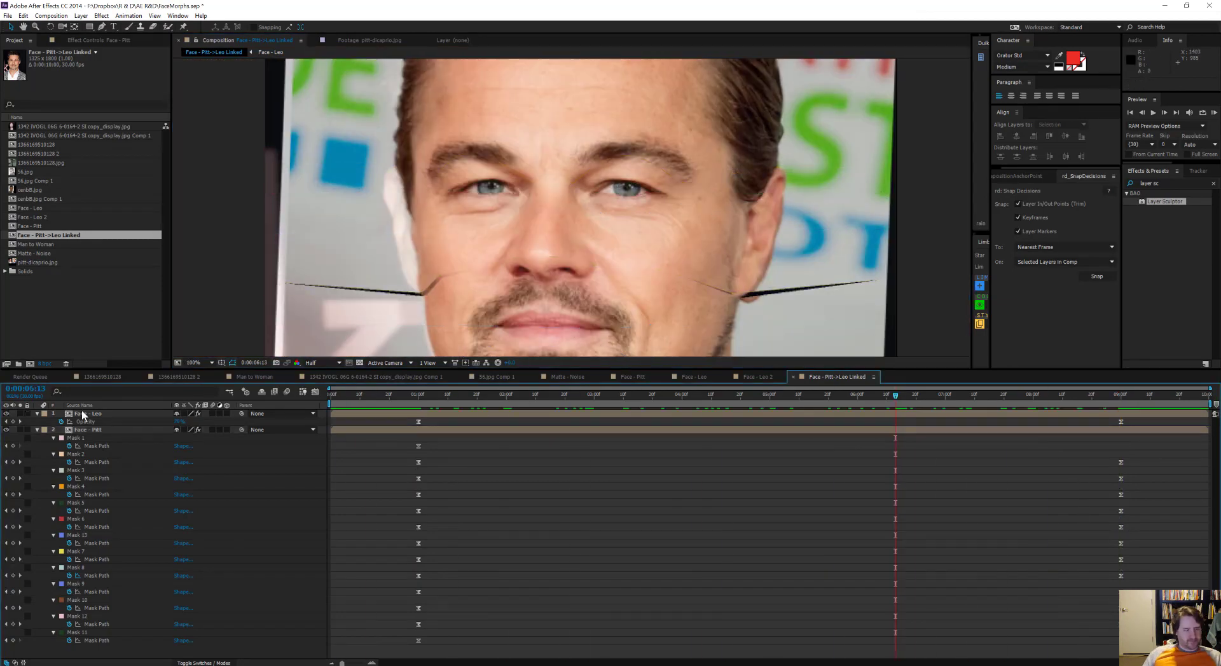
{"action": "left_click", "coordinate": [83, 414]}
{"action": "key", "text": "j"}
{"action": "left_click_drag", "start_coordinate": [585, 292], "coordinate": [572, 248]}
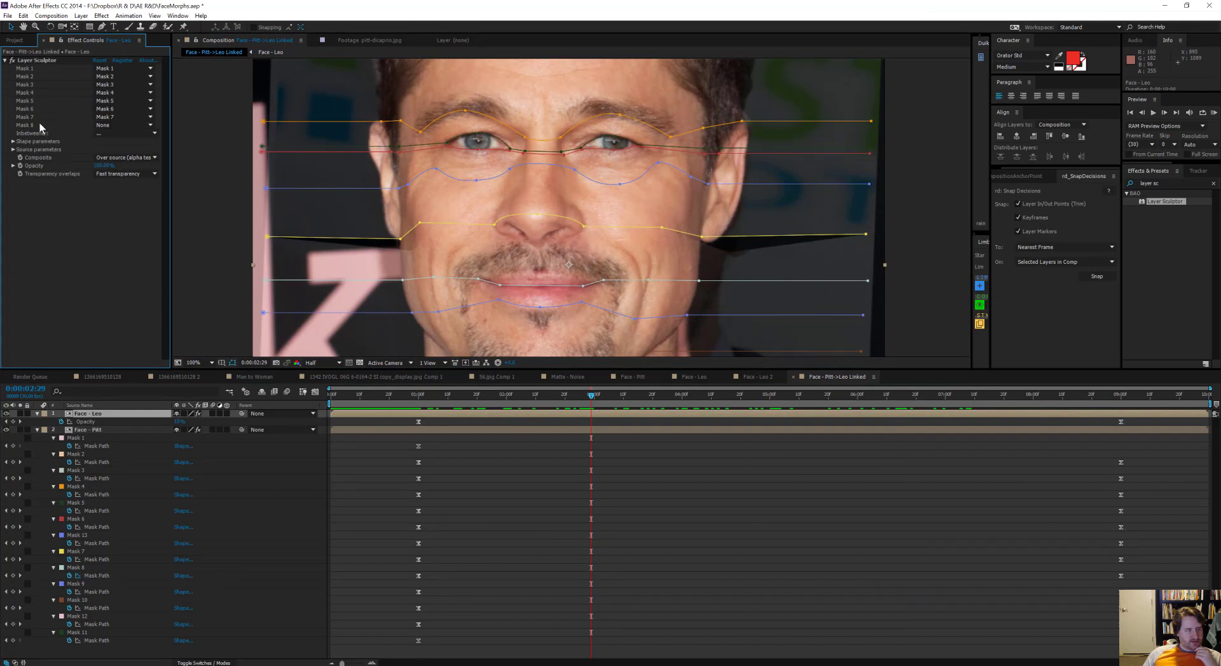
{"action": "left_click", "coordinate": [94, 431]}
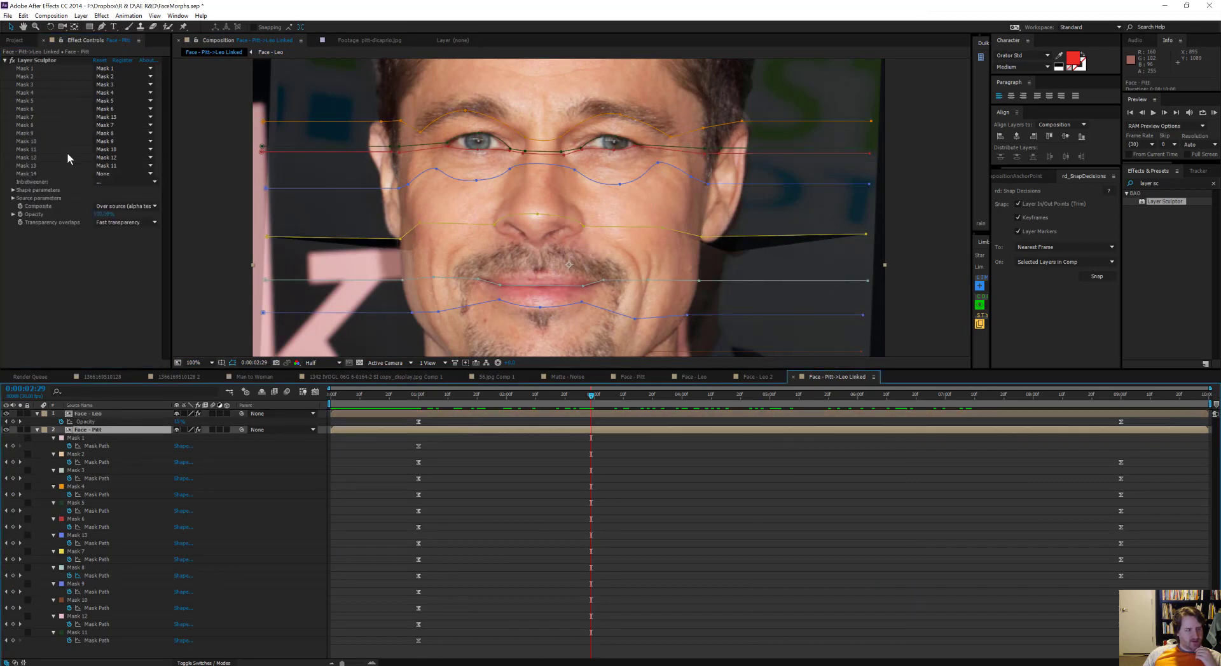
{"action": "key", "text": "ctrl+Up"}
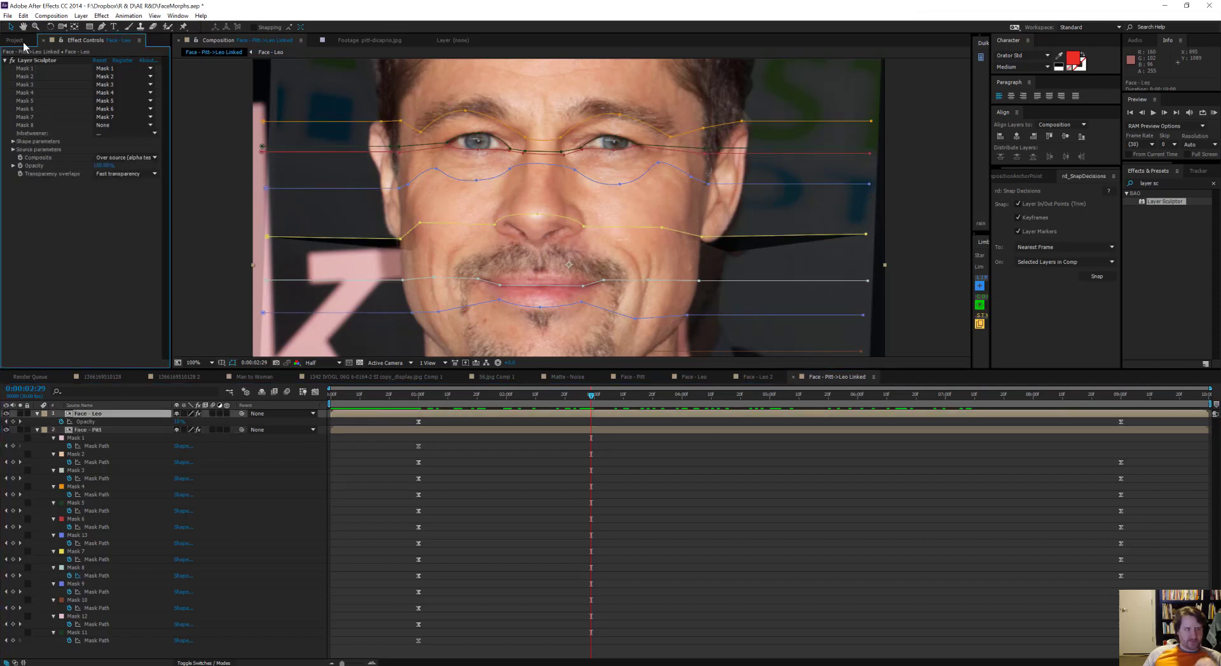
Step: Replace Face - Leo's Layer Sculptor effect with a copy of the one on Face - Pitt, at 0:00:01:00
{"action": "left_click", "coordinate": [43, 61]}
{"action": "key", "text": "Delete"}
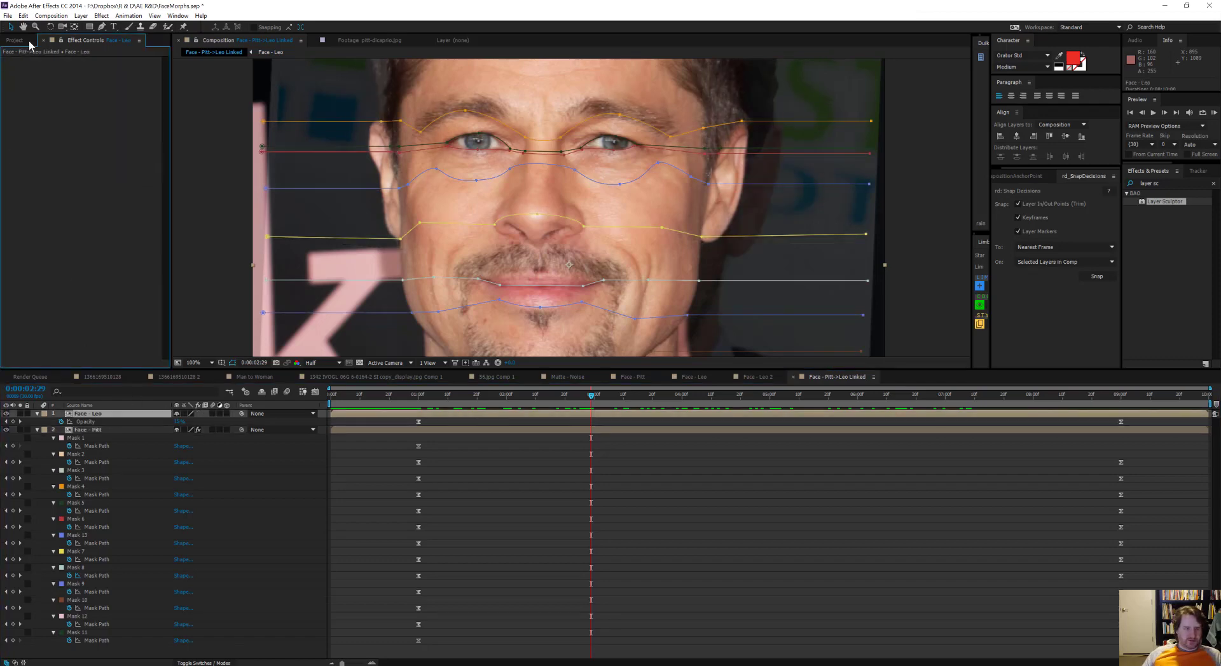
{"action": "left_click", "coordinate": [93, 432]}
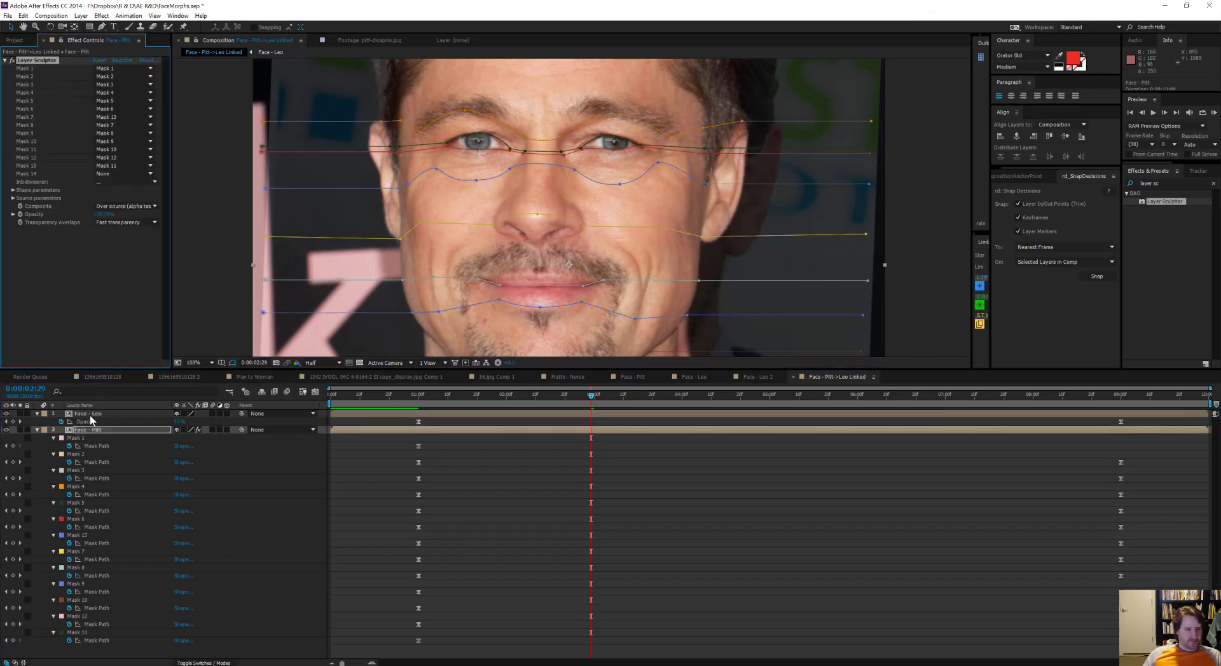
{"action": "left_click", "coordinate": [338, 412]}
{"action": "left_click", "coordinate": [419, 395]}
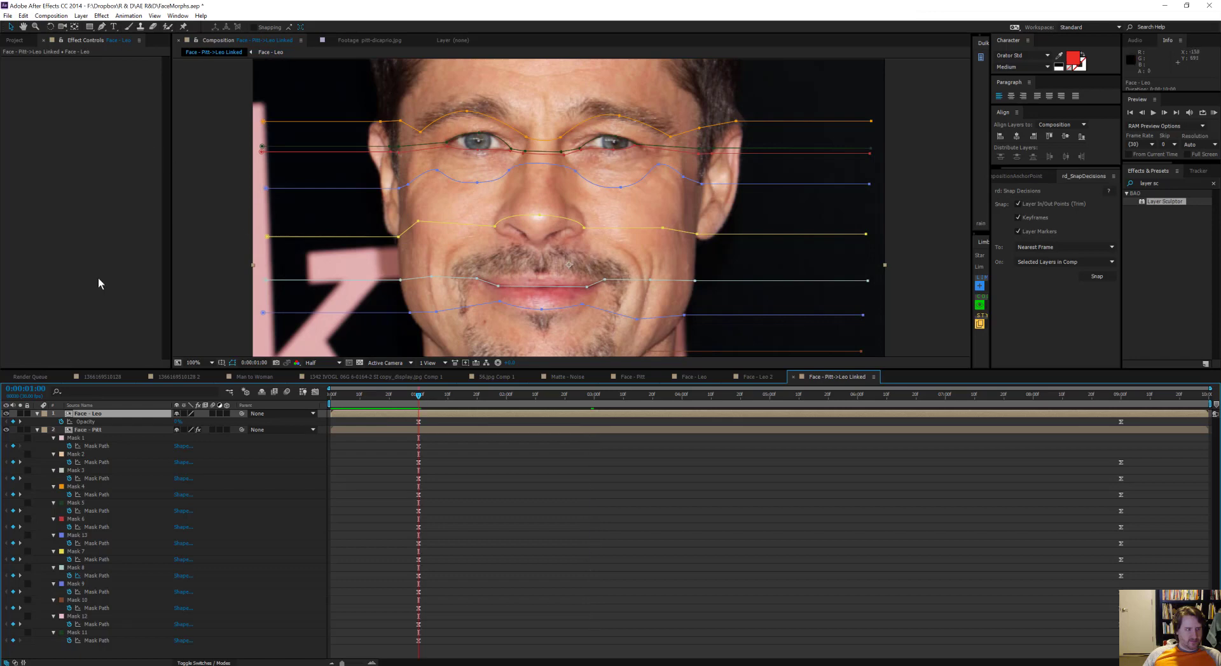
{"action": "key", "text": "ctrl+v"}
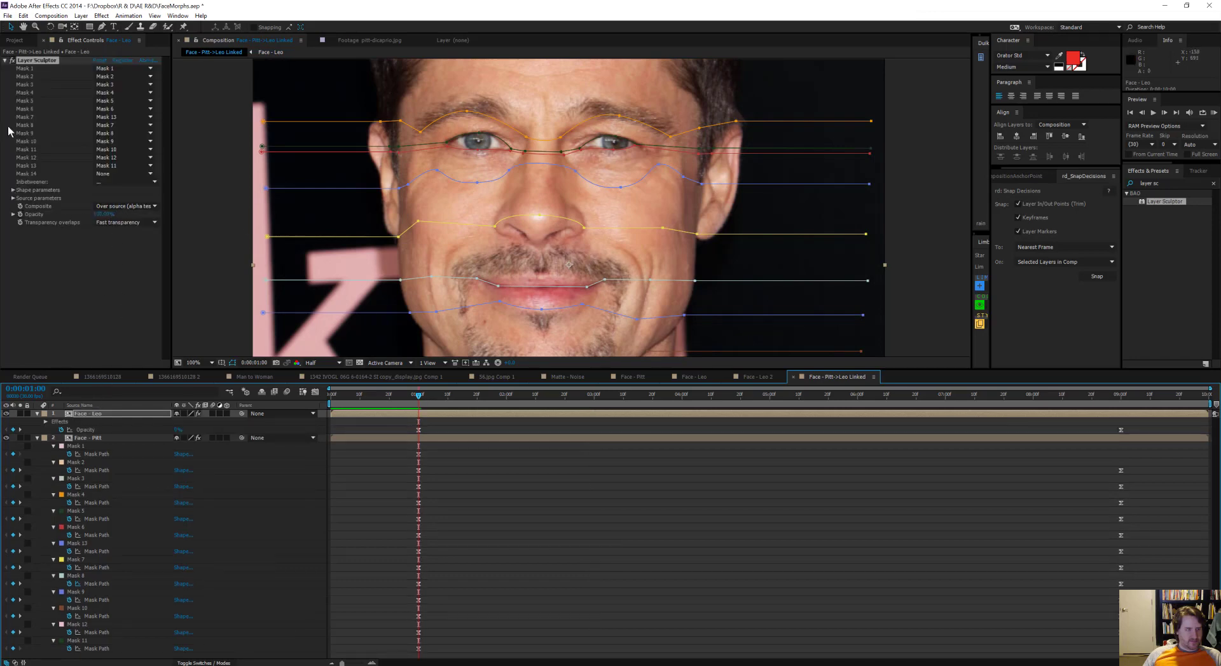
Step: Set the Selection time in Face - Leo's Layer Sculptor shape parameters to 299
{"action": "left_click", "coordinate": [13, 190]}
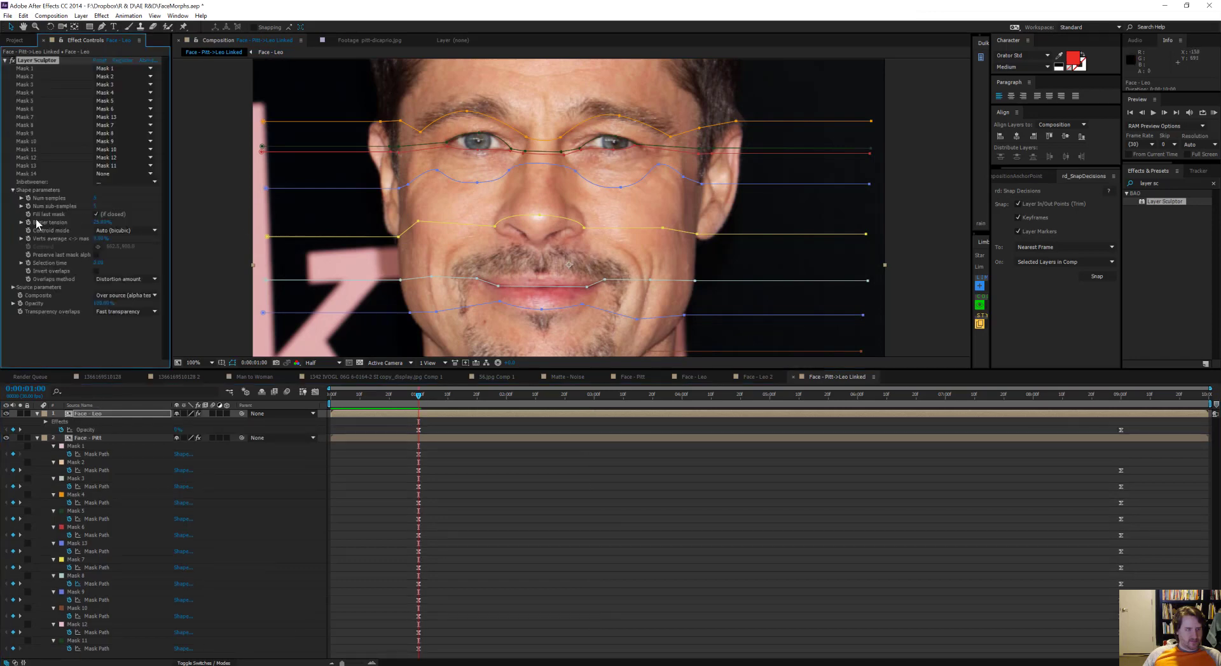
{"action": "left_click", "coordinate": [98, 262]}
{"action": "type", "text": "299"}
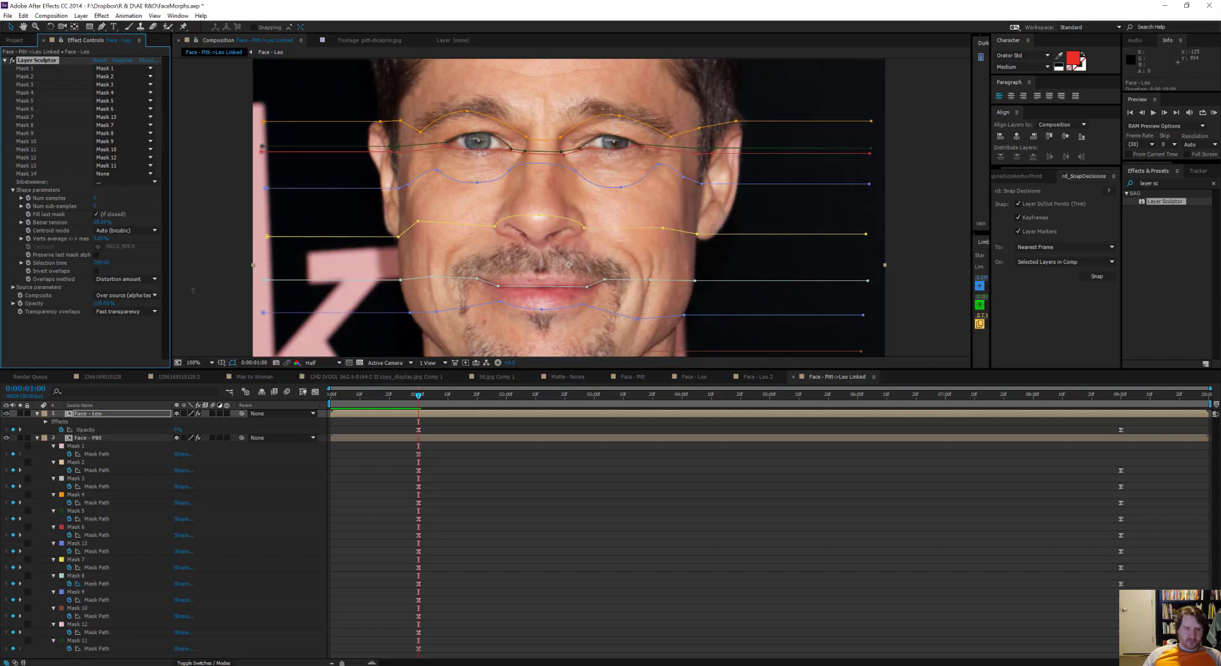
{"action": "left_click_drag", "start_coordinate": [418, 395], "coordinate": [437, 265]}
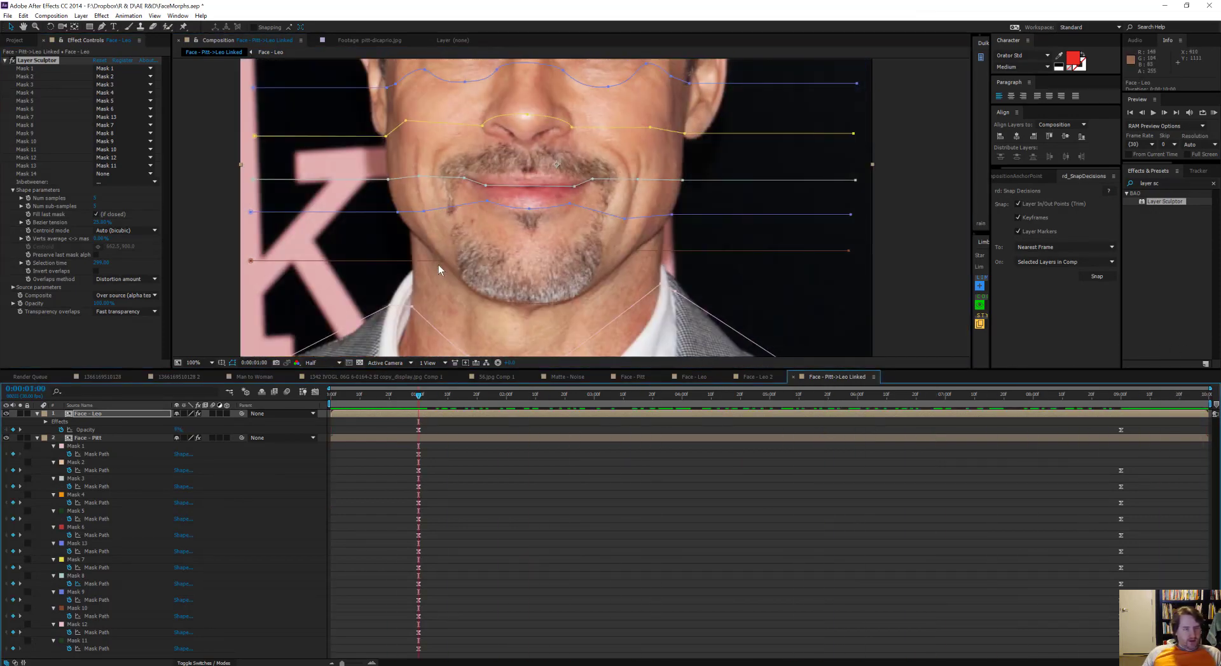
Step: Raise both outer ends of Face - Pitt's Mask 10 at 0:00:01:00 and move its left jaw point out to the jaw edge
{"action": "left_click", "coordinate": [251, 260]}
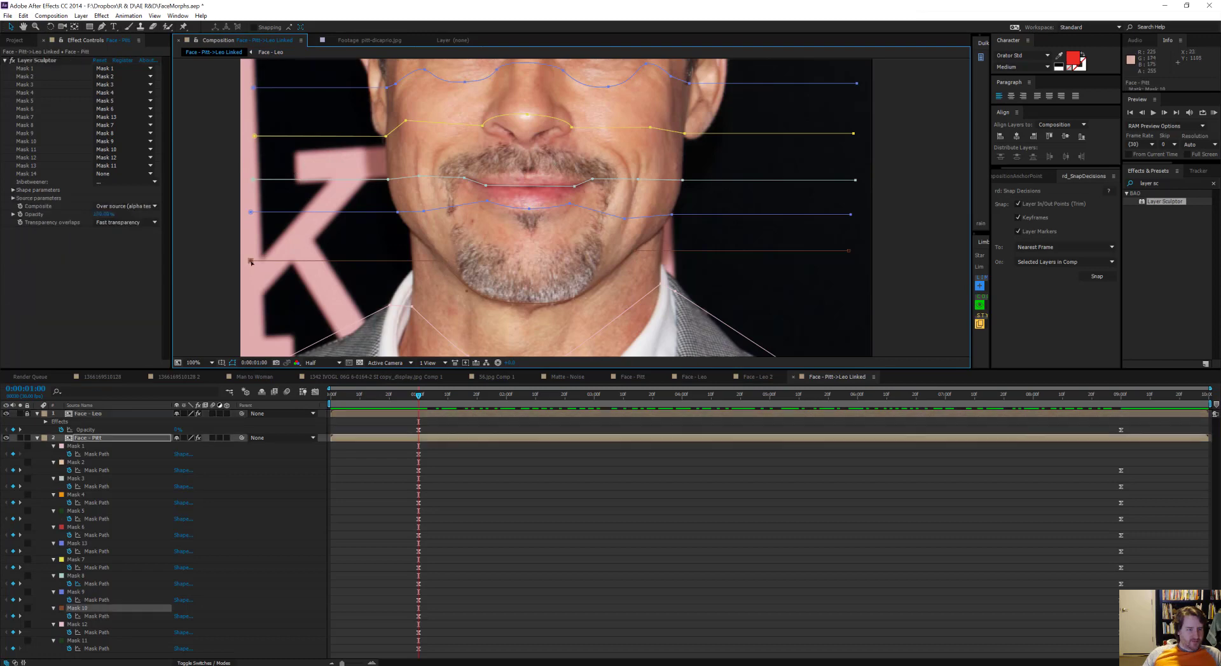
{"action": "left_click_drag", "start_coordinate": [250, 261], "coordinate": [251, 231]}
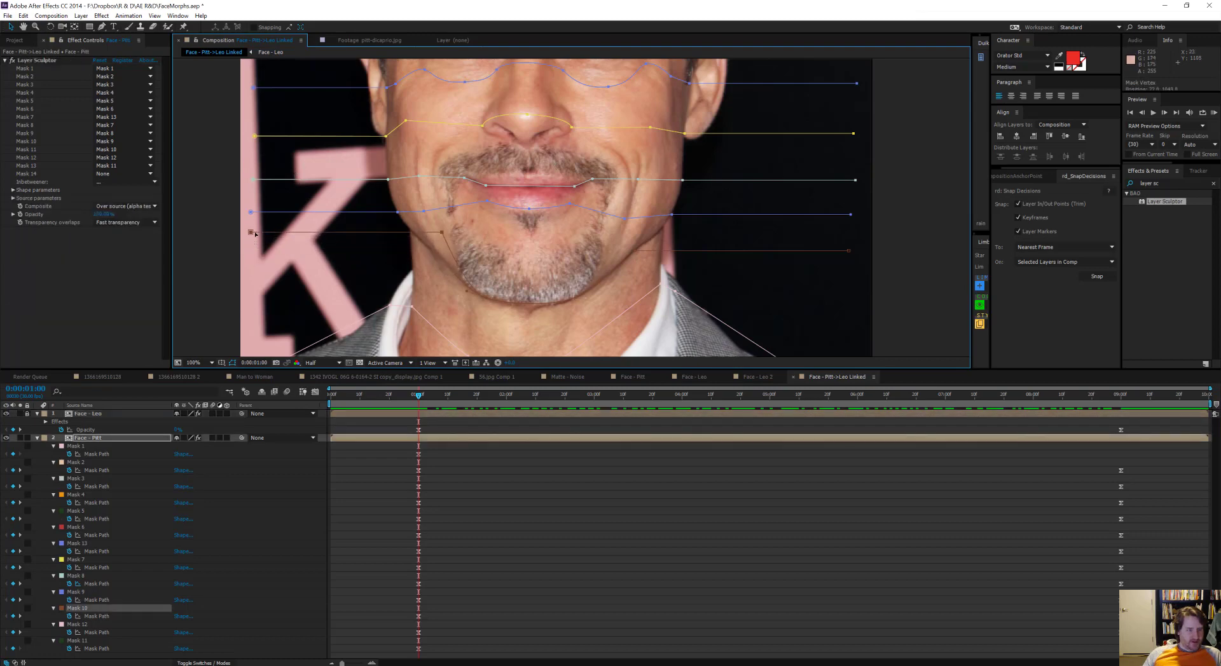
{"action": "left_click", "coordinate": [444, 230]}
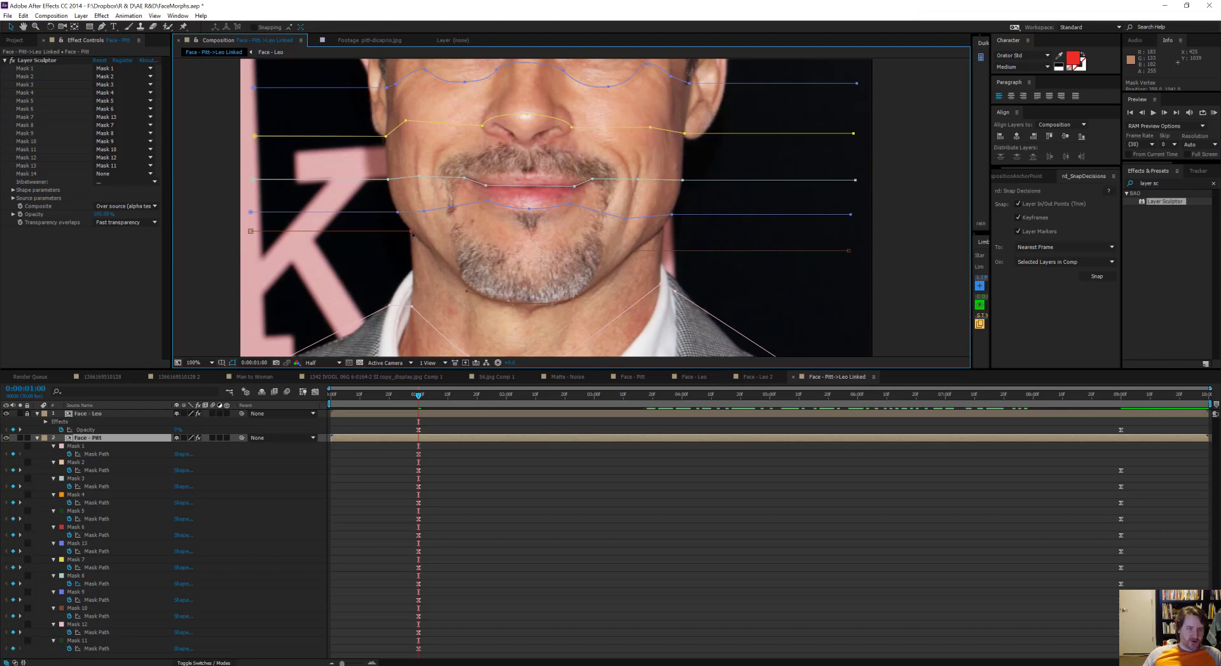
{"action": "left_click", "coordinate": [415, 232]}
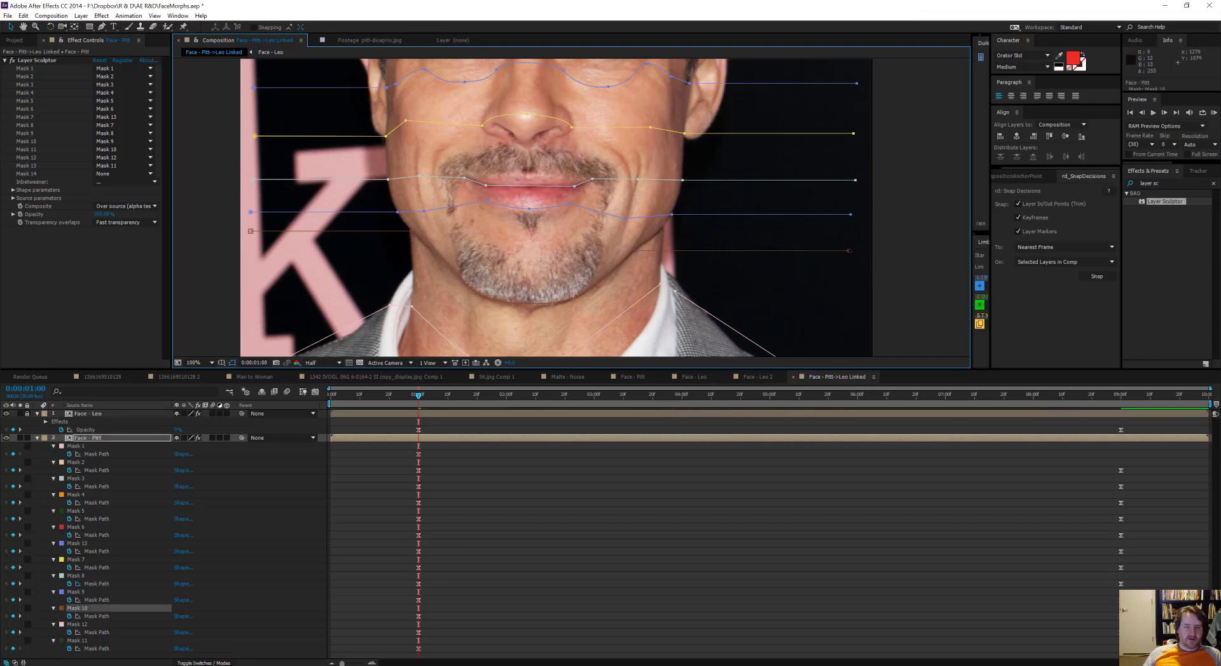
{"action": "left_click_drag", "start_coordinate": [849, 251], "coordinate": [849, 227]}
{"action": "left_click_drag", "start_coordinate": [418, 395], "coordinate": [626, 417]}
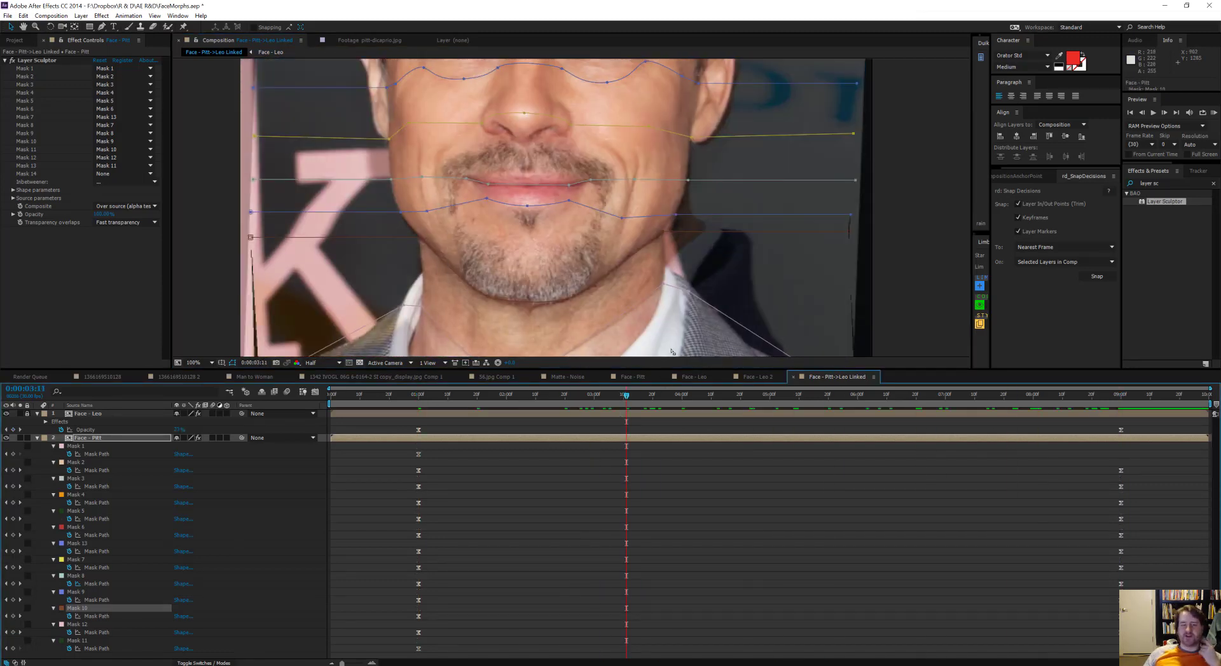
Step: Raise Mask 10's right outer end at 0:00:09:00 and move its nearby jaw point outward to the jaw edge
{"action": "left_click_drag", "start_coordinate": [765, 399], "coordinate": [1121, 358]}
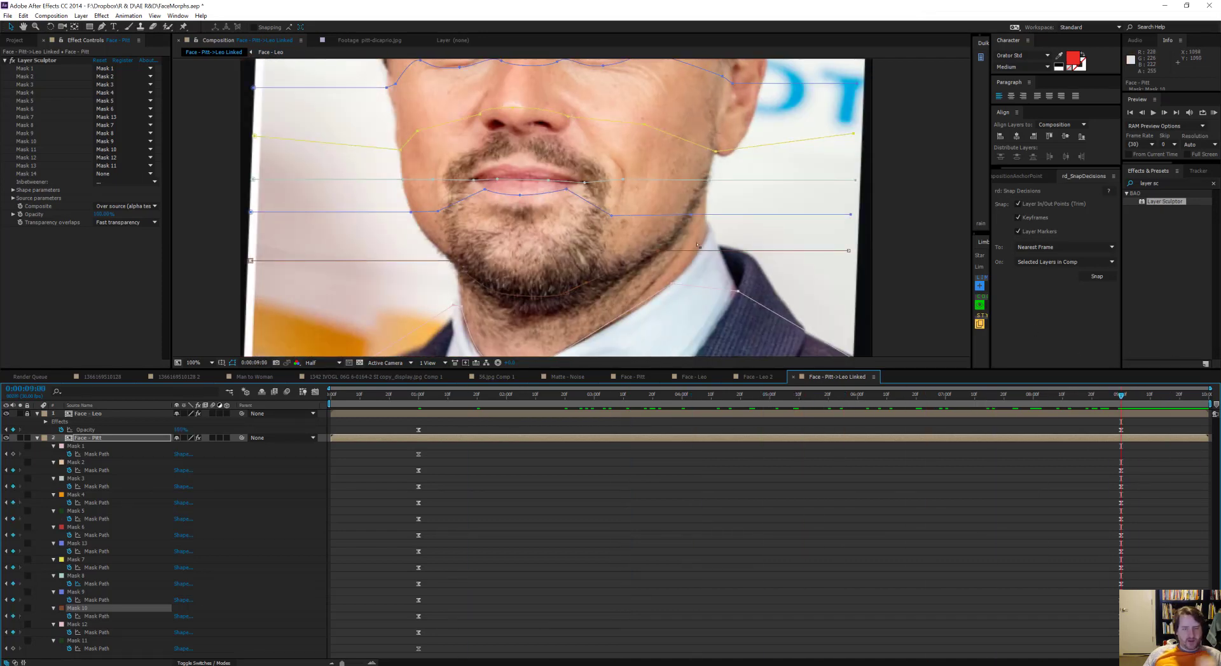
{"action": "left_click", "coordinate": [667, 259]}
{"action": "left_click", "coordinate": [664, 258]}
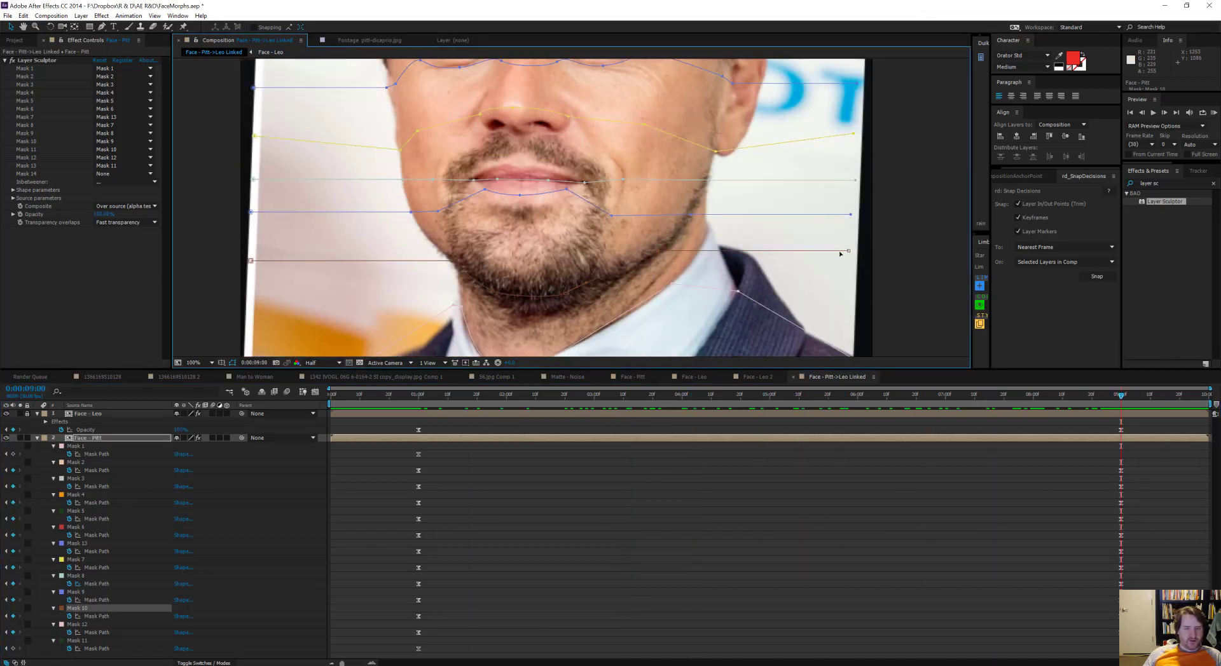
{"action": "left_click_drag", "start_coordinate": [848, 252], "coordinate": [852, 226]}
{"action": "left_click", "coordinate": [660, 223]}
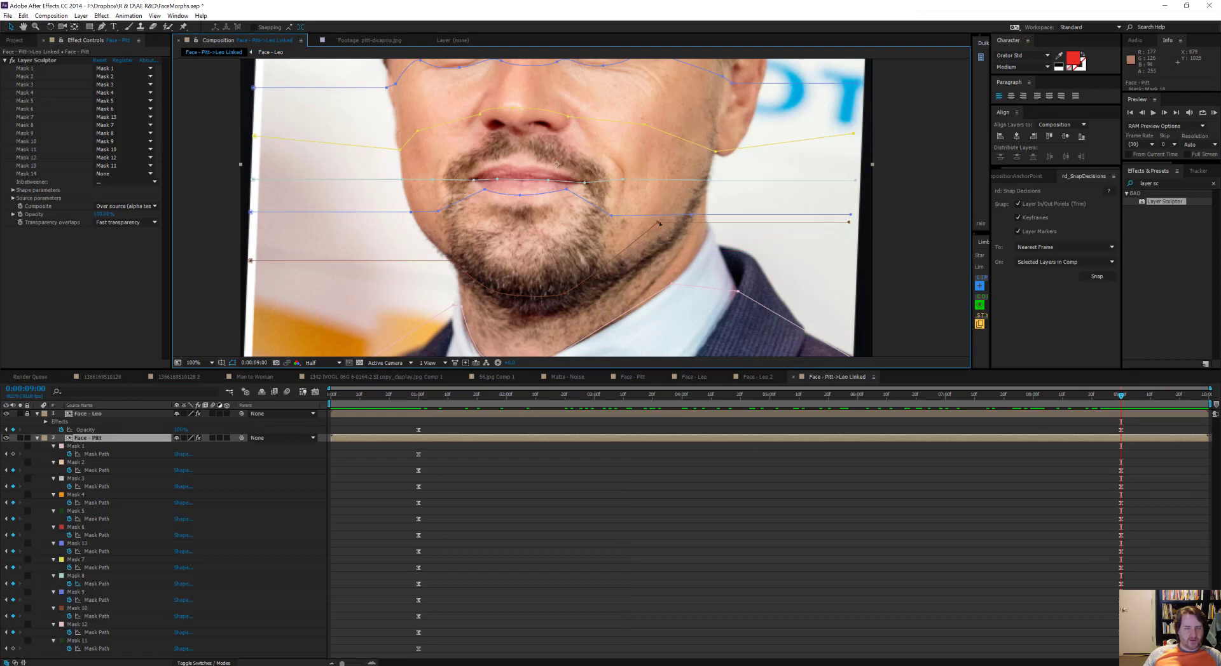
{"action": "left_click_drag", "start_coordinate": [658, 222], "coordinate": [687, 226]}
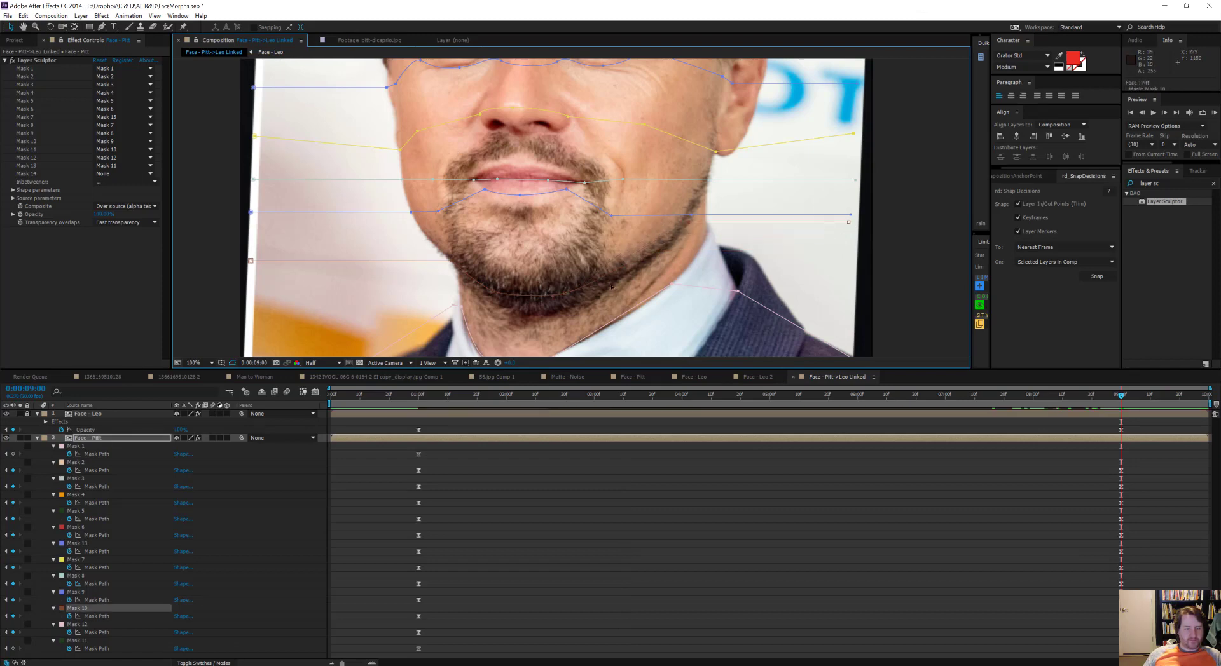
Step: Check the morph between 0:00:01:00 and 0:00:09:00 and review the mask assignments in Face - Pitt's Layer Sculptor
{"action": "left_click_drag", "start_coordinate": [1120, 395], "coordinate": [787, 344]}
{"action": "scroll", "coordinate": [677, 221], "scroll_direction": "down", "scroll_amount": 2}
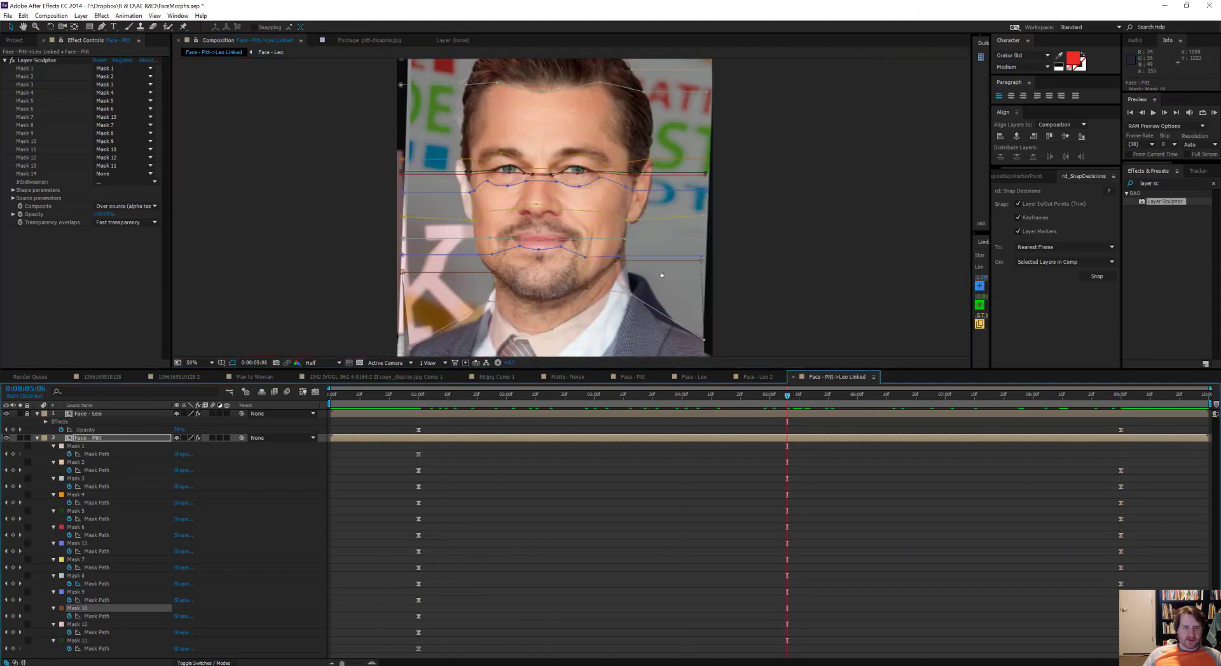
{"action": "scroll", "coordinate": [655, 289], "scroll_direction": "up", "scroll_amount": 2}
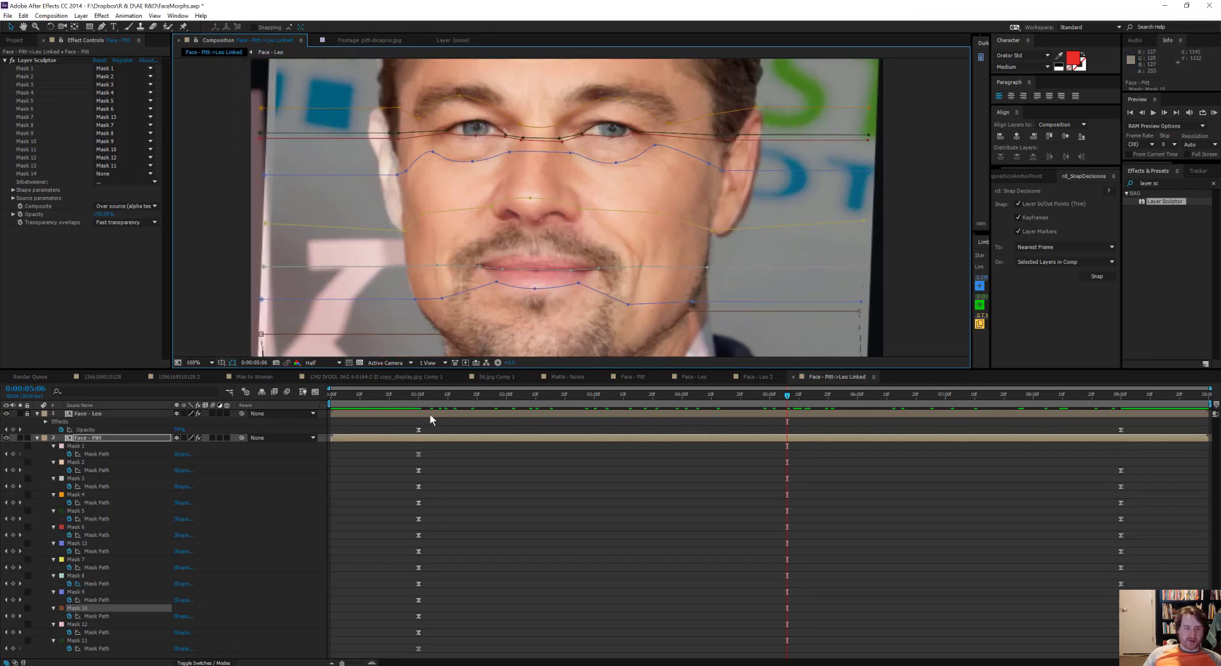
{"action": "left_click_drag", "start_coordinate": [456, 401], "coordinate": [418, 451]}
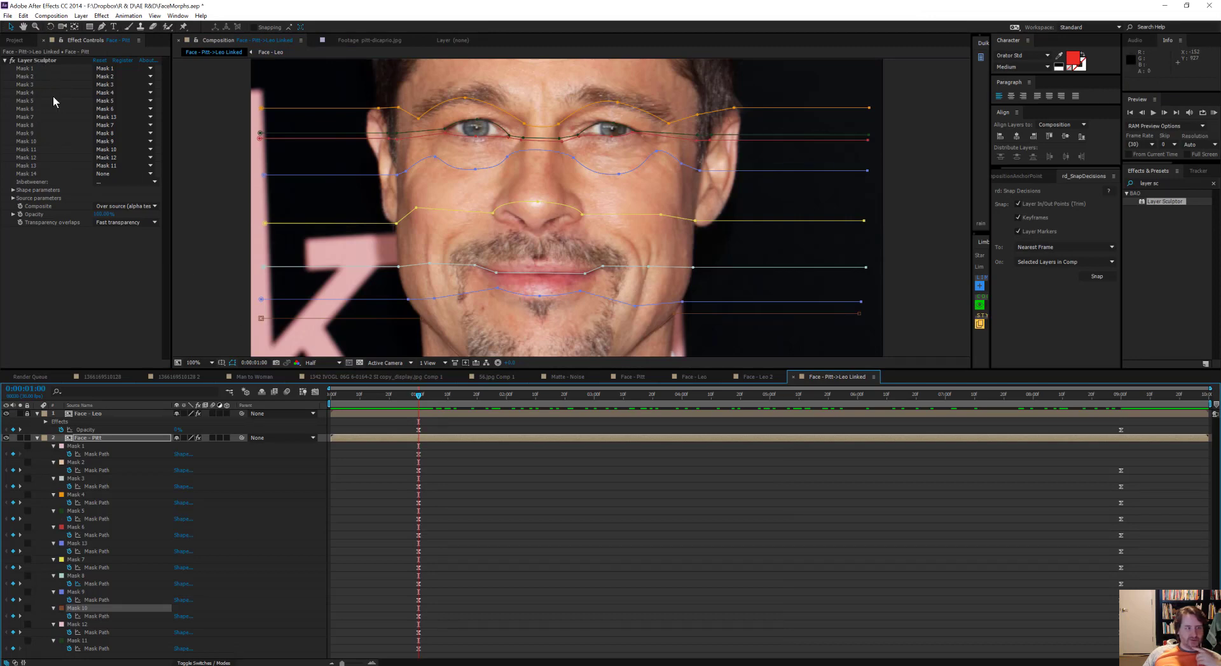
{"action": "left_click", "coordinate": [25, 110]}
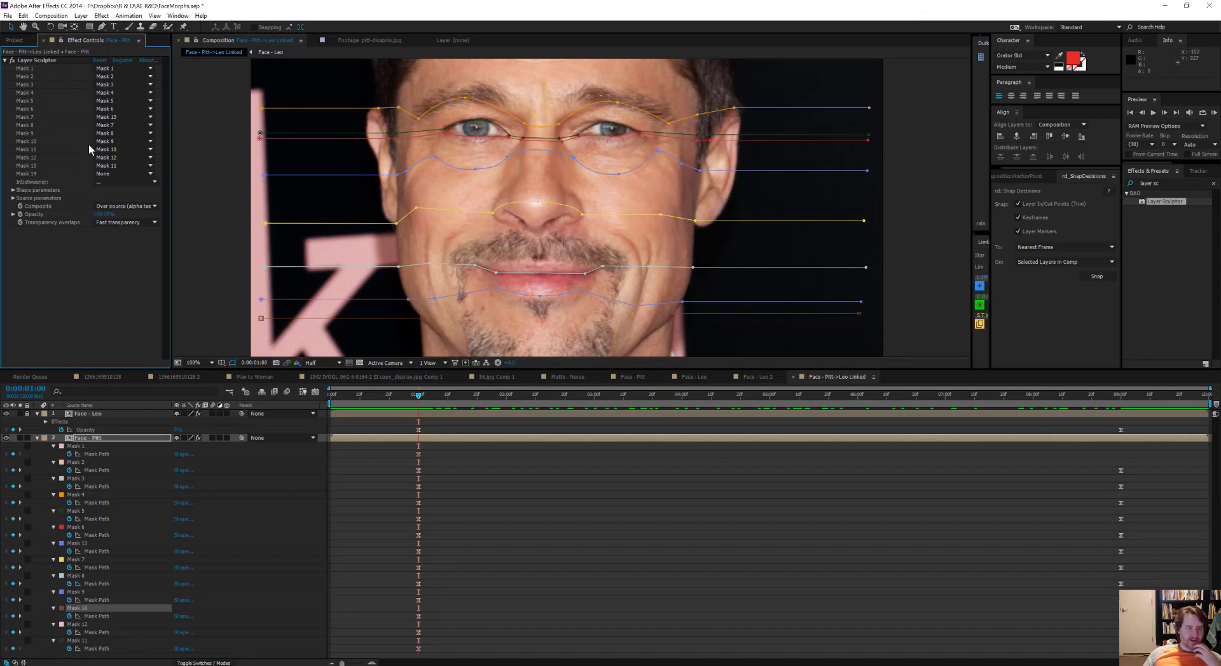
{"action": "left_click", "coordinate": [152, 157]}
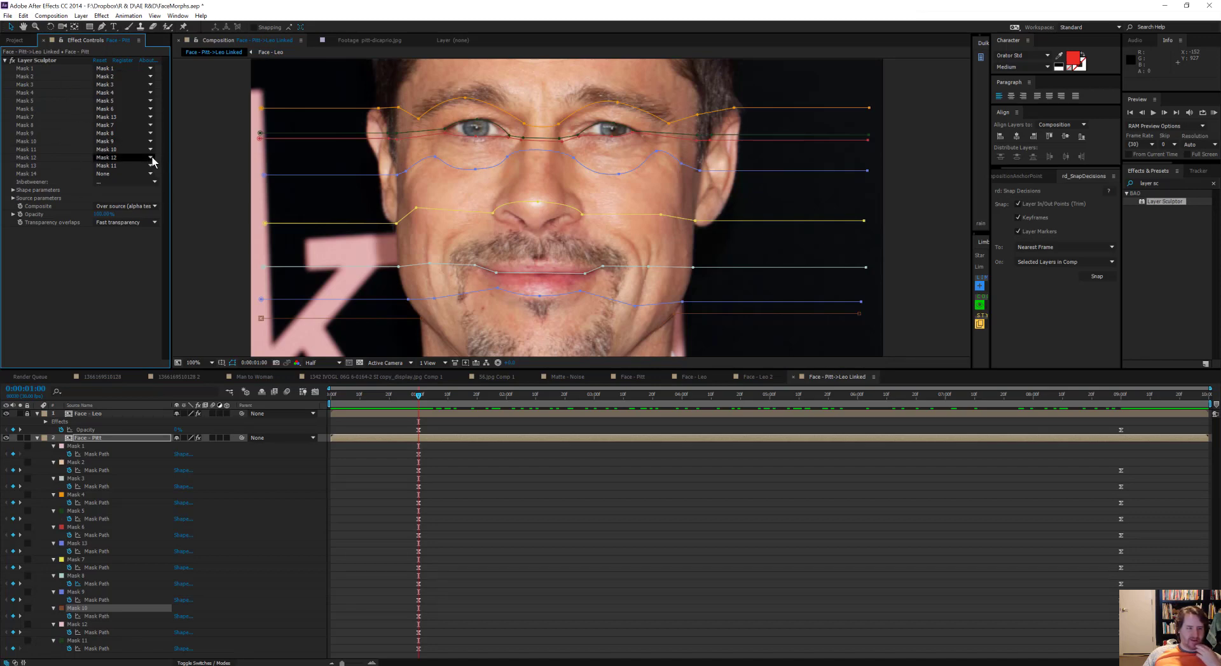
{"action": "scroll", "coordinate": [544, 207], "scroll_direction": "up", "scroll_amount": 1}
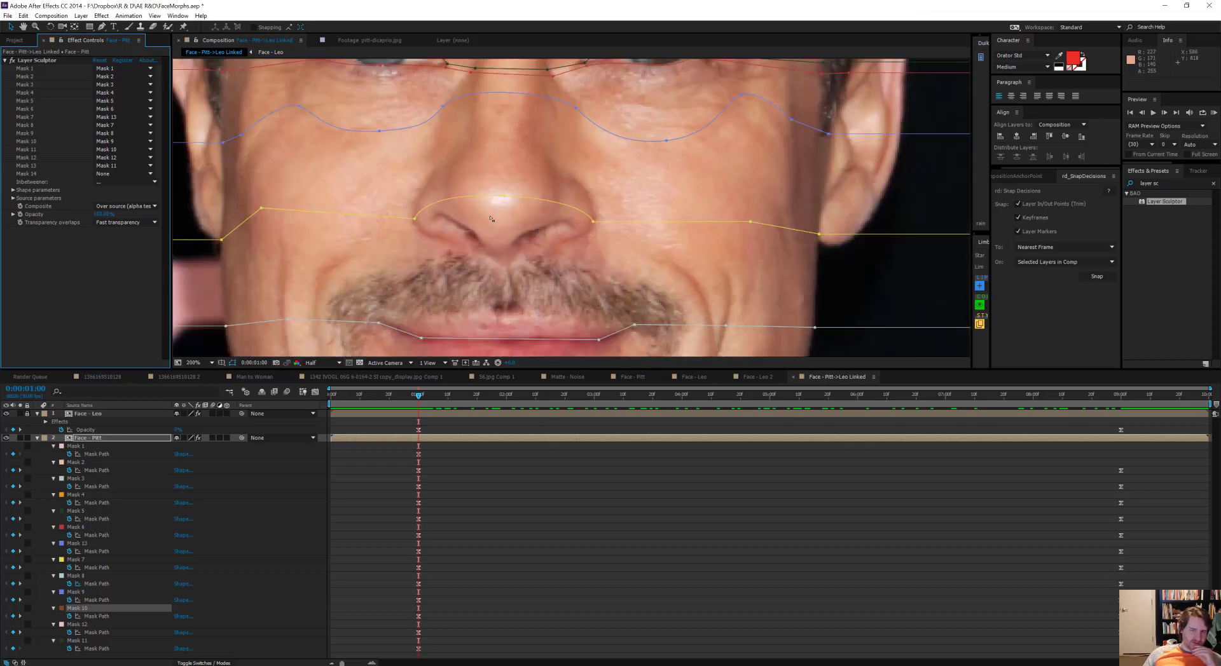
{"action": "scroll", "coordinate": [636, 229], "scroll_direction": "down", "scroll_amount": 2}
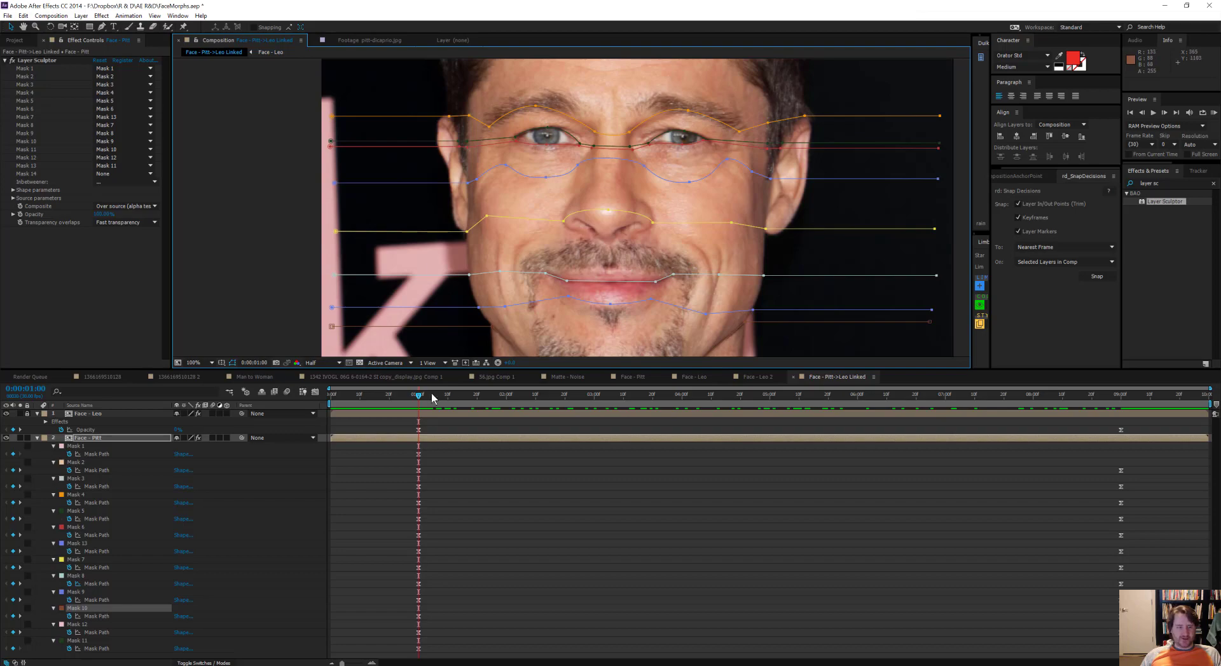
{"action": "left_click_drag", "start_coordinate": [423, 395], "coordinate": [986, 395]}
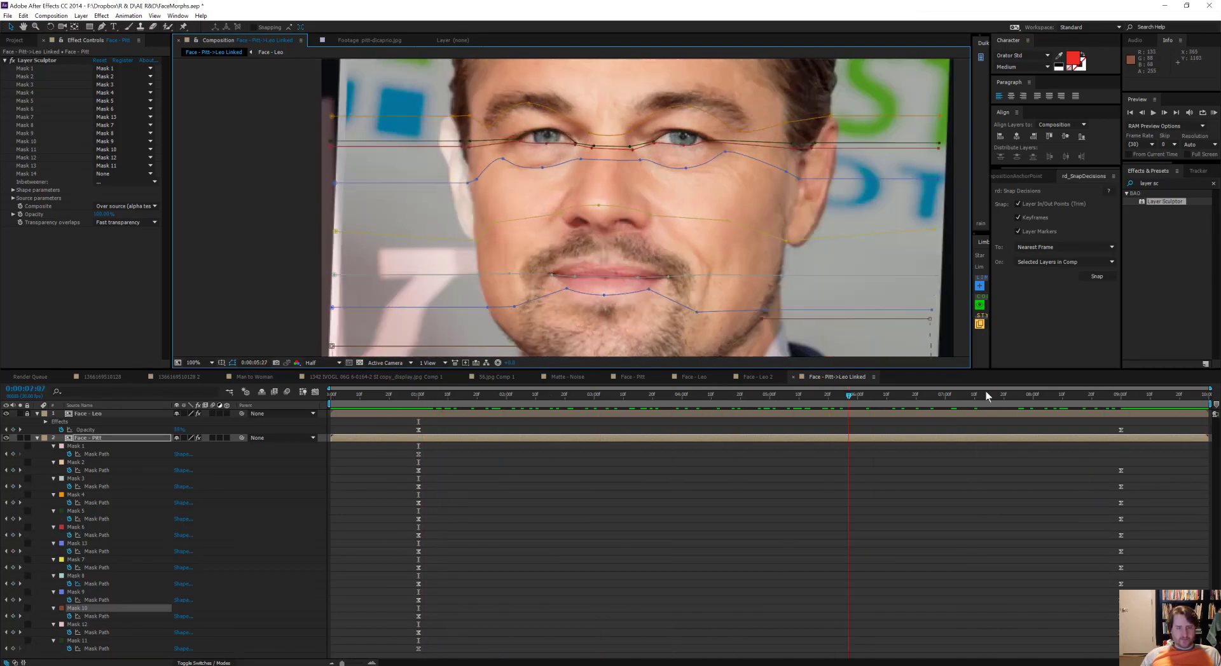
Step: Move the cheek point beside the mouth on Face - Pitt's Mask 8 onto the smile crease at 0:00:01:00 and 0:00:09:00
{"action": "key", "text": "j"}
{"action": "left_click", "coordinate": [718, 276]}
{"action": "left_click_drag", "start_coordinate": [722, 276], "coordinate": [709, 265]}
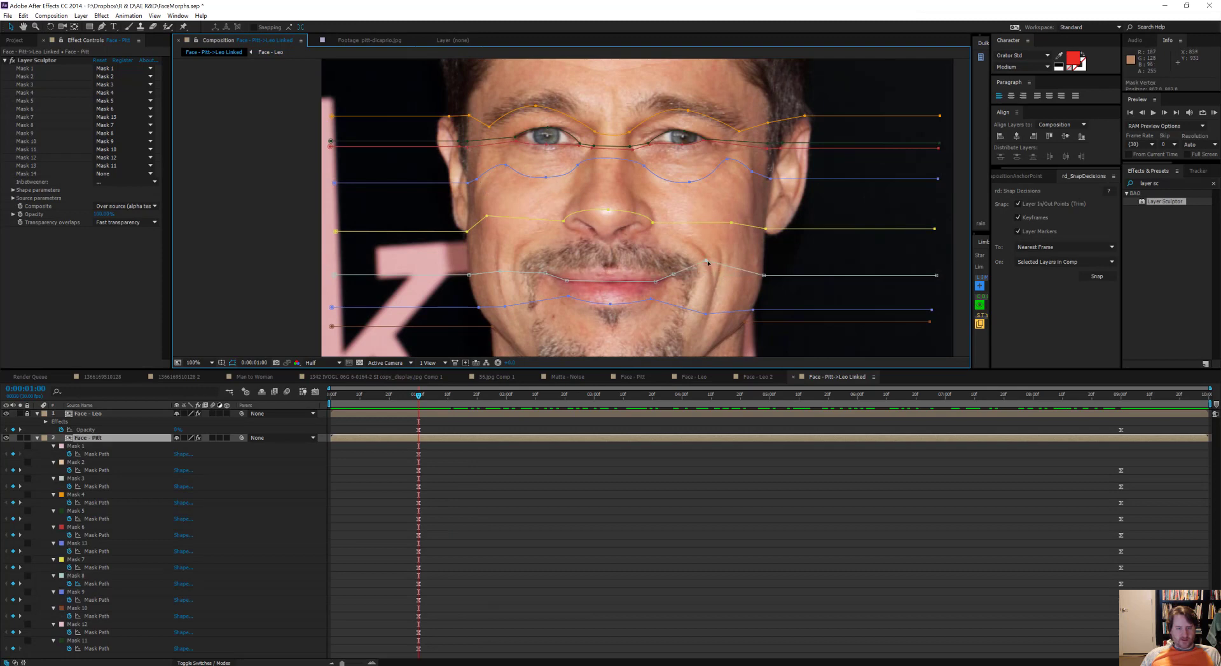
{"action": "left_click_drag", "start_coordinate": [423, 392], "coordinate": [1120, 405]}
{"action": "left_click", "coordinate": [703, 276]}
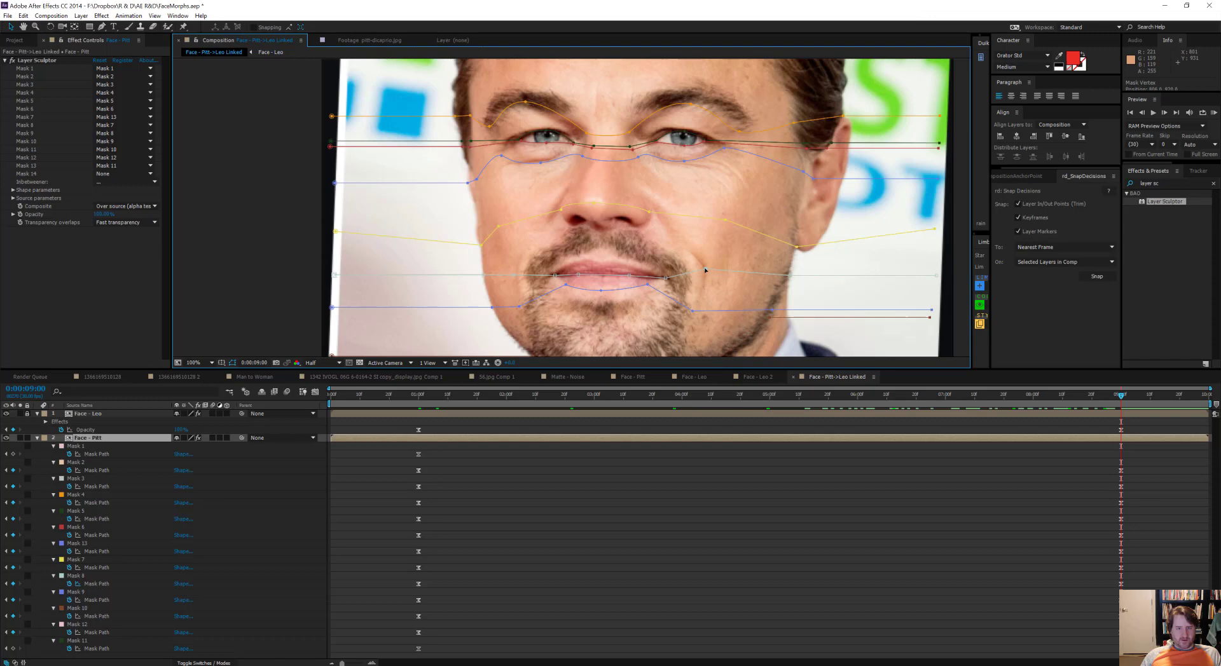
{"action": "left_click", "coordinate": [705, 270]}
{"action": "left_click_drag", "start_coordinate": [892, 406], "coordinate": [401, 407]}
{"action": "left_click_drag", "start_coordinate": [528, 407], "coordinate": [1172, 399]}
{"action": "left_click_drag", "start_coordinate": [807, 421], "coordinate": [417, 401]}
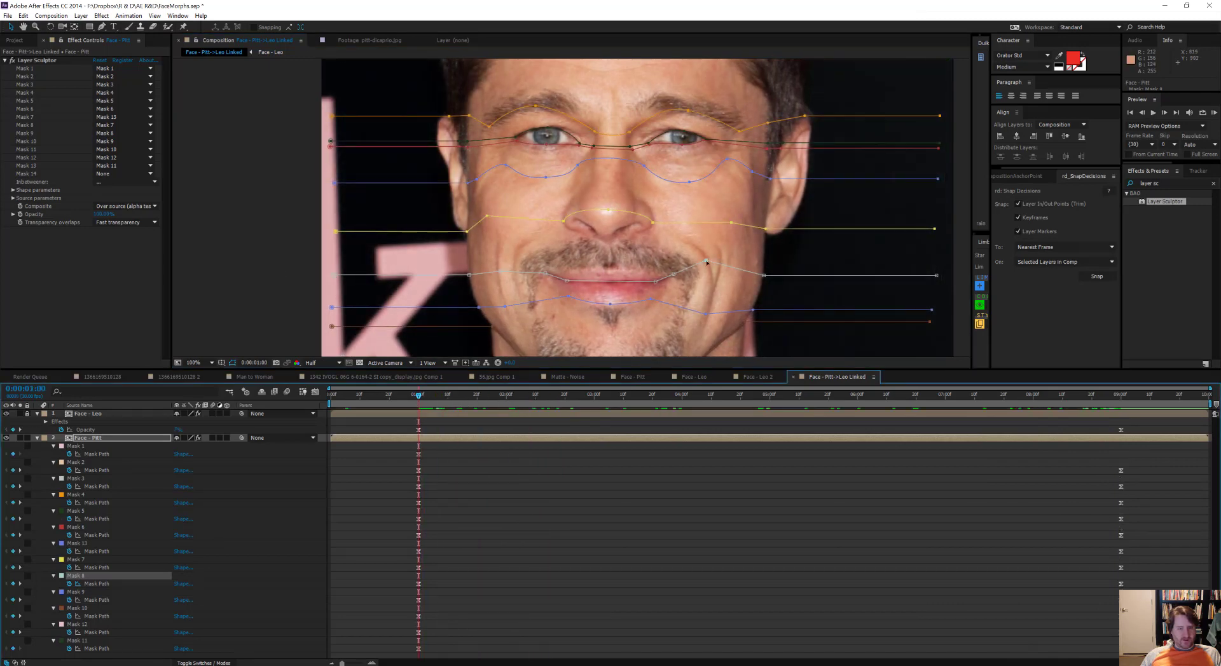
{"action": "left_click_drag", "start_coordinate": [721, 262], "coordinate": [720, 261]}
Step: Preview the full morph from the start of the composition with the whole head in view
{"action": "left_click_drag", "start_coordinate": [437, 395], "coordinate": [224, 260]}
{"action": "scroll", "coordinate": [695, 189], "scroll_direction": "down", "scroll_amount": 1}
{"action": "key", "text": "KP_0"}
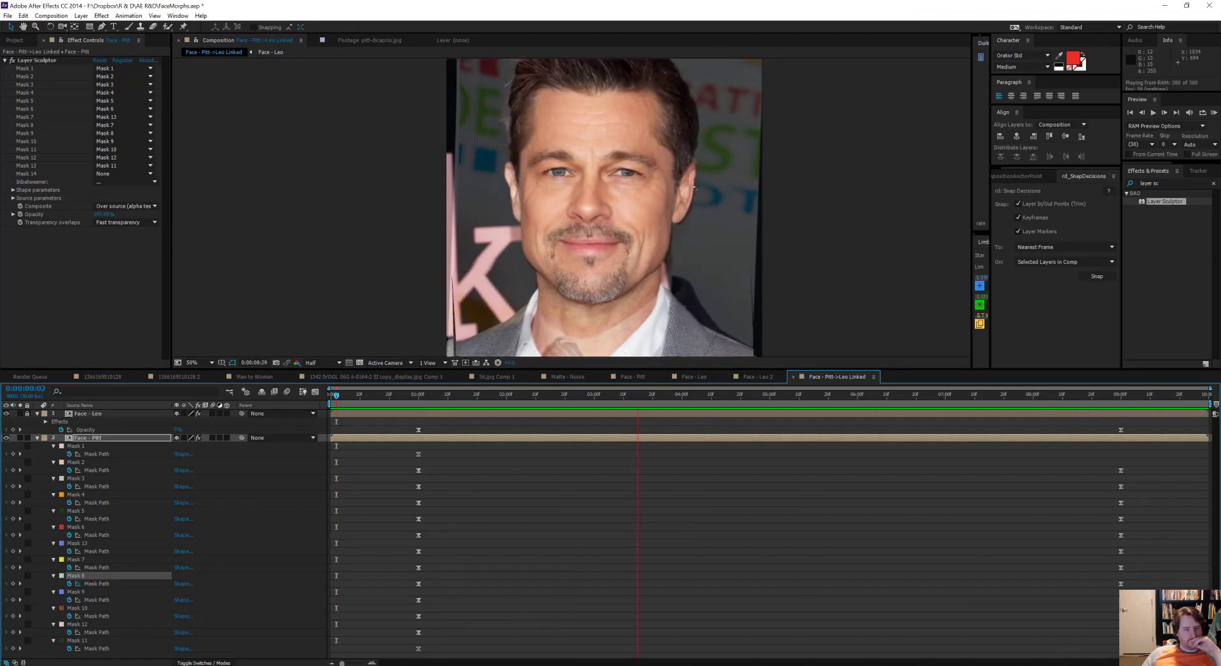
{"action": "key", "text": "space"}
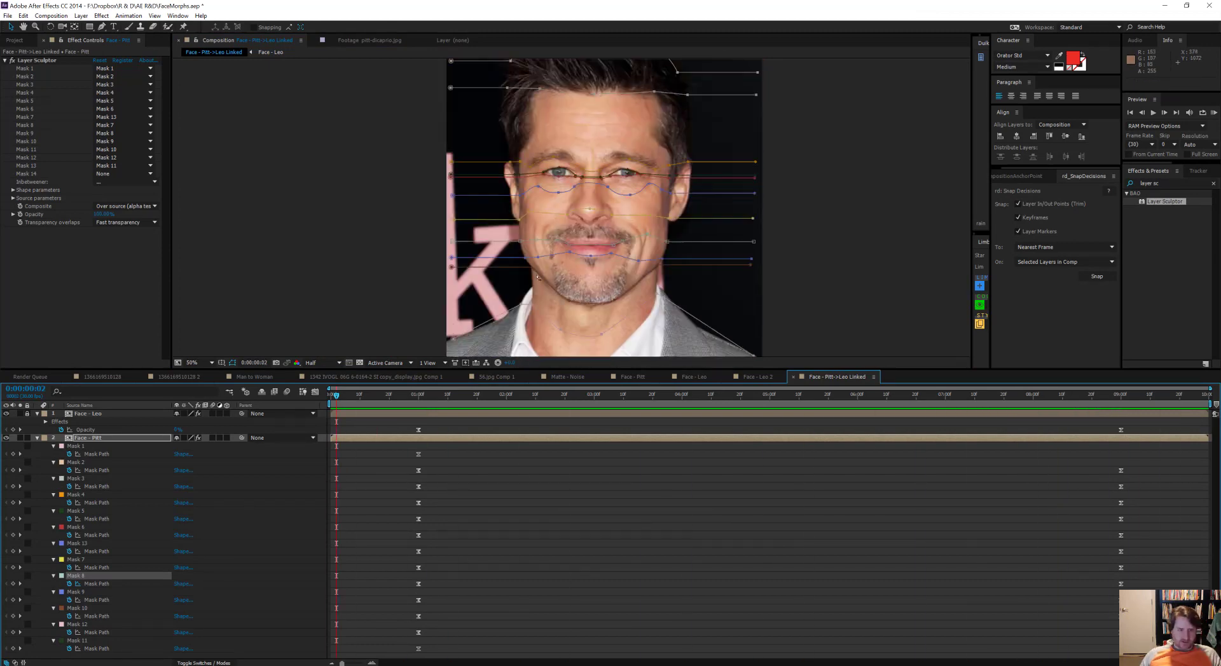
Step: Start an open Pen mask on Face - Pitt at 0:00:01:00, running from the left image edge across the cheek below Mask 7
{"action": "left_click", "coordinate": [417, 395]}
{"action": "key", "text": "g"}
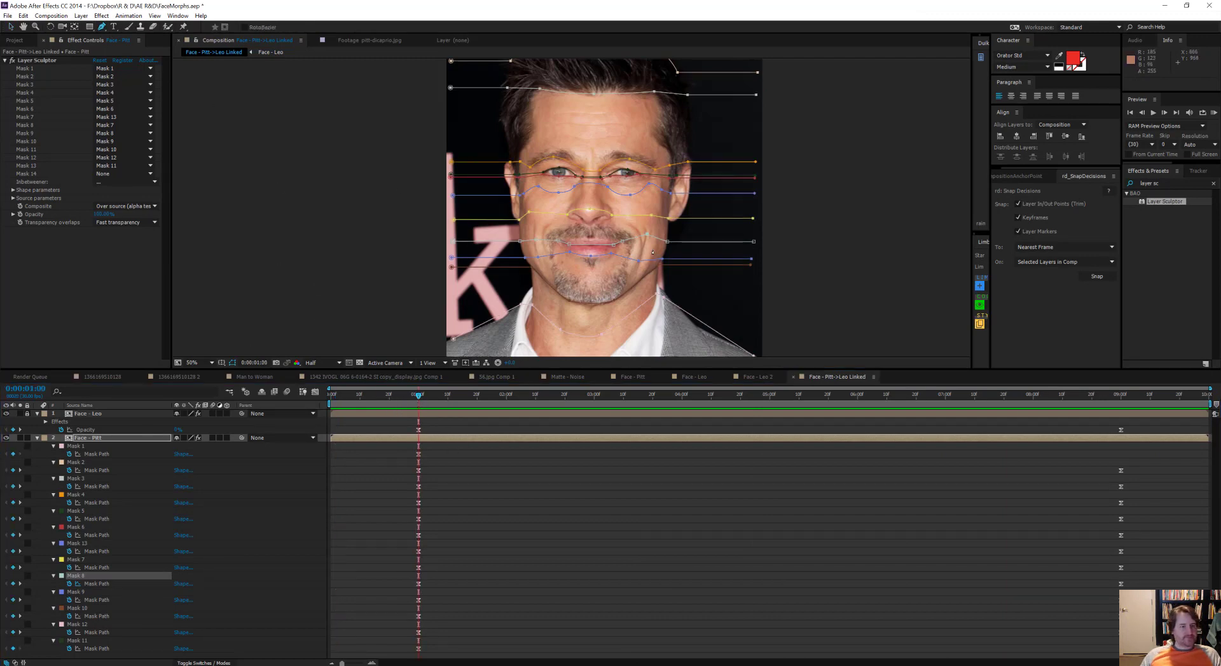
{"action": "scroll", "coordinate": [527, 226], "scroll_direction": "up", "scroll_amount": 2}
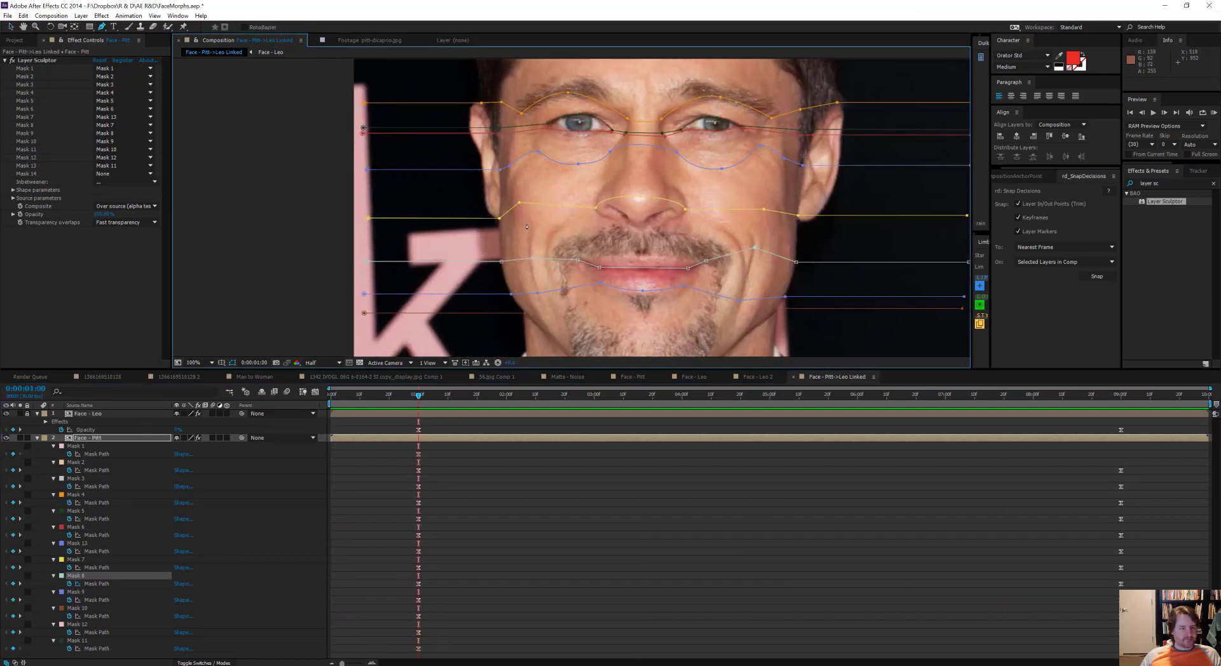
{"action": "left_click", "coordinate": [369, 234]}
{"action": "left_click", "coordinate": [499, 233]}
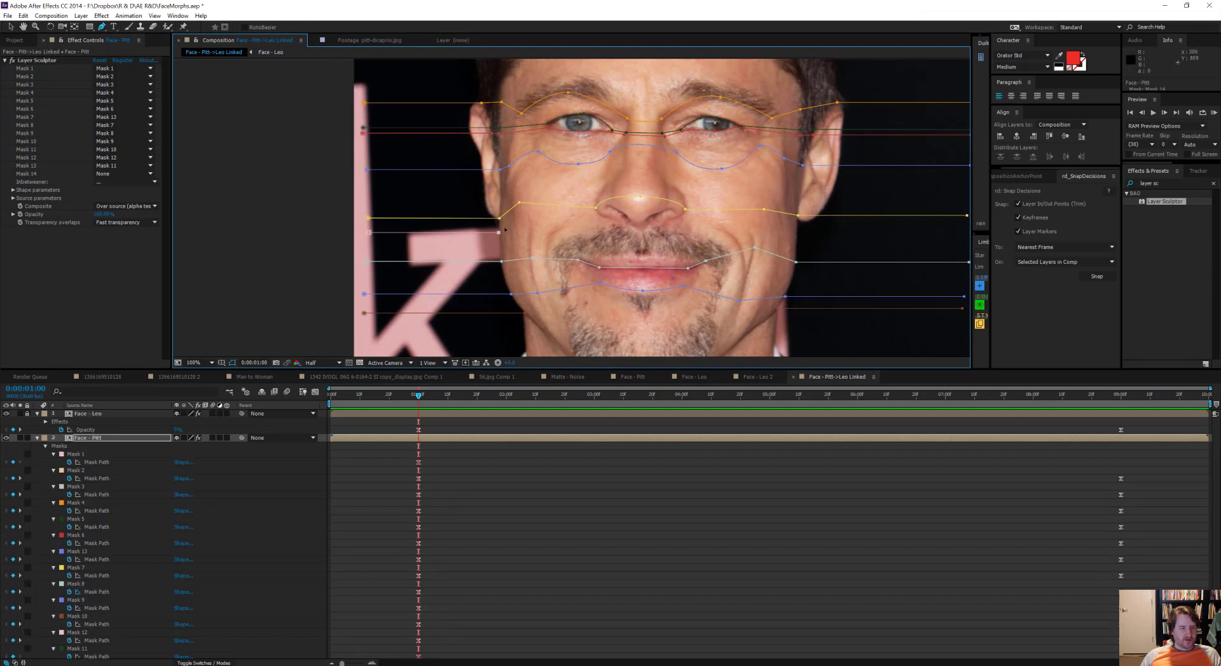
{"action": "left_click", "coordinate": [528, 219]}
{"action": "scroll", "coordinate": [620, 228], "scroll_direction": "up", "scroll_amount": 2}
Step: Trace both nostrils and the base of the nose, and continue the mask across the other cheek to the right image edge
{"action": "left_click", "coordinate": [555, 184]}
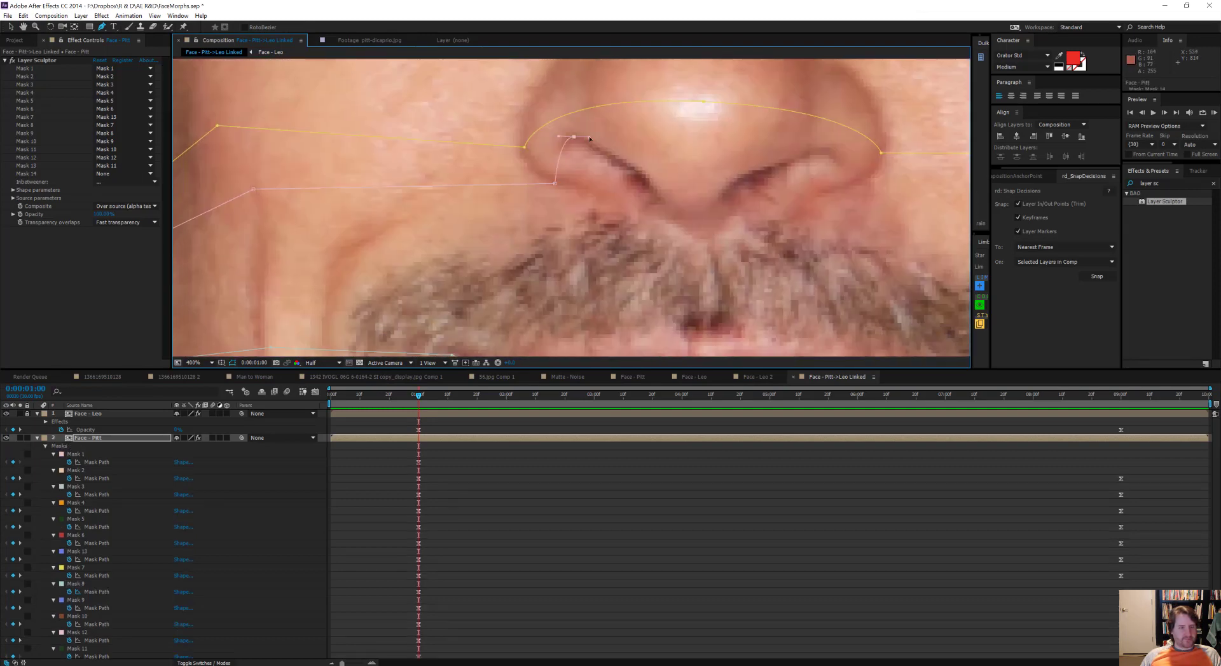
{"action": "left_click_drag", "start_coordinate": [574, 137], "coordinate": [588, 137]}
{"action": "left_click_drag", "start_coordinate": [658, 197], "coordinate": [663, 211]}
{"action": "left_click", "coordinate": [718, 197]}
{"action": "left_click_drag", "start_coordinate": [815, 149], "coordinate": [840, 160]}
{"action": "left_click", "coordinate": [823, 194]}
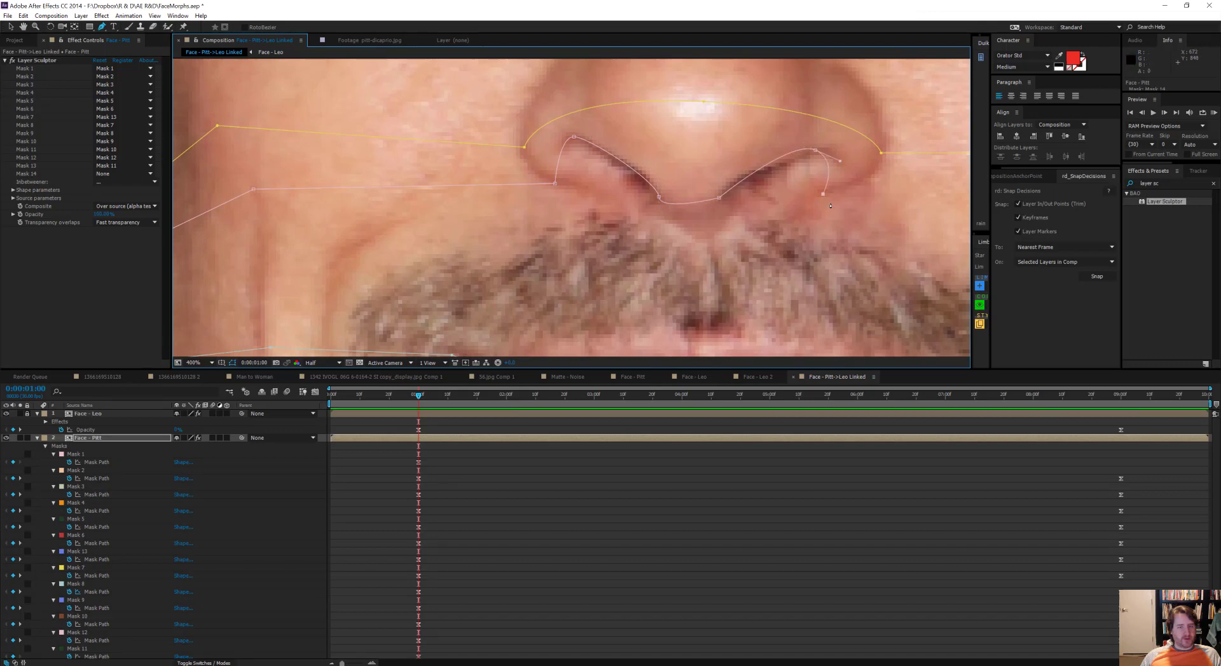
{"action": "left_click_drag", "start_coordinate": [852, 201], "coordinate": [530, 270]}
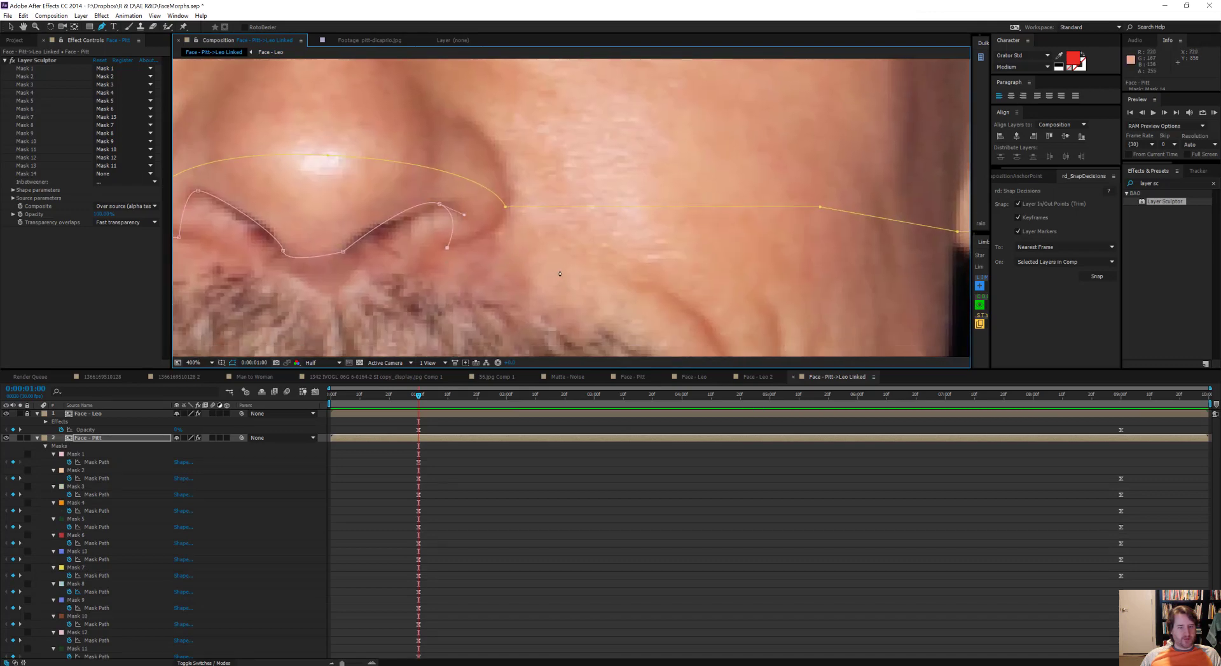
{"action": "scroll", "coordinate": [559, 274], "scroll_direction": "down", "scroll_amount": 1}
{"action": "scroll", "coordinate": [451, 266], "scroll_direction": "up", "scroll_amount": 1}
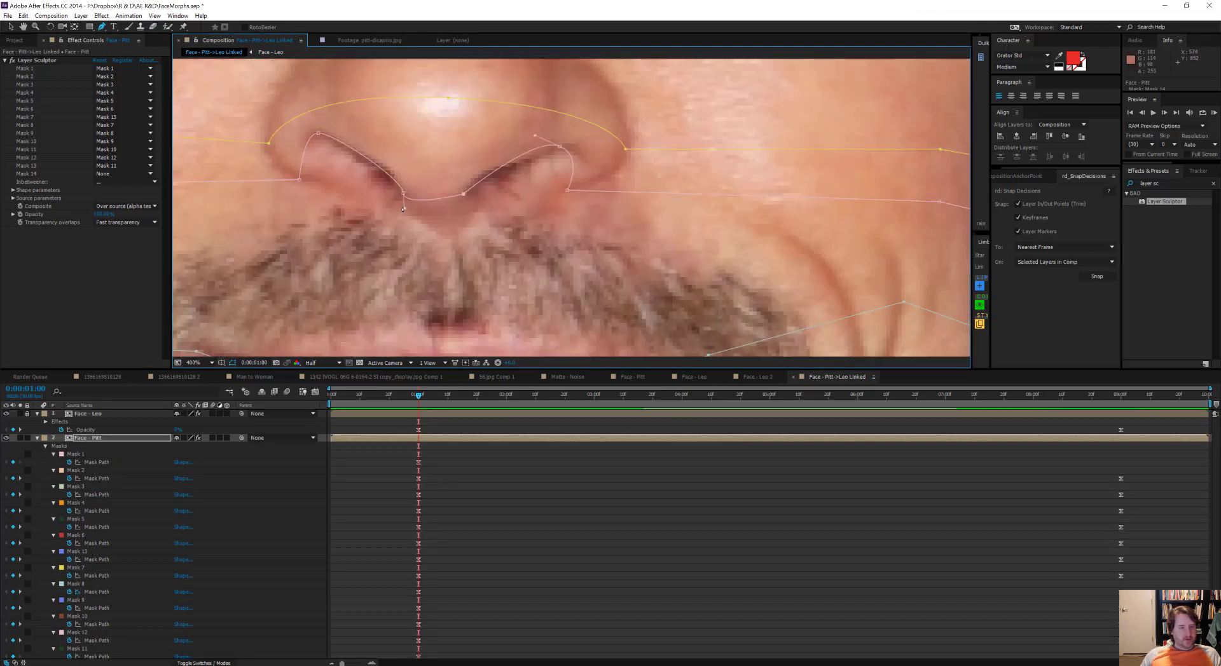
Step: Rename the new Face - Pitt mask Nostril Line and place it between Mask 7 and Mask 8
{"action": "scroll", "coordinate": [567, 190], "scroll_direction": "down", "scroll_amount": 2}
{"action": "scroll", "coordinate": [112, 613], "scroll_direction": "down", "scroll_amount": 1}
{"action": "left_click", "coordinate": [93, 656]}
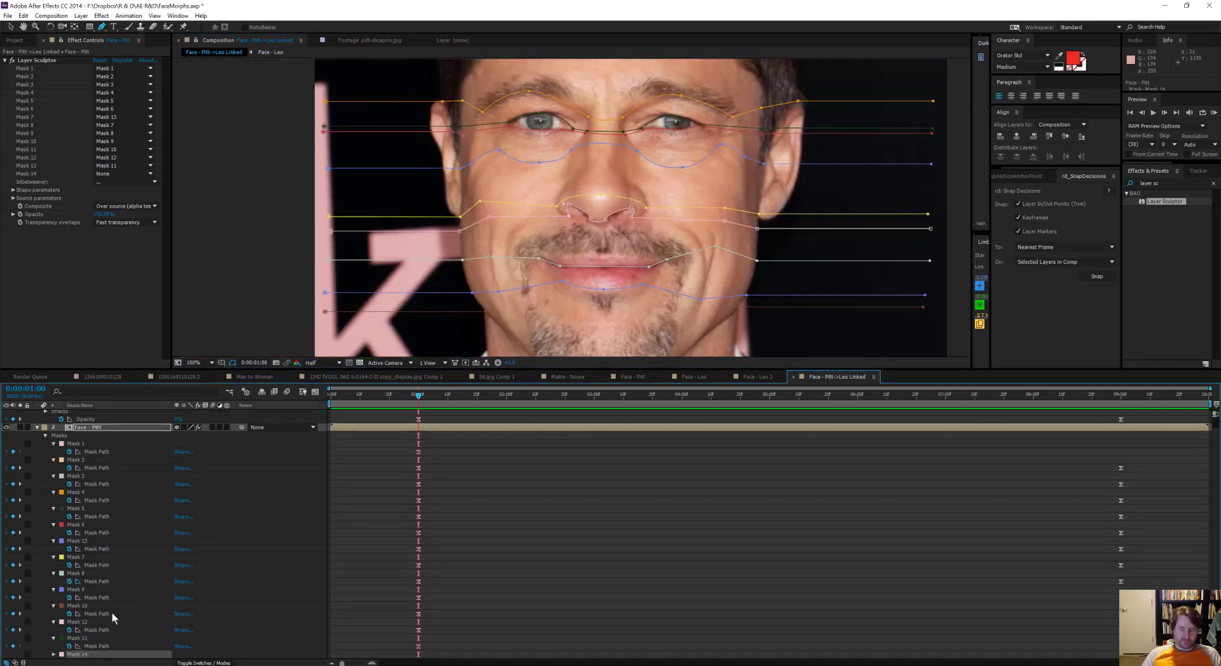
{"action": "key", "text": "Return"}
{"action": "type", "text": "Nostril Line"}
{"action": "key", "text": "Return"}
{"action": "left_click_drag", "start_coordinate": [93, 658], "coordinate": [120, 573]}
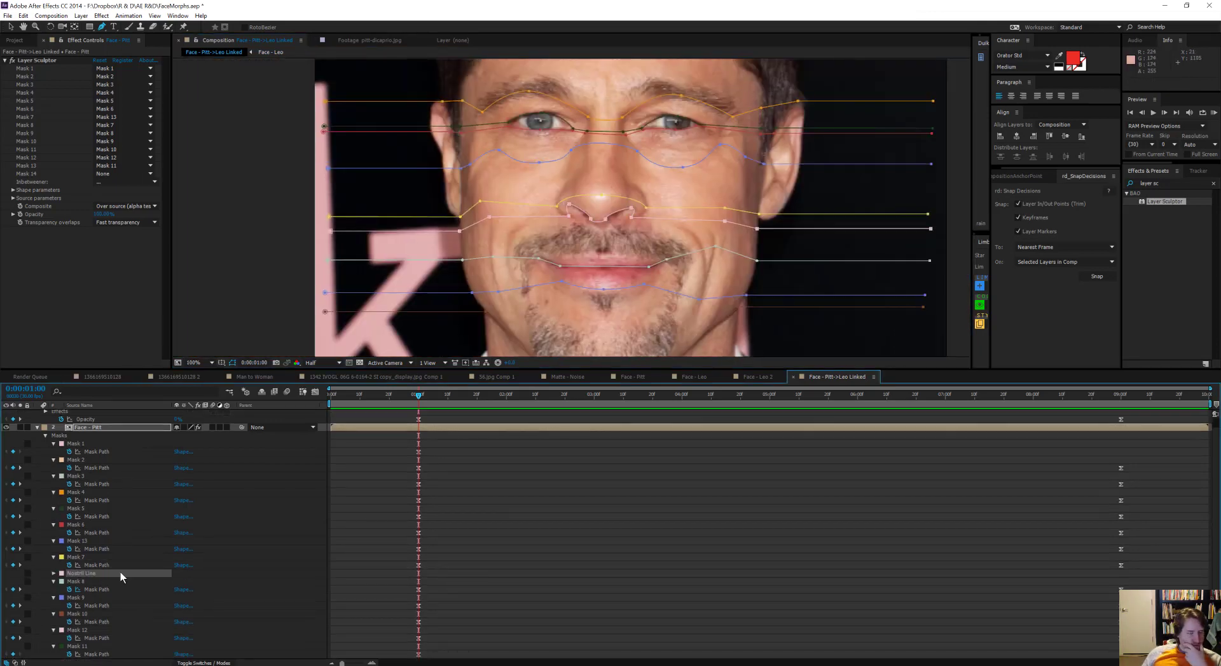
Step: Enable keyframing on Nostril Line's Mask Path at 0:00:01:00 and show only the animated properties
{"action": "left_click", "coordinate": [53, 573]}
{"action": "left_click", "coordinate": [63, 582]}
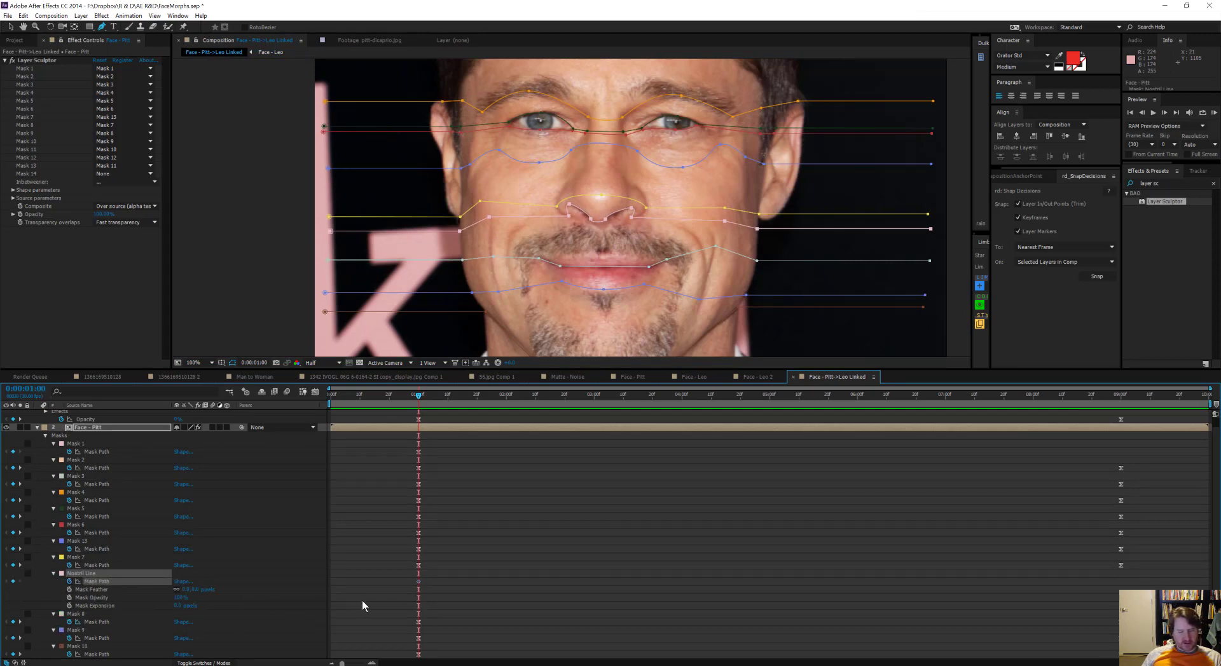
{"action": "key", "text": "u"}
{"action": "key", "text": "u"}
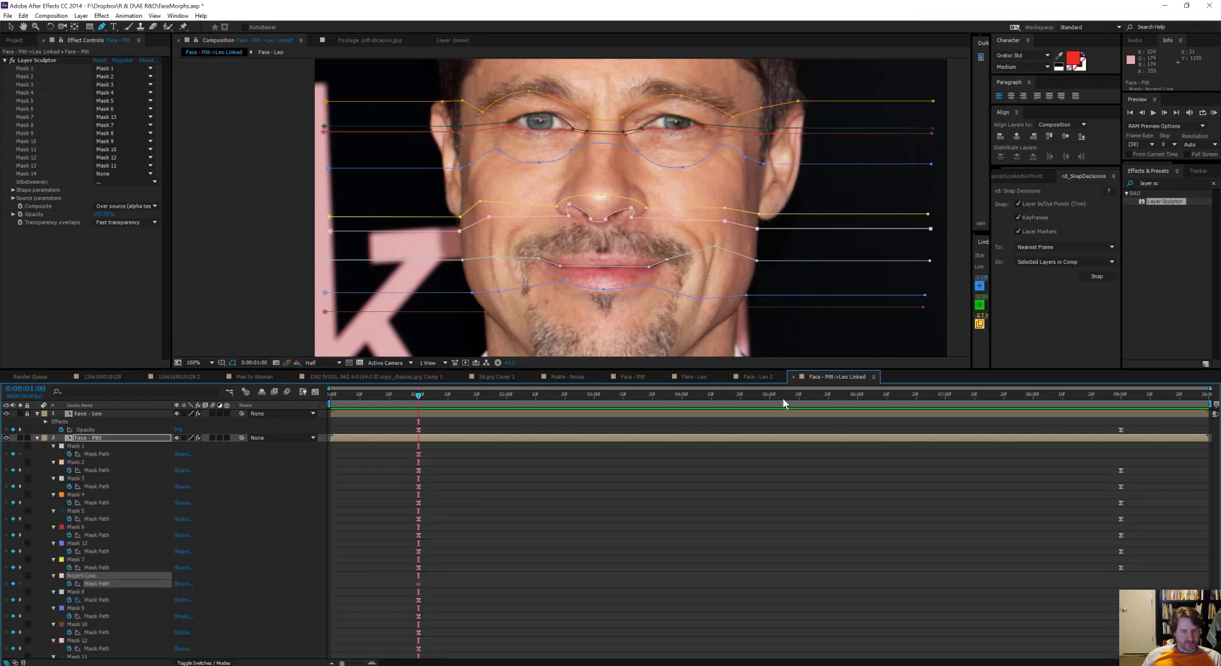
Step: Reshape Nostril Line at 0:00:09:00 to follow DiCaprio's nostrils
{"action": "left_click_drag", "start_coordinate": [896, 399], "coordinate": [1121, 425]}
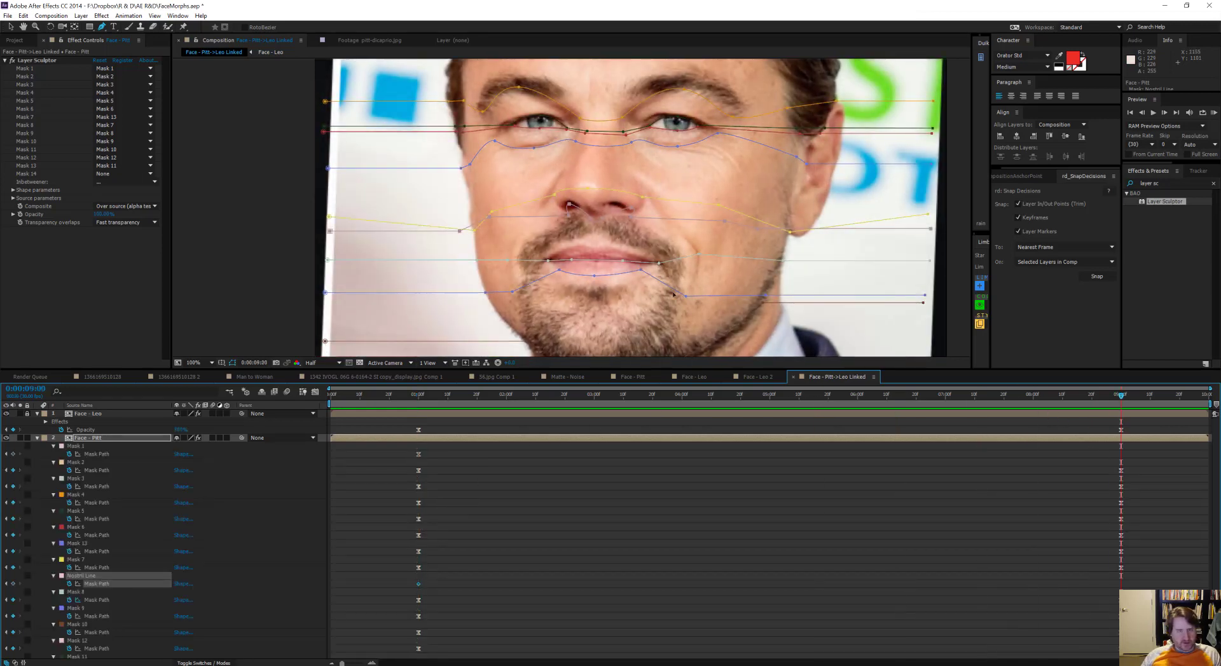
{"action": "scroll", "coordinate": [621, 206], "scroll_direction": "up", "scroll_amount": 1}
{"action": "left_click_drag", "start_coordinate": [611, 214], "coordinate": [564, 227]}
{"action": "key", "text": "v"}
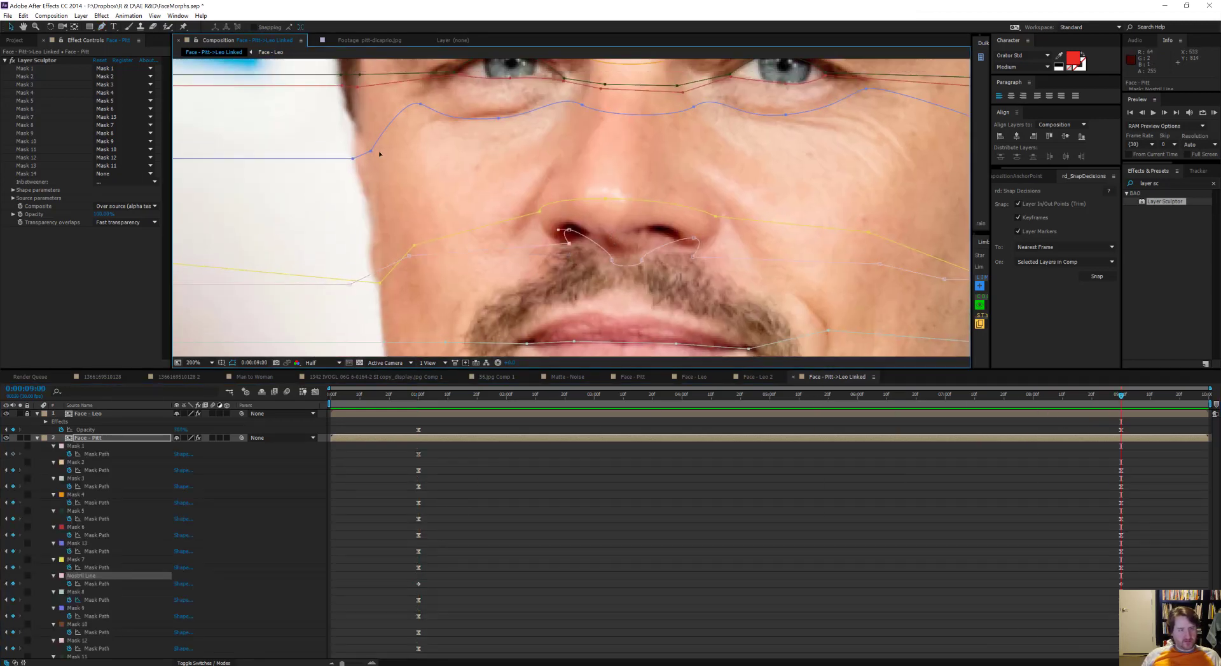
{"action": "left_click_drag", "start_coordinate": [677, 236], "coordinate": [672, 227]}
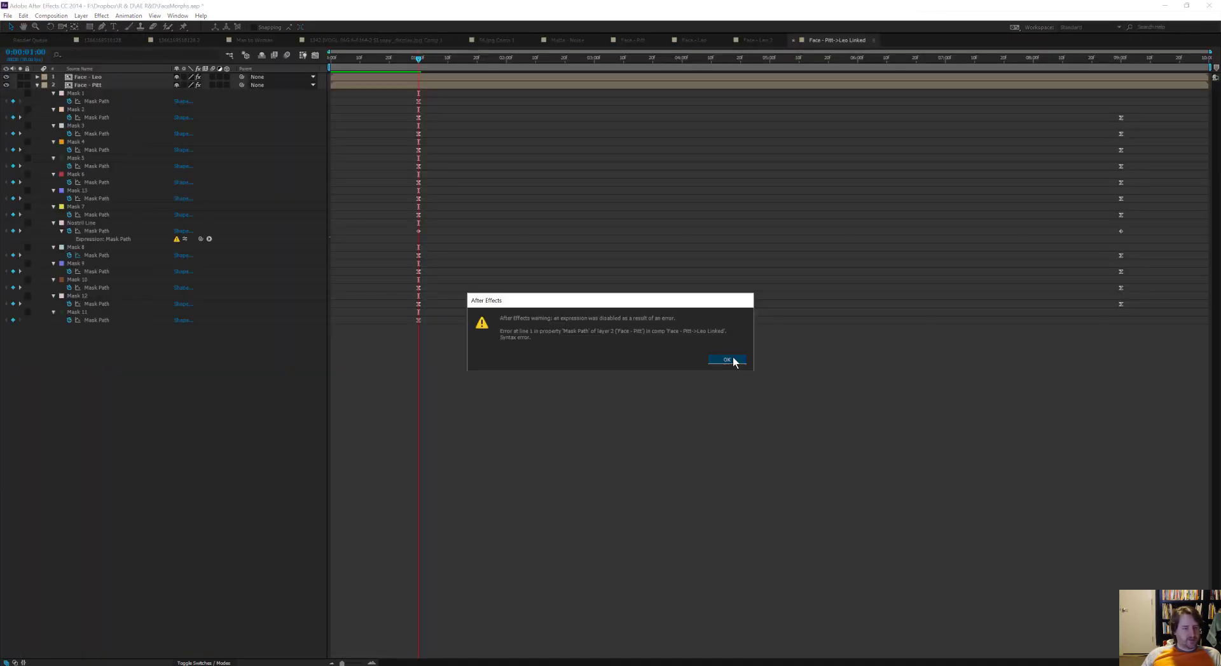
Step: Link Face - Leo's Nostril Line path to Face - Pitt's and clear Face - Pitt's Layer Sculptor assignments from Mask 8 onward
{"action": "left_click", "coordinate": [730, 357]}
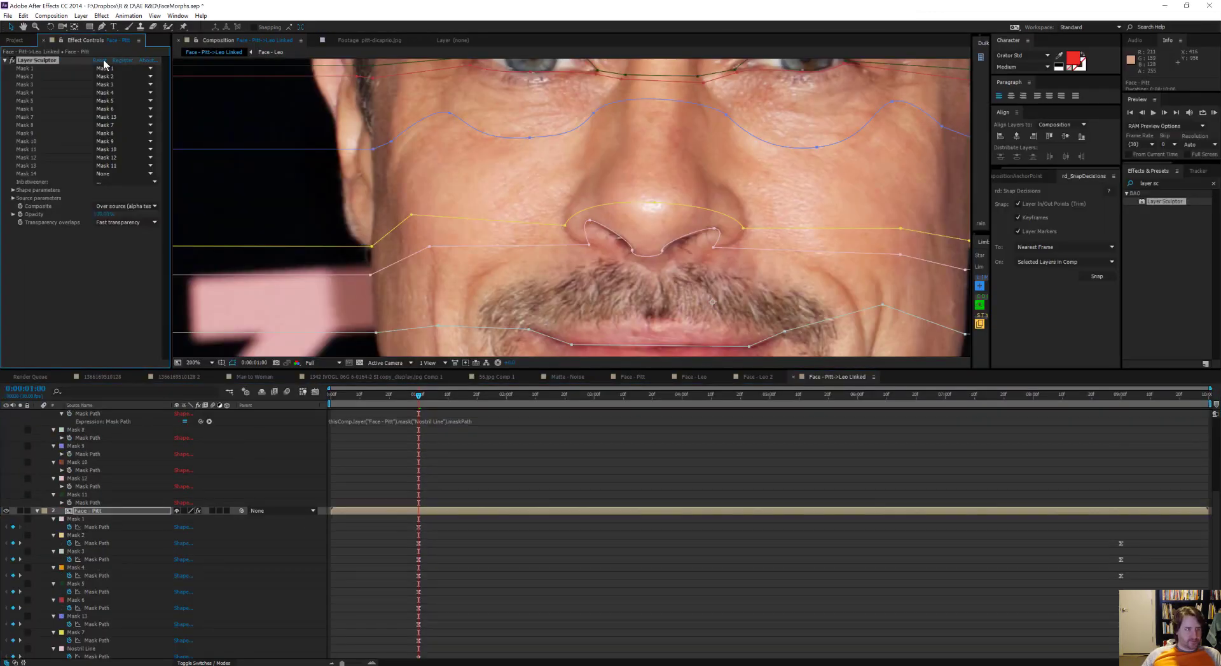
{"action": "left_click", "coordinate": [124, 92]}
{"action": "left_click", "coordinate": [119, 148]}
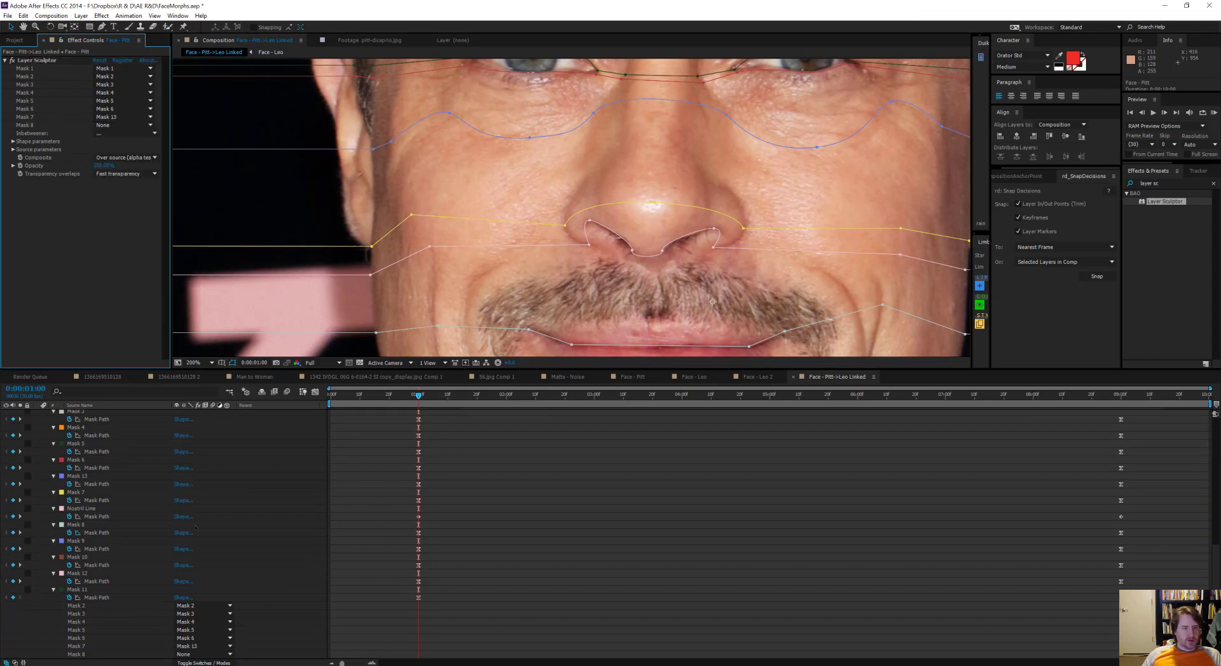
Step: Draw an open mask along Face - Pitt's upper lip contour, name it Top lip edge and place it below Nostril Line
{"action": "scroll", "coordinate": [559, 285], "scroll_direction": "down", "scroll_amount": 2}
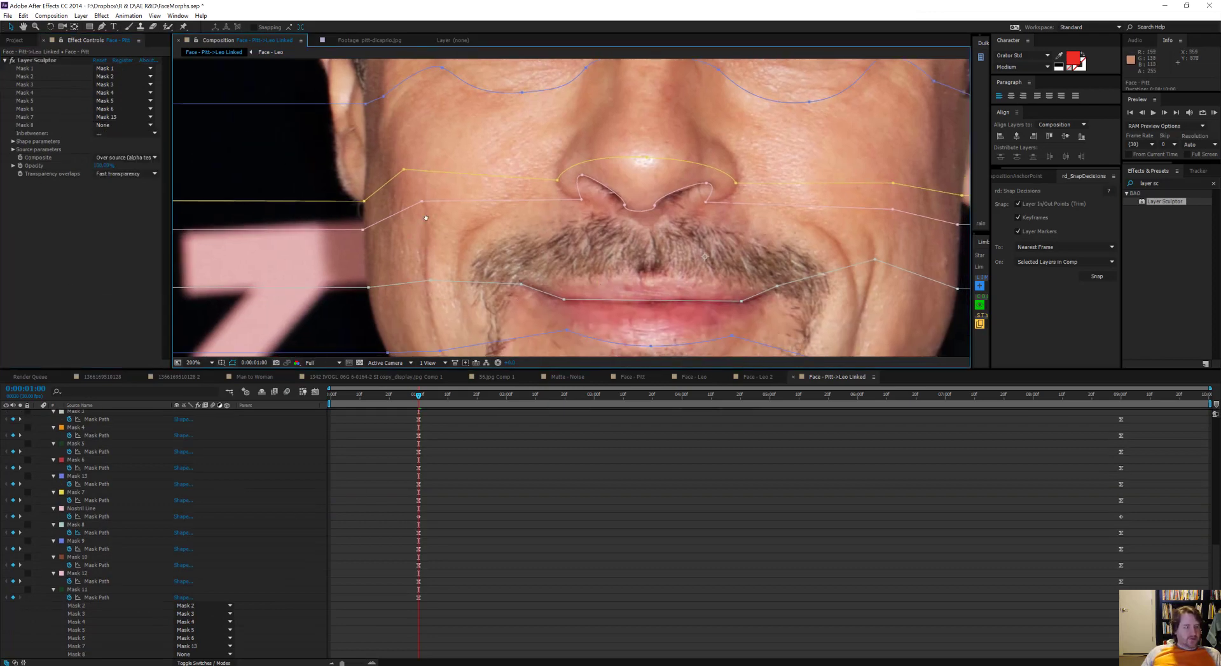
{"action": "left_click_drag", "start_coordinate": [426, 218], "coordinate": [447, 193]}
{"action": "left_click", "coordinate": [102, 27]}
{"action": "left_click_drag", "start_coordinate": [255, 213], "coordinate": [331, 189]}
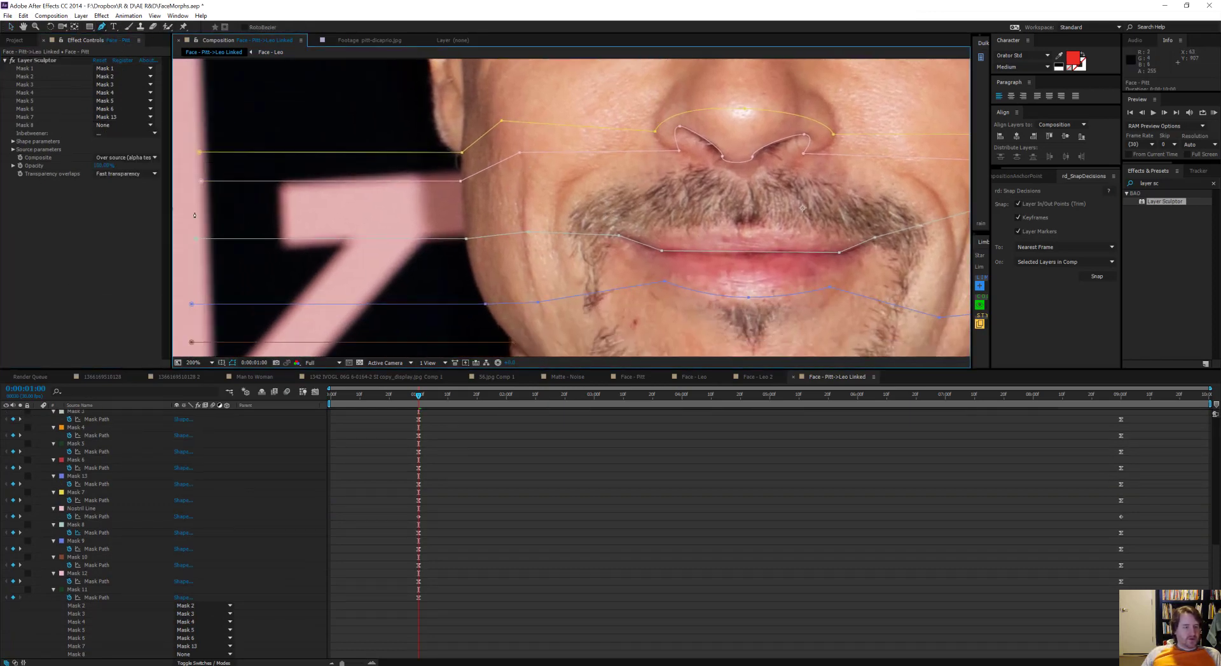
{"action": "left_click", "coordinate": [198, 214]}
{"action": "left_click", "coordinate": [464, 213]}
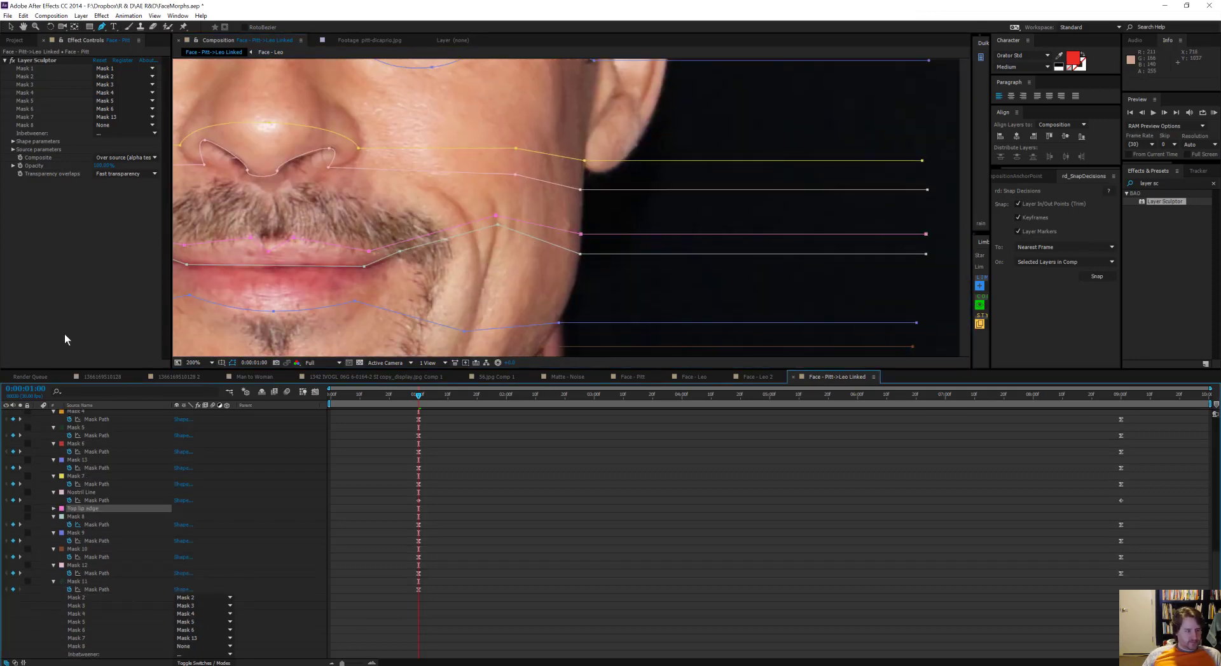
Step: Assign Mask 7, Nostril Line, Top lip edge and Masks 8, 9, 10, 12 and 11 to Face - Pitt's Layer Sculptor slots 8 to 15
{"action": "left_click", "coordinate": [124, 149]}
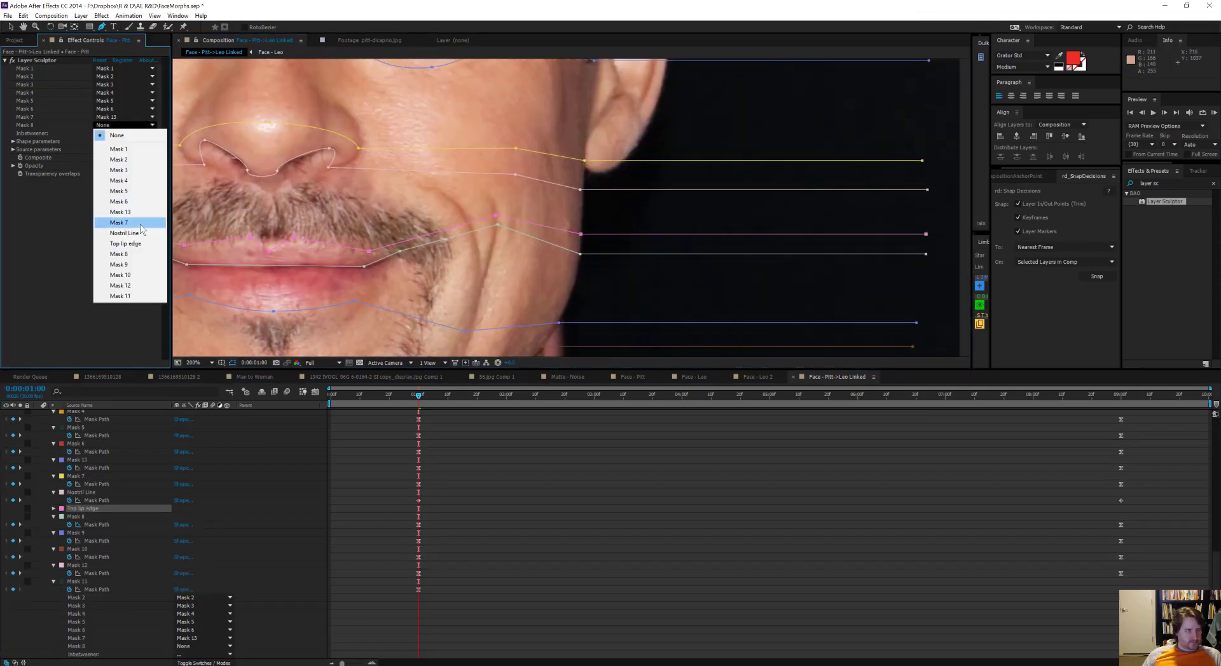
{"action": "left_click", "coordinate": [127, 218]}
{"action": "left_click", "coordinate": [968, 468]}
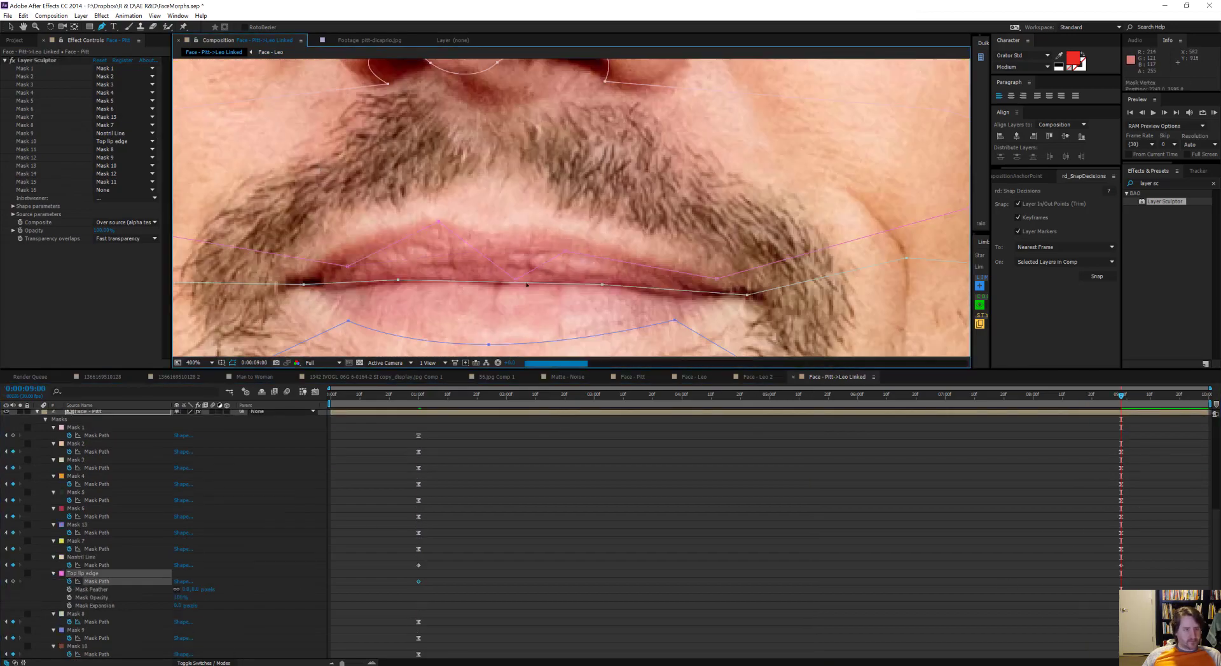
Step: Keyframe Top lip edge's Mask Path at 0:00:01:00 and reshape it to DiCaprio's upper lip at 0:00:09:00
{"action": "scroll", "coordinate": [395, 213], "scroll_direction": "down", "scroll_amount": 1}
{"action": "left_click_drag", "start_coordinate": [699, 245], "coordinate": [398, 258]}
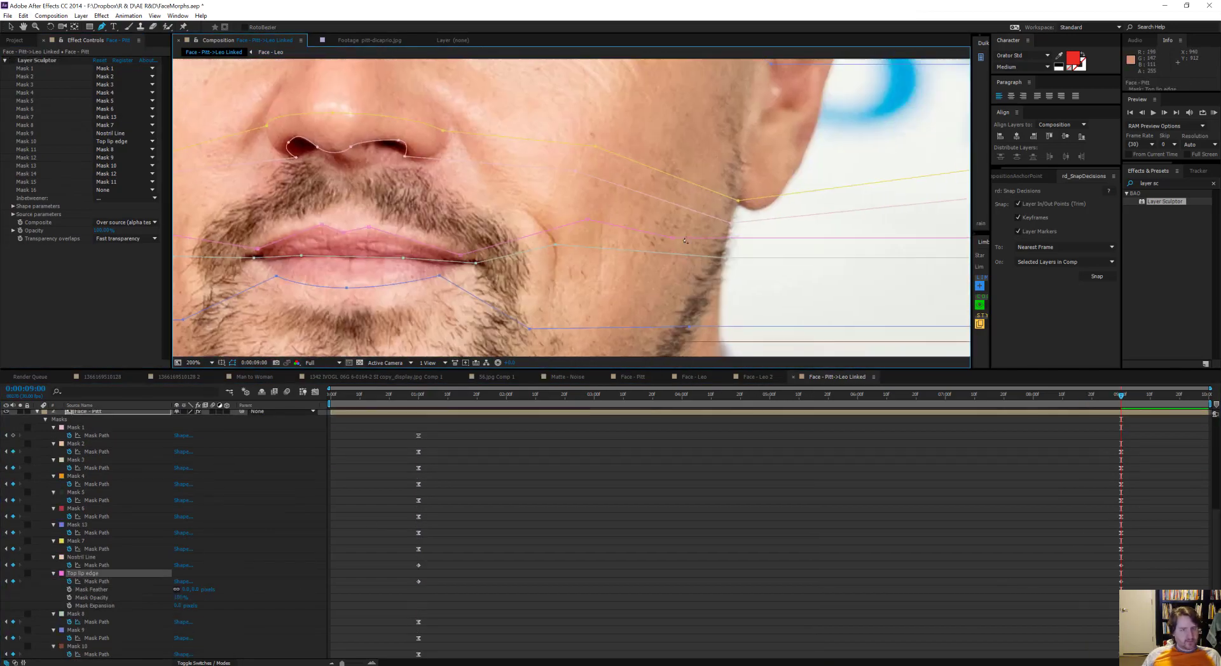
{"action": "scroll", "coordinate": [527, 241], "scroll_direction": "down", "scroll_amount": 1}
{"action": "left_click_drag", "start_coordinate": [418, 395], "coordinate": [580, 419]}
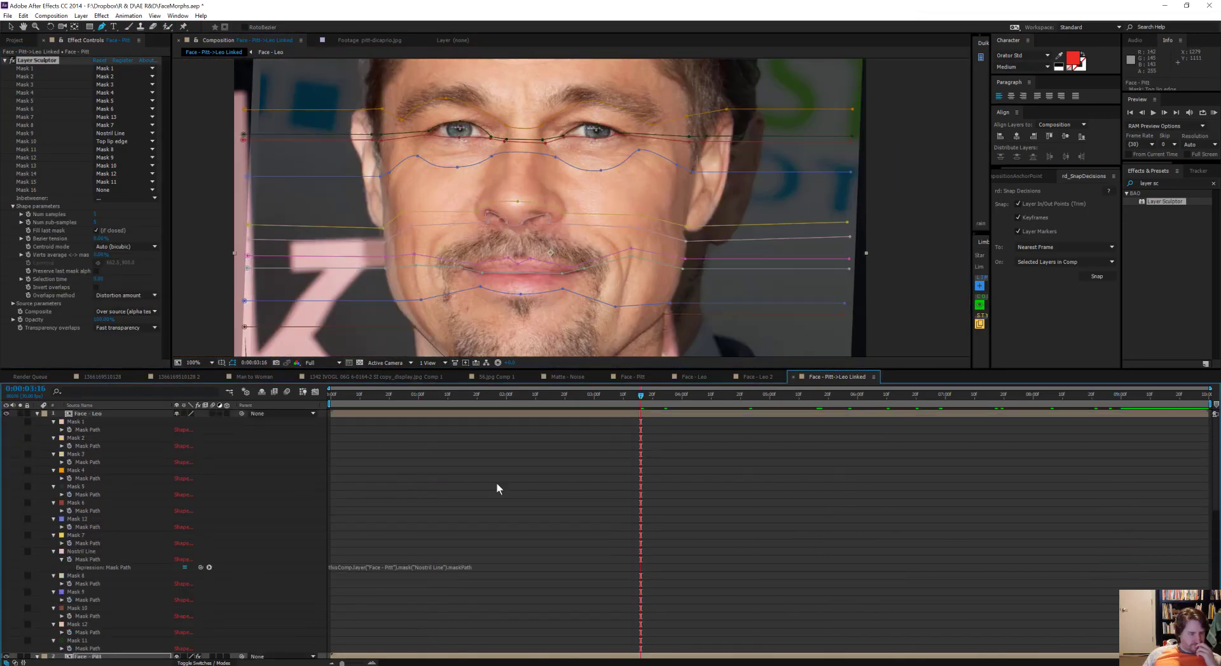
Step: Copy Top lip edge from 0:00:01:00 onto Face - Leo and place it between Nostril Line and Mask 8
{"action": "scroll", "coordinate": [497, 488], "scroll_direction": "down", "scroll_amount": 10}
{"action": "left_click", "coordinate": [82, 503]}
{"action": "key", "text": "j"}
{"action": "key", "text": "ctrl+v"}
{"action": "left_click_drag", "start_coordinate": [83, 568], "coordinate": [83, 486]}
Step: Link Face - Leo's Top lip edge path to Face - Pitt's by expression and give Face - Leo the matching Layer Sculptor assignments
{"action": "left_click", "coordinate": [69, 495], "text": "alt"}
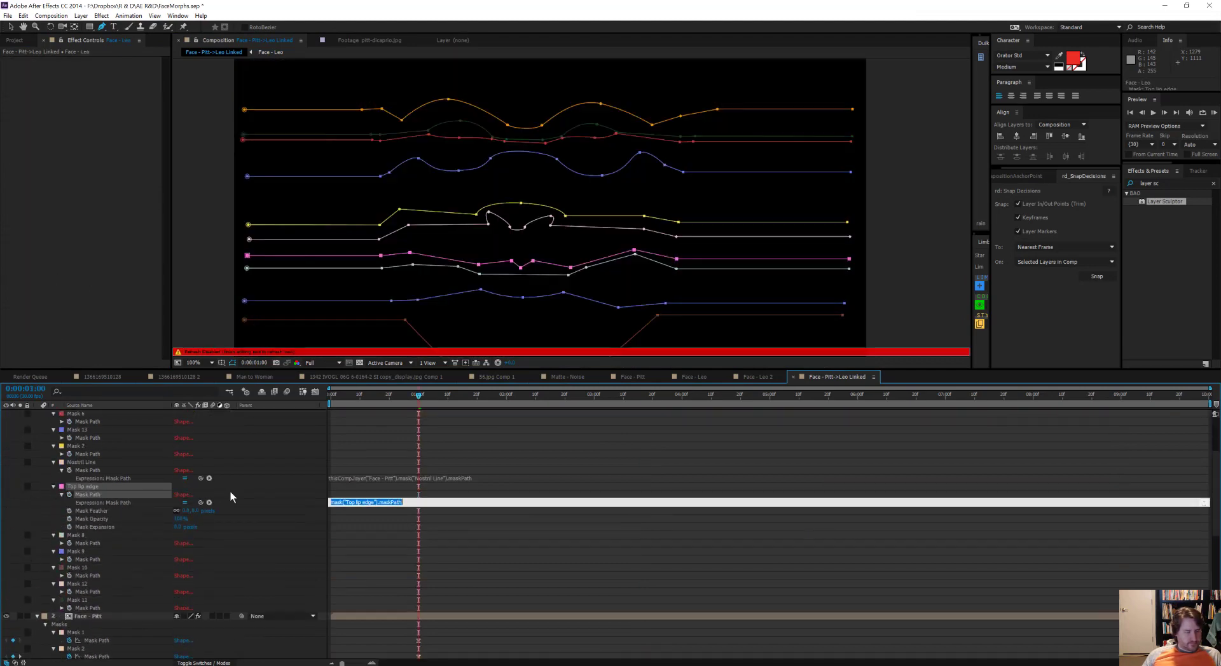
{"action": "key", "text": "grave"}
{"action": "left_click_drag", "start_coordinate": [200, 166], "coordinate": [97, 450]}
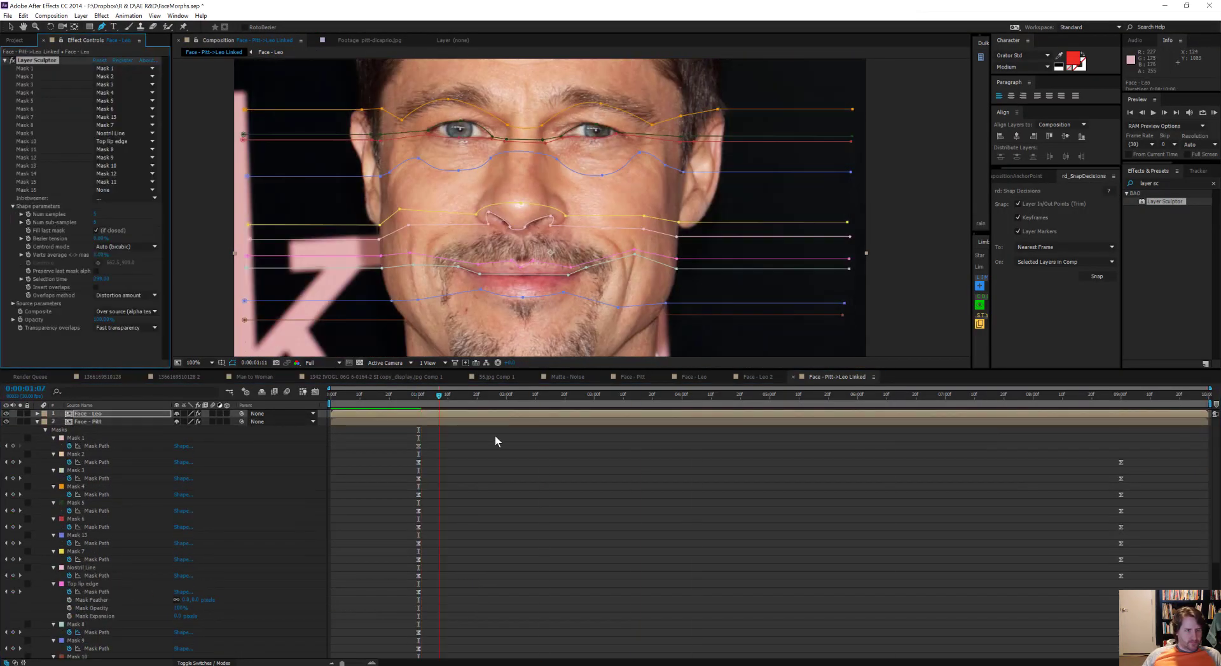
Step: Examine Top lip edge at 0:00:09:00 and preview the morph in the maximized composition view
{"action": "scroll", "coordinate": [397, 242], "scroll_direction": "up", "scroll_amount": 2}
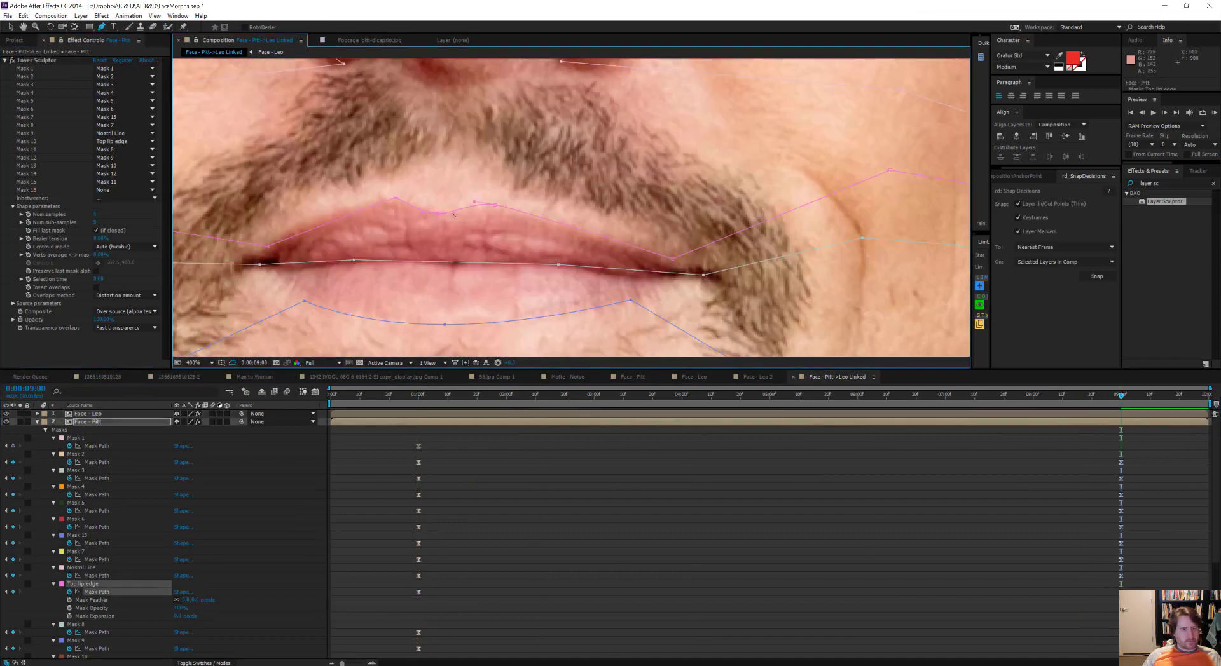
{"action": "scroll", "coordinate": [483, 275], "scroll_direction": "down", "scroll_amount": 2}
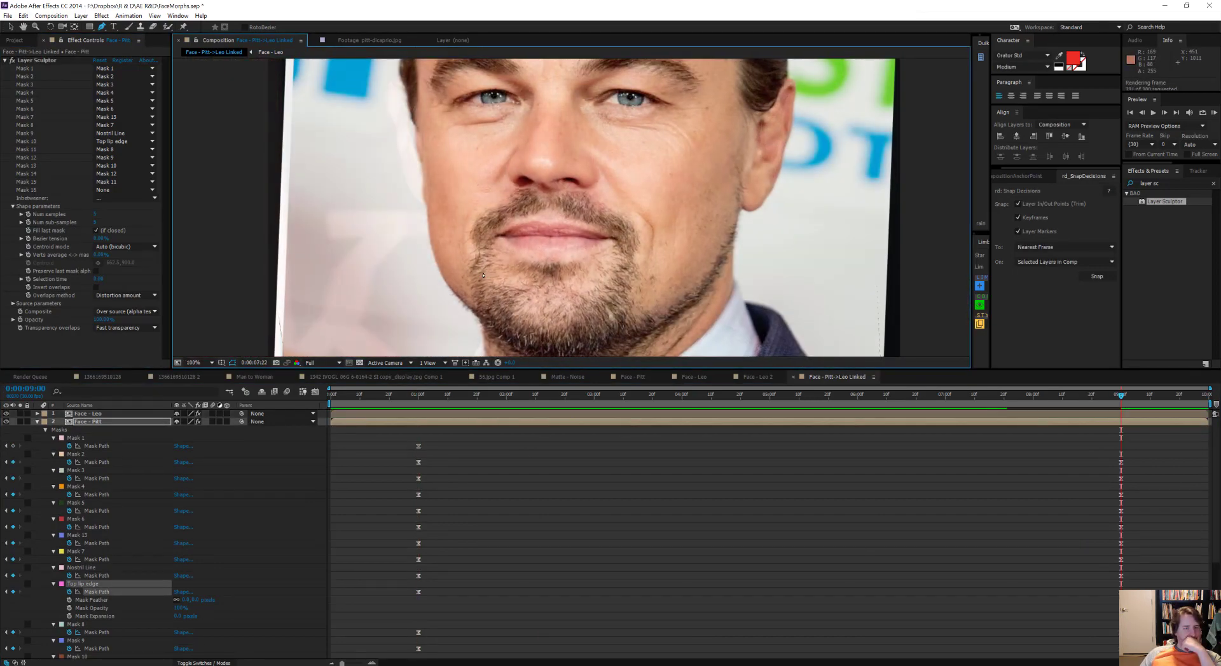
{"action": "key", "text": "grave"}
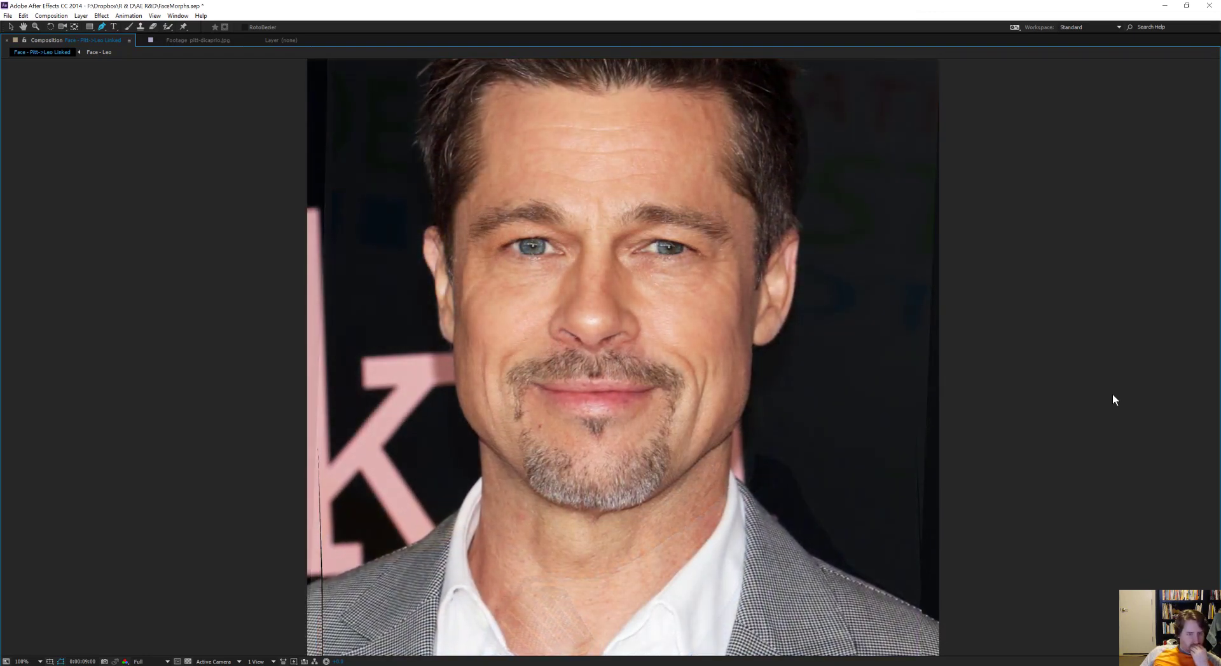
{"action": "key", "text": "space"}
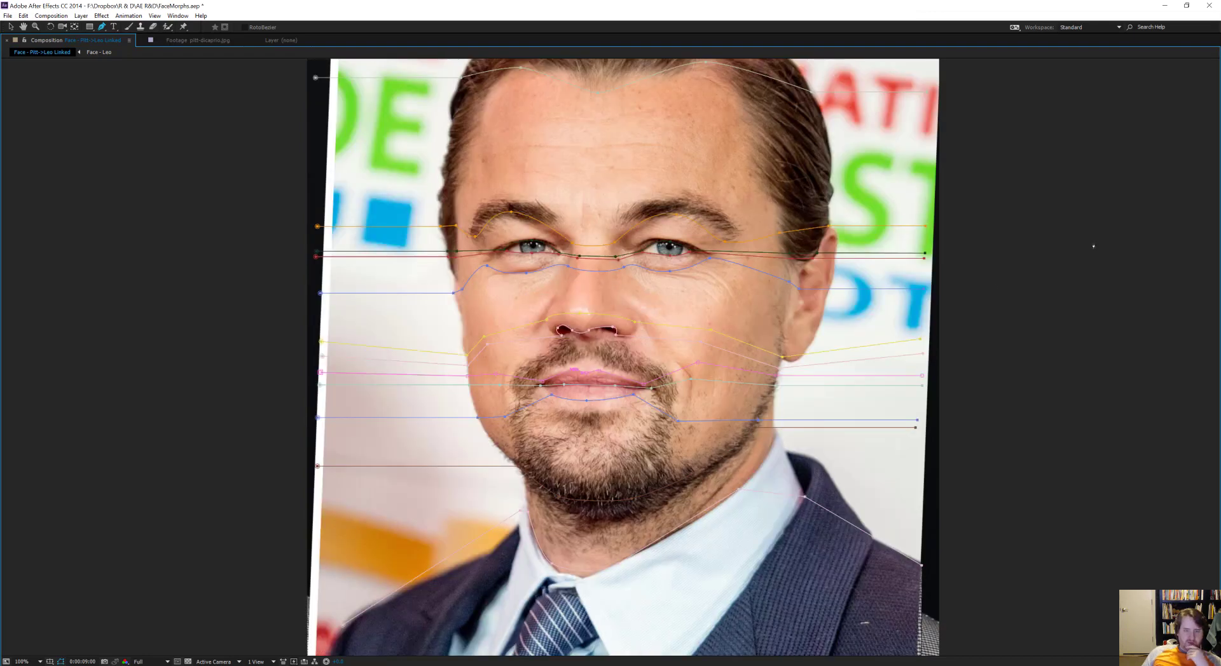
{"action": "key", "text": "period"}
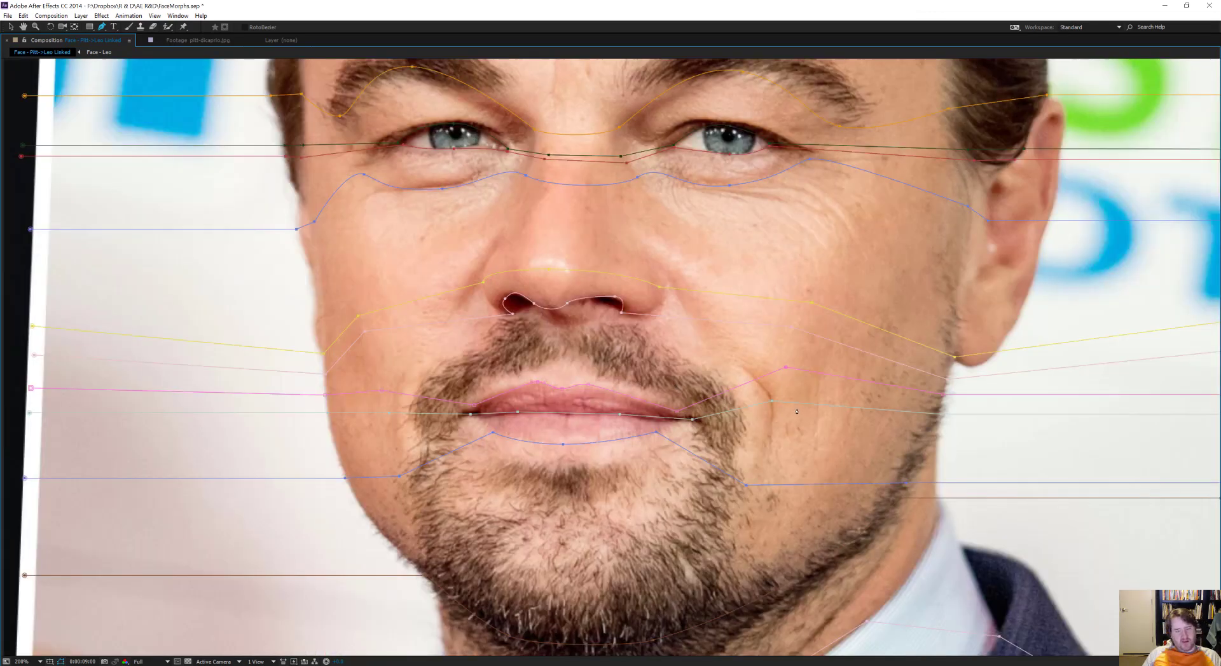
Step: Compare the morph around the mouth and move Top lip edge's right-hand cheek point inward at 0:00:09:00
{"action": "key", "text": "grave"}
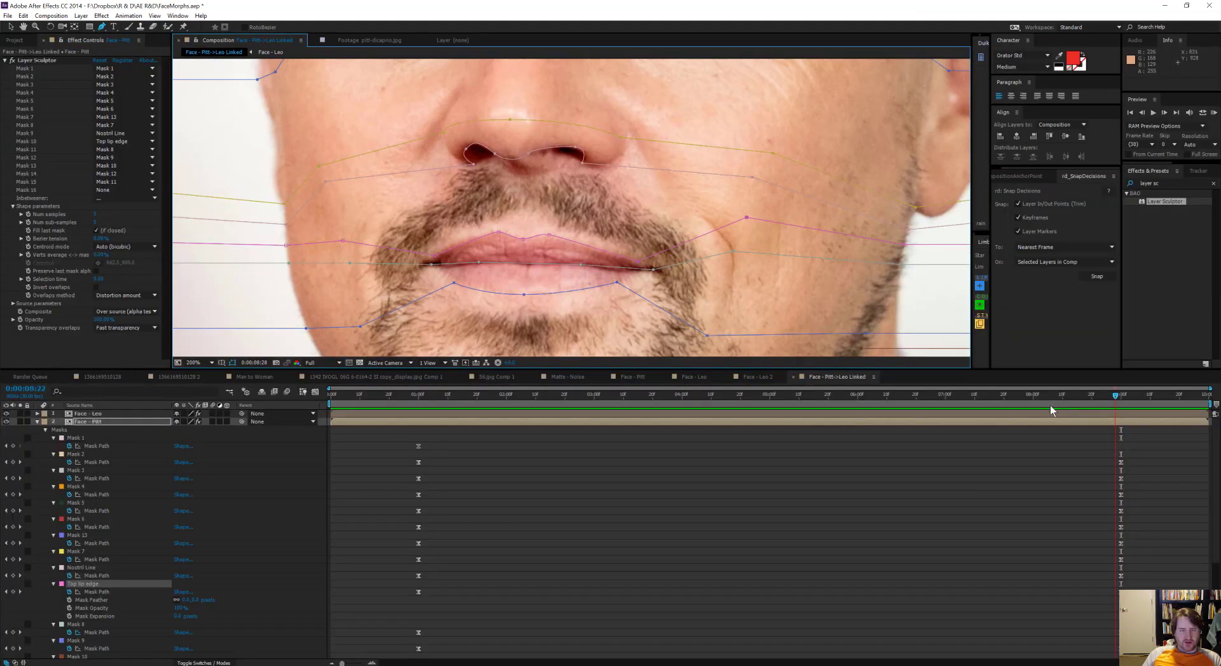
{"action": "left_click_drag", "start_coordinate": [1050, 405], "coordinate": [546, 429]}
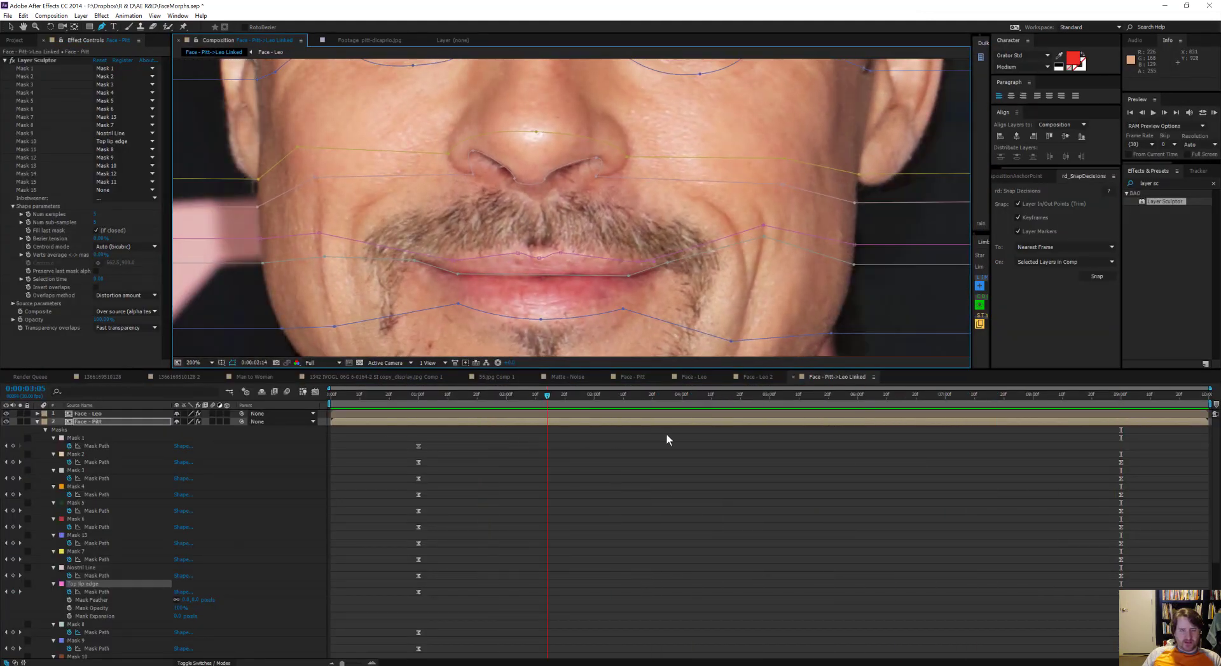
{"action": "left_click_drag", "start_coordinate": [666, 433], "coordinate": [1090, 430]}
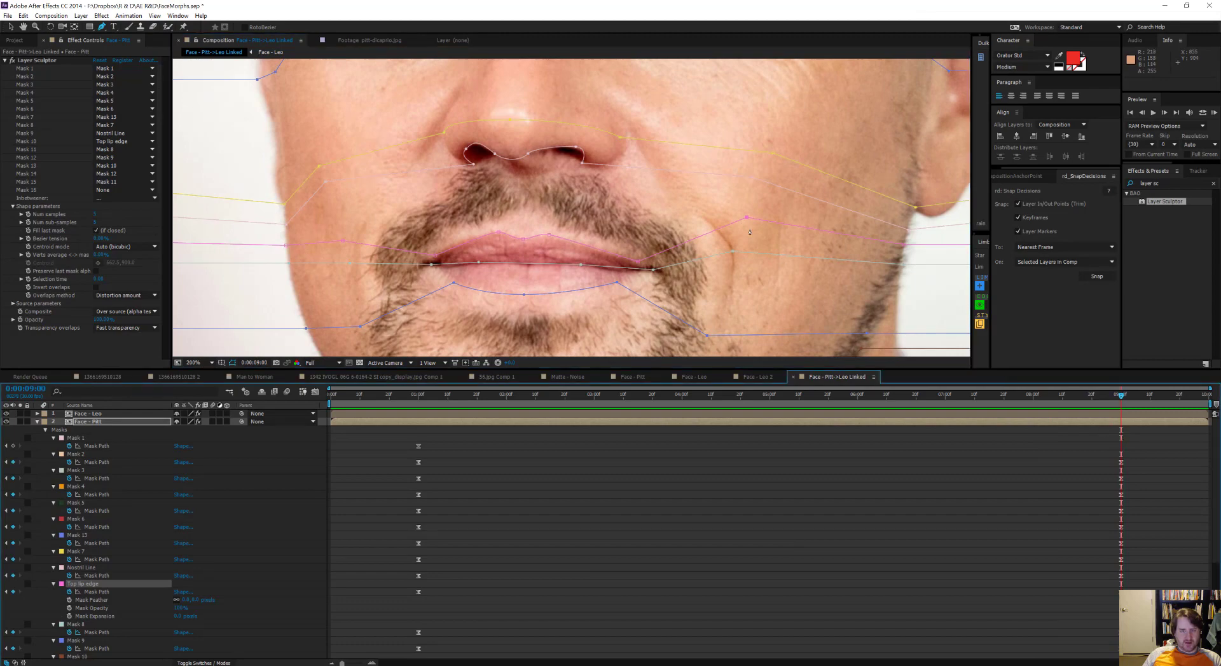
{"action": "left_click_drag", "start_coordinate": [1142, 400], "coordinate": [1114, 412]}
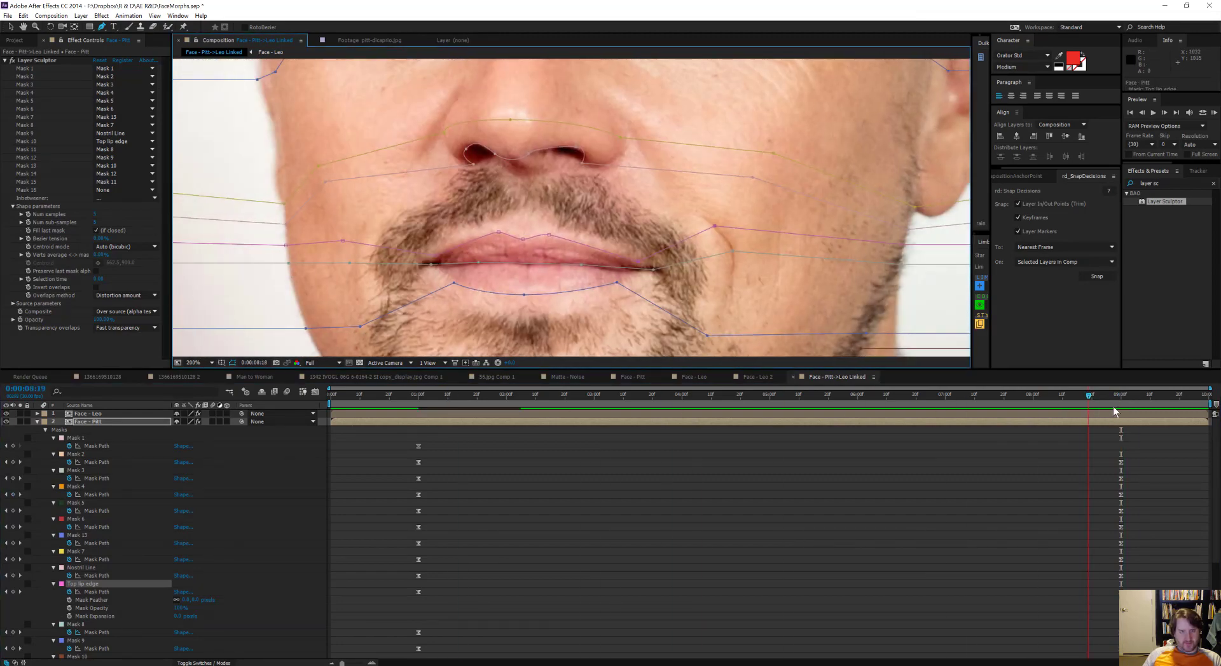
Step: Raise Mask 8's right-hand cheek point on Face - Pitt at 0:00:01:00 and preview the morph
{"action": "left_click_drag", "start_coordinate": [818, 419], "coordinate": [420, 415]}
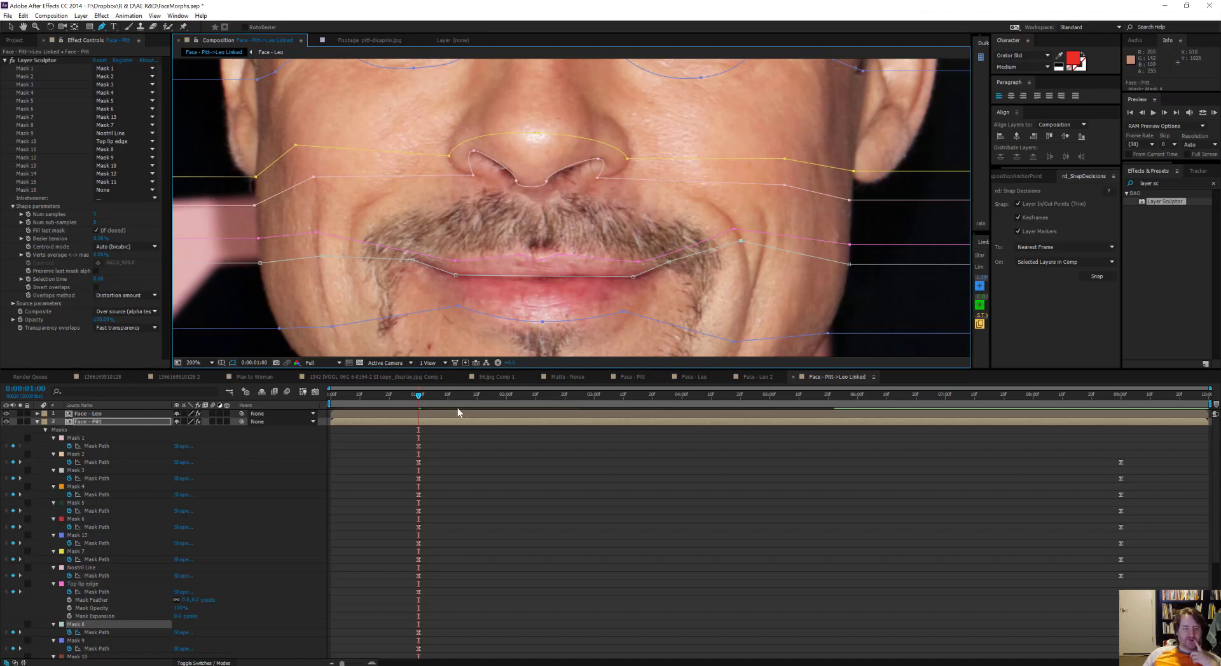
{"action": "left_click_drag", "start_coordinate": [597, 411], "coordinate": [1214, 448]}
{"action": "left_click_drag", "start_coordinate": [976, 438], "coordinate": [936, 452]}
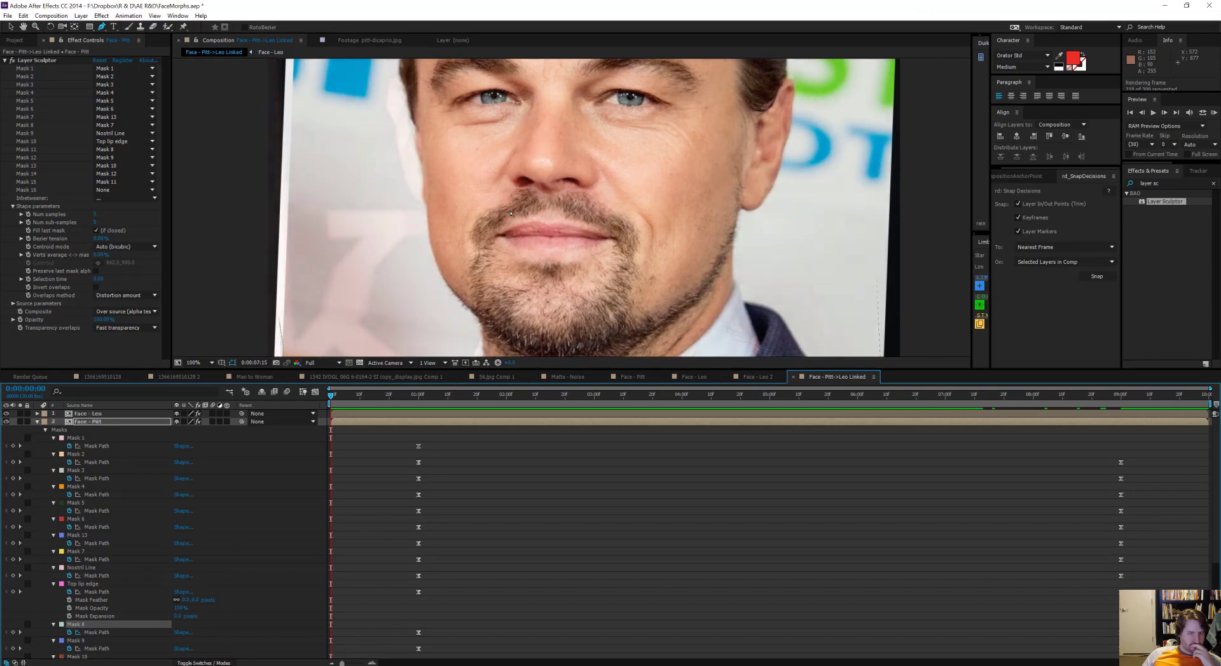
{"action": "key", "text": "space"}
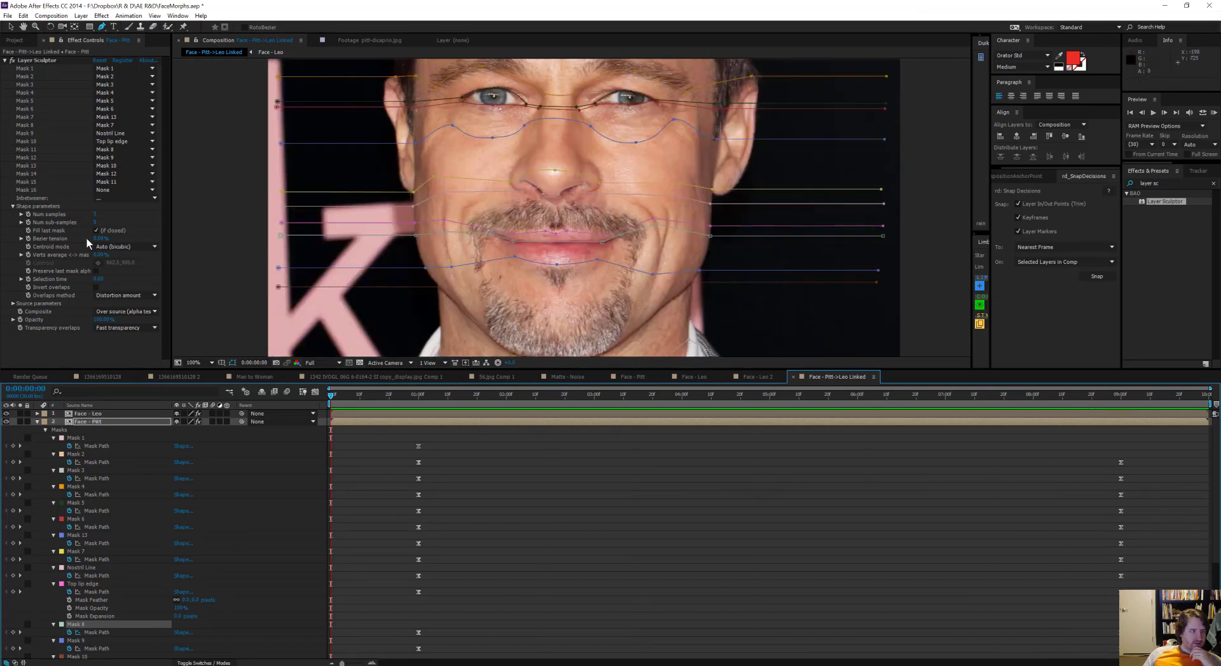
Step: Increase Bezier tension and verts average in Face - Pitt's Layer Sculptor, undoing stray parameter changes along the way
{"action": "left_click", "coordinate": [99, 239]}
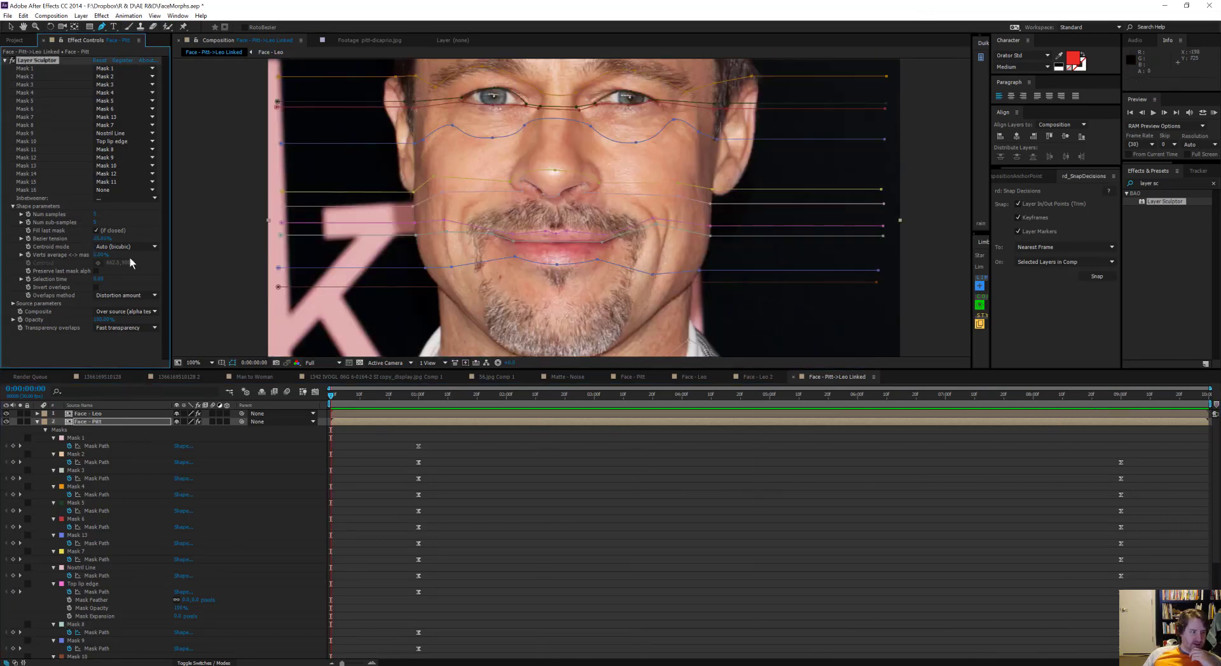
{"action": "left_click", "coordinate": [93, 415]}
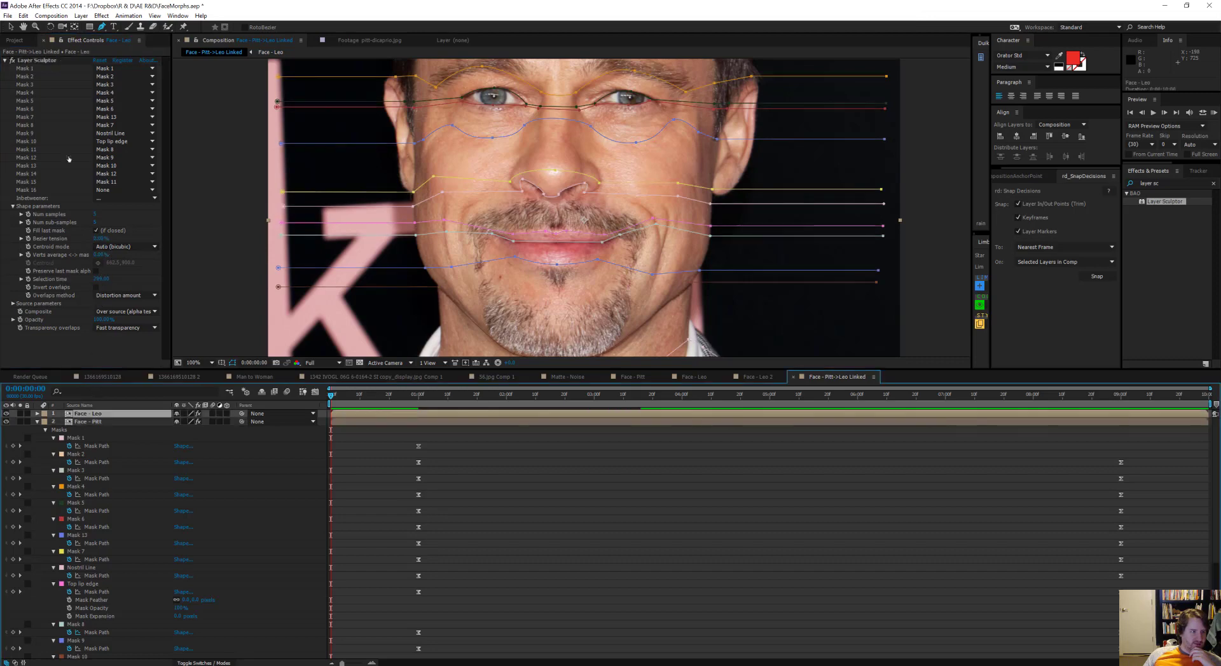
{"action": "left_click", "coordinate": [140, 254]}
{"action": "left_click", "coordinate": [100, 267]}
{"action": "key", "text": "ctrl+z"}
{"action": "key", "text": "ctrl+z"}
{"action": "left_click", "coordinate": [100, 280]}
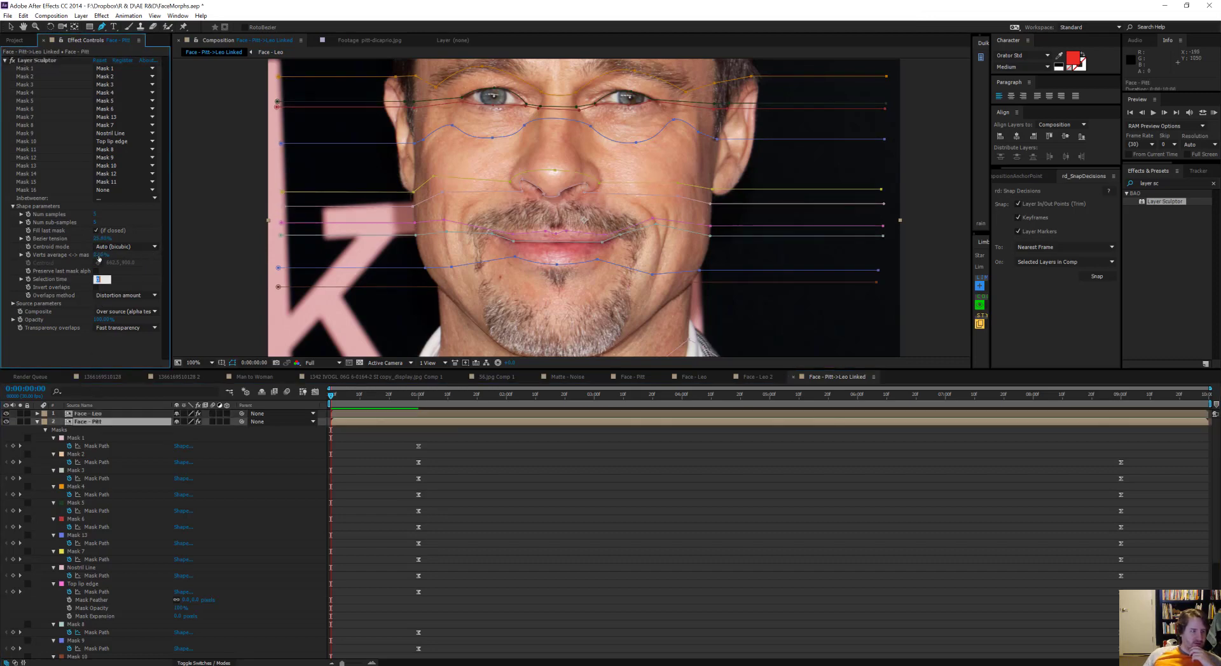
{"action": "left_click", "coordinate": [151, 289]}
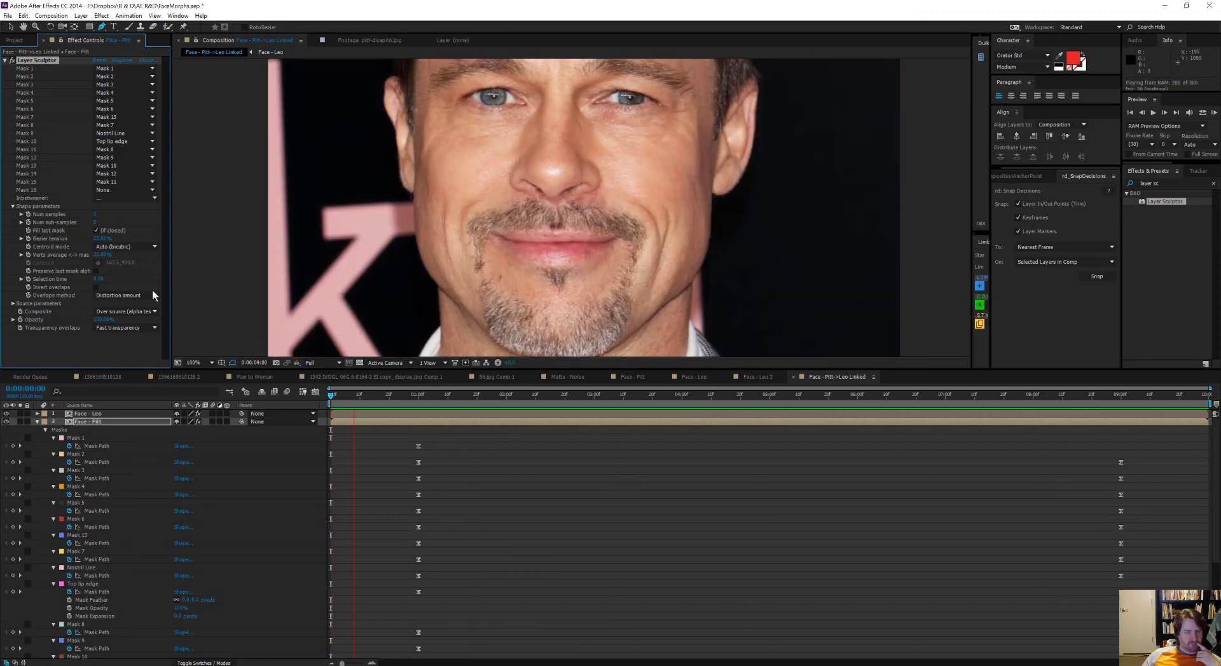
Step: Preview the whole Pitt-to-DiCaprio morph in the maximized composition view
{"action": "key", "text": "grave"}
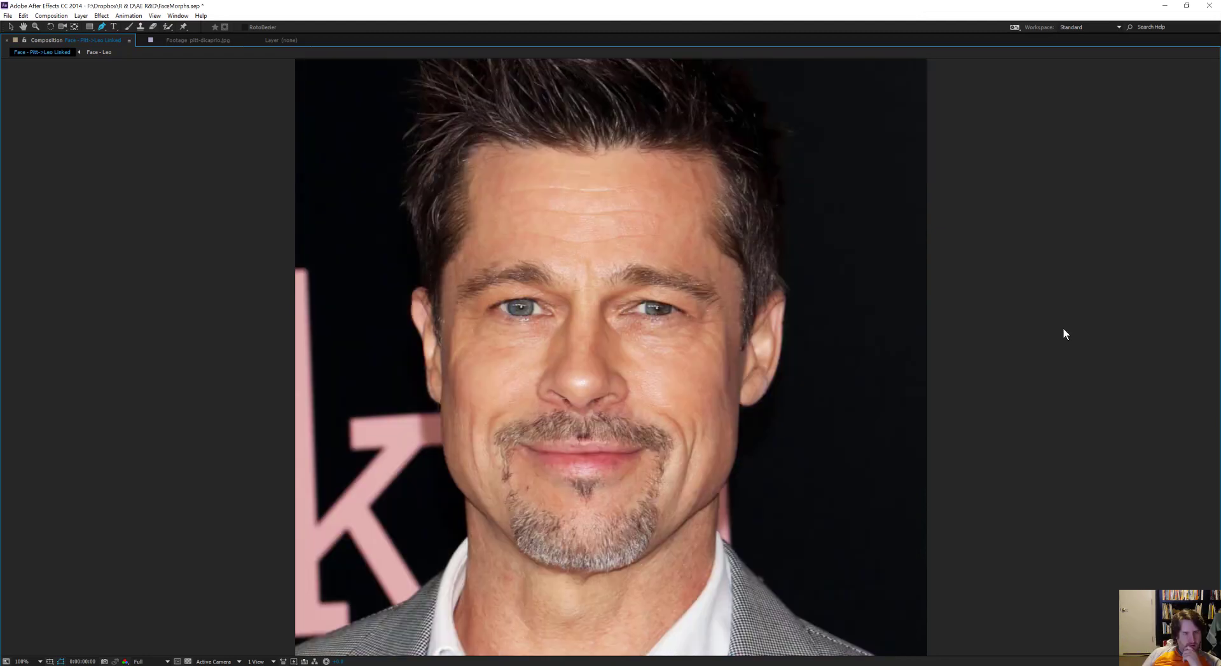
{"action": "key", "text": "space"}
{"action": "scroll", "coordinate": [1106, 325], "scroll_direction": "down", "scroll_amount": 1}
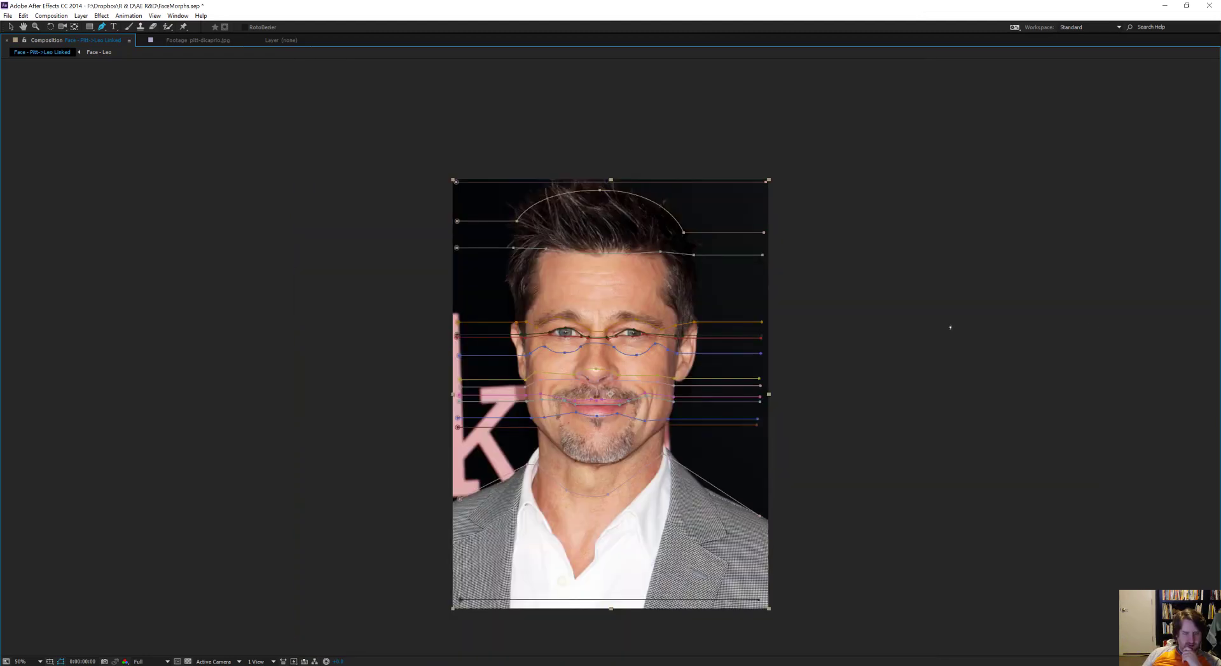
{"action": "left_click_drag", "start_coordinate": [623, 231], "coordinate": [646, 197]}
{"action": "key", "text": "space"}
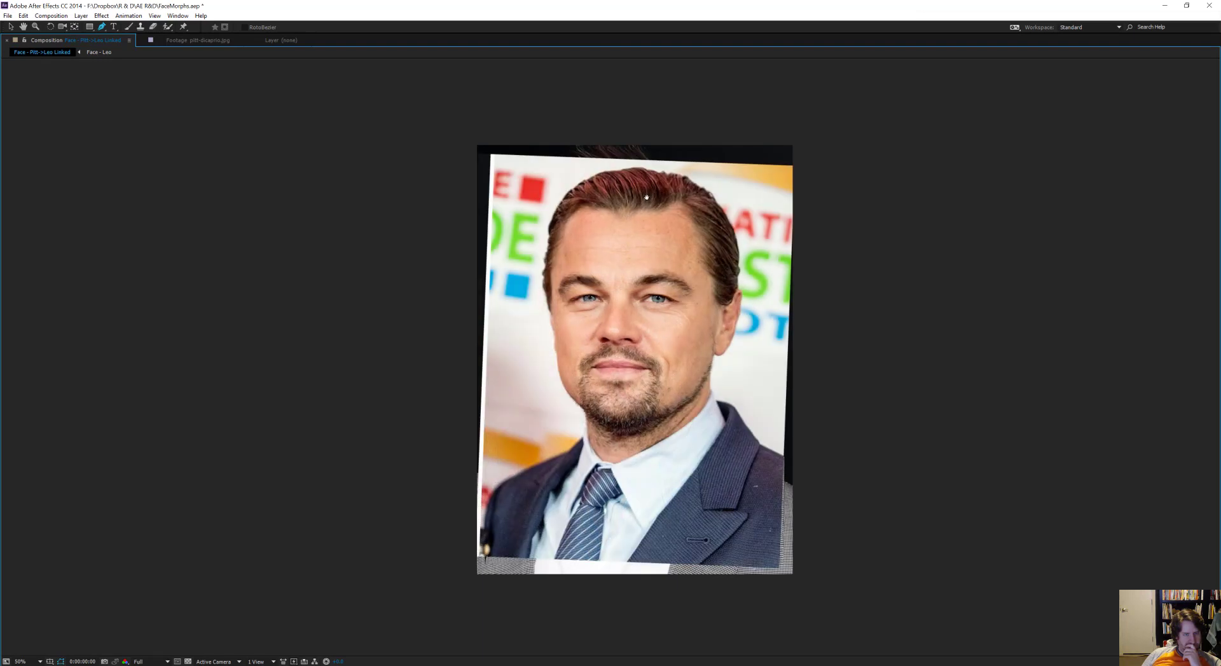
{"action": "key", "text": "space"}
{"action": "key", "text": "grave"}
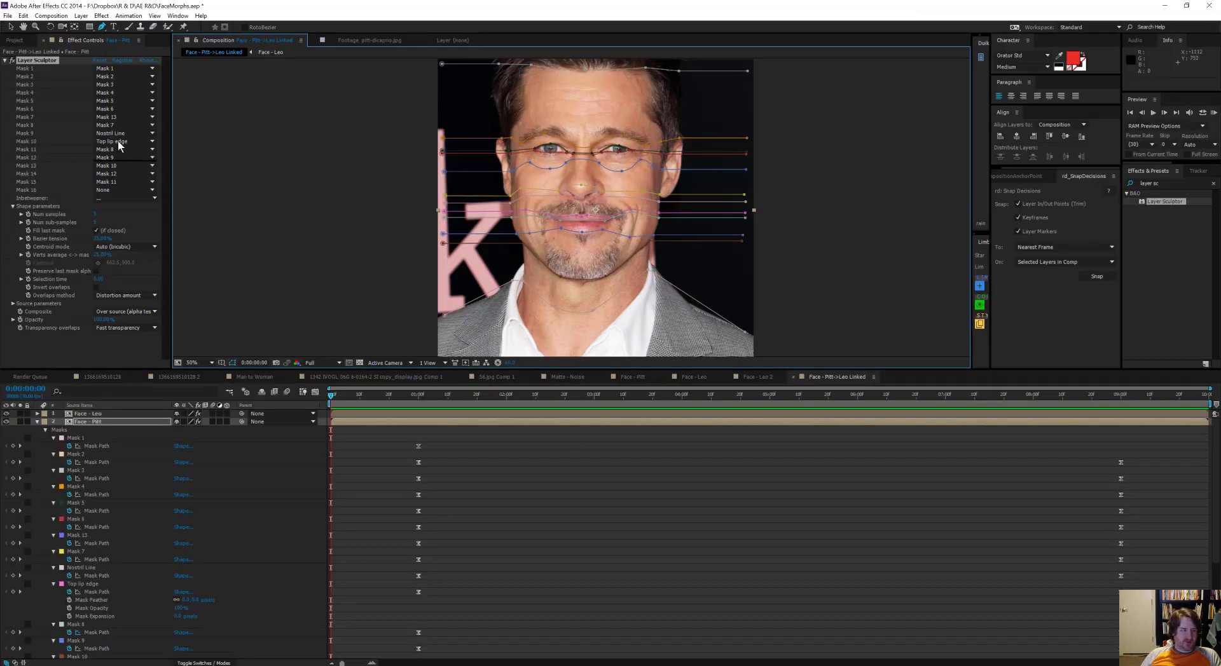
Step: Nest Face - Pitt->Leo Linked in a new composition made from it
{"action": "left_click", "coordinate": [19, 40]}
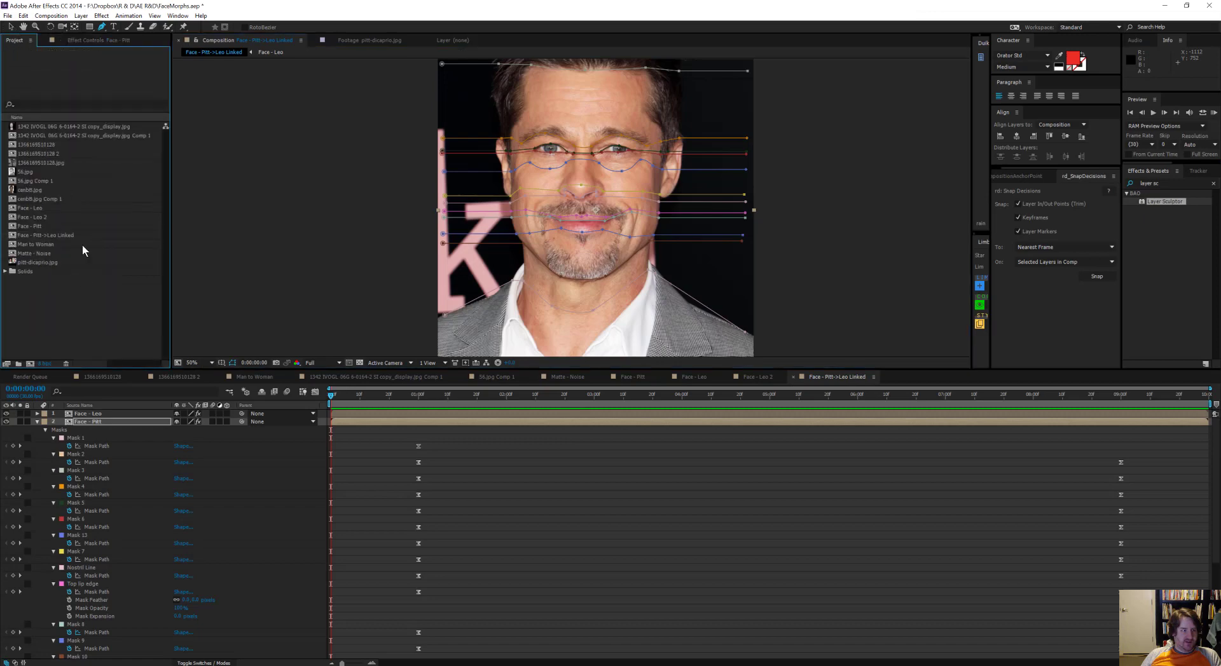
{"action": "left_click_drag", "start_coordinate": [31, 369], "coordinate": [30, 365]}
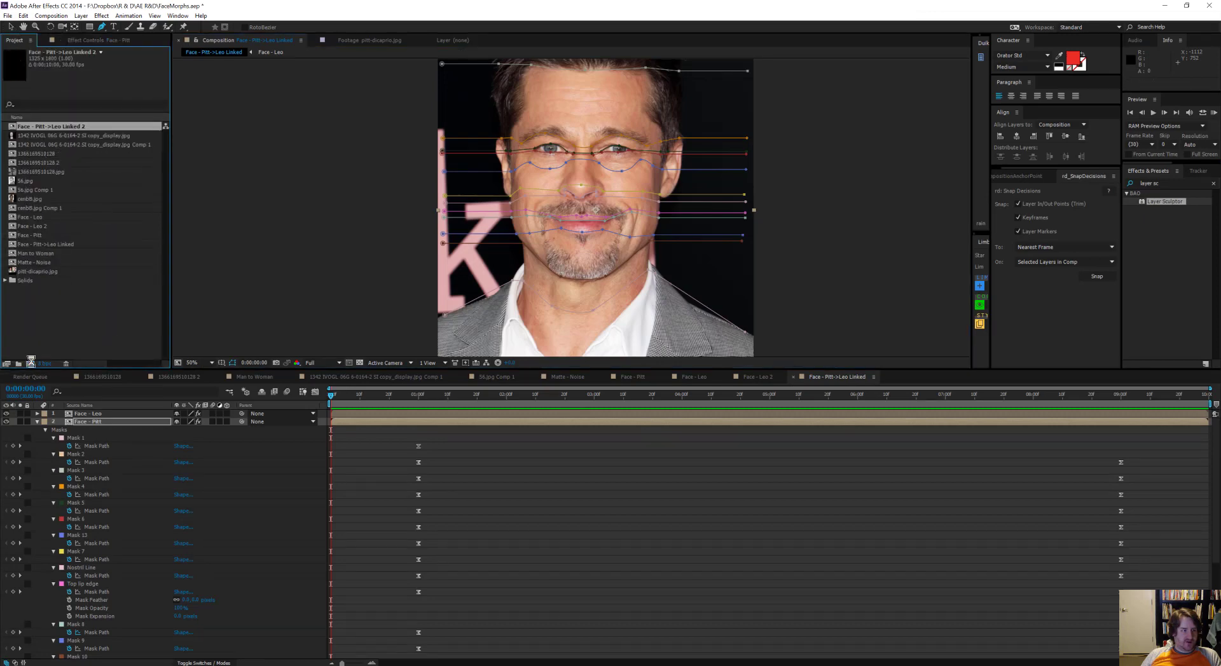
{"action": "key", "text": "comma"}
Step: Crop the nesting composition at its last frame by setting its height to 1600 px with the aspect ratio locked
{"action": "key", "text": "End"}
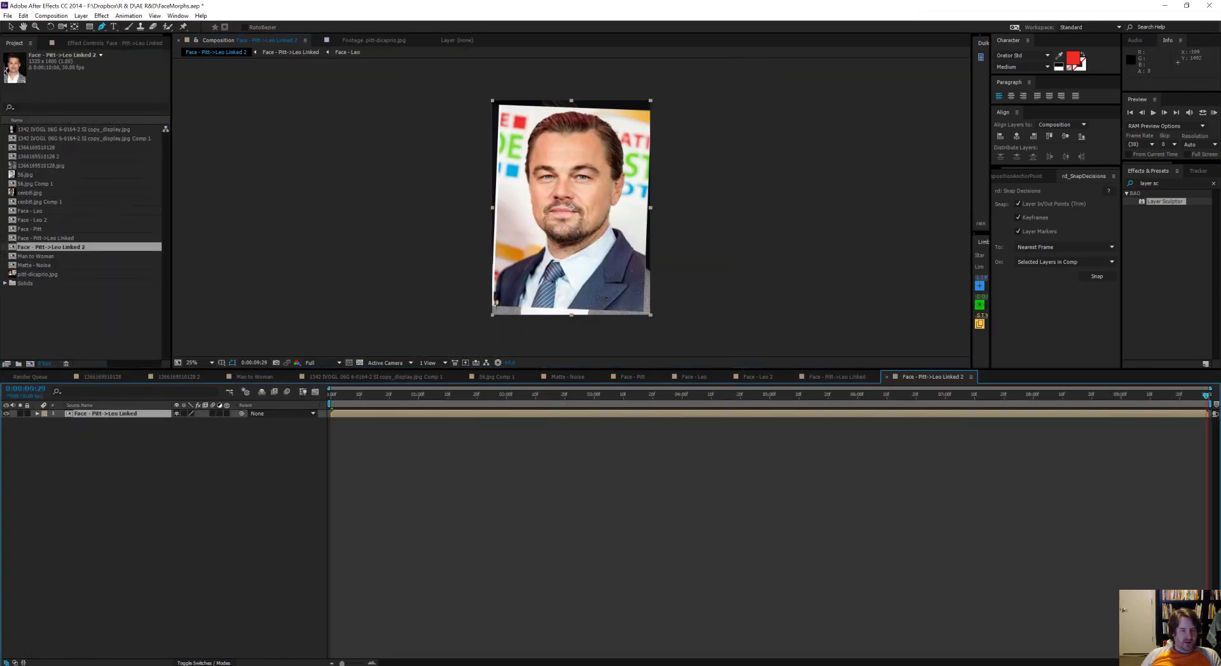
{"action": "key", "text": "ctrl+k"}
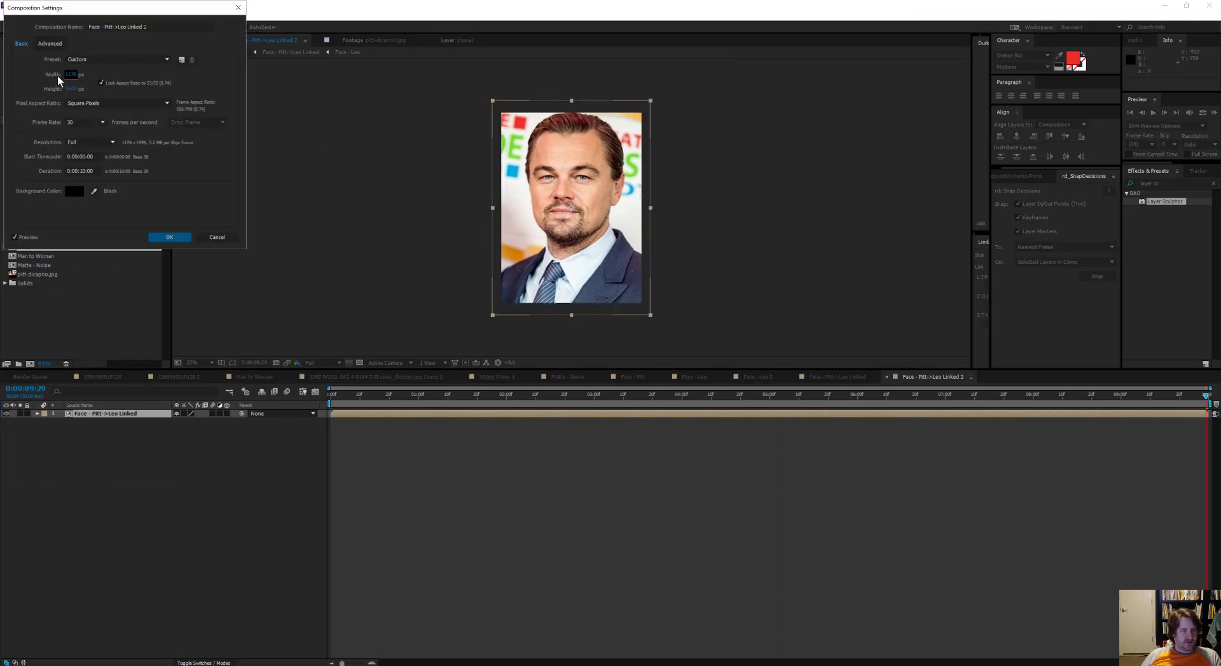
{"action": "type", "text": "1600"}
{"action": "key", "text": "Return"}
{"action": "key", "text": "period"}
Step: Check the cropped framing of the morph from the first frame through 0:00:04:02
{"action": "left_click_drag", "start_coordinate": [1205, 396], "coordinate": [330, 405]}
{"action": "left_click_drag", "start_coordinate": [538, 242], "coordinate": [543, 331]}
{"action": "left_click_drag", "start_coordinate": [483, 399], "coordinate": [688, 401]}
{"action": "left_click_drag", "start_coordinate": [643, 238], "coordinate": [631, 88]}
{"action": "scroll", "coordinate": [631, 93], "scroll_direction": "down", "scroll_amount": 2}
{"action": "scroll", "coordinate": [624, 202], "scroll_direction": "up", "scroll_amount": 2}
{"action": "left_click_drag", "start_coordinate": [627, 148], "coordinate": [644, 202]}
{"action": "key", "text": "v"}
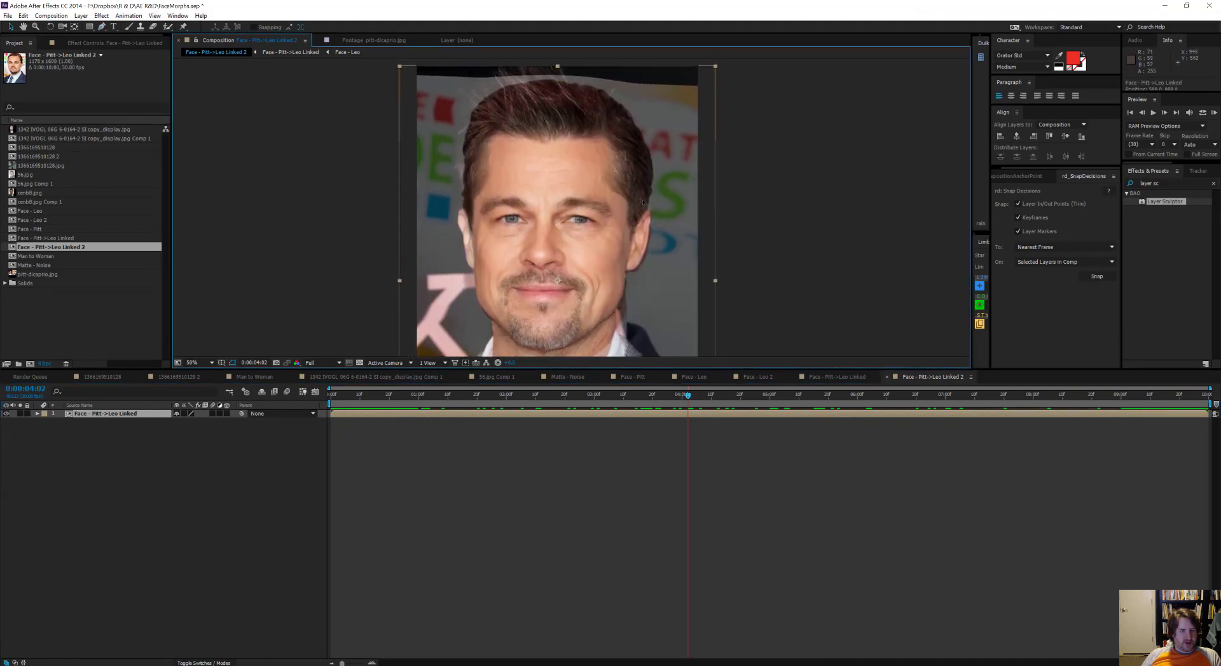